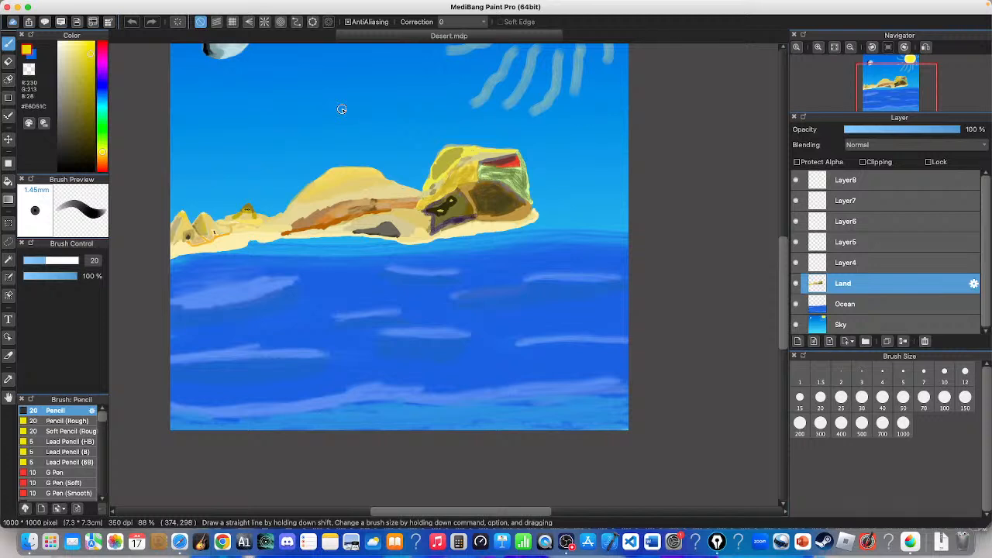
- Look over the whole desert and ocean painting, and view the colourful rock on the island up close
{"action": "left_click", "coordinate": [28, 7]}
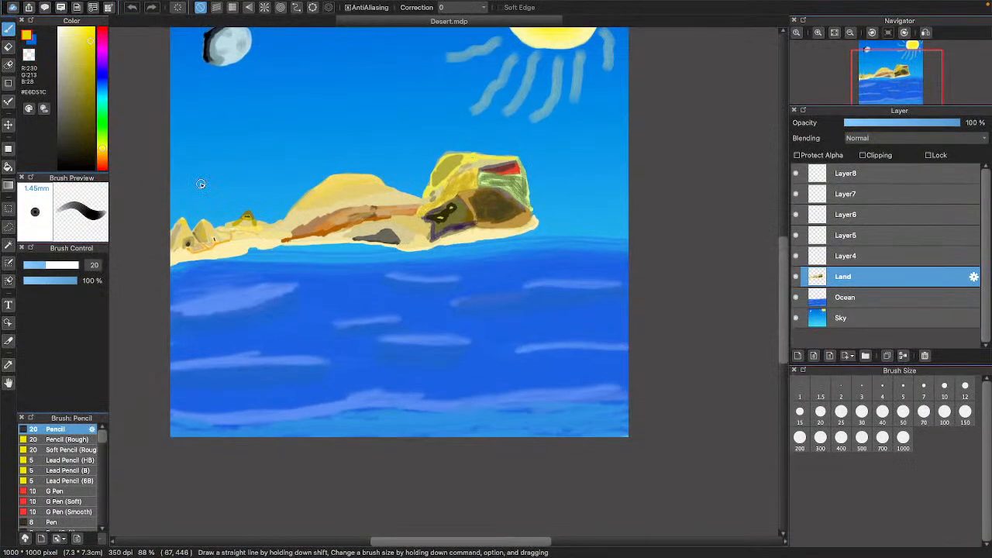
{"action": "scroll", "coordinate": [202, 185], "scroll_direction": "up", "scroll_amount": 5}
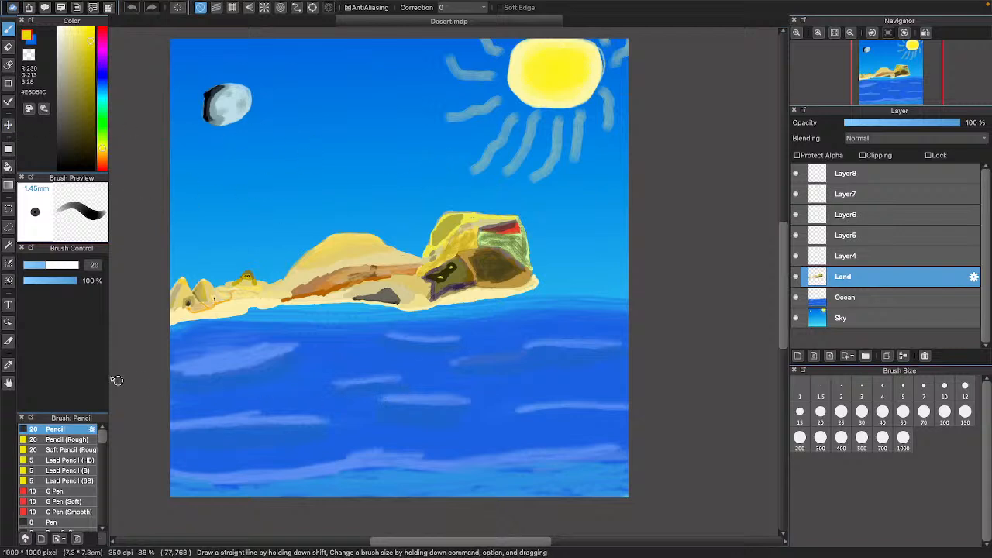
{"action": "left_click", "coordinate": [850, 32]}
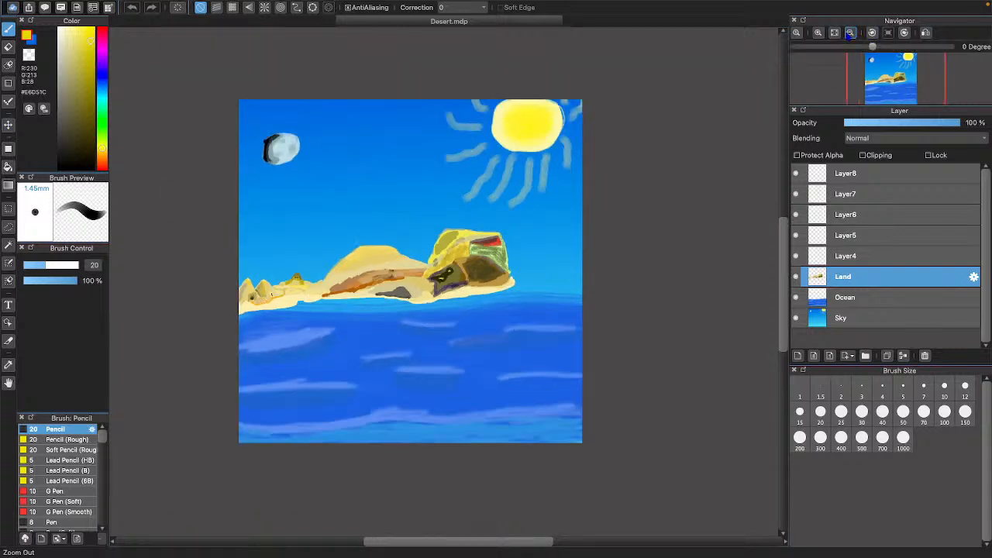
{"action": "left_click", "coordinate": [850, 33]}
{"action": "left_click", "coordinate": [817, 33]}
{"action": "left_click", "coordinate": [817, 33]}
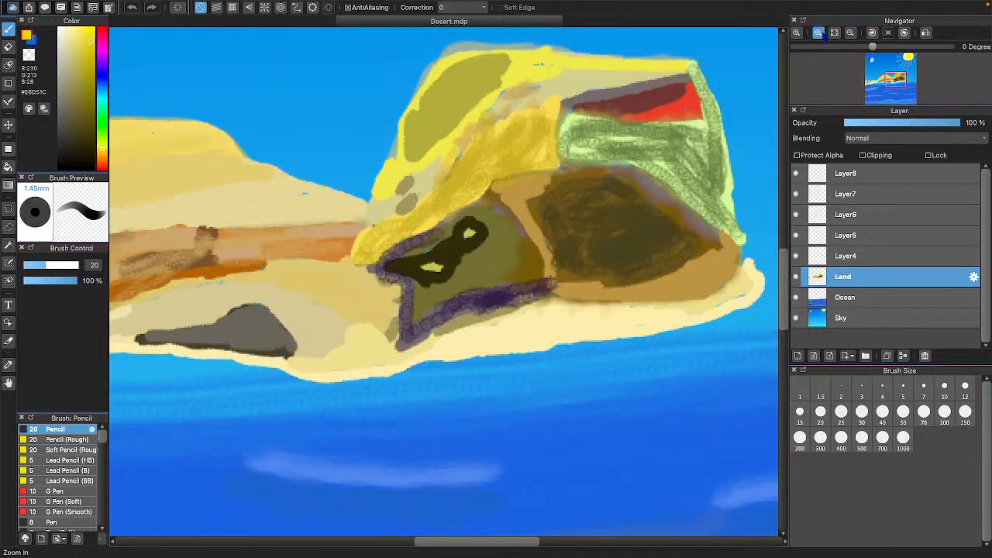
{"action": "left_click", "coordinate": [817, 33]}
- Examine the hooded figure on the dune and the sand beneath it at pixel level
{"action": "scroll", "coordinate": [617, 86], "scroll_direction": "left", "scroll_amount": 15}
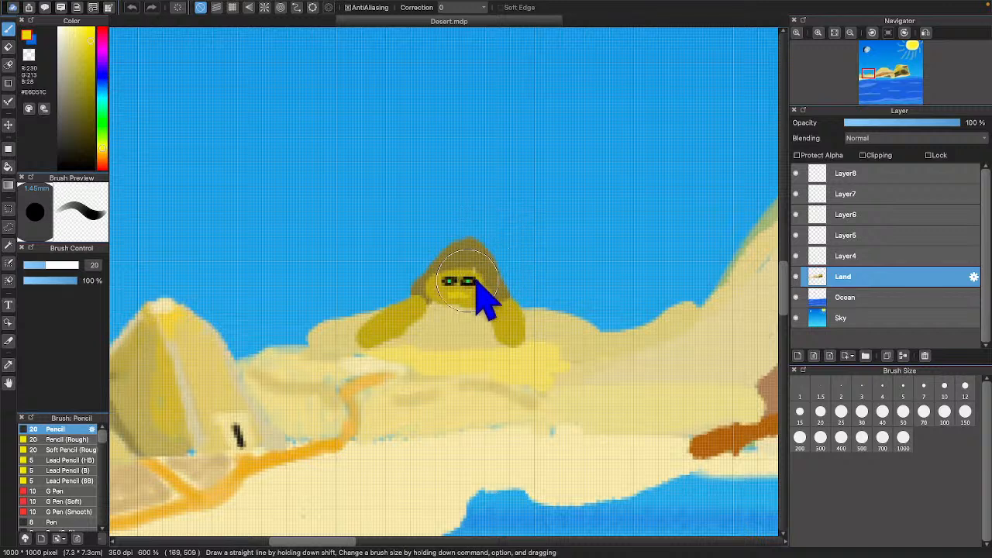
{"action": "left_click", "coordinate": [796, 33]}
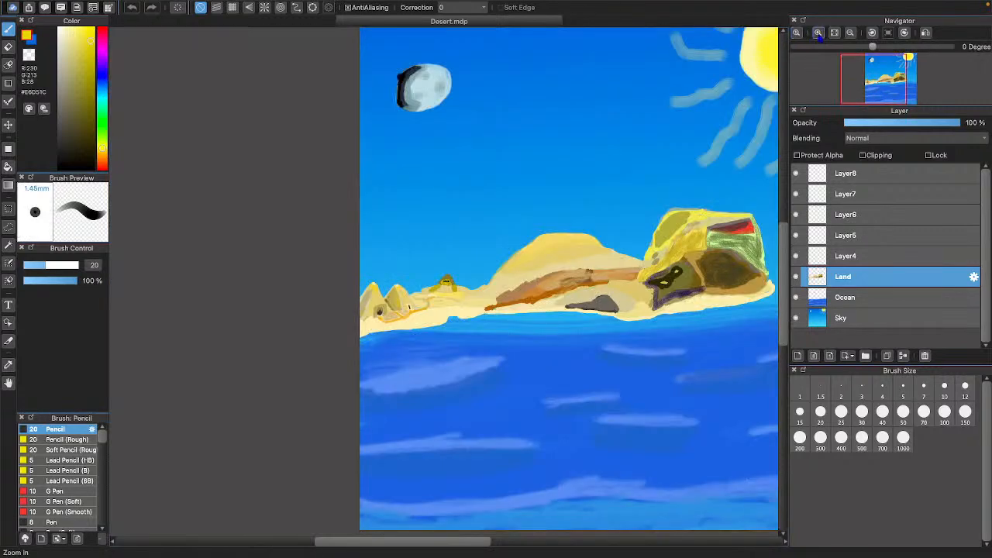
{"action": "left_click", "coordinate": [818, 33]}
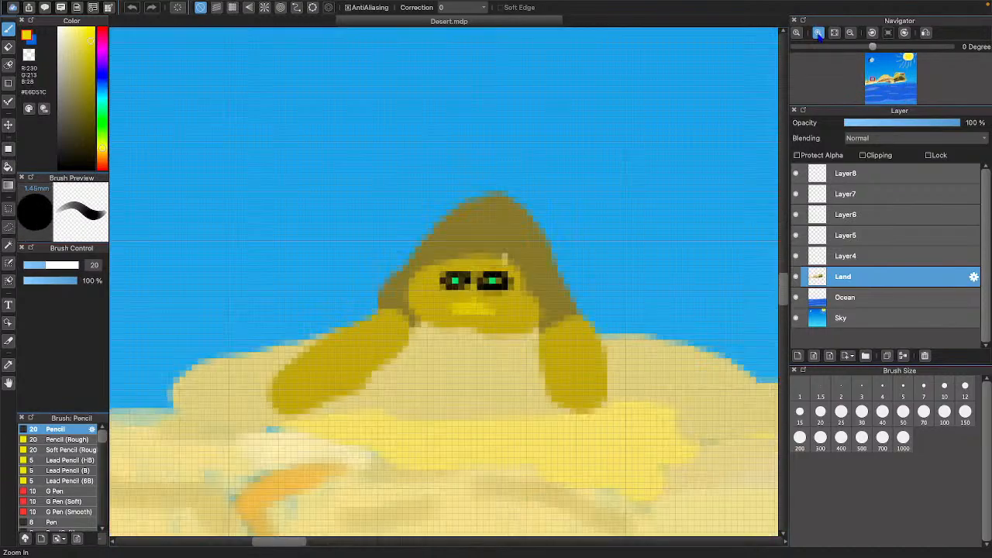
{"action": "left_click", "coordinate": [817, 32]}
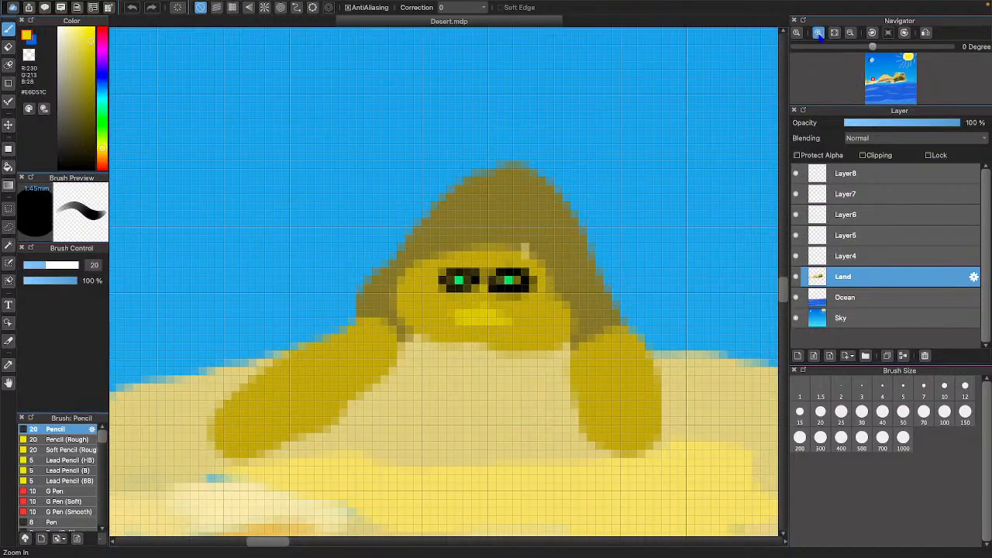
{"action": "scroll", "coordinate": [634, 91], "scroll_direction": "up", "scroll_amount": 3}
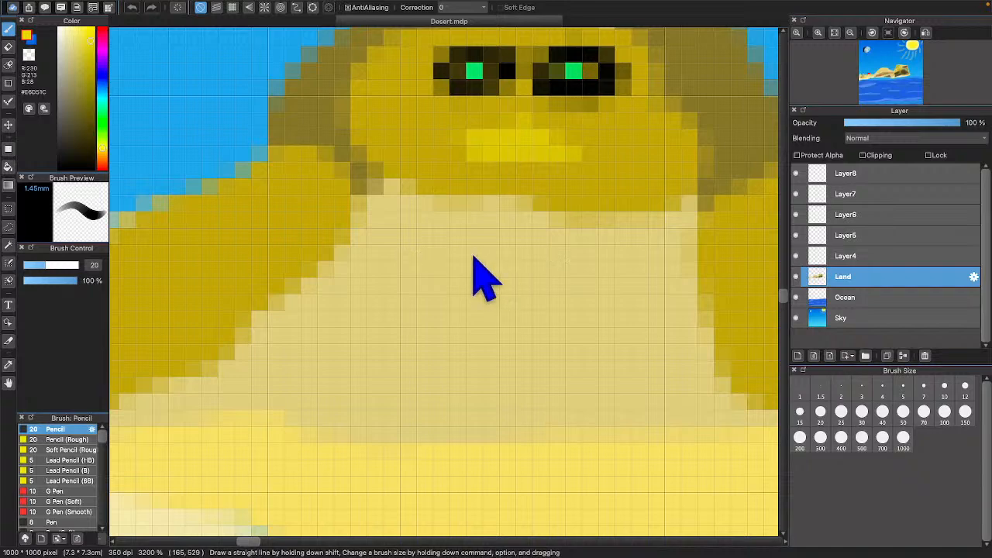
{"action": "scroll", "coordinate": [406, 263], "scroll_direction": "down", "scroll_amount": 5}
{"action": "scroll", "coordinate": [406, 260], "scroll_direction": "down", "scroll_amount": 3}
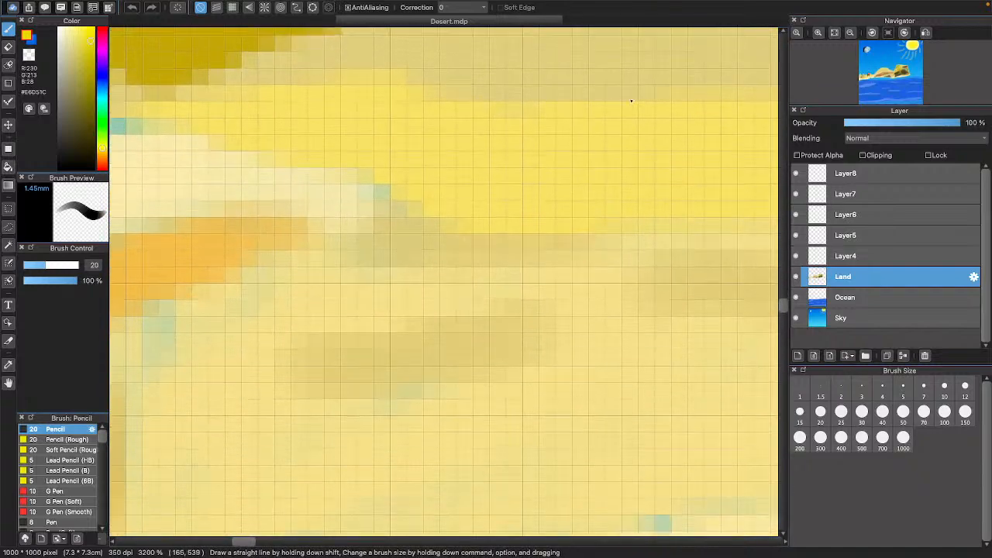
- Sample the pale sand colour beside the small pyramid and paint over the blue gaps there with a Pencil brush of size 8.1
{"action": "left_click", "coordinate": [849, 33]}
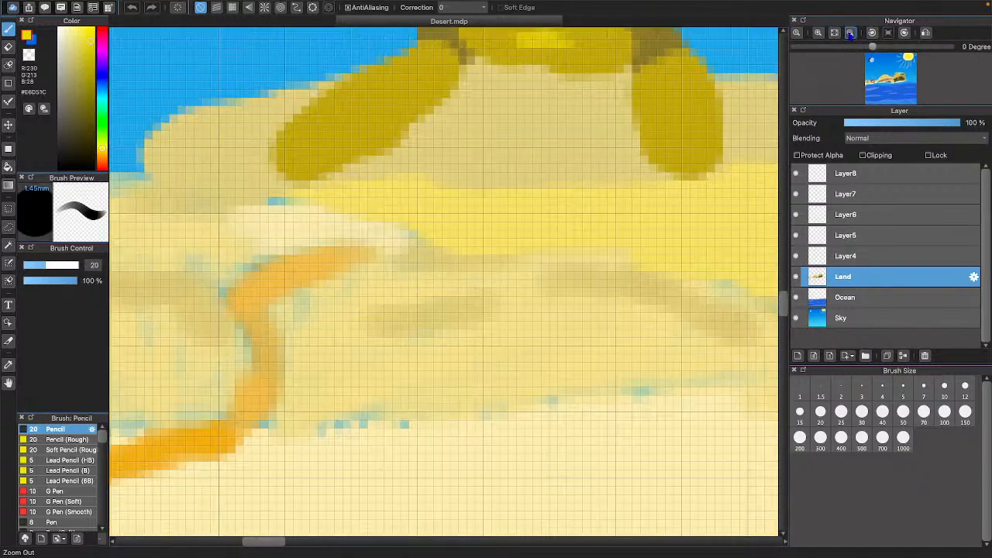
{"action": "left_click", "coordinate": [849, 33]}
{"action": "left_click", "coordinate": [850, 33]}
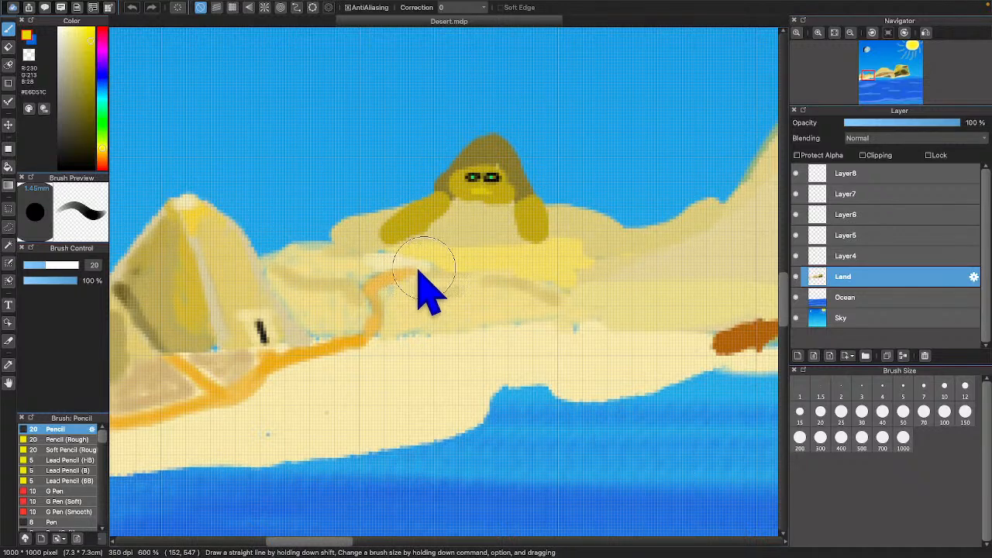
{"action": "scroll", "coordinate": [434, 186], "scroll_direction": "up", "scroll_amount": 3}
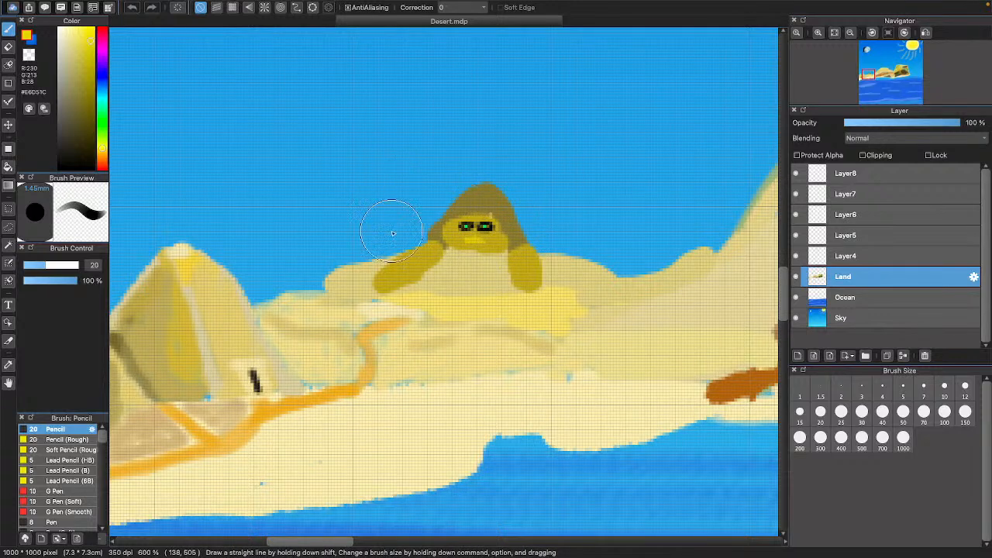
{"action": "key", "text": "i"}
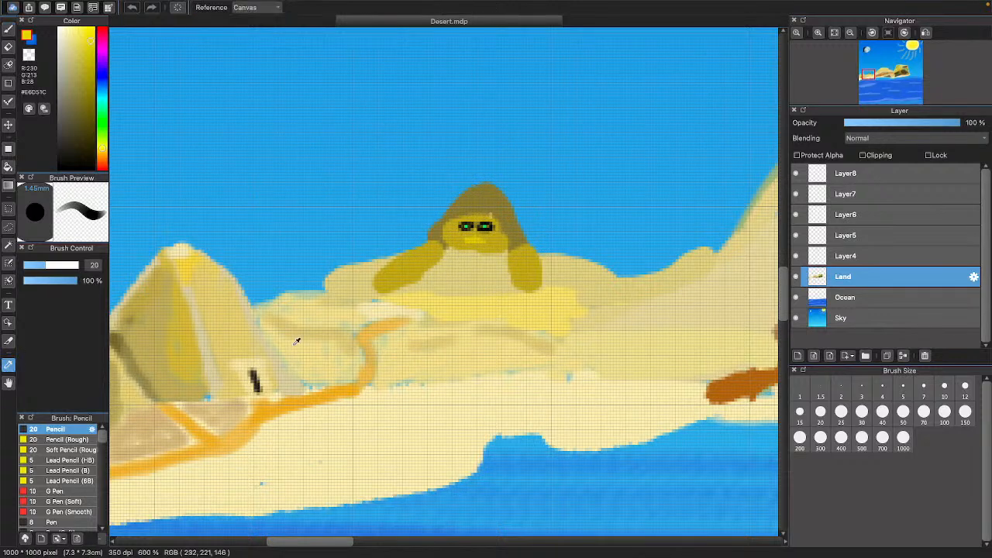
{"action": "left_click", "coordinate": [297, 342]}
{"action": "left_click", "coordinate": [8, 28]}
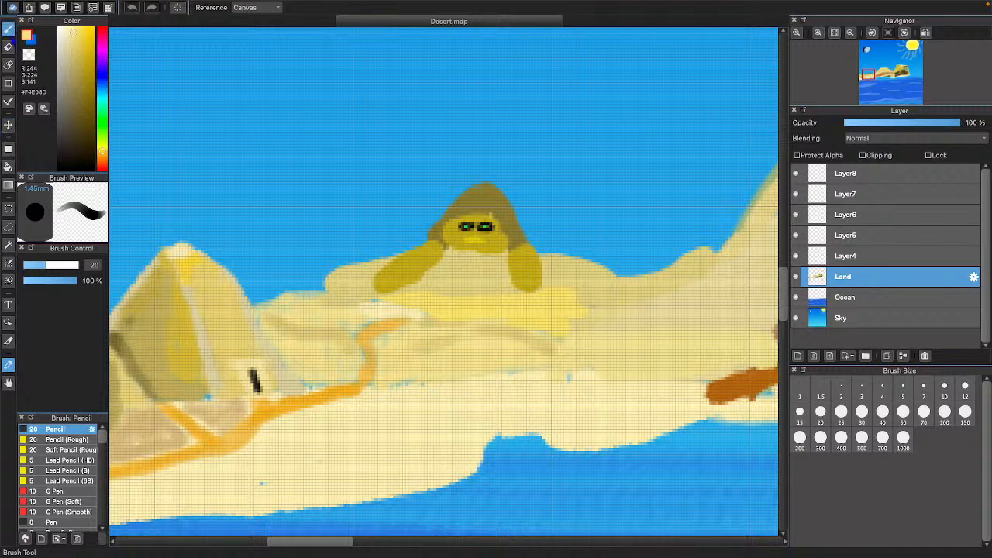
{"action": "key", "text": "g"}
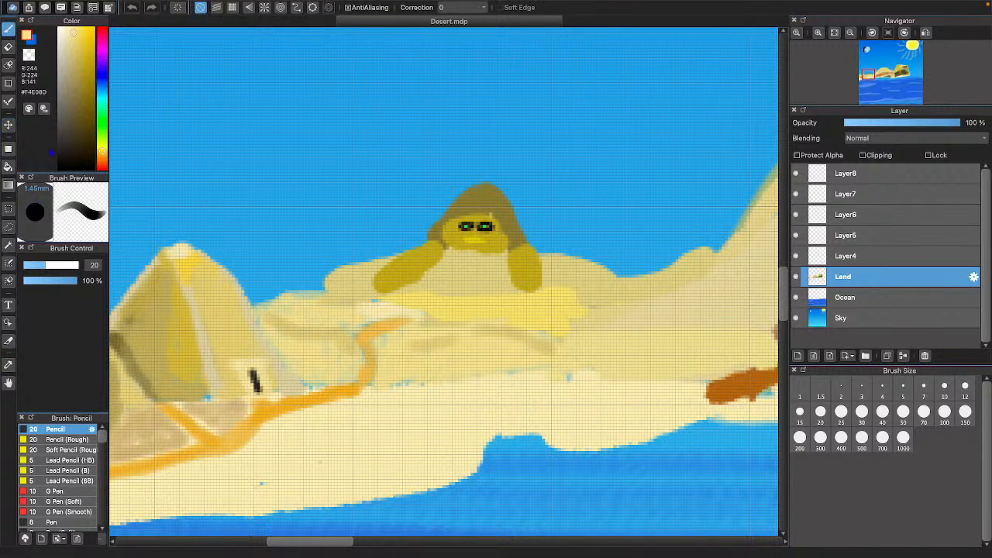
{"action": "left_click_drag", "start_coordinate": [50, 265], "coordinate": [32, 267]}
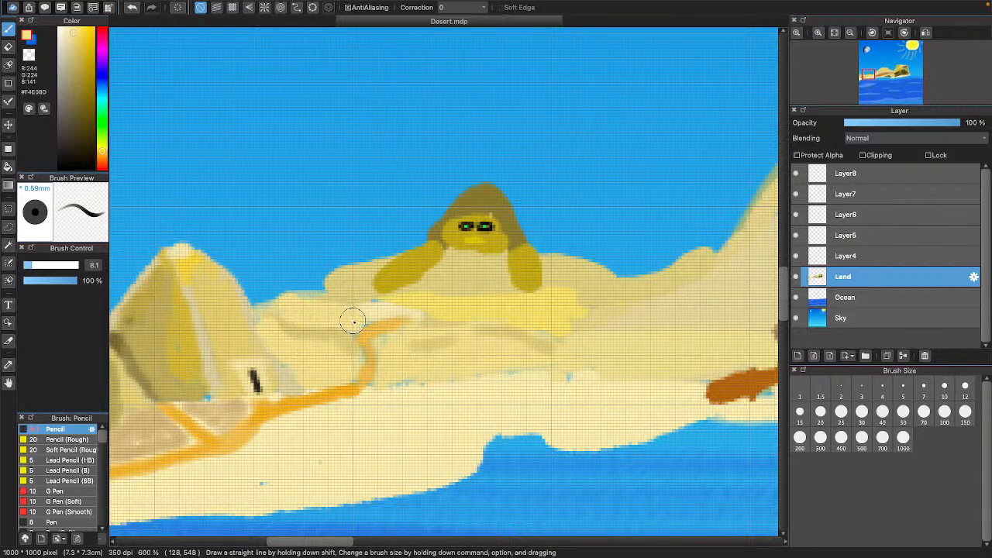
- Sample the light sand colour from the large dune's slope, paint over its blue specks, and undo the stray dab near the grey rock
{"action": "scroll", "coordinate": [309, 380], "scroll_direction": "right", "scroll_amount": 5}
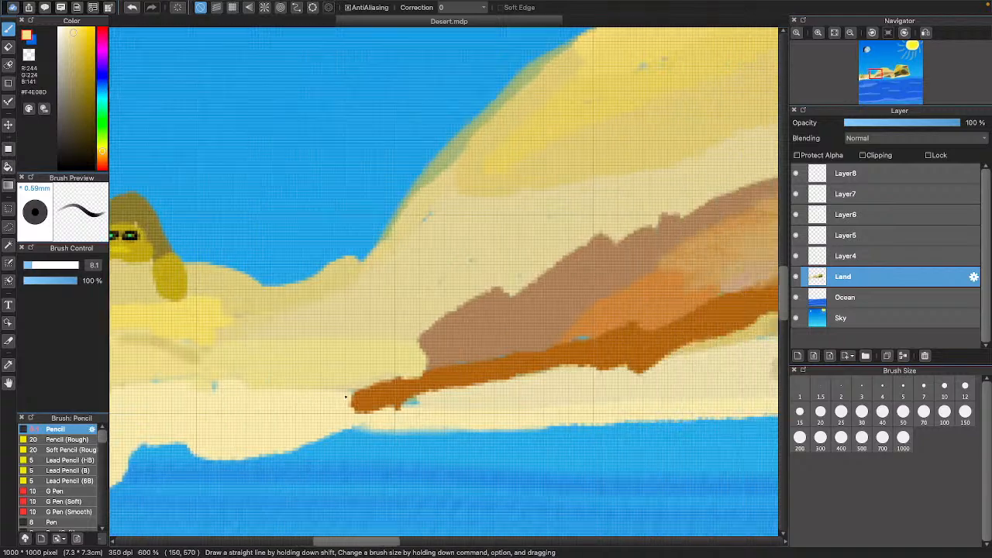
{"action": "scroll", "coordinate": [345, 397], "scroll_direction": "right", "scroll_amount": 5}
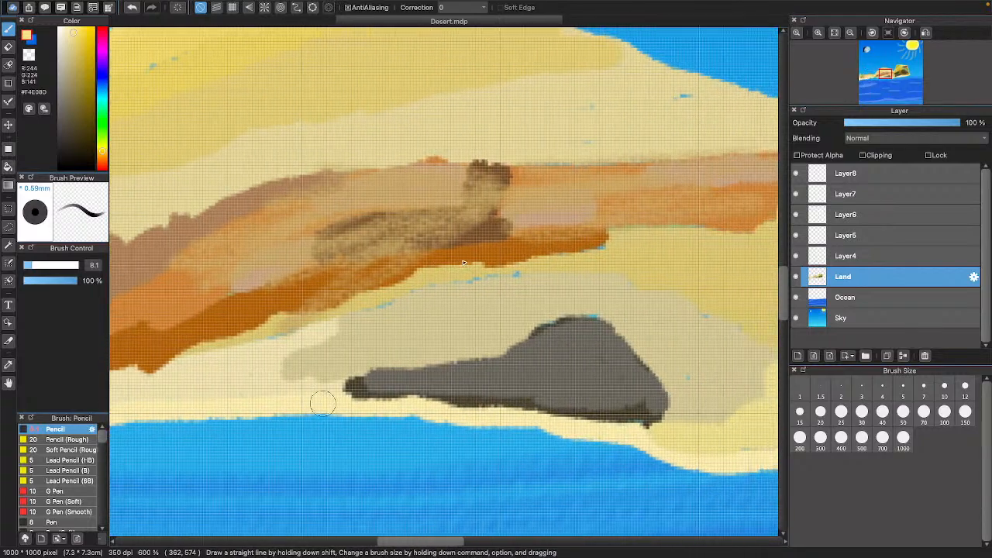
{"action": "scroll", "coordinate": [463, 263], "scroll_direction": "right", "scroll_amount": 5}
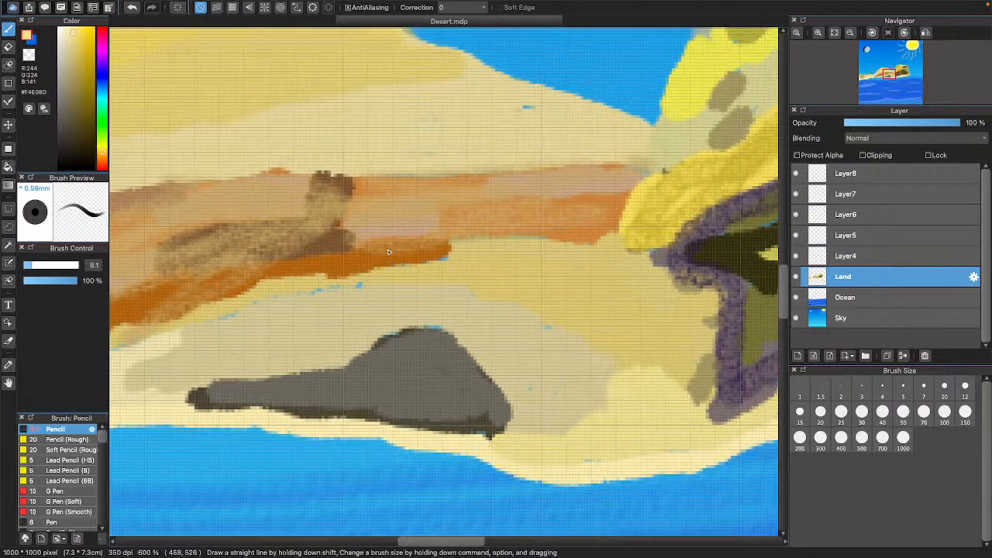
{"action": "scroll", "coordinate": [388, 251], "scroll_direction": "up", "scroll_amount": 2}
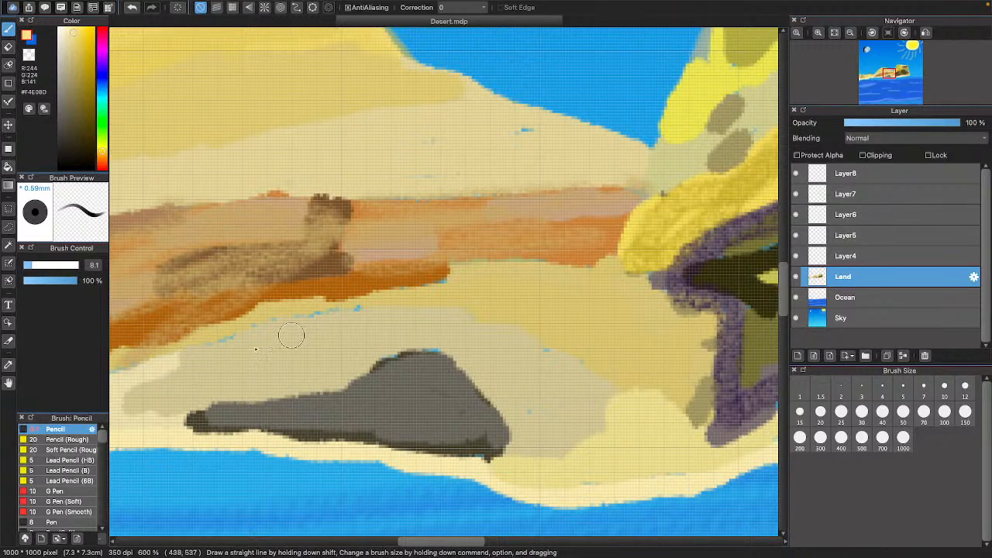
{"action": "scroll", "coordinate": [270, 336], "scroll_direction": "left", "scroll_amount": 3}
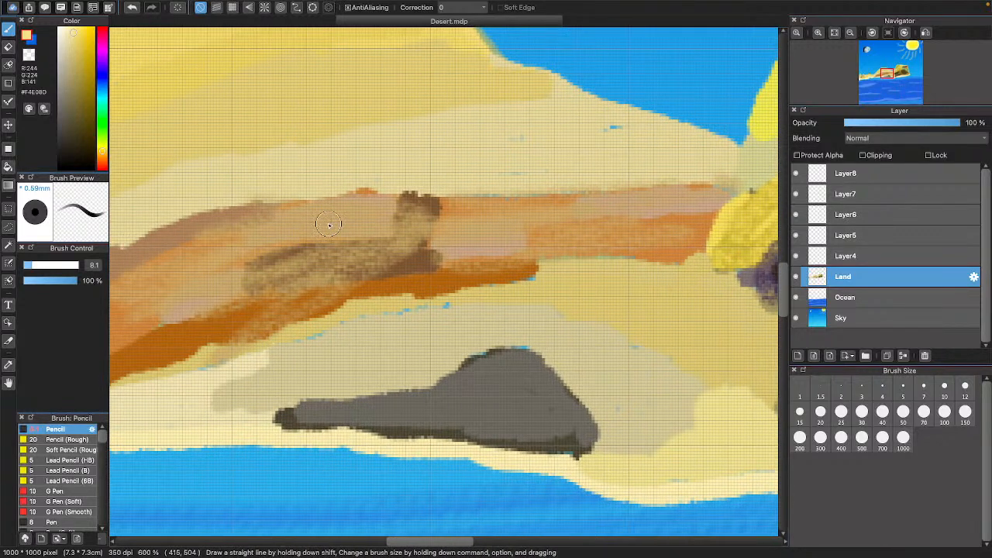
{"action": "scroll", "coordinate": [328, 225], "scroll_direction": "up", "scroll_amount": 2}
{"action": "left_click", "coordinate": [9, 364]}
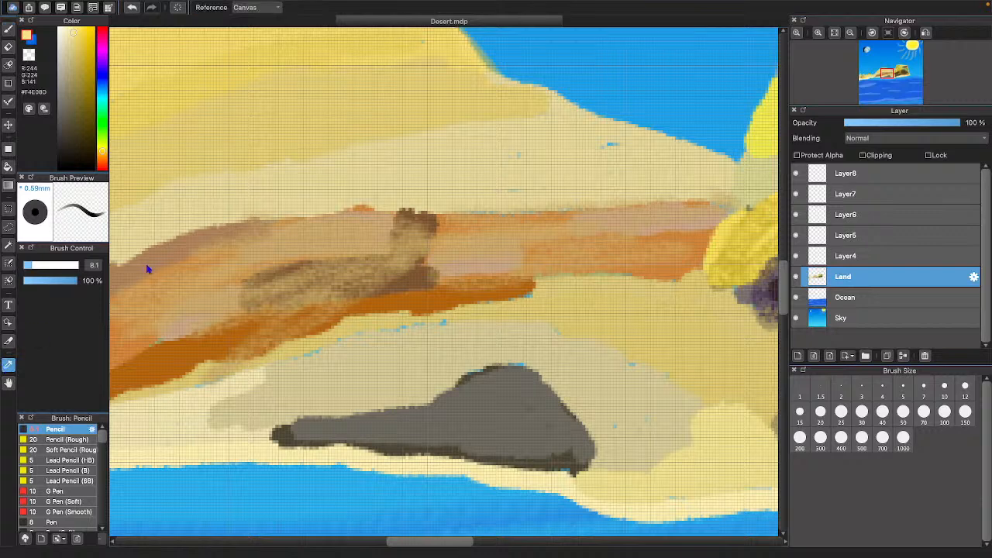
{"action": "left_click", "coordinate": [408, 180]}
{"action": "key", "text": "b"}
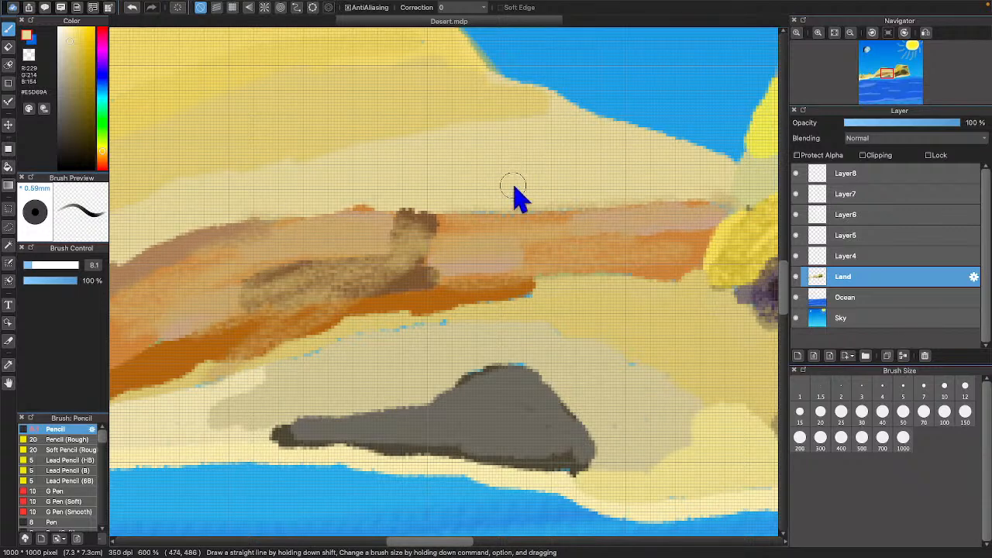
{"action": "left_click", "coordinate": [302, 369]}
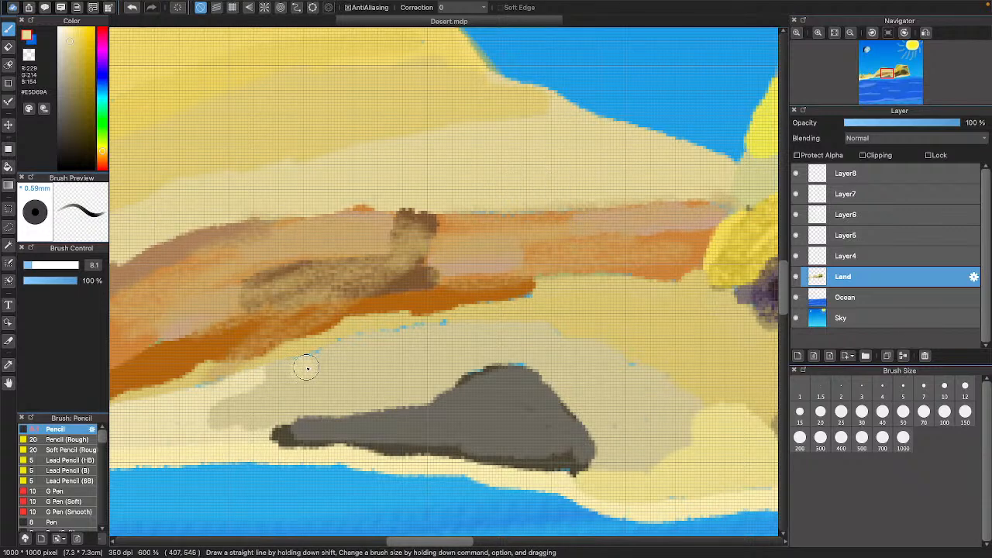
{"action": "left_click", "coordinate": [133, 7]}
- Sample the greyish sand colour around the grey rock and paint over the blue gaps along the sand's upper edge and the rock's top
{"action": "left_click", "coordinate": [9, 364]}
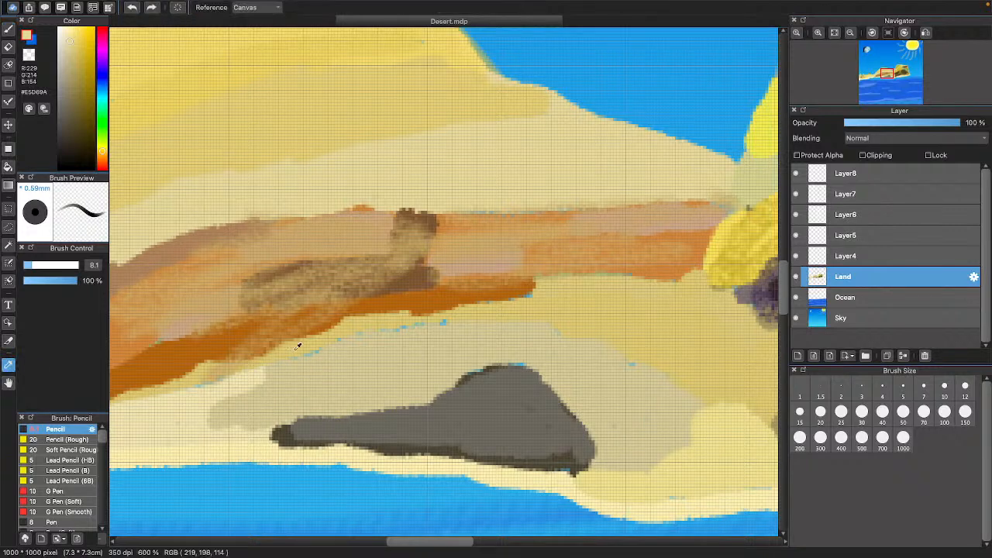
{"action": "left_click", "coordinate": [316, 381]}
{"action": "key", "text": "b"}
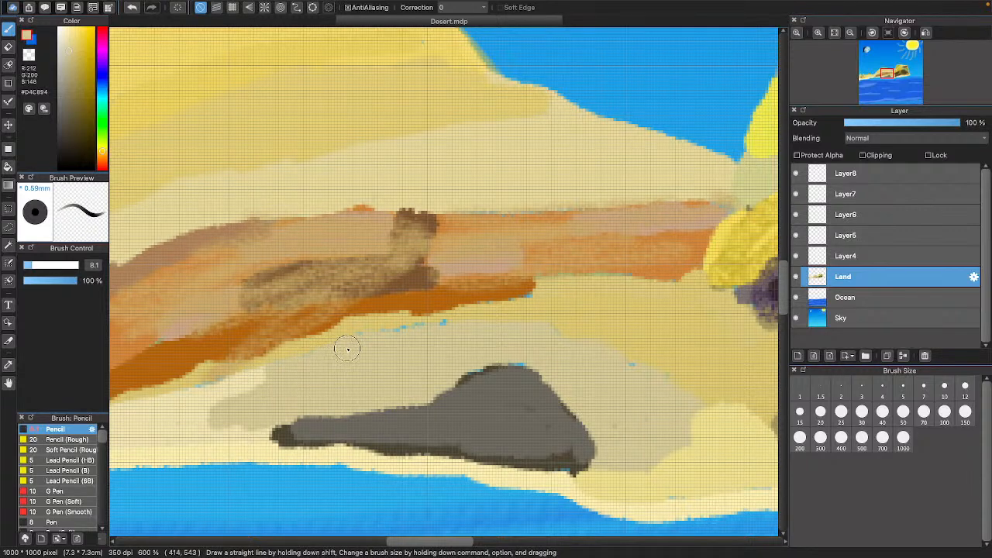
{"action": "left_click_drag", "start_coordinate": [391, 338], "coordinate": [450, 332]}
{"action": "mouse_move", "coordinate": [478, 365]}
{"action": "left_mouse_down"}
{"action": "mouse_move", "coordinate": [483, 354]}
{"action": "mouse_move", "coordinate": [530, 362]}
{"action": "left_mouse_up"}
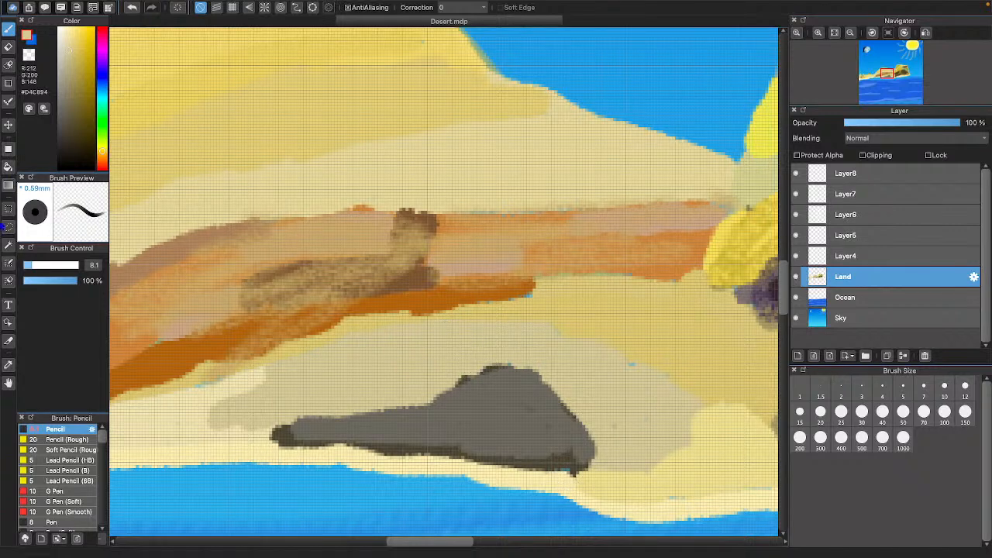
- Sample the grey rock's dark outline colour and touch up the gaps along its lower edge with the brush
{"action": "left_click", "coordinate": [9, 363]}
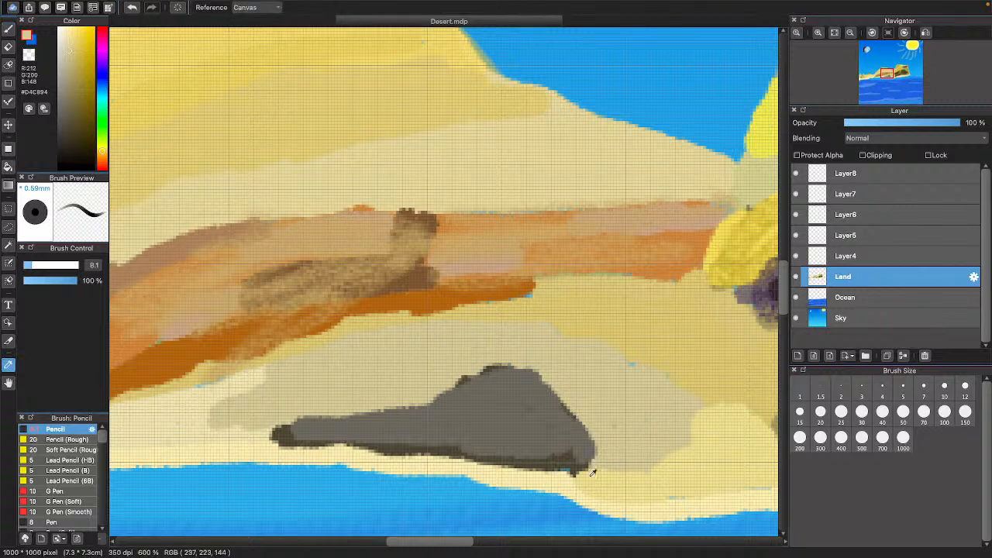
{"action": "left_click", "coordinate": [568, 457]}
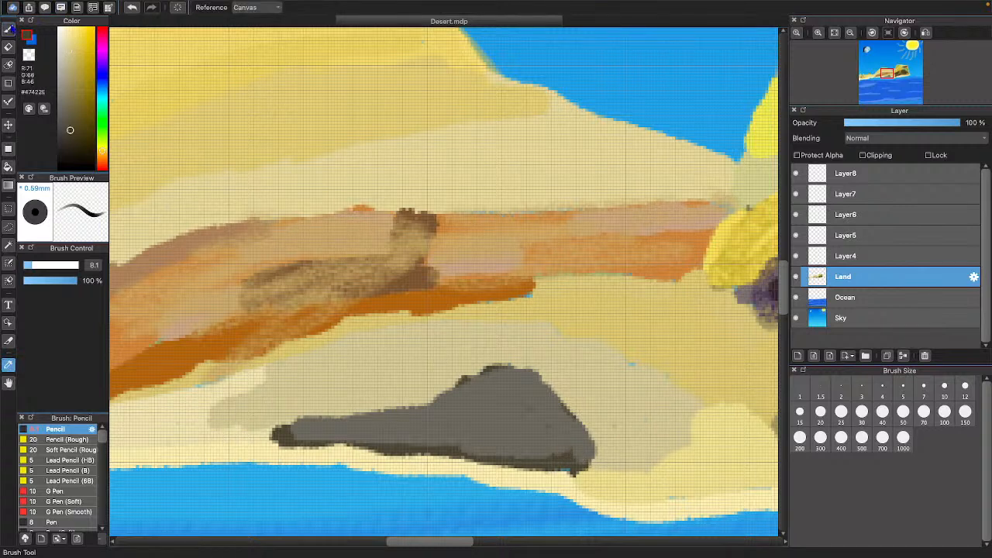
{"action": "key", "text": "b"}
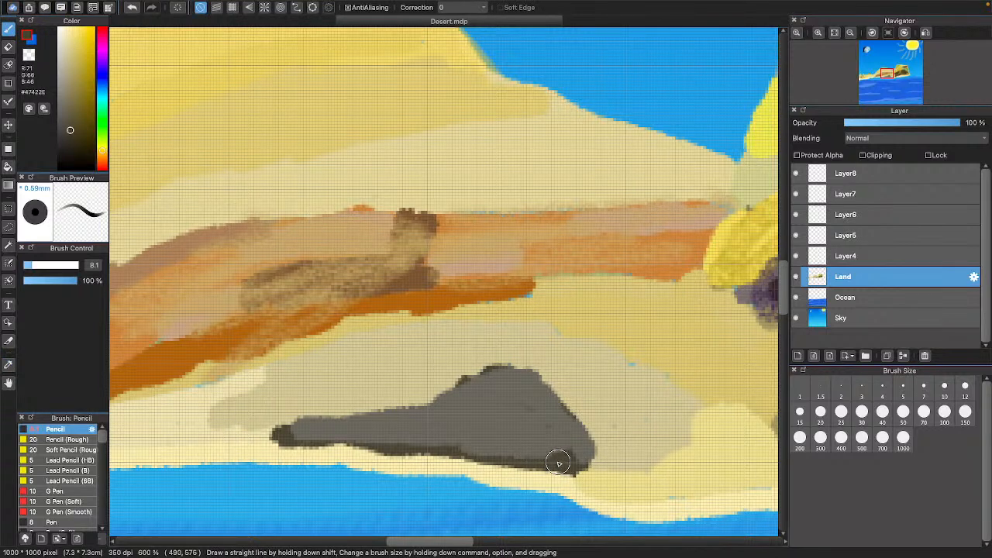
- Inspect the island up close from the pyramids to the large rock for remaining blue gaps
{"action": "scroll", "coordinate": [372, 275], "scroll_direction": "up", "scroll_amount": 10}
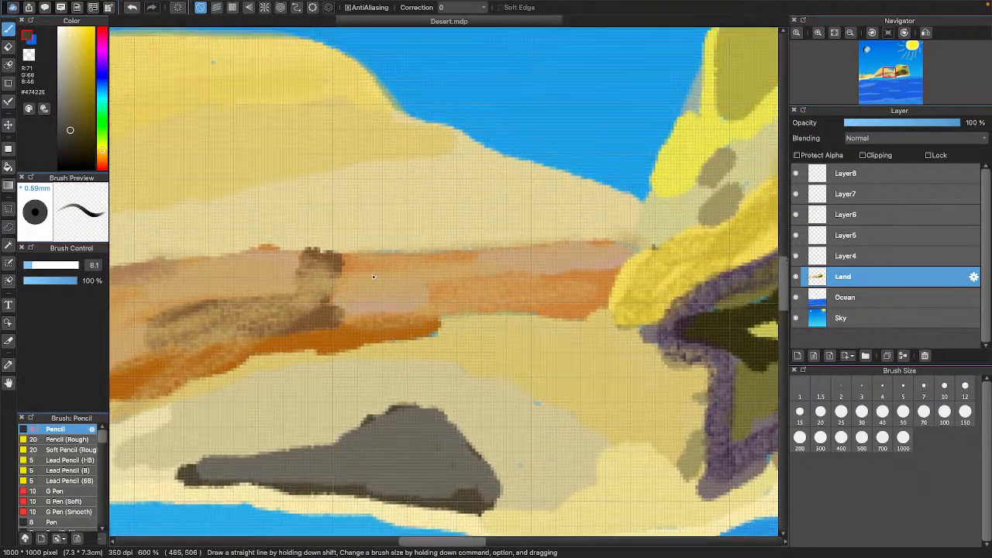
{"action": "scroll", "coordinate": [366, 276], "scroll_direction": "up", "scroll_amount": 10}
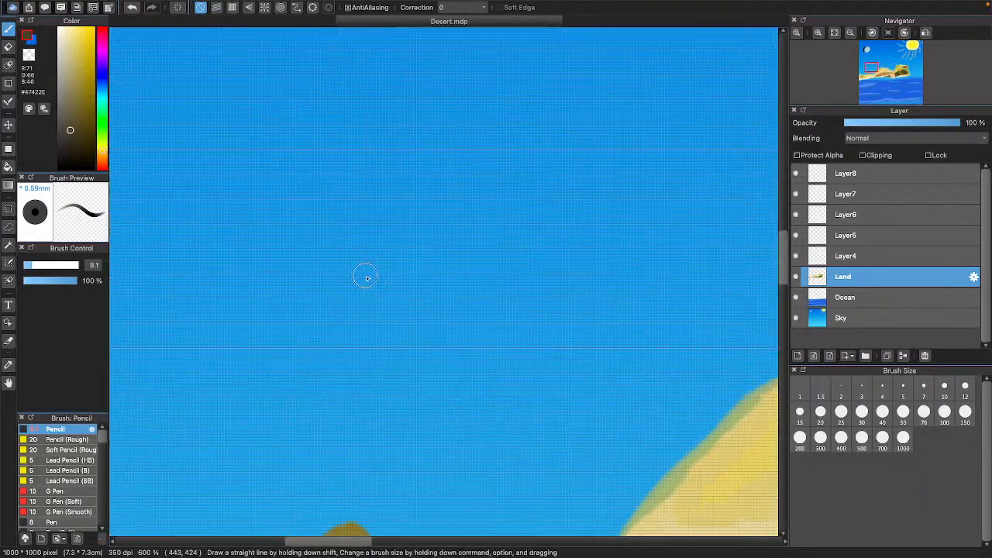
{"action": "scroll", "coordinate": [366, 279], "scroll_direction": "left", "scroll_amount": 10}
{"action": "scroll", "coordinate": [370, 286], "scroll_direction": "down", "scroll_amount": 7}
{"action": "scroll", "coordinate": [371, 286], "scroll_direction": "right", "scroll_amount": 5}
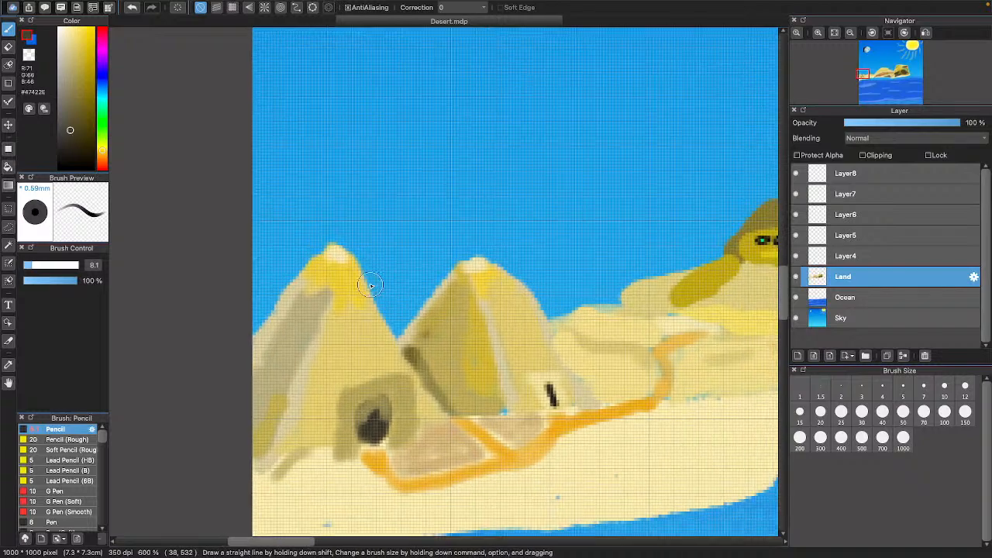
{"action": "scroll", "coordinate": [370, 286], "scroll_direction": "right", "scroll_amount": 7}
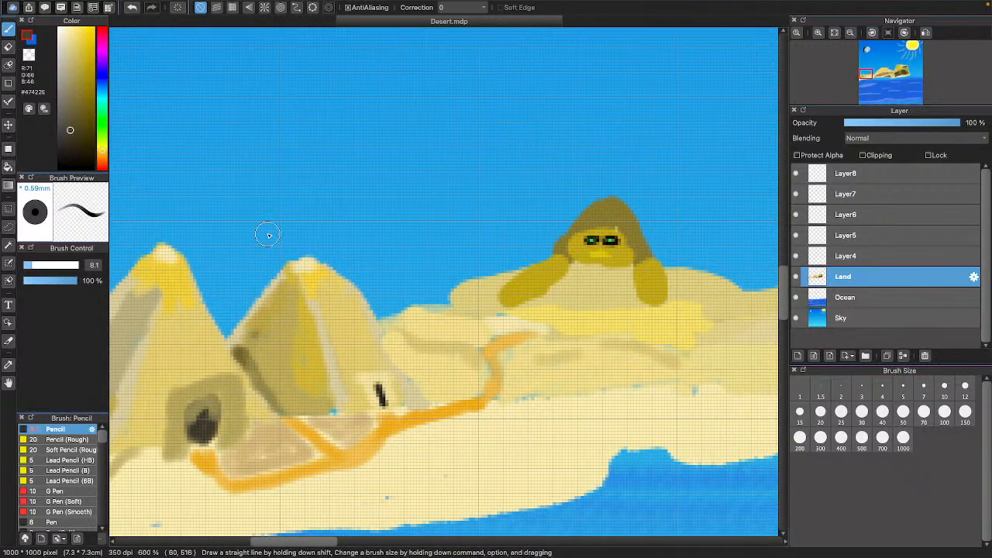
{"action": "scroll", "coordinate": [269, 235], "scroll_direction": "right", "scroll_amount": 3}
{"action": "scroll", "coordinate": [268, 235], "scroll_direction": "right", "scroll_amount": 1}
{"action": "scroll", "coordinate": [267, 249], "scroll_direction": "down", "scroll_amount": 4}
{"action": "scroll", "coordinate": [266, 249], "scroll_direction": "left", "scroll_amount": 4}
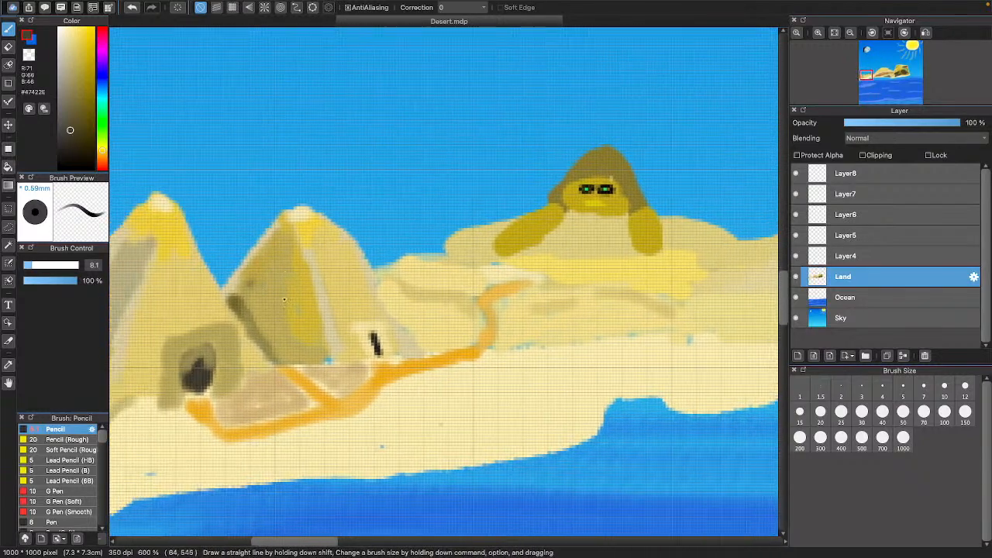
{"action": "scroll", "coordinate": [283, 297], "scroll_direction": "down", "scroll_amount": 2}
{"action": "scroll", "coordinate": [284, 297], "scroll_direction": "left", "scroll_amount": 2}
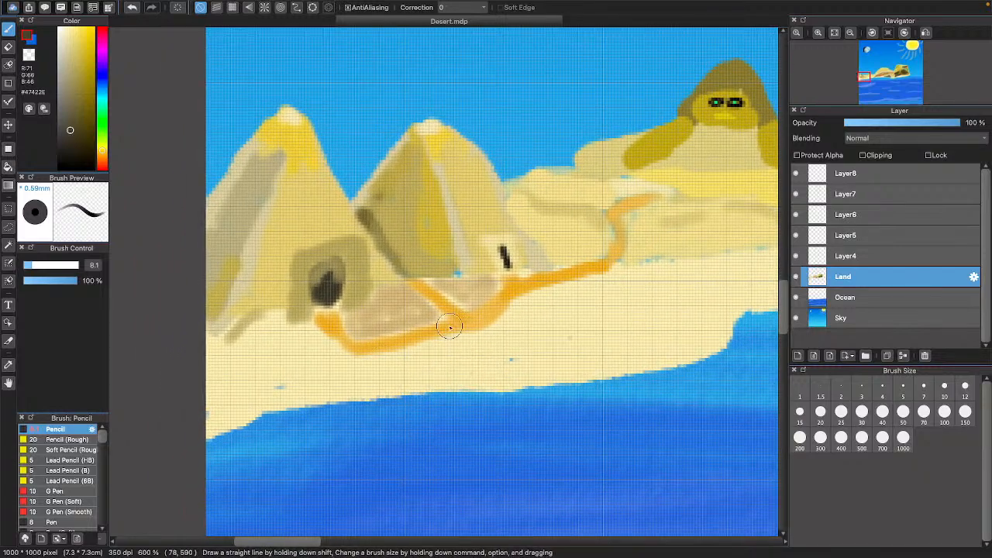
{"action": "scroll", "coordinate": [432, 323], "scroll_direction": "right", "scroll_amount": 5}
{"action": "scroll", "coordinate": [432, 323], "scroll_direction": "right", "scroll_amount": 3}
{"action": "scroll", "coordinate": [500, 279], "scroll_direction": "right", "scroll_amount": 11}
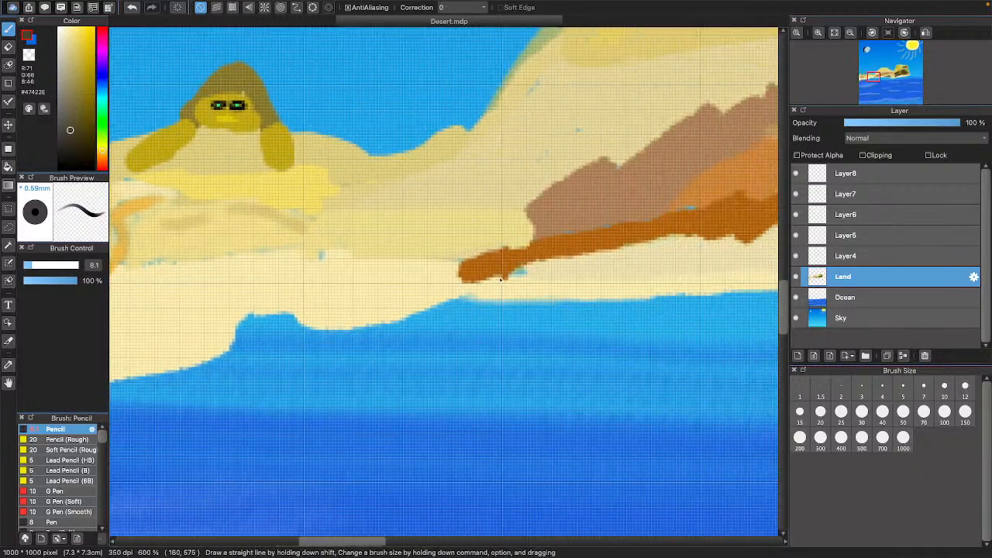
{"action": "scroll", "coordinate": [499, 279], "scroll_direction": "up", "scroll_amount": 6}
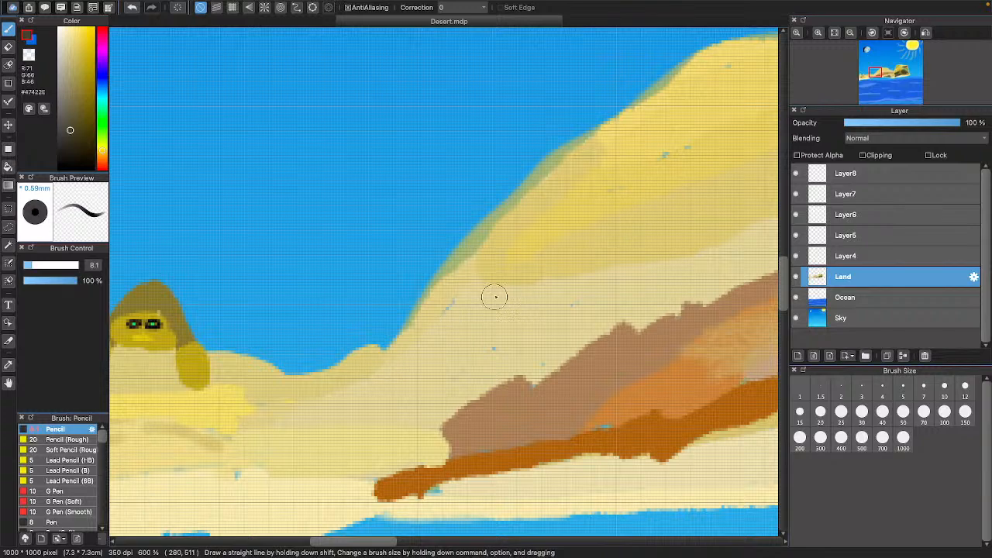
{"action": "scroll", "coordinate": [494, 293], "scroll_direction": "right", "scroll_amount": 2}
{"action": "scroll", "coordinate": [494, 293], "scroll_direction": "right", "scroll_amount": 15}
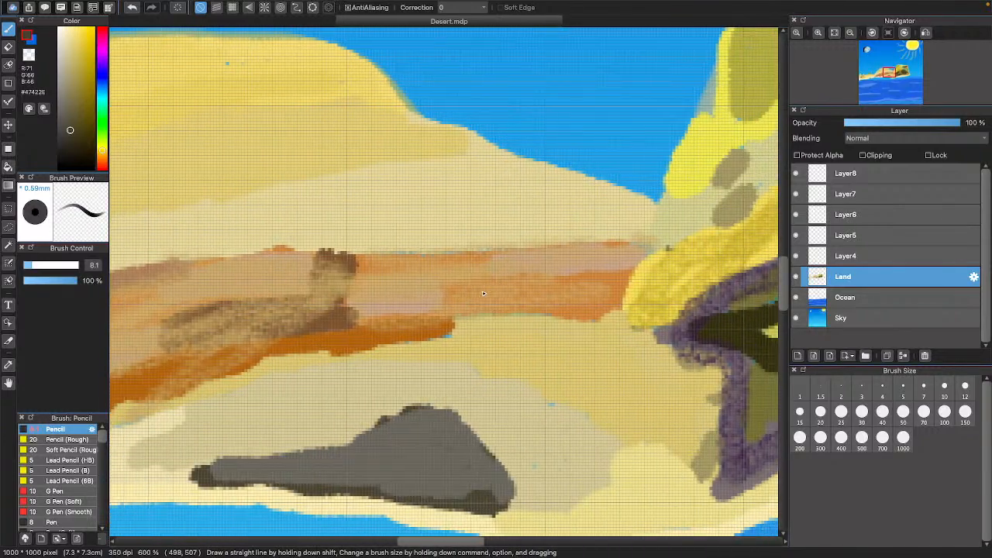
{"action": "scroll", "coordinate": [483, 293], "scroll_direction": "right", "scroll_amount": 15}
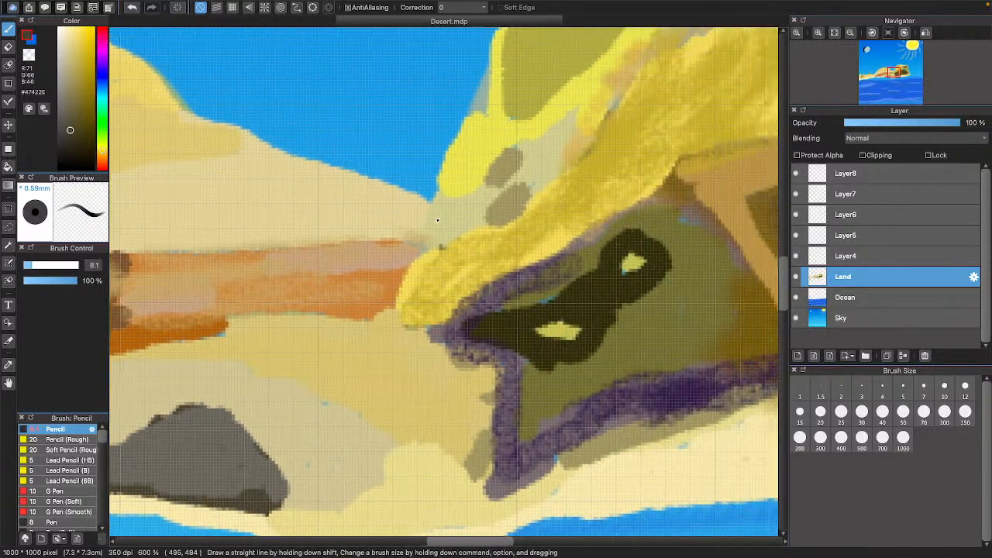
{"action": "scroll", "coordinate": [437, 220], "scroll_direction": "right", "scroll_amount": 8}
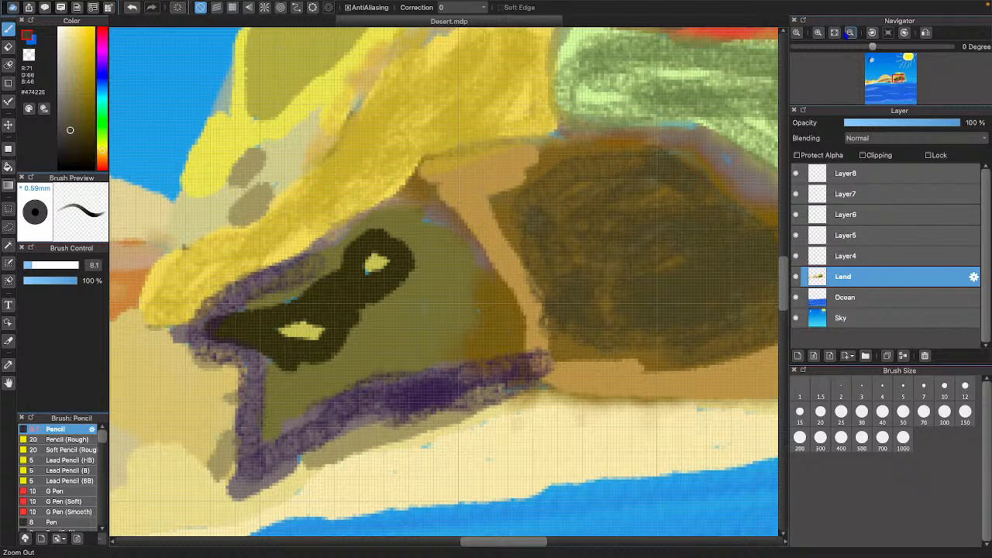
- Zoom out and look over the whole painting at 66 % and 100 %
{"action": "left_click", "coordinate": [850, 33]}
{"action": "left_click", "coordinate": [849, 32]}
{"action": "left_click", "coordinate": [850, 33]}
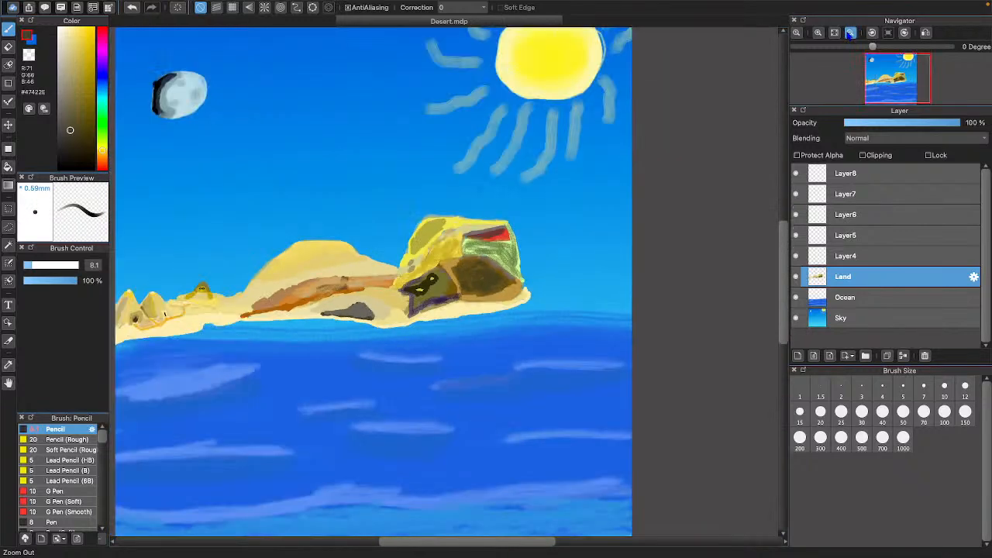
{"action": "left_click", "coordinate": [850, 33]}
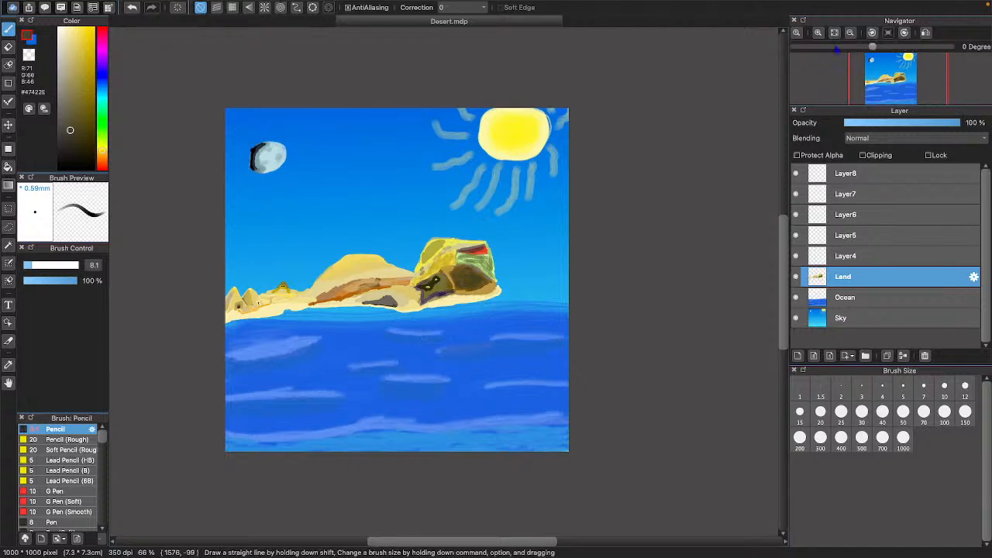
{"action": "key", "text": "ctrl+plus"}
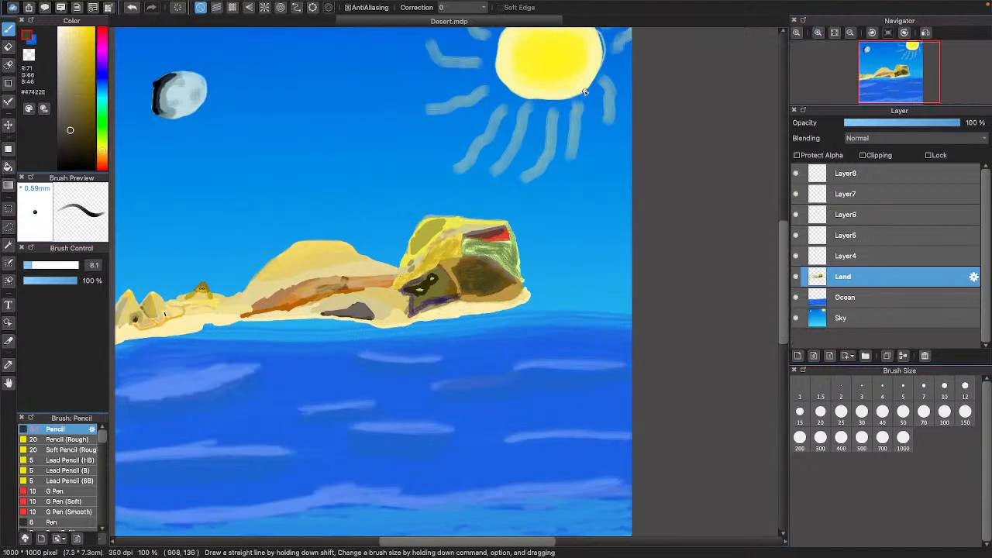
{"action": "scroll", "coordinate": [532, 203], "scroll_direction": "left", "scroll_amount": 2}
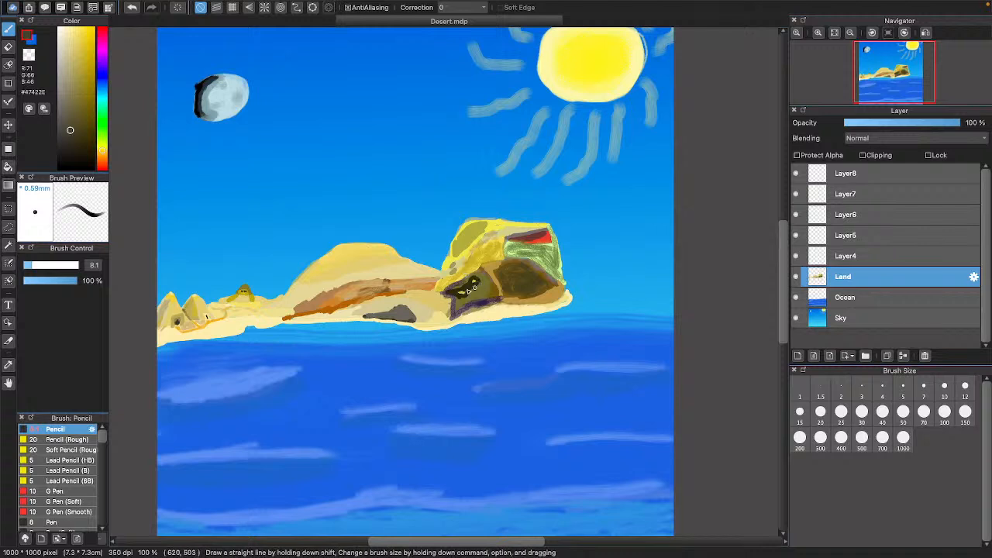
{"action": "scroll", "coordinate": [250, 344], "scroll_direction": "down", "scroll_amount": 3}
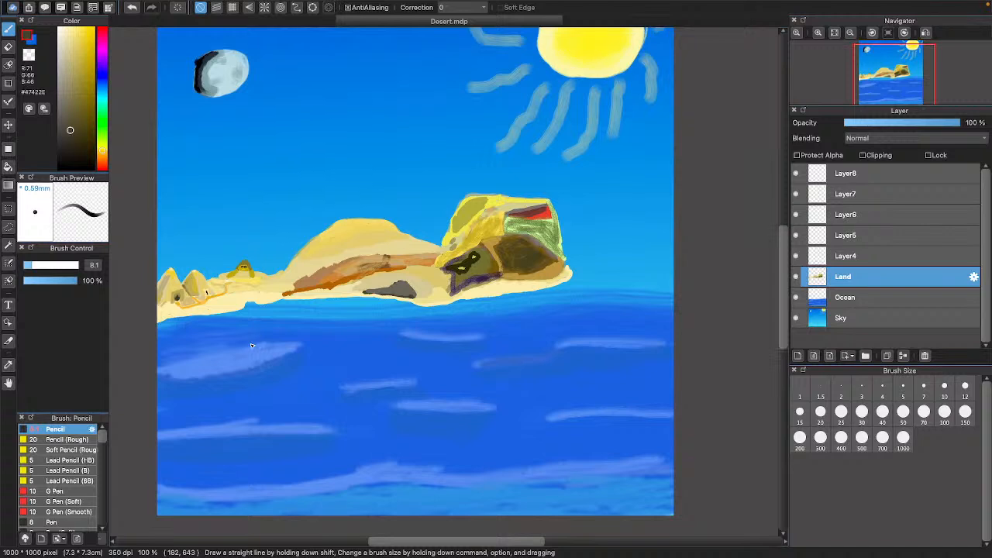
{"action": "scroll", "coordinate": [251, 346], "scroll_direction": "right", "scroll_amount": 2}
{"action": "scroll", "coordinate": [252, 345], "scroll_direction": "left", "scroll_amount": 2}
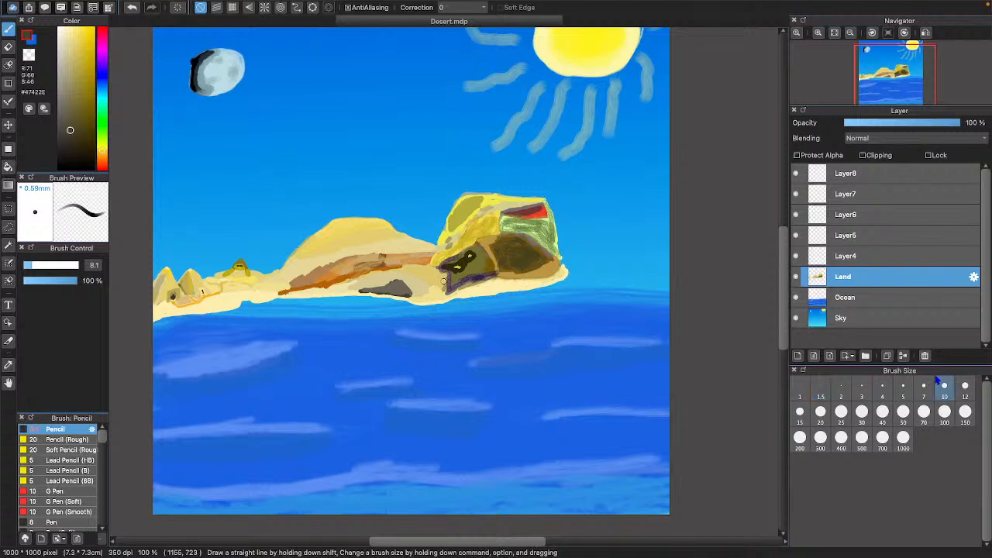
- Go through the Ocean, Sky and Land layers and make Layer4 the active layer
{"action": "left_click", "coordinate": [849, 299]}
{"action": "left_click", "coordinate": [849, 319]}
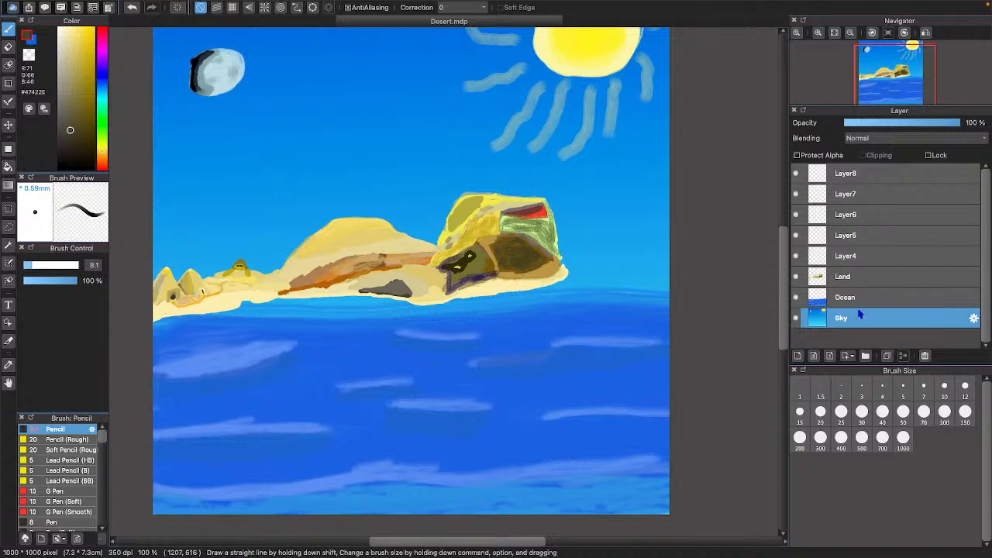
{"action": "left_click", "coordinate": [846, 299]}
{"action": "left_click", "coordinate": [843, 282]}
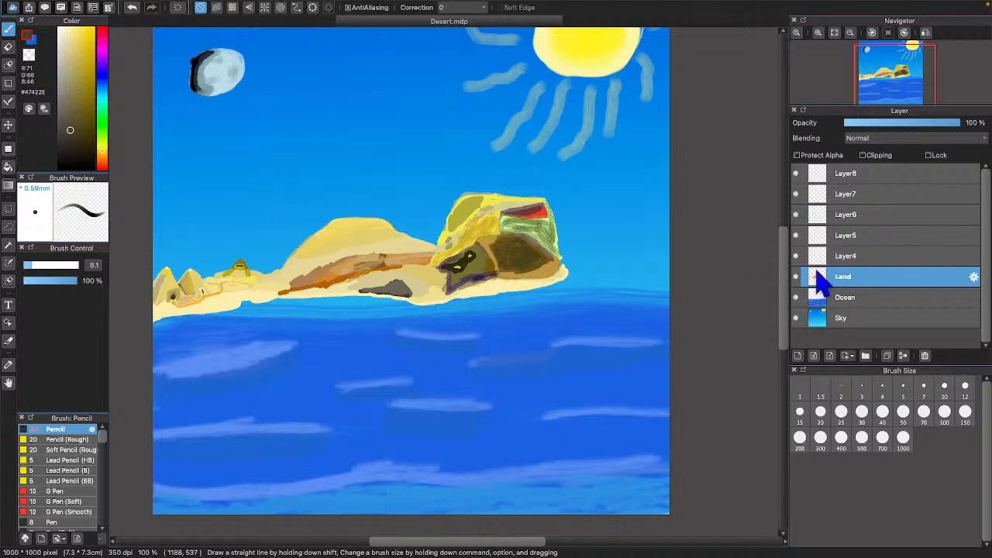
{"action": "left_click", "coordinate": [827, 266]}
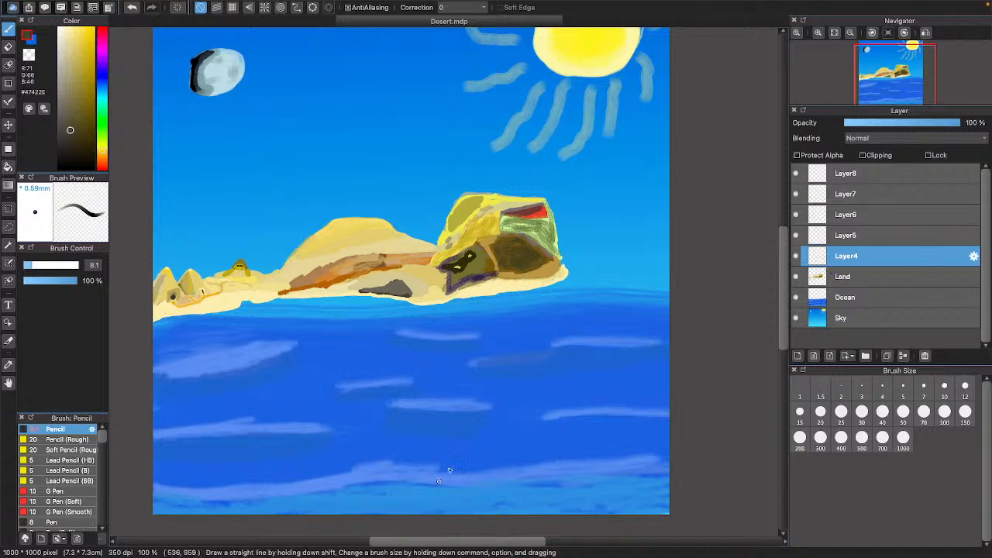
- Choose the Oil Paint(Dry) brush and sample the ocean's blue, #2366DE, as the painting colour
{"action": "scroll", "coordinate": [88, 450], "scroll_direction": "down", "scroll_amount": 10}
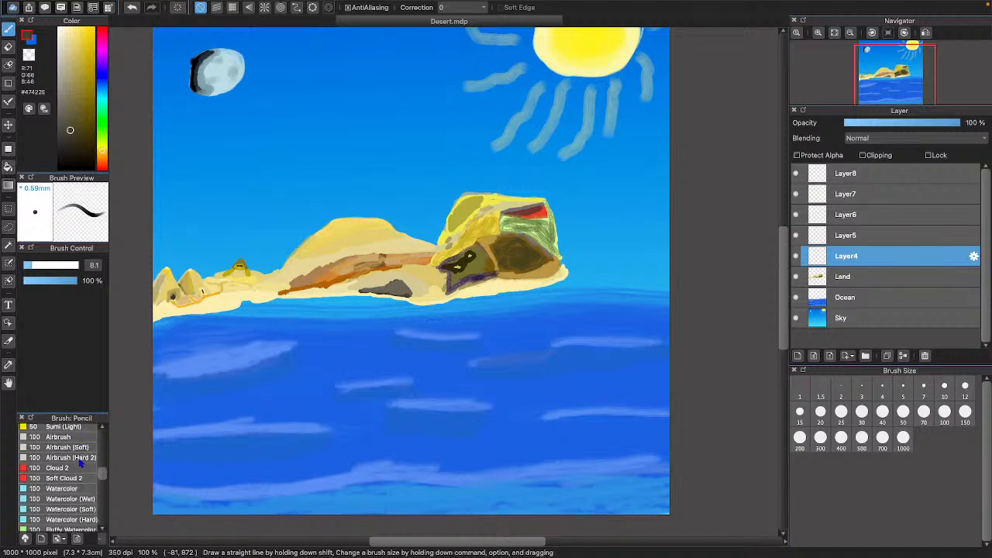
{"action": "scroll", "coordinate": [80, 460], "scroll_direction": "up", "scroll_amount": 3}
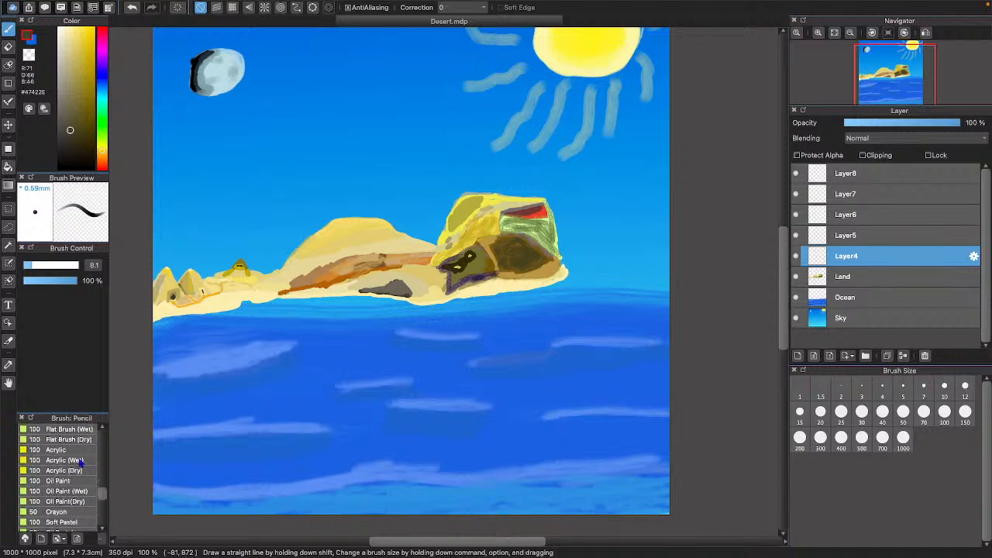
{"action": "left_click", "coordinate": [82, 478]}
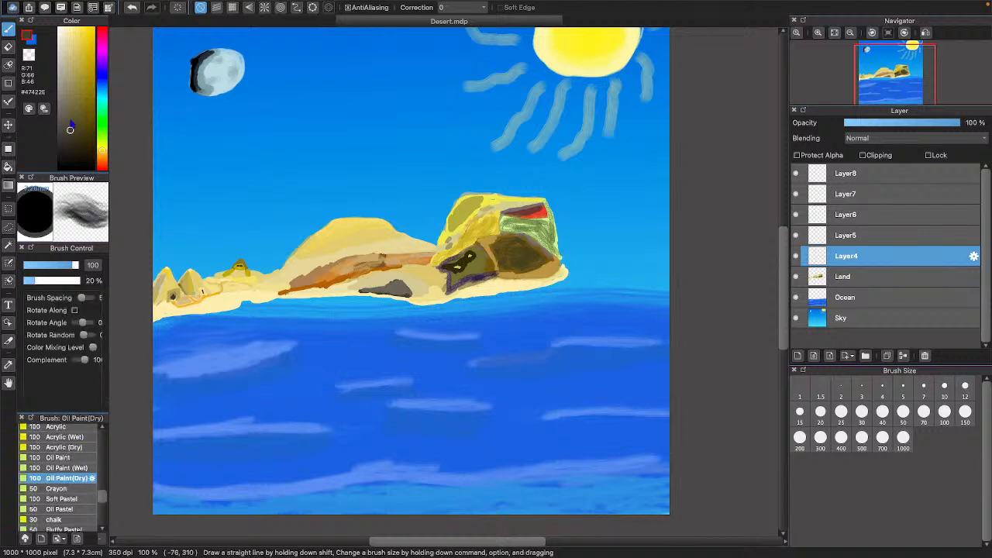
{"action": "left_click", "coordinate": [8, 366]}
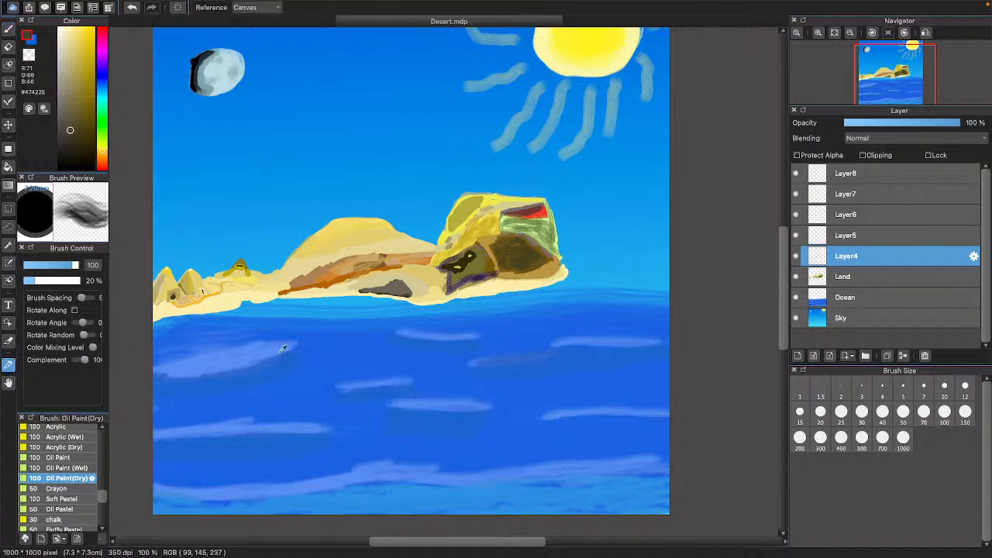
{"action": "left_click", "coordinate": [368, 350]}
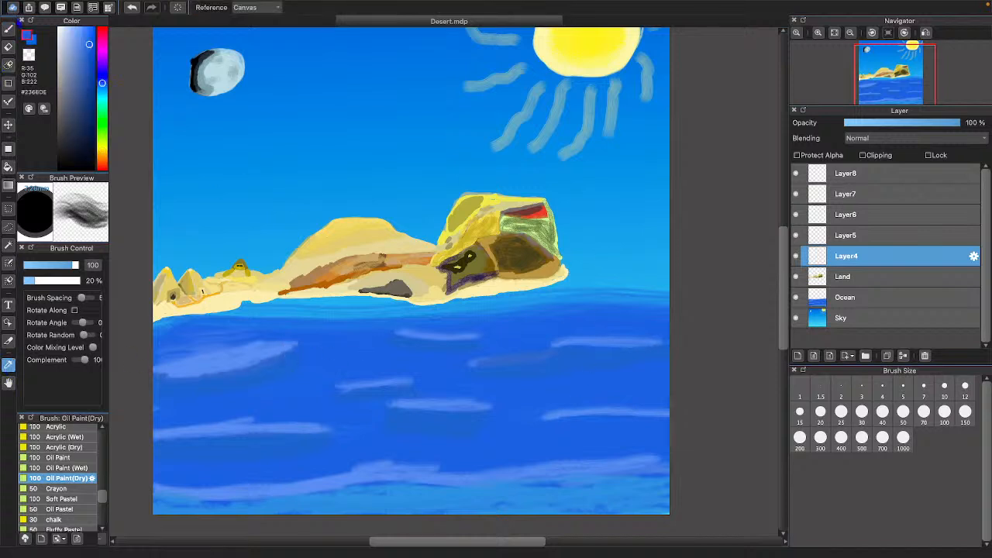
{"action": "left_click", "coordinate": [8, 28]}
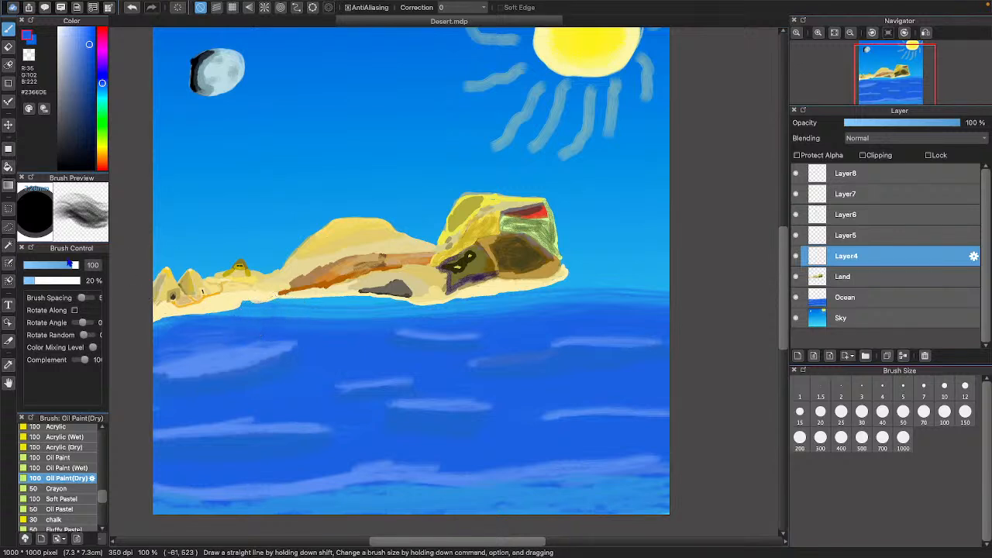
- Try extending the ocean upward beside the island on Layer4 with a size 38 brush, and undo the strokes
{"action": "left_click_drag", "start_coordinate": [443, 282], "coordinate": [351, 347]}
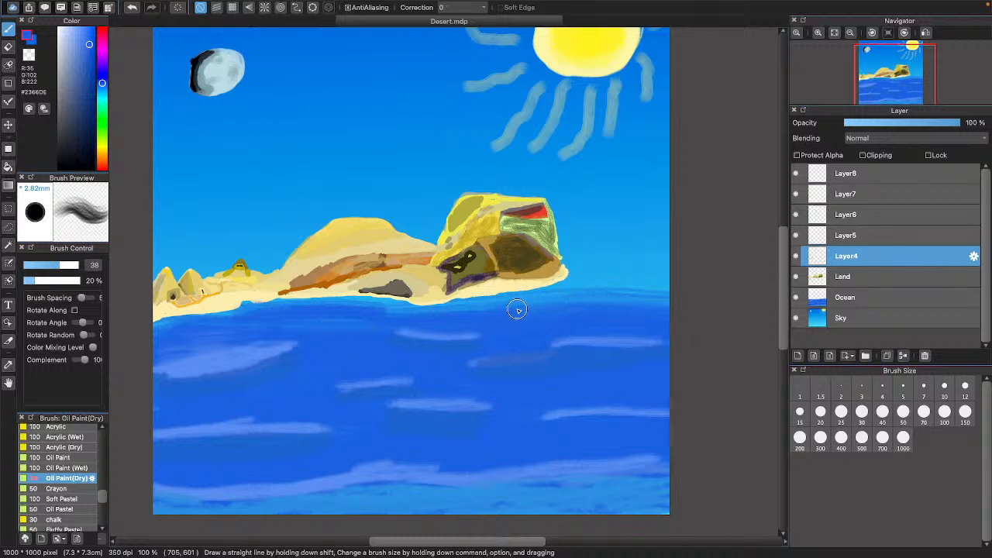
{"action": "mouse_move", "coordinate": [534, 302]}
{"action": "left_mouse_down"}
{"action": "mouse_move", "coordinate": [605, 272]}
{"action": "mouse_move", "coordinate": [667, 277]}
{"action": "mouse_move", "coordinate": [570, 309]}
{"action": "mouse_move", "coordinate": [570, 298]}
{"action": "mouse_move", "coordinate": [661, 279]}
{"action": "mouse_move", "coordinate": [660, 293]}
{"action": "mouse_move", "coordinate": [605, 294]}
{"action": "mouse_move", "coordinate": [649, 265]}
{"action": "mouse_move", "coordinate": [571, 283]}
{"action": "mouse_move", "coordinate": [671, 264]}
{"action": "mouse_move", "coordinate": [603, 259]}
{"action": "left_mouse_up"}
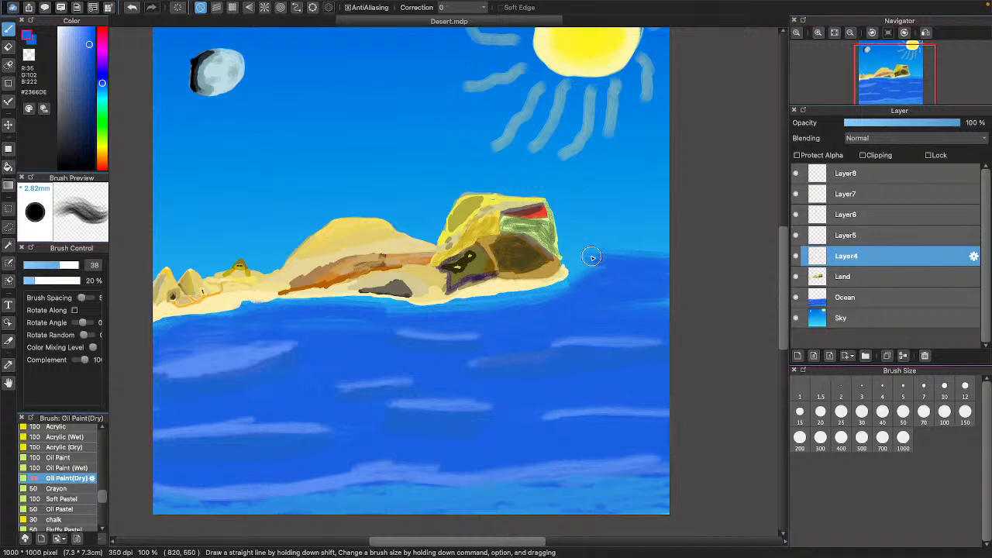
{"action": "left_click", "coordinate": [132, 8]}
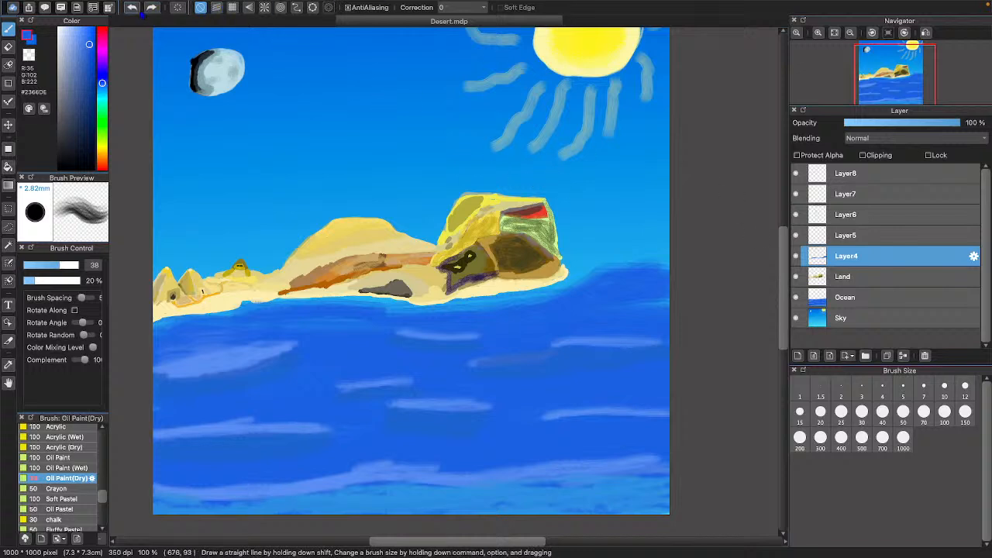
{"action": "left_click", "coordinate": [133, 9]}
{"action": "left_click", "coordinate": [134, 9]}
{"action": "left_click", "coordinate": [133, 8]}
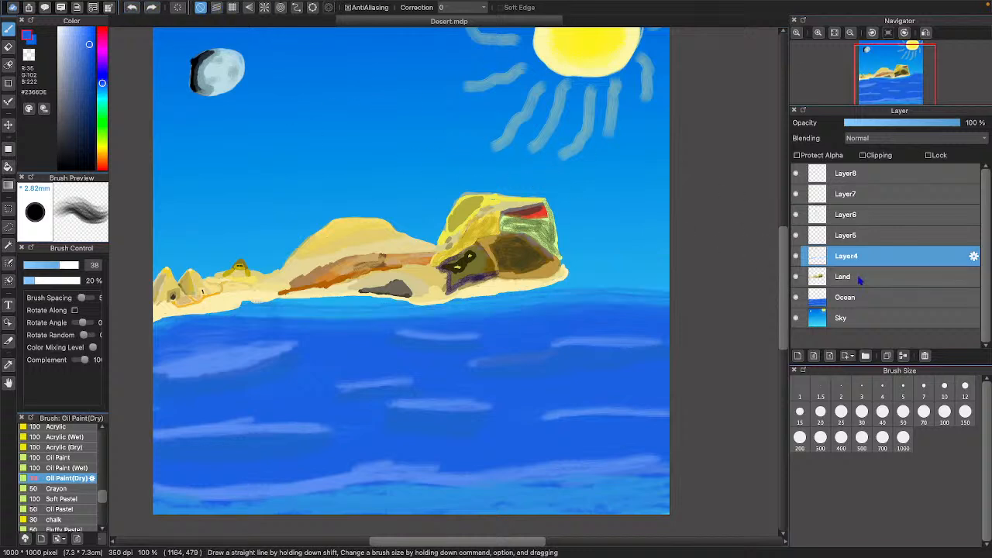
- On the Ocean layer, paint the water up to a higher, straight horizon behind the island and over the pale band below the shore
{"action": "left_click", "coordinate": [868, 297]}
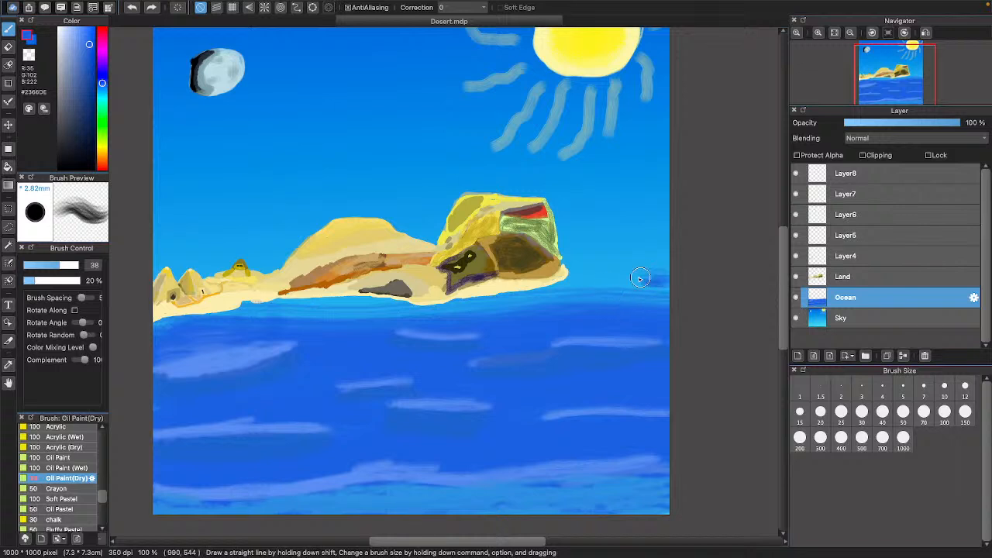
{"action": "mouse_move", "coordinate": [581, 279]}
{"action": "left_mouse_down"}
{"action": "mouse_move", "coordinate": [669, 288]}
{"action": "mouse_move", "coordinate": [558, 299]}
{"action": "mouse_move", "coordinate": [694, 289]}
{"action": "mouse_move", "coordinate": [572, 296]}
{"action": "mouse_move", "coordinate": [690, 303]}
{"action": "mouse_move", "coordinate": [594, 293]}
{"action": "mouse_move", "coordinate": [654, 279]}
{"action": "mouse_move", "coordinate": [571, 297]}
{"action": "mouse_move", "coordinate": [582, 278]}
{"action": "mouse_move", "coordinate": [573, 273]}
{"action": "mouse_move", "coordinate": [678, 275]}
{"action": "mouse_move", "coordinate": [544, 283]}
{"action": "mouse_move", "coordinate": [564, 298]}
{"action": "mouse_move", "coordinate": [560, 291]}
{"action": "mouse_move", "coordinate": [537, 315]}
{"action": "mouse_move", "coordinate": [252, 314]}
{"action": "mouse_move", "coordinate": [150, 331]}
{"action": "mouse_move", "coordinate": [136, 358]}
{"action": "left_mouse_up"}
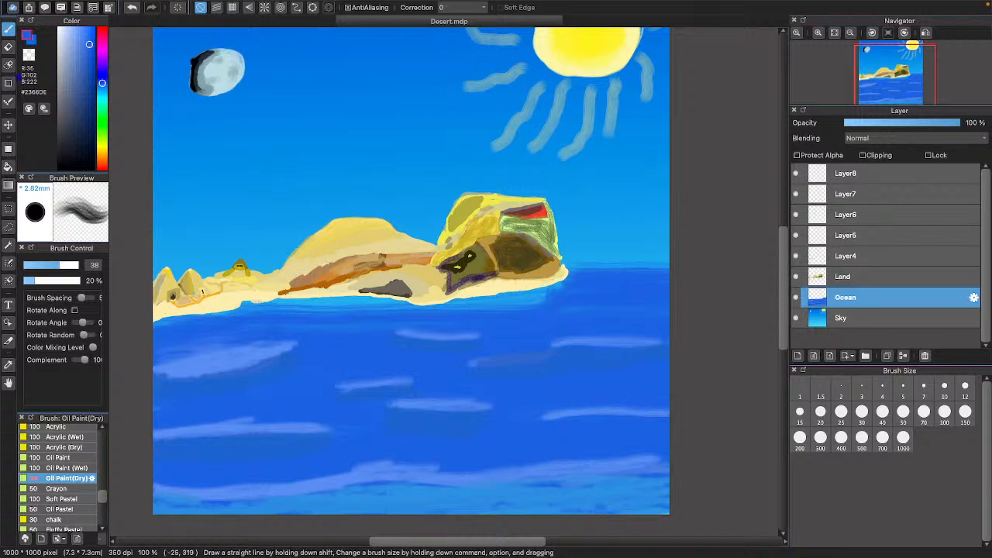
- Make Layer4 the active layer, set the painting colour to black and choose the G Pen brush at size 10
{"action": "left_click", "coordinate": [867, 264]}
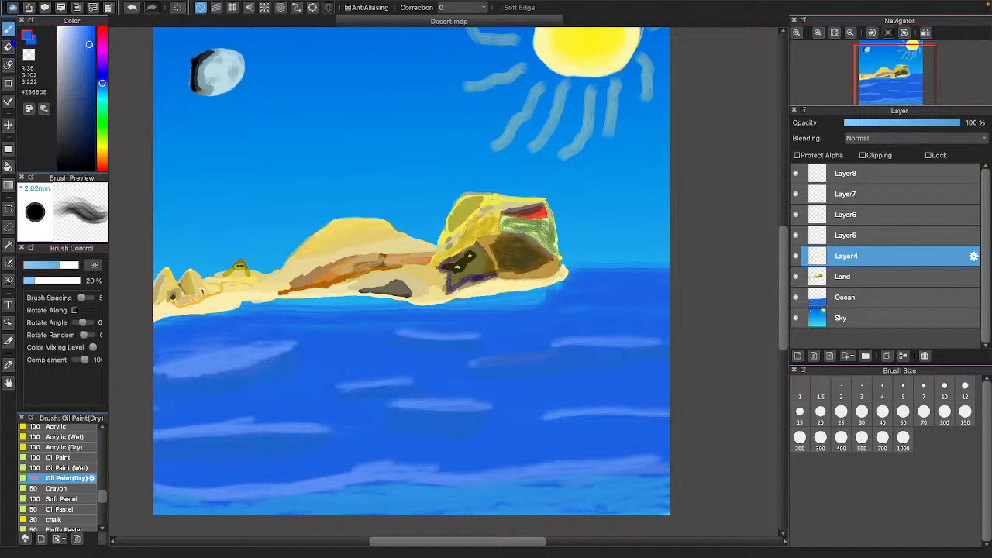
{"action": "left_click", "coordinate": [58, 167]}
{"action": "scroll", "coordinate": [58, 467], "scroll_direction": "up", "scroll_amount": 5}
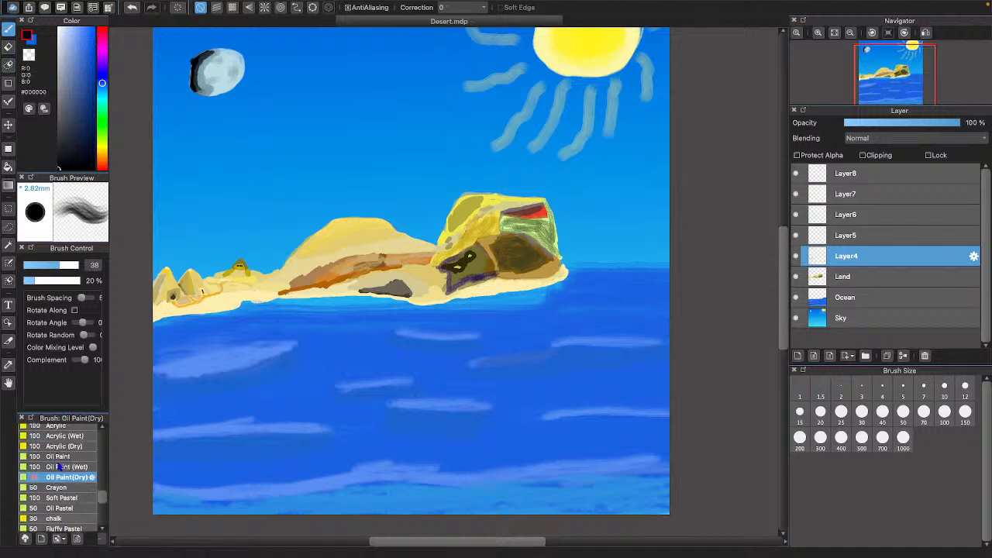
{"action": "scroll", "coordinate": [59, 468], "scroll_direction": "down", "scroll_amount": 8}
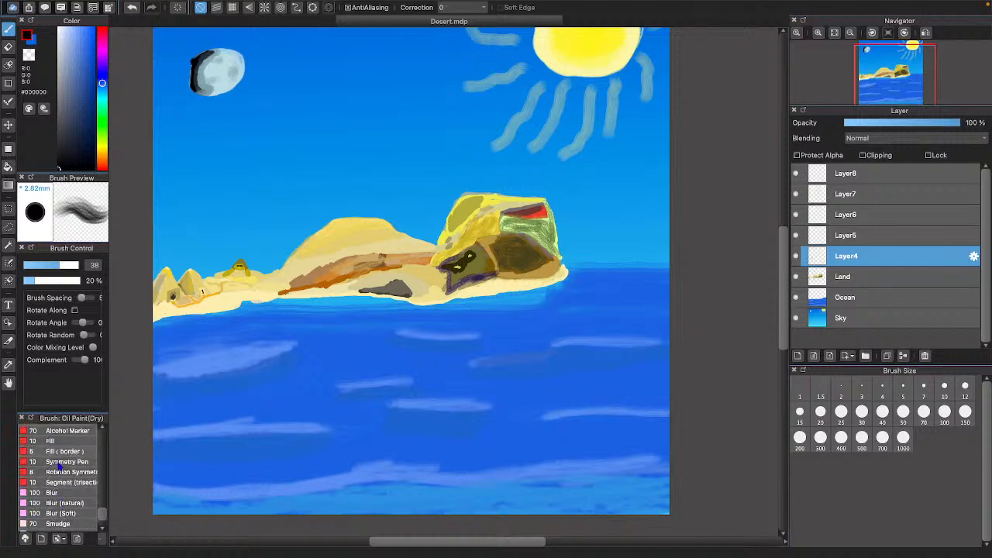
{"action": "scroll", "coordinate": [59, 467], "scroll_direction": "down", "scroll_amount": 1}
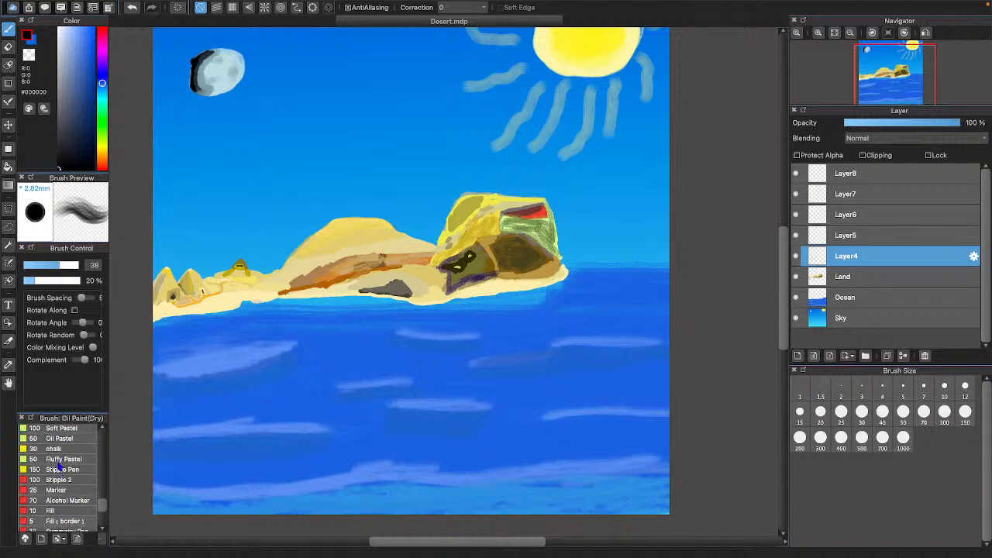
{"action": "scroll", "coordinate": [59, 468], "scroll_direction": "up", "scroll_amount": 6}
{"action": "scroll", "coordinate": [60, 467], "scroll_direction": "up", "scroll_amount": 10}
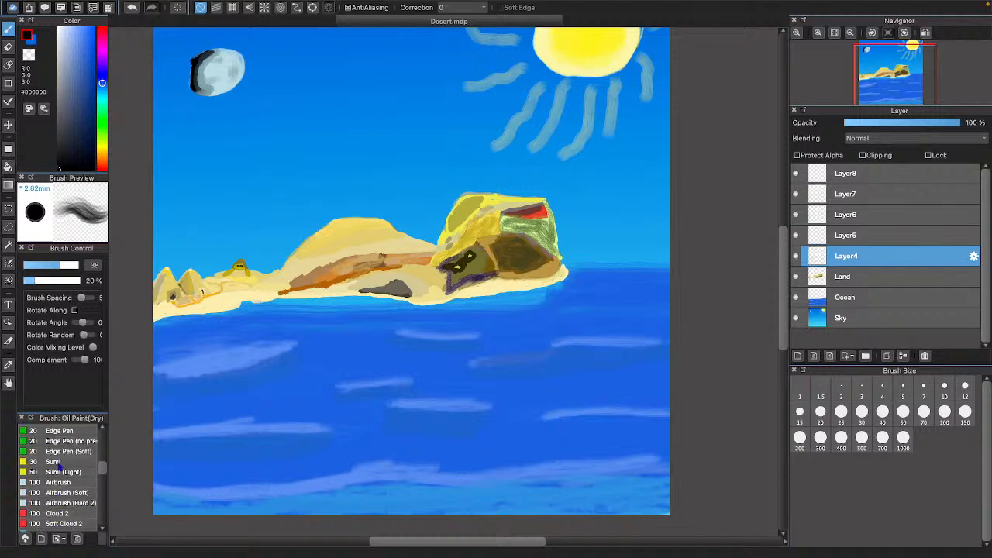
{"action": "scroll", "coordinate": [60, 465], "scroll_direction": "up", "scroll_amount": 8}
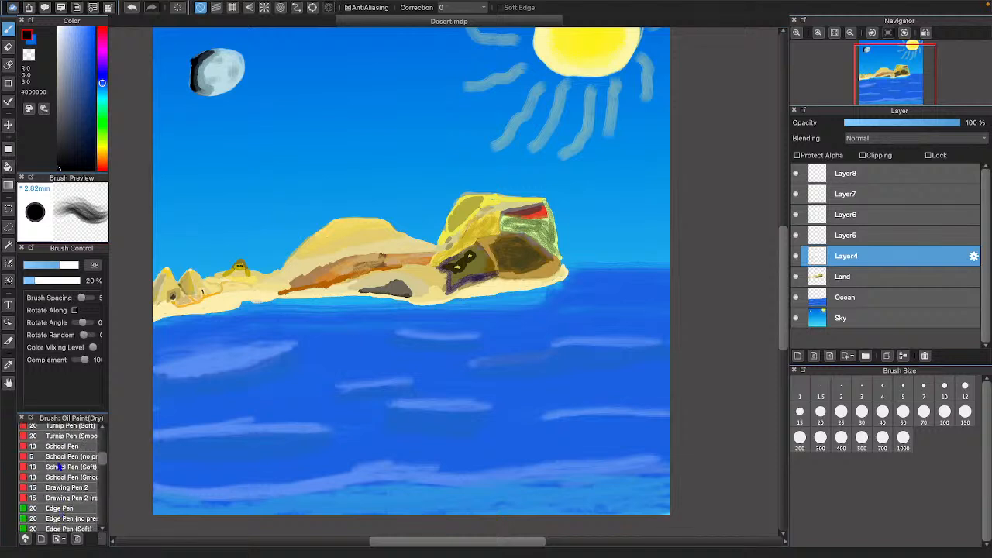
{"action": "scroll", "coordinate": [60, 465], "scroll_direction": "up", "scroll_amount": 2}
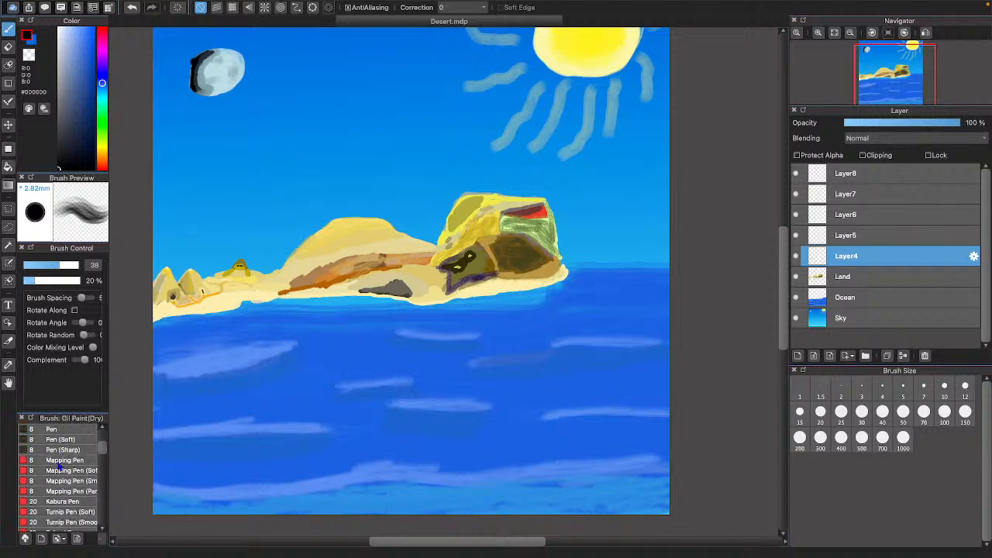
{"action": "scroll", "coordinate": [60, 465], "scroll_direction": "up", "scroll_amount": 1}
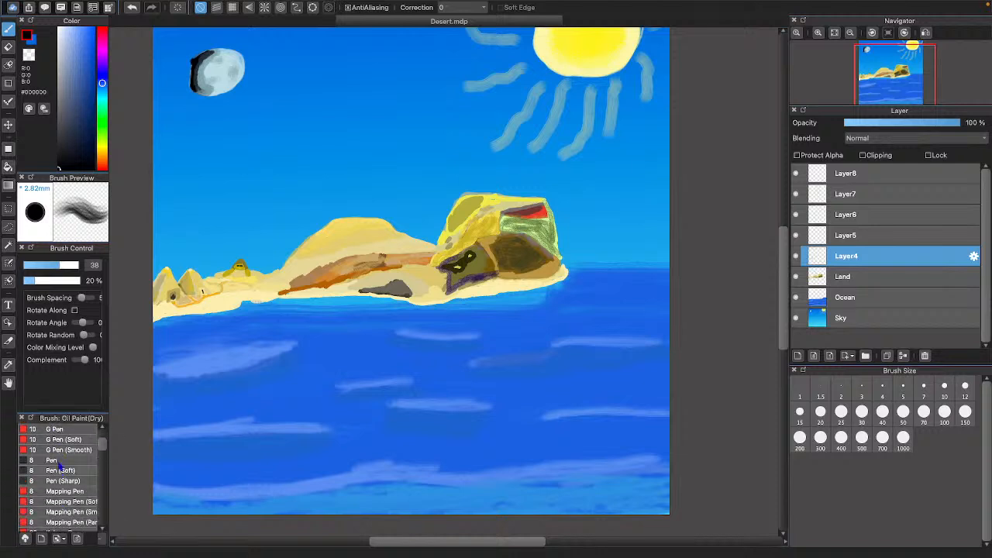
{"action": "left_click", "coordinate": [49, 428]}
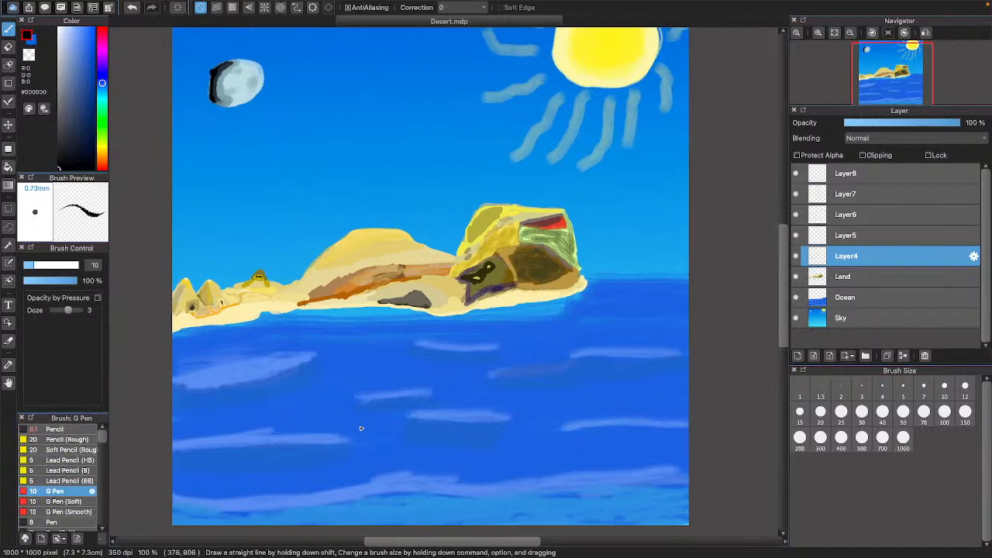
{"action": "left_click_drag", "start_coordinate": [400, 362], "coordinate": [391, 377]}
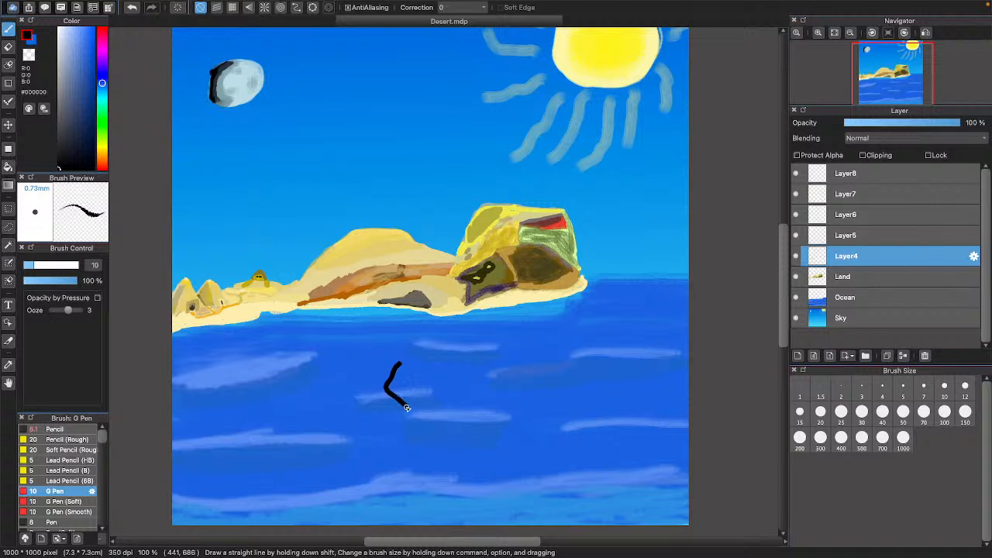
{"action": "mouse_move", "coordinate": [419, 427]}
{"action": "left_mouse_down"}
{"action": "mouse_move", "coordinate": [351, 458]}
{"action": "mouse_move", "coordinate": [334, 399]}
{"action": "mouse_move", "coordinate": [459, 377]}
{"action": "mouse_move", "coordinate": [406, 484]}
{"action": "mouse_move", "coordinate": [272, 476]}
{"action": "mouse_move", "coordinate": [264, 406]}
{"action": "mouse_move", "coordinate": [540, 377]}
{"action": "left_mouse_up"}
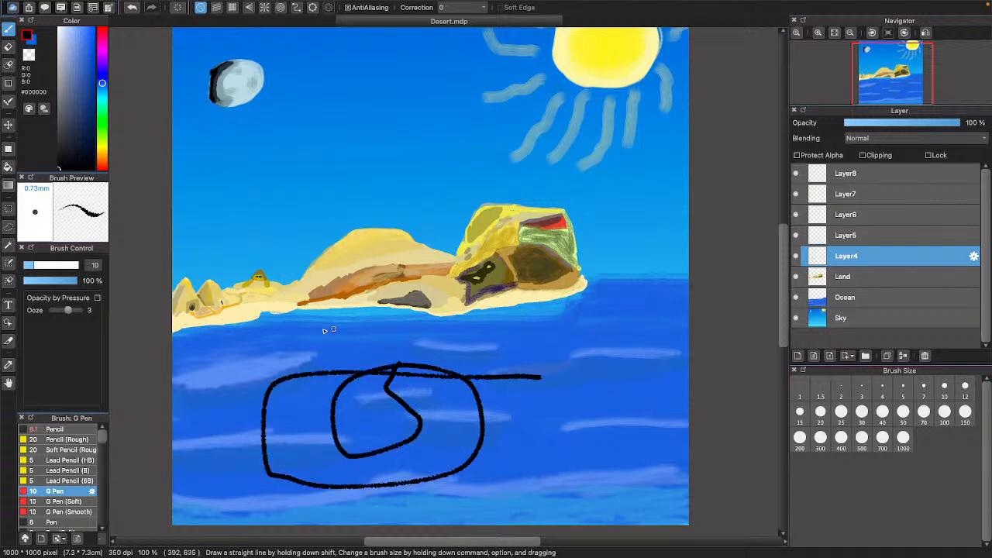
{"action": "left_click", "coordinate": [134, 18]}
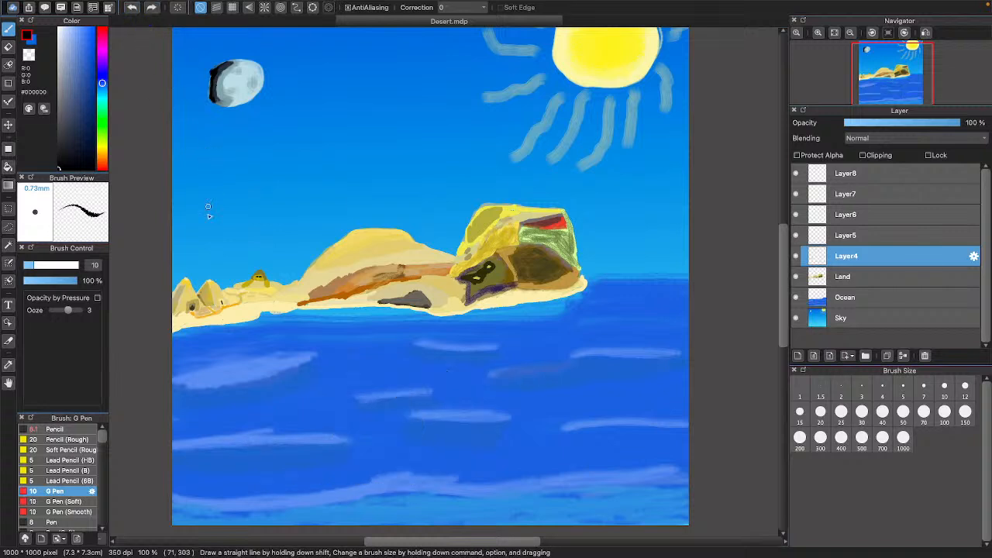
- Undo the black stroke in the sky and draw four wavy wind lines above the island in orange-brown #CC9410 on Layer4
{"action": "left_click", "coordinate": [102, 152]}
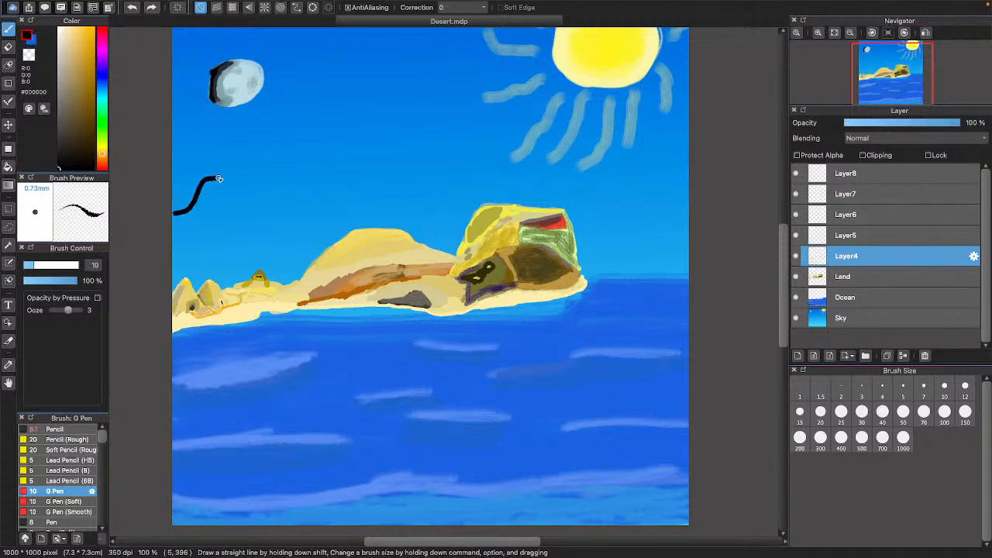
{"action": "left_click", "coordinate": [132, 7]}
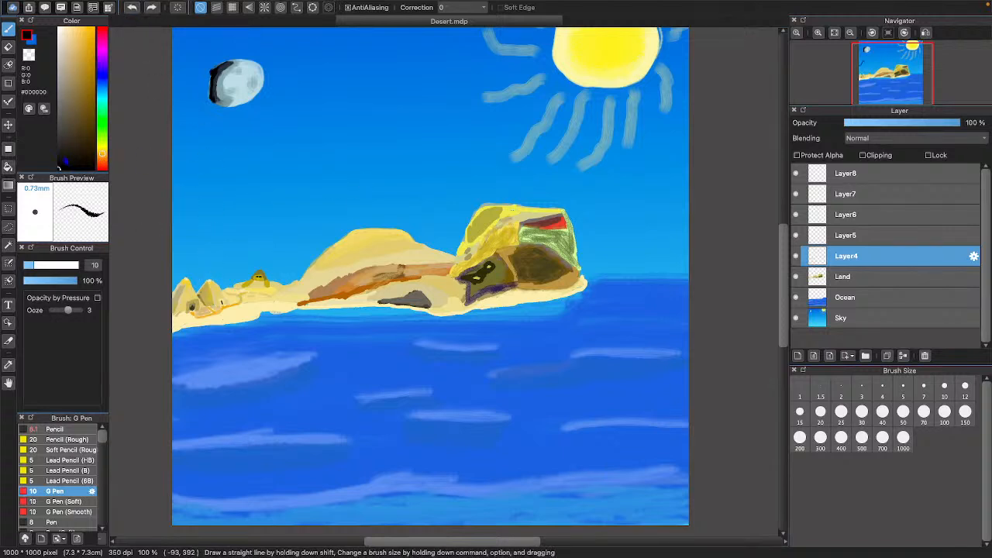
{"action": "left_click_drag", "start_coordinate": [72, 103], "coordinate": [92, 55]}
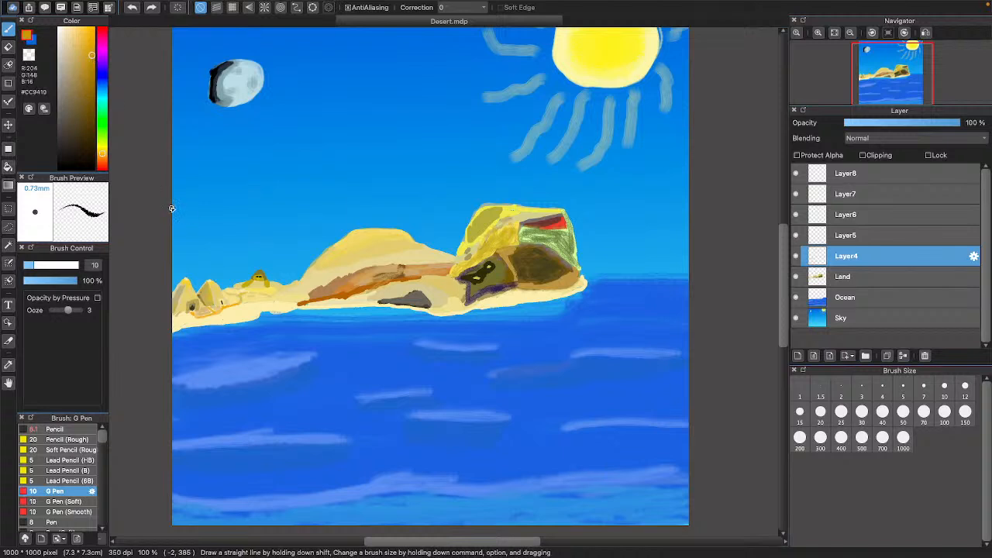
{"action": "left_click_drag", "start_coordinate": [208, 189], "coordinate": [235, 171]}
{"action": "mouse_move", "coordinate": [218, 223]}
{"action": "left_mouse_down"}
{"action": "mouse_move", "coordinate": [280, 170]}
{"action": "mouse_move", "coordinate": [263, 231]}
{"action": "mouse_move", "coordinate": [311, 191]}
{"action": "mouse_move", "coordinate": [357, 176]}
{"action": "mouse_move", "coordinate": [428, 189]}
{"action": "mouse_move", "coordinate": [458, 166]}
{"action": "left_mouse_up"}
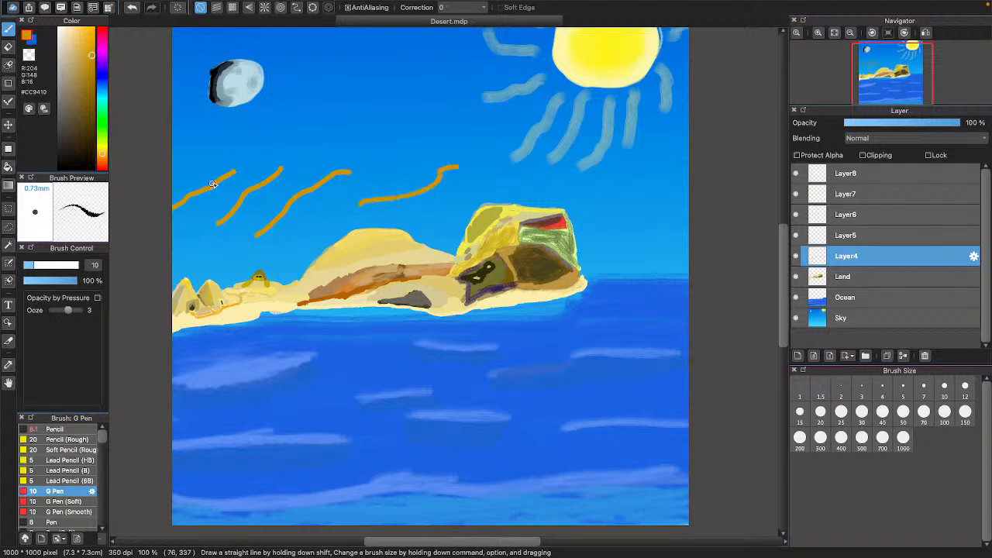
- Add three lighter wavy wind lines in tan #D4AF5A between the orange-brown ones
{"action": "left_click_drag", "start_coordinate": [87, 102], "coordinate": [80, 54]}
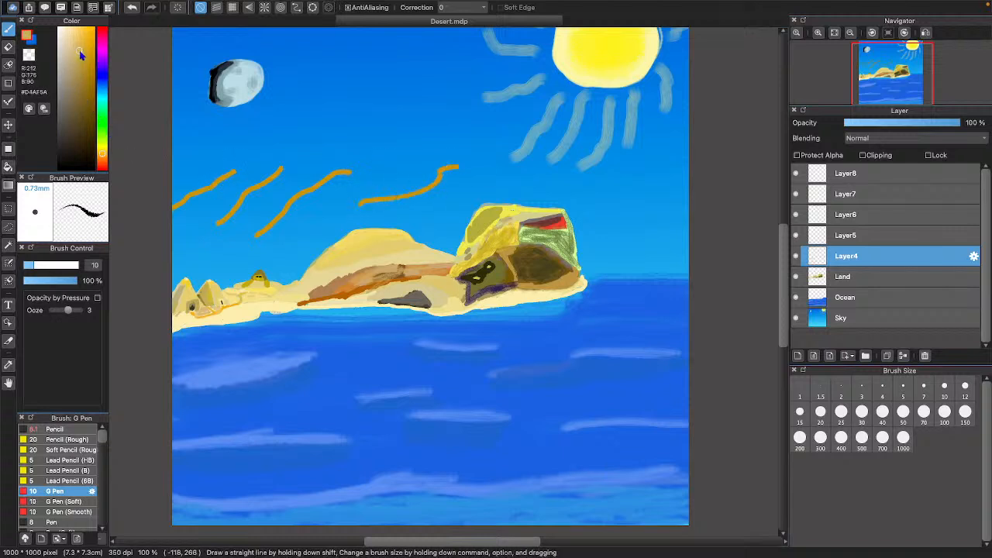
{"action": "left_click_drag", "start_coordinate": [188, 222], "coordinate": [246, 166]}
{"action": "left_click_drag", "start_coordinate": [245, 231], "coordinate": [307, 166]}
{"action": "mouse_move", "coordinate": [284, 235]}
{"action": "left_mouse_down"}
{"action": "mouse_move", "coordinate": [352, 175]}
{"action": "mouse_move", "coordinate": [384, 166]}
{"action": "left_mouse_up"}
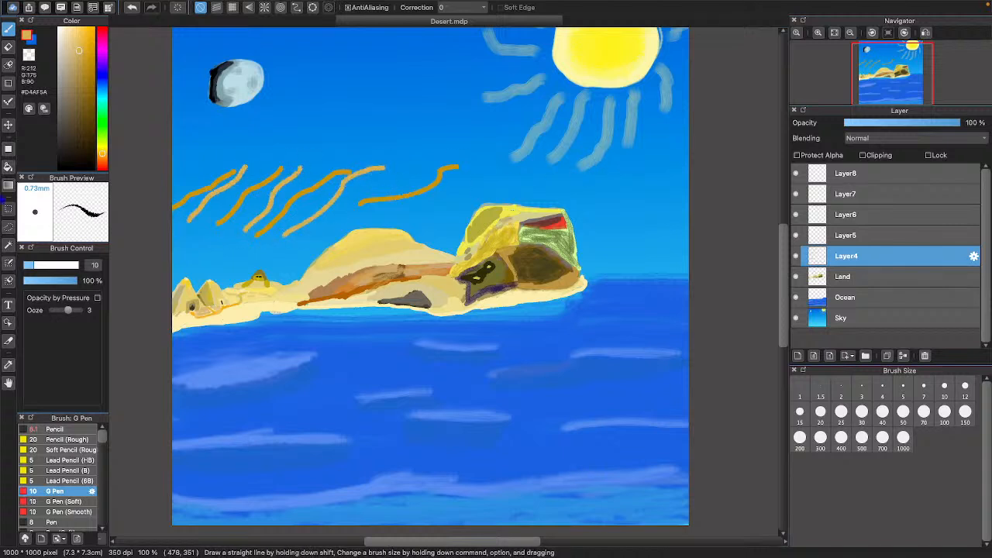
- Choose the Cloud 2 brush at size 21 and 23% opacity, and set the painting colour to pale sand #EBD774
{"action": "scroll", "coordinate": [70, 480], "scroll_direction": "down", "scroll_amount": 10}
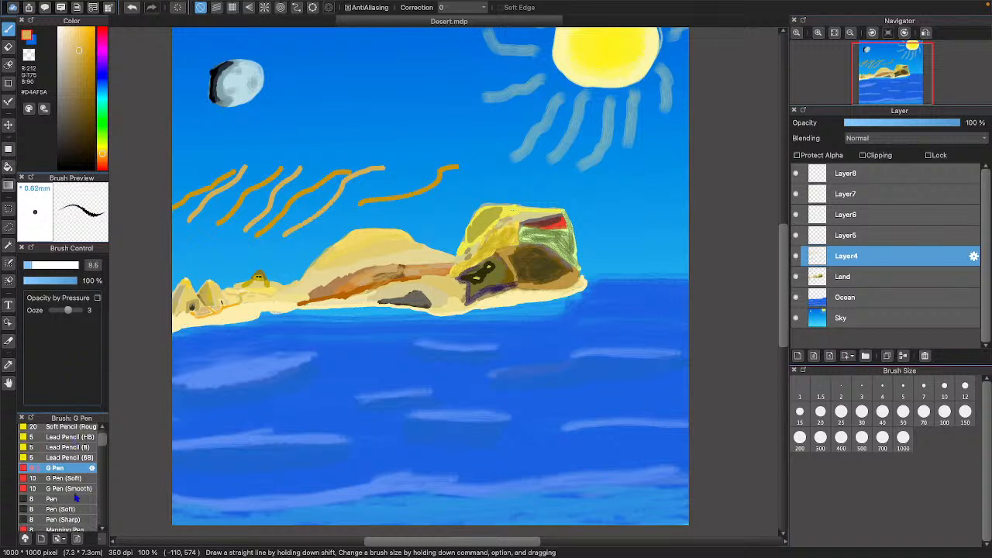
{"action": "scroll", "coordinate": [75, 487], "scroll_direction": "down", "scroll_amount": 2}
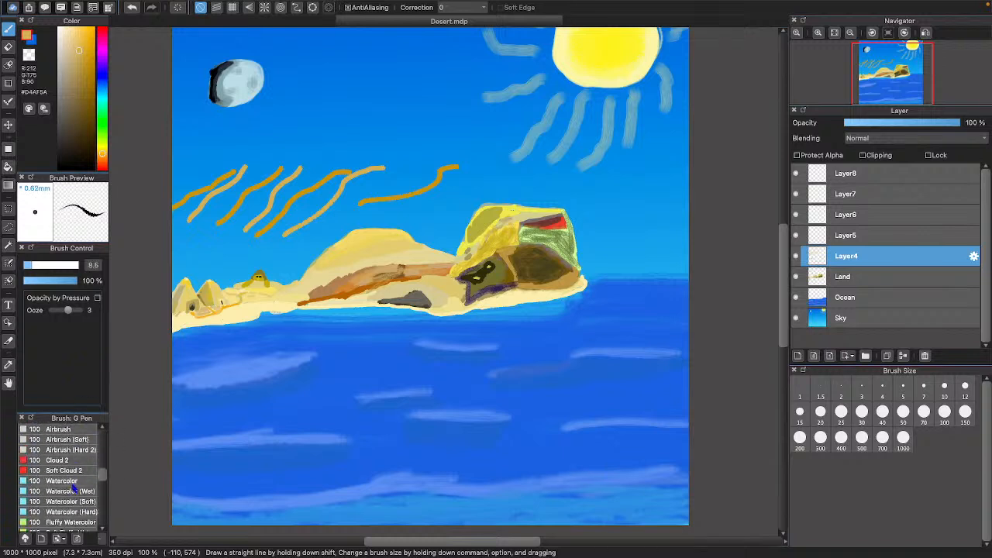
{"action": "left_click", "coordinate": [58, 460]}
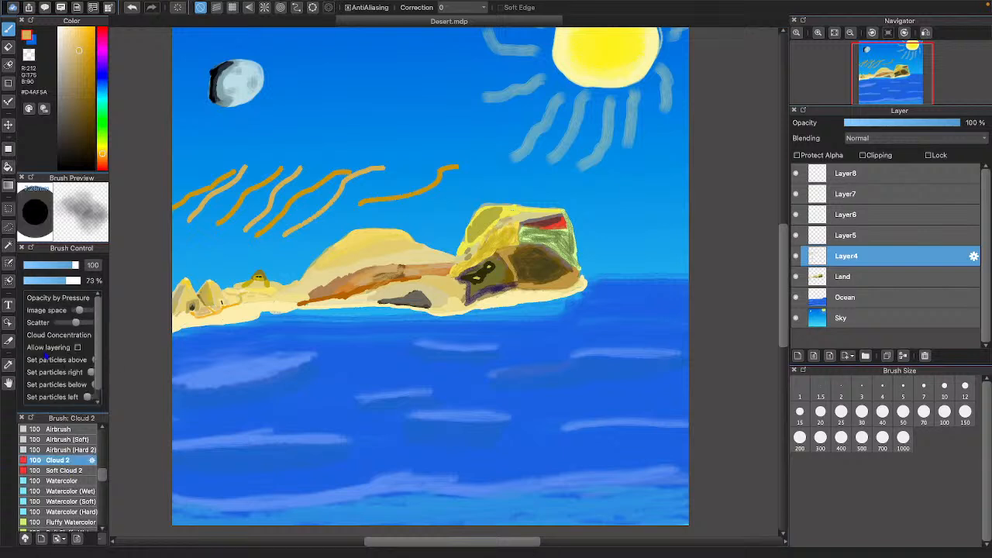
{"action": "mouse_move", "coordinate": [69, 266]}
{"action": "left_mouse_down"}
{"action": "mouse_move", "coordinate": [33, 266]}
{"action": "mouse_move", "coordinate": [36, 281]}
{"action": "left_mouse_up"}
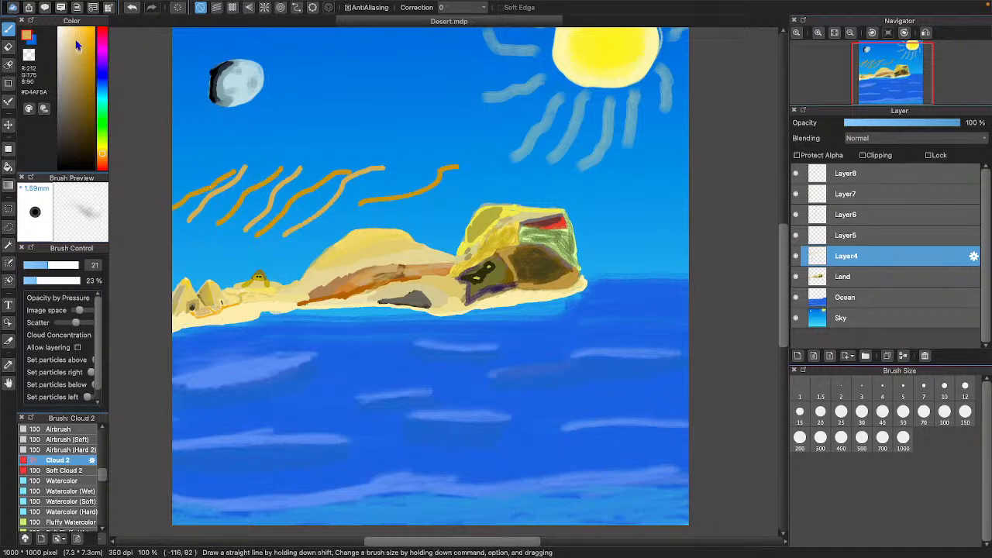
{"action": "left_click_drag", "start_coordinate": [76, 45], "coordinate": [76, 43]}
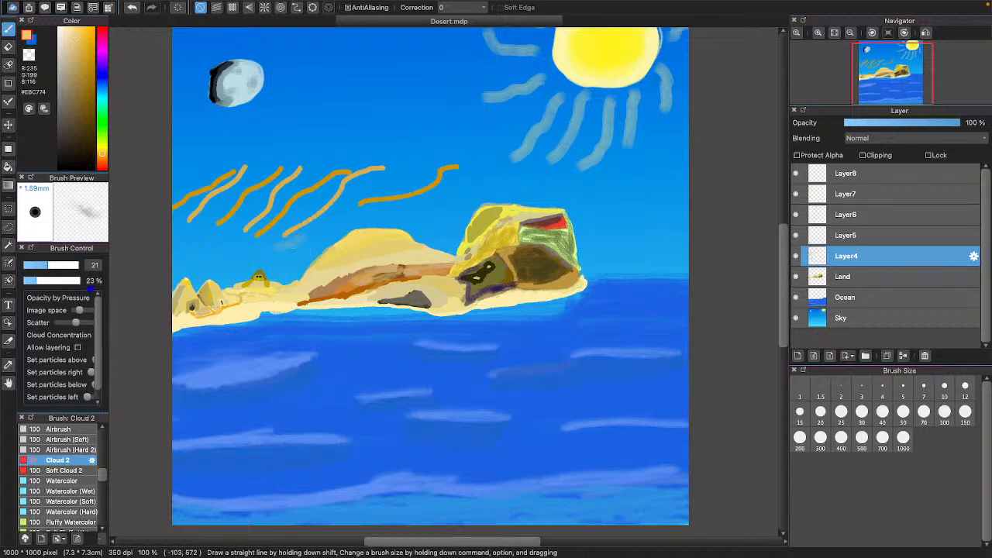
{"action": "left_click", "coordinate": [103, 156]}
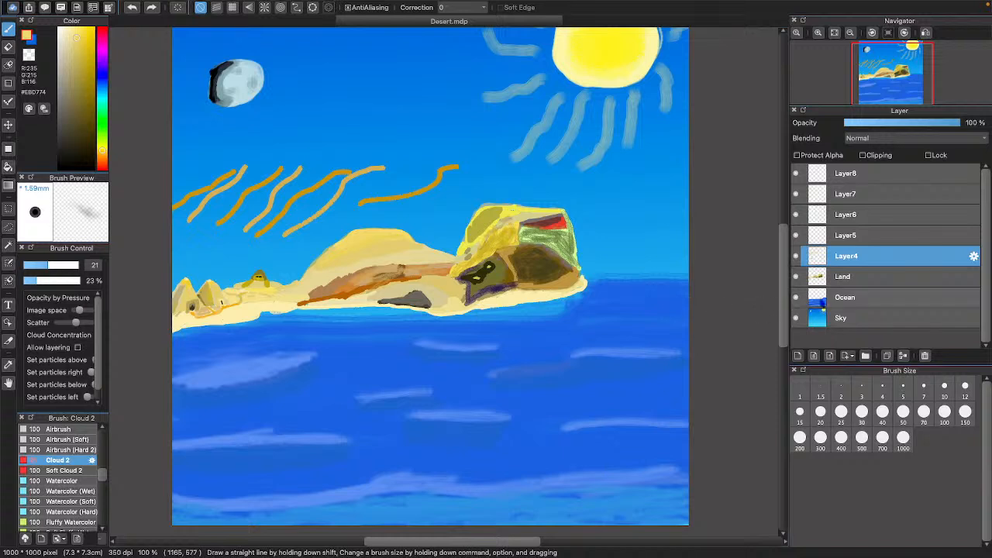
- On the Sky layer, paint a hazy sand cloud behind the wavy lines and above the small pyramids
{"action": "left_click", "coordinate": [844, 318]}
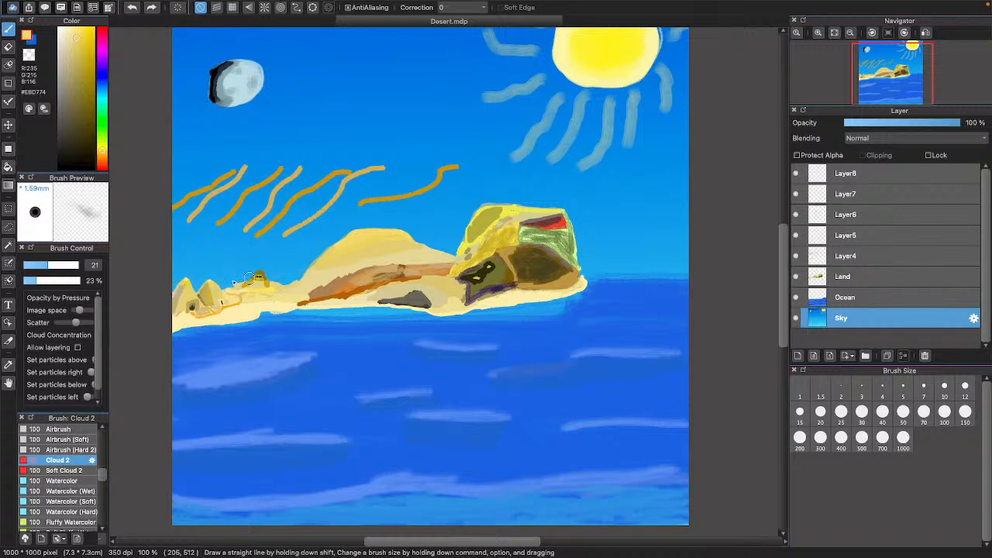
{"action": "scroll", "coordinate": [186, 286], "scroll_direction": "down", "scroll_amount": 1}
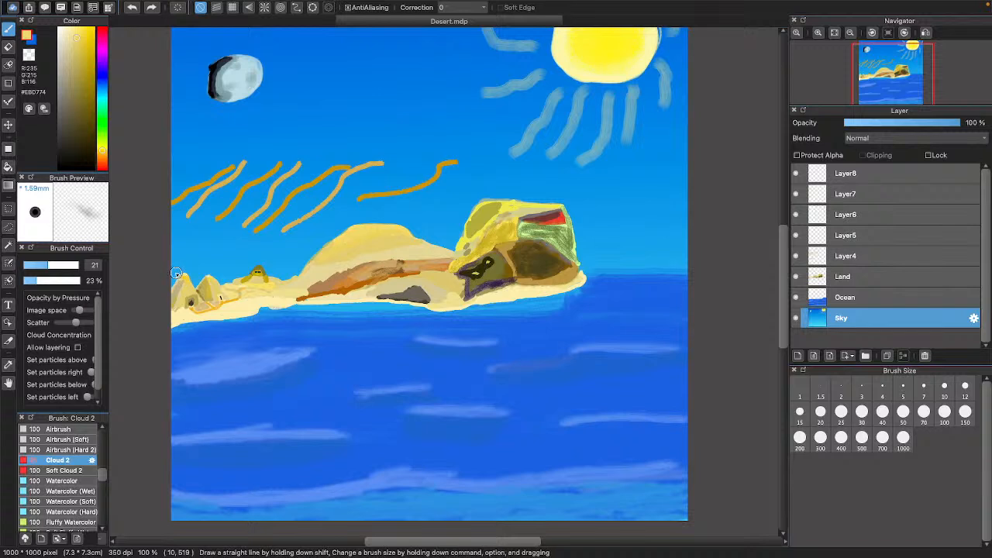
{"action": "mouse_move", "coordinate": [177, 272]}
{"action": "left_mouse_down"}
{"action": "mouse_move", "coordinate": [302, 245]}
{"action": "mouse_move", "coordinate": [300, 255]}
{"action": "left_mouse_up"}
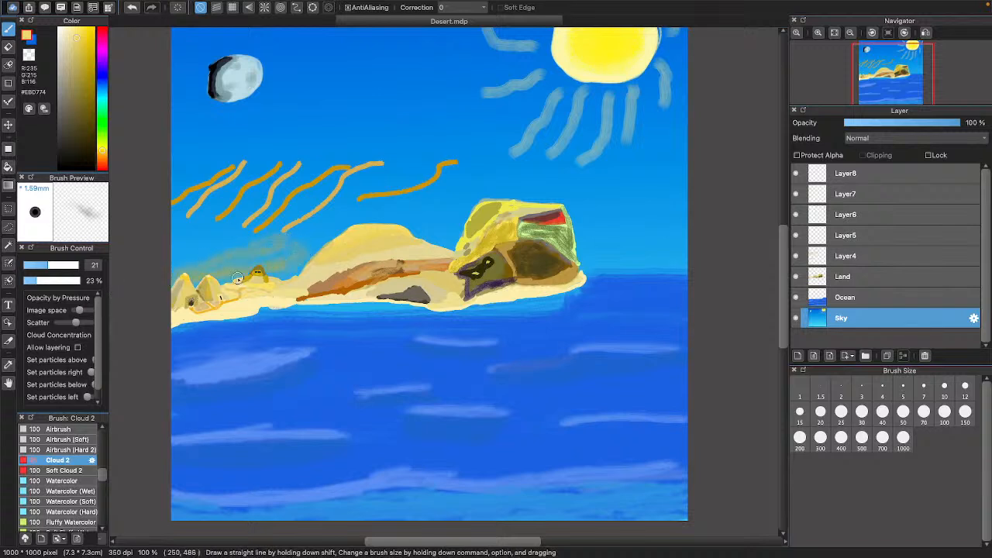
{"action": "mouse_move", "coordinate": [299, 255]}
{"action": "left_mouse_down"}
{"action": "mouse_move", "coordinate": [354, 222]}
{"action": "mouse_move", "coordinate": [232, 264]}
{"action": "mouse_move", "coordinate": [406, 200]}
{"action": "left_mouse_up"}
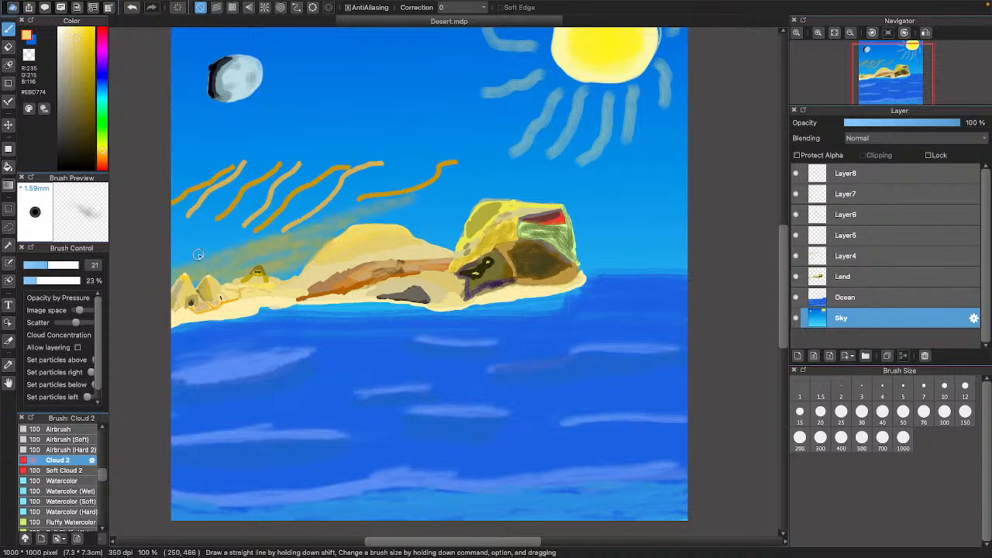
{"action": "mouse_move", "coordinate": [198, 255]}
{"action": "left_mouse_down"}
{"action": "mouse_move", "coordinate": [365, 219]}
{"action": "mouse_move", "coordinate": [228, 231]}
{"action": "mouse_move", "coordinate": [369, 214]}
{"action": "mouse_move", "coordinate": [216, 236]}
{"action": "mouse_move", "coordinate": [239, 249]}
{"action": "mouse_move", "coordinate": [373, 251]}
{"action": "mouse_move", "coordinate": [190, 240]}
{"action": "mouse_move", "coordinate": [155, 262]}
{"action": "mouse_move", "coordinate": [365, 159]}
{"action": "mouse_move", "coordinate": [253, 171]}
{"action": "mouse_move", "coordinate": [204, 188]}
{"action": "mouse_move", "coordinate": [233, 196]}
{"action": "mouse_move", "coordinate": [308, 165]}
{"action": "mouse_move", "coordinate": [380, 158]}
{"action": "mouse_move", "coordinate": [298, 166]}
{"action": "mouse_move", "coordinate": [335, 169]}
{"action": "mouse_move", "coordinate": [300, 177]}
{"action": "mouse_move", "coordinate": [314, 188]}
{"action": "mouse_move", "coordinate": [292, 184]}
{"action": "mouse_move", "coordinate": [216, 221]}
{"action": "mouse_move", "coordinate": [314, 192]}
{"action": "mouse_move", "coordinate": [239, 212]}
{"action": "mouse_move", "coordinate": [309, 207]}
{"action": "mouse_move", "coordinate": [164, 232]}
{"action": "mouse_move", "coordinate": [288, 231]}
{"action": "mouse_move", "coordinate": [350, 189]}
{"action": "mouse_move", "coordinate": [270, 211]}
{"action": "mouse_move", "coordinate": [281, 214]}
{"action": "mouse_move", "coordinate": [198, 199]}
{"action": "mouse_move", "coordinate": [258, 196]}
{"action": "mouse_move", "coordinate": [206, 192]}
{"action": "left_mouse_up"}
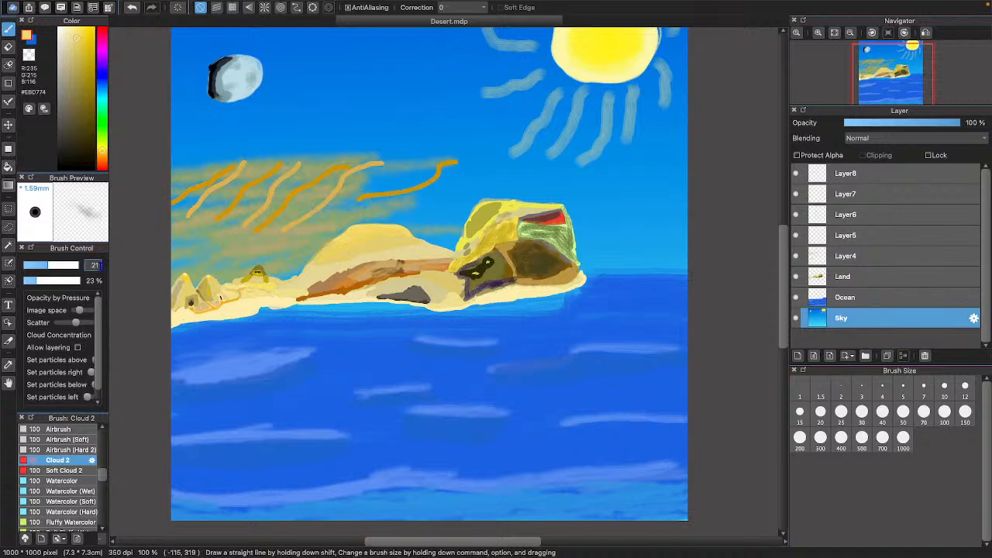
- Set the brush to size 33 and 40% opacity, and thicken the sand cloud with diagonal streaks rising toward the sun's rays
{"action": "left_click_drag", "start_coordinate": [48, 265], "coordinate": [55, 265]}
{"action": "left_click", "coordinate": [43, 281]}
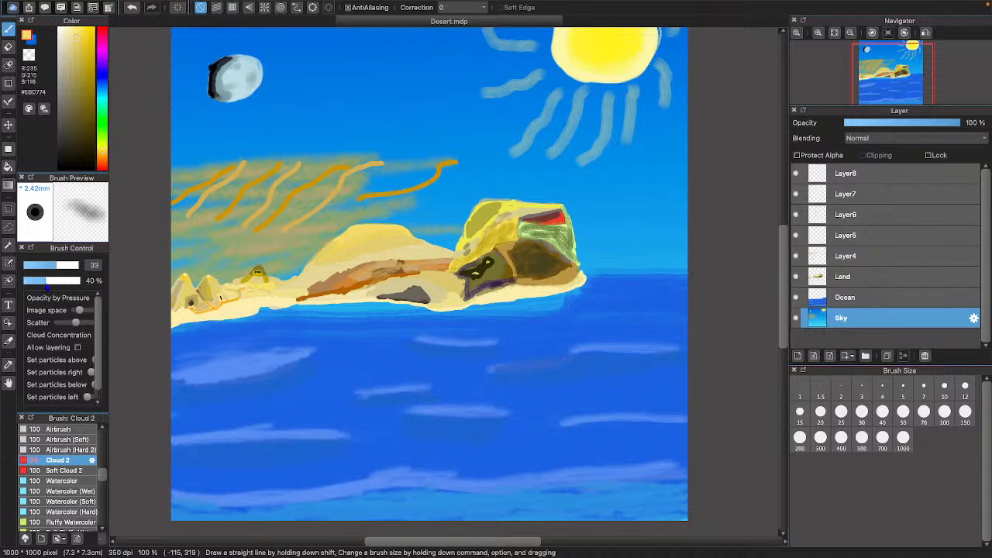
{"action": "mouse_move", "coordinate": [395, 210]}
{"action": "left_mouse_down"}
{"action": "mouse_move", "coordinate": [268, 239]}
{"action": "mouse_move", "coordinate": [424, 209]}
{"action": "mouse_move", "coordinate": [243, 270]}
{"action": "mouse_move", "coordinate": [318, 257]}
{"action": "mouse_move", "coordinate": [155, 278]}
{"action": "mouse_move", "coordinate": [309, 210]}
{"action": "mouse_move", "coordinate": [193, 250]}
{"action": "mouse_move", "coordinate": [248, 218]}
{"action": "mouse_move", "coordinate": [134, 261]}
{"action": "mouse_move", "coordinate": [364, 192]}
{"action": "mouse_move", "coordinate": [265, 231]}
{"action": "mouse_move", "coordinate": [356, 214]}
{"action": "mouse_move", "coordinate": [371, 226]}
{"action": "mouse_move", "coordinate": [294, 236]}
{"action": "mouse_move", "coordinate": [341, 222]}
{"action": "mouse_move", "coordinate": [427, 225]}
{"action": "mouse_move", "coordinate": [372, 234]}
{"action": "mouse_move", "coordinate": [431, 241]}
{"action": "mouse_move", "coordinate": [384, 243]}
{"action": "mouse_move", "coordinate": [545, 215]}
{"action": "mouse_move", "coordinate": [440, 200]}
{"action": "mouse_move", "coordinate": [357, 209]}
{"action": "mouse_move", "coordinate": [428, 228]}
{"action": "mouse_move", "coordinate": [548, 211]}
{"action": "left_mouse_up"}
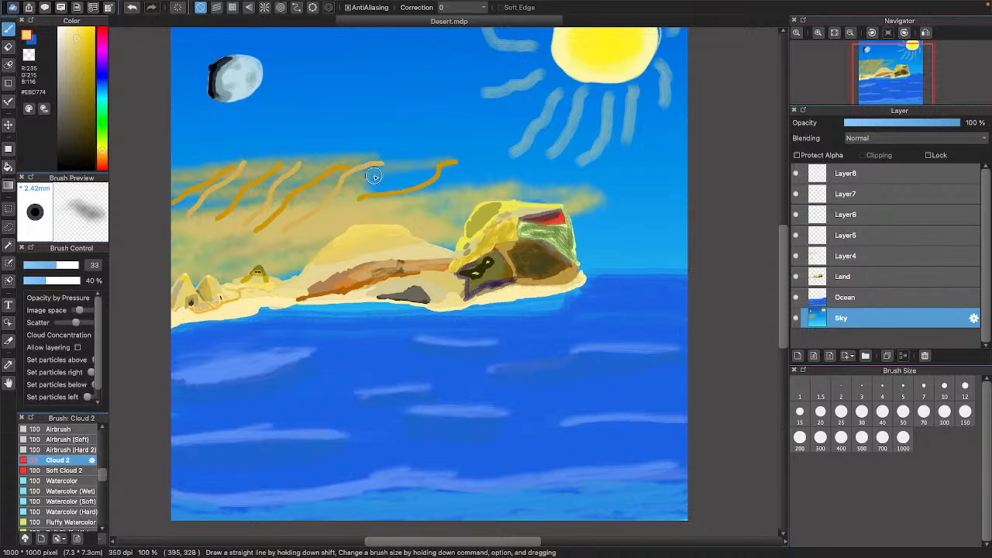
{"action": "left_click", "coordinate": [131, 8]}
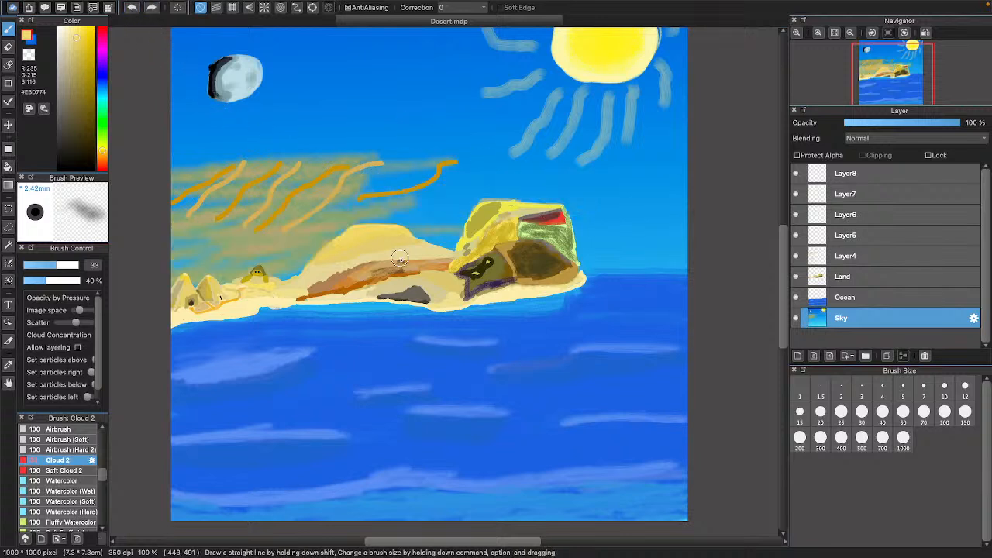
{"action": "mouse_move", "coordinate": [470, 179]}
{"action": "left_mouse_down"}
{"action": "mouse_move", "coordinate": [534, 155]}
{"action": "mouse_move", "coordinate": [387, 208]}
{"action": "mouse_move", "coordinate": [480, 167]}
{"action": "mouse_move", "coordinate": [359, 238]}
{"action": "mouse_move", "coordinate": [271, 263]}
{"action": "mouse_move", "coordinate": [403, 182]}
{"action": "mouse_move", "coordinate": [173, 278]}
{"action": "left_mouse_up"}
{"action": "mouse_move", "coordinate": [159, 313]}
{"action": "left_mouse_down"}
{"action": "mouse_move", "coordinate": [365, 175]}
{"action": "mouse_move", "coordinate": [194, 264]}
{"action": "mouse_move", "coordinate": [217, 200]}
{"action": "mouse_move", "coordinate": [337, 181]}
{"action": "left_mouse_up"}
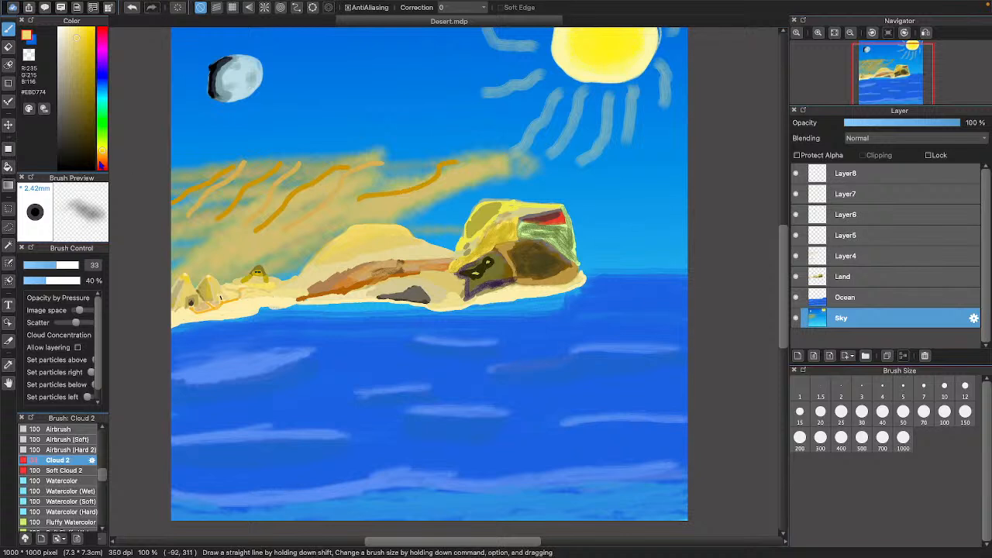
- Shade the sand cloud's lower part above the small pyramids with dark olive #6E622D, and set the painting colour to #A89229
{"action": "left_click_drag", "start_coordinate": [91, 145], "coordinate": [79, 108]}
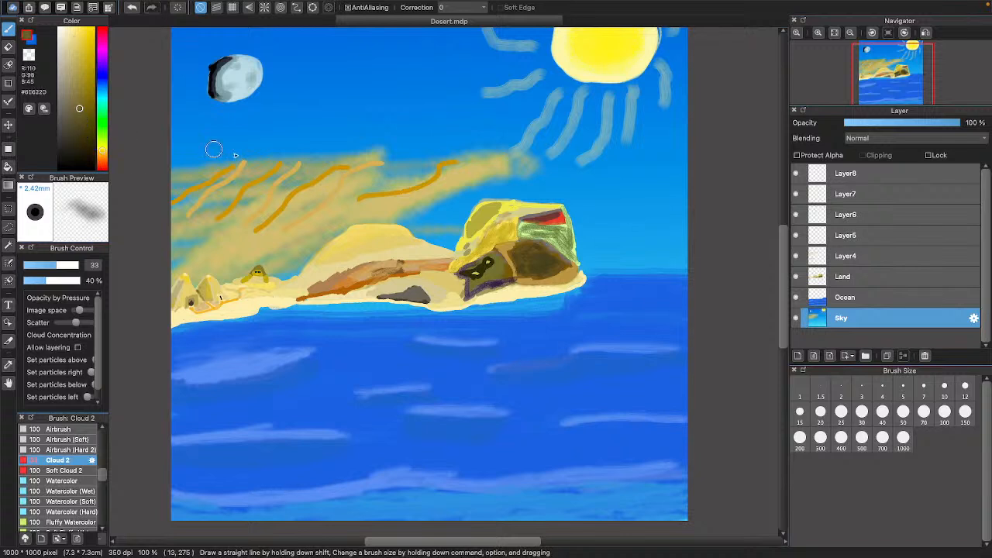
{"action": "mouse_move", "coordinate": [295, 222]}
{"action": "left_mouse_down"}
{"action": "mouse_move", "coordinate": [240, 259]}
{"action": "mouse_move", "coordinate": [178, 279]}
{"action": "mouse_move", "coordinate": [271, 225]}
{"action": "mouse_move", "coordinate": [289, 248]}
{"action": "mouse_move", "coordinate": [237, 237]}
{"action": "mouse_move", "coordinate": [232, 248]}
{"action": "left_mouse_up"}
{"action": "left_click", "coordinate": [84, 83]}
{"action": "left_click_drag", "start_coordinate": [84, 83], "coordinate": [85, 75]}
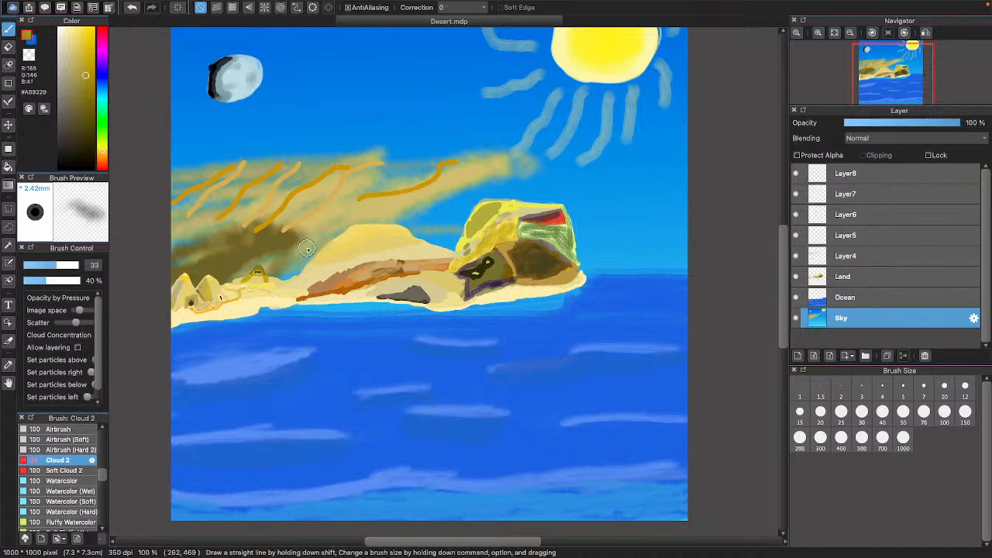
- Cover the sand cloud's dark lower part with olive #A89229, and paint over its upper part with #CBB548
{"action": "mouse_move", "coordinate": [283, 233]}
{"action": "left_mouse_down"}
{"action": "mouse_move", "coordinate": [122, 268]}
{"action": "mouse_move", "coordinate": [206, 285]}
{"action": "mouse_move", "coordinate": [292, 257]}
{"action": "mouse_move", "coordinate": [251, 271]}
{"action": "mouse_move", "coordinate": [303, 236]}
{"action": "mouse_move", "coordinate": [278, 234]}
{"action": "mouse_move", "coordinate": [210, 273]}
{"action": "mouse_move", "coordinate": [287, 256]}
{"action": "mouse_move", "coordinate": [254, 307]}
{"action": "mouse_move", "coordinate": [312, 226]}
{"action": "mouse_move", "coordinate": [268, 262]}
{"action": "mouse_move", "coordinate": [297, 284]}
{"action": "mouse_move", "coordinate": [322, 248]}
{"action": "mouse_move", "coordinate": [256, 268]}
{"action": "mouse_move", "coordinate": [361, 231]}
{"action": "mouse_move", "coordinate": [161, 258]}
{"action": "mouse_move", "coordinate": [221, 231]}
{"action": "mouse_move", "coordinate": [145, 254]}
{"action": "mouse_move", "coordinate": [261, 196]}
{"action": "mouse_move", "coordinate": [165, 235]}
{"action": "mouse_move", "coordinate": [207, 231]}
{"action": "mouse_move", "coordinate": [181, 248]}
{"action": "mouse_move", "coordinate": [323, 213]}
{"action": "mouse_move", "coordinate": [241, 240]}
{"action": "left_mouse_up"}
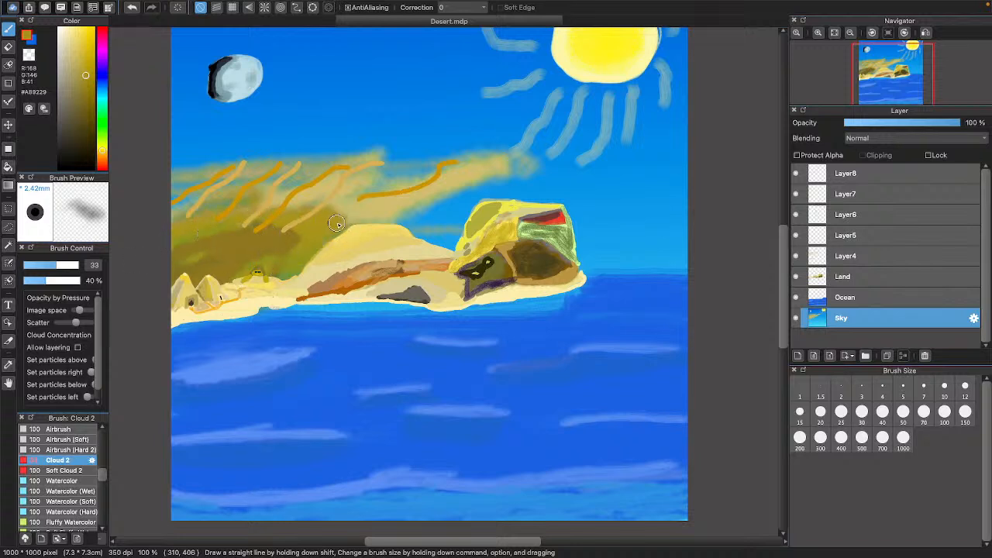
{"action": "left_click", "coordinate": [81, 55]}
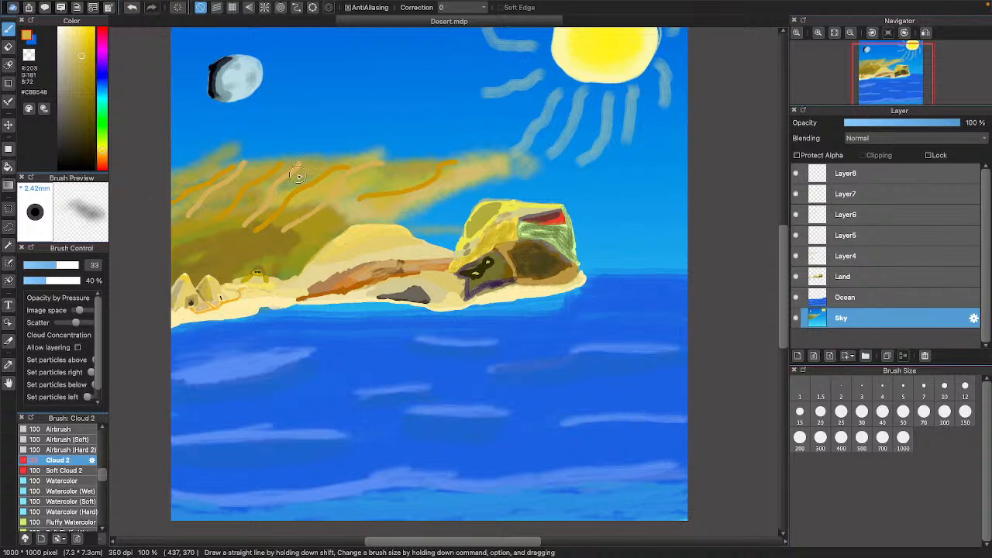
{"action": "mouse_move", "coordinate": [216, 164]}
{"action": "left_mouse_down"}
{"action": "mouse_move", "coordinate": [398, 149]}
{"action": "mouse_move", "coordinate": [413, 158]}
{"action": "mouse_move", "coordinate": [334, 179]}
{"action": "mouse_move", "coordinate": [495, 165]}
{"action": "mouse_move", "coordinate": [310, 215]}
{"action": "mouse_move", "coordinate": [465, 158]}
{"action": "left_mouse_up"}
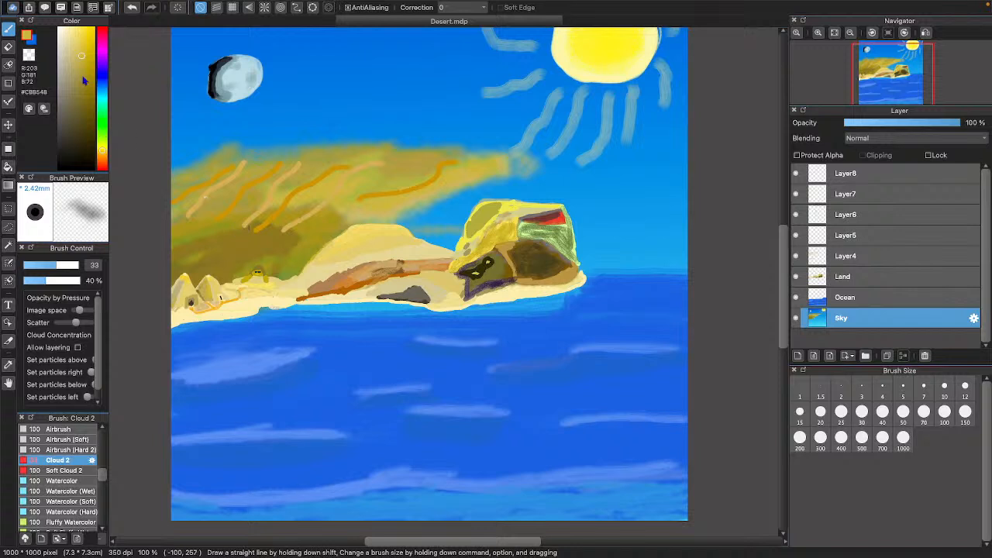
- Highlight the sand cloud's upper edge with pale yellow #F7E173 and extend its tip beneath the sun's rays
{"action": "left_click_drag", "start_coordinate": [81, 52], "coordinate": [78, 31]}
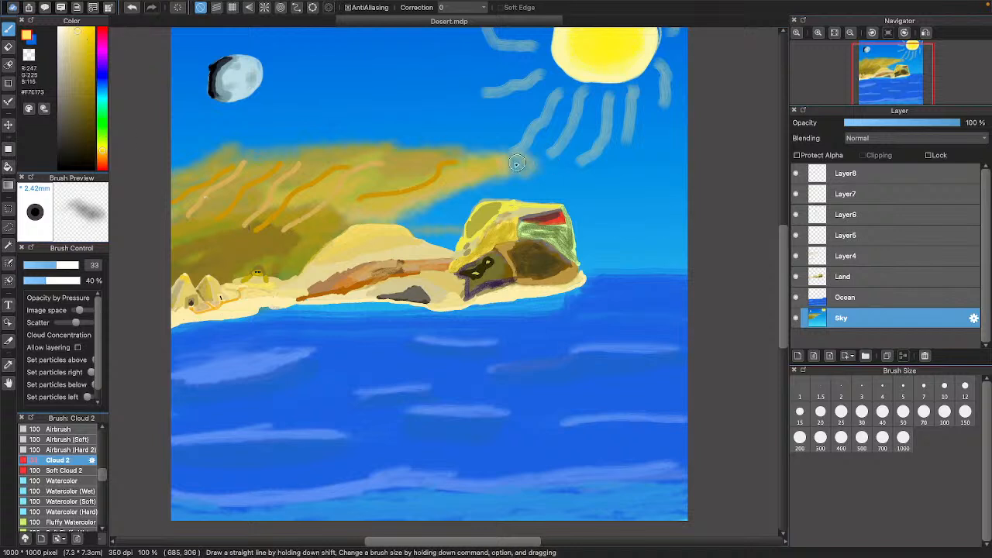
{"action": "mouse_move", "coordinate": [515, 158]}
{"action": "left_mouse_down"}
{"action": "mouse_move", "coordinate": [457, 159]}
{"action": "mouse_move", "coordinate": [475, 156]}
{"action": "mouse_move", "coordinate": [129, 187]}
{"action": "mouse_move", "coordinate": [285, 145]}
{"action": "mouse_move", "coordinate": [208, 147]}
{"action": "mouse_move", "coordinate": [358, 134]}
{"action": "mouse_move", "coordinate": [243, 167]}
{"action": "mouse_move", "coordinate": [491, 153]}
{"action": "left_mouse_up"}
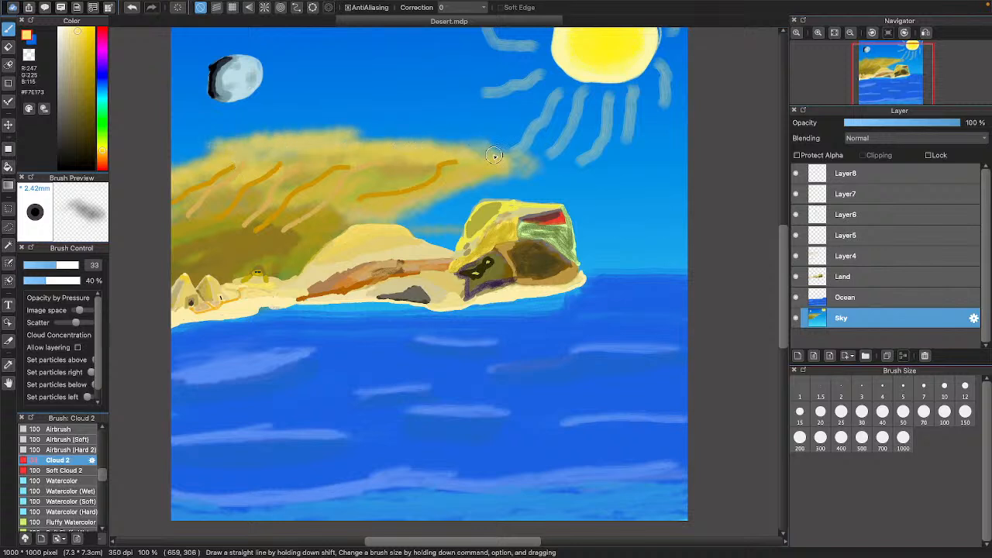
{"action": "mouse_move", "coordinate": [213, 180]}
{"action": "left_mouse_down"}
{"action": "mouse_move", "coordinate": [161, 177]}
{"action": "mouse_move", "coordinate": [453, 144]}
{"action": "mouse_move", "coordinate": [474, 146]}
{"action": "mouse_move", "coordinate": [459, 155]}
{"action": "mouse_move", "coordinate": [523, 161]}
{"action": "mouse_move", "coordinate": [504, 163]}
{"action": "mouse_move", "coordinate": [565, 160]}
{"action": "left_mouse_up"}
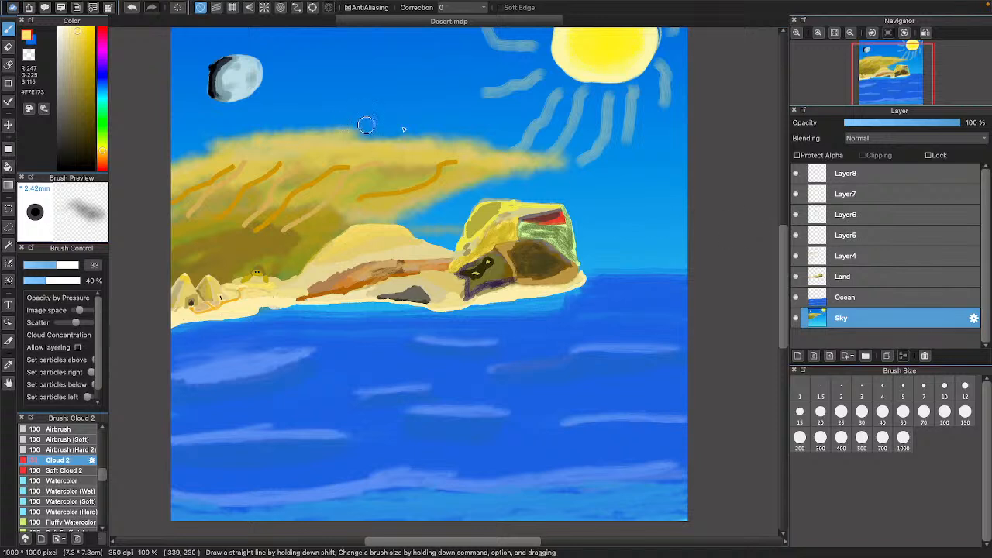
- Make Layer4 active, choose the Mapping Pen at size 8, and set the drawing colour to near-black #181811
{"action": "left_click", "coordinate": [908, 282]}
{"action": "left_click", "coordinate": [908, 294]}
{"action": "left_click", "coordinate": [904, 282]}
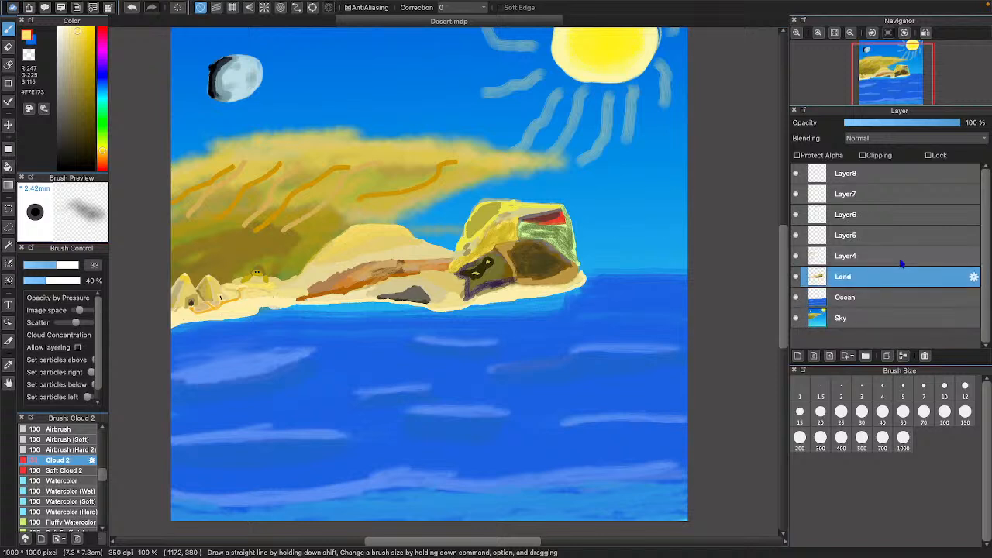
{"action": "left_click", "coordinate": [901, 261]}
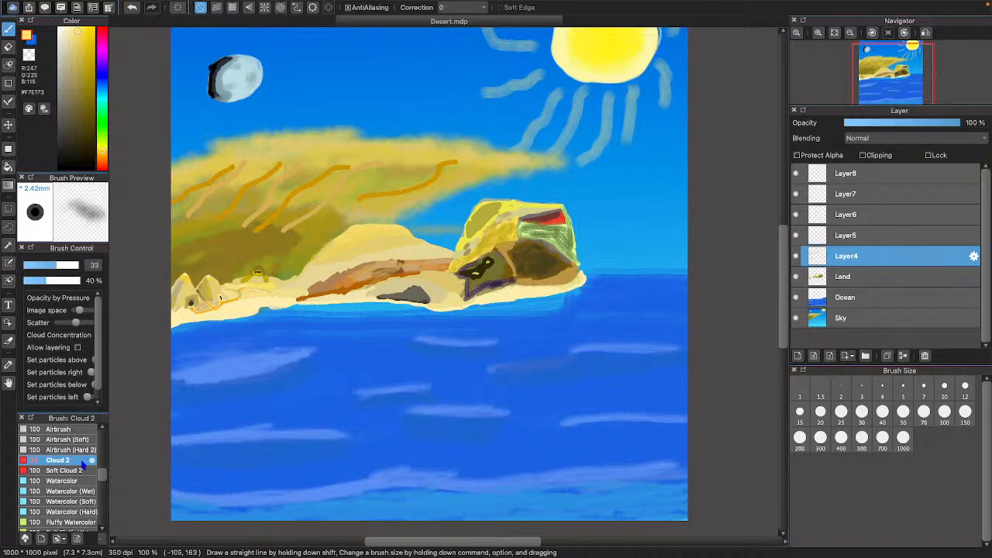
{"action": "scroll", "coordinate": [84, 463], "scroll_direction": "up", "scroll_amount": 5}
{"action": "scroll", "coordinate": [83, 469], "scroll_direction": "down", "scroll_amount": 1}
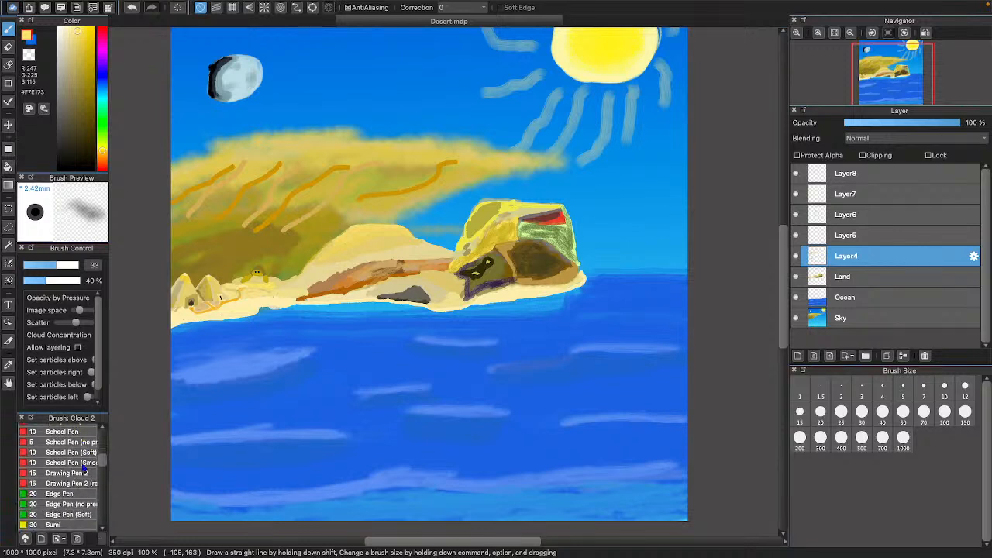
{"action": "left_click", "coordinate": [67, 445]}
{"action": "scroll", "coordinate": [66, 476], "scroll_direction": "down", "scroll_amount": 3}
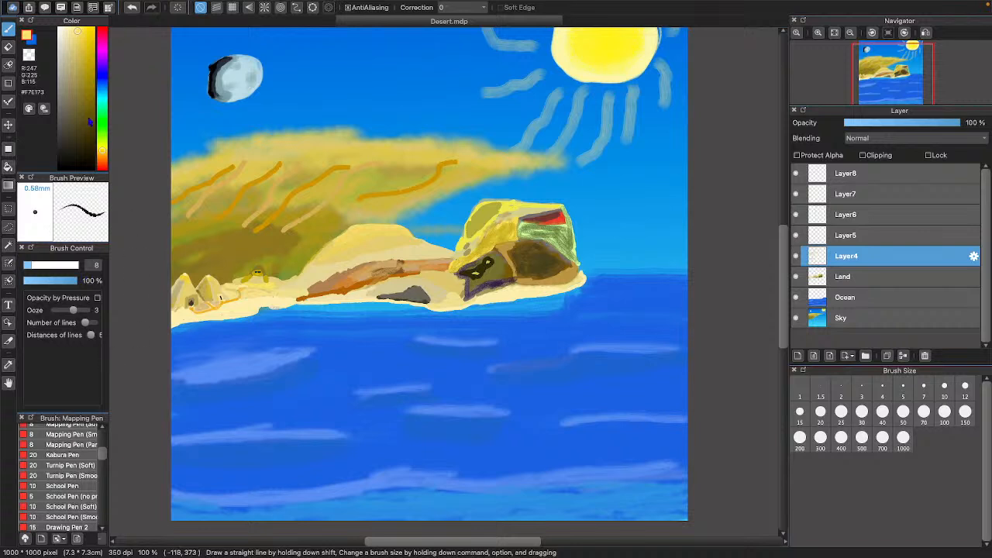
{"action": "left_click_drag", "start_coordinate": [90, 122], "coordinate": [67, 157]}
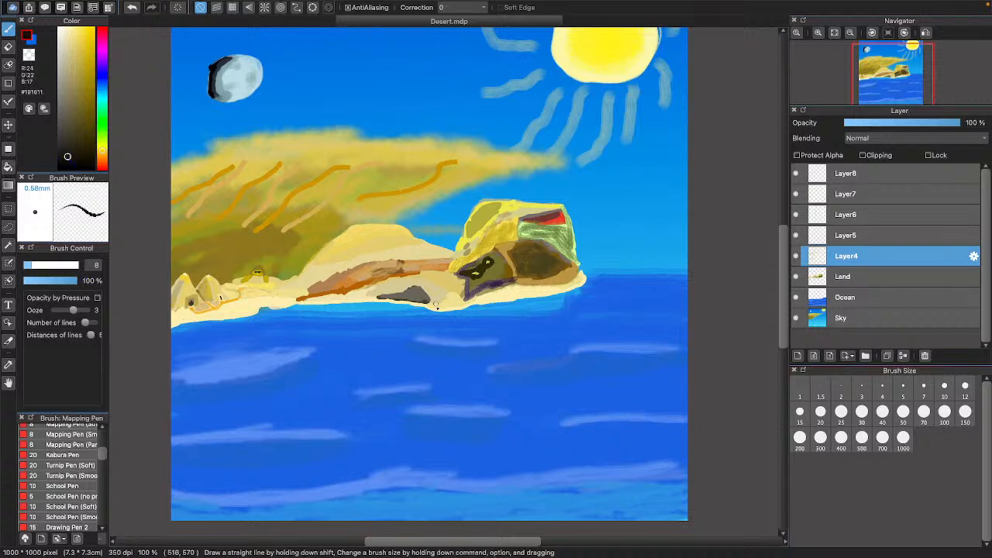
- Outline a small slanted boat with a curled bow and a boxed stern in the ocean below the island
{"action": "left_click", "coordinate": [817, 32]}
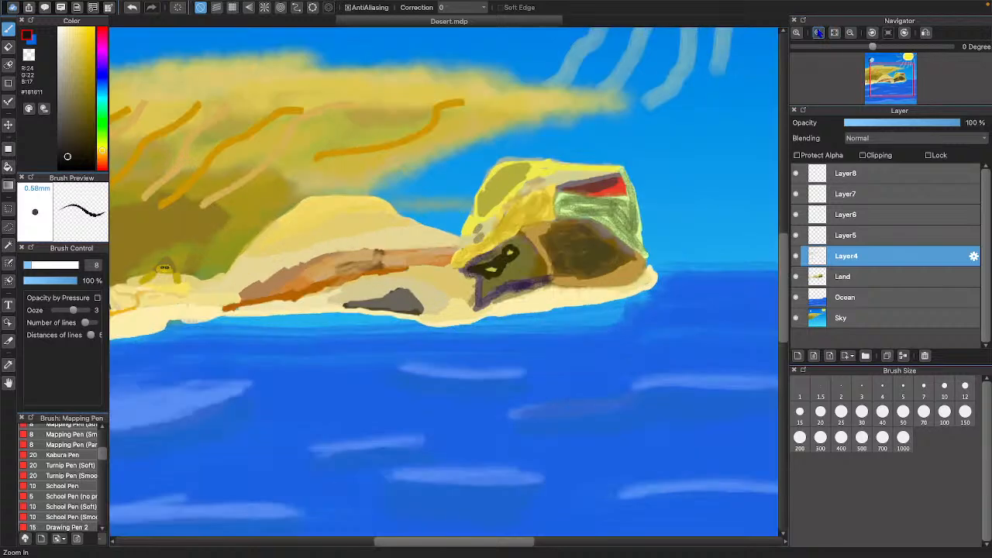
{"action": "left_click", "coordinate": [817, 32]}
{"action": "scroll", "coordinate": [529, 165], "scroll_direction": "up", "scroll_amount": 2}
{"action": "scroll", "coordinate": [529, 165], "scroll_direction": "left", "scroll_amount": 5}
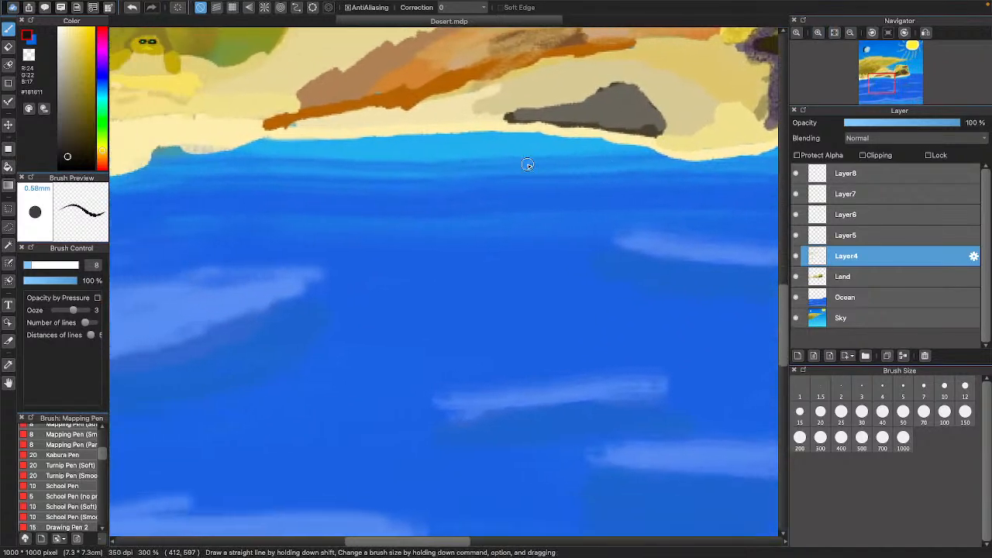
{"action": "scroll", "coordinate": [529, 166], "scroll_direction": "down", "scroll_amount": 5}
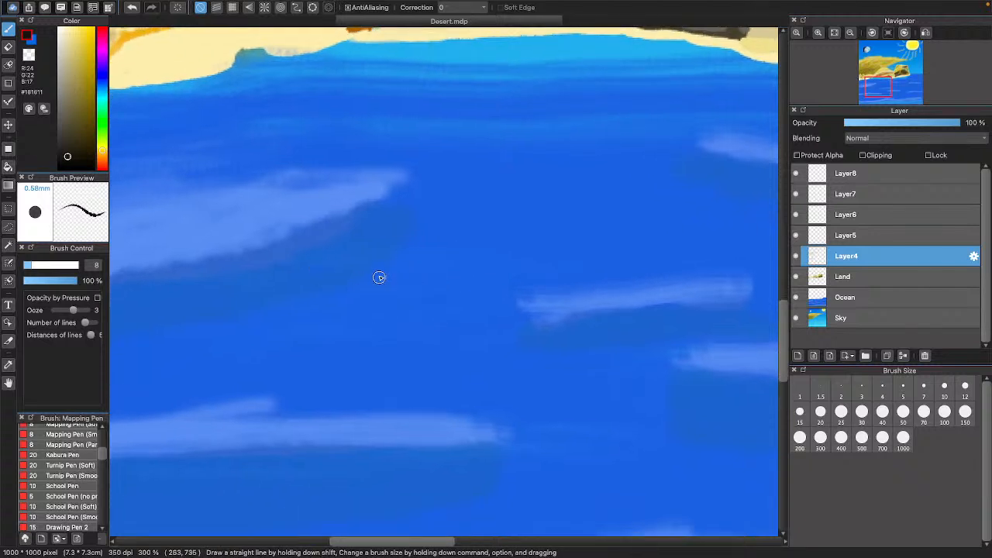
{"action": "left_click_drag", "start_coordinate": [379, 277], "coordinate": [389, 334]}
{"action": "mouse_move", "coordinate": [381, 277]}
{"action": "left_mouse_down"}
{"action": "mouse_move", "coordinate": [413, 271]}
{"action": "mouse_move", "coordinate": [404, 288]}
{"action": "mouse_move", "coordinate": [410, 311]}
{"action": "mouse_move", "coordinate": [468, 261]}
{"action": "left_mouse_up"}
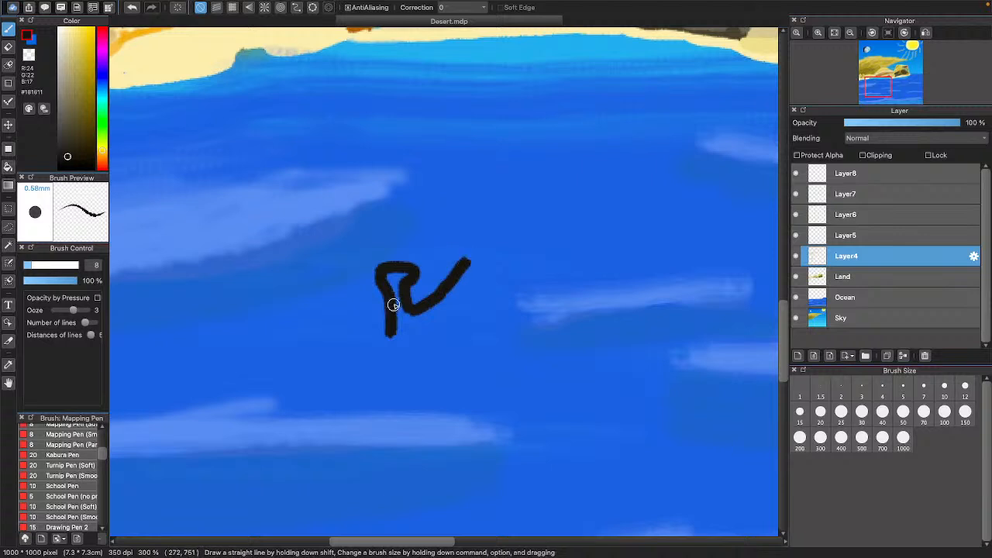
{"action": "mouse_move", "coordinate": [404, 291]}
{"action": "left_mouse_down"}
{"action": "mouse_move", "coordinate": [409, 258]}
{"action": "mouse_move", "coordinate": [433, 226]}
{"action": "mouse_move", "coordinate": [429, 204]}
{"action": "mouse_move", "coordinate": [445, 195]}
{"action": "mouse_move", "coordinate": [484, 201]}
{"action": "mouse_move", "coordinate": [482, 210]}
{"action": "mouse_move", "coordinate": [439, 209]}
{"action": "mouse_move", "coordinate": [483, 216]}
{"action": "mouse_move", "coordinate": [481, 226]}
{"action": "mouse_move", "coordinate": [496, 220]}
{"action": "mouse_move", "coordinate": [438, 224]}
{"action": "mouse_move", "coordinate": [475, 227]}
{"action": "mouse_move", "coordinate": [469, 245]}
{"action": "mouse_move", "coordinate": [491, 236]}
{"action": "mouse_move", "coordinate": [499, 218]}
{"action": "mouse_move", "coordinate": [467, 289]}
{"action": "mouse_move", "coordinate": [423, 337]}
{"action": "mouse_move", "coordinate": [394, 347]}
{"action": "mouse_move", "coordinate": [379, 320]}
{"action": "left_mouse_up"}
{"action": "scroll", "coordinate": [565, 171], "scroll_direction": "down", "scroll_amount": 2}
{"action": "scroll", "coordinate": [564, 171], "scroll_direction": "right", "scroll_amount": 3}
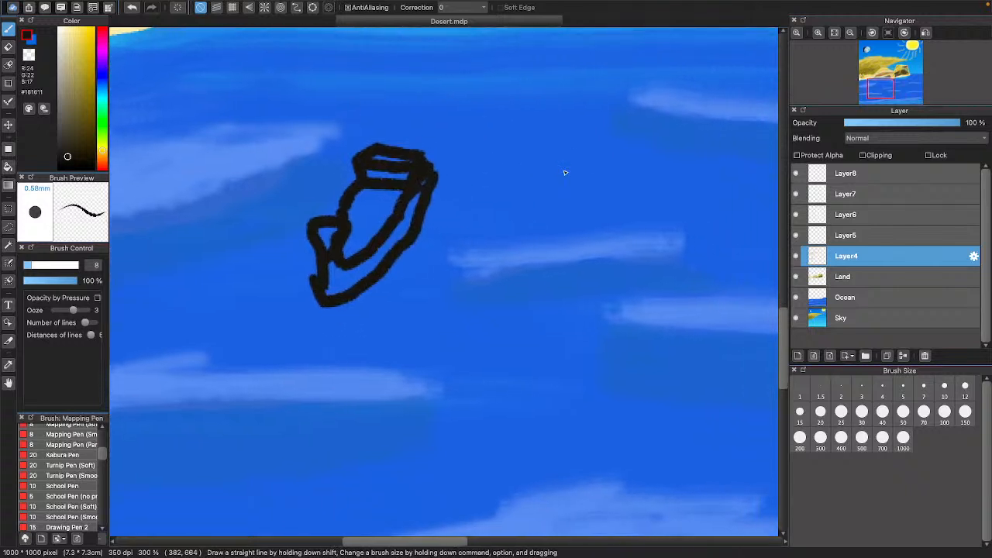
- Outline a second boat farther right in the ocean, with a wide flat hull, a vertical mast and a four-sided sail
{"action": "scroll", "coordinate": [565, 173], "scroll_direction": "right", "scroll_amount": 12}
{"action": "scroll", "coordinate": [565, 172], "scroll_direction": "up", "scroll_amount": 3}
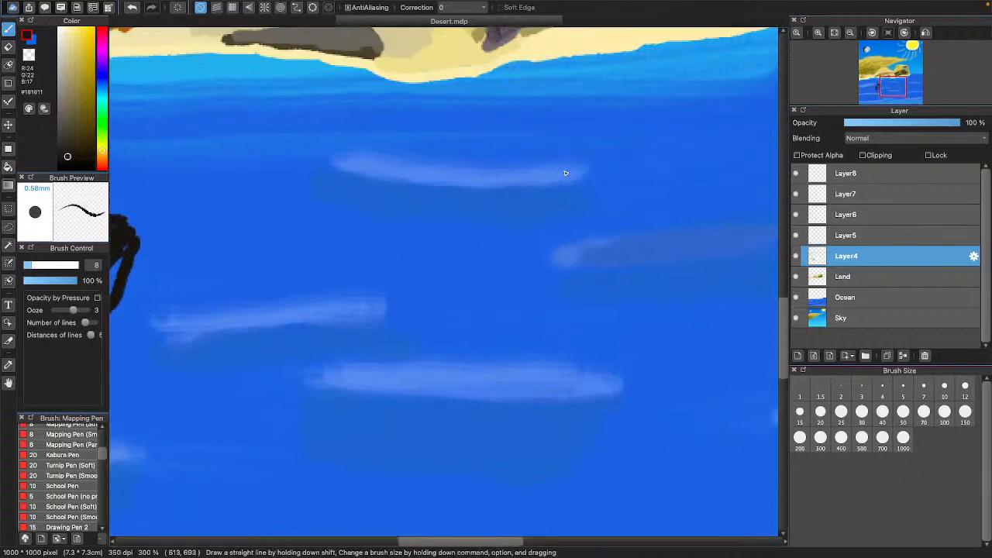
{"action": "scroll", "coordinate": [565, 173], "scroll_direction": "up", "scroll_amount": 4}
{"action": "scroll", "coordinate": [563, 171], "scroll_direction": "left", "scroll_amount": 2}
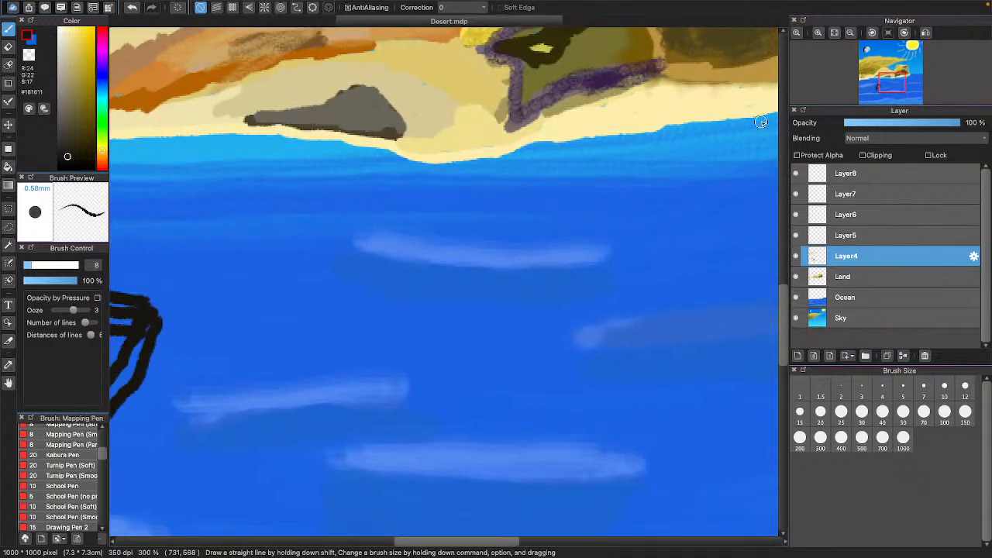
{"action": "scroll", "coordinate": [760, 122], "scroll_direction": "right", "scroll_amount": 10}
{"action": "scroll", "coordinate": [760, 121], "scroll_direction": "down", "scroll_amount": 3}
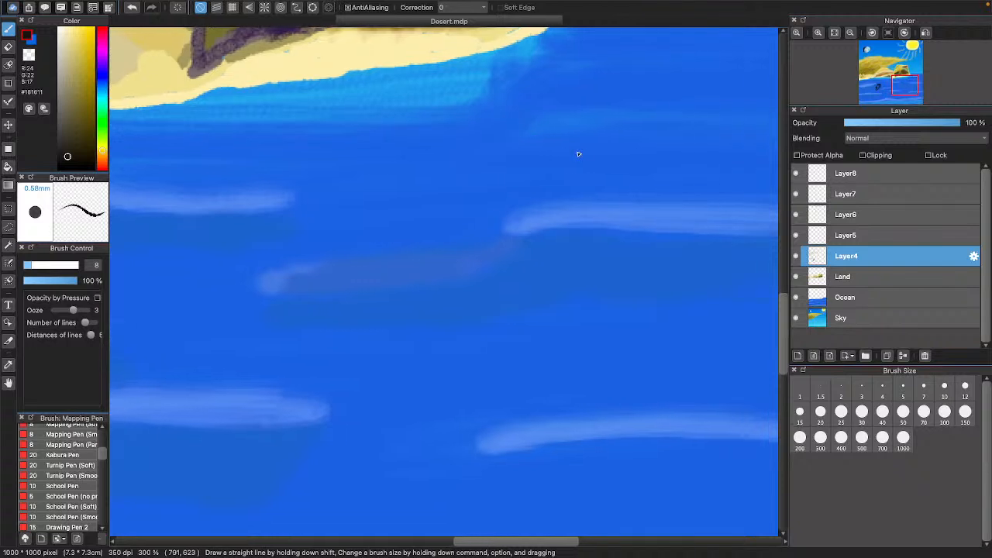
{"action": "scroll", "coordinate": [577, 155], "scroll_direction": "down", "scroll_amount": 5}
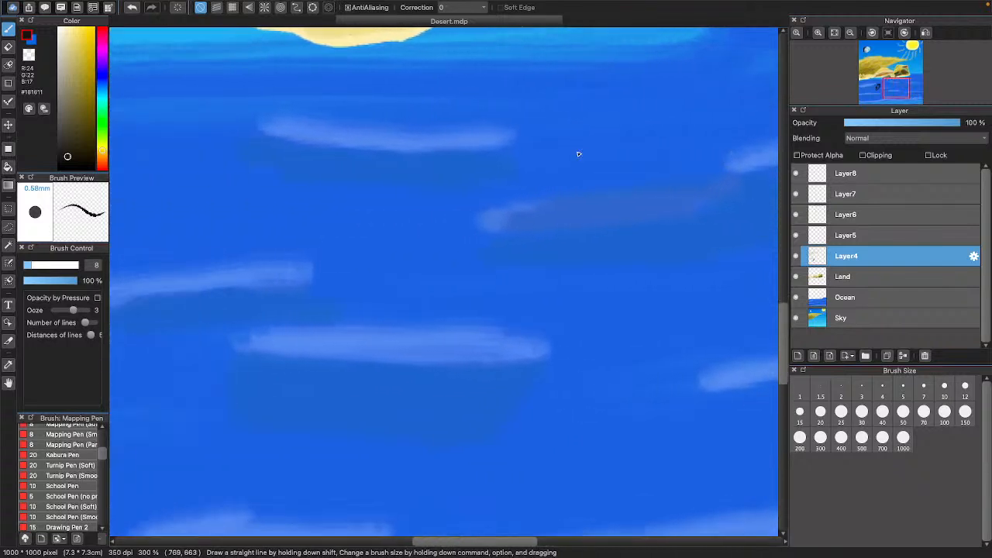
{"action": "scroll", "coordinate": [577, 154], "scroll_direction": "left", "scroll_amount": 3}
{"action": "left_click_drag", "start_coordinate": [513, 207], "coordinate": [629, 210]}
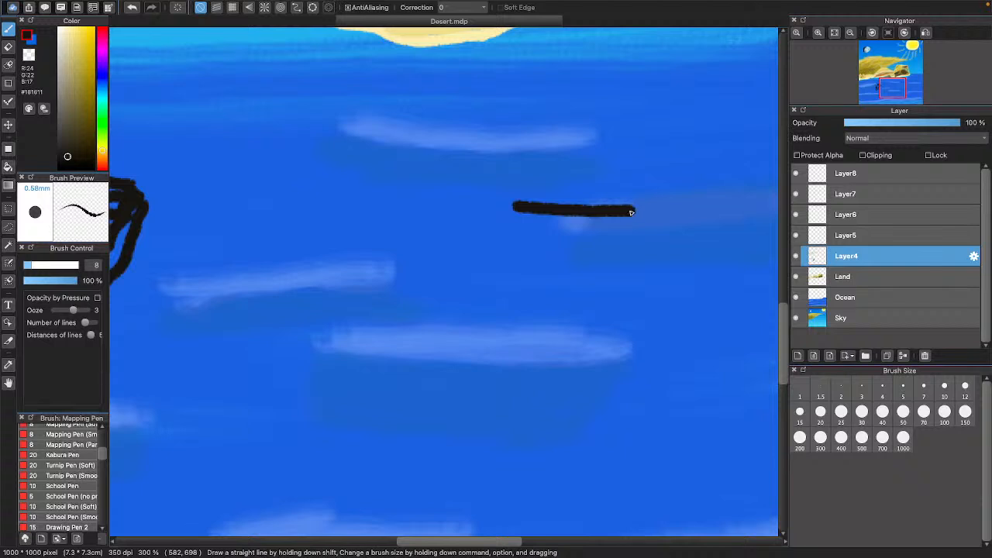
{"action": "mouse_move", "coordinate": [631, 212]}
{"action": "left_mouse_down"}
{"action": "mouse_move", "coordinate": [688, 210]}
{"action": "mouse_move", "coordinate": [622, 241]}
{"action": "mouse_move", "coordinate": [549, 252]}
{"action": "mouse_move", "coordinate": [472, 224]}
{"action": "mouse_move", "coordinate": [467, 209]}
{"action": "mouse_move", "coordinate": [533, 208]}
{"action": "mouse_move", "coordinate": [585, 166]}
{"action": "mouse_move", "coordinate": [582, 120]}
{"action": "left_mouse_up"}
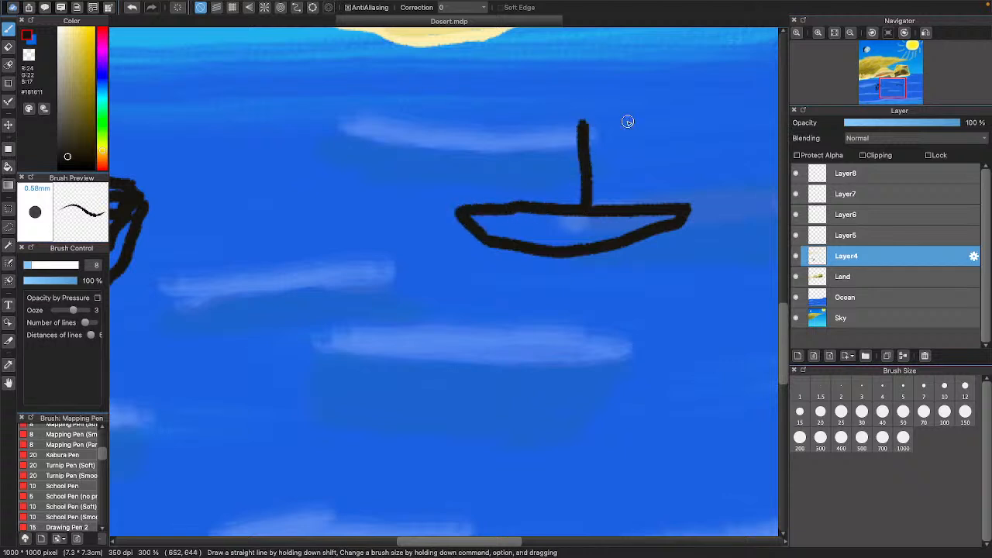
{"action": "scroll", "coordinate": [627, 121], "scroll_direction": "up", "scroll_amount": 5}
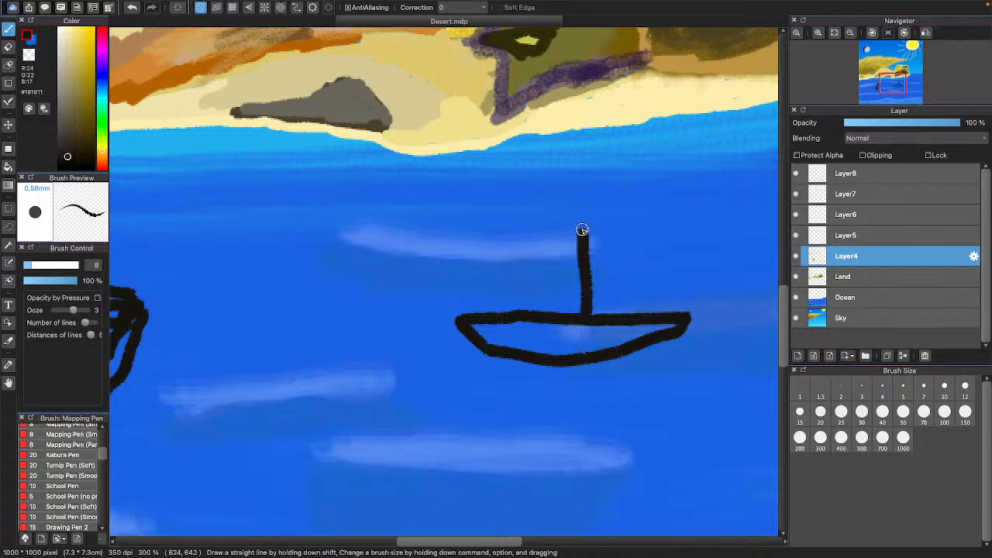
{"action": "mouse_move", "coordinate": [568, 159]}
{"action": "left_mouse_down"}
{"action": "mouse_move", "coordinate": [616, 176]}
{"action": "mouse_move", "coordinate": [617, 237]}
{"action": "mouse_move", "coordinate": [577, 227]}
{"action": "mouse_move", "coordinate": [555, 205]}
{"action": "mouse_move", "coordinate": [564, 161]}
{"action": "mouse_move", "coordinate": [573, 159]}
{"action": "left_mouse_up"}
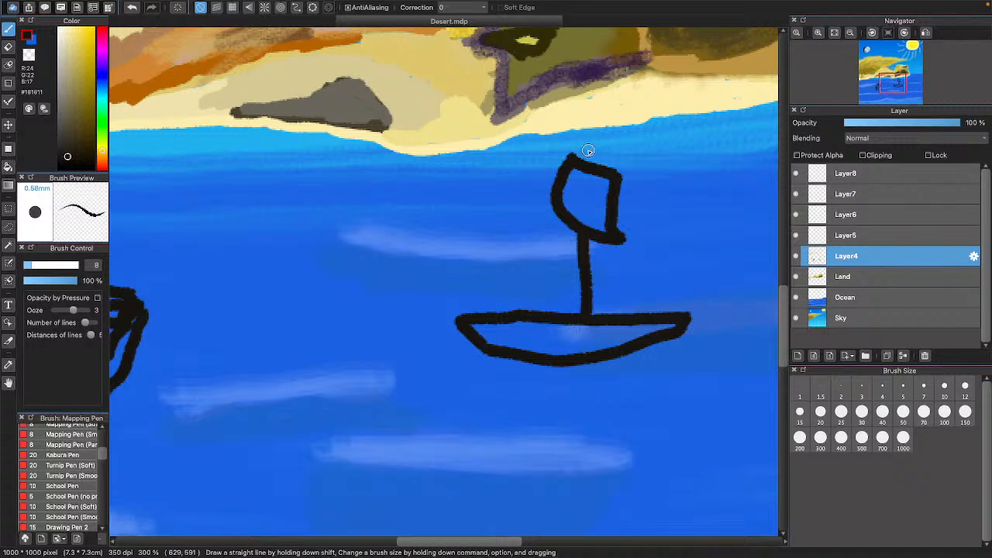
{"action": "left_click_drag", "start_coordinate": [617, 175], "coordinate": [638, 197]}
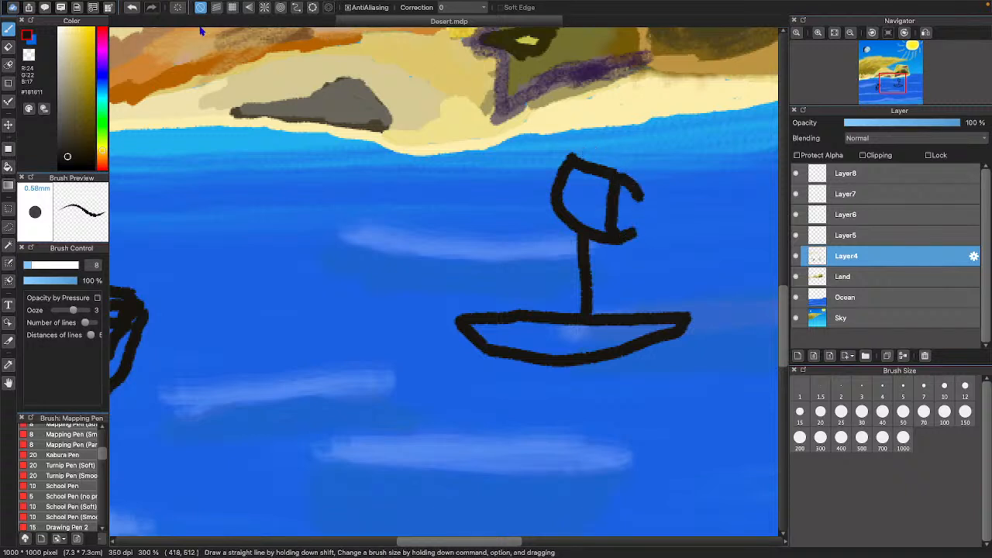
{"action": "left_click", "coordinate": [132, 7]}
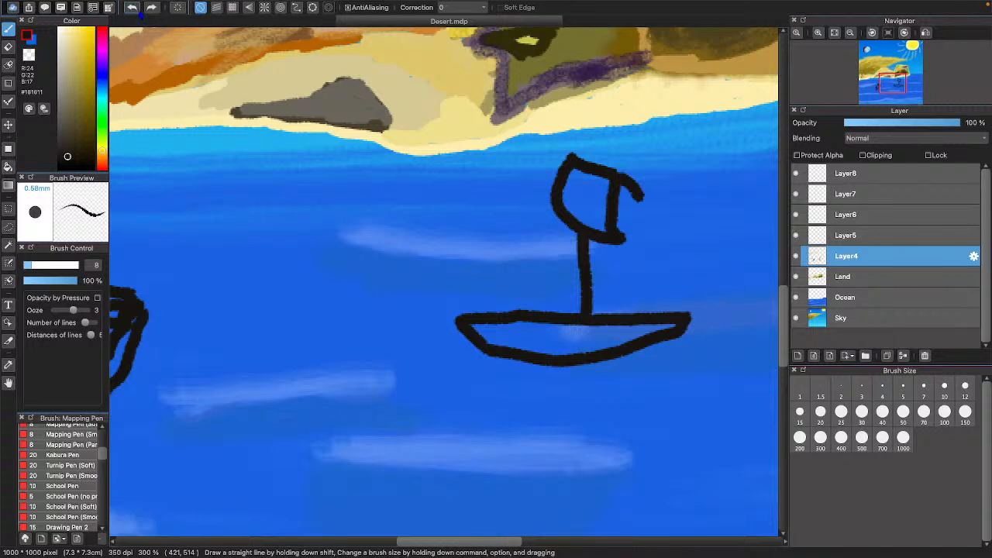
{"action": "left_click", "coordinate": [132, 8]}
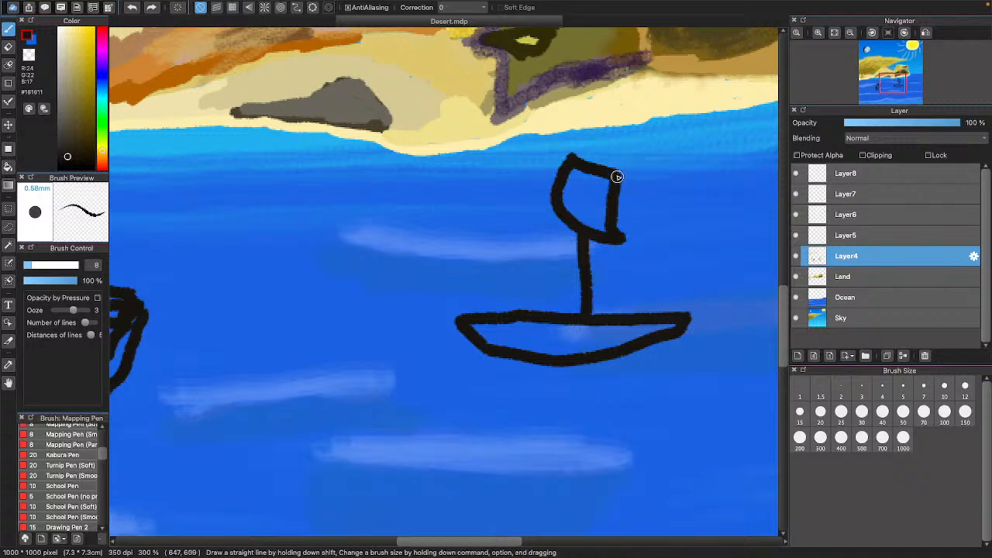
- With the pen reduced to size 4.1, add a triangular side, centre line and thick top to the sail, plus a rope down to the hull
{"action": "key", "text": "bracketleft"}
{"action": "key", "text": "bracketleft"}
{"action": "key", "text": "bracketleft"}
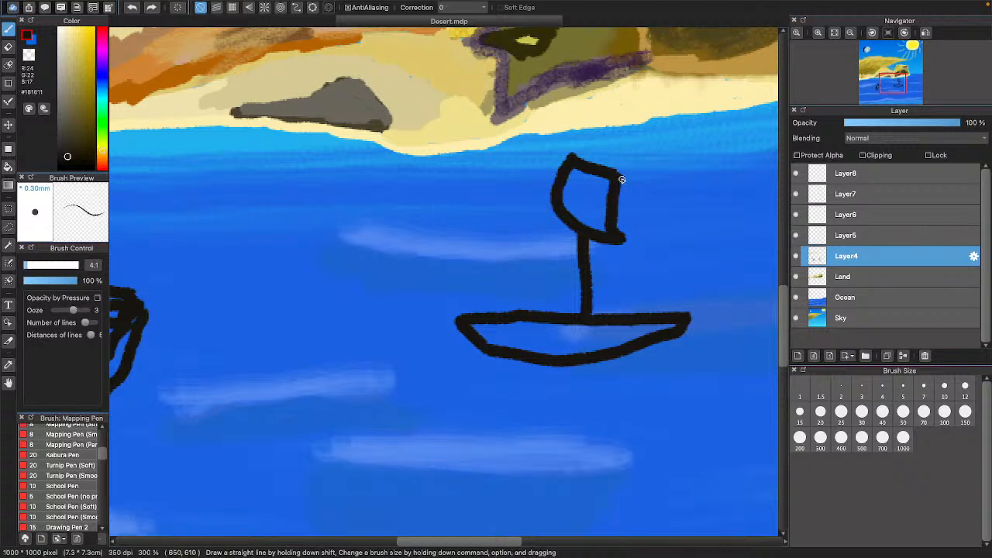
{"action": "left_click_drag", "start_coordinate": [625, 233], "coordinate": [653, 225]}
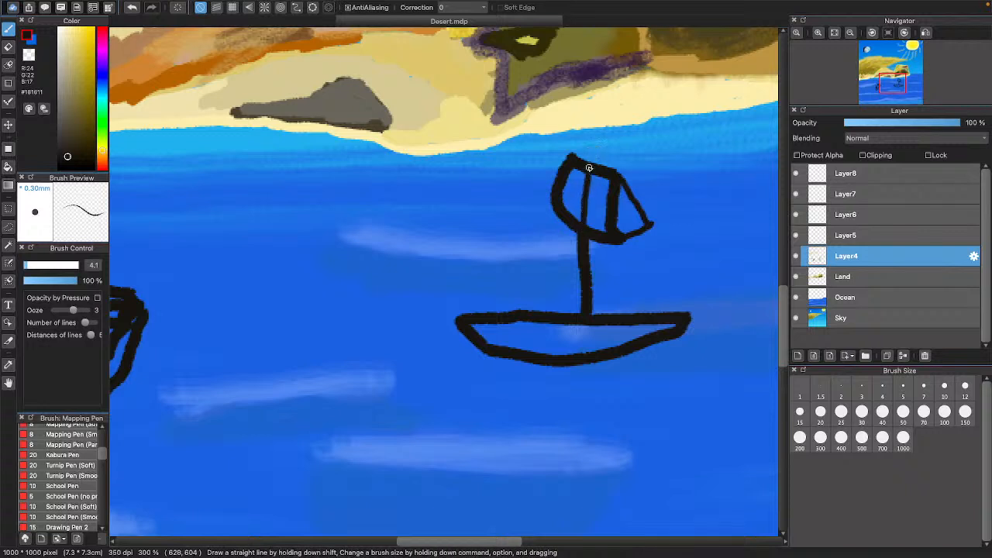
{"action": "left_click_drag", "start_coordinate": [567, 155], "coordinate": [612, 158]}
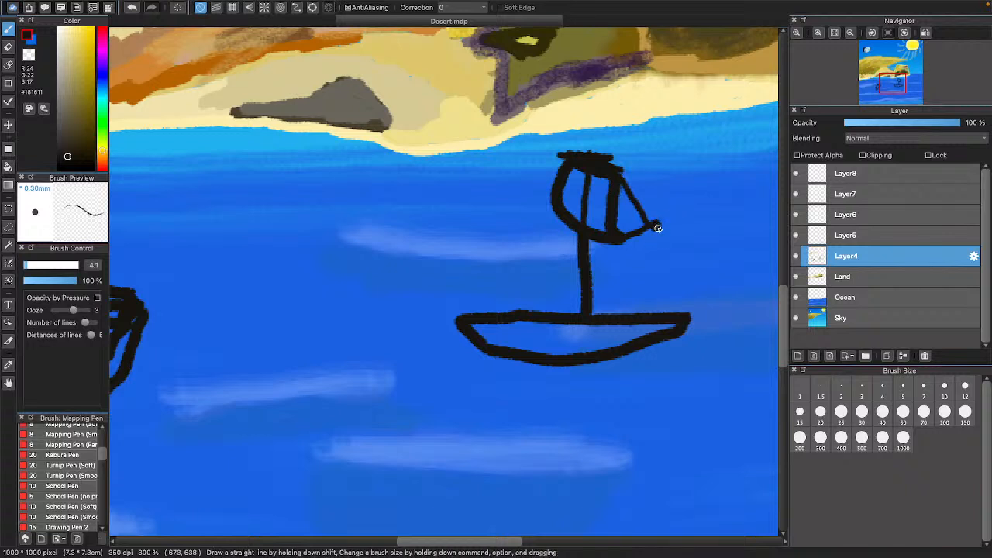
{"action": "left_click_drag", "start_coordinate": [657, 228], "coordinate": [662, 284]}
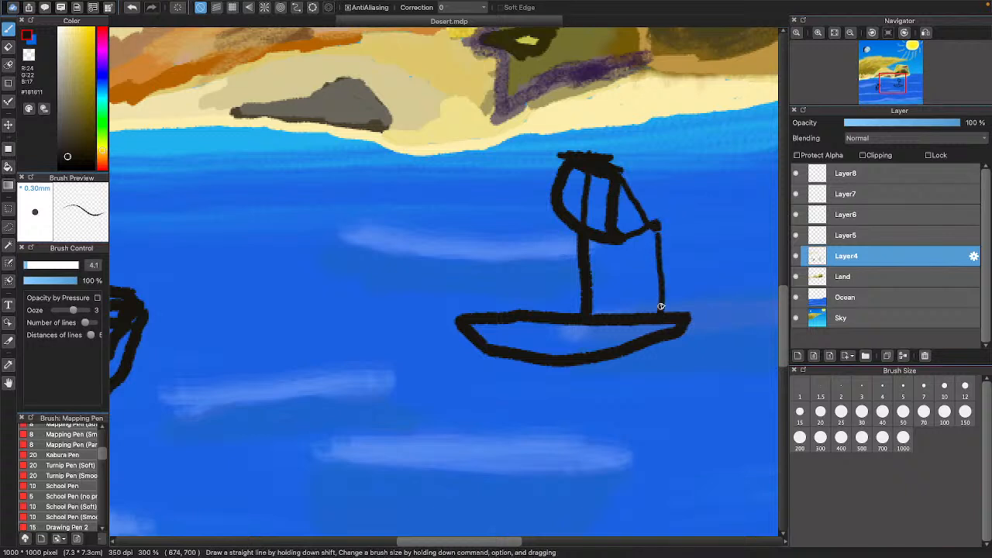
- Draw a narrow vertical mast and a four-sided sail with an L-shaped inner line on the slanted boat
{"action": "scroll", "coordinate": [615, 222], "scroll_direction": "left", "scroll_amount": 5}
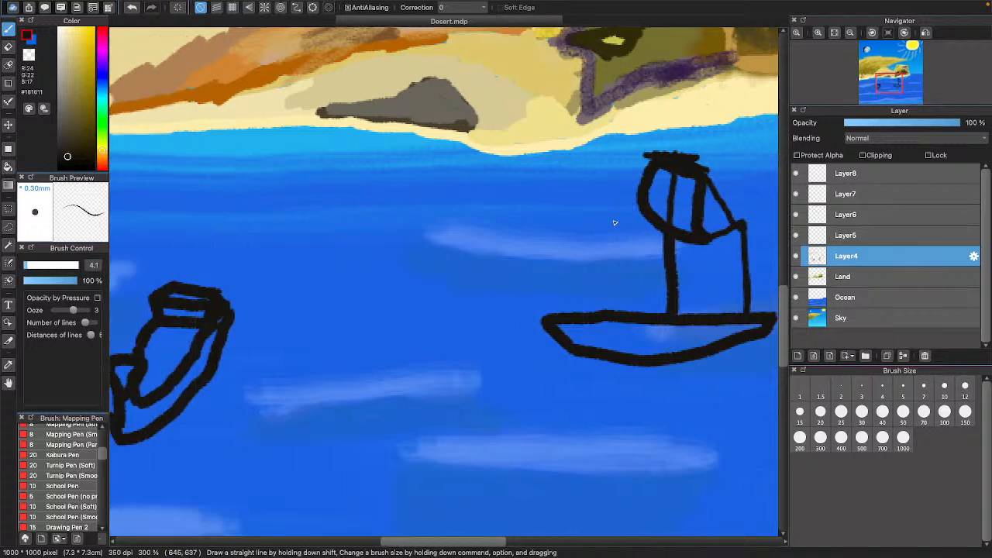
{"action": "scroll", "coordinate": [614, 222], "scroll_direction": "right", "scroll_amount": 8}
{"action": "scroll", "coordinate": [614, 222], "scroll_direction": "left", "scroll_amount": 20}
{"action": "scroll", "coordinate": [613, 222], "scroll_direction": "down", "scroll_amount": 5}
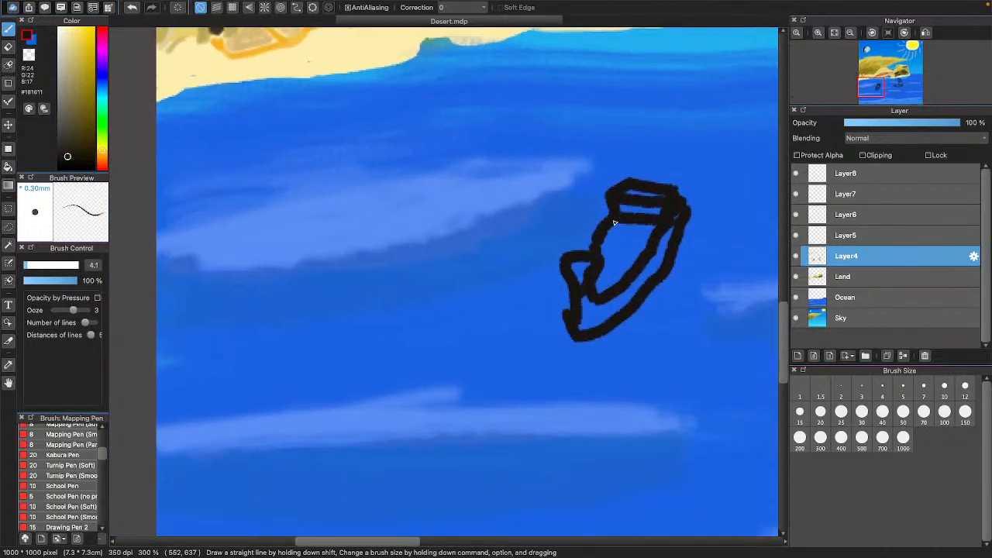
{"action": "scroll", "coordinate": [614, 222], "scroll_direction": "down", "scroll_amount": 2}
{"action": "scroll", "coordinate": [597, 221], "scroll_direction": "right", "scroll_amount": 5}
{"action": "scroll", "coordinate": [574, 219], "scroll_direction": "up", "scroll_amount": 5}
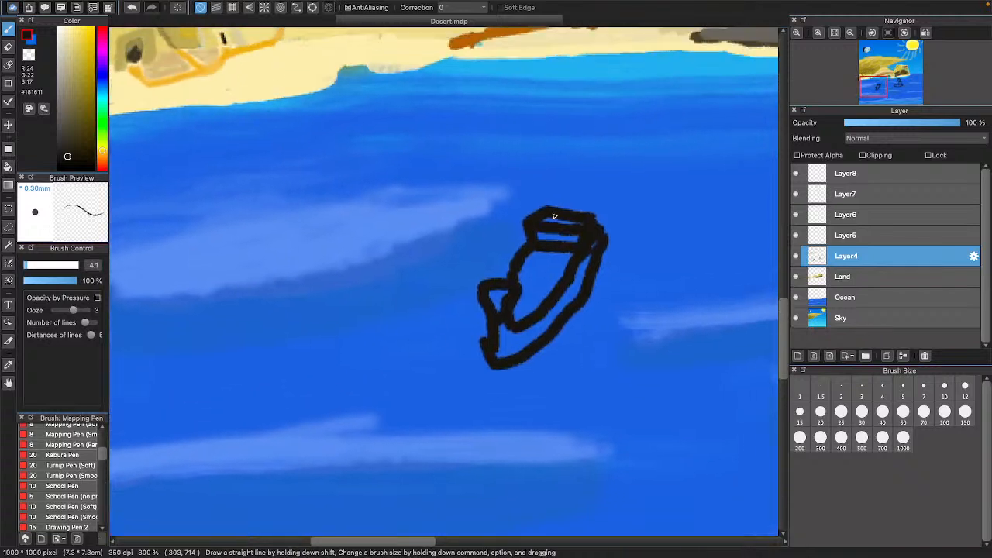
{"action": "mouse_move", "coordinate": [528, 169]}
{"action": "left_mouse_down"}
{"action": "mouse_move", "coordinate": [530, 296]}
{"action": "mouse_move", "coordinate": [543, 284]}
{"action": "mouse_move", "coordinate": [541, 186]}
{"action": "mouse_move", "coordinate": [522, 158]}
{"action": "mouse_move", "coordinate": [520, 175]}
{"action": "mouse_move", "coordinate": [554, 178]}
{"action": "left_mouse_up"}
{"action": "mouse_move", "coordinate": [490, 187]}
{"action": "left_mouse_down"}
{"action": "mouse_move", "coordinate": [584, 188]}
{"action": "mouse_move", "coordinate": [574, 134]}
{"action": "mouse_move", "coordinate": [585, 132]}
{"action": "left_mouse_up"}
{"action": "left_click_drag", "start_coordinate": [582, 189], "coordinate": [591, 188]}
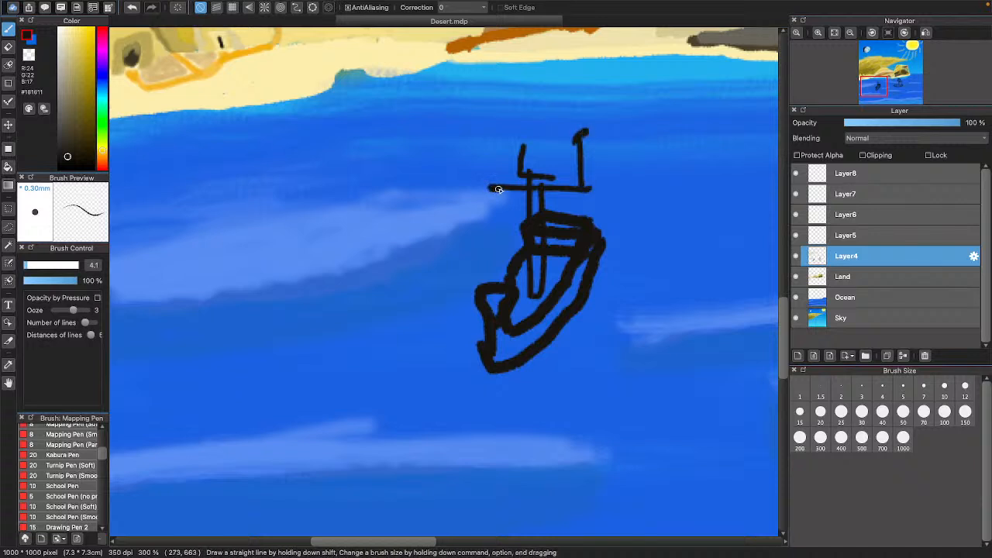
{"action": "left_click_drag", "start_coordinate": [535, 190], "coordinate": [593, 189]}
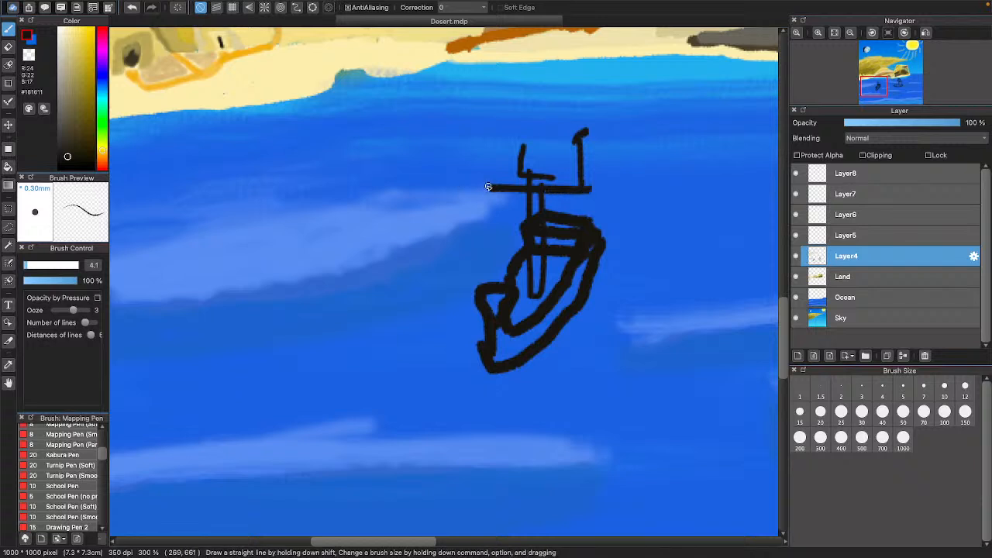
{"action": "mouse_move", "coordinate": [488, 172]}
{"action": "left_mouse_down"}
{"action": "mouse_move", "coordinate": [500, 141]}
{"action": "mouse_move", "coordinate": [581, 141]}
{"action": "left_mouse_up"}
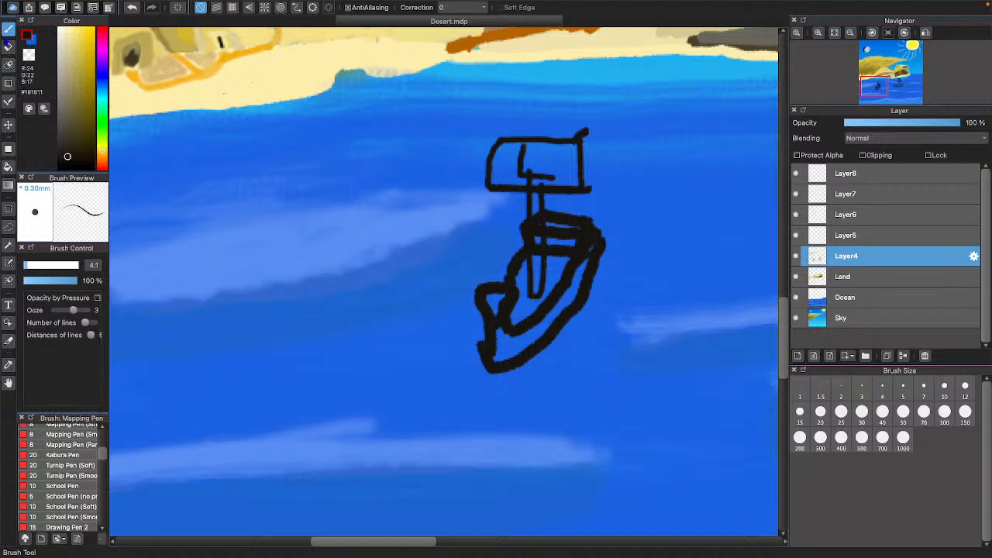
- Erase the line overshooting the upper right corner of the slanted boat's sail, and return to the brush
{"action": "left_click", "coordinate": [9, 46]}
{"action": "left_click_drag", "start_coordinate": [602, 132], "coordinate": [578, 133]}
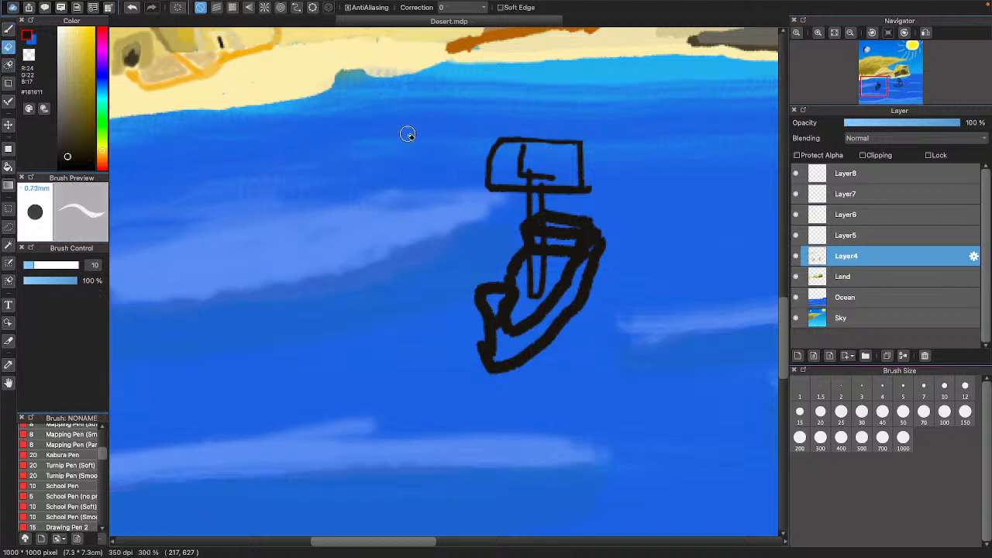
{"action": "key", "text": "b"}
- With the pen reduced to size 1, draw tiny stick figures on the sand around the pyramids and along the orange path
{"action": "scroll", "coordinate": [410, 256], "scroll_direction": "right", "scroll_amount": 8}
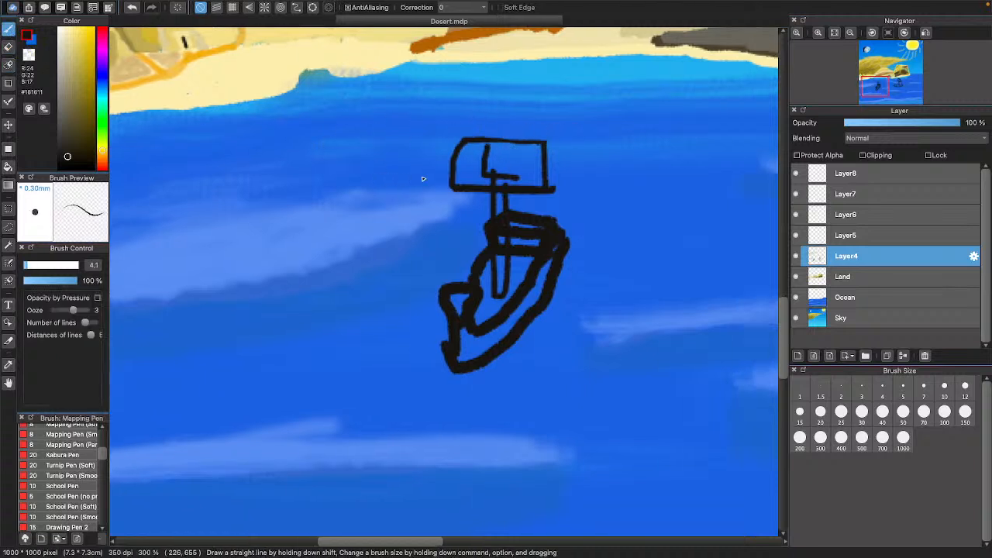
{"action": "scroll", "coordinate": [403, 289], "scroll_direction": "right", "scroll_amount": 10}
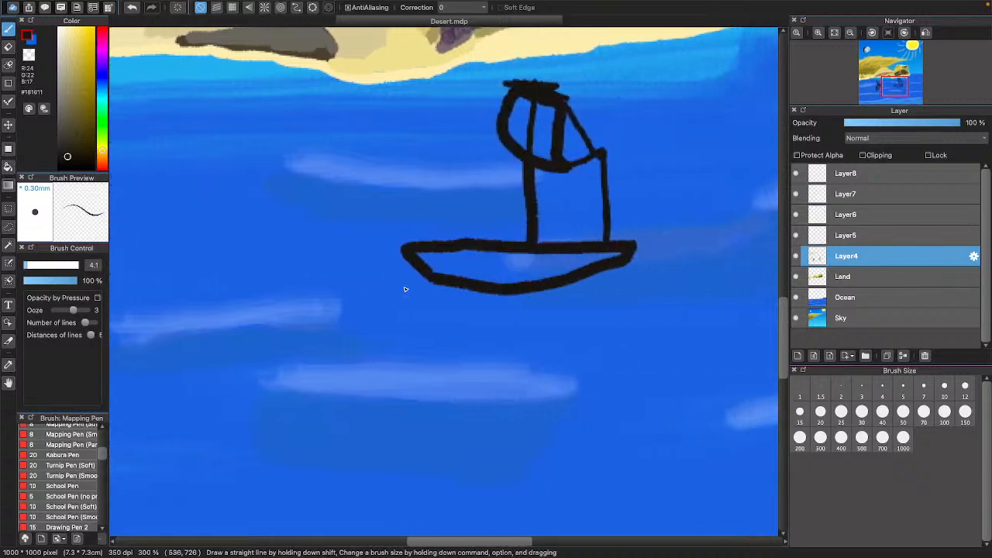
{"action": "scroll", "coordinate": [401, 289], "scroll_direction": "left", "scroll_amount": 12}
{"action": "scroll", "coordinate": [401, 290], "scroll_direction": "left", "scroll_amount": 10}
{"action": "scroll", "coordinate": [400, 290], "scroll_direction": "up", "scroll_amount": 6}
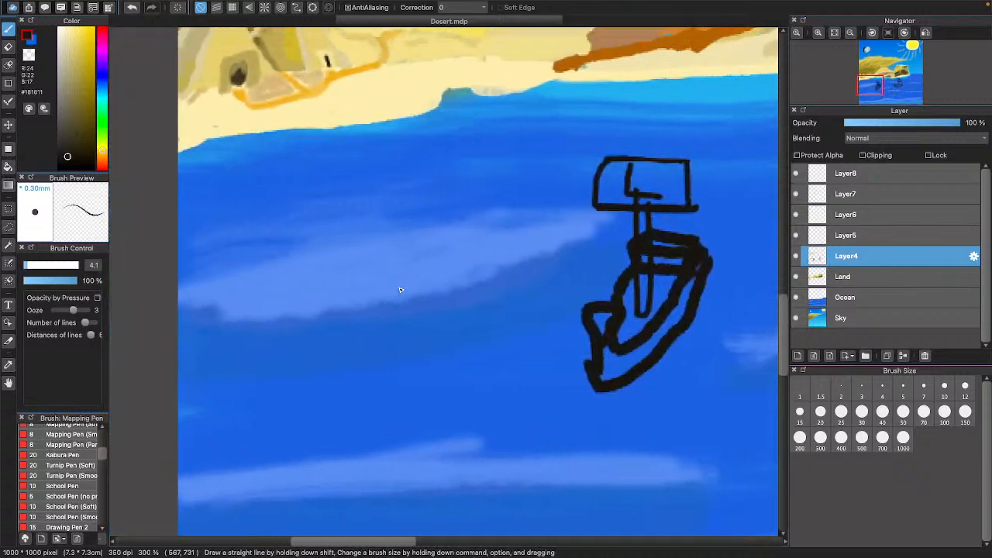
{"action": "scroll", "coordinate": [400, 290], "scroll_direction": "up", "scroll_amount": 3}
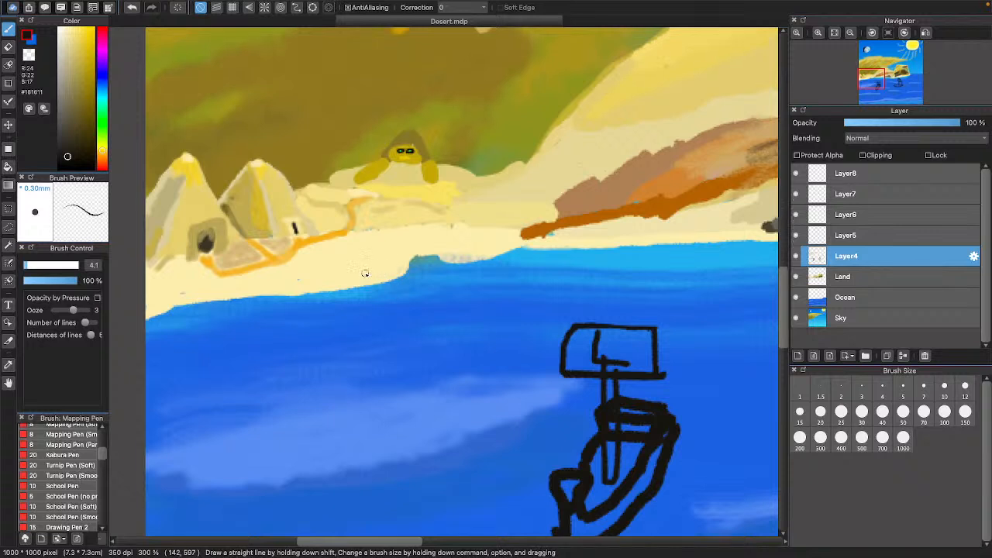
{"action": "scroll", "coordinate": [345, 277], "scroll_direction": "up", "scroll_amount": 1}
{"action": "key", "text": "bracketleft"}
{"action": "key", "text": "bracketleft"}
{"action": "key", "text": "bracketleft"}
{"action": "key", "text": "bracketleft"}
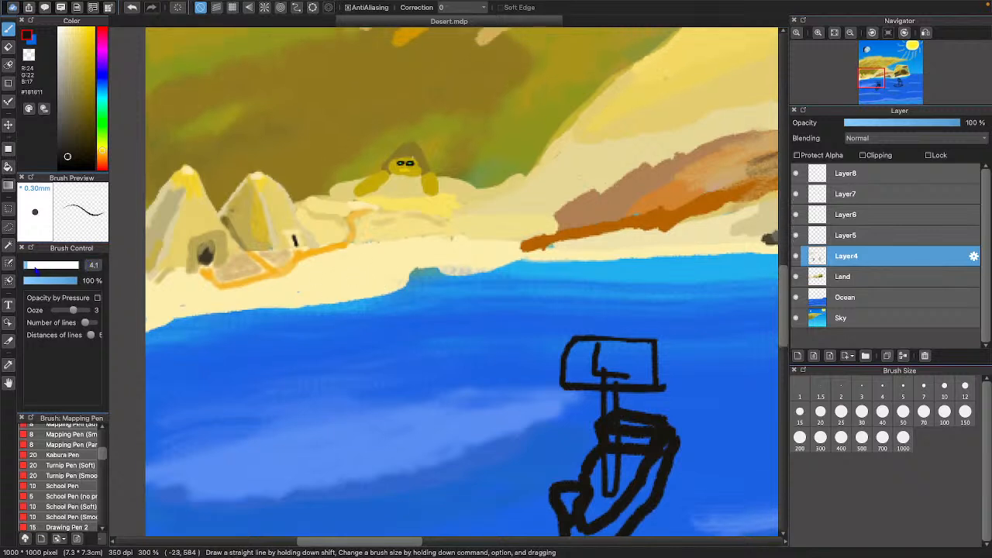
{"action": "key", "text": "bracketleft"}
{"action": "key", "text": "bracketleft"}
{"action": "key", "text": "bracketleft"}
{"action": "key", "text": "bracketleft"}
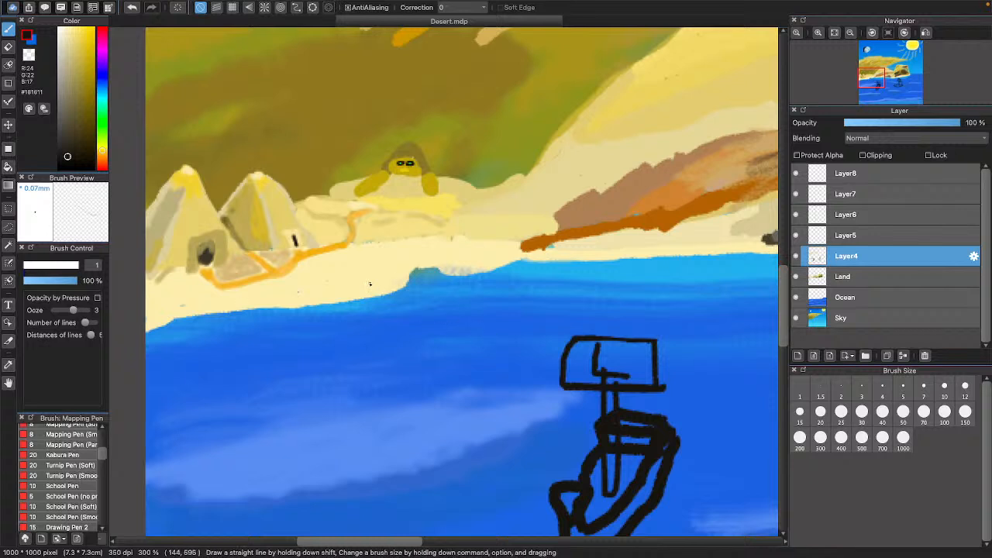
{"action": "scroll", "coordinate": [371, 289], "scroll_direction": "up", "scroll_amount": 1}
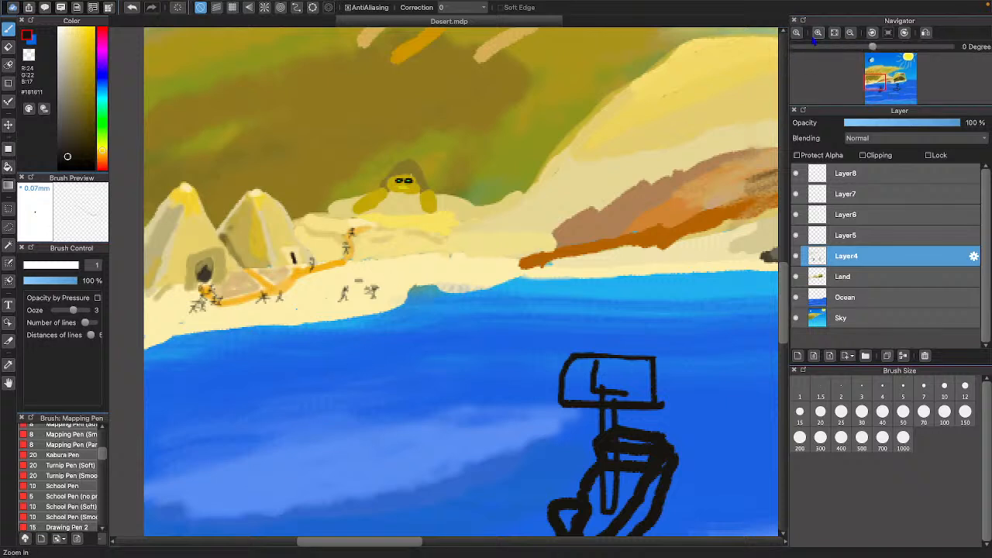
{"action": "left_click", "coordinate": [843, 34]}
{"action": "left_click", "coordinate": [843, 34]}
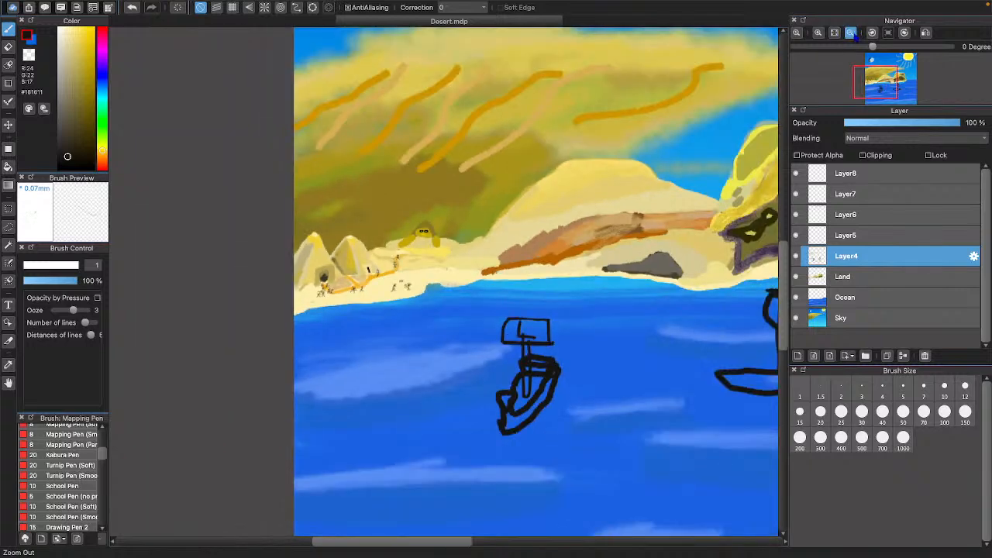
{"action": "left_click", "coordinate": [843, 34]}
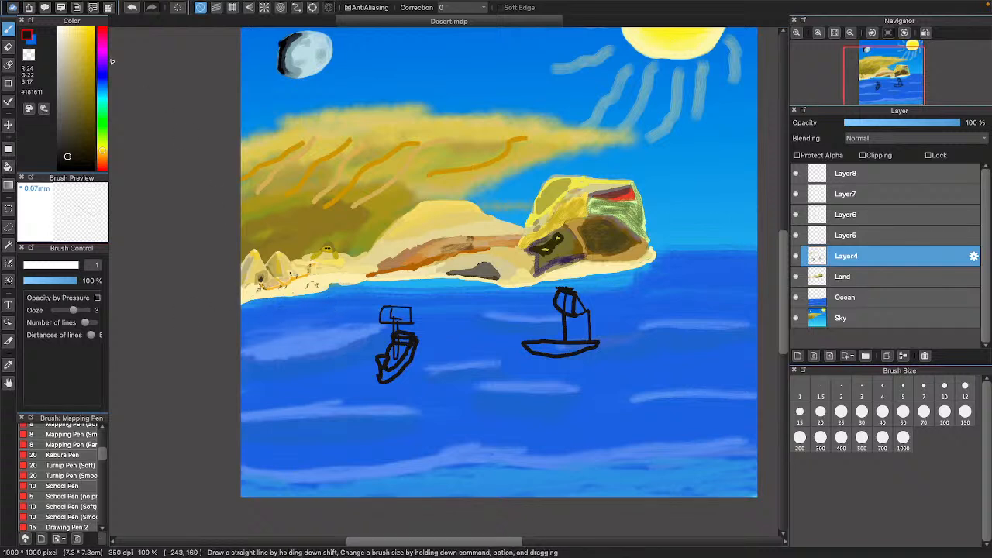
{"action": "mouse_move", "coordinate": [76, 9]}
{"action": "left_click", "coordinate": [109, 6]}
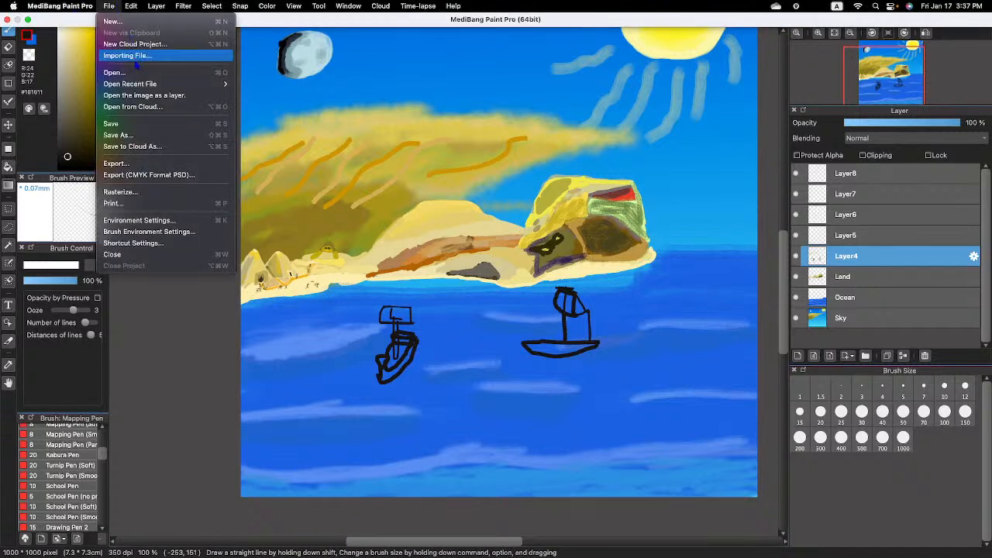
{"action": "left_click", "coordinate": [426, 254]}
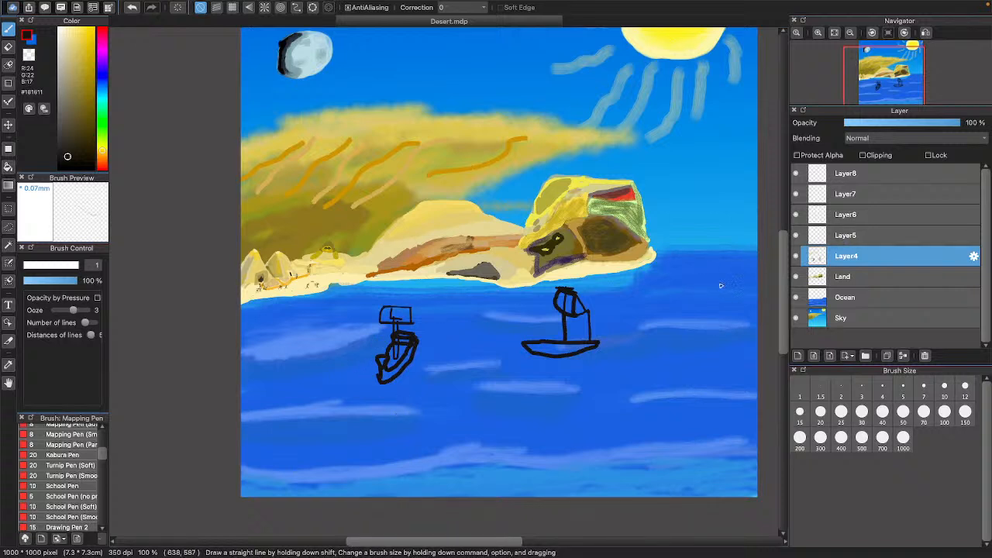
- Make Layer5 active and set the Mapping Pen to orange-brown #AD7721 at size 4.1 for colouring the slanted boat
{"action": "left_click", "coordinate": [845, 232]}
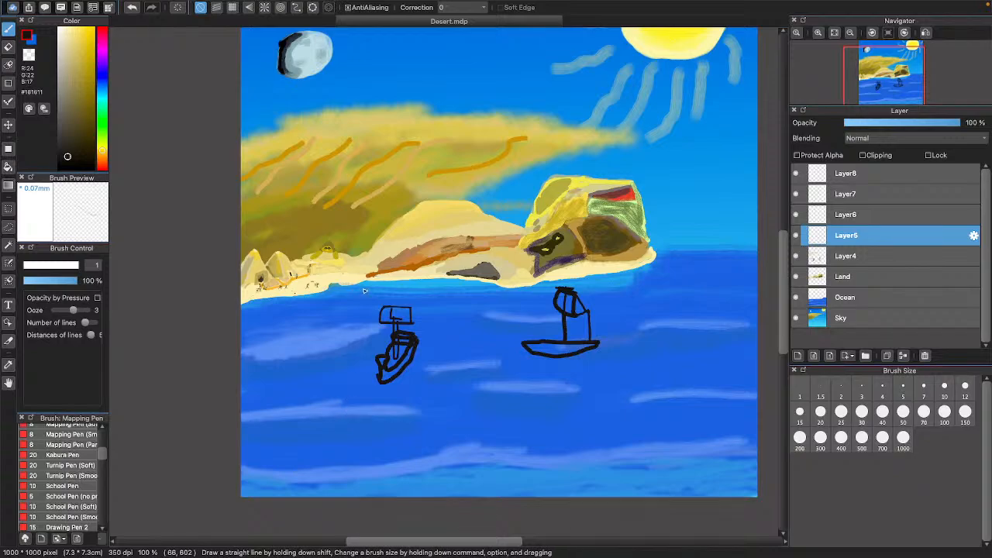
{"action": "left_click", "coordinate": [817, 33]}
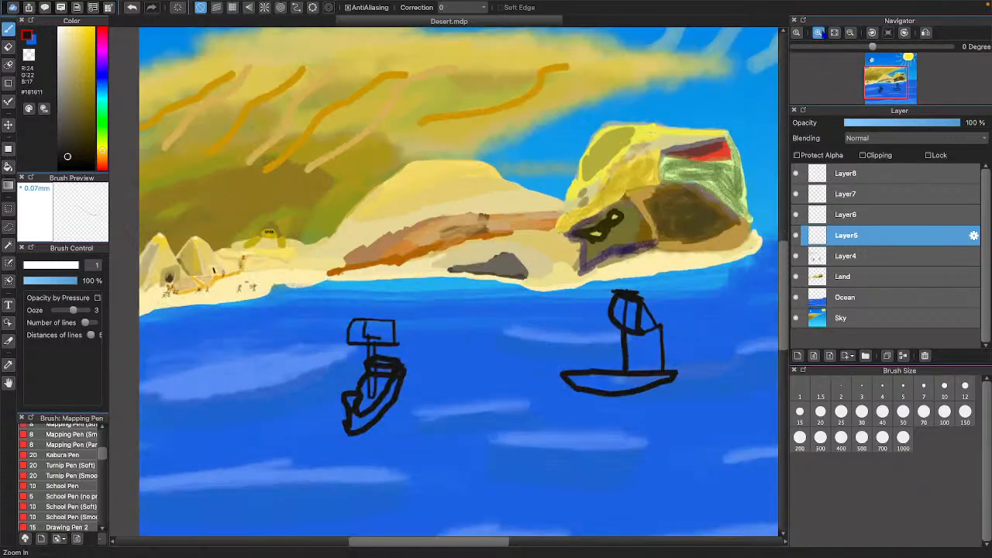
{"action": "left_click", "coordinate": [817, 33]}
{"action": "left_click", "coordinate": [817, 32]}
{"action": "left_click", "coordinate": [817, 33]}
{"action": "scroll", "coordinate": [683, 200], "scroll_direction": "down", "scroll_amount": 5}
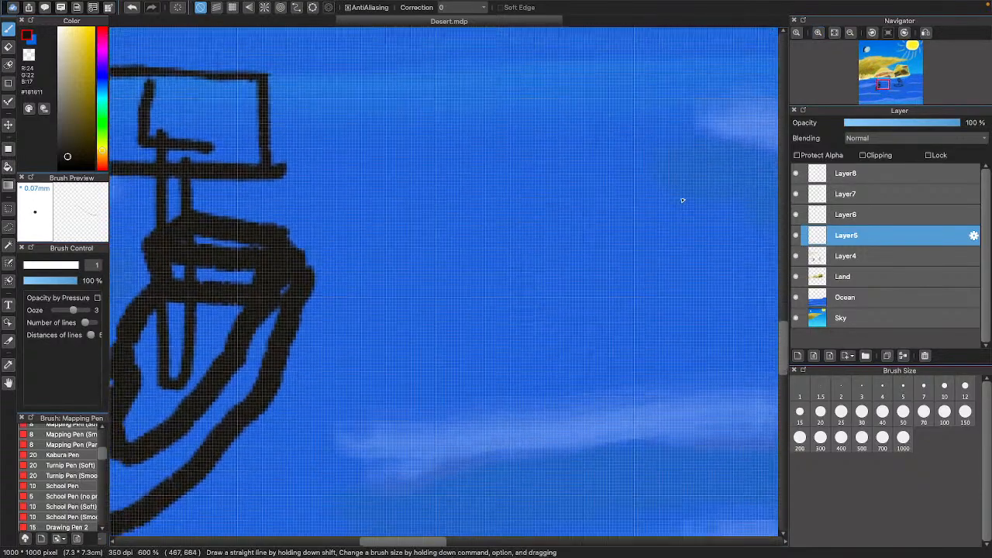
{"action": "scroll", "coordinate": [683, 201], "scroll_direction": "left", "scroll_amount": 10}
{"action": "scroll", "coordinate": [682, 200], "scroll_direction": "right", "scroll_amount": 8}
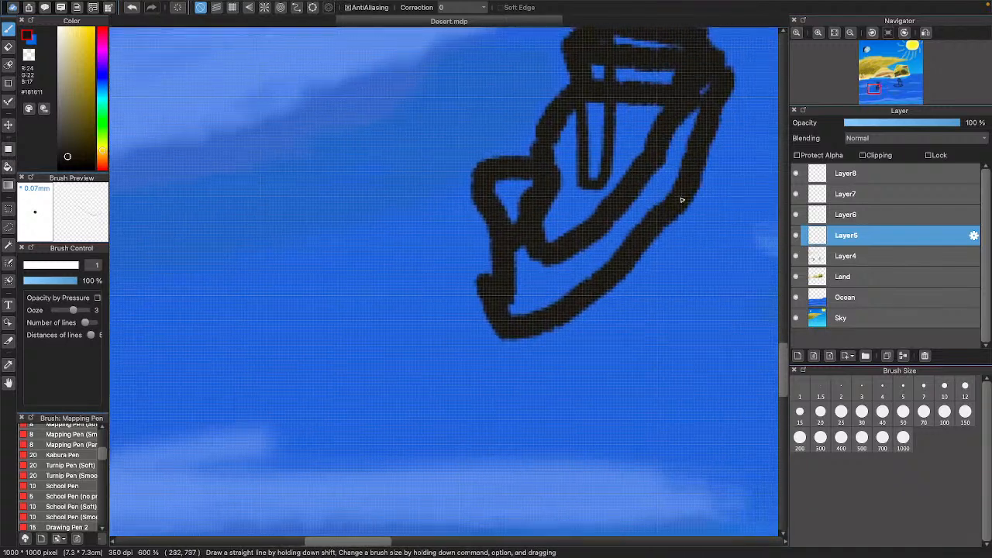
{"action": "scroll", "coordinate": [682, 200], "scroll_direction": "up", "scroll_amount": 4}
{"action": "scroll", "coordinate": [681, 200], "scroll_direction": "up", "scroll_amount": 2}
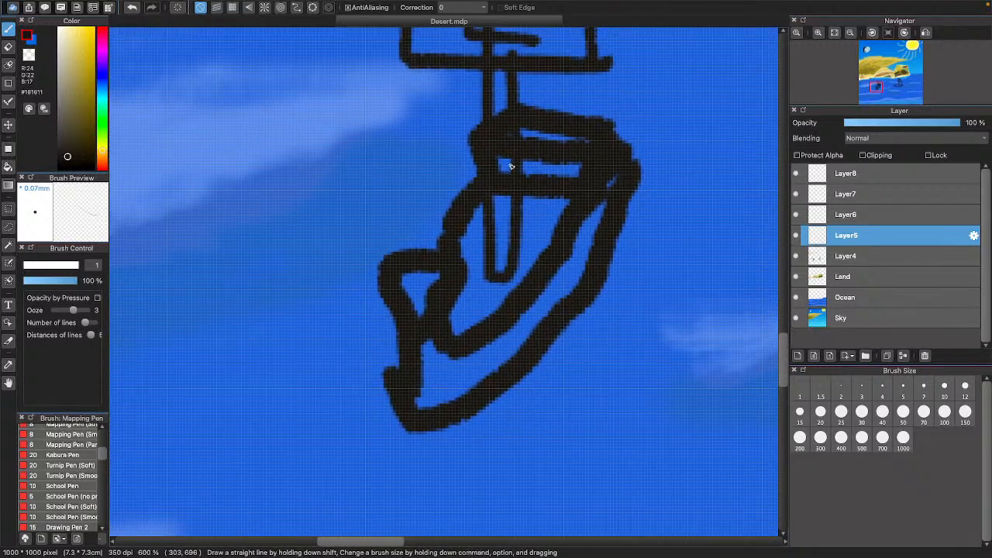
{"action": "scroll", "coordinate": [348, 169], "scroll_direction": "right", "scroll_amount": 2}
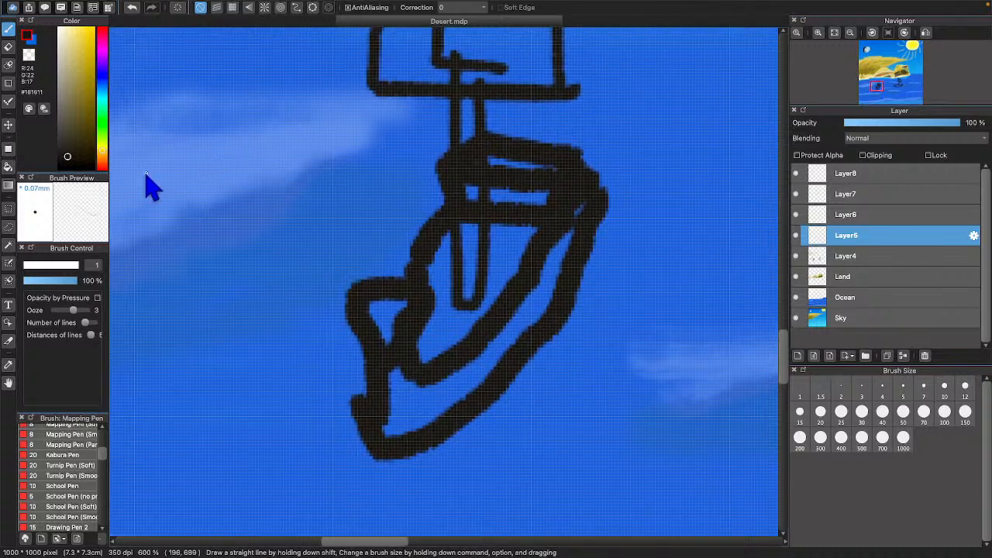
{"action": "scroll", "coordinate": [144, 171], "scroll_direction": "up", "scroll_amount": 3}
{"action": "scroll", "coordinate": [144, 171], "scroll_direction": "right", "scroll_amount": 1}
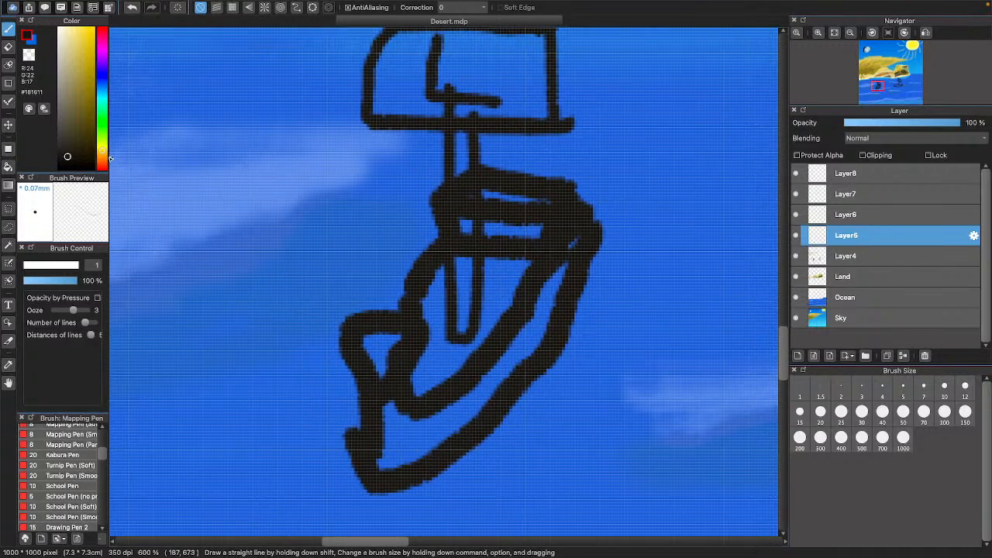
{"action": "left_click_drag", "start_coordinate": [102, 152], "coordinate": [102, 159]}
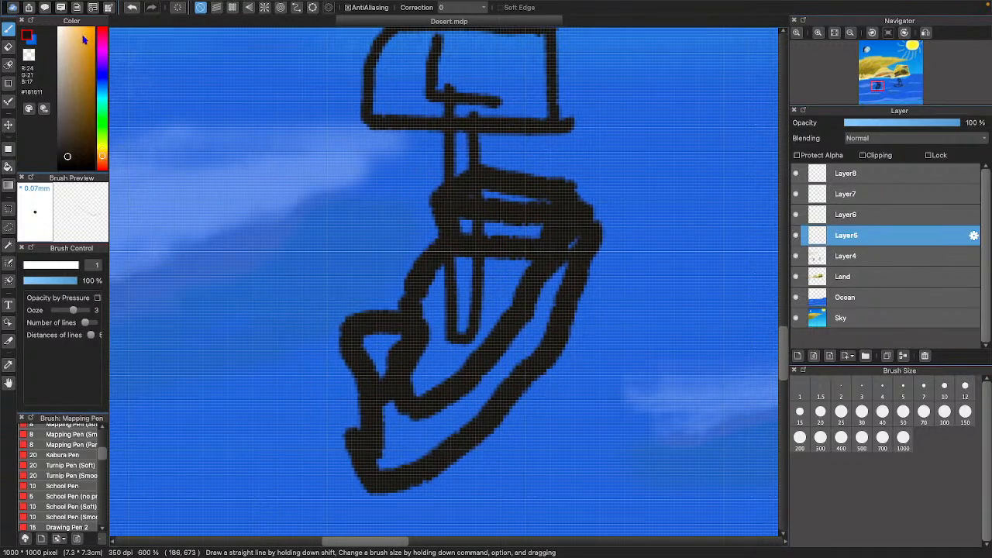
{"action": "mouse_move", "coordinate": [84, 39]}
{"action": "left_mouse_down"}
{"action": "mouse_move", "coordinate": [79, 56]}
{"action": "mouse_move", "coordinate": [89, 76]}
{"action": "left_mouse_up"}
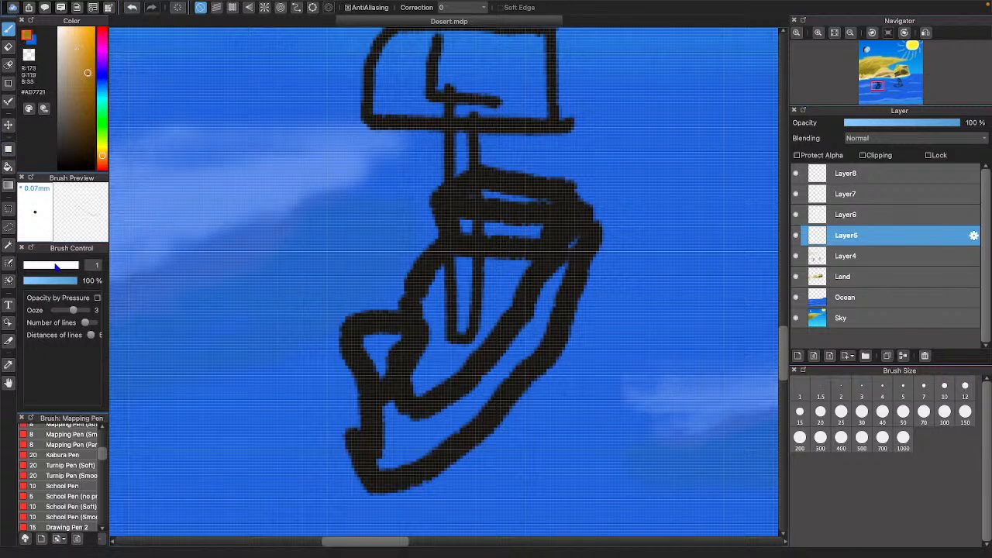
{"action": "left_click_drag", "start_coordinate": [444, 280], "coordinate": [442, 281]}
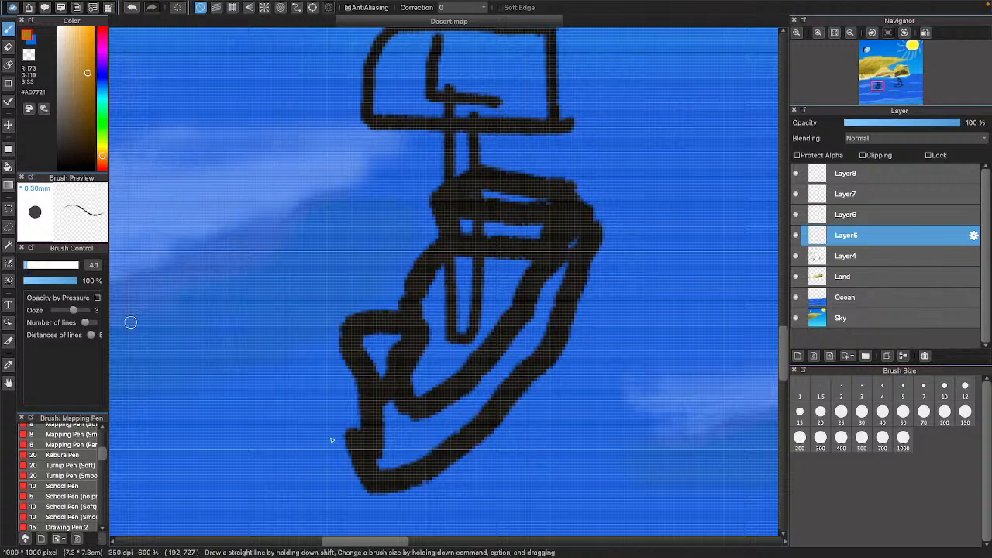
- Fill the slanted boat's curled bow, outer hull side and boxed stern panels with the orange-brown
{"action": "scroll", "coordinate": [402, 403], "scroll_direction": "down", "scroll_amount": 1}
{"action": "mouse_move", "coordinate": [381, 375]}
{"action": "left_mouse_down"}
{"action": "mouse_move", "coordinate": [395, 336]}
{"action": "mouse_move", "coordinate": [370, 332]}
{"action": "mouse_move", "coordinate": [378, 351]}
{"action": "mouse_move", "coordinate": [370, 334]}
{"action": "mouse_move", "coordinate": [358, 350]}
{"action": "mouse_move", "coordinate": [354, 337]}
{"action": "mouse_move", "coordinate": [373, 382]}
{"action": "mouse_move", "coordinate": [364, 322]}
{"action": "mouse_move", "coordinate": [400, 326]}
{"action": "mouse_move", "coordinate": [387, 404]}
{"action": "mouse_move", "coordinate": [377, 386]}
{"action": "mouse_move", "coordinate": [383, 462]}
{"action": "mouse_move", "coordinate": [438, 419]}
{"action": "mouse_move", "coordinate": [393, 457]}
{"action": "mouse_move", "coordinate": [430, 434]}
{"action": "mouse_move", "coordinate": [409, 453]}
{"action": "mouse_move", "coordinate": [397, 447]}
{"action": "mouse_move", "coordinate": [390, 392]}
{"action": "left_mouse_up"}
{"action": "mouse_move", "coordinate": [394, 430]}
{"action": "left_mouse_down"}
{"action": "mouse_move", "coordinate": [450, 407]}
{"action": "mouse_move", "coordinate": [409, 429]}
{"action": "mouse_move", "coordinate": [402, 414]}
{"action": "mouse_move", "coordinate": [405, 434]}
{"action": "mouse_move", "coordinate": [436, 428]}
{"action": "mouse_move", "coordinate": [488, 385]}
{"action": "mouse_move", "coordinate": [436, 441]}
{"action": "mouse_move", "coordinate": [508, 368]}
{"action": "left_mouse_up"}
{"action": "mouse_move", "coordinate": [445, 417]}
{"action": "left_mouse_down"}
{"action": "mouse_move", "coordinate": [509, 359]}
{"action": "mouse_move", "coordinate": [485, 379]}
{"action": "mouse_move", "coordinate": [550, 299]}
{"action": "mouse_move", "coordinate": [560, 269]}
{"action": "mouse_move", "coordinate": [535, 313]}
{"action": "mouse_move", "coordinate": [567, 242]}
{"action": "mouse_move", "coordinate": [542, 321]}
{"action": "mouse_move", "coordinate": [583, 218]}
{"action": "left_mouse_up"}
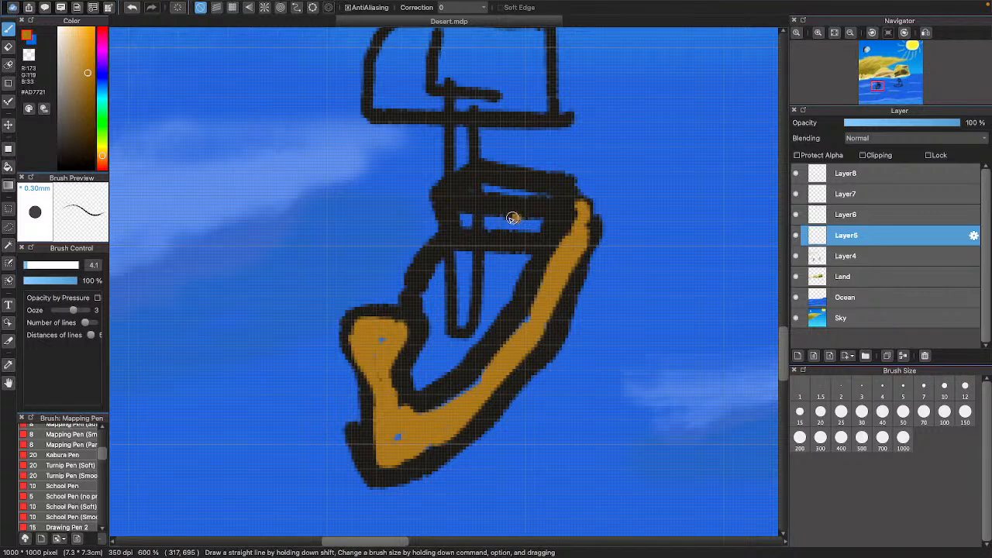
{"action": "mouse_move", "coordinate": [512, 218]}
{"action": "left_mouse_down"}
{"action": "mouse_move", "coordinate": [488, 222]}
{"action": "mouse_move", "coordinate": [541, 223]}
{"action": "mouse_move", "coordinate": [492, 189]}
{"action": "mouse_move", "coordinate": [516, 180]}
{"action": "mouse_move", "coordinate": [500, 175]}
{"action": "mouse_move", "coordinate": [546, 180]}
{"action": "left_mouse_up"}
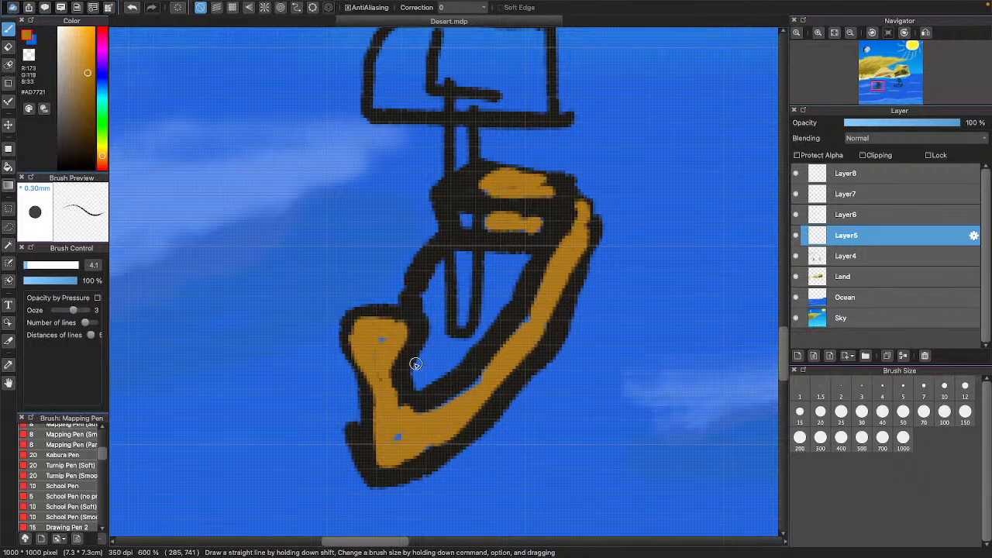
- Fill the inside of the slanted boat's hull around the mast with orange-brown
{"action": "mouse_move", "coordinate": [418, 370]}
{"action": "left_mouse_down"}
{"action": "mouse_move", "coordinate": [465, 353]}
{"action": "mouse_move", "coordinate": [464, 344]}
{"action": "mouse_move", "coordinate": [421, 387]}
{"action": "mouse_move", "coordinate": [414, 382]}
{"action": "mouse_move", "coordinate": [434, 344]}
{"action": "mouse_move", "coordinate": [427, 299]}
{"action": "mouse_move", "coordinate": [440, 358]}
{"action": "left_mouse_up"}
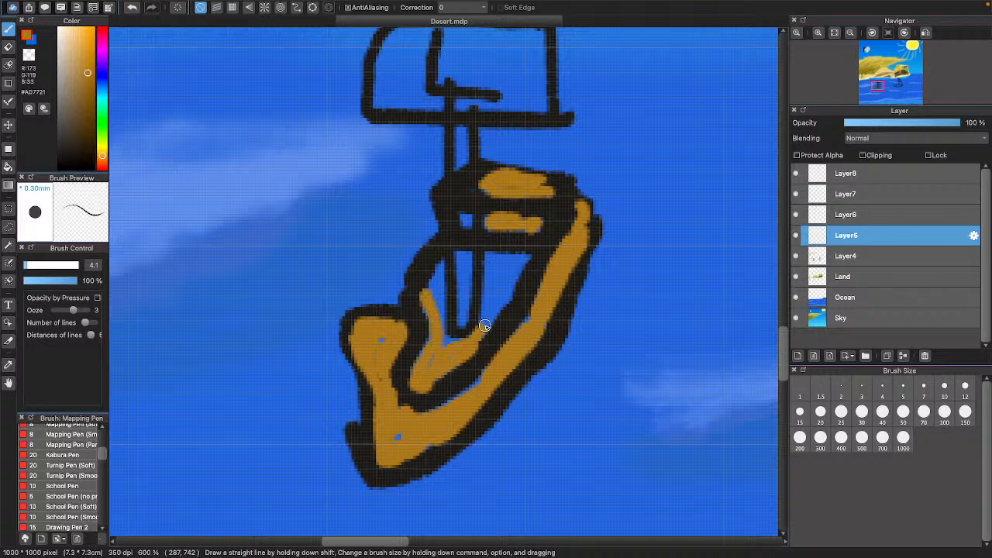
{"action": "mouse_move", "coordinate": [484, 326]}
{"action": "left_mouse_down"}
{"action": "mouse_move", "coordinate": [441, 349]}
{"action": "mouse_move", "coordinate": [509, 287]}
{"action": "mouse_move", "coordinate": [489, 312]}
{"action": "mouse_move", "coordinate": [522, 266]}
{"action": "mouse_move", "coordinate": [499, 260]}
{"action": "mouse_move", "coordinate": [487, 300]}
{"action": "mouse_move", "coordinate": [504, 257]}
{"action": "left_mouse_up"}
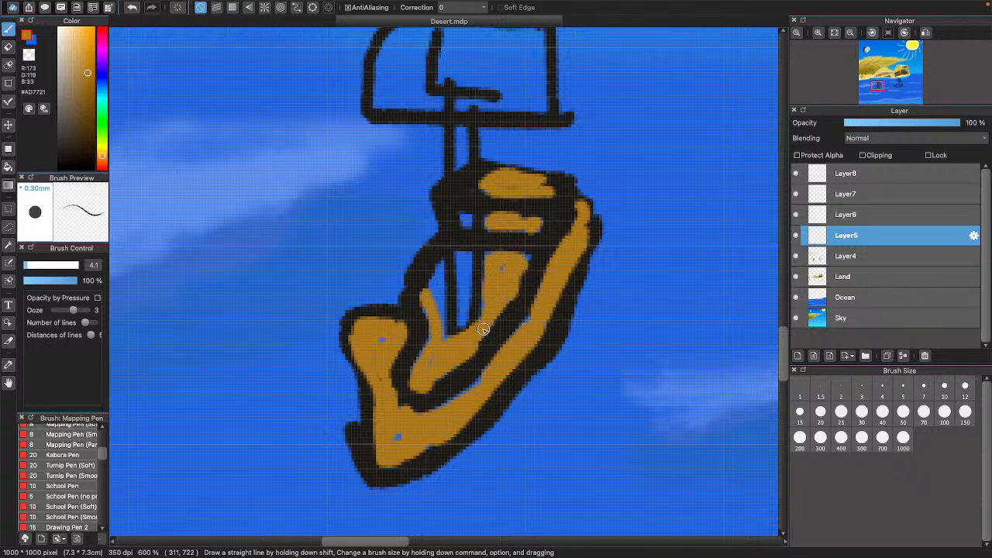
{"action": "mouse_move", "coordinate": [438, 342]}
{"action": "left_mouse_down"}
{"action": "mouse_move", "coordinate": [442, 264]}
{"action": "mouse_move", "coordinate": [432, 300]}
{"action": "left_mouse_up"}
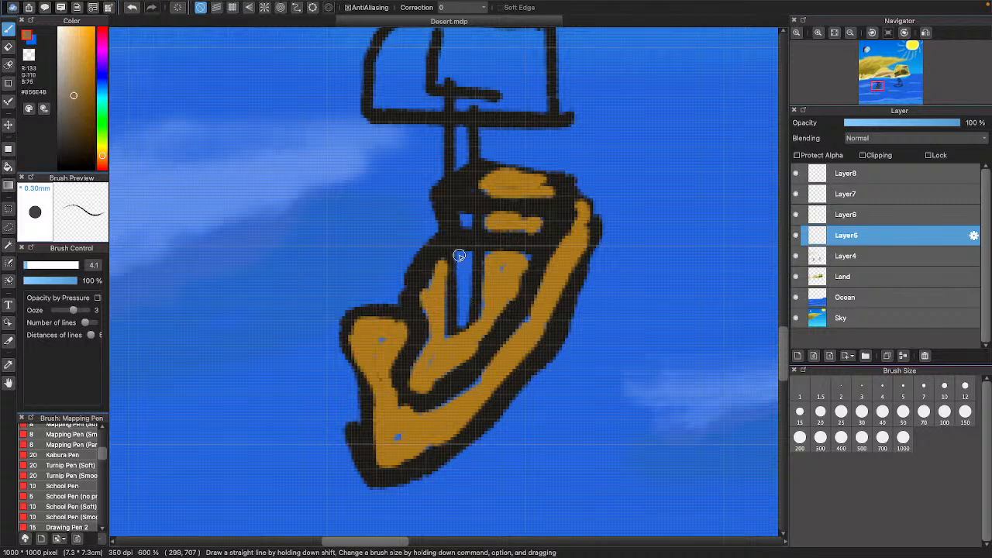
- Colour the slanted boat's mast grey-brown #856E4B from its foot in the hull up to the sail
{"action": "mouse_move", "coordinate": [457, 252]}
{"action": "left_mouse_down"}
{"action": "mouse_move", "coordinate": [463, 316]}
{"action": "mouse_move", "coordinate": [469, 261]}
{"action": "mouse_move", "coordinate": [462, 322]}
{"action": "mouse_move", "coordinate": [461, 124]}
{"action": "left_mouse_up"}
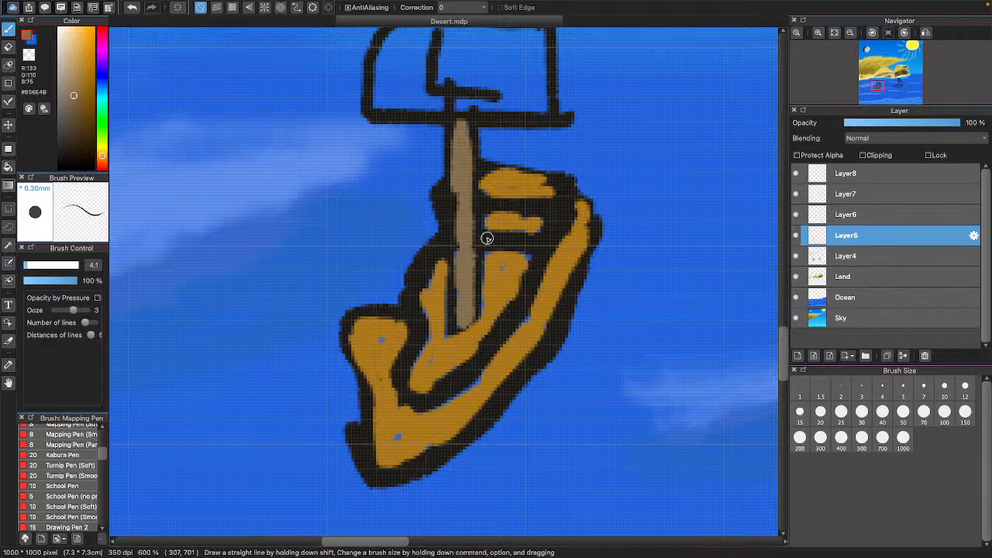
{"action": "scroll", "coordinate": [485, 205], "scroll_direction": "up", "scroll_amount": 3}
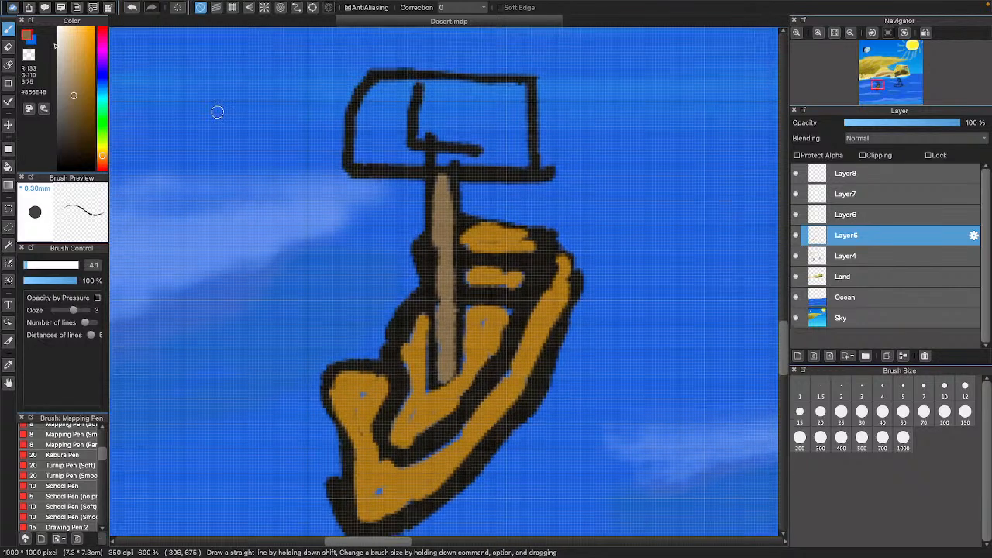
- Fill the slanted boat's sail with pale cream #F7E6CB, covering the whole area inside its black outline
{"action": "left_click", "coordinate": [61, 42]}
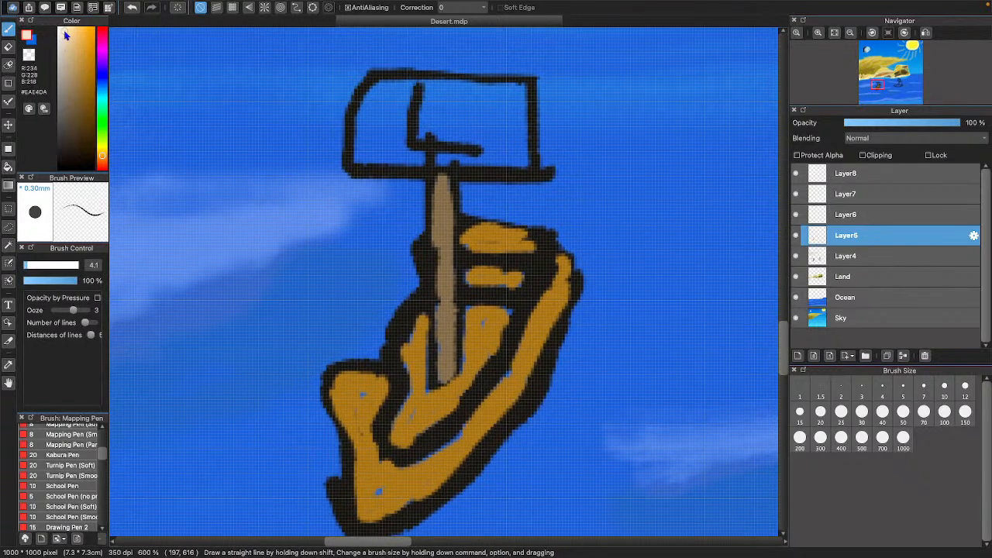
{"action": "mouse_move", "coordinate": [509, 144]}
{"action": "left_mouse_down"}
{"action": "mouse_move", "coordinate": [487, 150]}
{"action": "mouse_move", "coordinate": [500, 156]}
{"action": "mouse_move", "coordinate": [437, 158]}
{"action": "mouse_move", "coordinate": [522, 162]}
{"action": "mouse_move", "coordinate": [526, 93]}
{"action": "mouse_move", "coordinate": [382, 83]}
{"action": "mouse_move", "coordinate": [365, 93]}
{"action": "mouse_move", "coordinate": [359, 158]}
{"action": "mouse_move", "coordinate": [441, 145]}
{"action": "mouse_move", "coordinate": [482, 153]}
{"action": "mouse_move", "coordinate": [361, 156]}
{"action": "mouse_move", "coordinate": [458, 136]}
{"action": "mouse_move", "coordinate": [377, 150]}
{"action": "mouse_move", "coordinate": [396, 128]}
{"action": "mouse_move", "coordinate": [428, 127]}
{"action": "mouse_move", "coordinate": [406, 147]}
{"action": "mouse_move", "coordinate": [398, 134]}
{"action": "mouse_move", "coordinate": [427, 131]}
{"action": "mouse_move", "coordinate": [399, 135]}
{"action": "mouse_move", "coordinate": [418, 102]}
{"action": "mouse_move", "coordinate": [383, 138]}
{"action": "mouse_move", "coordinate": [381, 106]}
{"action": "mouse_move", "coordinate": [370, 148]}
{"action": "mouse_move", "coordinate": [377, 93]}
{"action": "mouse_move", "coordinate": [508, 100]}
{"action": "mouse_move", "coordinate": [395, 113]}
{"action": "mouse_move", "coordinate": [393, 98]}
{"action": "mouse_move", "coordinate": [383, 109]}
{"action": "mouse_move", "coordinate": [434, 101]}
{"action": "mouse_move", "coordinate": [473, 120]}
{"action": "mouse_move", "coordinate": [402, 120]}
{"action": "mouse_move", "coordinate": [482, 113]}
{"action": "mouse_move", "coordinate": [444, 131]}
{"action": "mouse_move", "coordinate": [442, 110]}
{"action": "mouse_move", "coordinate": [499, 107]}
{"action": "mouse_move", "coordinate": [512, 131]}
{"action": "mouse_move", "coordinate": [513, 98]}
{"action": "mouse_move", "coordinate": [496, 109]}
{"action": "mouse_move", "coordinate": [518, 143]}
{"action": "mouse_move", "coordinate": [496, 132]}
{"action": "mouse_move", "coordinate": [459, 138]}
{"action": "mouse_move", "coordinate": [515, 126]}
{"action": "mouse_move", "coordinate": [463, 94]}
{"action": "left_mouse_up"}
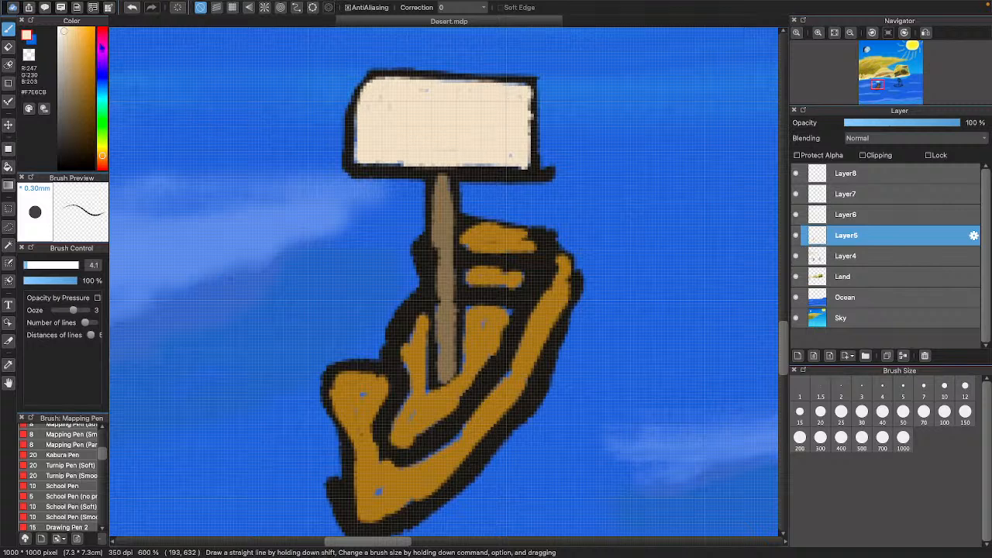
- Outline a flag-like emblem, a triangle joined to a bent bar, on the cream sail in light pink #E7ABD4 at brush size 1.9
{"action": "left_click", "coordinate": [102, 46]}
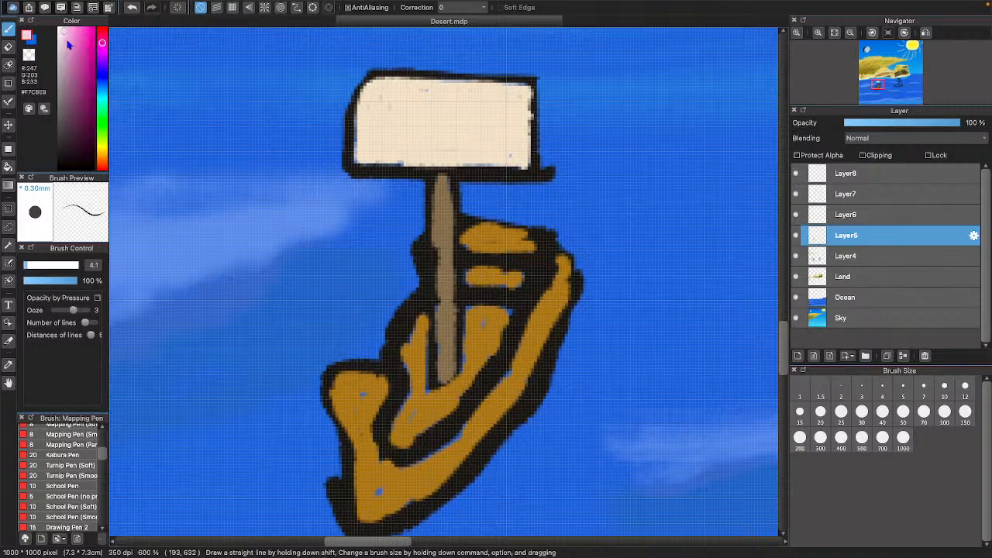
{"action": "left_click", "coordinate": [68, 45]}
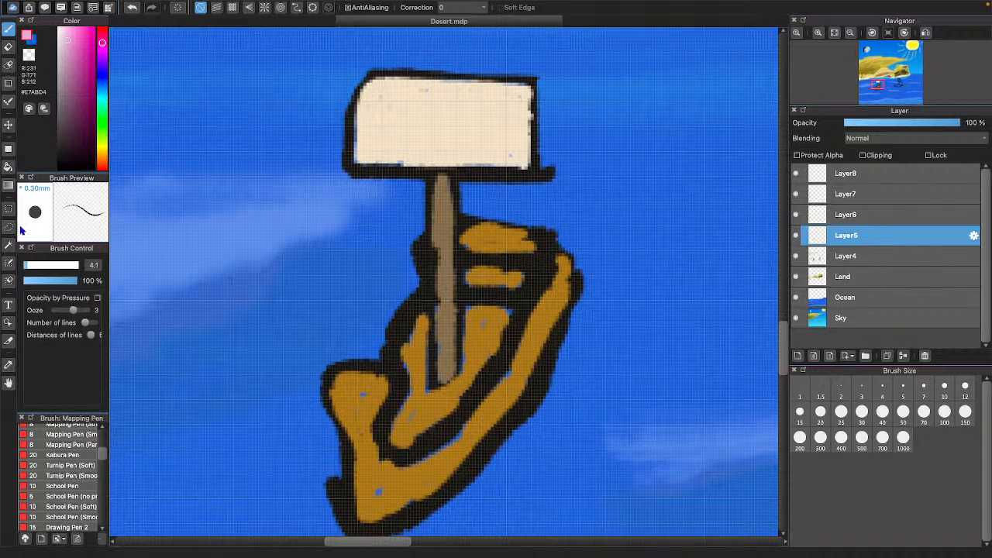
{"action": "left_click_drag", "start_coordinate": [31, 265], "coordinate": [26, 265]}
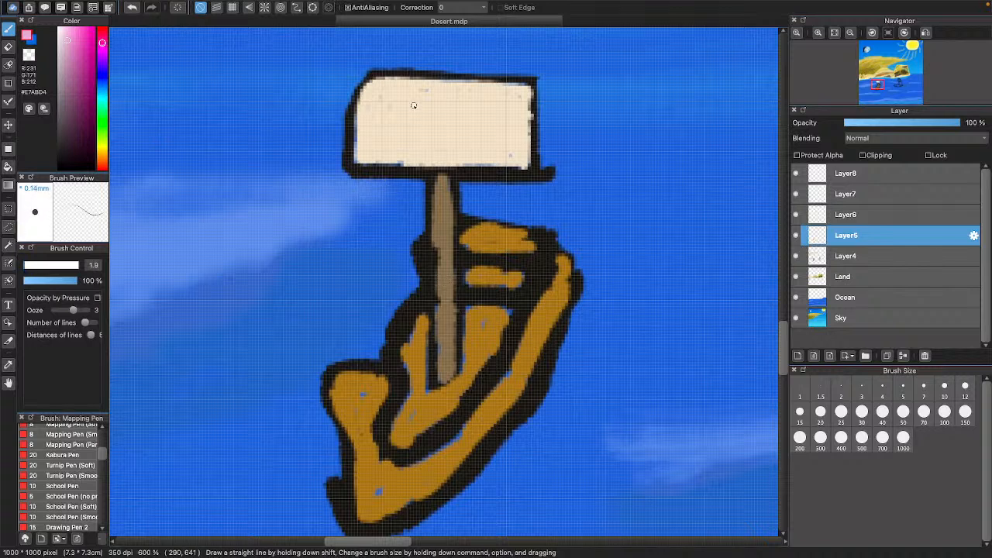
{"action": "mouse_move", "coordinate": [413, 105]}
{"action": "left_mouse_down"}
{"action": "mouse_move", "coordinate": [457, 136]}
{"action": "mouse_move", "coordinate": [488, 116]}
{"action": "left_mouse_up"}
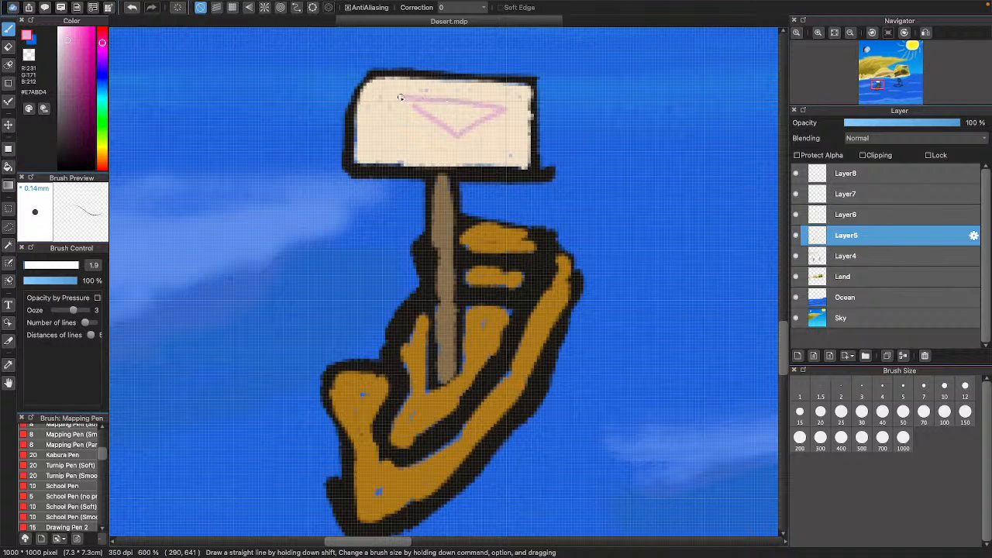
{"action": "left_click_drag", "start_coordinate": [400, 96], "coordinate": [383, 129]}
- Colour in the sail emblem, stroking dark magenta #AC408A across the triangle and filling the shape with pink #DB63B5
{"action": "left_click", "coordinate": [441, 107], "text": "alt"}
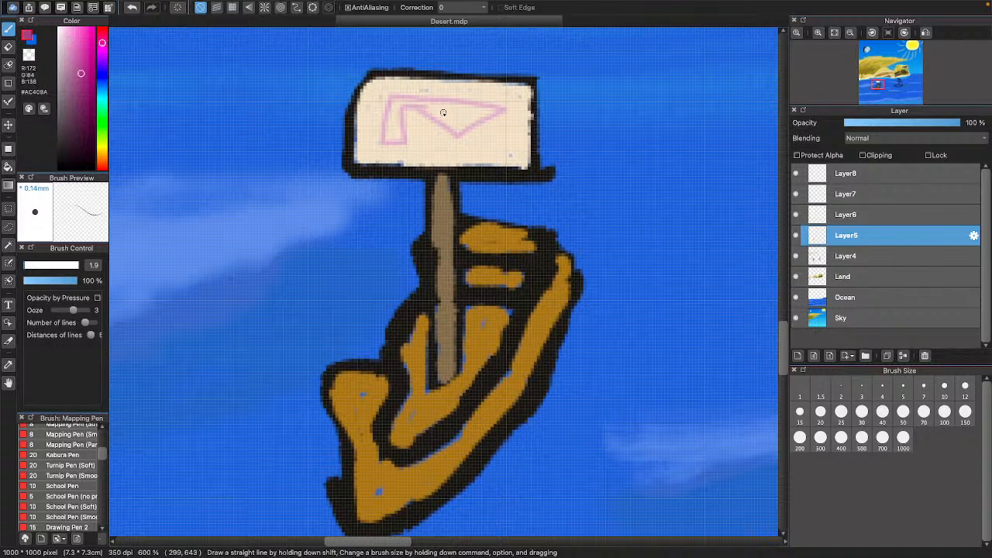
{"action": "left_click_drag", "start_coordinate": [469, 111], "coordinate": [457, 116]}
{"action": "left_click_drag", "start_coordinate": [457, 132], "coordinate": [436, 111]}
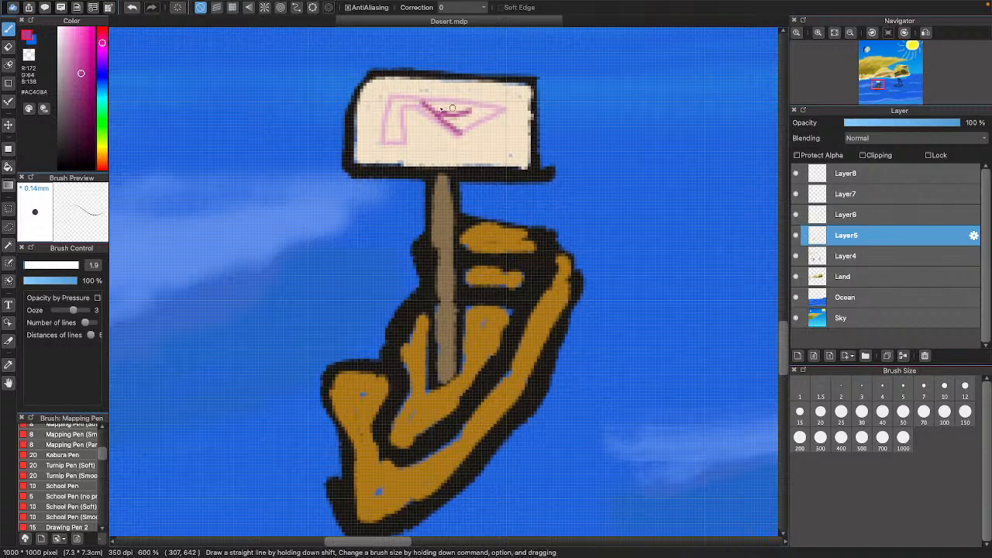
{"action": "left_click_drag", "start_coordinate": [77, 78], "coordinate": [77, 47]}
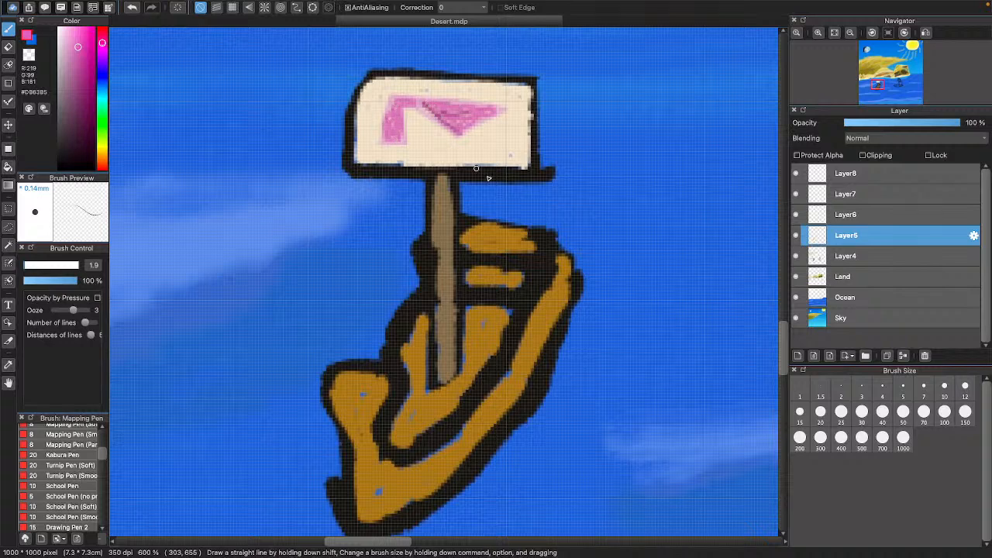
- Shade the slanted boat's curled bow with reddish brown #AB6B38, from its tip down towards the keel
{"action": "scroll", "coordinate": [471, 162], "scroll_direction": "down", "scroll_amount": 5}
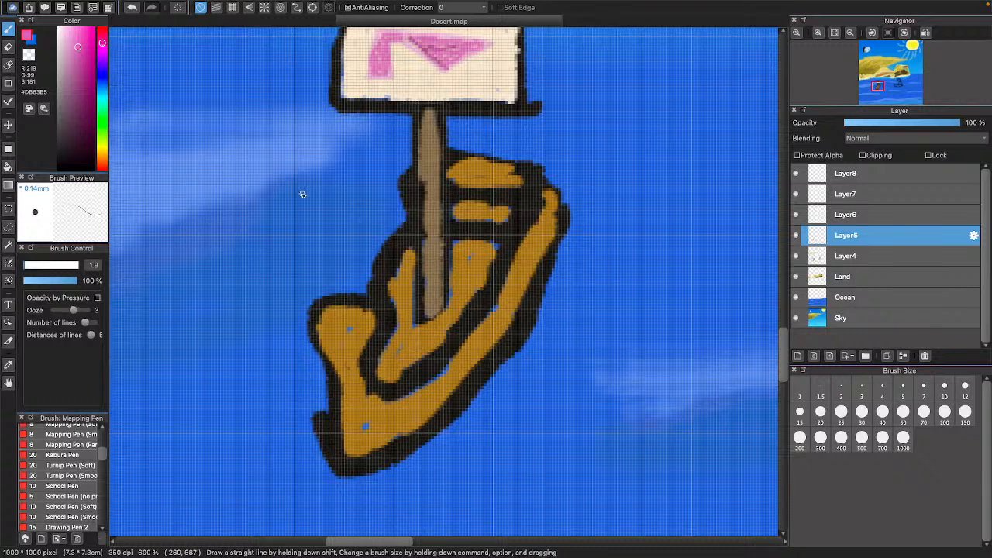
{"action": "left_click", "coordinate": [102, 161]}
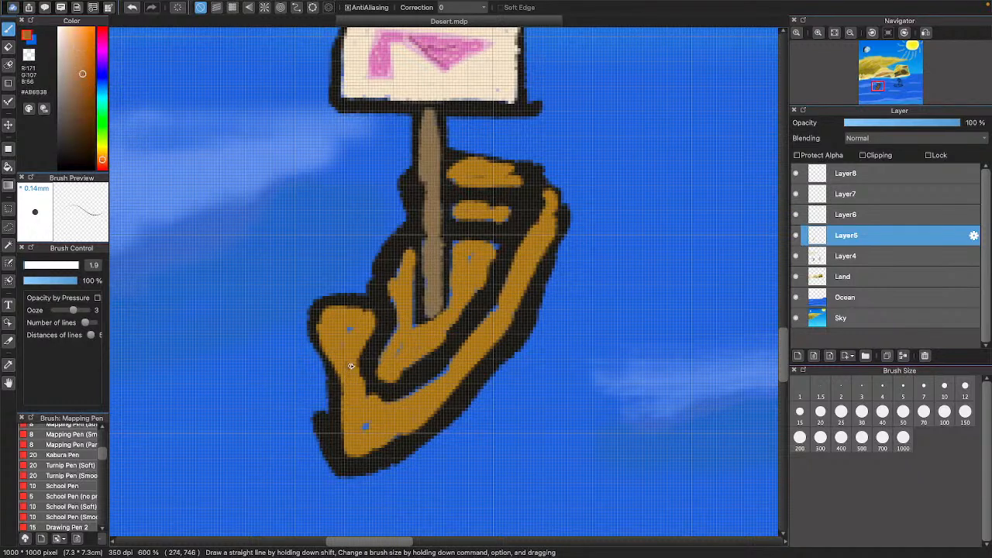
{"action": "left_click_drag", "start_coordinate": [345, 338], "coordinate": [344, 363]}
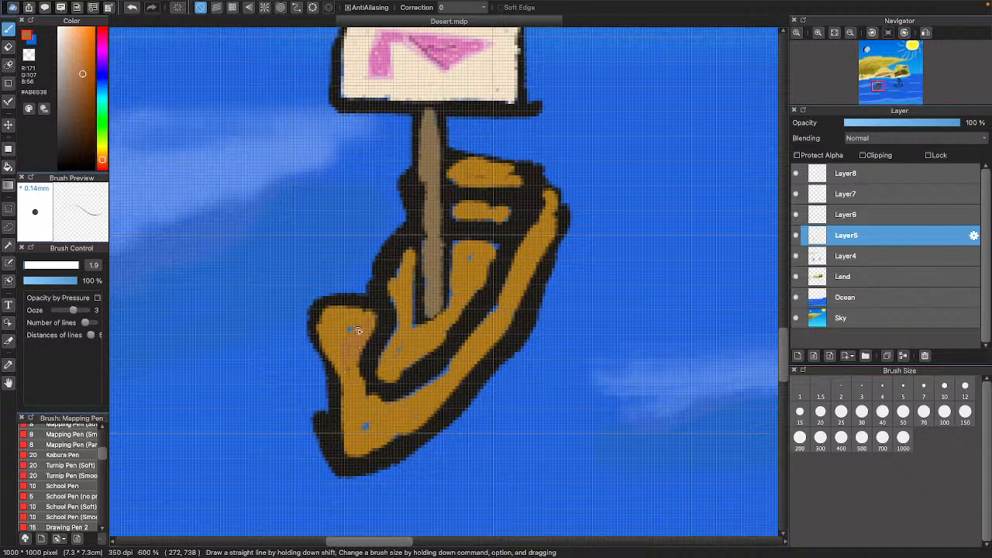
{"action": "mouse_move", "coordinate": [349, 367]}
{"action": "left_mouse_down"}
{"action": "mouse_move", "coordinate": [360, 338]}
{"action": "mouse_move", "coordinate": [339, 361]}
{"action": "mouse_move", "coordinate": [327, 320]}
{"action": "left_mouse_up"}
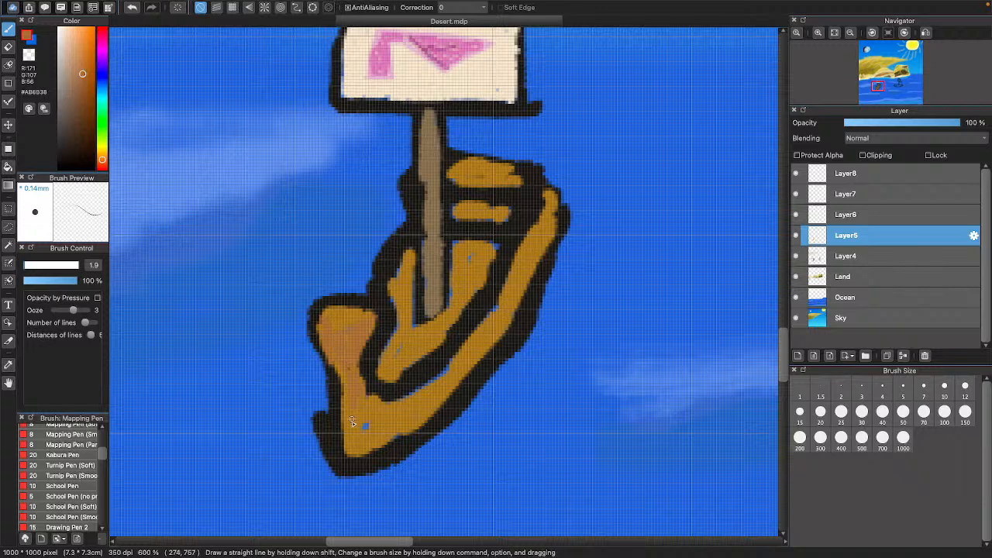
- Switch to the Oil Paint(Dry) brush at size 5 and 20% opacity, and shade the mast with dark brown #6F5641
{"action": "scroll", "coordinate": [82, 480], "scroll_direction": "down", "scroll_amount": 10}
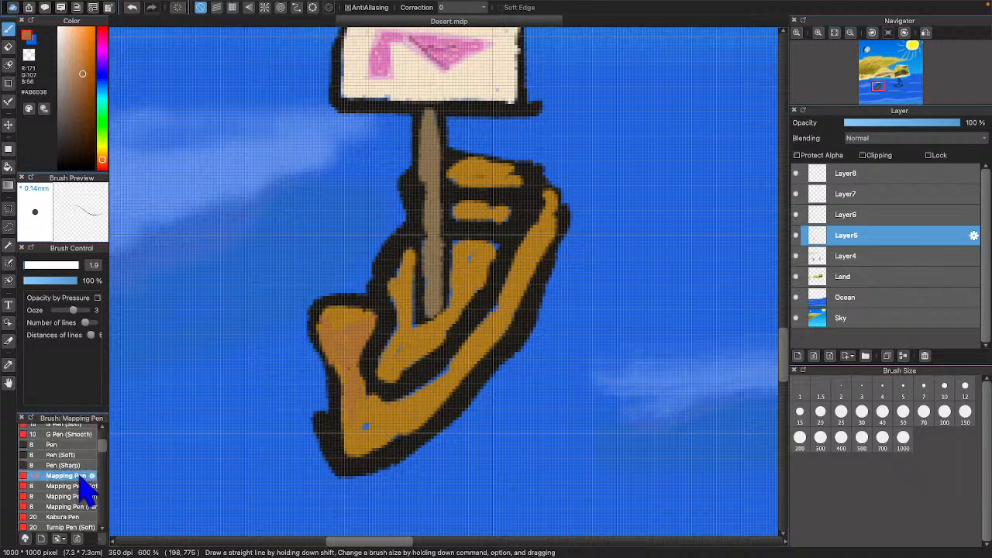
{"action": "scroll", "coordinate": [82, 462], "scroll_direction": "down", "scroll_amount": 8}
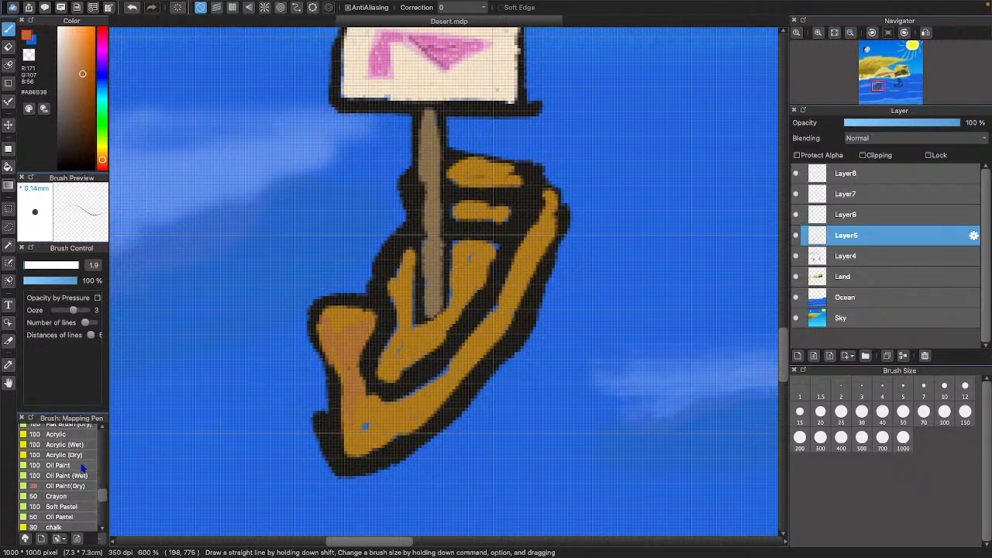
{"action": "left_click", "coordinate": [70, 487]}
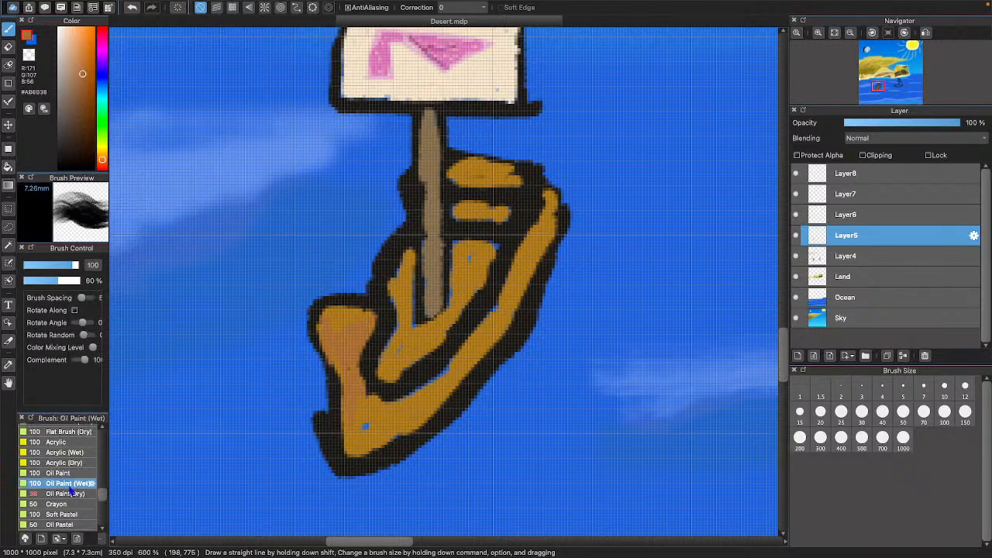
{"action": "left_click", "coordinate": [74, 493]}
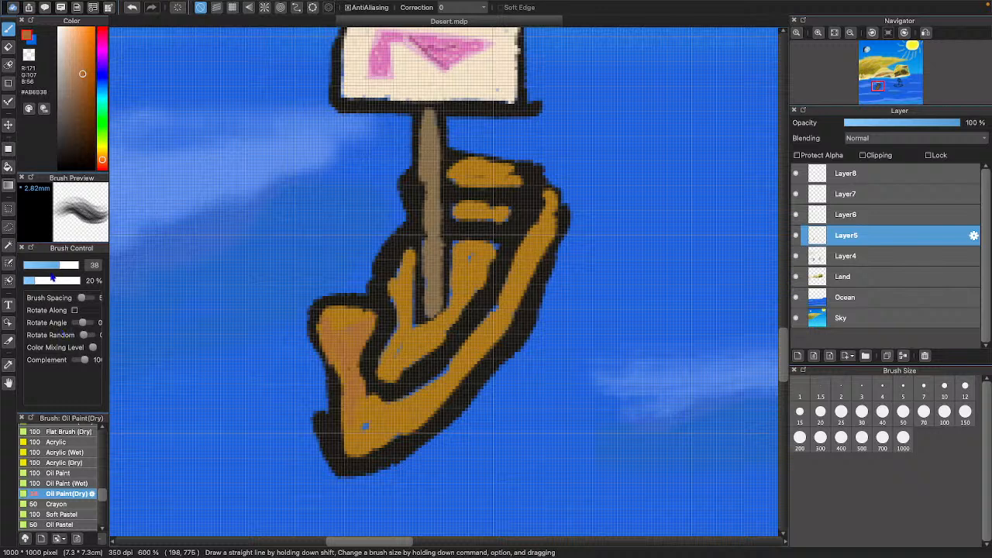
{"action": "left_click_drag", "start_coordinate": [53, 266], "coordinate": [28, 275]}
{"action": "left_click", "coordinate": [79, 112]}
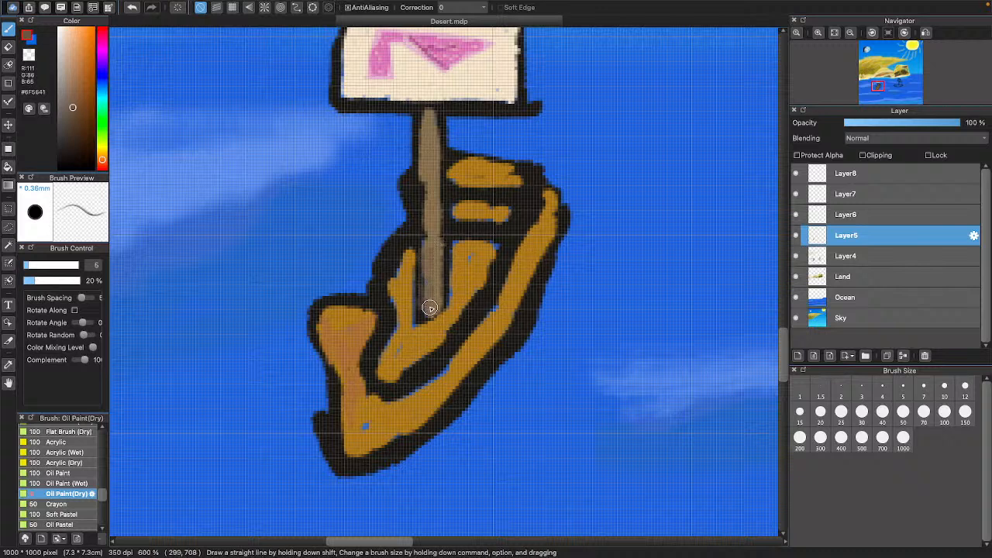
{"action": "mouse_move", "coordinate": [430, 308]}
{"action": "left_mouse_down"}
{"action": "mouse_move", "coordinate": [436, 203]}
{"action": "mouse_move", "coordinate": [431, 231]}
{"action": "mouse_move", "coordinate": [426, 144]}
{"action": "mouse_move", "coordinate": [431, 185]}
{"action": "left_mouse_up"}
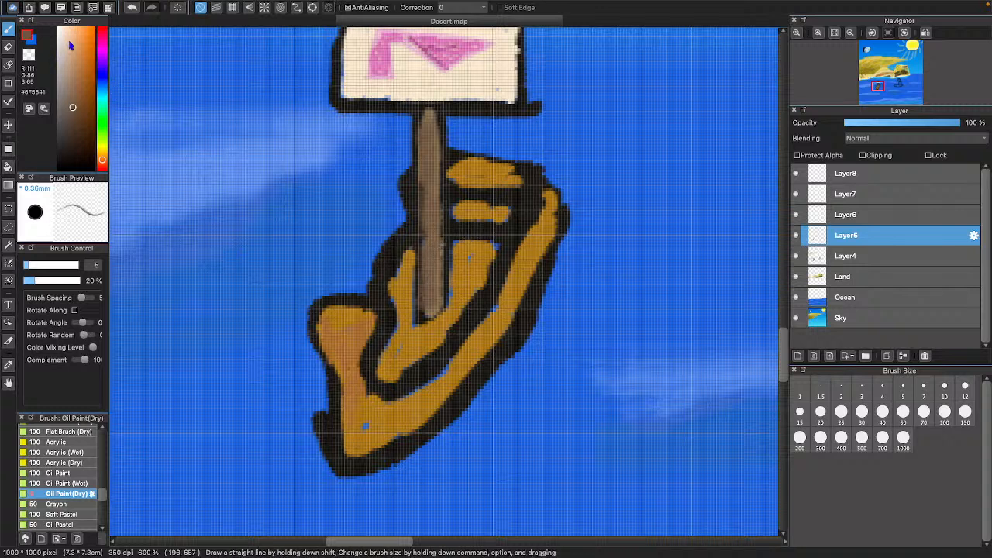
- Shade the hull's outer side with dark brown #6F5641, and blend lighter brown #AE784C along its length and upper rim
{"action": "mouse_move", "coordinate": [364, 414]}
{"action": "left_mouse_down"}
{"action": "mouse_move", "coordinate": [400, 421]}
{"action": "mouse_move", "coordinate": [390, 422]}
{"action": "mouse_move", "coordinate": [425, 412]}
{"action": "mouse_move", "coordinate": [454, 385]}
{"action": "mouse_move", "coordinate": [526, 308]}
{"action": "mouse_move", "coordinate": [555, 204]}
{"action": "mouse_move", "coordinate": [537, 236]}
{"action": "left_mouse_up"}
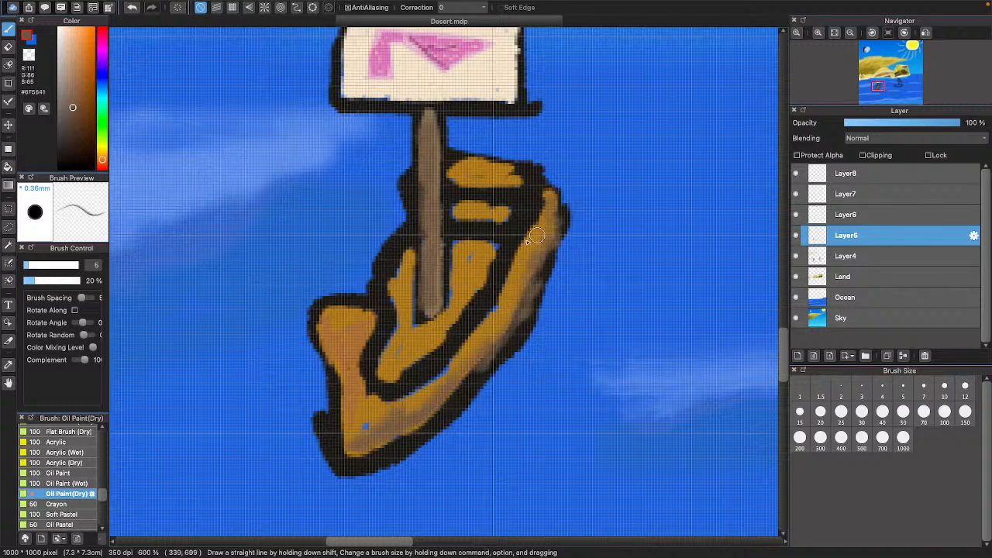
{"action": "left_click", "coordinate": [78, 82]}
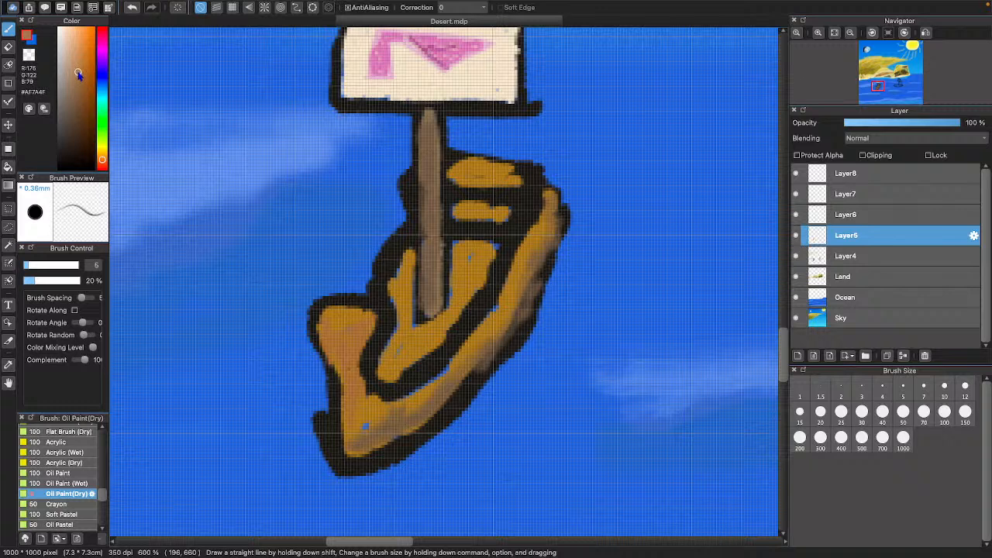
{"action": "left_click", "coordinate": [78, 72]}
{"action": "left_click_drag", "start_coordinate": [556, 220], "coordinate": [520, 280]}
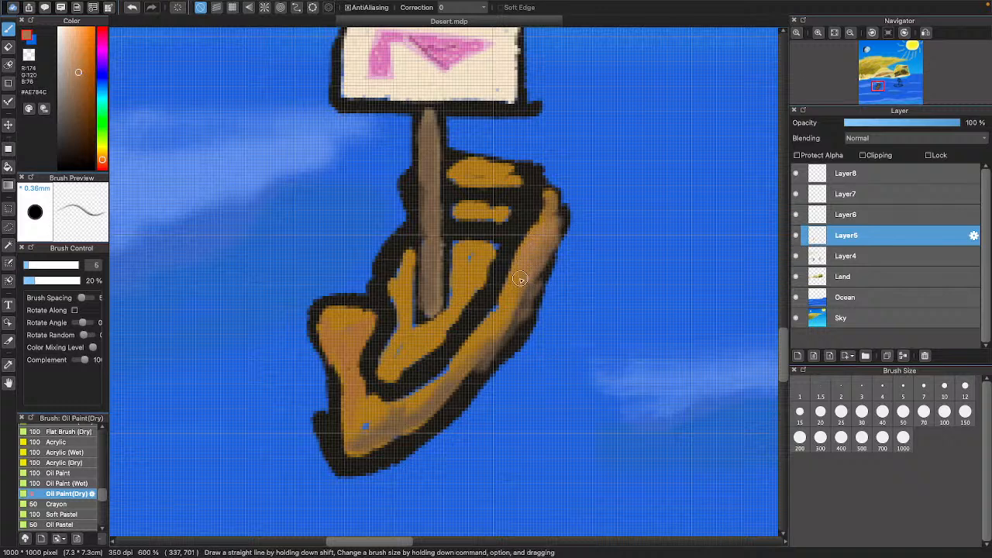
{"action": "mouse_move", "coordinate": [500, 324]}
{"action": "left_mouse_down"}
{"action": "mouse_move", "coordinate": [436, 365]}
{"action": "mouse_move", "coordinate": [426, 392]}
{"action": "mouse_move", "coordinate": [398, 409]}
{"action": "left_mouse_up"}
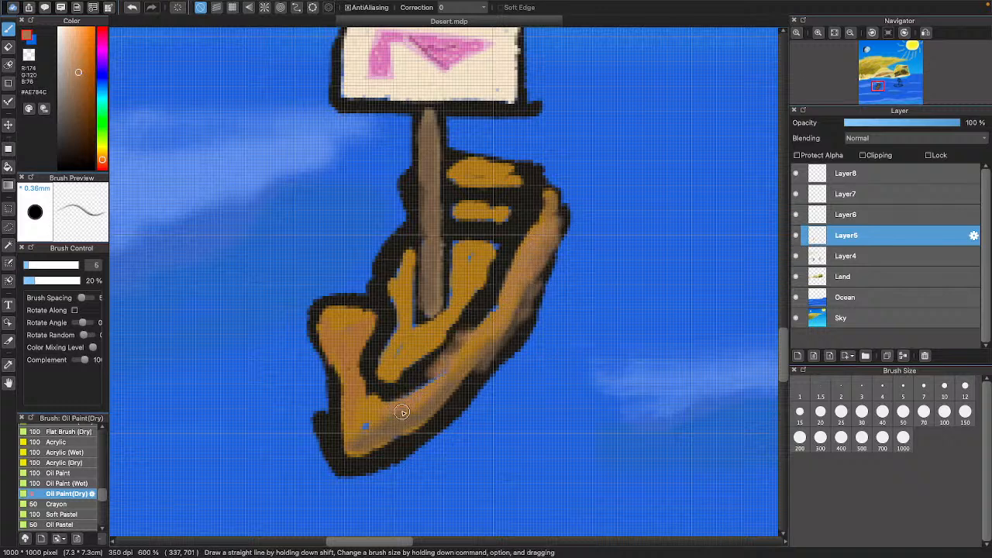
{"action": "mouse_move", "coordinate": [458, 331]}
{"action": "left_mouse_down"}
{"action": "mouse_move", "coordinate": [488, 338]}
{"action": "mouse_move", "coordinate": [500, 319]}
{"action": "left_mouse_up"}
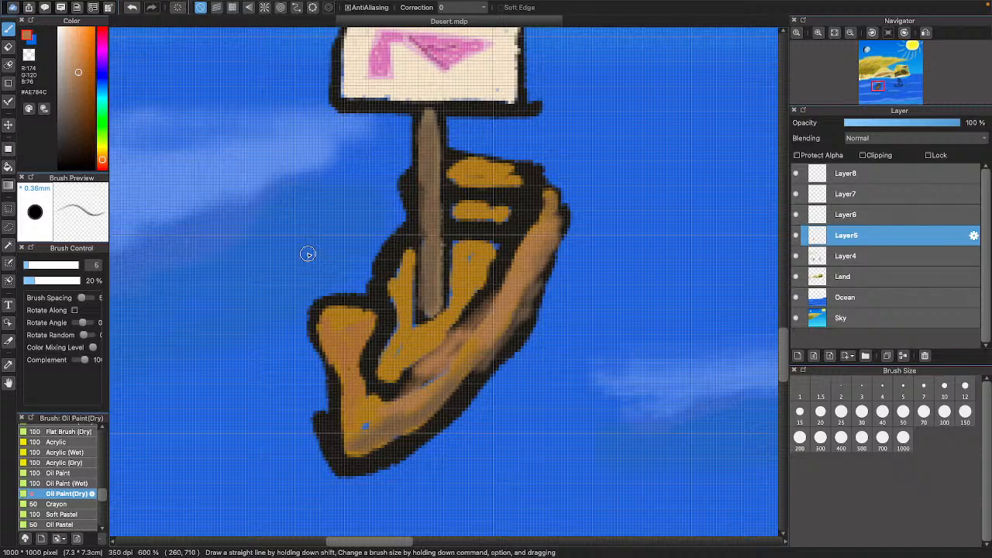
- Paint the inside of the hull around the mast bright orange #F09041, raising the brush opacity to 49%
{"action": "left_click_drag", "start_coordinate": [86, 50], "coordinate": [84, 35]}
{"action": "left_click_drag", "start_coordinate": [458, 289], "coordinate": [474, 250]}
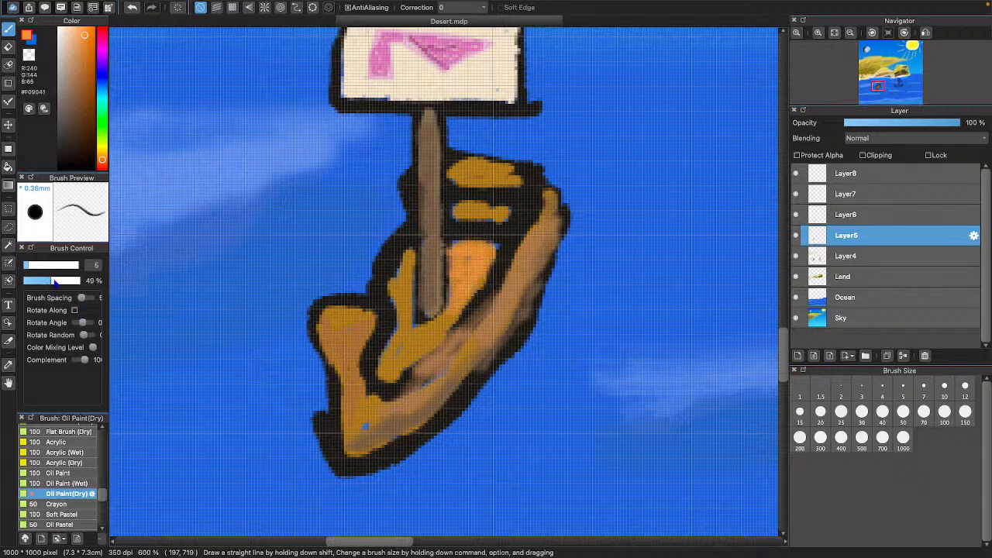
{"action": "mouse_move", "coordinate": [454, 295]}
{"action": "left_mouse_down"}
{"action": "mouse_move", "coordinate": [456, 250]}
{"action": "mouse_move", "coordinate": [492, 252]}
{"action": "mouse_move", "coordinate": [451, 308]}
{"action": "mouse_move", "coordinate": [421, 327]}
{"action": "mouse_move", "coordinate": [438, 316]}
{"action": "mouse_move", "coordinate": [434, 339]}
{"action": "mouse_move", "coordinate": [395, 354]}
{"action": "mouse_move", "coordinate": [383, 371]}
{"action": "mouse_move", "coordinate": [429, 343]}
{"action": "mouse_move", "coordinate": [403, 310]}
{"action": "mouse_move", "coordinate": [398, 278]}
{"action": "mouse_move", "coordinate": [393, 365]}
{"action": "mouse_move", "coordinate": [402, 252]}
{"action": "left_mouse_up"}
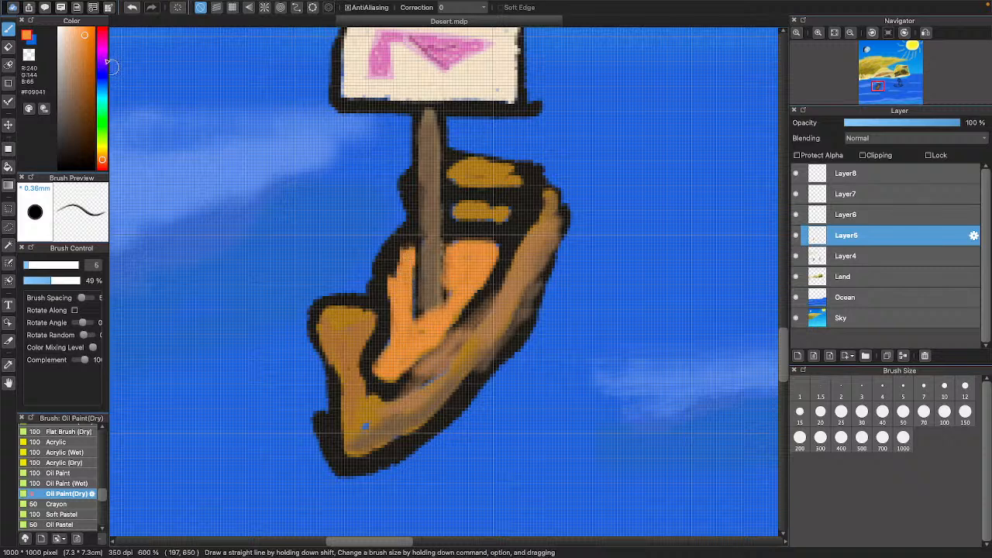
- Paint dark brown #4E4136 plank lines across the orange hull interior on both sides of the mast, at brush size 3.7
{"action": "left_click_drag", "start_coordinate": [71, 100], "coordinate": [68, 127]}
{"action": "left_click_drag", "start_coordinate": [31, 265], "coordinate": [28, 265]}
{"action": "mouse_move", "coordinate": [443, 257]}
{"action": "left_mouse_down"}
{"action": "mouse_move", "coordinate": [491, 265]}
{"action": "mouse_move", "coordinate": [441, 278]}
{"action": "mouse_move", "coordinate": [477, 292]}
{"action": "mouse_move", "coordinate": [446, 313]}
{"action": "left_mouse_up"}
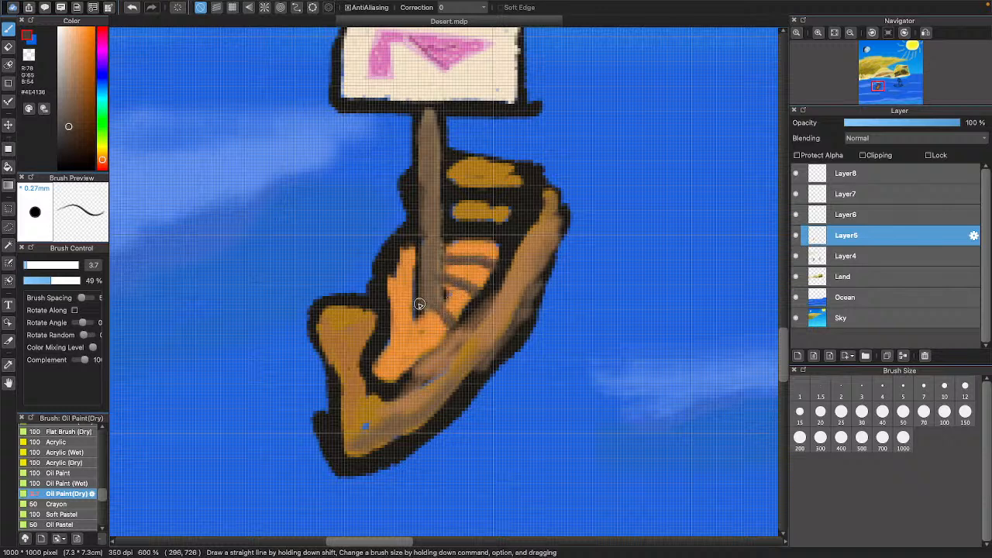
{"action": "left_click_drag", "start_coordinate": [416, 282], "coordinate": [384, 277]}
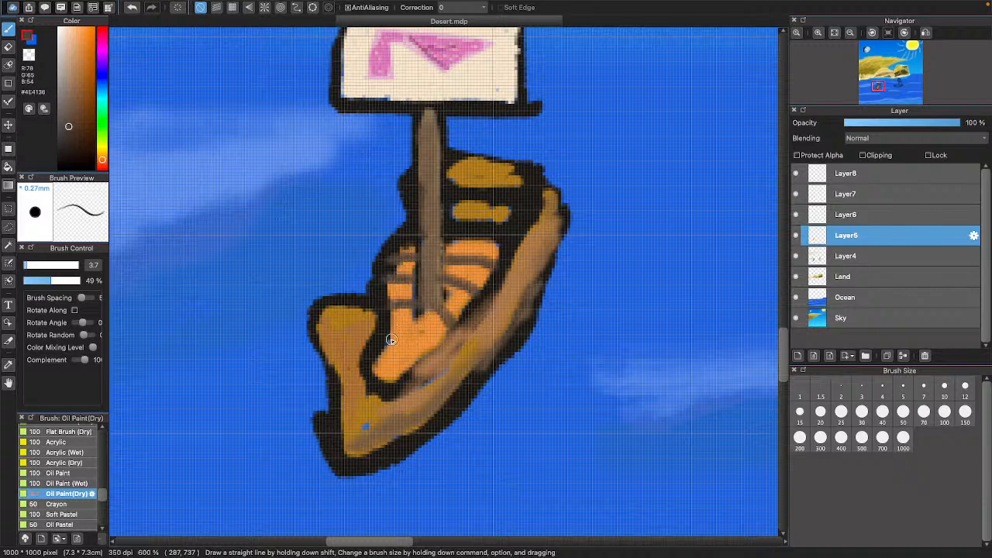
{"action": "left_click_drag", "start_coordinate": [388, 336], "coordinate": [428, 357]}
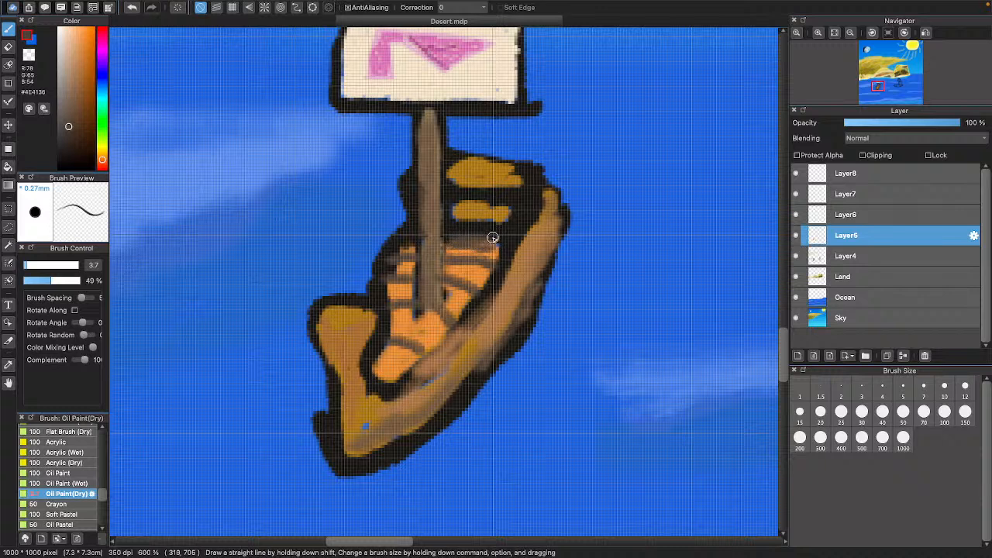
- Dab light brown #B28866 on the stern's lower panel and paint the frame around the upper panel olive-yellow #B9AC3C
{"action": "left_click", "coordinate": [73, 69]}
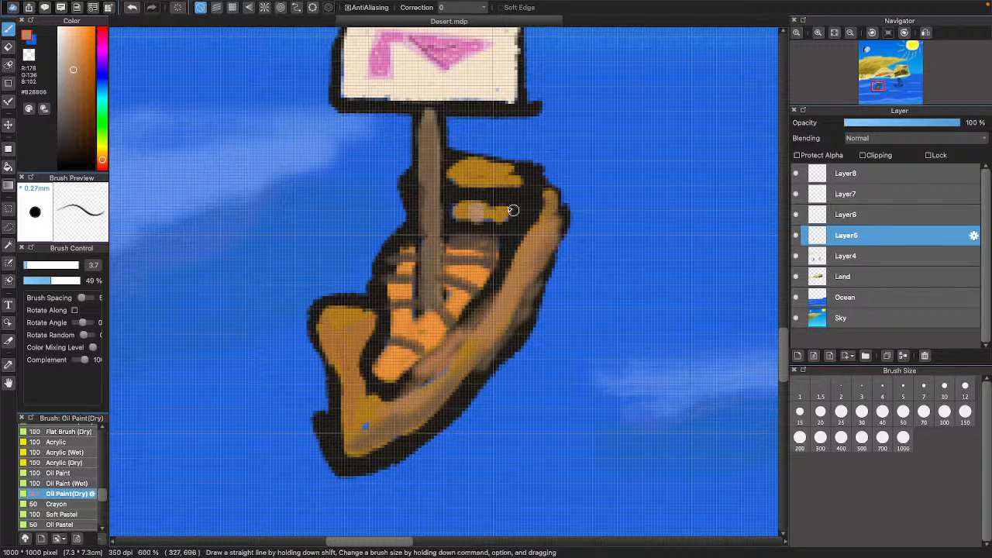
{"action": "left_click", "coordinate": [89, 55]}
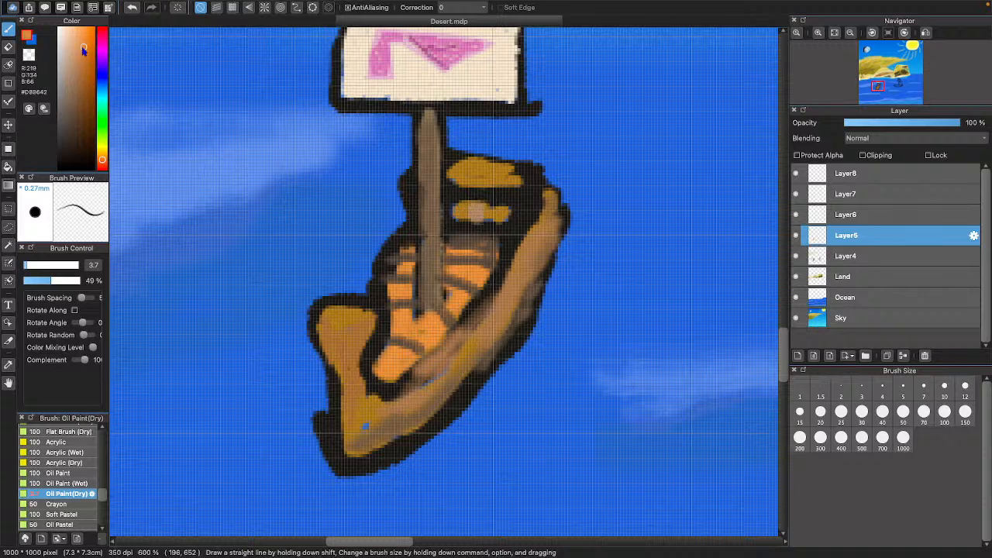
{"action": "left_click_drag", "start_coordinate": [83, 51], "coordinate": [73, 48]}
{"action": "left_click", "coordinate": [102, 149]}
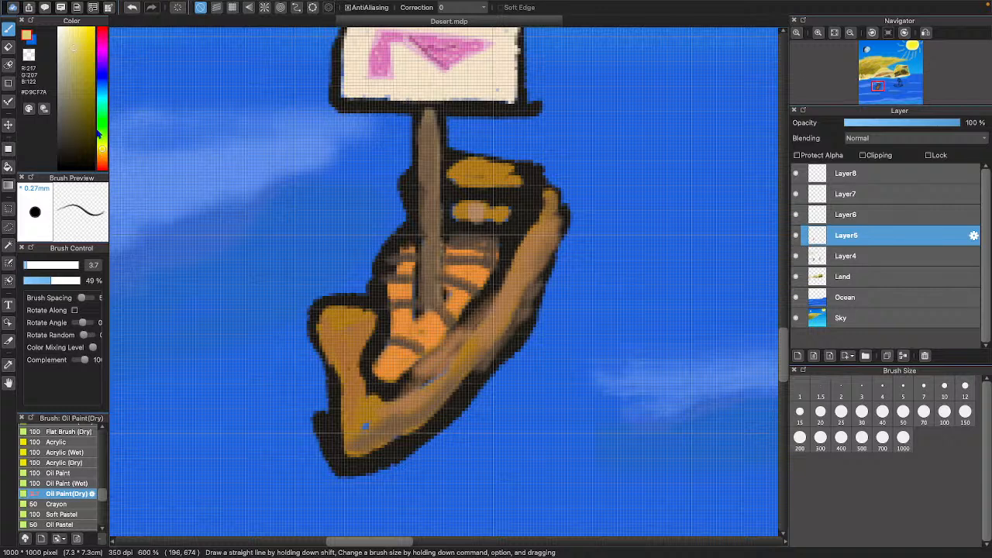
{"action": "left_click", "coordinate": [83, 67]}
{"action": "mouse_move", "coordinate": [520, 199]}
{"action": "left_mouse_down"}
{"action": "mouse_move", "coordinate": [520, 232]}
{"action": "mouse_move", "coordinate": [519, 193]}
{"action": "mouse_move", "coordinate": [531, 182]}
{"action": "mouse_move", "coordinate": [531, 211]}
{"action": "left_mouse_up"}
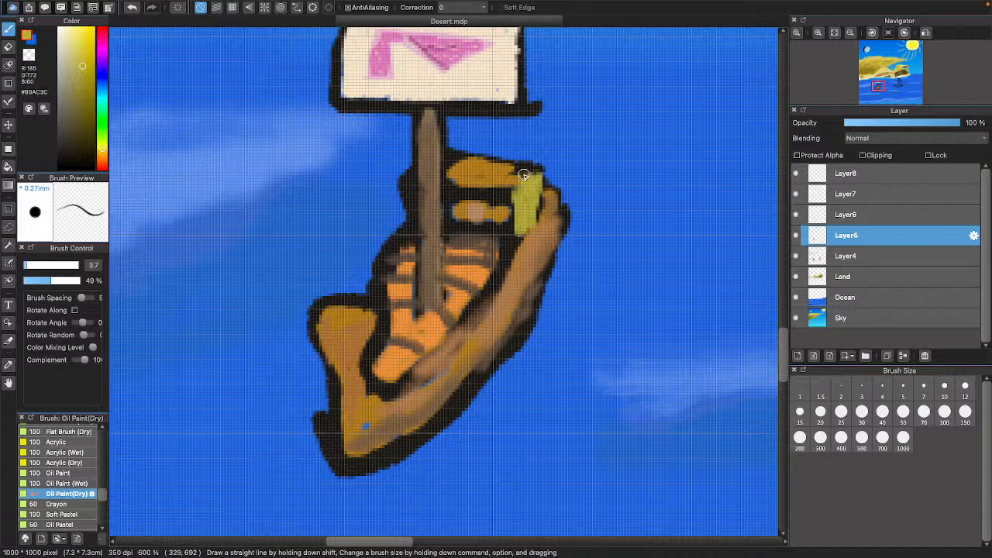
{"action": "left_click_drag", "start_coordinate": [529, 171], "coordinate": [488, 192]}
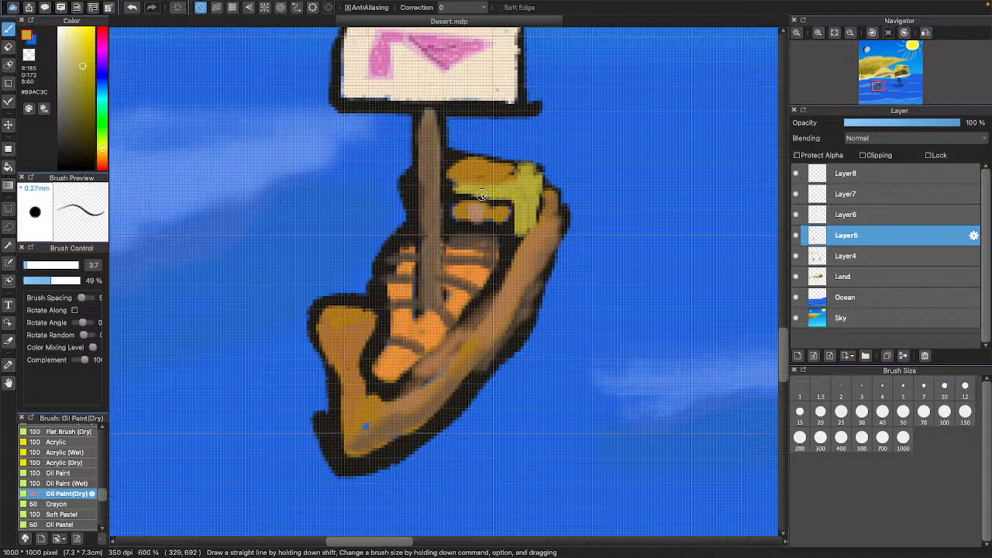
{"action": "left_click_drag", "start_coordinate": [449, 155], "coordinate": [524, 167]}
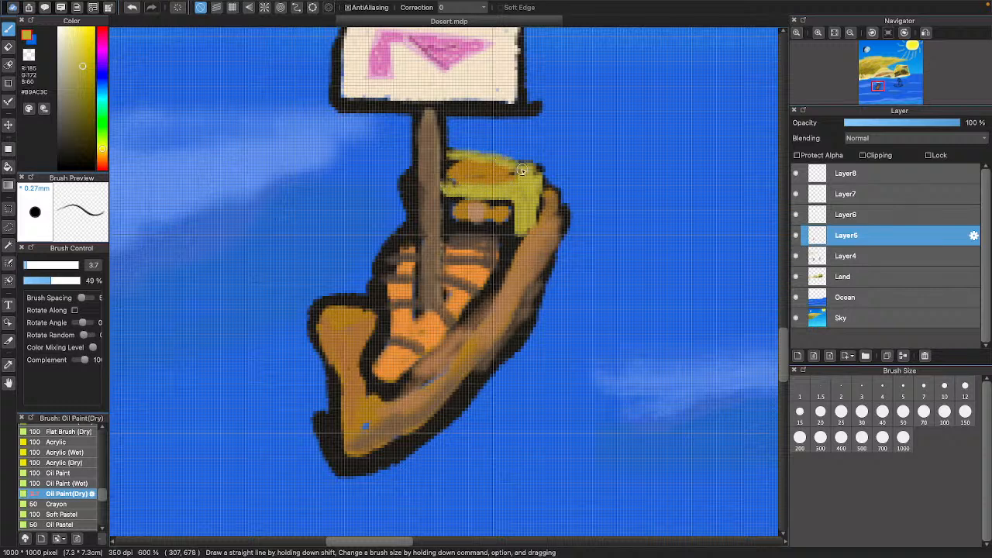
- Extend the stern's olive-yellow #B9AC3C frame to both sides of the mast and paint a dark olive #746C28 patch beneath it
{"action": "mouse_move", "coordinate": [451, 155]}
{"action": "left_mouse_down"}
{"action": "mouse_move", "coordinate": [411, 171]}
{"action": "mouse_move", "coordinate": [411, 210]}
{"action": "mouse_move", "coordinate": [403, 182]}
{"action": "mouse_move", "coordinate": [413, 206]}
{"action": "mouse_move", "coordinate": [413, 166]}
{"action": "mouse_move", "coordinate": [418, 214]}
{"action": "mouse_move", "coordinate": [510, 228]}
{"action": "mouse_move", "coordinate": [503, 227]}
{"action": "mouse_move", "coordinate": [506, 257]}
{"action": "left_mouse_up"}
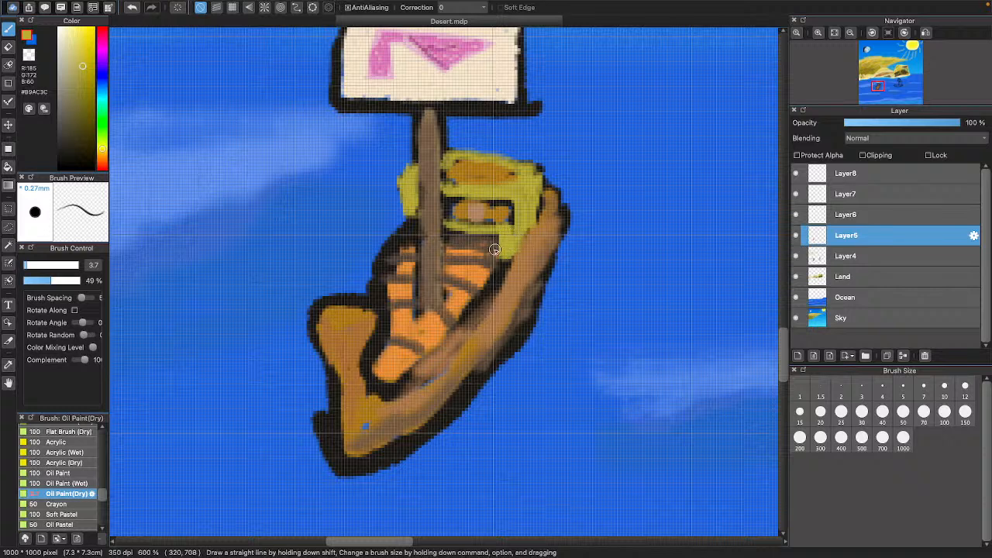
{"action": "left_click", "coordinate": [399, 214], "text": "alt"}
{"action": "left_click_drag", "start_coordinate": [452, 234], "coordinate": [502, 246]}
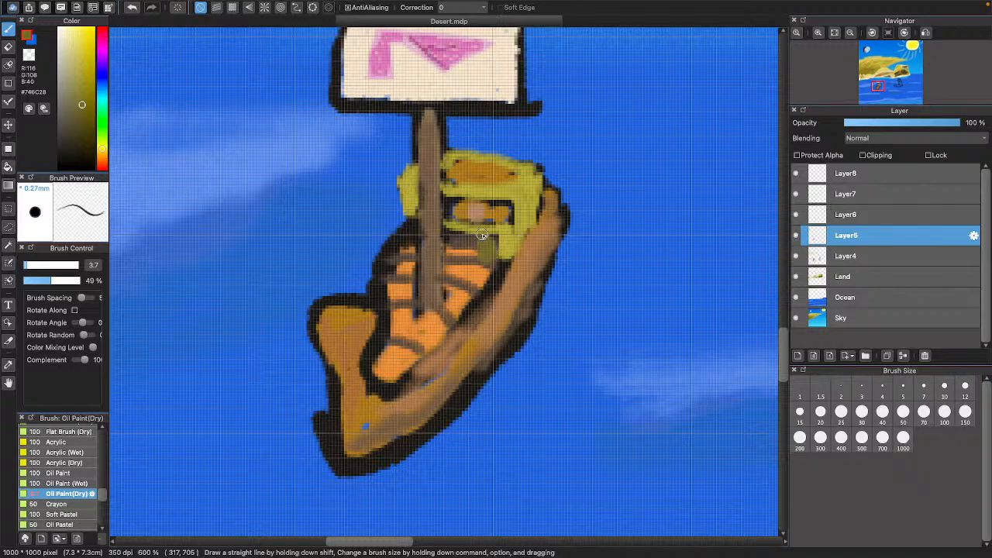
{"action": "scroll", "coordinate": [341, 235], "scroll_direction": "right", "scroll_amount": 10}
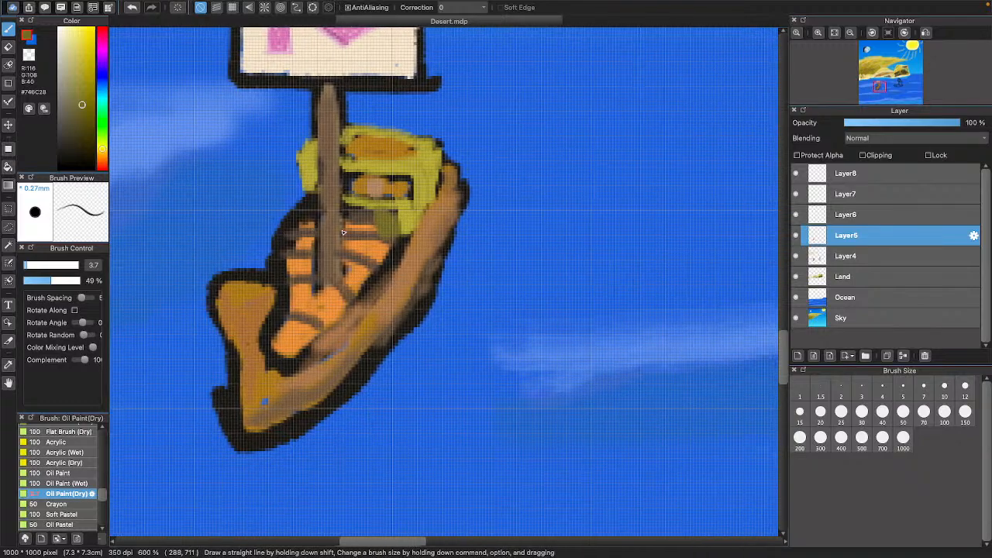
{"action": "scroll", "coordinate": [345, 235], "scroll_direction": "left", "scroll_amount": 6}
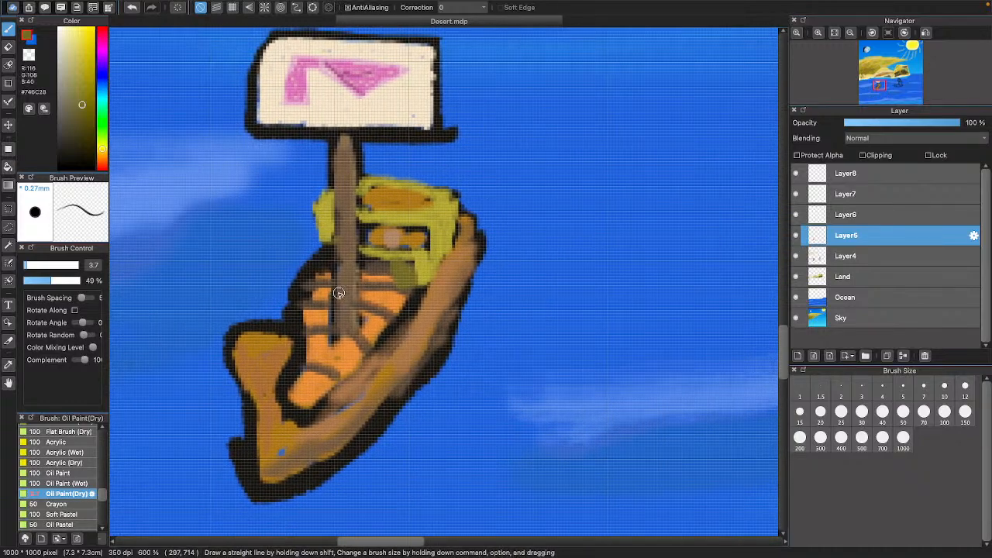
{"action": "scroll", "coordinate": [339, 293], "scroll_direction": "left", "scroll_amount": 4}
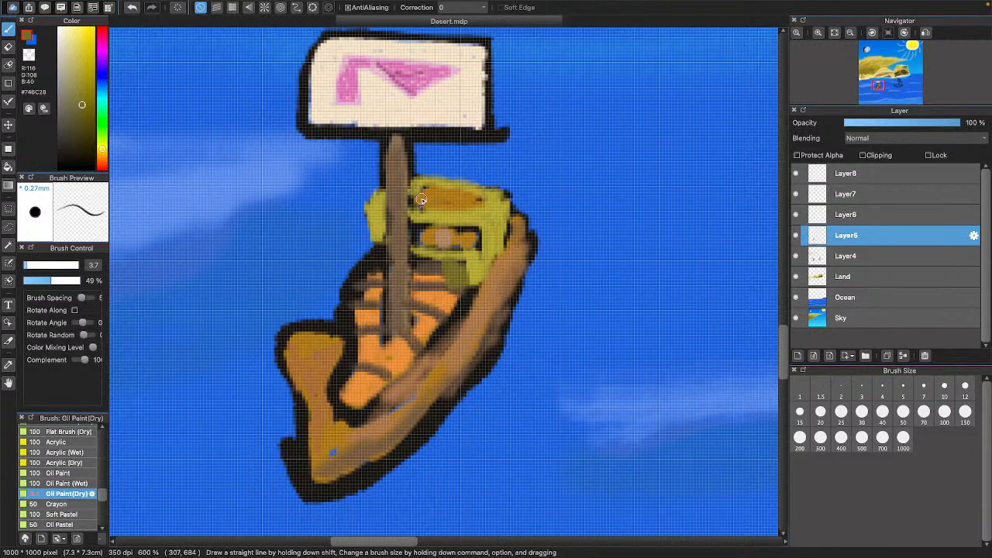
{"action": "scroll", "coordinate": [421, 200], "scroll_direction": "up", "scroll_amount": 5}
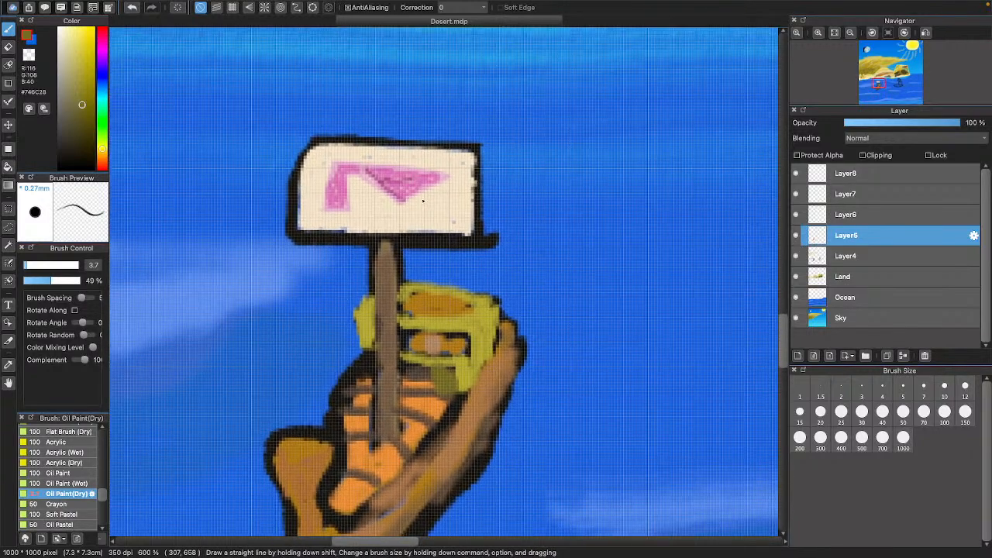
{"action": "scroll", "coordinate": [388, 155], "scroll_direction": "left", "scroll_amount": 8}
{"action": "scroll", "coordinate": [387, 155], "scroll_direction": "down", "scroll_amount": 6}
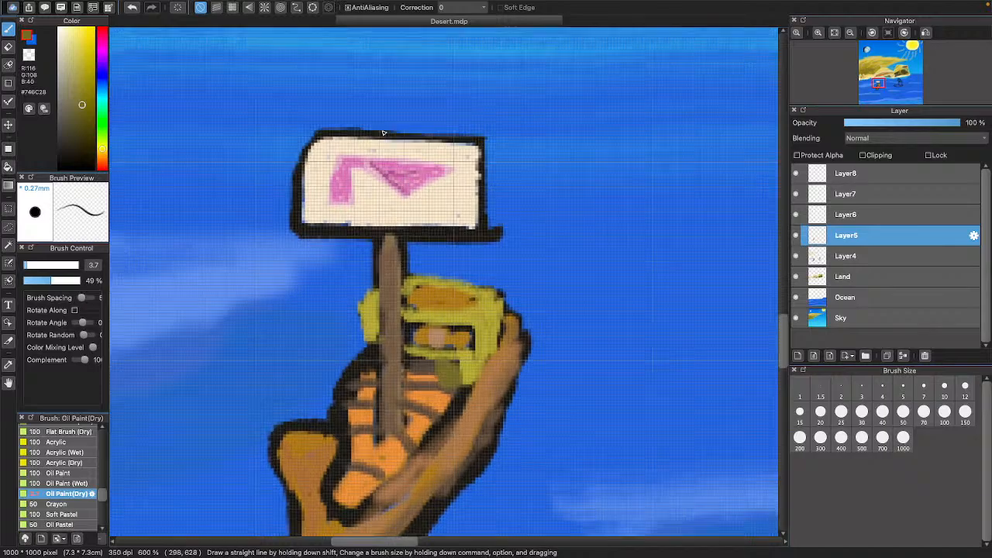
- Fill the hull of the second sailing boat with khaki #BDB46C inside its black outline
{"action": "scroll", "coordinate": [383, 133], "scroll_direction": "right", "scroll_amount": 10}
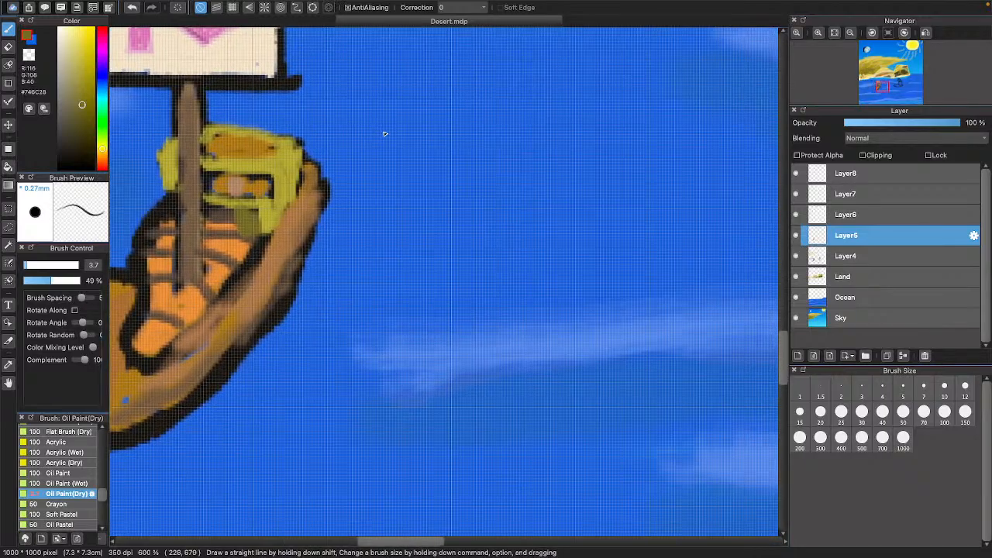
{"action": "scroll", "coordinate": [383, 133], "scroll_direction": "up", "scroll_amount": 3}
{"action": "scroll", "coordinate": [384, 133], "scroll_direction": "right", "scroll_amount": 20}
{"action": "scroll", "coordinate": [383, 133], "scroll_direction": "up", "scroll_amount": 5}
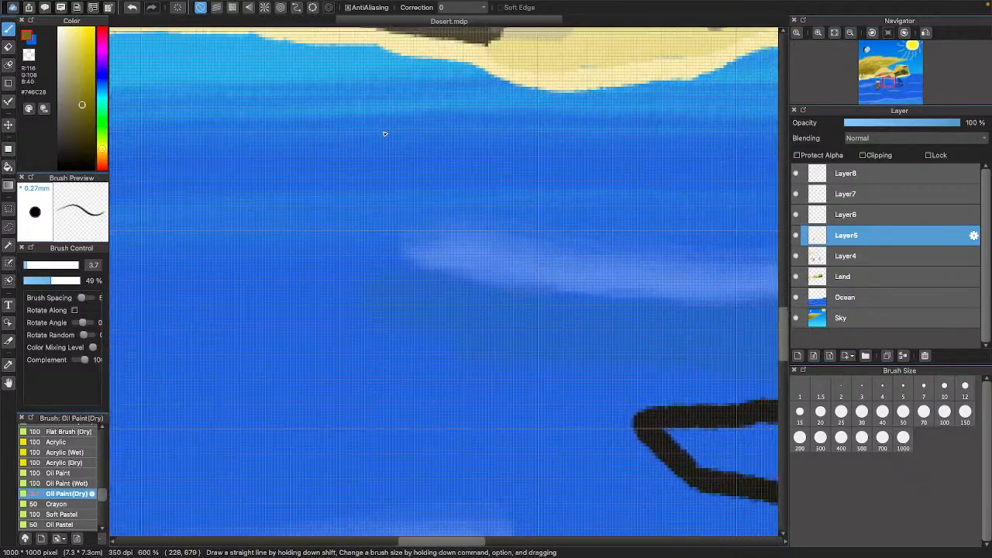
{"action": "scroll", "coordinate": [392, 136], "scroll_direction": "down", "scroll_amount": 3}
{"action": "scroll", "coordinate": [393, 136], "scroll_direction": "left", "scroll_amount": 2}
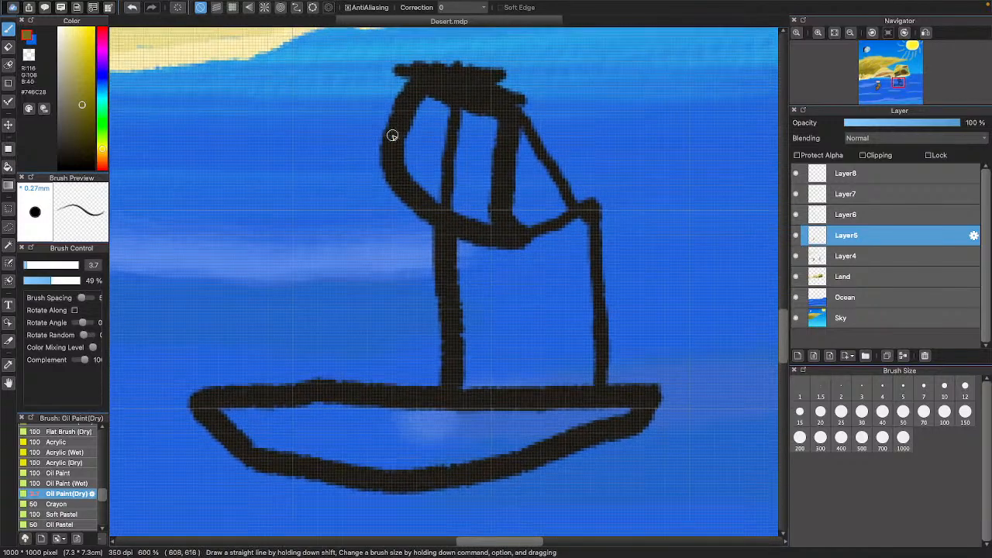
{"action": "scroll", "coordinate": [389, 136], "scroll_direction": "left", "scroll_amount": 1}
{"action": "scroll", "coordinate": [389, 136], "scroll_direction": "up", "scroll_amount": 1}
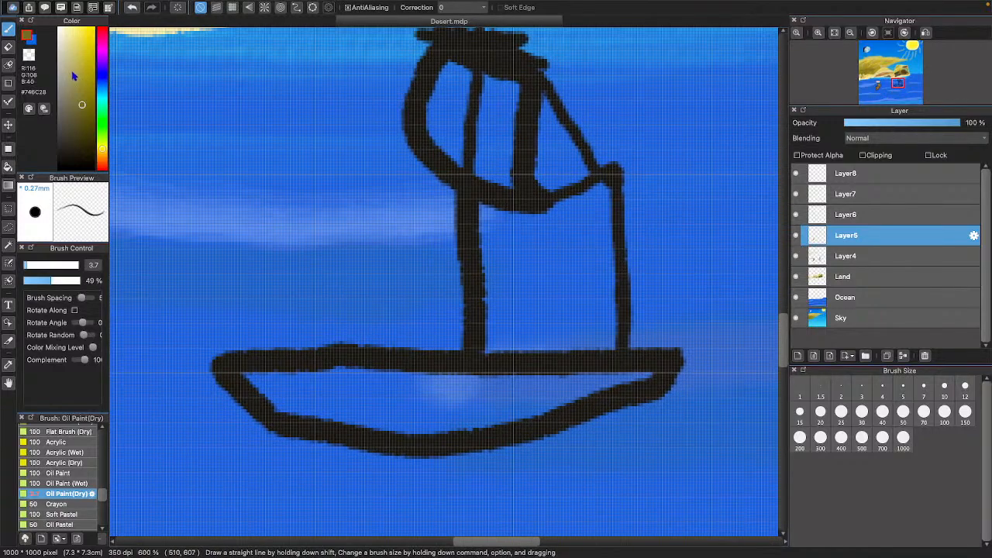
{"action": "left_click_drag", "start_coordinate": [73, 77], "coordinate": [74, 69]}
{"action": "mouse_move", "coordinate": [461, 399]}
{"action": "left_mouse_down"}
{"action": "mouse_move", "coordinate": [529, 390]}
{"action": "mouse_move", "coordinate": [379, 389]}
{"action": "mouse_move", "coordinate": [630, 375]}
{"action": "mouse_move", "coordinate": [543, 395]}
{"action": "mouse_move", "coordinate": [605, 380]}
{"action": "mouse_move", "coordinate": [247, 378]}
{"action": "mouse_move", "coordinate": [281, 410]}
{"action": "mouse_move", "coordinate": [430, 423]}
{"action": "mouse_move", "coordinate": [338, 420]}
{"action": "mouse_move", "coordinate": [356, 430]}
{"action": "mouse_move", "coordinate": [464, 436]}
{"action": "mouse_move", "coordinate": [493, 421]}
{"action": "mouse_move", "coordinate": [387, 427]}
{"action": "mouse_move", "coordinate": [456, 426]}
{"action": "mouse_move", "coordinate": [583, 386]}
{"action": "mouse_move", "coordinate": [456, 422]}
{"action": "mouse_move", "coordinate": [571, 399]}
{"action": "mouse_move", "coordinate": [530, 416]}
{"action": "mouse_move", "coordinate": [651, 381]}
{"action": "mouse_move", "coordinate": [537, 404]}
{"action": "mouse_move", "coordinate": [606, 382]}
{"action": "mouse_move", "coordinate": [346, 394]}
{"action": "mouse_move", "coordinate": [455, 406]}
{"action": "mouse_move", "coordinate": [573, 397]}
{"action": "left_mouse_up"}
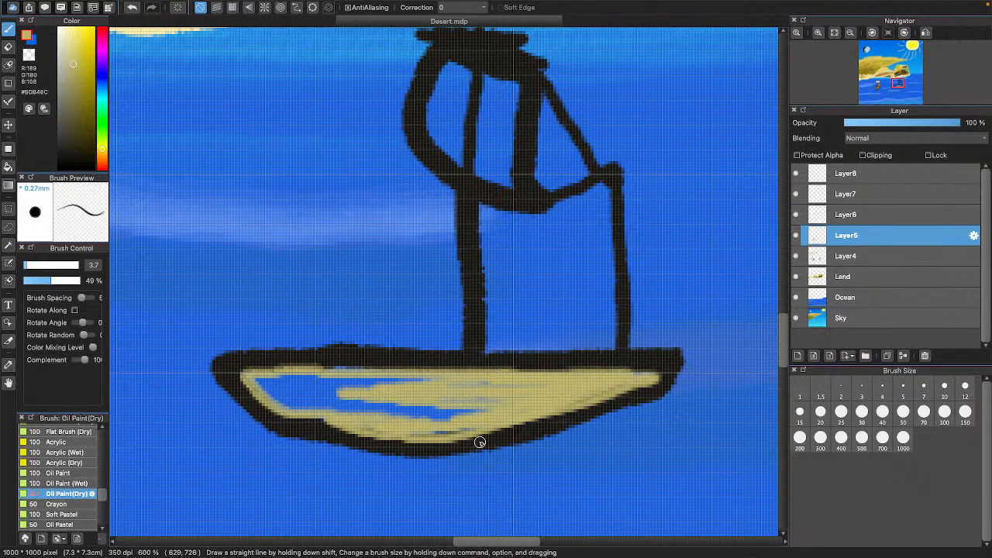
{"action": "mouse_move", "coordinate": [465, 412]}
{"action": "left_mouse_down"}
{"action": "mouse_move", "coordinate": [314, 417]}
{"action": "mouse_move", "coordinate": [489, 417]}
{"action": "mouse_move", "coordinate": [364, 434]}
{"action": "mouse_move", "coordinate": [444, 434]}
{"action": "mouse_move", "coordinate": [466, 422]}
{"action": "mouse_move", "coordinate": [445, 405]}
{"action": "mouse_move", "coordinate": [260, 397]}
{"action": "mouse_move", "coordinate": [261, 376]}
{"action": "mouse_move", "coordinate": [278, 388]}
{"action": "mouse_move", "coordinate": [274, 400]}
{"action": "mouse_move", "coordinate": [249, 383]}
{"action": "mouse_move", "coordinate": [263, 391]}
{"action": "mouse_move", "coordinate": [256, 387]}
{"action": "mouse_move", "coordinate": [399, 386]}
{"action": "mouse_move", "coordinate": [256, 392]}
{"action": "mouse_move", "coordinate": [333, 383]}
{"action": "mouse_move", "coordinate": [290, 385]}
{"action": "mouse_move", "coordinate": [380, 393]}
{"action": "mouse_move", "coordinate": [258, 394]}
{"action": "mouse_move", "coordinate": [410, 405]}
{"action": "mouse_move", "coordinate": [275, 414]}
{"action": "mouse_move", "coordinate": [465, 410]}
{"action": "left_mouse_up"}
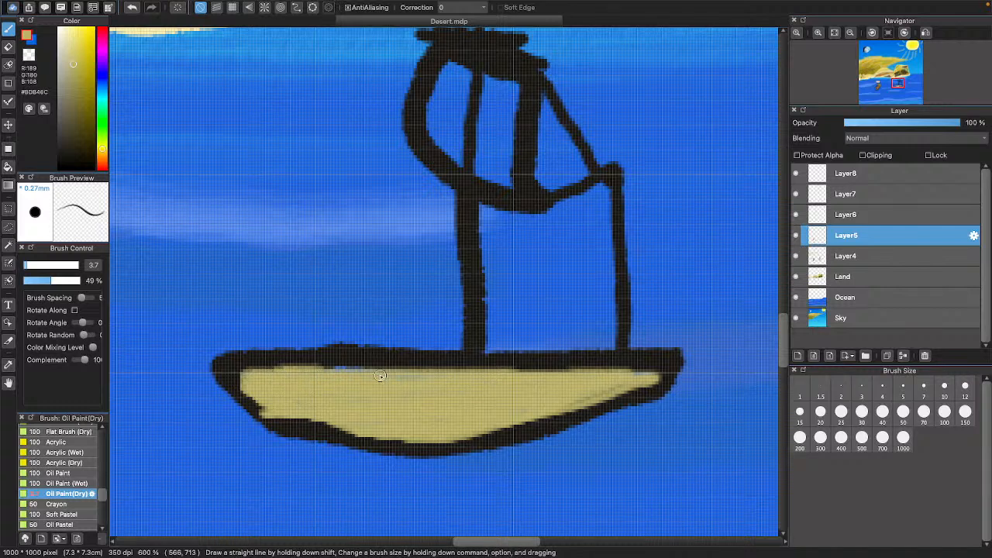
{"action": "mouse_move", "coordinate": [380, 377]}
{"action": "left_mouse_down"}
{"action": "mouse_move", "coordinate": [325, 368]}
{"action": "mouse_move", "coordinate": [353, 377]}
{"action": "left_mouse_up"}
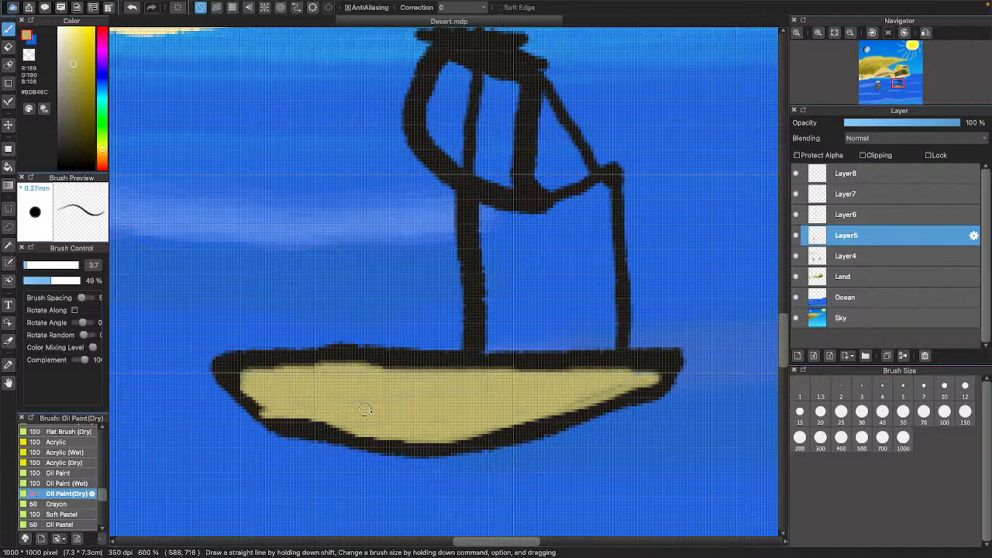
- Fill the second boat's main sail with pale yellow #DED589, covering the inner dividing line
{"action": "scroll", "coordinate": [434, 282], "scroll_direction": "up", "scroll_amount": 2}
{"action": "scroll", "coordinate": [434, 283], "scroll_direction": "right", "scroll_amount": 3}
{"action": "scroll", "coordinate": [434, 283], "scroll_direction": "up", "scroll_amount": 2}
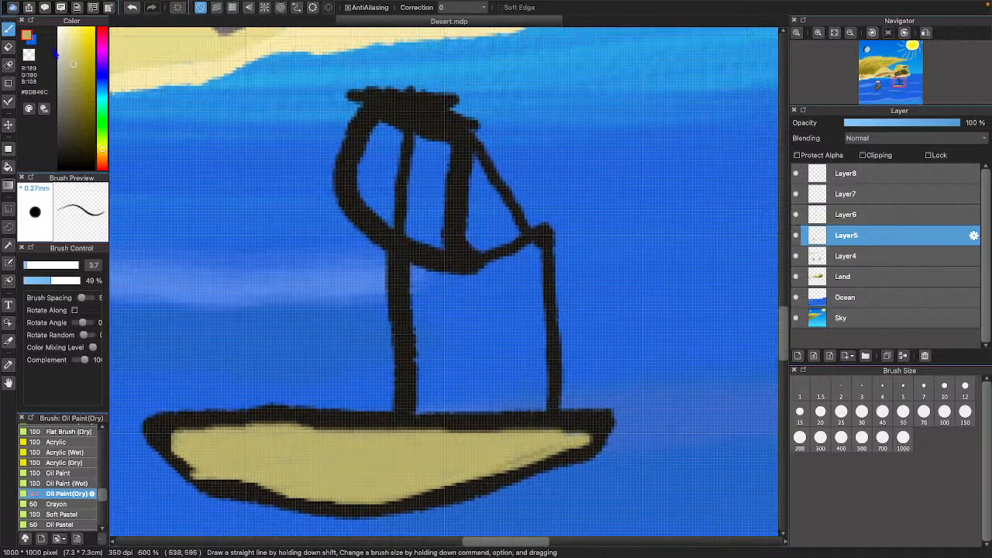
{"action": "left_click", "coordinate": [71, 44]}
{"action": "mouse_move", "coordinate": [446, 249]}
{"action": "left_mouse_down"}
{"action": "mouse_move", "coordinate": [358, 200]}
{"action": "mouse_move", "coordinate": [357, 146]}
{"action": "mouse_move", "coordinate": [375, 120]}
{"action": "mouse_move", "coordinate": [445, 138]}
{"action": "mouse_move", "coordinate": [439, 237]}
{"action": "mouse_move", "coordinate": [442, 134]}
{"action": "mouse_move", "coordinate": [443, 149]}
{"action": "mouse_move", "coordinate": [431, 144]}
{"action": "mouse_move", "coordinate": [429, 214]}
{"action": "mouse_move", "coordinate": [425, 138]}
{"action": "mouse_move", "coordinate": [421, 225]}
{"action": "left_mouse_up"}
{"action": "mouse_move", "coordinate": [401, 222]}
{"action": "left_mouse_down"}
{"action": "mouse_move", "coordinate": [362, 203]}
{"action": "mouse_move", "coordinate": [352, 180]}
{"action": "mouse_move", "coordinate": [372, 134]}
{"action": "mouse_move", "coordinate": [365, 208]}
{"action": "mouse_move", "coordinate": [377, 145]}
{"action": "mouse_move", "coordinate": [378, 180]}
{"action": "mouse_move", "coordinate": [389, 153]}
{"action": "mouse_move", "coordinate": [403, 165]}
{"action": "mouse_move", "coordinate": [406, 141]}
{"action": "mouse_move", "coordinate": [405, 222]}
{"action": "mouse_move", "coordinate": [415, 147]}
{"action": "mouse_move", "coordinate": [414, 175]}
{"action": "mouse_move", "coordinate": [410, 139]}
{"action": "mouse_move", "coordinate": [371, 135]}
{"action": "mouse_move", "coordinate": [425, 142]}
{"action": "mouse_move", "coordinate": [374, 132]}
{"action": "mouse_move", "coordinate": [395, 180]}
{"action": "mouse_move", "coordinate": [395, 151]}
{"action": "mouse_move", "coordinate": [380, 192]}
{"action": "mouse_move", "coordinate": [362, 173]}
{"action": "mouse_move", "coordinate": [383, 209]}
{"action": "mouse_move", "coordinate": [354, 188]}
{"action": "mouse_move", "coordinate": [383, 181]}
{"action": "mouse_move", "coordinate": [409, 199]}
{"action": "mouse_move", "coordinate": [403, 210]}
{"action": "mouse_move", "coordinate": [390, 188]}
{"action": "mouse_move", "coordinate": [407, 217]}
{"action": "mouse_move", "coordinate": [432, 151]}
{"action": "left_mouse_up"}
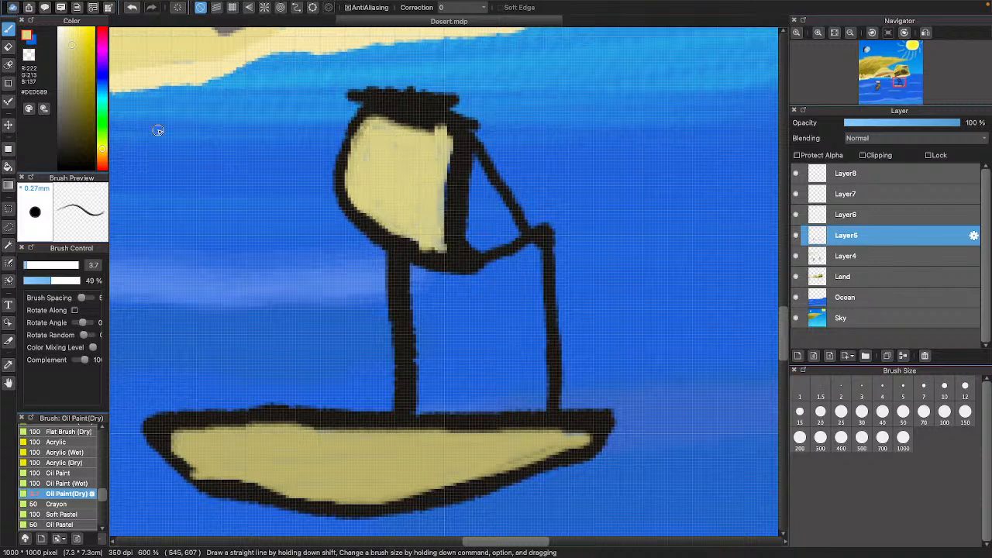
- Paint an arched emblem with a small dot below it on the pale yellow sail in bright green #1EF700
{"action": "left_click", "coordinate": [102, 124]}
{"action": "mouse_move", "coordinate": [355, 185]}
{"action": "left_mouse_down"}
{"action": "mouse_move", "coordinate": [377, 158]}
{"action": "mouse_move", "coordinate": [398, 153]}
{"action": "mouse_move", "coordinate": [411, 208]}
{"action": "left_mouse_up"}
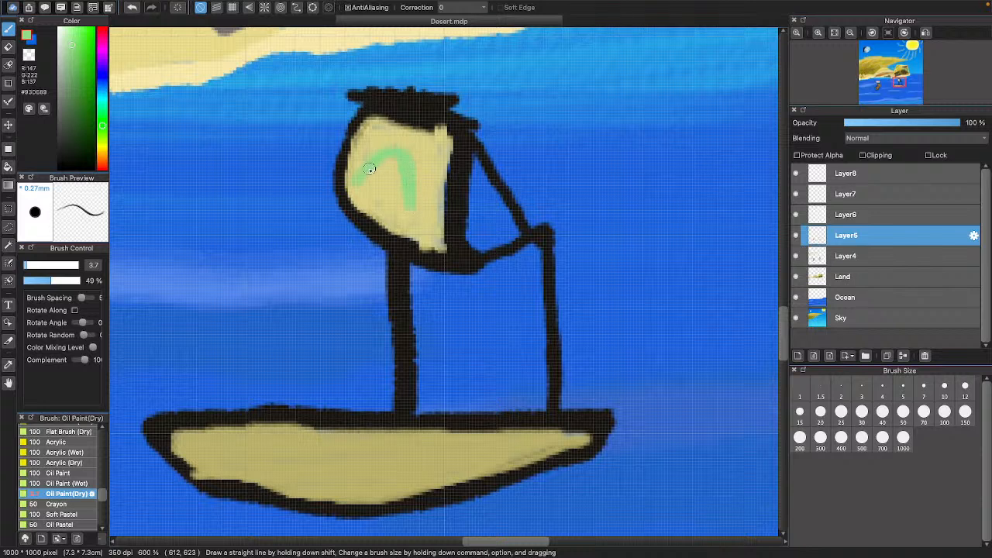
{"action": "left_click", "coordinate": [87, 38]}
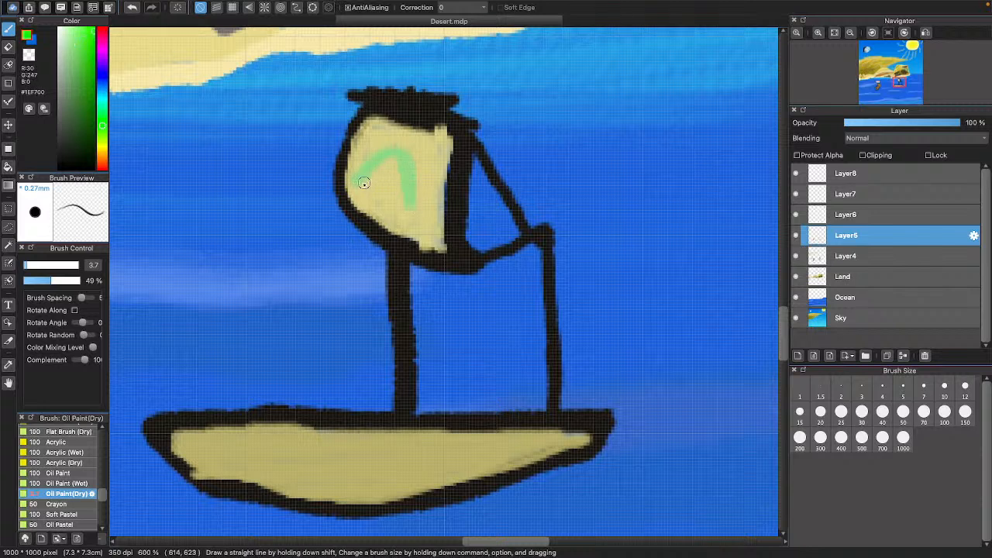
{"action": "mouse_move", "coordinate": [358, 180]}
{"action": "left_mouse_down"}
{"action": "mouse_move", "coordinate": [400, 158]}
{"action": "mouse_move", "coordinate": [410, 205]}
{"action": "mouse_move", "coordinate": [406, 165]}
{"action": "mouse_move", "coordinate": [376, 159]}
{"action": "left_mouse_up"}
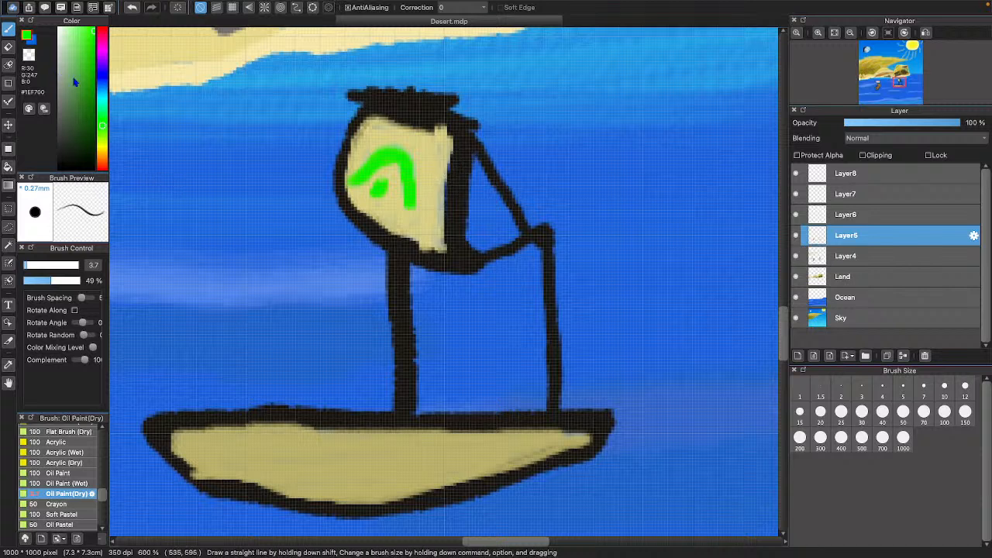
- Paint off-white #EDEDED strokes along the edges of the triangle between the main sail and the thin pole
{"action": "left_click_drag", "start_coordinate": [73, 80], "coordinate": [67, 69]}
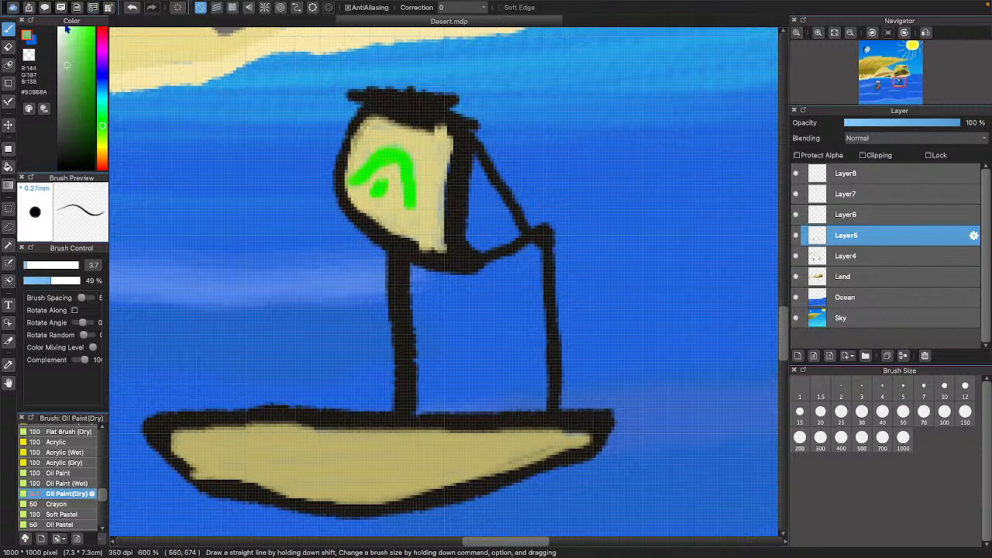
{"action": "left_click", "coordinate": [61, 35]}
{"action": "mouse_move", "coordinate": [467, 139]}
{"action": "left_mouse_down"}
{"action": "mouse_move", "coordinate": [497, 200]}
{"action": "mouse_move", "coordinate": [523, 222]}
{"action": "mouse_move", "coordinate": [468, 138]}
{"action": "mouse_move", "coordinate": [519, 226]}
{"action": "mouse_move", "coordinate": [532, 230]}
{"action": "mouse_move", "coordinate": [464, 265]}
{"action": "mouse_move", "coordinate": [460, 155]}
{"action": "mouse_move", "coordinate": [494, 206]}
{"action": "mouse_move", "coordinate": [532, 231]}
{"action": "left_mouse_up"}
{"action": "left_click_drag", "start_coordinate": [471, 234], "coordinate": [533, 231]}
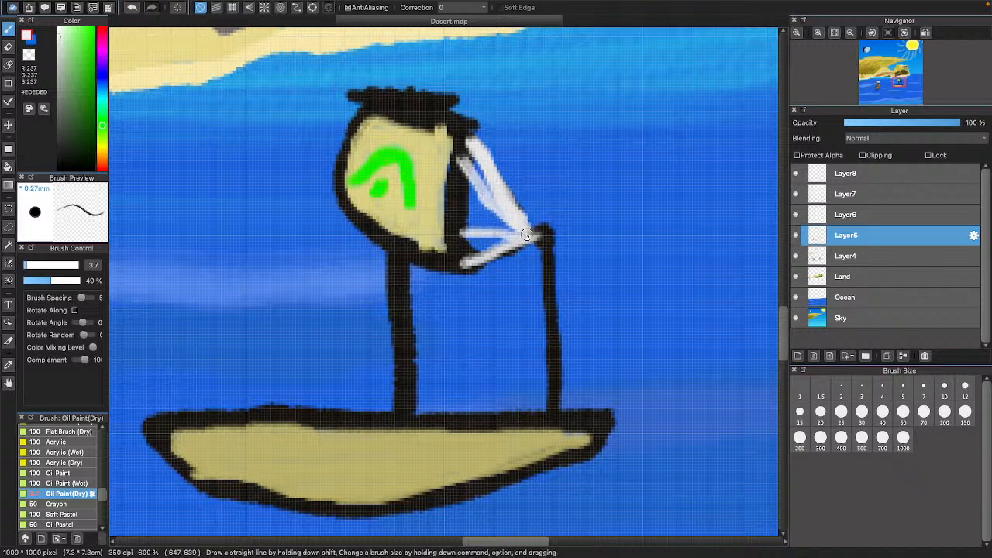
- Paint the thin pole and the hull's upper rim dark brown #48391A, and the main mast lighter brown #946F20
{"action": "left_click", "coordinate": [80, 77]}
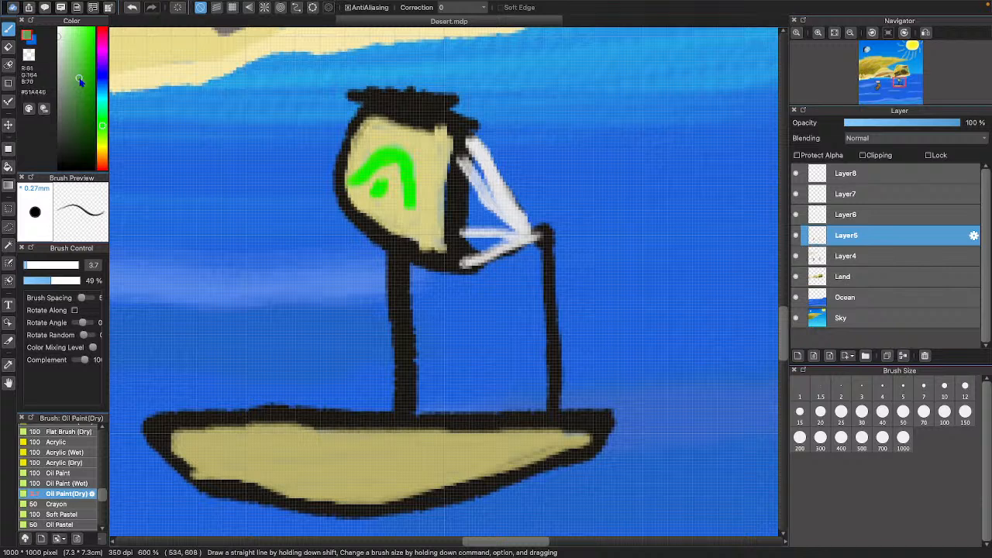
{"action": "left_click_drag", "start_coordinate": [101, 143], "coordinate": [101, 157]}
{"action": "left_click", "coordinate": [81, 129]}
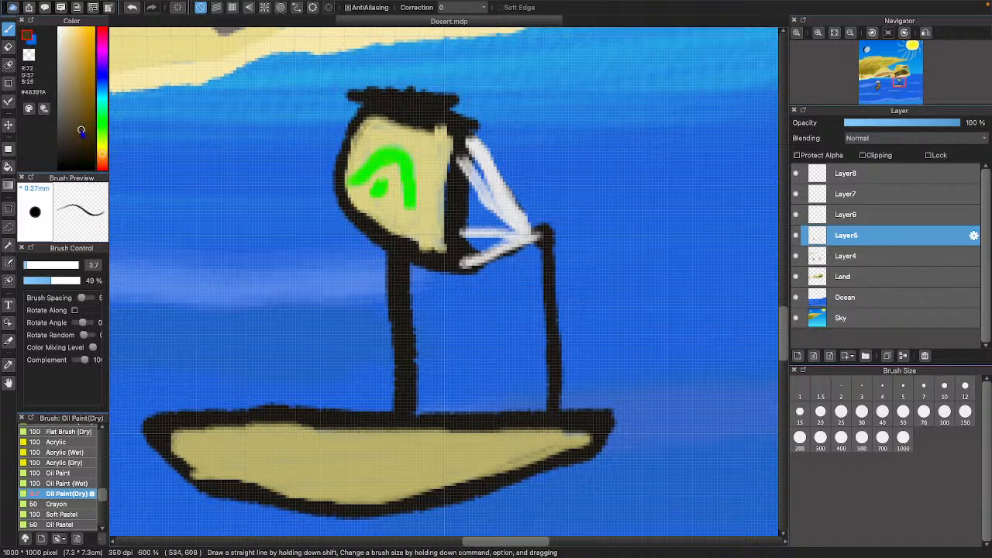
{"action": "mouse_move", "coordinate": [545, 239]}
{"action": "left_mouse_down"}
{"action": "mouse_move", "coordinate": [552, 402]}
{"action": "mouse_move", "coordinate": [594, 422]}
{"action": "mouse_move", "coordinate": [289, 410]}
{"action": "mouse_move", "coordinate": [170, 409]}
{"action": "mouse_move", "coordinate": [157, 418]}
{"action": "mouse_move", "coordinate": [600, 414]}
{"action": "left_mouse_up"}
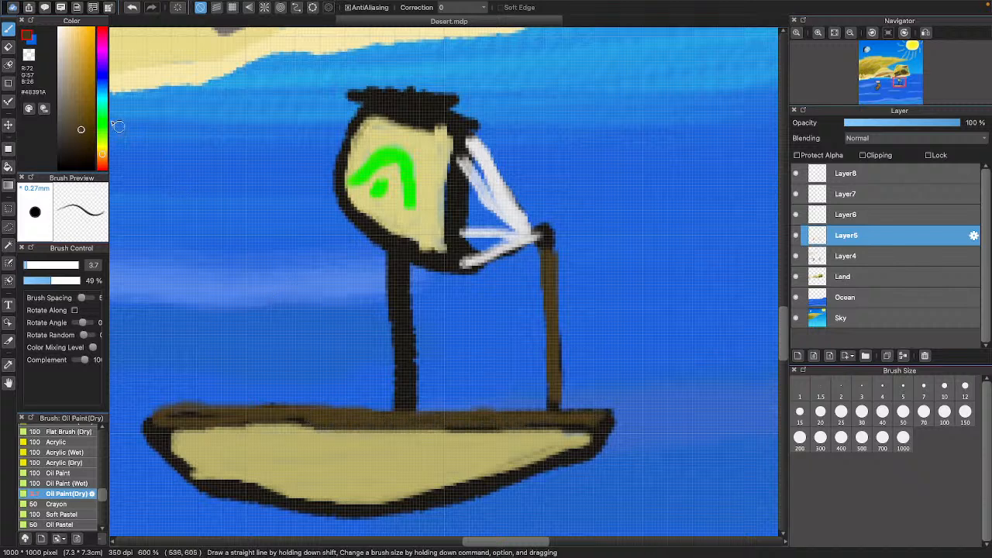
{"action": "left_click", "coordinate": [87, 86]}
{"action": "left_click_drag", "start_coordinate": [399, 263], "coordinate": [401, 410]}
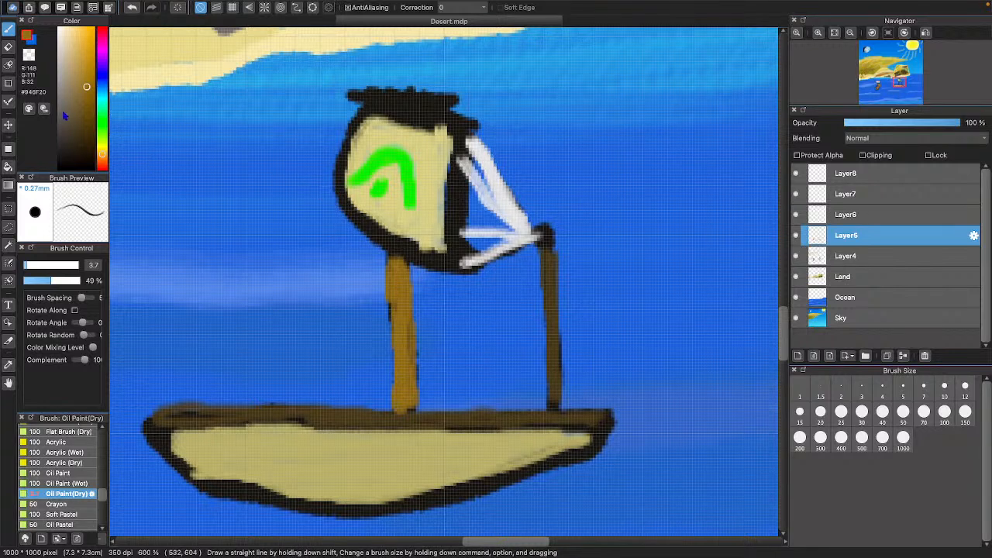
- Paint light blue #76C2D2 over the black border around the second boat's main sail
{"action": "left_click_drag", "start_coordinate": [68, 113], "coordinate": [75, 58]}
{"action": "left_click_drag", "start_coordinate": [101, 98], "coordinate": [102, 93]}
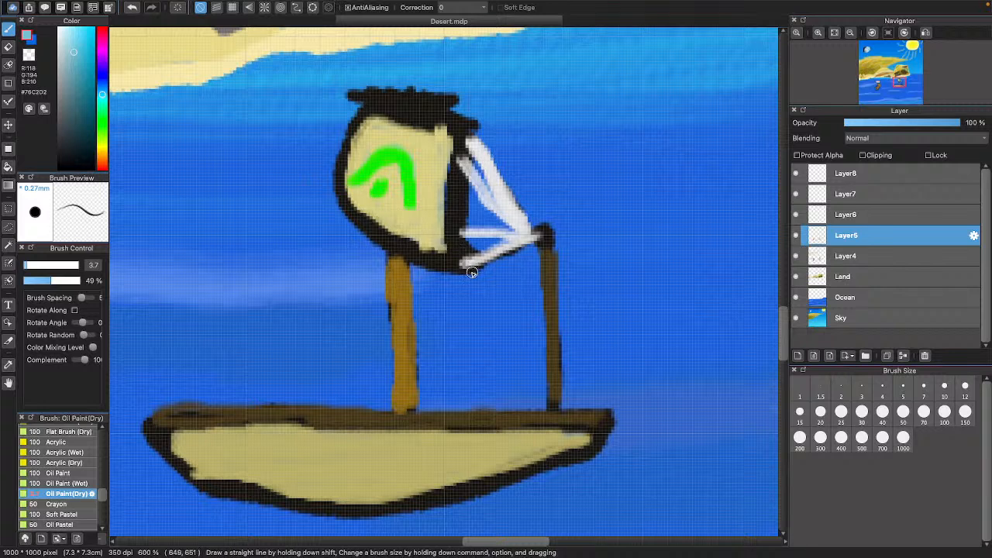
{"action": "mouse_move", "coordinate": [463, 268]}
{"action": "left_mouse_down"}
{"action": "mouse_move", "coordinate": [386, 250]}
{"action": "mouse_move", "coordinate": [344, 200]}
{"action": "mouse_move", "coordinate": [391, 245]}
{"action": "mouse_move", "coordinate": [460, 261]}
{"action": "mouse_move", "coordinate": [473, 253]}
{"action": "mouse_move", "coordinate": [458, 243]}
{"action": "mouse_move", "coordinate": [448, 168]}
{"action": "mouse_move", "coordinate": [454, 251]}
{"action": "mouse_move", "coordinate": [437, 257]}
{"action": "mouse_move", "coordinate": [477, 270]}
{"action": "mouse_move", "coordinate": [352, 217]}
{"action": "mouse_move", "coordinate": [340, 201]}
{"action": "mouse_move", "coordinate": [340, 154]}
{"action": "mouse_move", "coordinate": [370, 109]}
{"action": "mouse_move", "coordinate": [441, 124]}
{"action": "mouse_move", "coordinate": [454, 130]}
{"action": "mouse_move", "coordinate": [461, 189]}
{"action": "mouse_move", "coordinate": [451, 169]}
{"action": "mouse_move", "coordinate": [467, 157]}
{"action": "mouse_move", "coordinate": [471, 130]}
{"action": "mouse_move", "coordinate": [354, 94]}
{"action": "mouse_move", "coordinate": [430, 107]}
{"action": "mouse_move", "coordinate": [351, 95]}
{"action": "mouse_move", "coordinate": [457, 102]}
{"action": "mouse_move", "coordinate": [469, 116]}
{"action": "mouse_move", "coordinate": [422, 96]}
{"action": "mouse_move", "coordinate": [366, 93]}
{"action": "left_mouse_up"}
- Sample brown #8D6B20 from the main mast and paint the mast's tip over the sail's light blue upper edge
{"action": "left_click", "coordinate": [9, 366]}
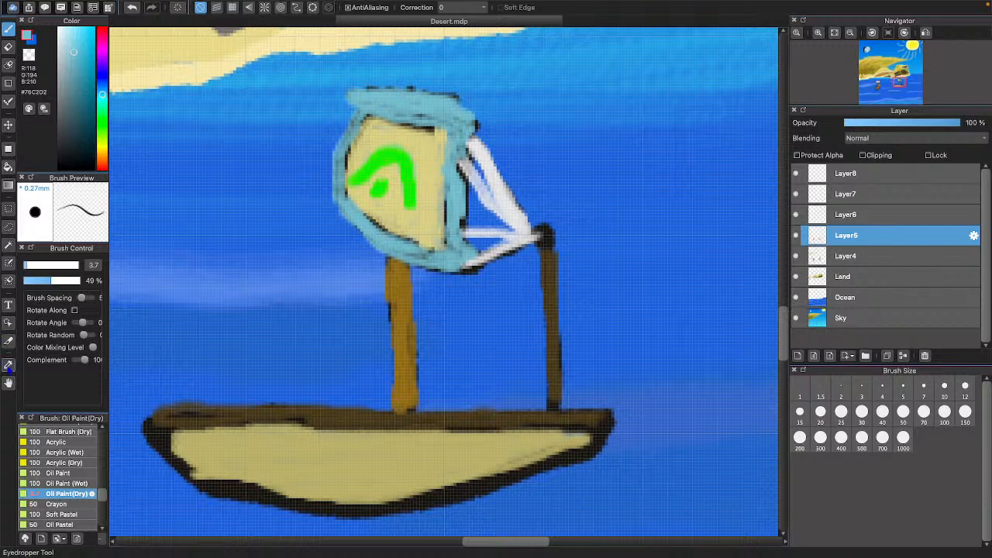
{"action": "left_click", "coordinate": [410, 288]}
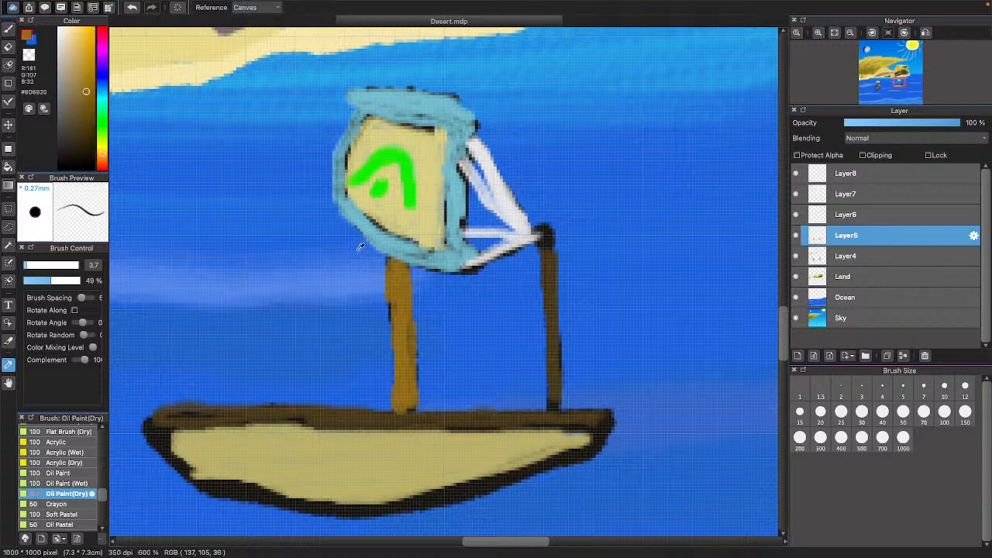
{"action": "key", "text": "b"}
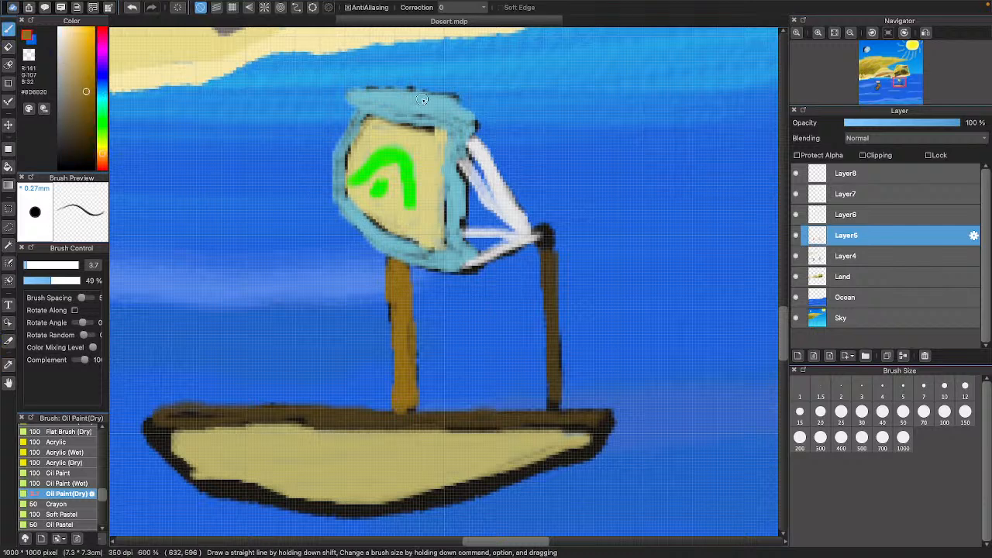
{"action": "left_click_drag", "start_coordinate": [414, 96], "coordinate": [411, 101]}
- Reduce the Oil Paint(Dry) brush to about 1.4, set it to black #000000, and paint four small figures around the orange path by the pyramids
{"action": "scroll", "coordinate": [368, 108], "scroll_direction": "left", "scroll_amount": 10}
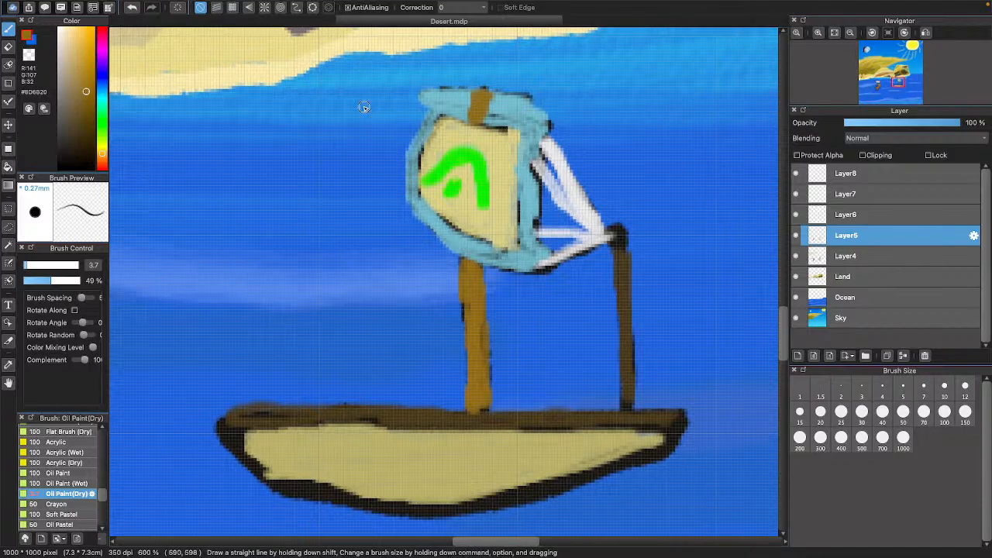
{"action": "scroll", "coordinate": [349, 103], "scroll_direction": "left", "scroll_amount": 10}
{"action": "scroll", "coordinate": [350, 103], "scroll_direction": "up", "scroll_amount": 5}
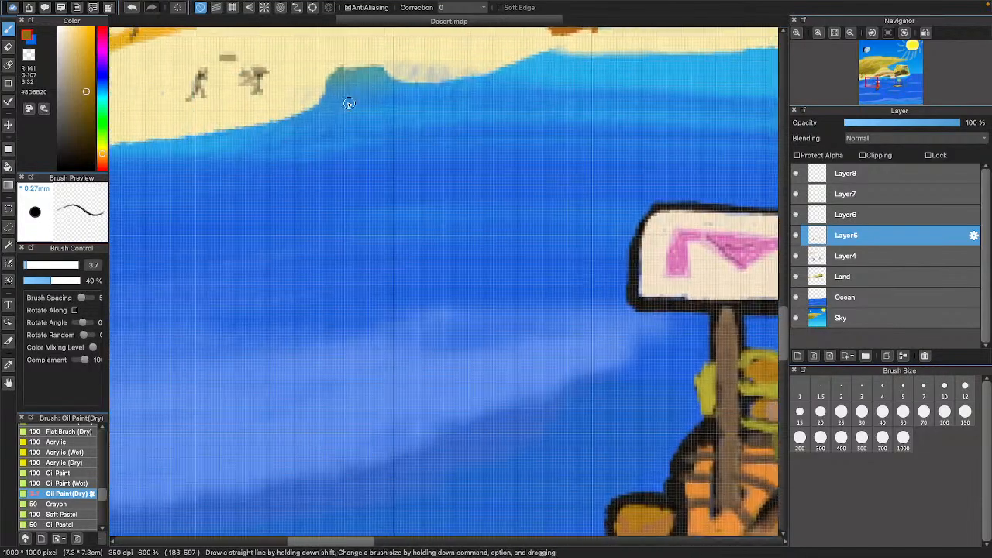
{"action": "scroll", "coordinate": [349, 103], "scroll_direction": "up", "scroll_amount": 5}
{"action": "scroll", "coordinate": [347, 103], "scroll_direction": "right", "scroll_amount": 6}
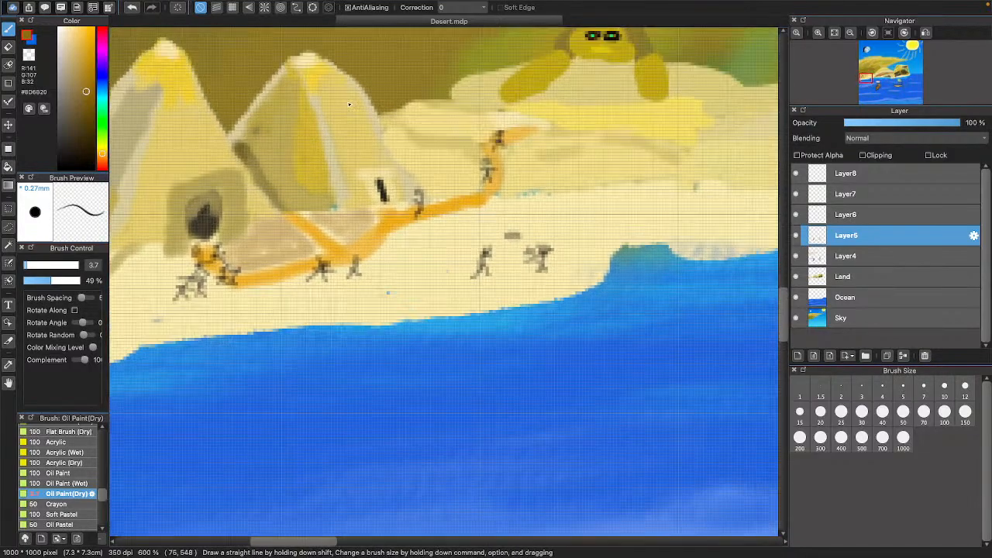
{"action": "scroll", "coordinate": [346, 103], "scroll_direction": "left", "scroll_amount": 1}
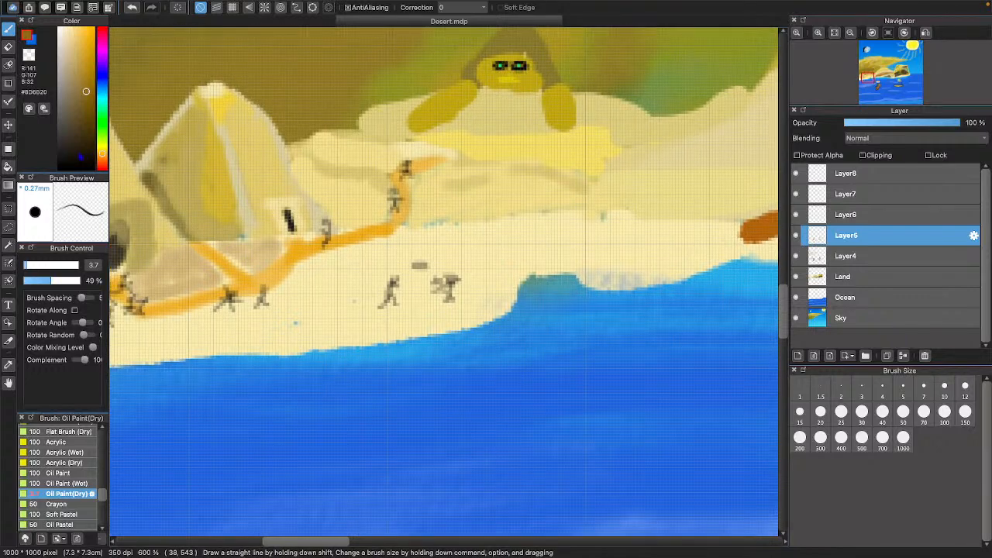
{"action": "left_click_drag", "start_coordinate": [61, 165], "coordinate": [63, 191]}
{"action": "key", "text": "bracketleft"}
{"action": "key", "text": "bracketleft"}
{"action": "key", "text": "bracketleft"}
{"action": "key", "text": "bracketleft"}
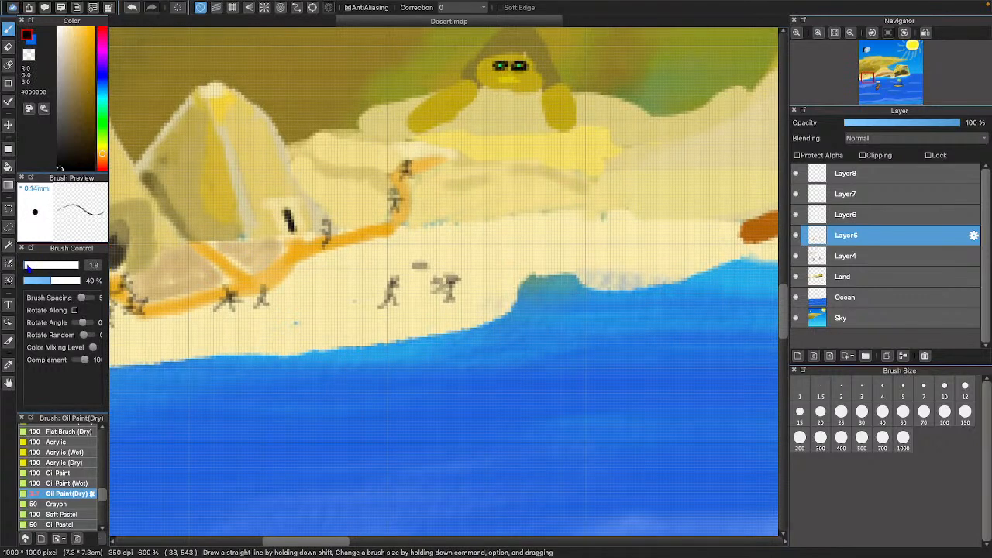
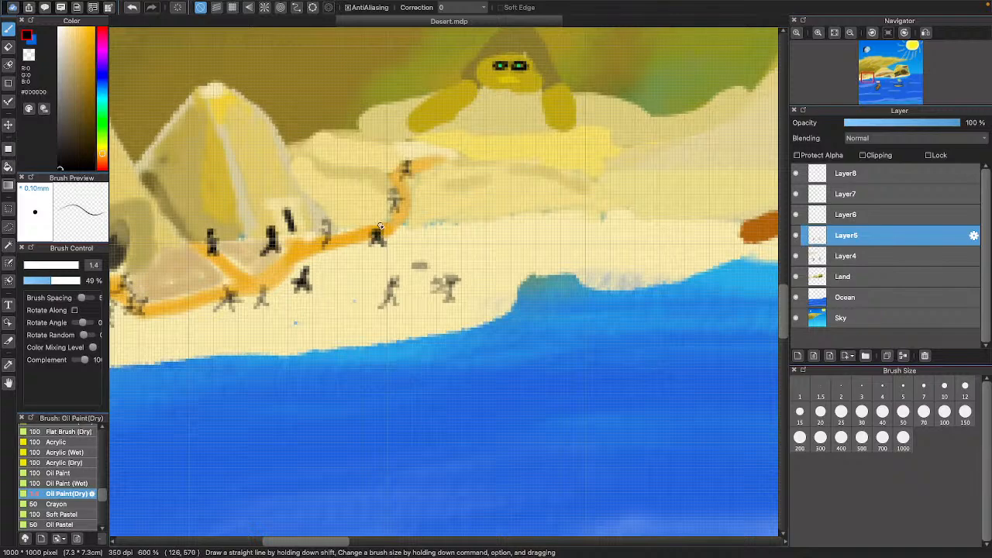
- Paint three small black figures in action poses on the sand beside the shoreline inlet
{"action": "scroll", "coordinate": [370, 270], "scroll_direction": "right", "scroll_amount": 10}
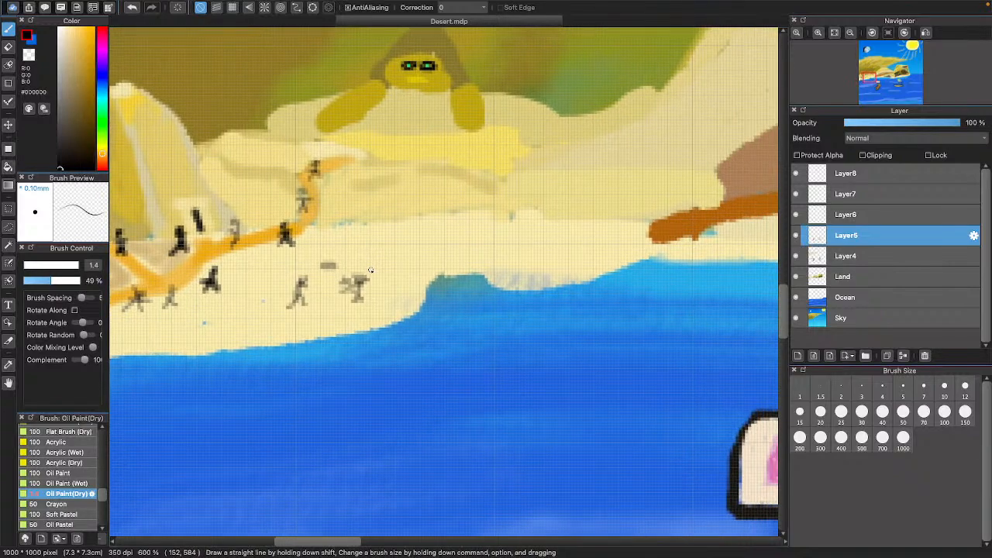
{"action": "scroll", "coordinate": [371, 269], "scroll_direction": "left", "scroll_amount": 3}
{"action": "scroll", "coordinate": [371, 269], "scroll_direction": "up", "scroll_amount": 1}
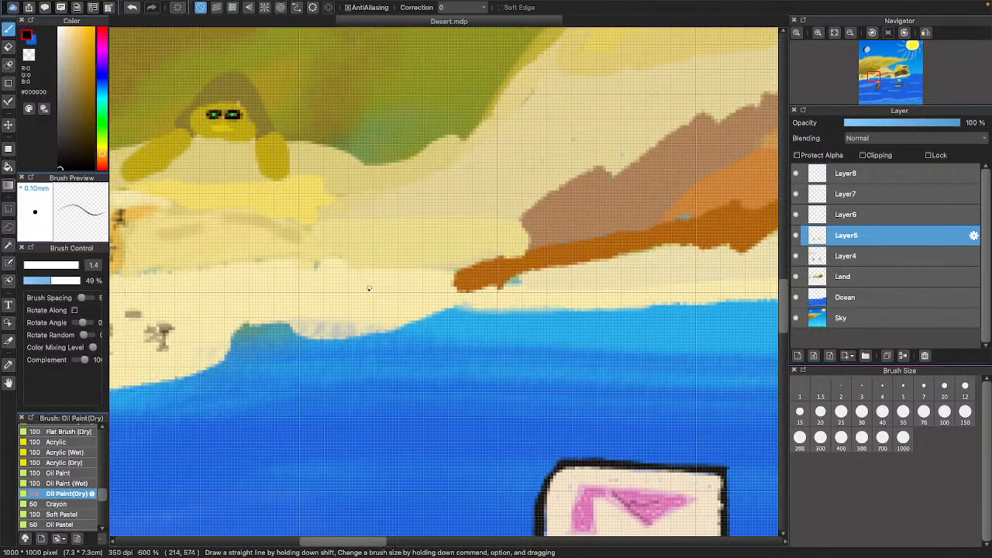
{"action": "left_click_drag", "start_coordinate": [349, 291], "coordinate": [358, 282]}
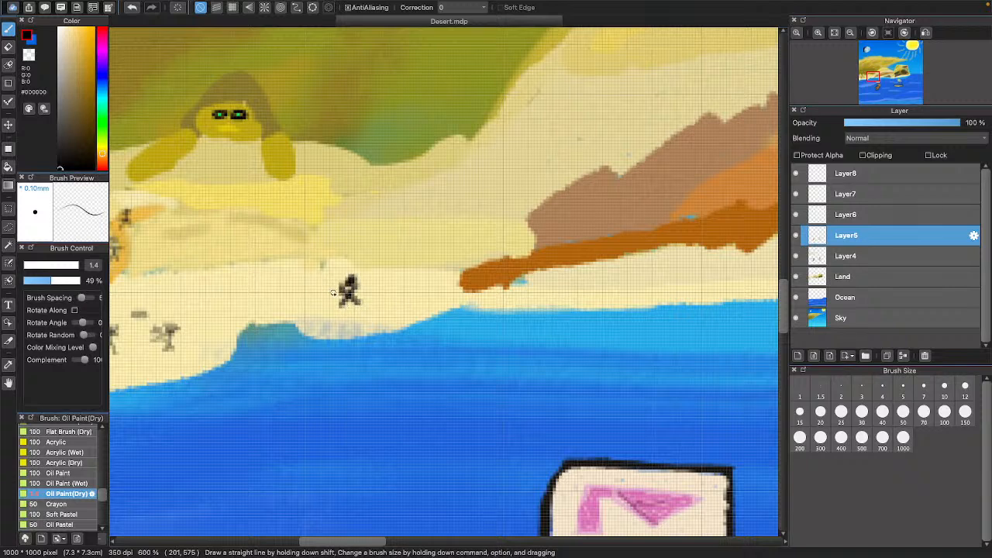
{"action": "left_click_drag", "start_coordinate": [333, 293], "coordinate": [367, 291]}
{"action": "left_click_drag", "start_coordinate": [308, 290], "coordinate": [302, 299]}
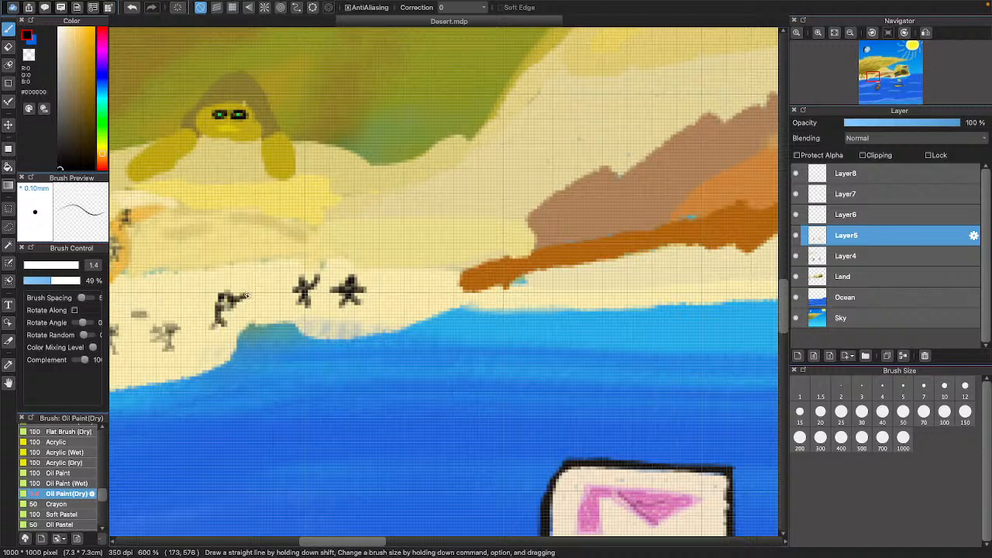
- Paint black strokes over the top of the sphinx's head to form dark hair with a brim above the eyes
{"action": "scroll", "coordinate": [364, 319], "scroll_direction": "right", "scroll_amount": 3}
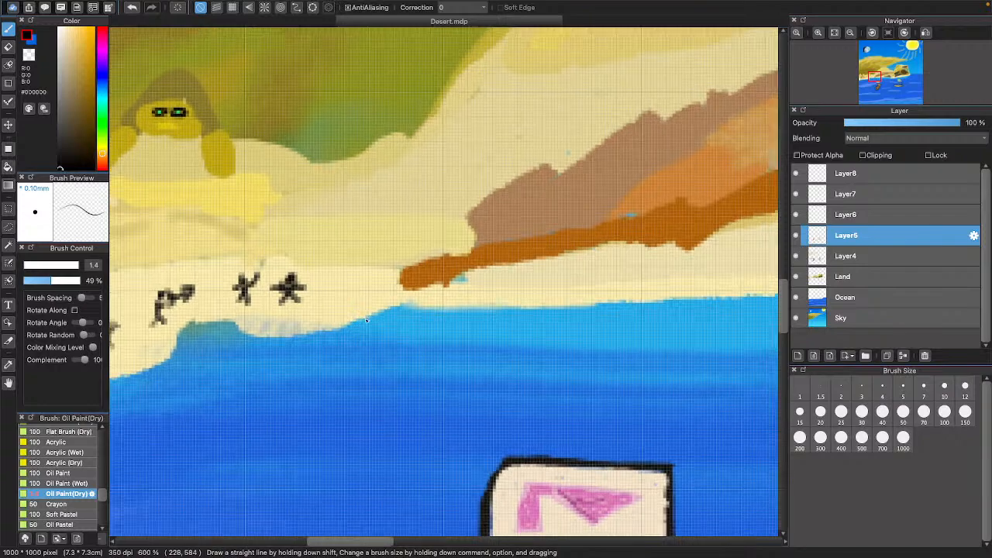
{"action": "scroll", "coordinate": [363, 321], "scroll_direction": "left", "scroll_amount": 10}
{"action": "scroll", "coordinate": [362, 321], "scroll_direction": "right", "scroll_amount": 6}
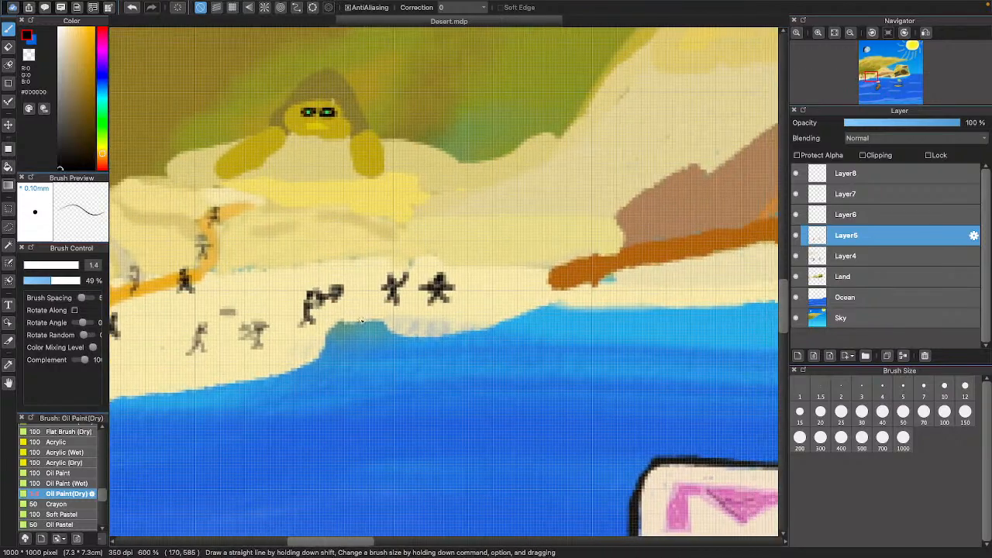
{"action": "scroll", "coordinate": [359, 335], "scroll_direction": "up", "scroll_amount": 1}
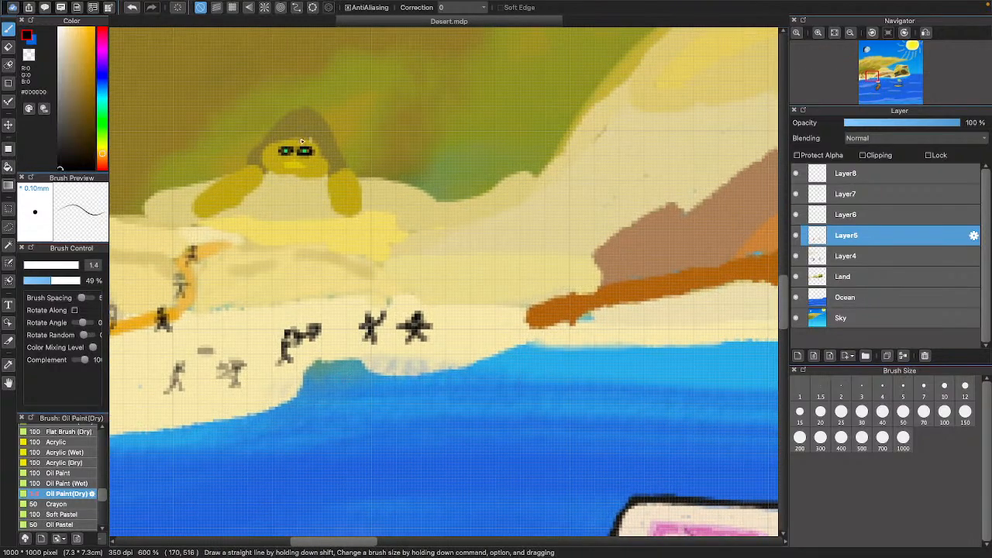
{"action": "left_click_drag", "start_coordinate": [279, 129], "coordinate": [307, 120]}
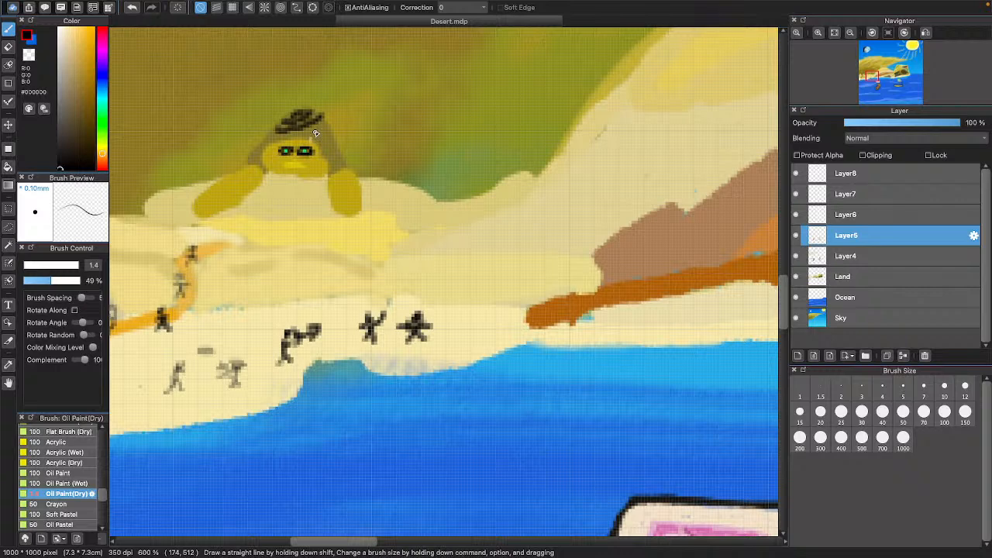
{"action": "left_click_drag", "start_coordinate": [267, 136], "coordinate": [314, 129]}
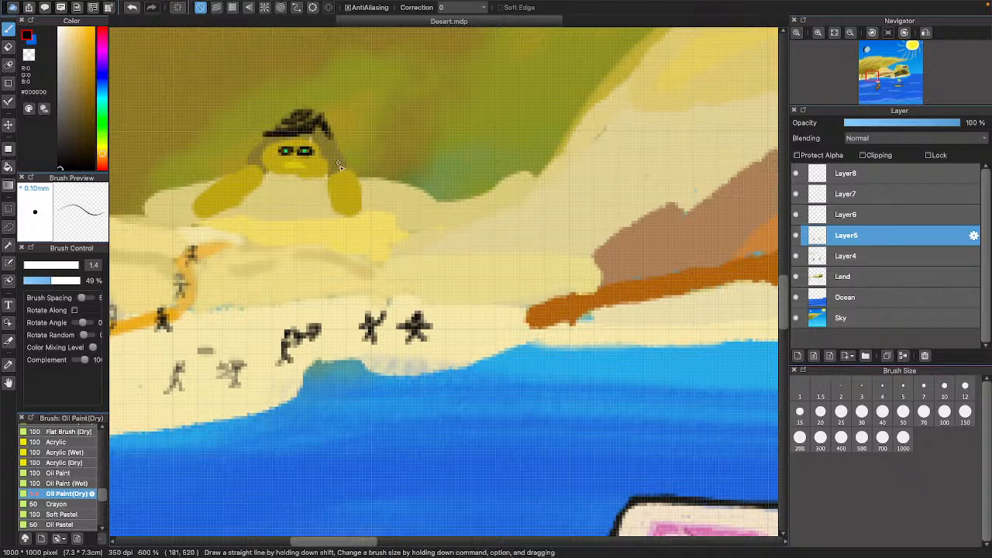
- Paint branching black crack lines down the sunlit face of the smaller pyramid with the black doorway
{"action": "scroll", "coordinate": [339, 166], "scroll_direction": "right", "scroll_amount": 3}
{"action": "scroll", "coordinate": [294, 144], "scroll_direction": "down", "scroll_amount": 3}
{"action": "scroll", "coordinate": [294, 143], "scroll_direction": "left", "scroll_amount": 3}
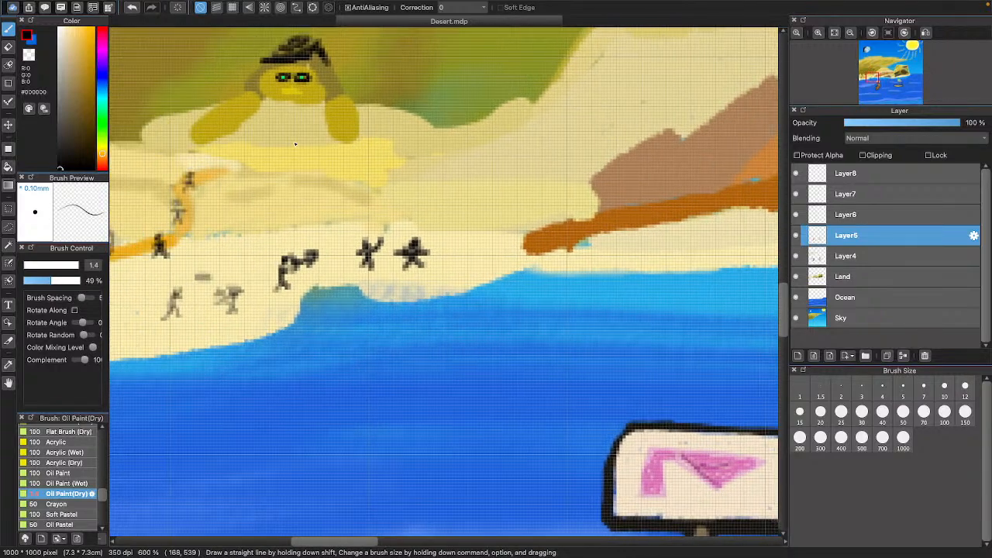
{"action": "scroll", "coordinate": [295, 143], "scroll_direction": "up", "scroll_amount": 3}
{"action": "scroll", "coordinate": [295, 141], "scroll_direction": "down", "scroll_amount": 5}
{"action": "scroll", "coordinate": [294, 141], "scroll_direction": "left", "scroll_amount": 5}
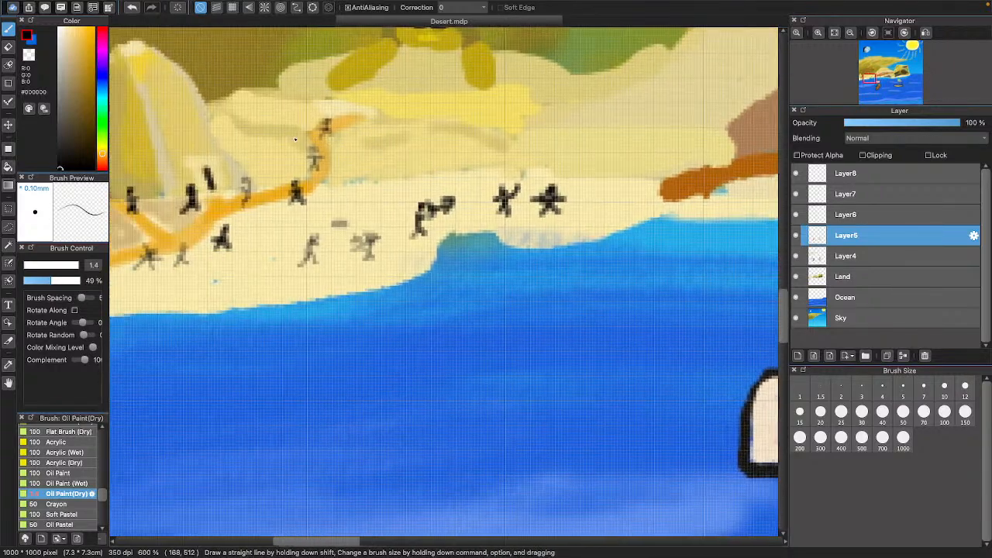
{"action": "scroll", "coordinate": [295, 140], "scroll_direction": "left", "scroll_amount": 5}
{"action": "scroll", "coordinate": [295, 140], "scroll_direction": "up", "scroll_amount": 3}
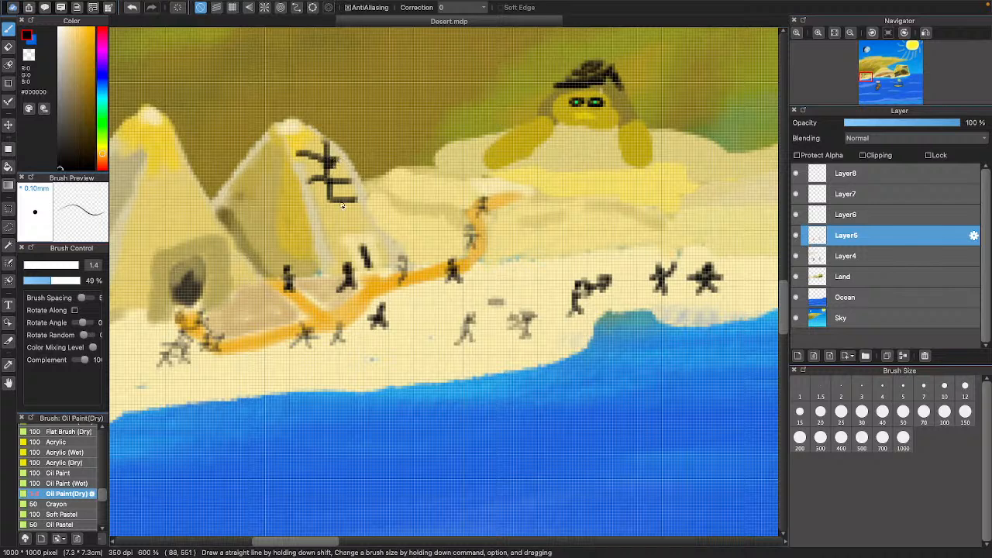
{"action": "left_click_drag", "start_coordinate": [339, 209], "coordinate": [330, 230]}
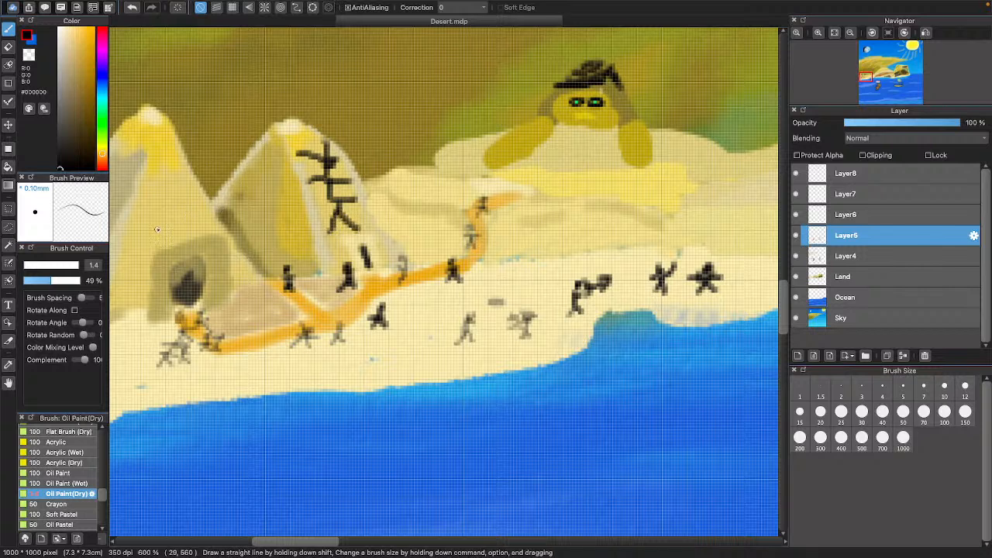
- Paint branching black crack lines over the pyramid with the cave entrance, above and beside the opening
{"action": "mouse_move", "coordinate": [133, 203]}
{"action": "left_mouse_down"}
{"action": "mouse_move", "coordinate": [160, 229]}
{"action": "mouse_move", "coordinate": [153, 251]}
{"action": "mouse_move", "coordinate": [178, 202]}
{"action": "mouse_move", "coordinate": [181, 171]}
{"action": "mouse_move", "coordinate": [166, 186]}
{"action": "mouse_move", "coordinate": [186, 244]}
{"action": "mouse_move", "coordinate": [200, 180]}
{"action": "mouse_move", "coordinate": [219, 234]}
{"action": "left_mouse_up"}
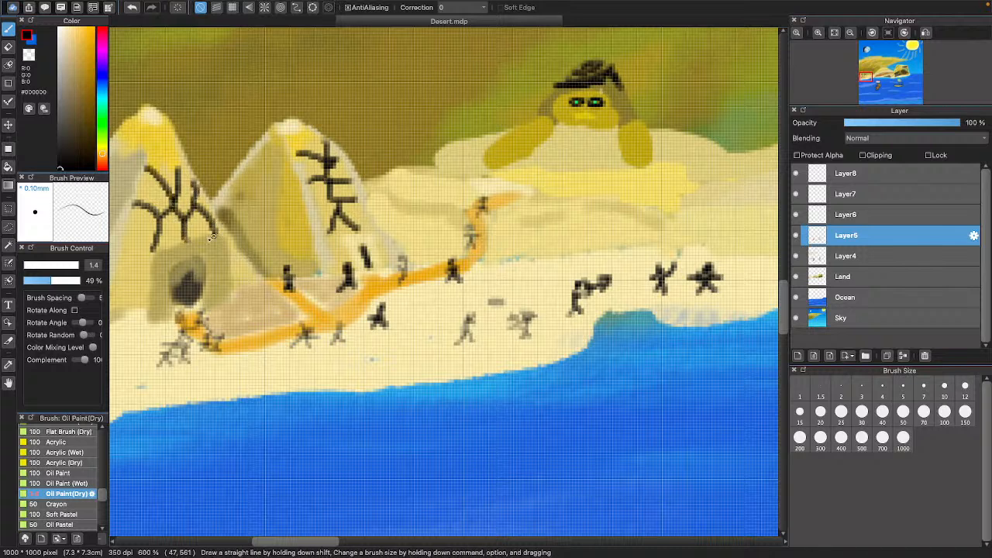
{"action": "mouse_move", "coordinate": [139, 243]}
{"action": "left_mouse_down"}
{"action": "mouse_move", "coordinate": [120, 255]}
{"action": "mouse_move", "coordinate": [133, 253]}
{"action": "mouse_move", "coordinate": [157, 282]}
{"action": "left_mouse_up"}
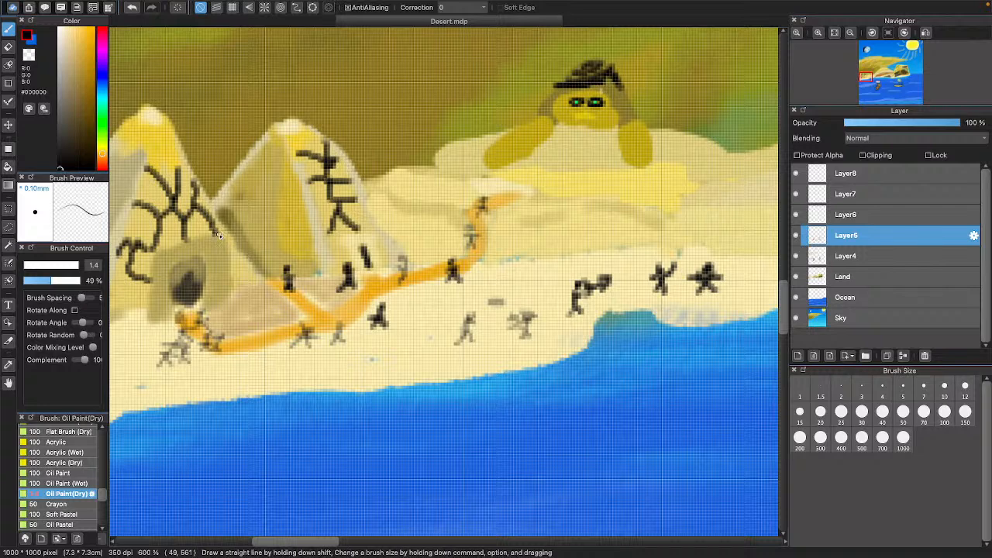
{"action": "scroll", "coordinate": [233, 236], "scroll_direction": "up", "scroll_amount": 2}
{"action": "scroll", "coordinate": [232, 237], "scroll_direction": "right", "scroll_amount": 3}
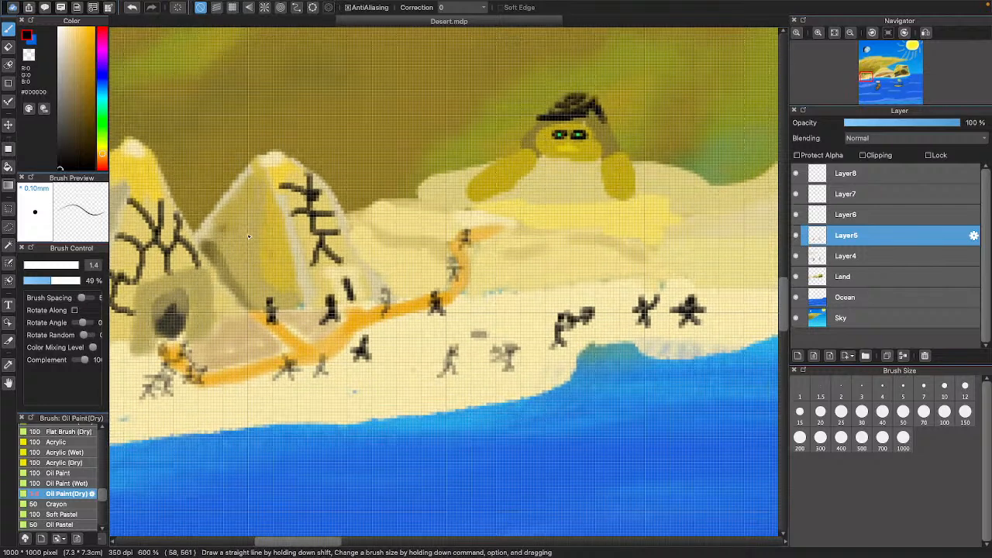
- Outline a small black tablet shape with a zigzag line inside it on the sphinx's chest
{"action": "scroll", "coordinate": [248, 236], "scroll_direction": "right", "scroll_amount": 5}
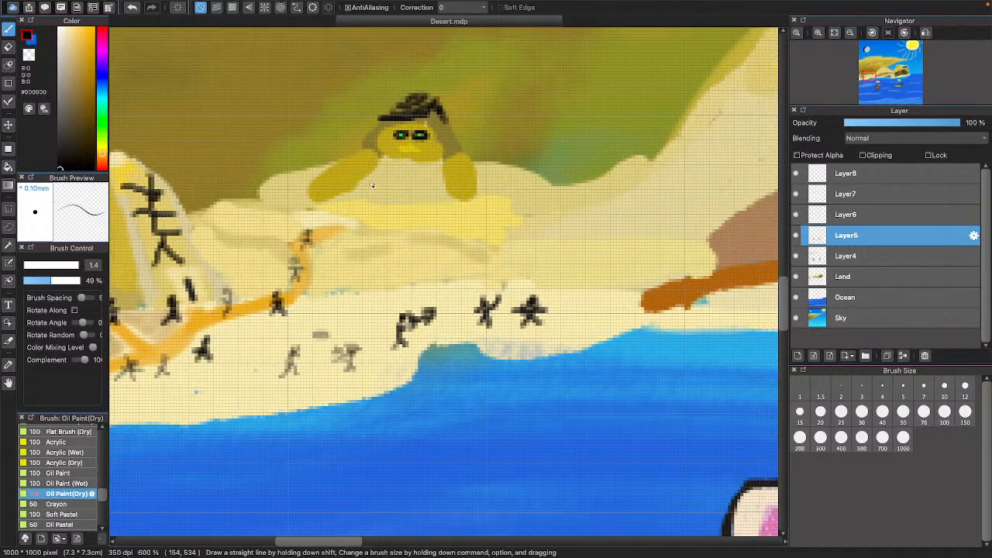
{"action": "mouse_move", "coordinate": [386, 169]}
{"action": "left_mouse_down"}
{"action": "mouse_move", "coordinate": [395, 181]}
{"action": "mouse_move", "coordinate": [424, 172]}
{"action": "mouse_move", "coordinate": [431, 191]}
{"action": "left_mouse_up"}
{"action": "scroll", "coordinate": [432, 191], "scroll_direction": "down", "scroll_amount": 1}
{"action": "mouse_move", "coordinate": [390, 165]}
{"action": "left_mouse_down"}
{"action": "mouse_move", "coordinate": [381, 163]}
{"action": "mouse_move", "coordinate": [373, 189]}
{"action": "mouse_move", "coordinate": [386, 195]}
{"action": "mouse_move", "coordinate": [372, 193]}
{"action": "mouse_move", "coordinate": [423, 177]}
{"action": "left_mouse_up"}
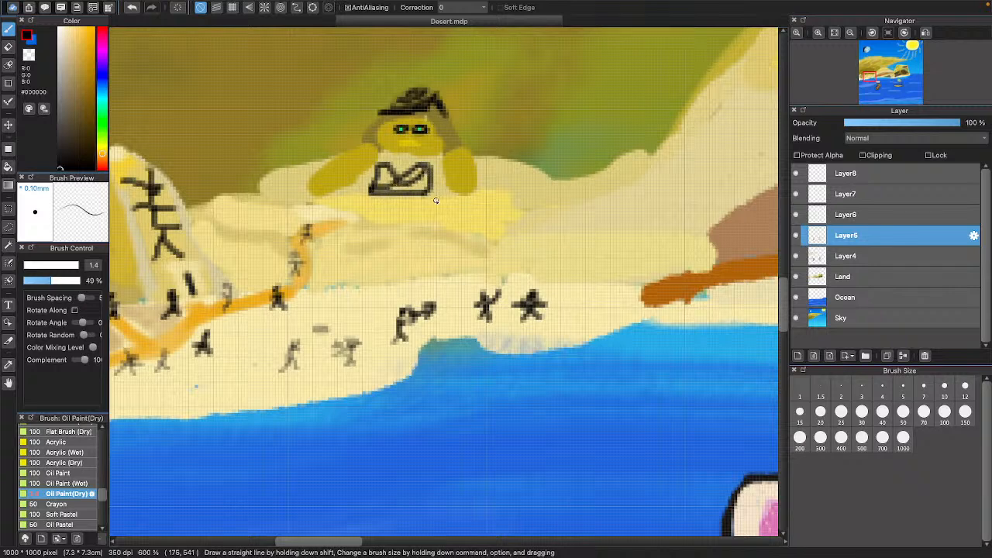
{"action": "scroll", "coordinate": [411, 177], "scroll_direction": "right", "scroll_amount": 3}
{"action": "scroll", "coordinate": [389, 182], "scroll_direction": "right", "scroll_amount": 10}
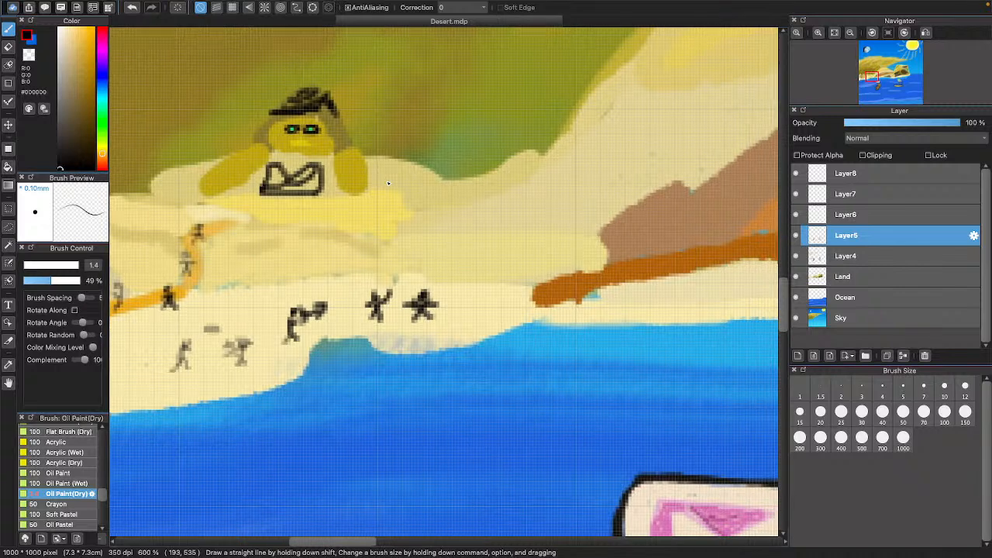
{"action": "scroll", "coordinate": [388, 181], "scroll_direction": "right", "scroll_amount": 4}
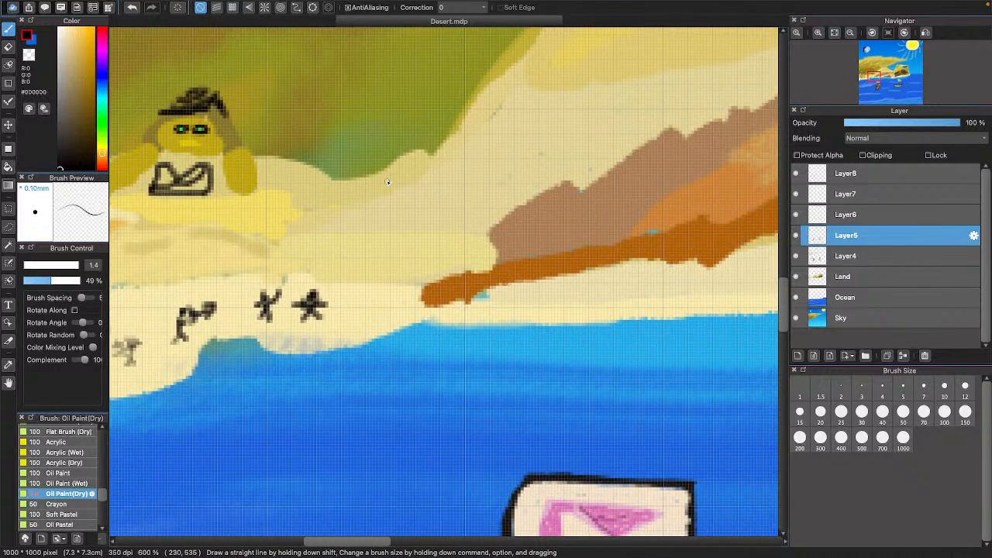
{"action": "scroll", "coordinate": [387, 171], "scroll_direction": "right", "scroll_amount": 4}
{"action": "scroll", "coordinate": [387, 170], "scroll_direction": "down", "scroll_amount": 3}
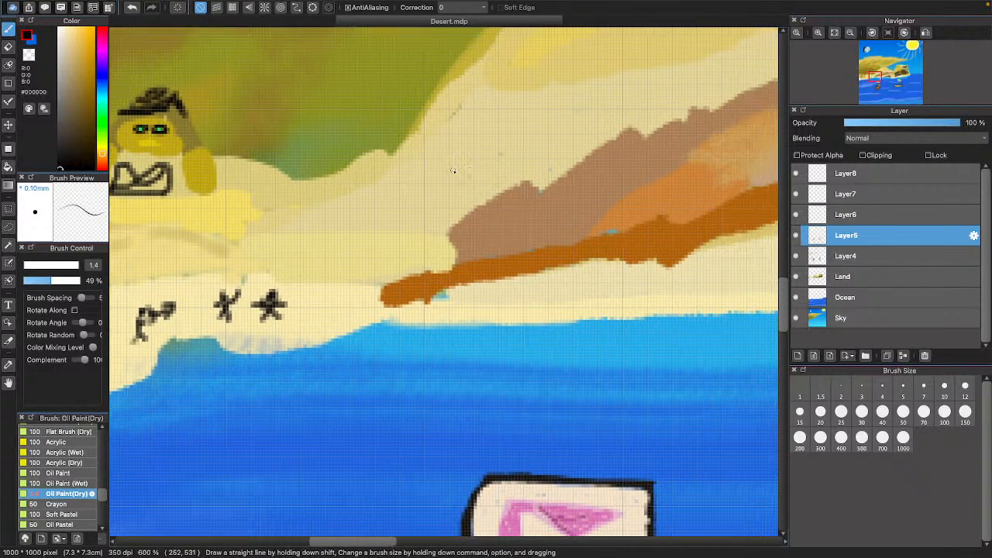
{"action": "scroll", "coordinate": [431, 161], "scroll_direction": "down", "scroll_amount": 5}
{"action": "scroll", "coordinate": [432, 160], "scroll_direction": "left", "scroll_amount": 5}
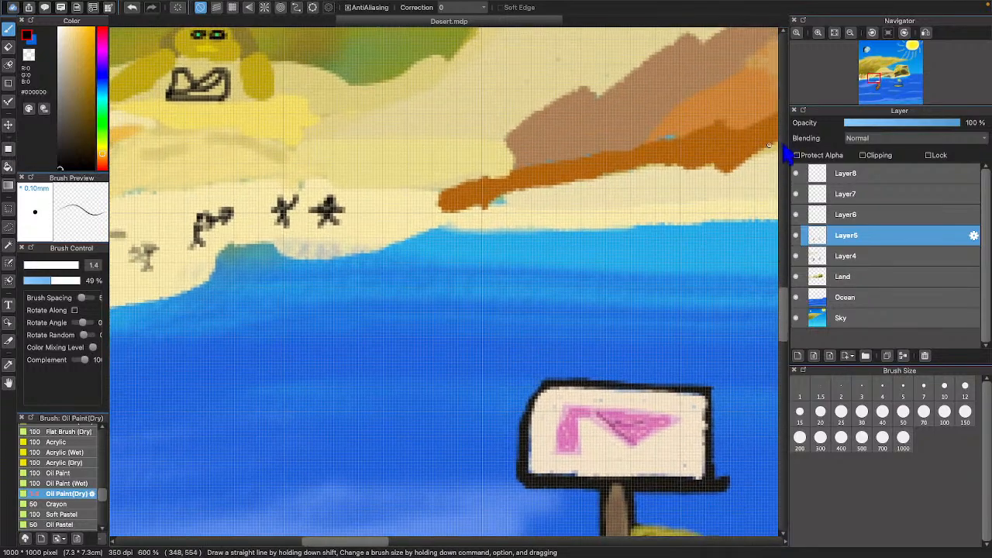
- Airbrush a soft tan #AC9A71 reflection on the water beneath the second boat's hull with brush size 18
{"action": "left_click", "coordinate": [835, 34]}
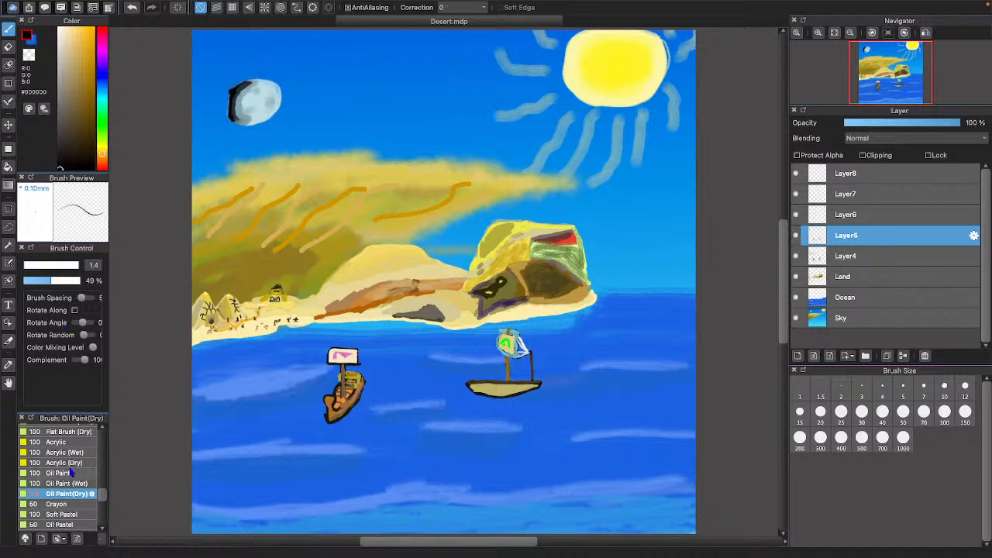
{"action": "scroll", "coordinate": [68, 462], "scroll_direction": "down", "scroll_amount": 10}
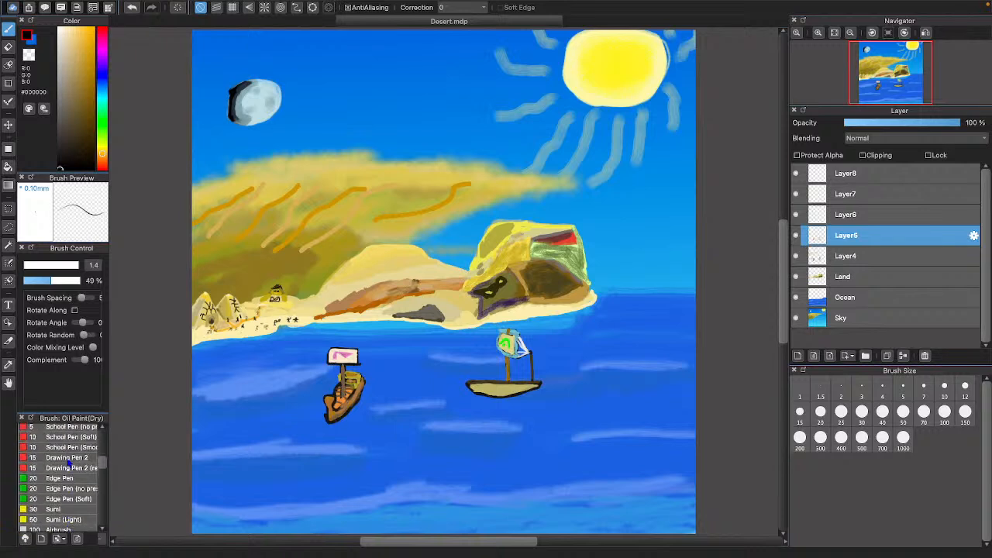
{"action": "scroll", "coordinate": [69, 462], "scroll_direction": "down", "scroll_amount": 3}
{"action": "left_click", "coordinate": [64, 439]}
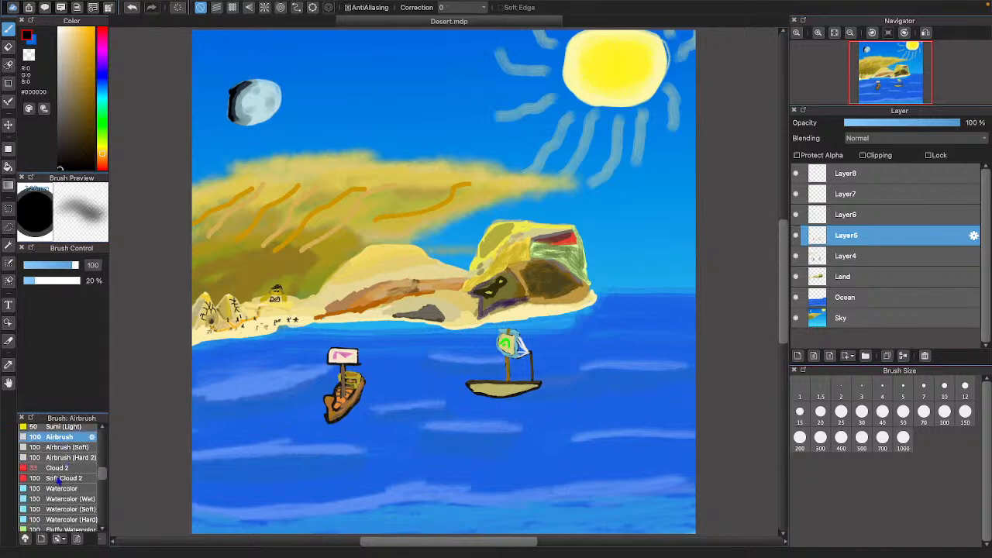
{"action": "left_click", "coordinate": [69, 73]}
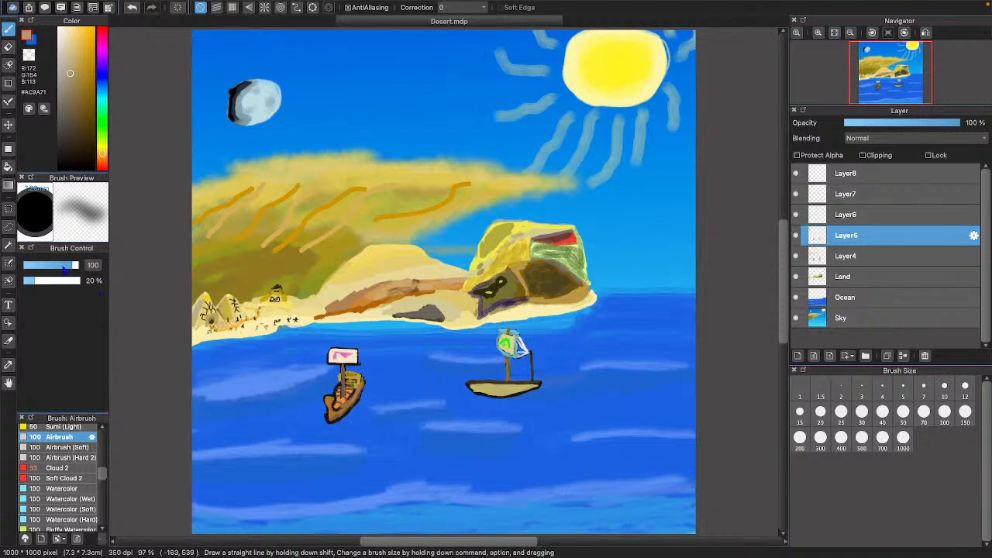
{"action": "left_click_drag", "start_coordinate": [66, 268], "coordinate": [48, 266]}
{"action": "mouse_move", "coordinate": [468, 393]}
{"action": "left_mouse_down"}
{"action": "mouse_move", "coordinate": [536, 388]}
{"action": "mouse_move", "coordinate": [519, 400]}
{"action": "mouse_move", "coordinate": [463, 394]}
{"action": "left_mouse_up"}
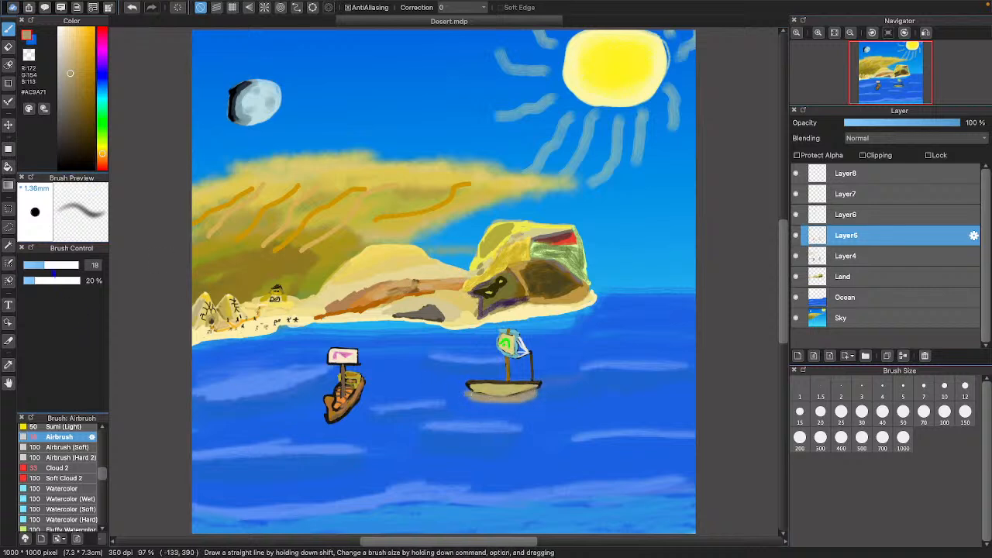
- Airbrush a dark brown #494233 shadow on the water along the right side of the first boat's hull
{"action": "left_click", "coordinate": [68, 129]}
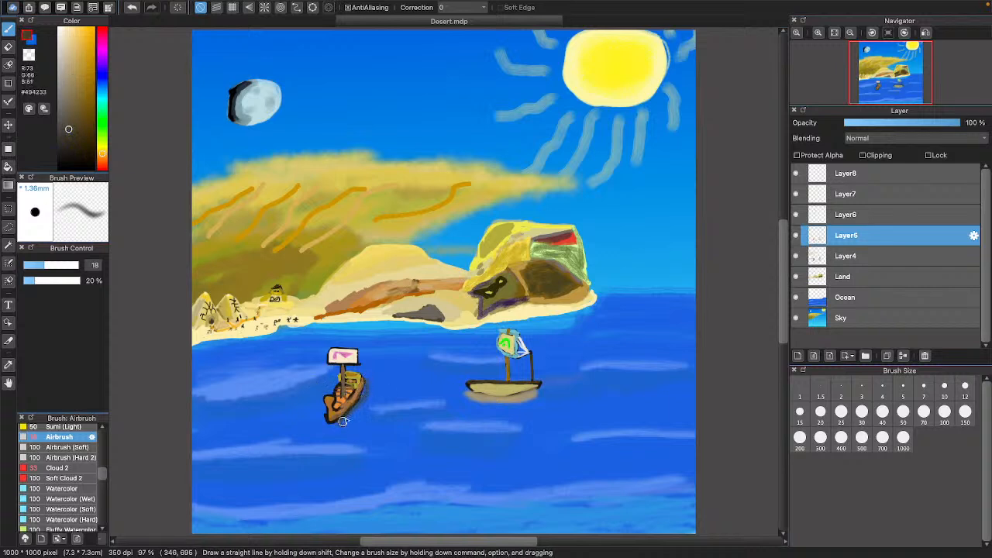
{"action": "mouse_move", "coordinate": [376, 380]}
{"action": "left_mouse_down"}
{"action": "mouse_move", "coordinate": [345, 424]}
{"action": "mouse_move", "coordinate": [370, 386]}
{"action": "left_mouse_up"}
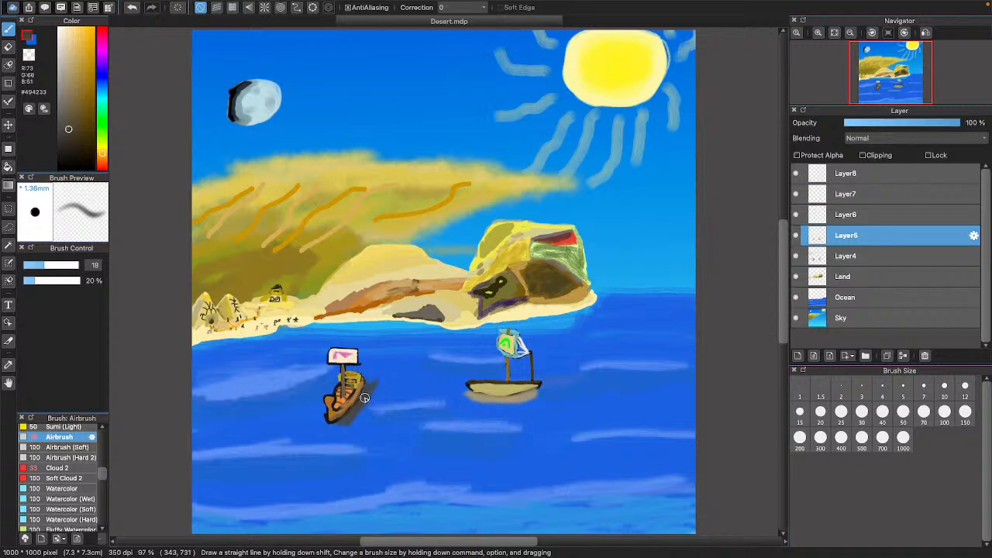
- Undo the last shadow stroke and airbrush a dark brown #494233 shadow on the water along the left and lower side of the first boat's hull
{"action": "left_click", "coordinate": [132, 7]}
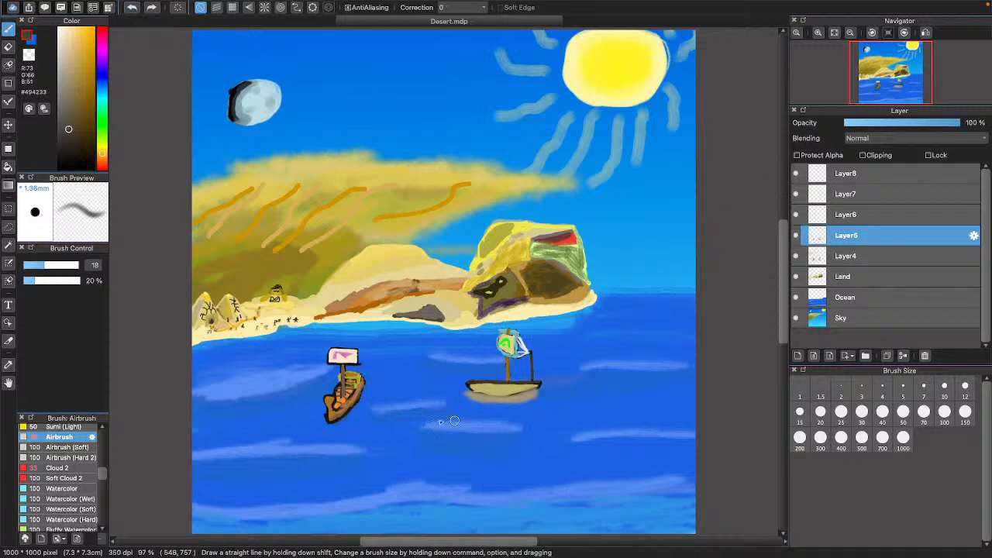
{"action": "mouse_move", "coordinate": [332, 426]}
{"action": "left_mouse_down"}
{"action": "mouse_move", "coordinate": [324, 415]}
{"action": "mouse_move", "coordinate": [341, 423]}
{"action": "mouse_move", "coordinate": [324, 433]}
{"action": "mouse_move", "coordinate": [328, 395]}
{"action": "left_mouse_up"}
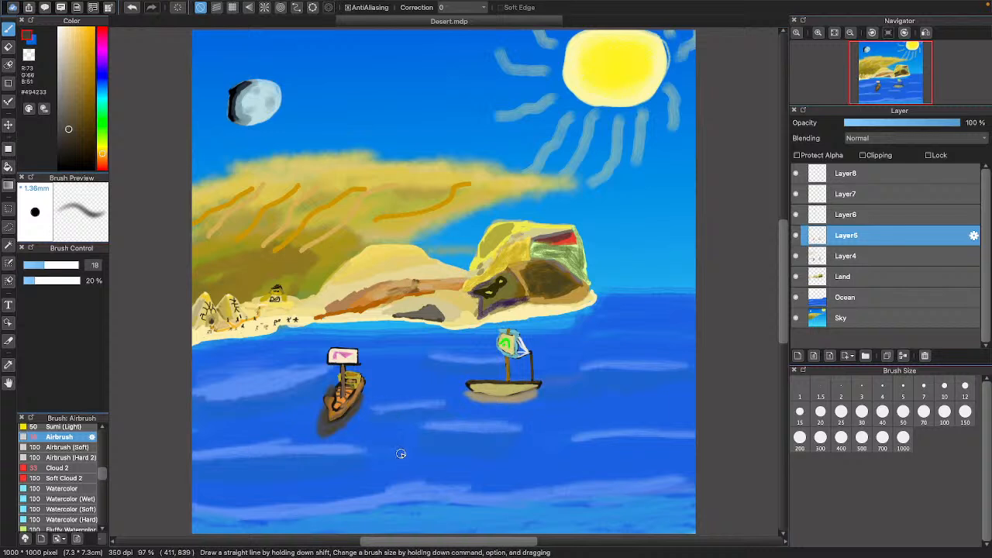
{"action": "scroll", "coordinate": [313, 394], "scroll_direction": "down", "scroll_amount": 2}
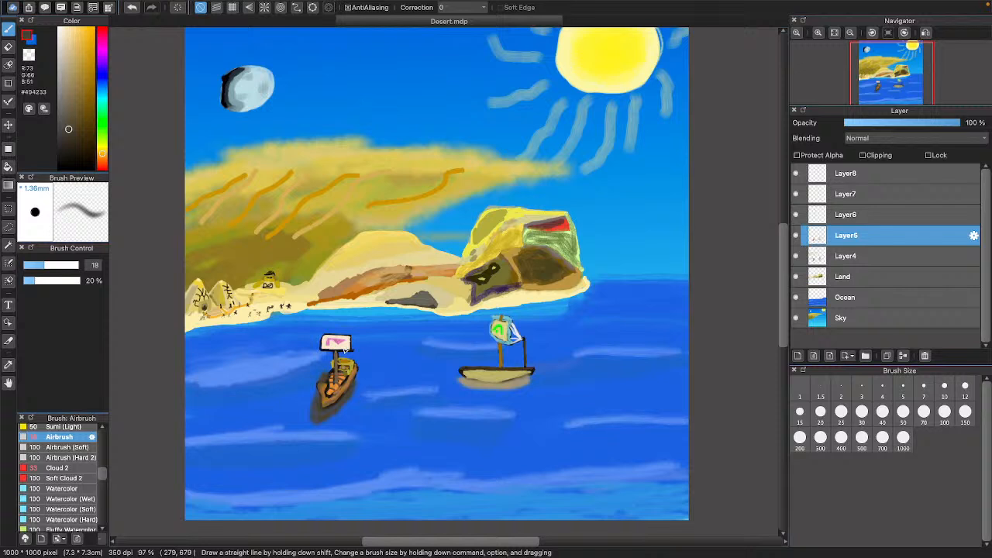
- Make Layer6 the active layer and switch the brush from Airbrush to Pencil
{"action": "left_click", "coordinate": [906, 218]}
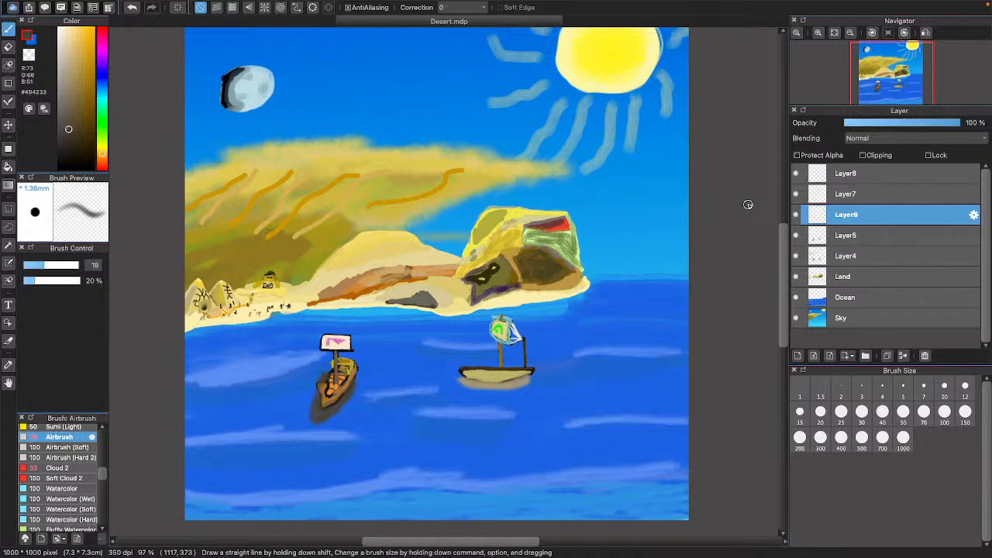
{"action": "scroll", "coordinate": [79, 457], "scroll_direction": "down", "scroll_amount": 3}
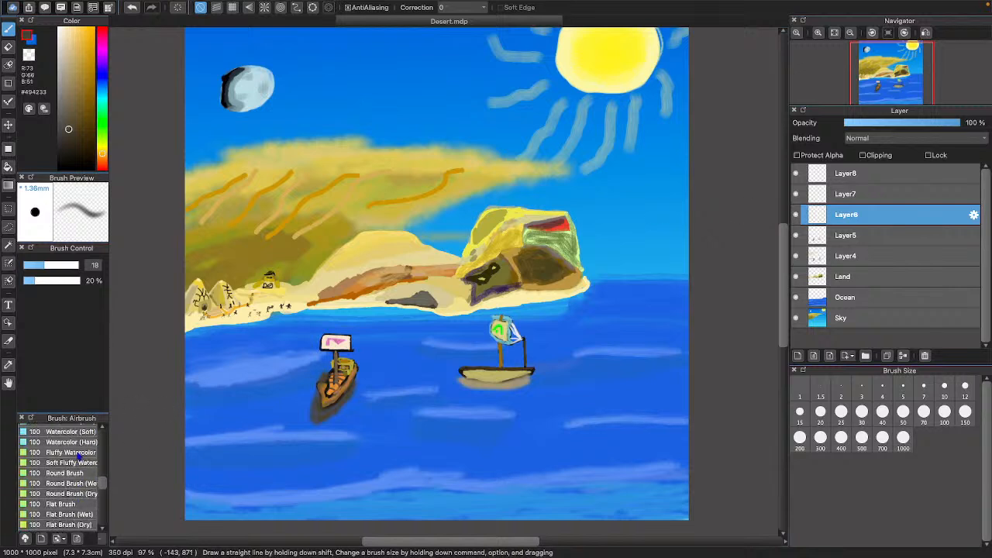
{"action": "scroll", "coordinate": [79, 457], "scroll_direction": "up", "scroll_amount": 5}
{"action": "left_click", "coordinate": [68, 430]}
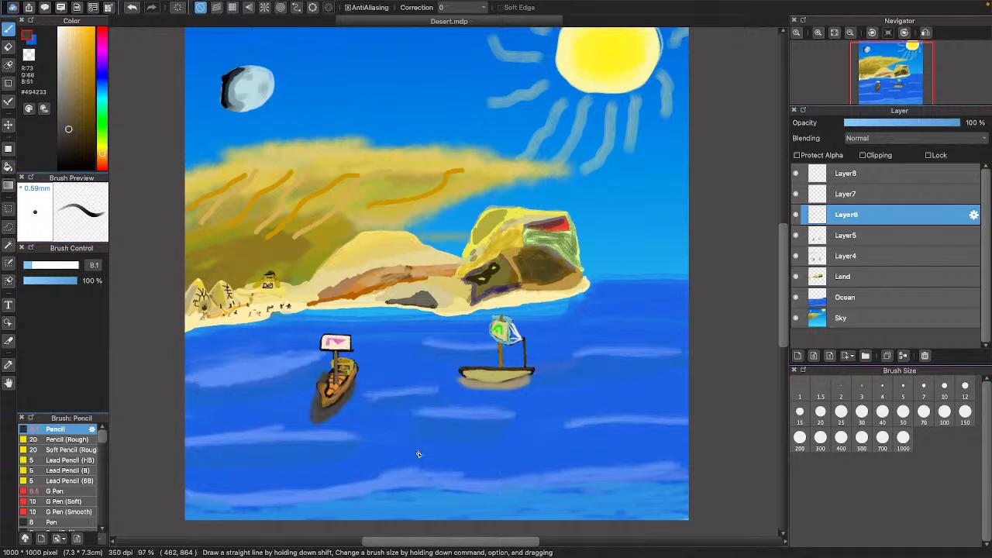
{"action": "left_click", "coordinate": [36, 266]}
{"action": "key", "text": "bracketright"}
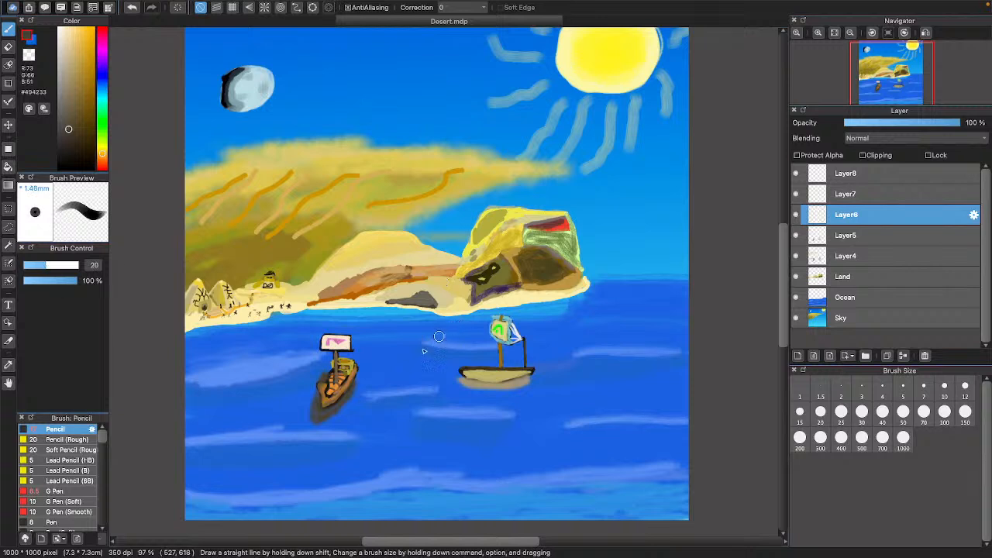
{"action": "key", "text": "bracketleft"}
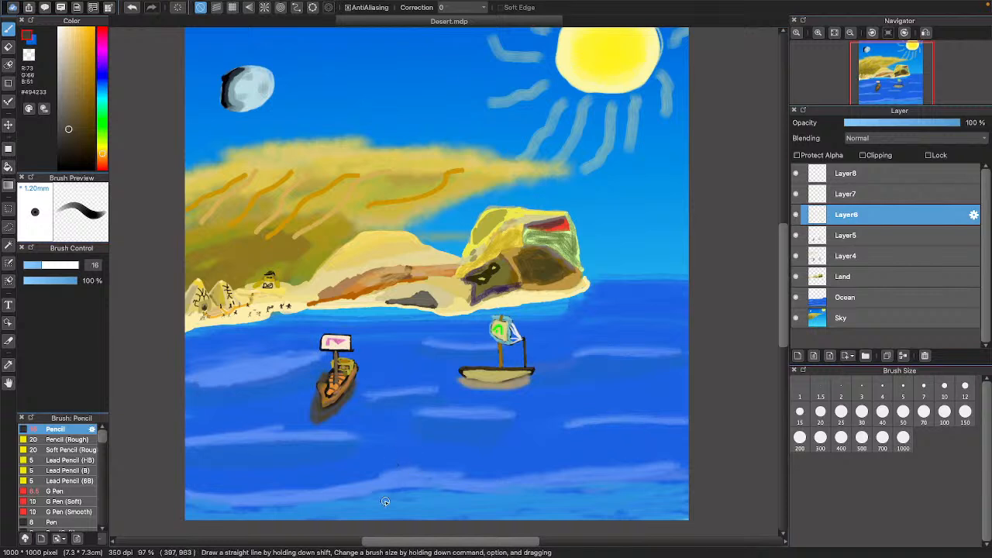
{"action": "mouse_move", "coordinate": [351, 519]}
{"action": "left_mouse_down"}
{"action": "mouse_move", "coordinate": [378, 480]}
{"action": "mouse_move", "coordinate": [394, 476]}
{"action": "left_mouse_up"}
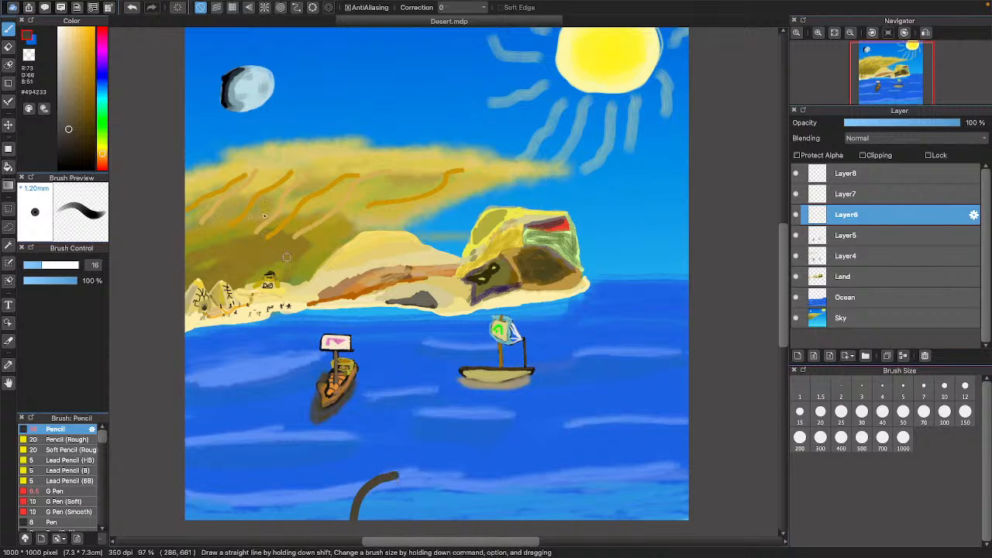
{"action": "left_click", "coordinate": [132, 7]}
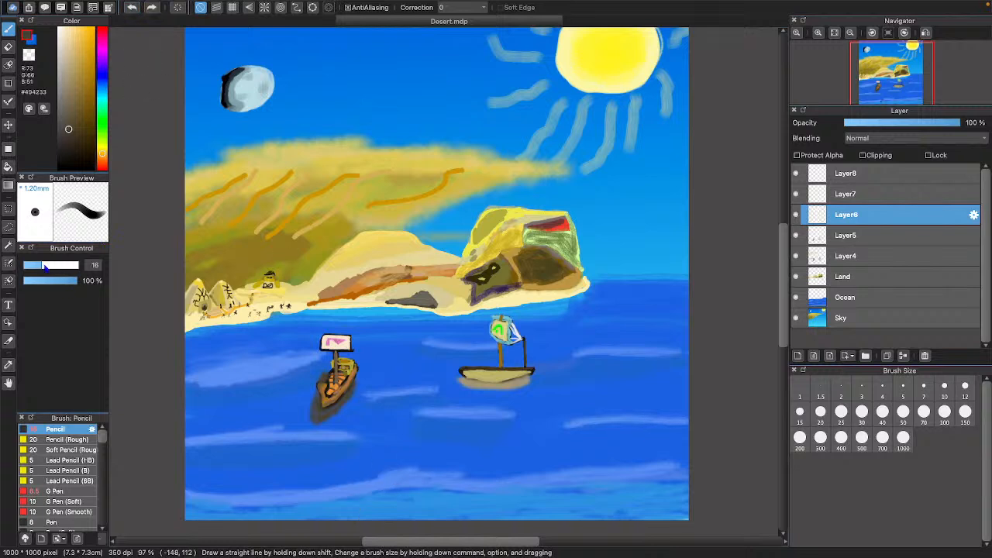
- Set the Pencil size to 8.1 and the colour to black #000000, undoing the brown trial stroke at the canvas's lower edge
{"action": "left_click_drag", "start_coordinate": [45, 266], "coordinate": [33, 273]}
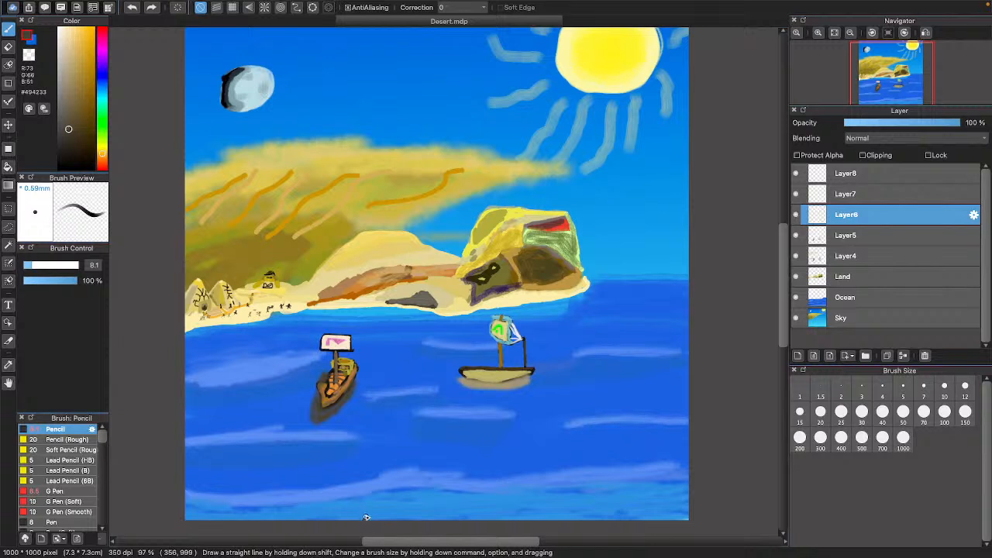
{"action": "left_click_drag", "start_coordinate": [365, 517], "coordinate": [416, 471]}
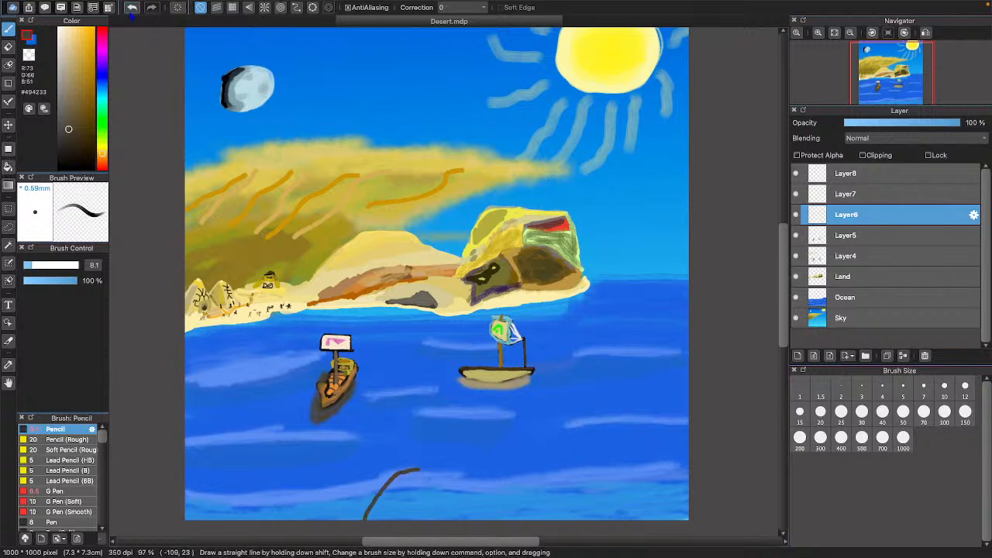
{"action": "left_click", "coordinate": [132, 7]}
{"action": "left_click", "coordinate": [58, 168]}
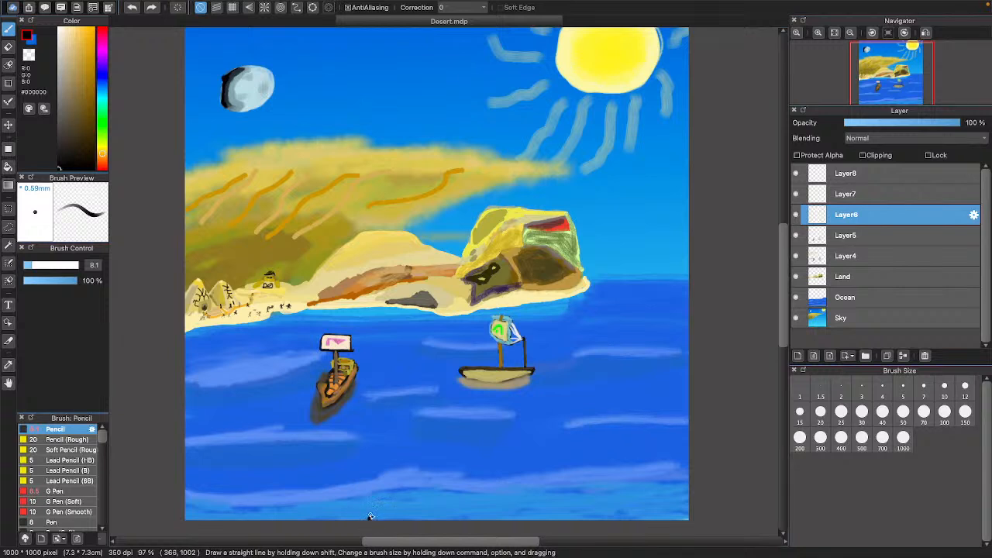
{"action": "left_click_drag", "start_coordinate": [371, 516], "coordinate": [387, 493]}
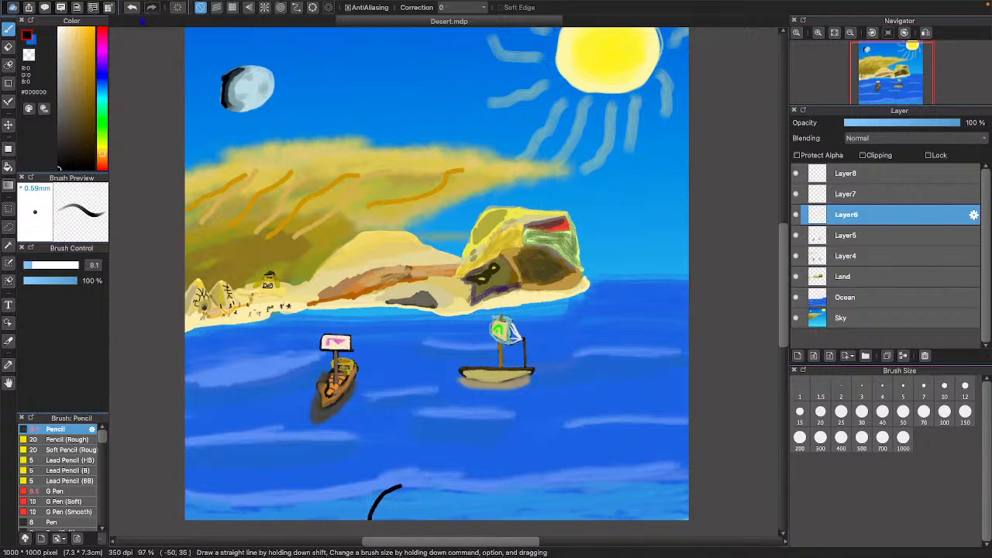
{"action": "left_click", "coordinate": [132, 7]}
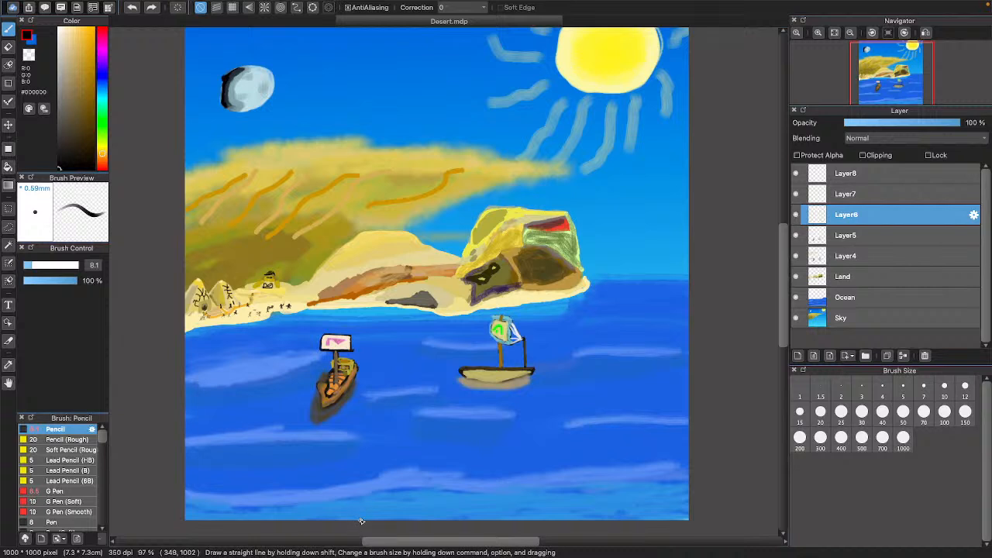
{"action": "left_click_drag", "start_coordinate": [360, 520], "coordinate": [424, 454]}
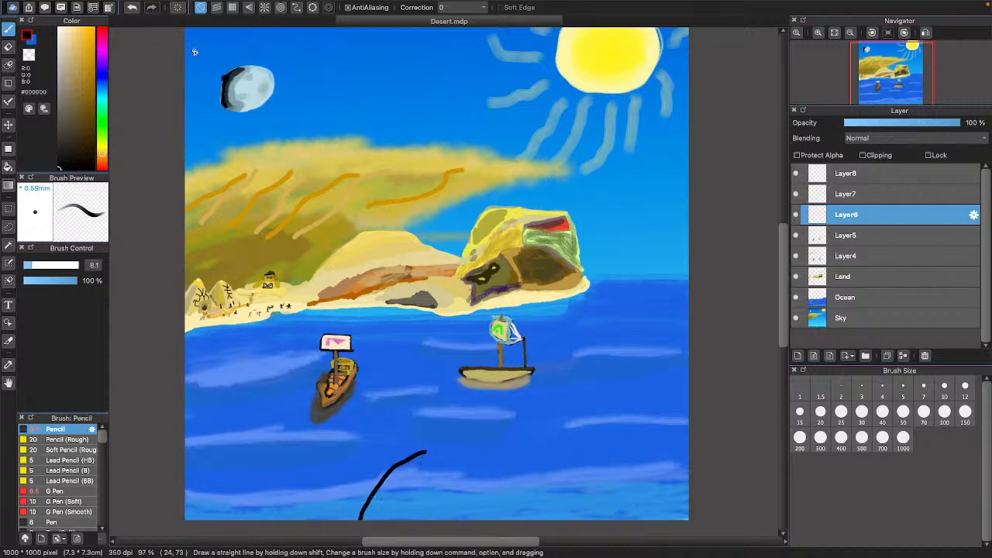
{"action": "left_click", "coordinate": [132, 7]}
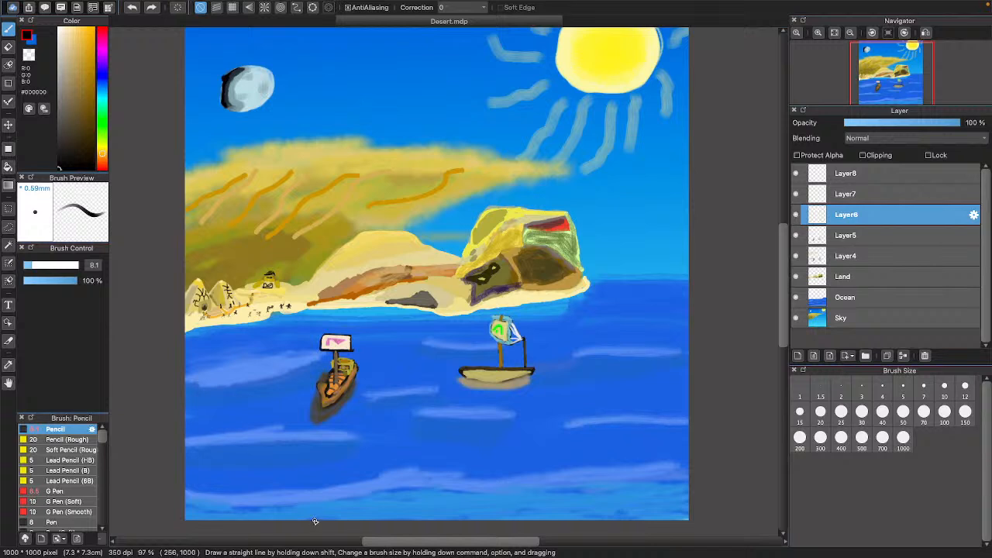
{"action": "mouse_move", "coordinate": [314, 521]}
{"action": "left_mouse_down"}
{"action": "mouse_move", "coordinate": [343, 472]}
{"action": "mouse_move", "coordinate": [380, 458]}
{"action": "left_mouse_up"}
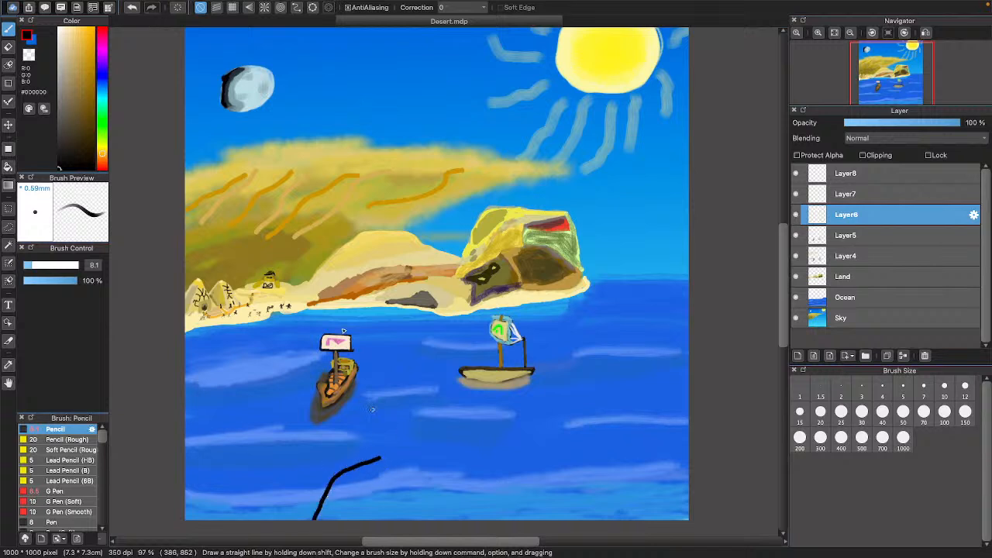
{"action": "left_click", "coordinate": [132, 7]}
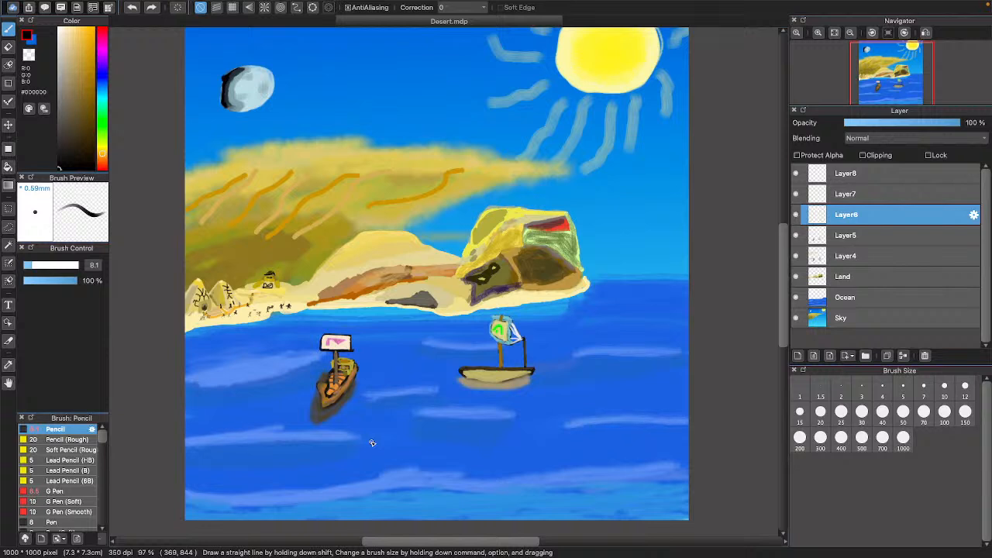
- Draw a horizontal black line on the water below the boats and a slanted line from its left end down to the canvas's lower edge
{"action": "left_click_drag", "start_coordinate": [371, 443], "coordinate": [409, 444]}
{"action": "left_click_drag", "start_coordinate": [446, 443], "coordinate": [459, 441]}
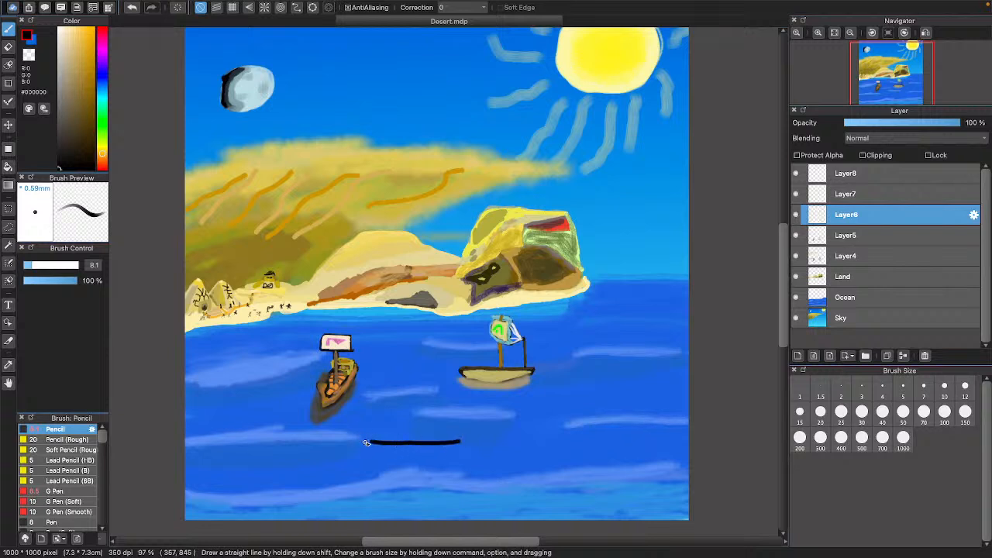
{"action": "left_click_drag", "start_coordinate": [367, 441], "coordinate": [462, 441]}
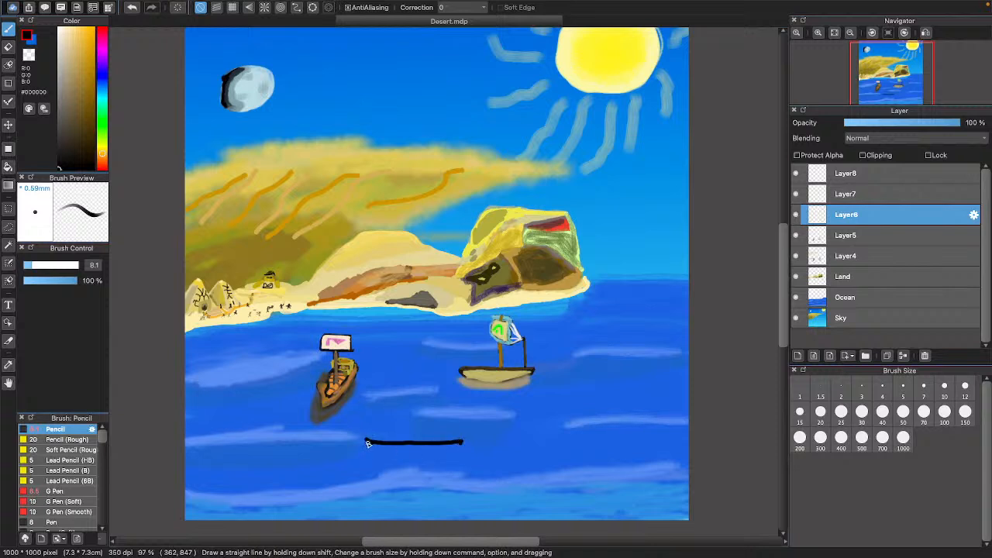
{"action": "left_click_drag", "start_coordinate": [368, 443], "coordinate": [356, 451]}
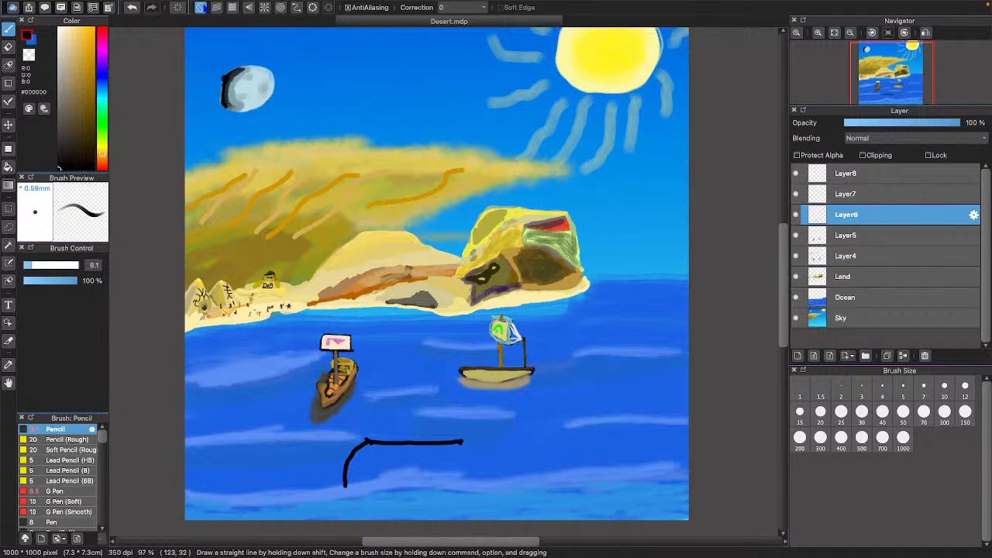
{"action": "left_click", "coordinate": [131, 8]}
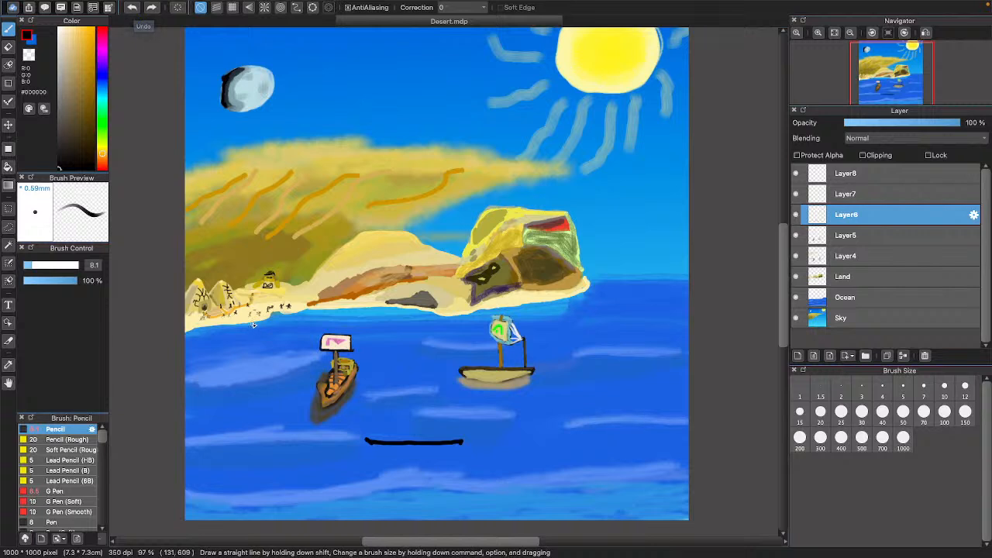
{"action": "left_click_drag", "start_coordinate": [366, 442], "coordinate": [339, 525]}
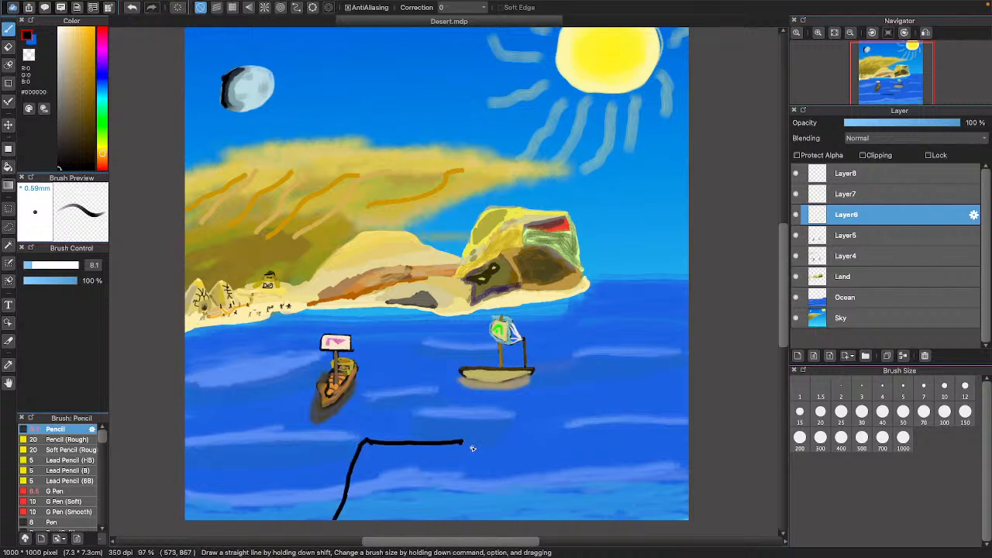
- Draw a matching slanted black line from the horizontal line's right end down to the canvas's lower edge, redoing it until it fits
{"action": "left_click_drag", "start_coordinate": [463, 442], "coordinate": [473, 505]}
{"action": "left_click", "coordinate": [132, 7]}
{"action": "left_click_drag", "start_coordinate": [463, 452], "coordinate": [482, 519]}
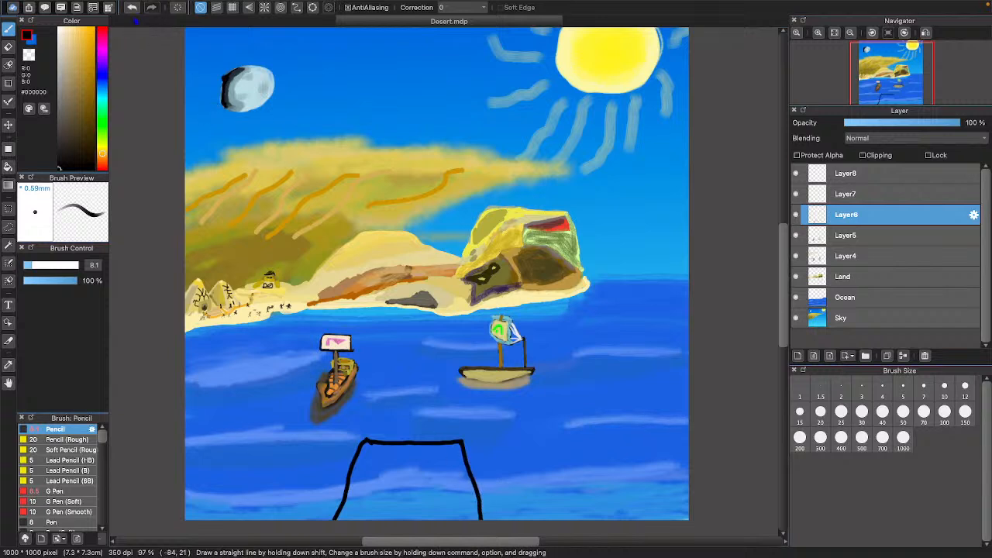
{"action": "left_click", "coordinate": [132, 7]}
{"action": "left_click_drag", "start_coordinate": [463, 442], "coordinate": [482, 511]}
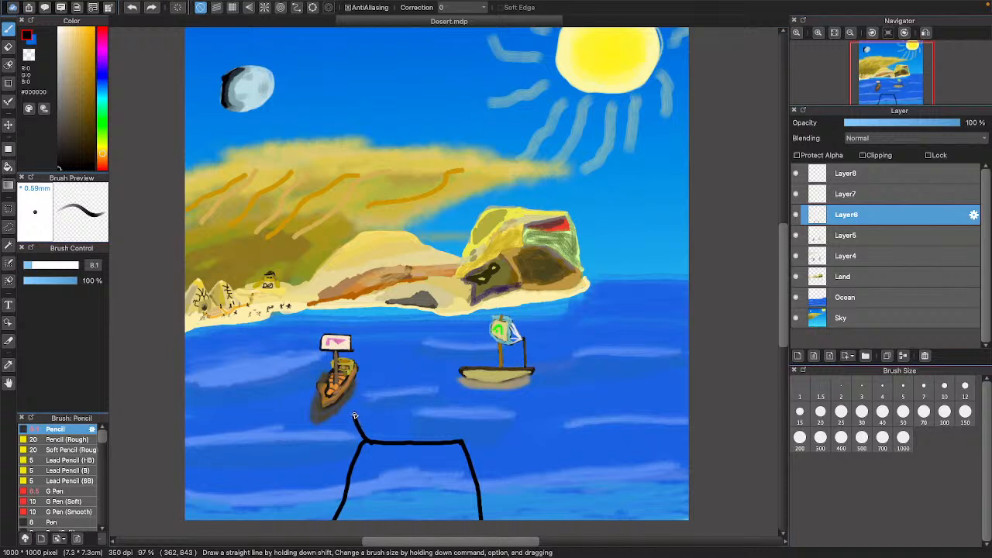
- Draw a wavy black line from the horizontal line's left end up past the first boat's right side to the height of its sail
{"action": "left_click_drag", "start_coordinate": [354, 413], "coordinate": [357, 402]}
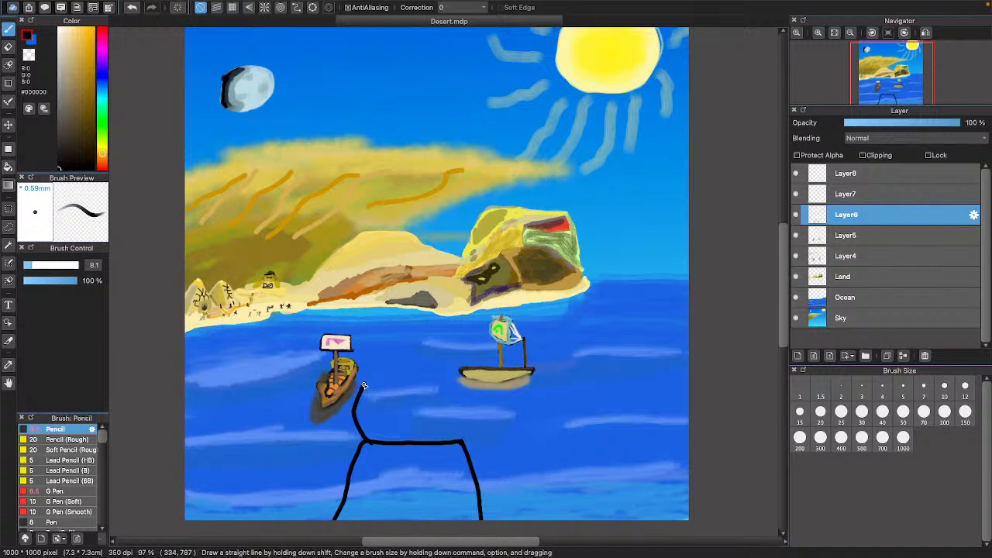
{"action": "left_click_drag", "start_coordinate": [359, 369], "coordinate": [353, 339]}
{"action": "key", "text": "ctrl+z"}
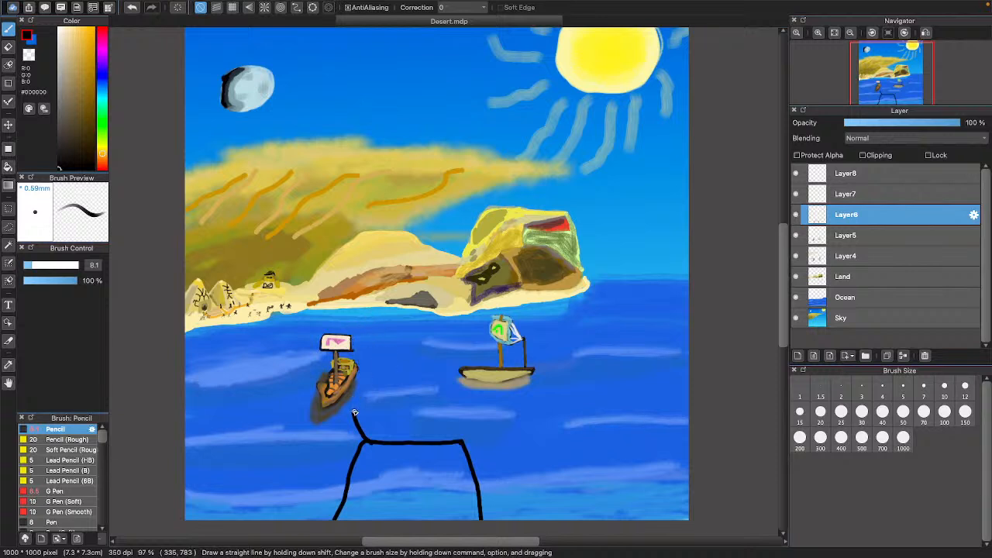
{"action": "left_click_drag", "start_coordinate": [352, 401], "coordinate": [355, 388]}
{"action": "key", "text": "ctrl+z"}
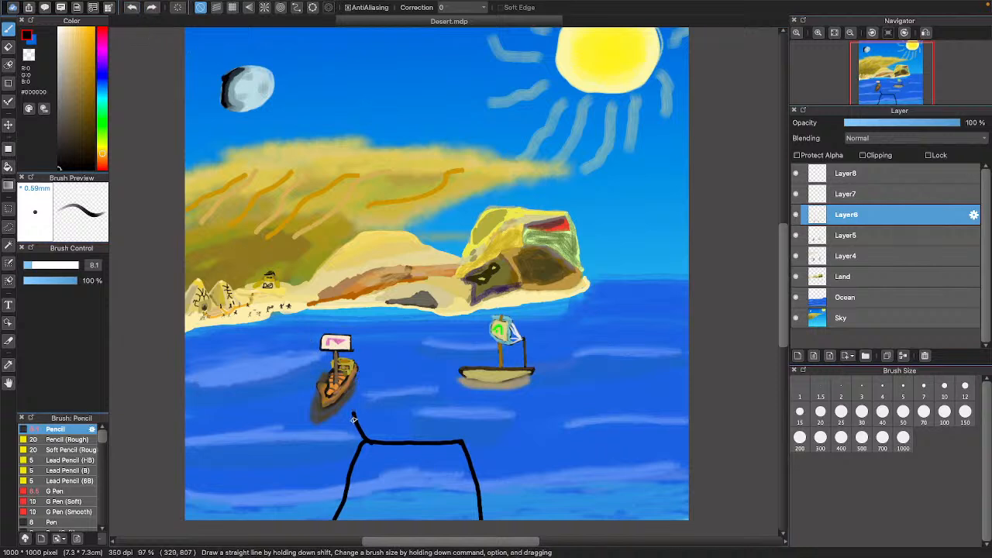
{"action": "left_click_drag", "start_coordinate": [353, 413], "coordinate": [352, 402]}
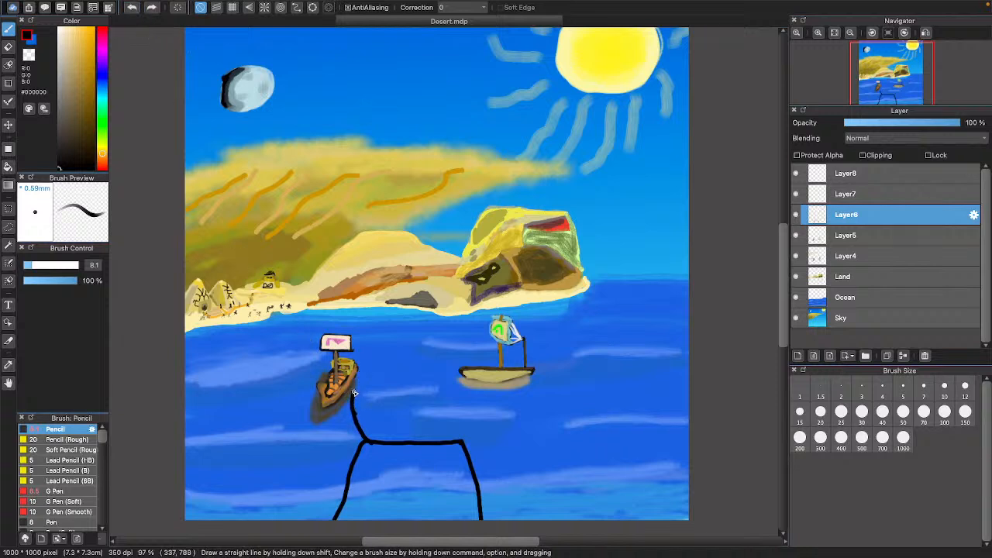
{"action": "left_click_drag", "start_coordinate": [360, 368], "coordinate": [357, 340]}
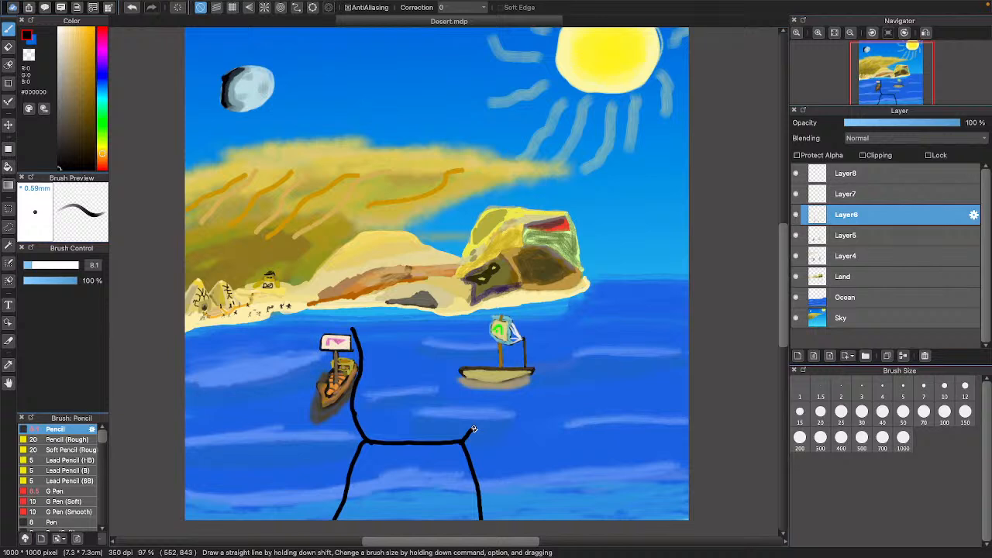
- Draw a wavy black line from the horizontal line's right end up past the second boat's left side to sail height, redoing strokes until it fits
{"action": "left_click_drag", "start_coordinate": [469, 427], "coordinate": [475, 419]}
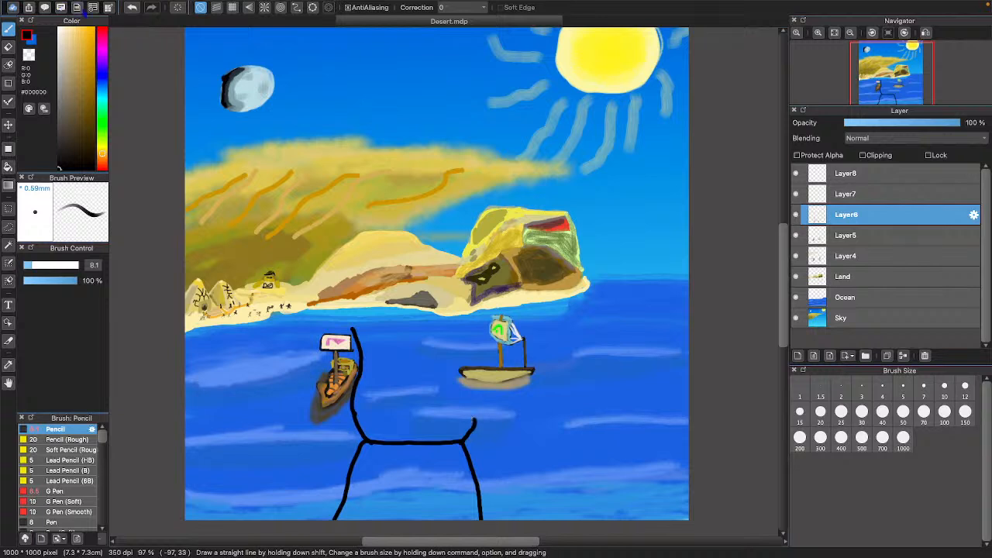
{"action": "left_click", "coordinate": [131, 7]}
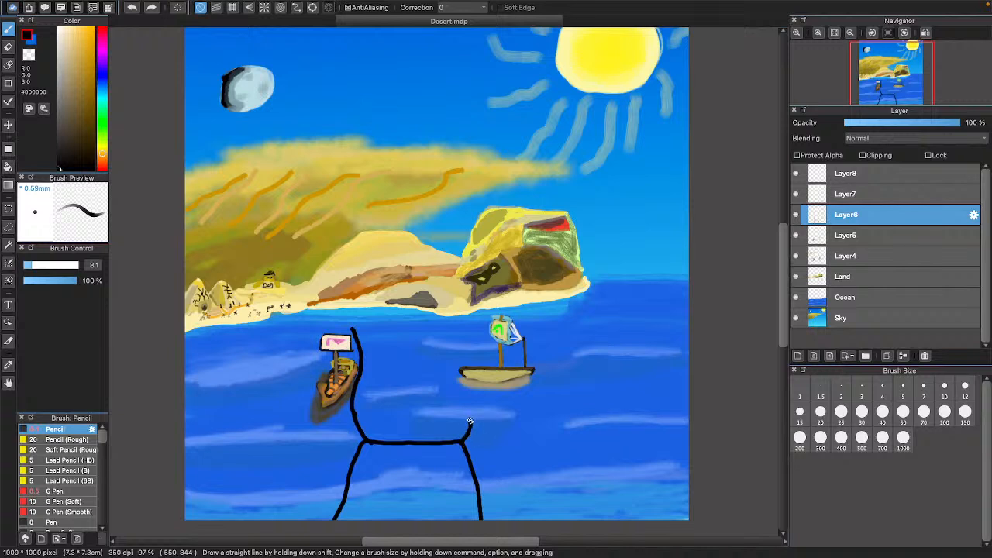
{"action": "left_click_drag", "start_coordinate": [468, 410], "coordinate": [466, 404]}
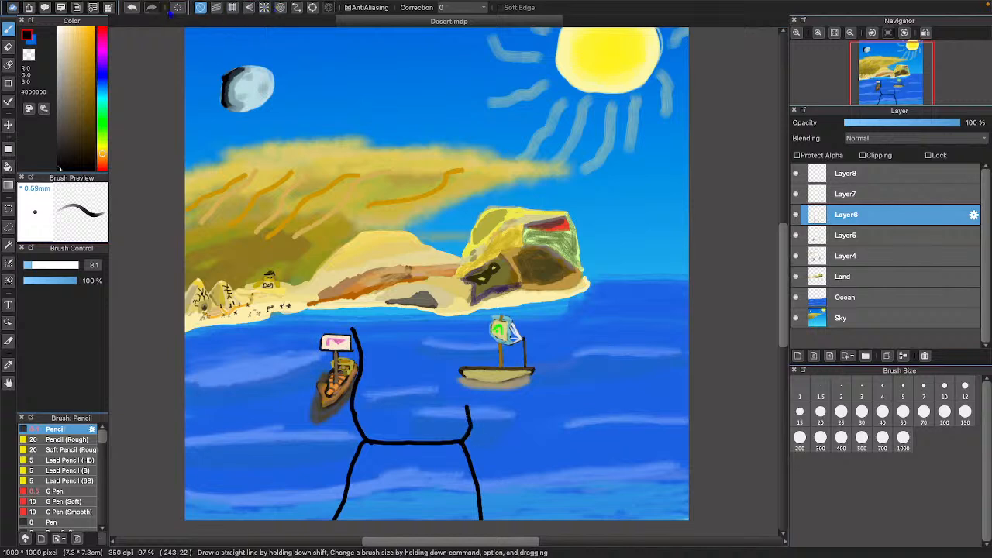
{"action": "left_click", "coordinate": [131, 7]}
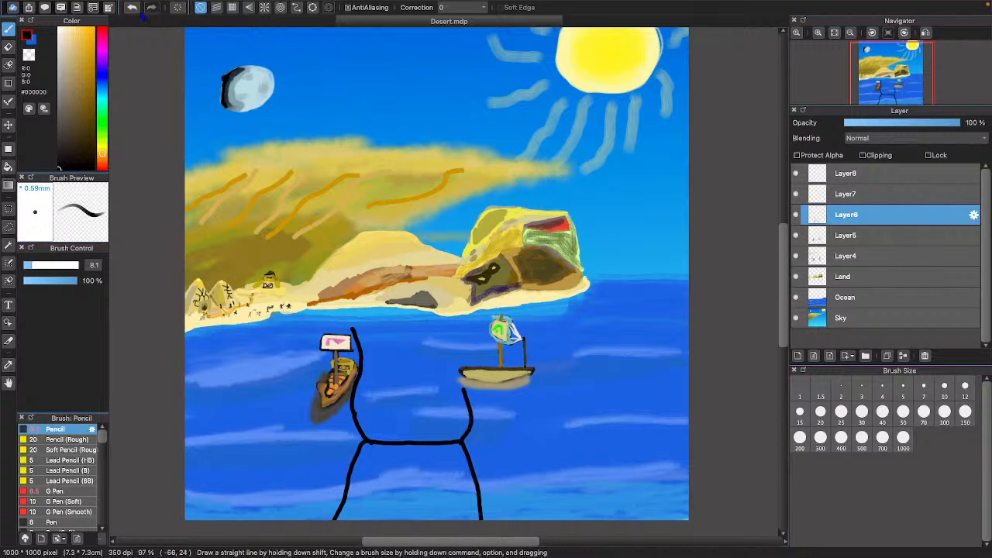
{"action": "key", "text": "super+z"}
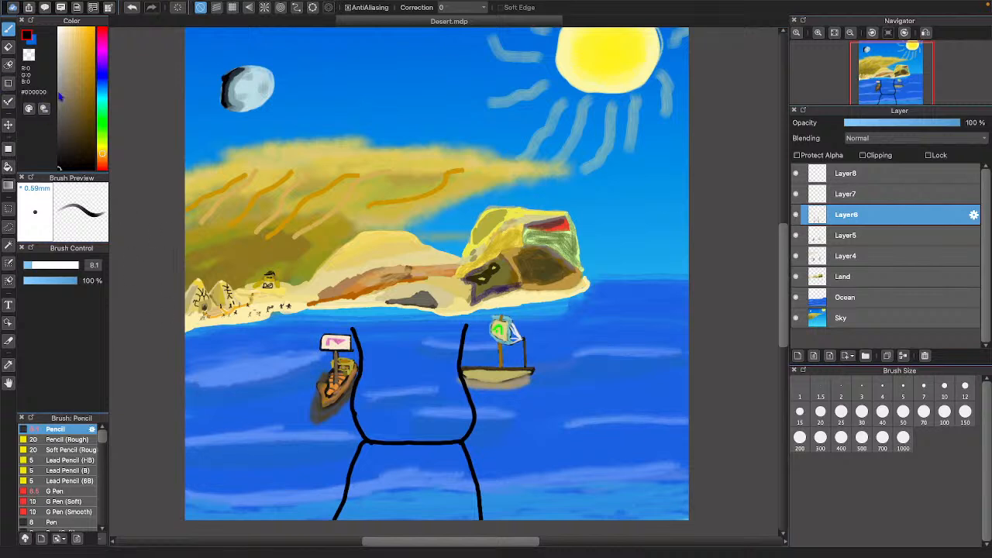
- Erase the horizontal black line across the water and rejoin the upper and lower side lines at both corners with the black Pencil
{"action": "left_click", "coordinate": [8, 48]}
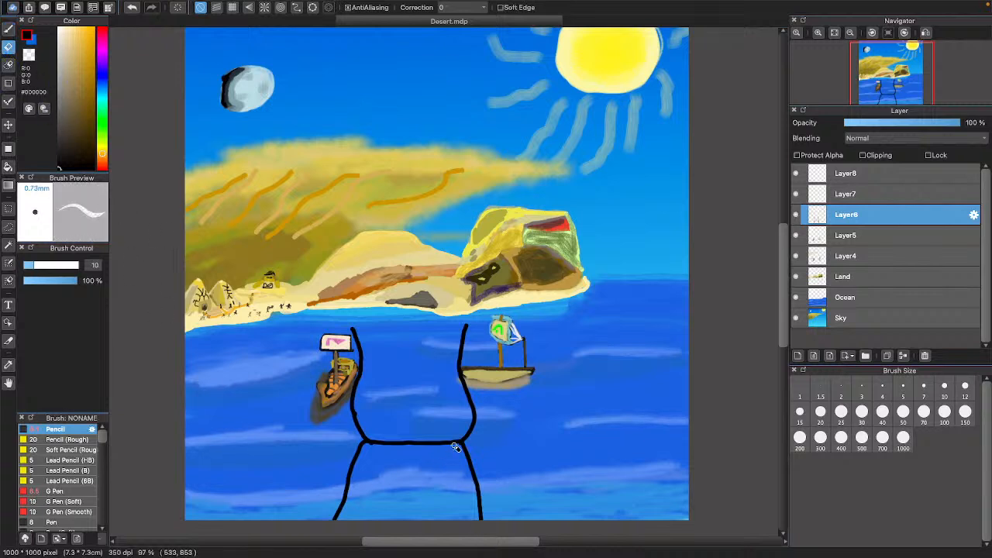
{"action": "mouse_move", "coordinate": [440, 443]}
{"action": "left_mouse_down"}
{"action": "mouse_move", "coordinate": [363, 444]}
{"action": "mouse_move", "coordinate": [460, 447]}
{"action": "mouse_move", "coordinate": [416, 440]}
{"action": "left_mouse_up"}
{"action": "left_click", "coordinate": [8, 29]}
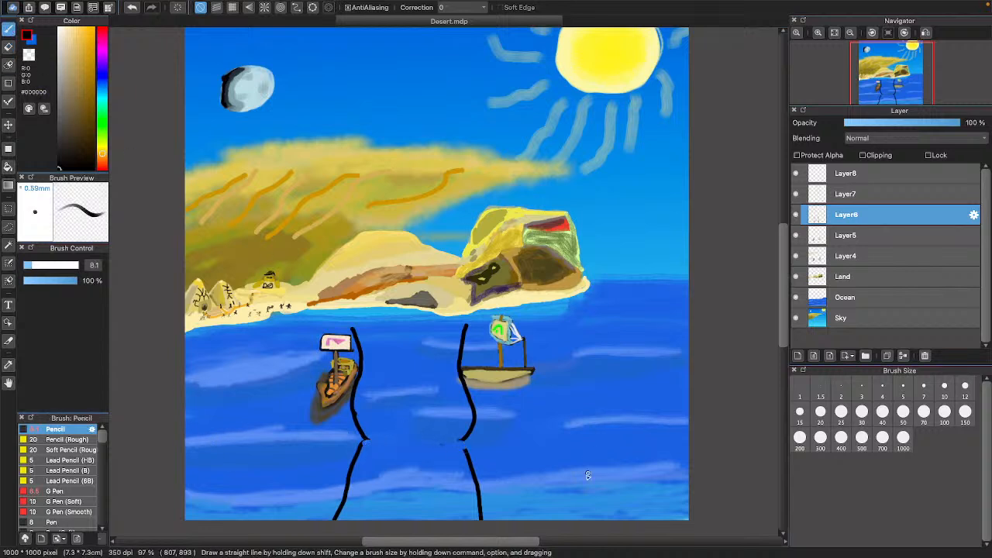
{"action": "left_click", "coordinate": [464, 440]}
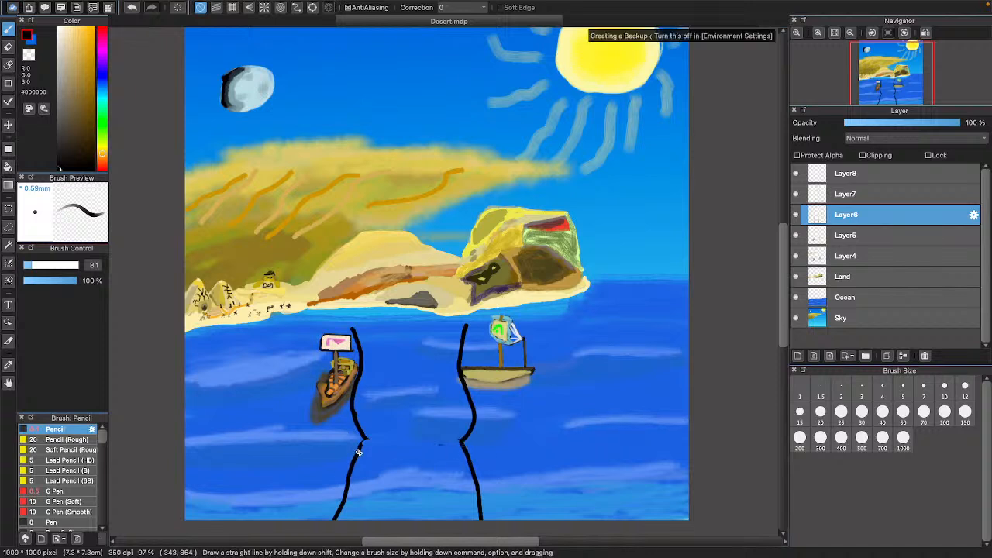
{"action": "left_click", "coordinate": [363, 447]}
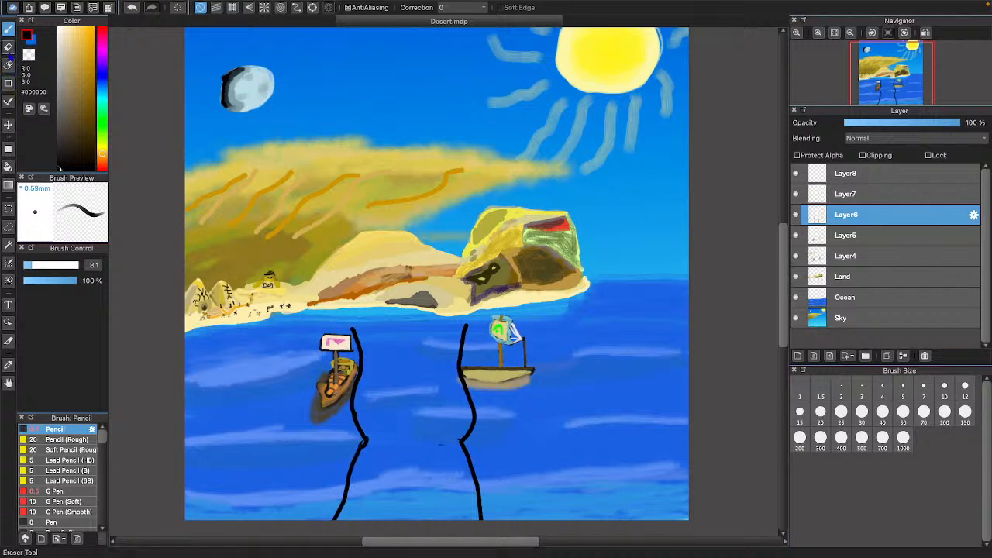
- Touch up the corner of the left side line with the eraser and Pencil, undoing the last touch-up
{"action": "left_click", "coordinate": [8, 47]}
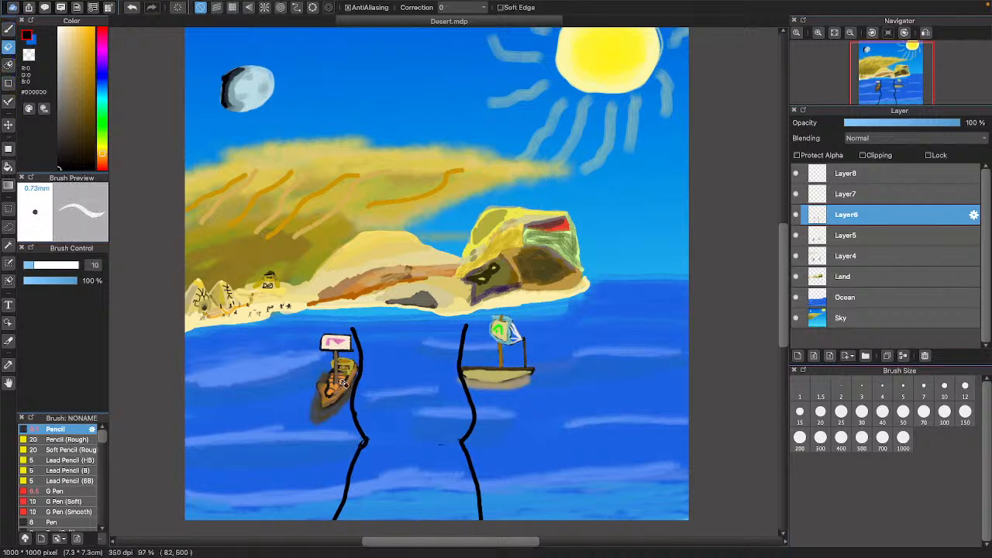
{"action": "left_click", "coordinate": [363, 448]}
{"action": "key", "text": "b"}
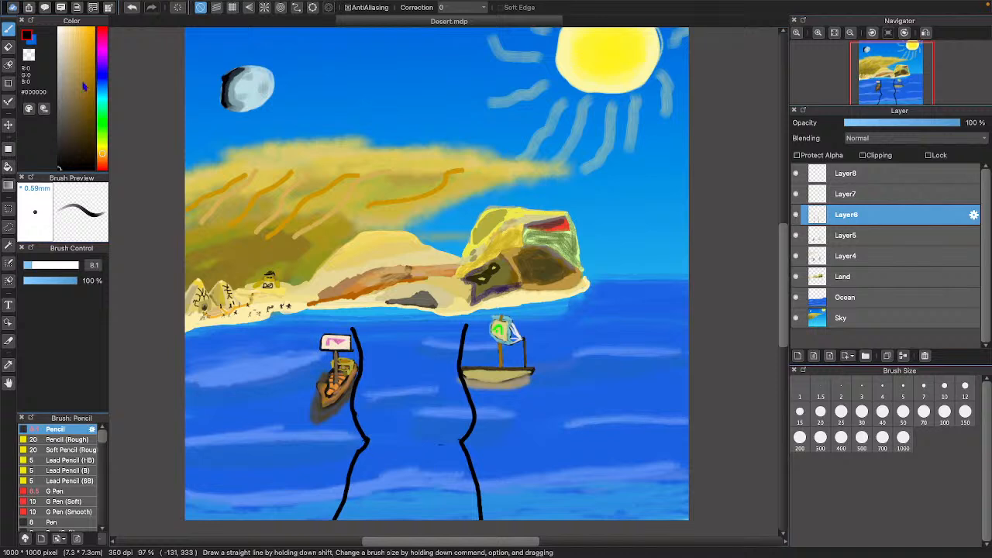
{"action": "left_click", "coordinate": [132, 6]}
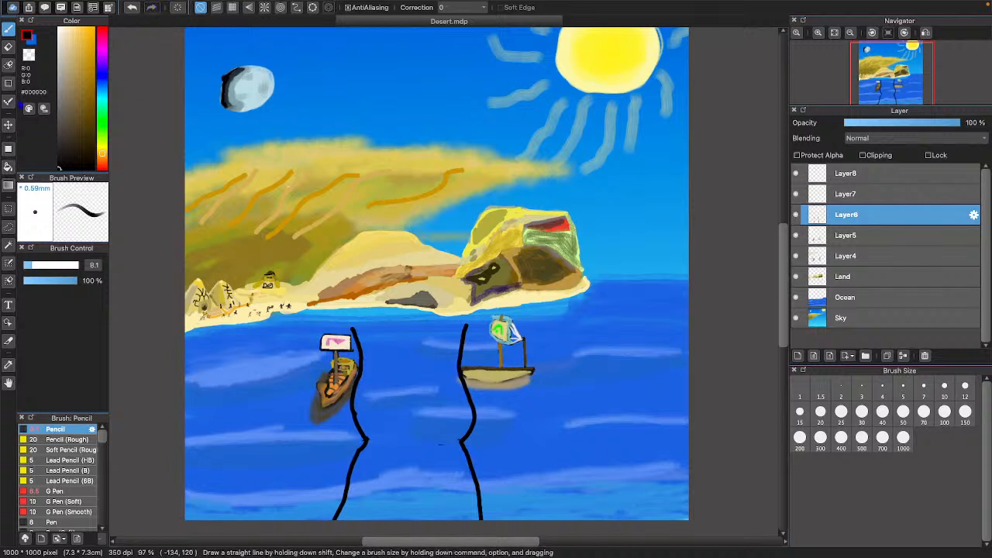
- Erase the right side line between its corner and the second boat's hull, and redraw that section in black with a gentler bulge
{"action": "left_click", "coordinate": [8, 47]}
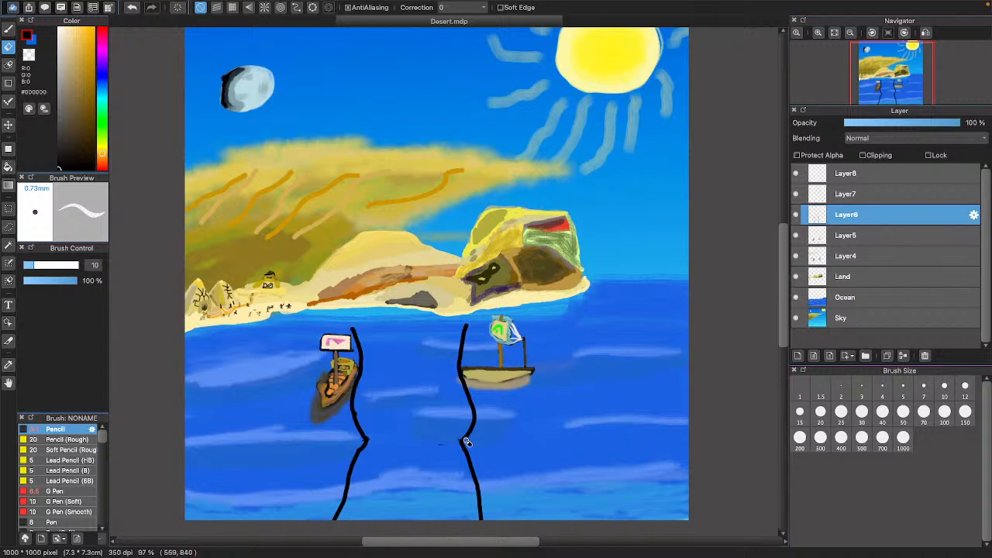
{"action": "mouse_move", "coordinate": [457, 437]}
{"action": "left_mouse_down"}
{"action": "mouse_move", "coordinate": [477, 411]}
{"action": "mouse_move", "coordinate": [465, 376]}
{"action": "mouse_move", "coordinate": [477, 414]}
{"action": "left_mouse_up"}
{"action": "left_click", "coordinate": [9, 28]}
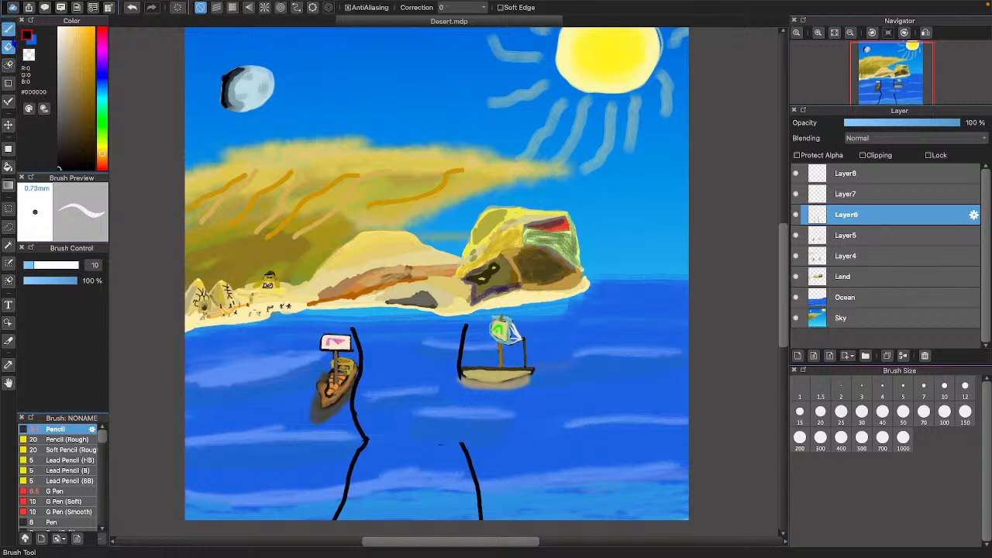
{"action": "key", "text": "bracketleft"}
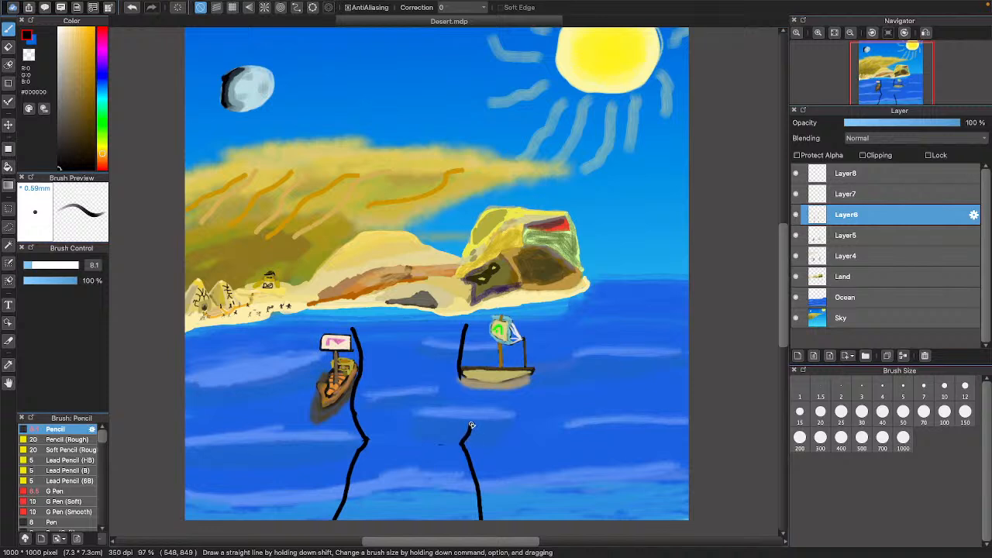
{"action": "left_click_drag", "start_coordinate": [470, 416], "coordinate": [469, 407]}
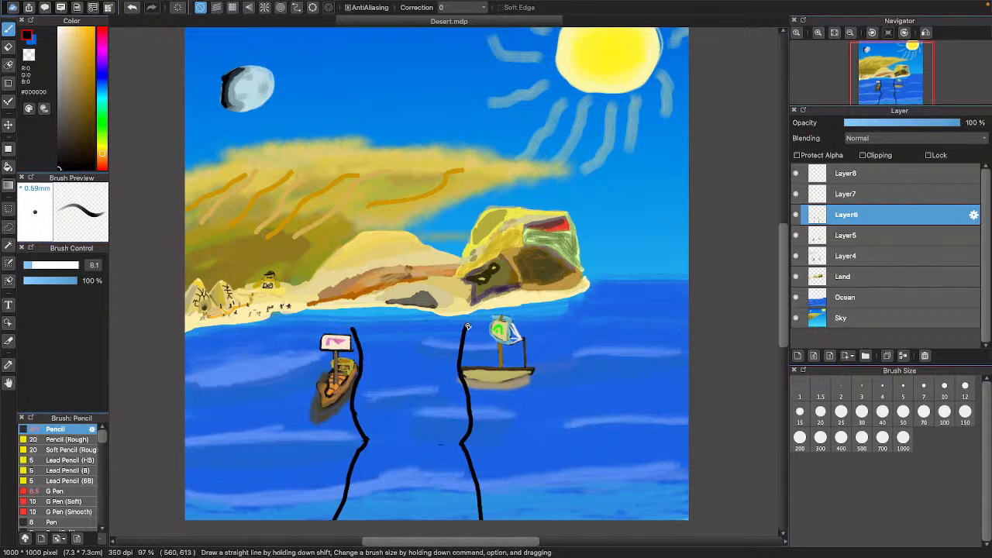
- Curve the upper ends of both side lines outward above the boats' sails, undoing the trial stroke on the beach above the first boat
{"action": "left_click_drag", "start_coordinate": [467, 326], "coordinate": [503, 312]}
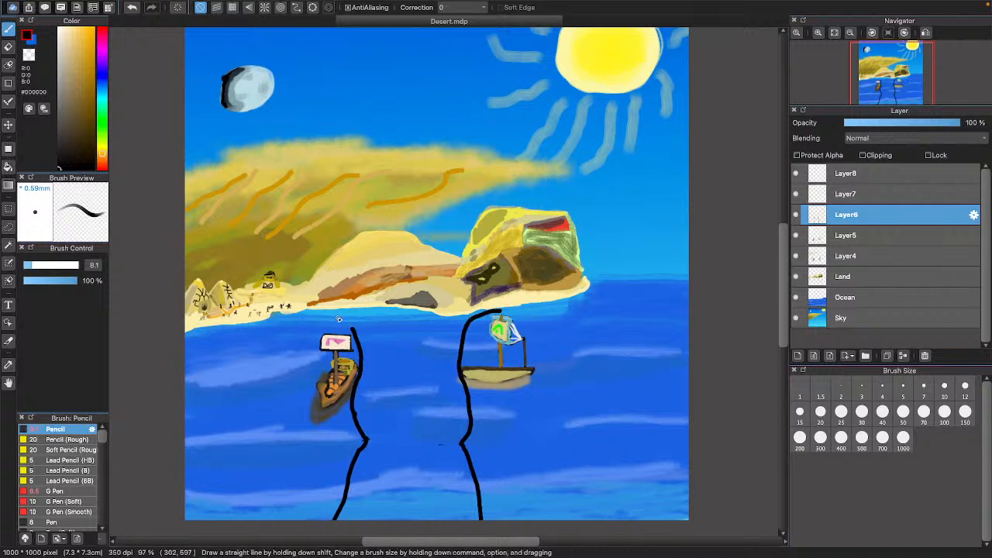
{"action": "left_click_drag", "start_coordinate": [351, 330], "coordinate": [333, 317]}
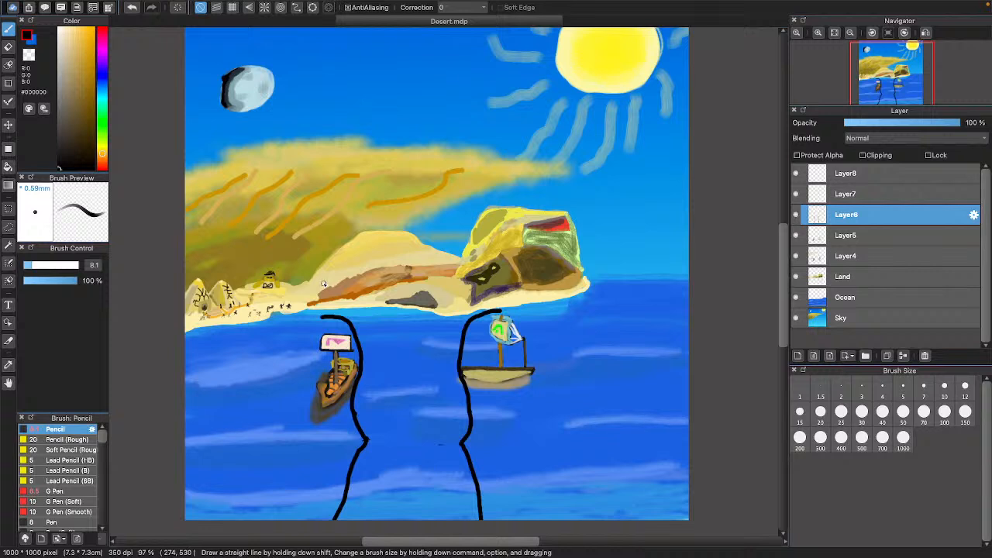
{"action": "left_click_drag", "start_coordinate": [320, 284], "coordinate": [341, 286]}
{"action": "left_click", "coordinate": [131, 7]}
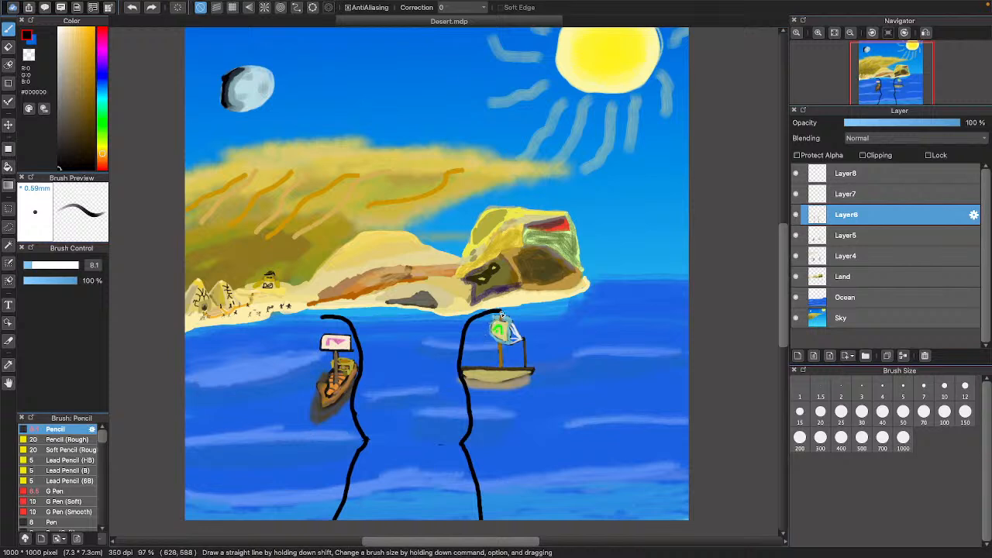
- Draw a black curve around the second boat's right side and a wider curve outside it up to the large rock, redoing the outer one until it fits
{"action": "mouse_move", "coordinate": [504, 314]}
{"action": "left_mouse_down"}
{"action": "mouse_move", "coordinate": [537, 339]}
{"action": "mouse_move", "coordinate": [537, 364]}
{"action": "mouse_move", "coordinate": [505, 401]}
{"action": "mouse_move", "coordinate": [477, 413]}
{"action": "left_mouse_up"}
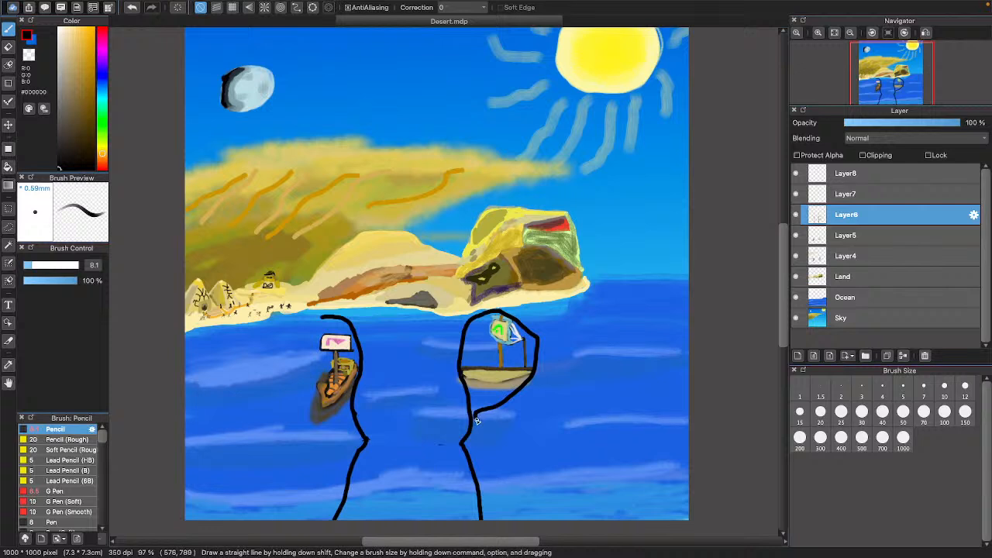
{"action": "mouse_move", "coordinate": [481, 424]}
{"action": "left_mouse_down"}
{"action": "mouse_move", "coordinate": [543, 393]}
{"action": "mouse_move", "coordinate": [559, 365]}
{"action": "mouse_move", "coordinate": [553, 314]}
{"action": "mouse_move", "coordinate": [502, 284]}
{"action": "left_mouse_up"}
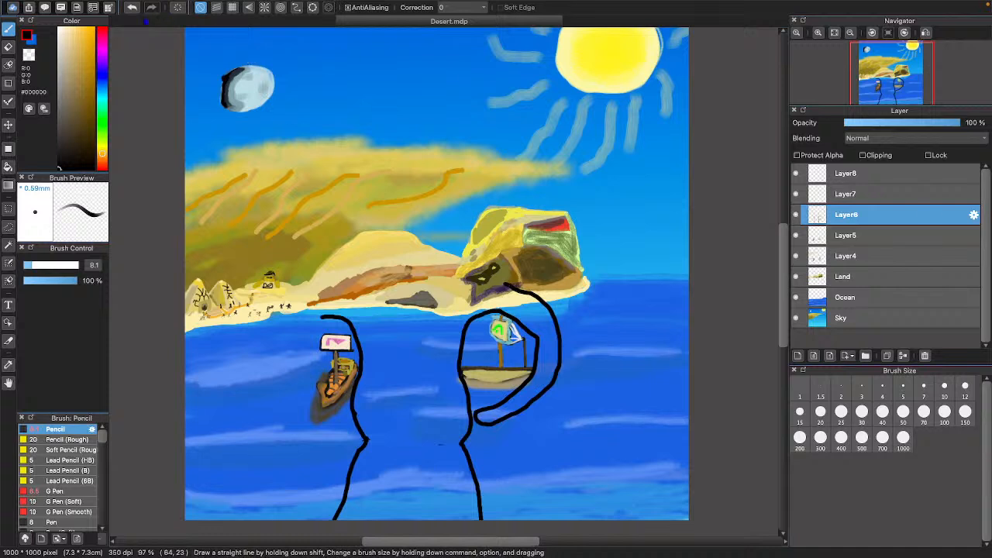
{"action": "left_click", "coordinate": [133, 7]}
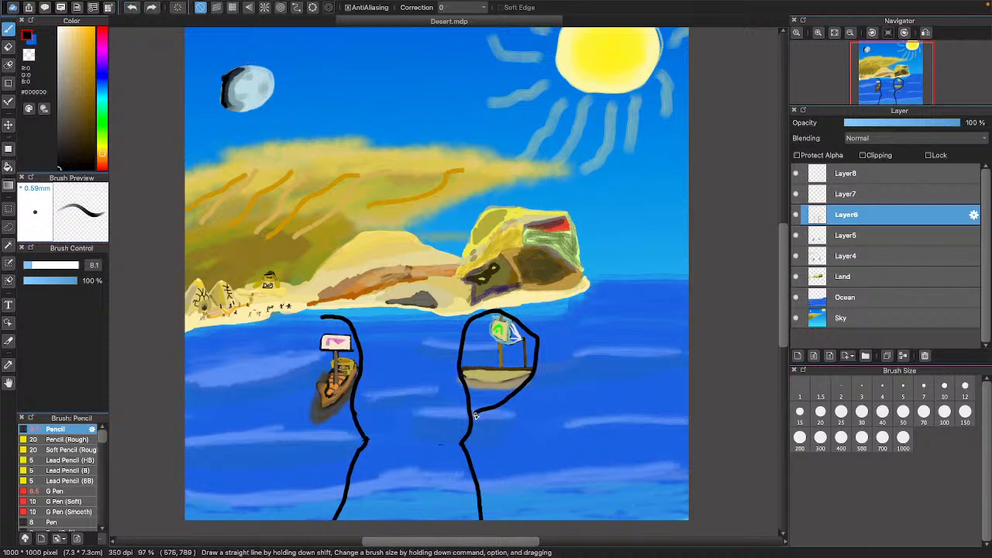
{"action": "mouse_move", "coordinate": [489, 423]}
{"action": "left_mouse_down"}
{"action": "mouse_move", "coordinate": [537, 403]}
{"action": "mouse_move", "coordinate": [569, 357]}
{"action": "mouse_move", "coordinate": [565, 326]}
{"action": "mouse_move", "coordinate": [545, 293]}
{"action": "mouse_move", "coordinate": [497, 279]}
{"action": "left_mouse_up"}
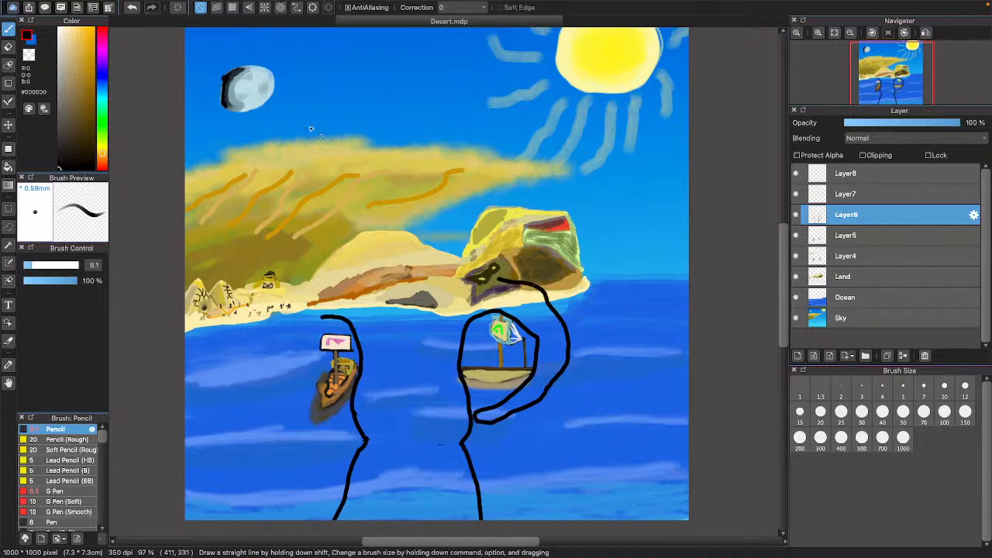
{"action": "left_click", "coordinate": [132, 7]}
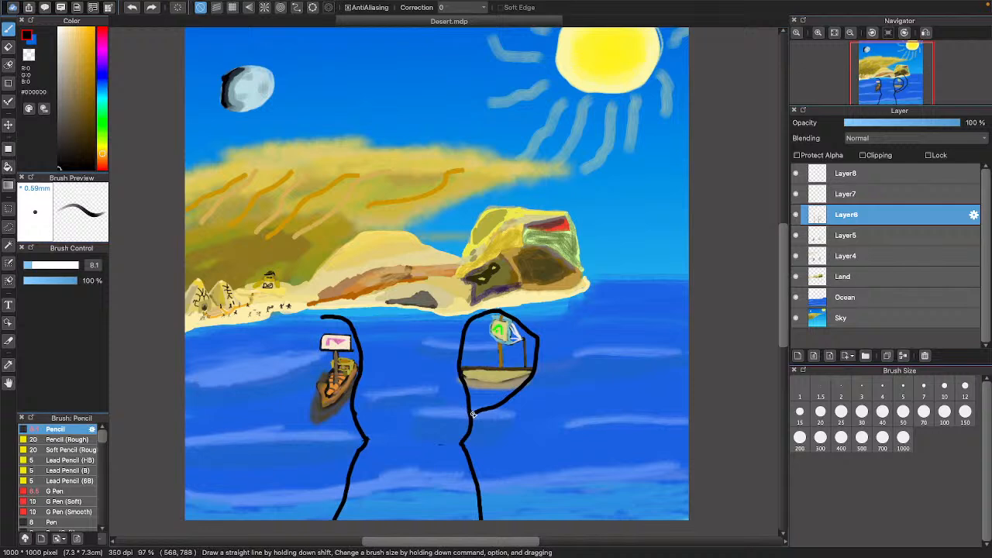
{"action": "mouse_move", "coordinate": [475, 417]}
{"action": "left_mouse_down"}
{"action": "mouse_move", "coordinate": [504, 420]}
{"action": "mouse_move", "coordinate": [556, 388]}
{"action": "mouse_move", "coordinate": [563, 321]}
{"action": "left_mouse_up"}
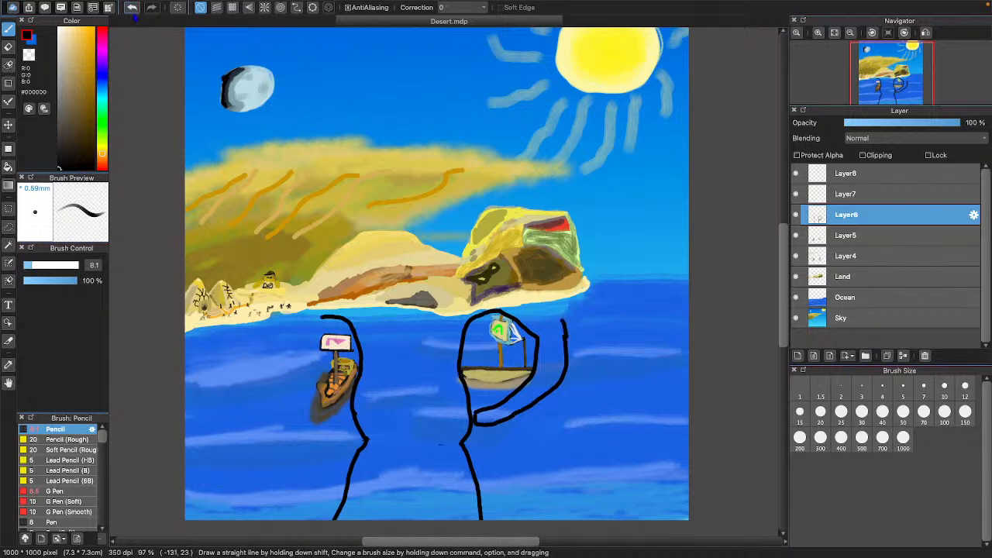
{"action": "left_click", "coordinate": [131, 7]}
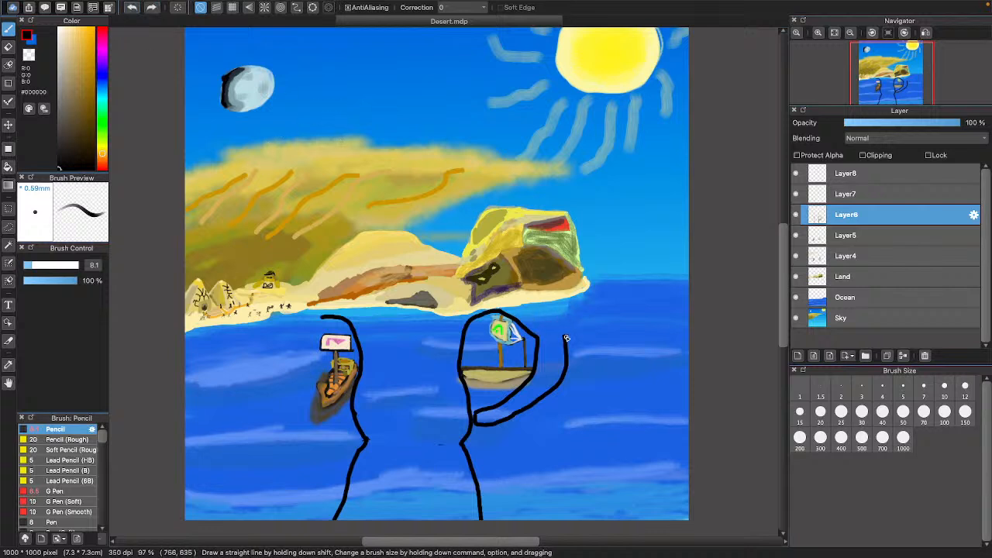
{"action": "mouse_move", "coordinate": [565, 338]}
{"action": "left_mouse_down"}
{"action": "mouse_move", "coordinate": [533, 294]}
{"action": "mouse_move", "coordinate": [476, 279]}
{"action": "left_mouse_up"}
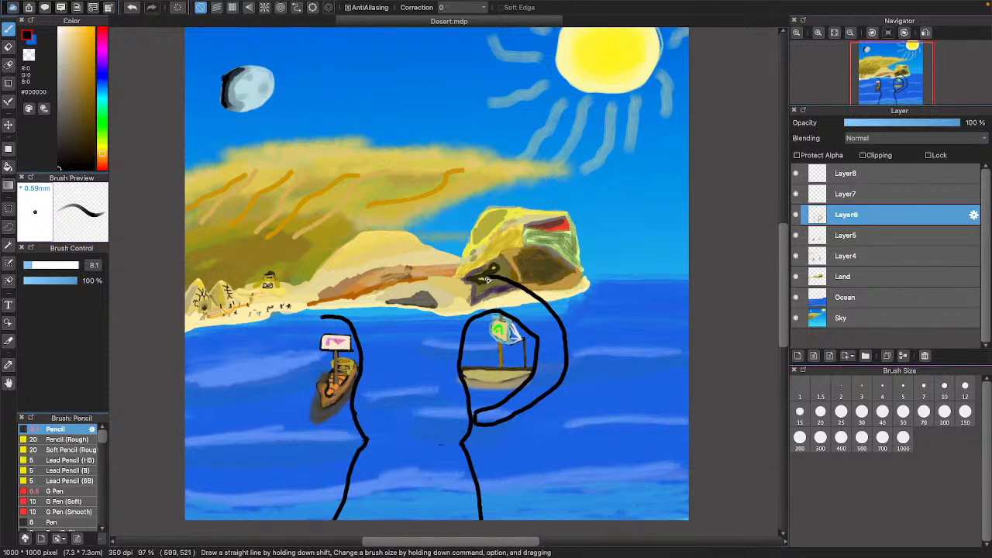
- Extend the outer black curve left past the rock, up to the dune's top and left across the dune, redoing the ill-fitting strokes
{"action": "left_click_drag", "start_coordinate": [485, 279], "coordinate": [443, 274]}
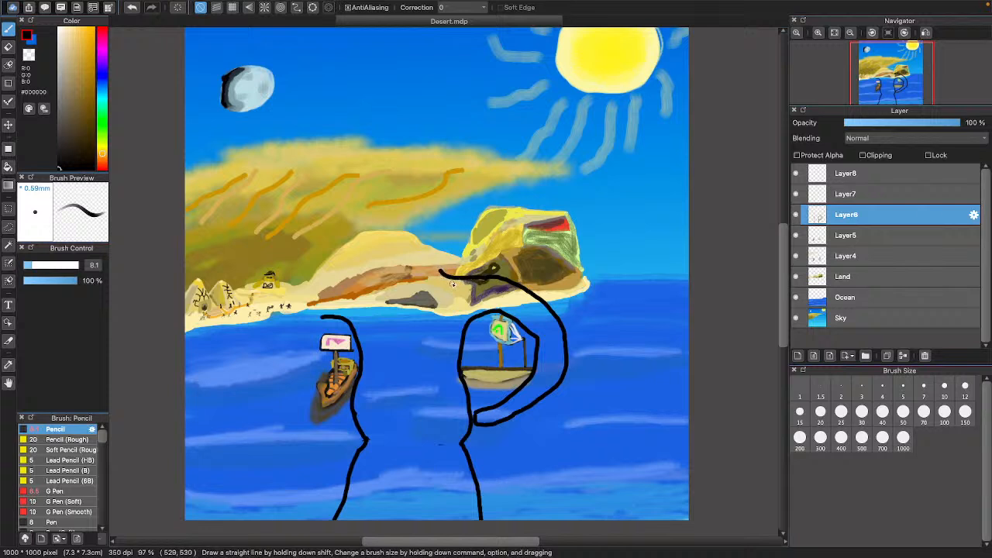
{"action": "left_click", "coordinate": [131, 7]}
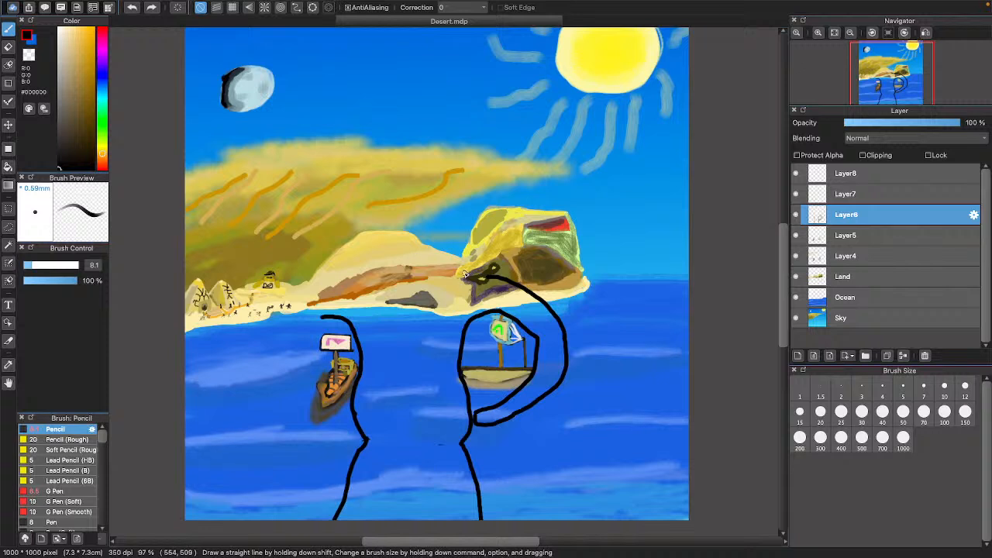
{"action": "left_click_drag", "start_coordinate": [484, 277], "coordinate": [449, 276]}
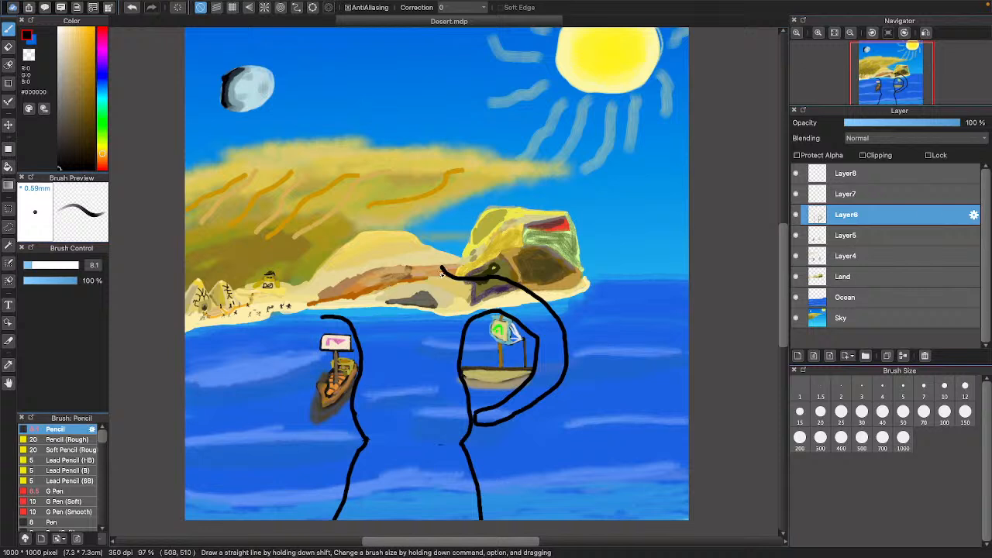
{"action": "mouse_move", "coordinate": [440, 266]}
{"action": "left_mouse_down"}
{"action": "mouse_move", "coordinate": [440, 244]}
{"action": "mouse_move", "coordinate": [392, 239]}
{"action": "left_mouse_up"}
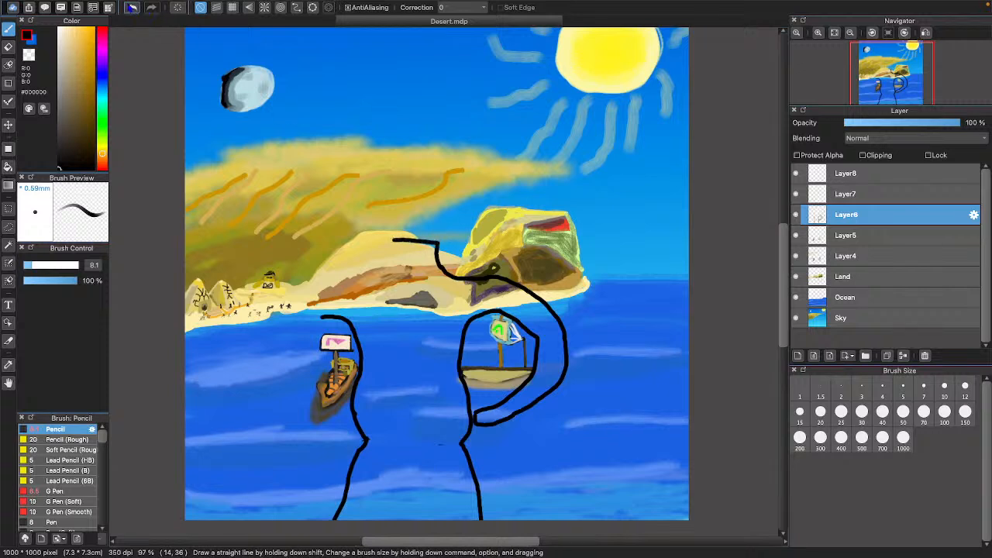
{"action": "left_click", "coordinate": [132, 7]}
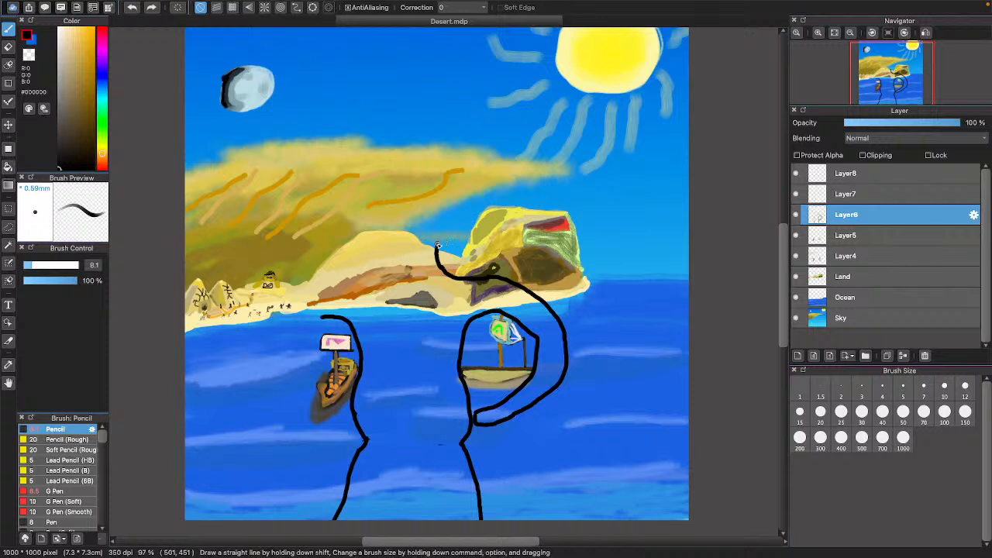
{"action": "left_click_drag", "start_coordinate": [438, 245], "coordinate": [388, 242]}
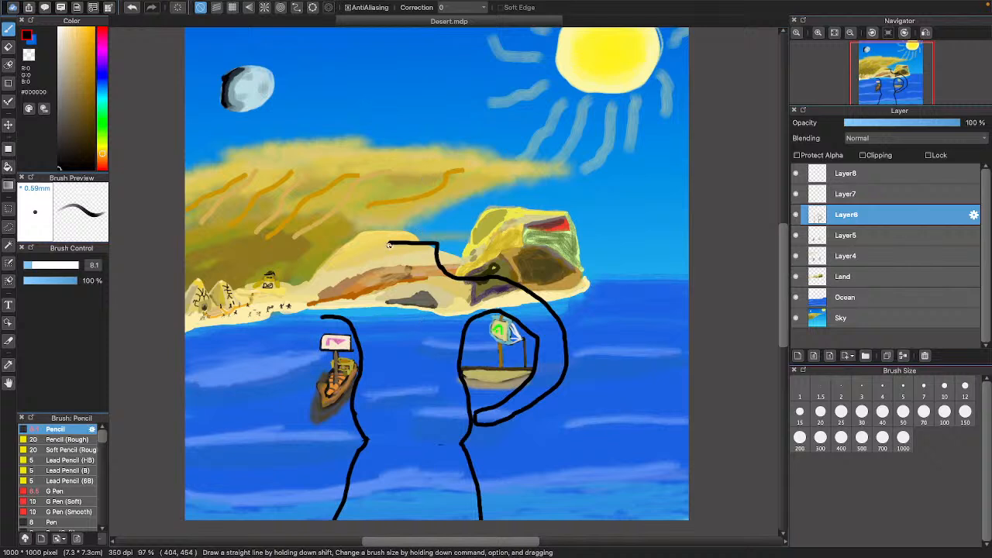
{"action": "mouse_move", "coordinate": [390, 248]}
{"action": "left_mouse_down"}
{"action": "mouse_move", "coordinate": [372, 269]}
{"action": "mouse_move", "coordinate": [365, 264]}
{"action": "left_mouse_up"}
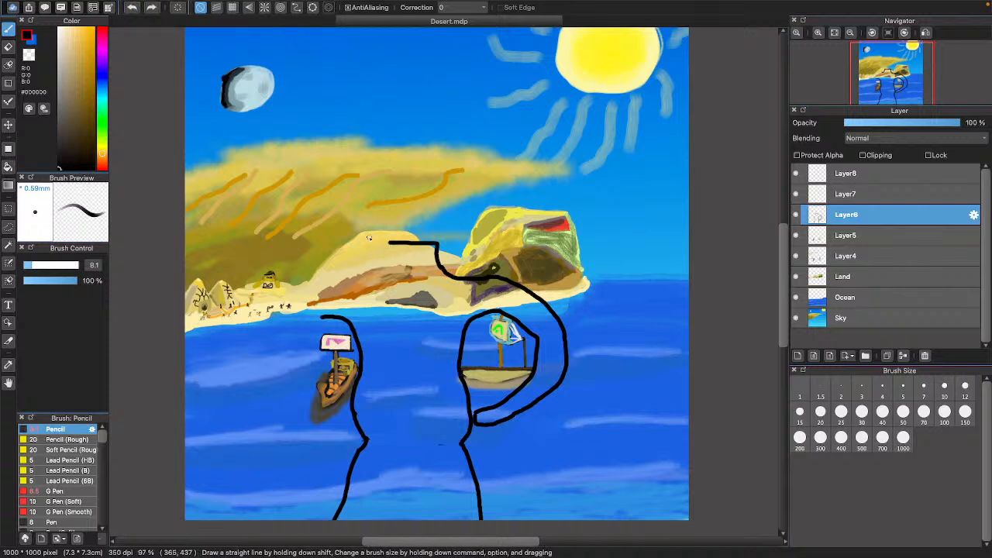
{"action": "left_click_drag", "start_coordinate": [388, 249], "coordinate": [380, 267]}
{"action": "left_click", "coordinate": [133, 8]}
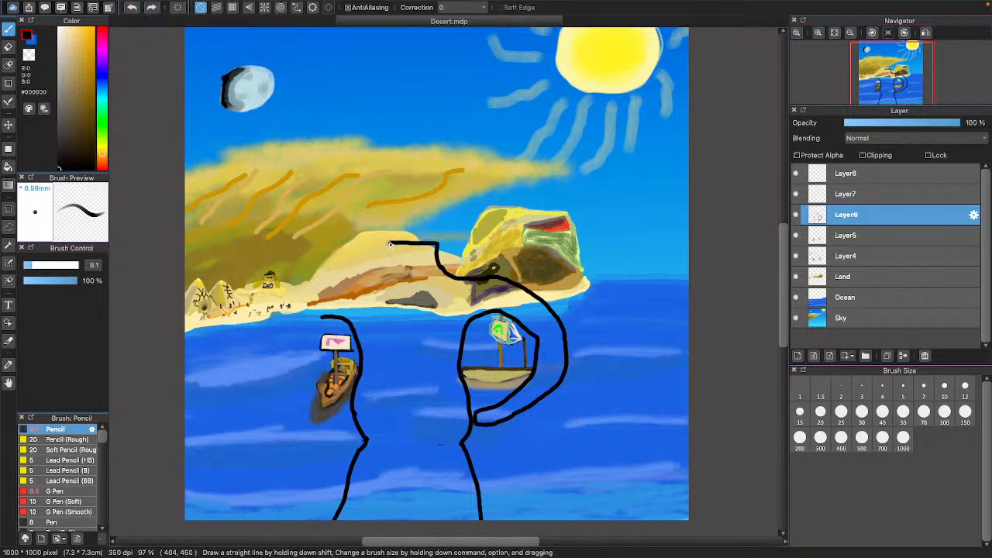
- Draw the left side of the raised block on the dune in black, curving down and outward at its foot, redoing the ill-fitting strokes
{"action": "mouse_move", "coordinate": [389, 245]}
{"action": "left_mouse_down"}
{"action": "mouse_move", "coordinate": [388, 262]}
{"action": "mouse_move", "coordinate": [359, 271]}
{"action": "left_mouse_up"}
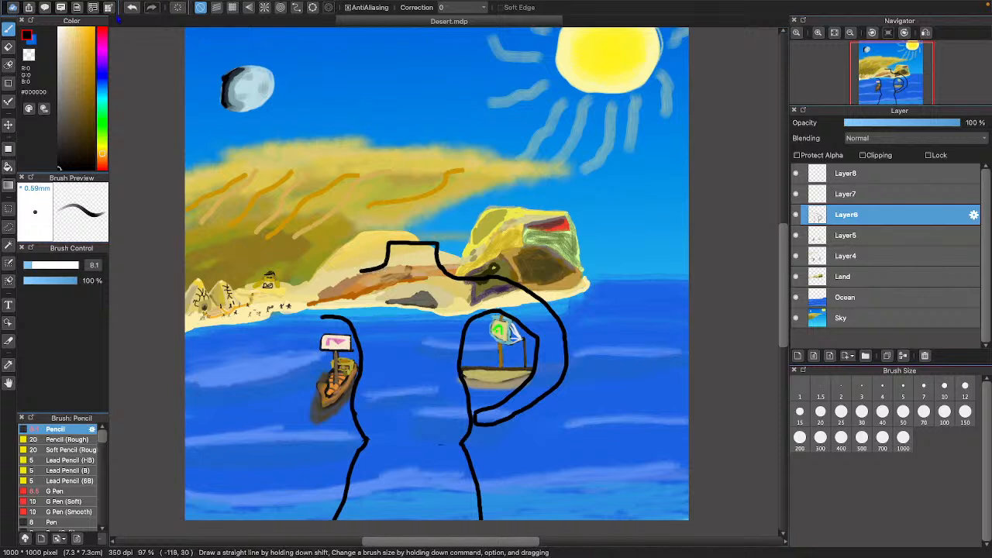
{"action": "left_click", "coordinate": [131, 7]}
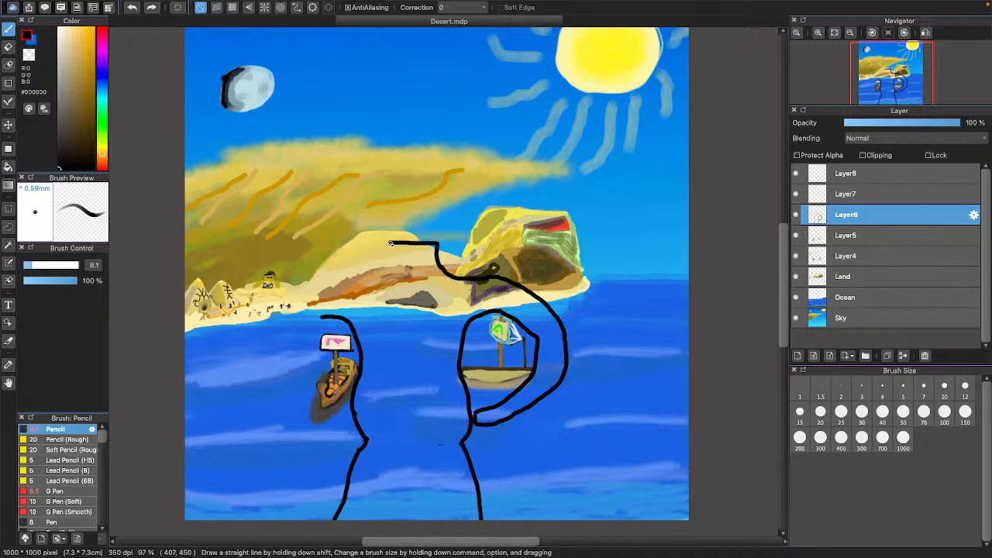
{"action": "left_click_drag", "start_coordinate": [391, 245], "coordinate": [380, 268]}
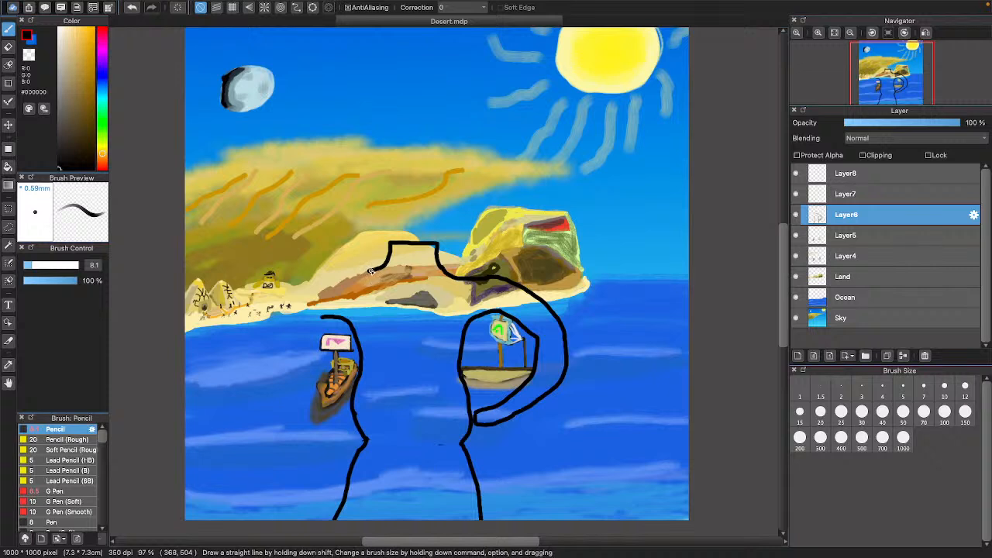
{"action": "left_click", "coordinate": [370, 270], "text": "shift"}
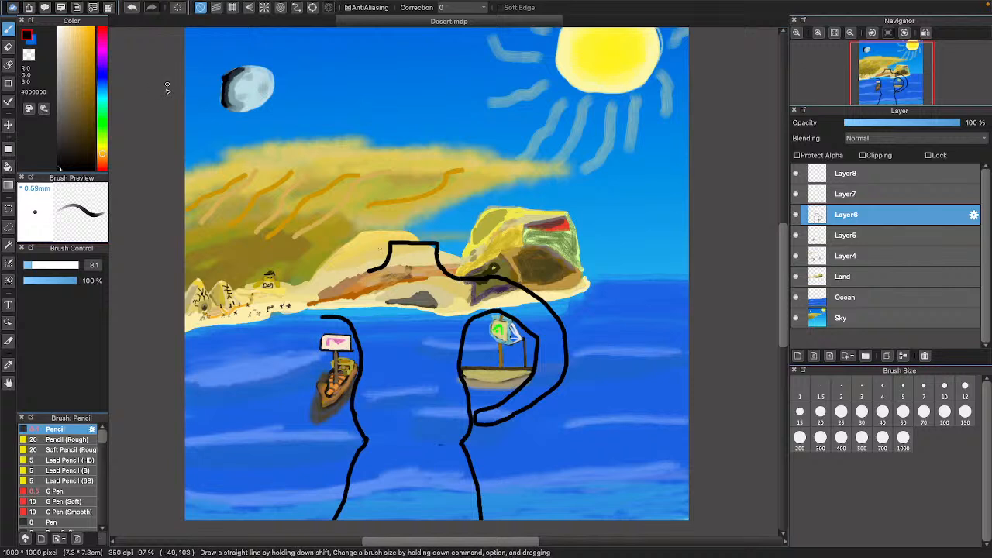
{"action": "left_click", "coordinate": [132, 8]}
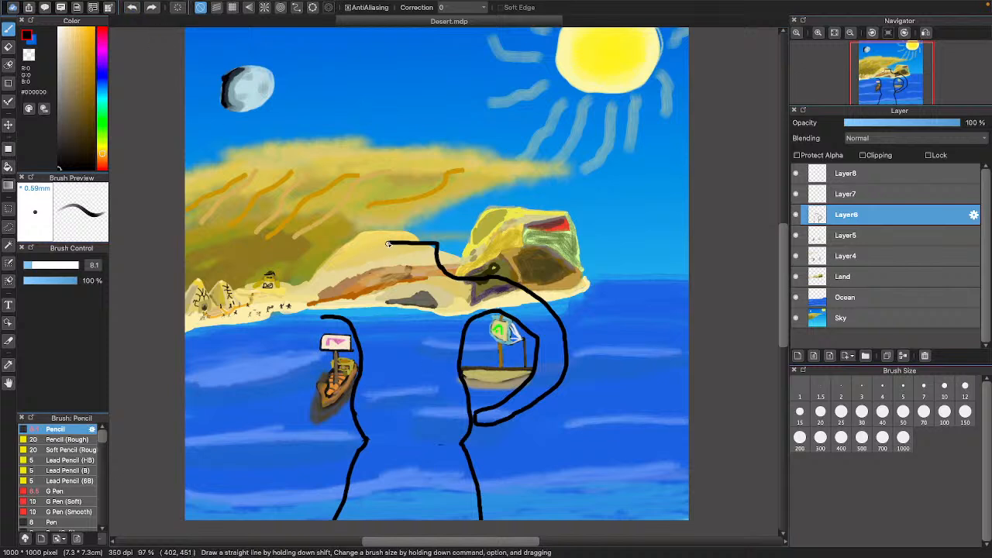
{"action": "left_click_drag", "start_coordinate": [390, 244], "coordinate": [382, 270]}
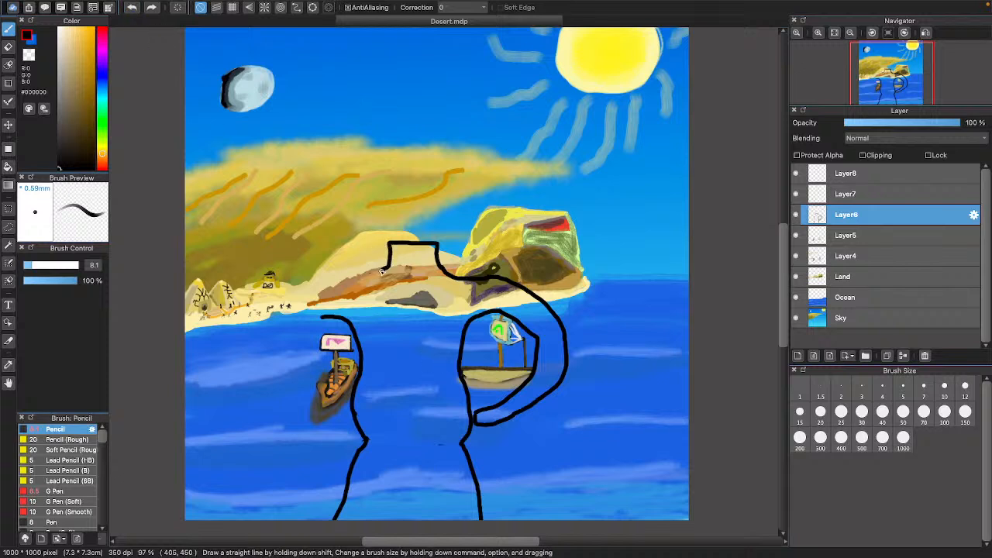
{"action": "left_click", "coordinate": [132, 7]}
{"action": "mouse_move", "coordinate": [389, 244]}
{"action": "left_mouse_down"}
{"action": "mouse_move", "coordinate": [383, 270]}
{"action": "mouse_move", "coordinate": [354, 275]}
{"action": "left_mouse_up"}
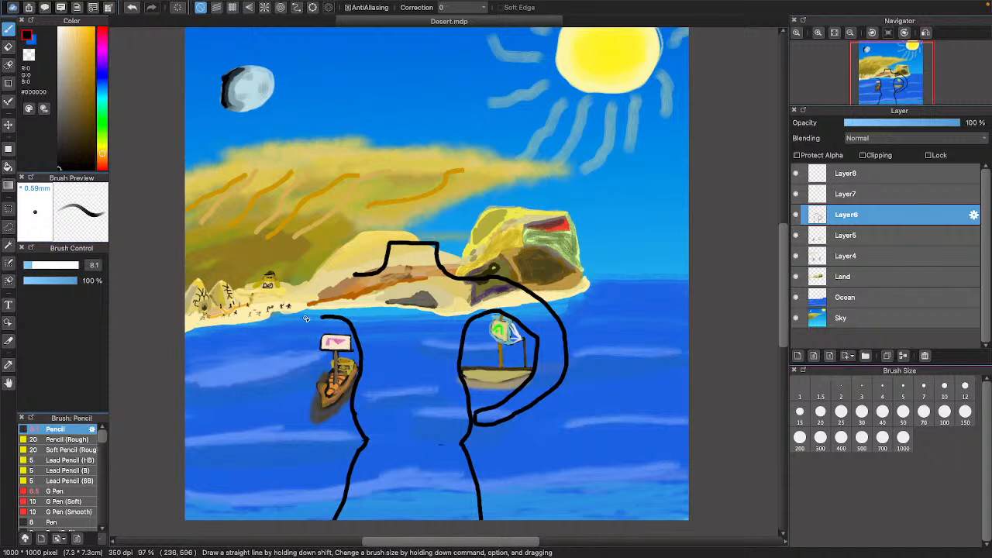
- Erase the left side line's curved top beside the first boat's sail and redraw it in black up to the shoreline with a squarer corner
{"action": "key", "text": "e"}
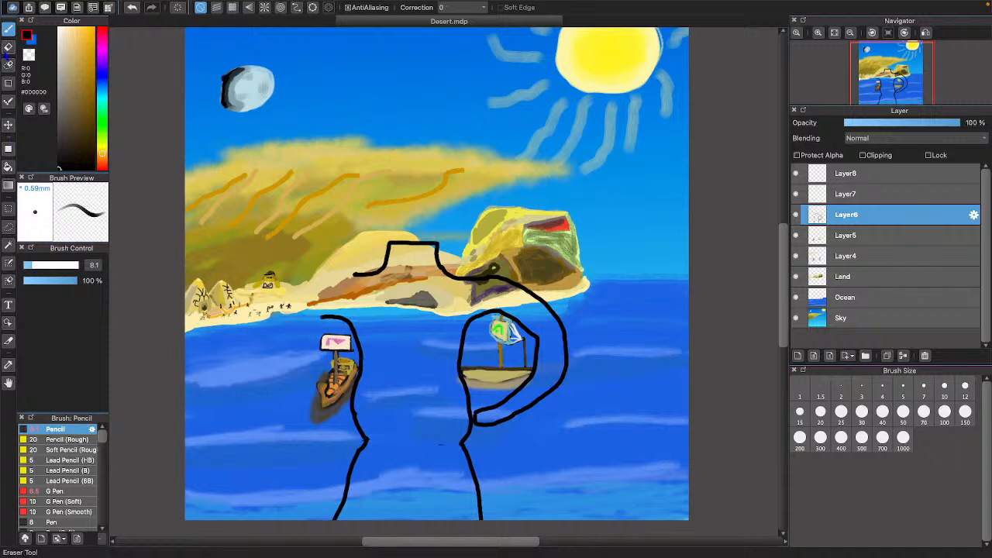
{"action": "mouse_move", "coordinate": [322, 316]}
{"action": "left_mouse_down"}
{"action": "mouse_move", "coordinate": [353, 327]}
{"action": "mouse_move", "coordinate": [332, 321]}
{"action": "mouse_move", "coordinate": [353, 322]}
{"action": "mouse_move", "coordinate": [336, 324]}
{"action": "mouse_move", "coordinate": [358, 342]}
{"action": "mouse_move", "coordinate": [322, 316]}
{"action": "left_mouse_up"}
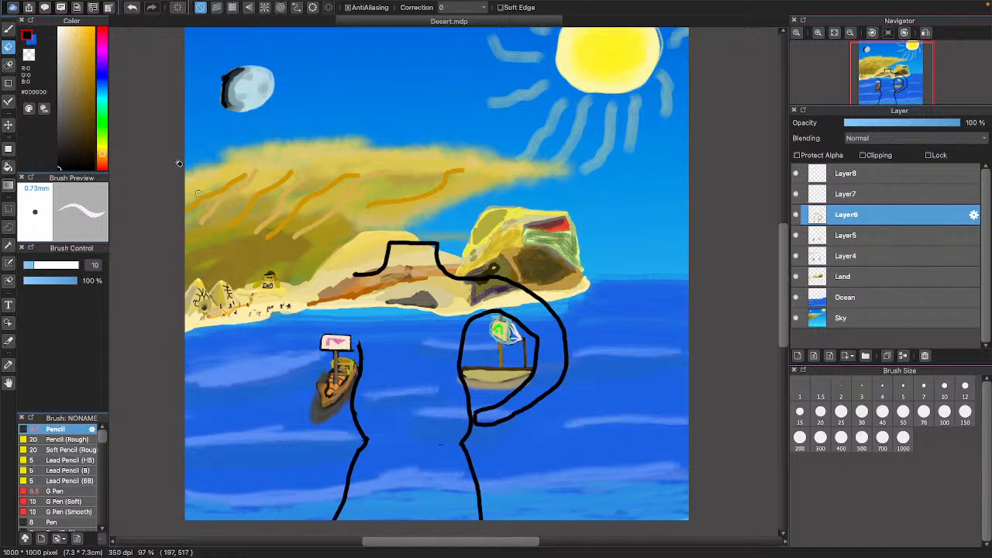
{"action": "key", "text": "b"}
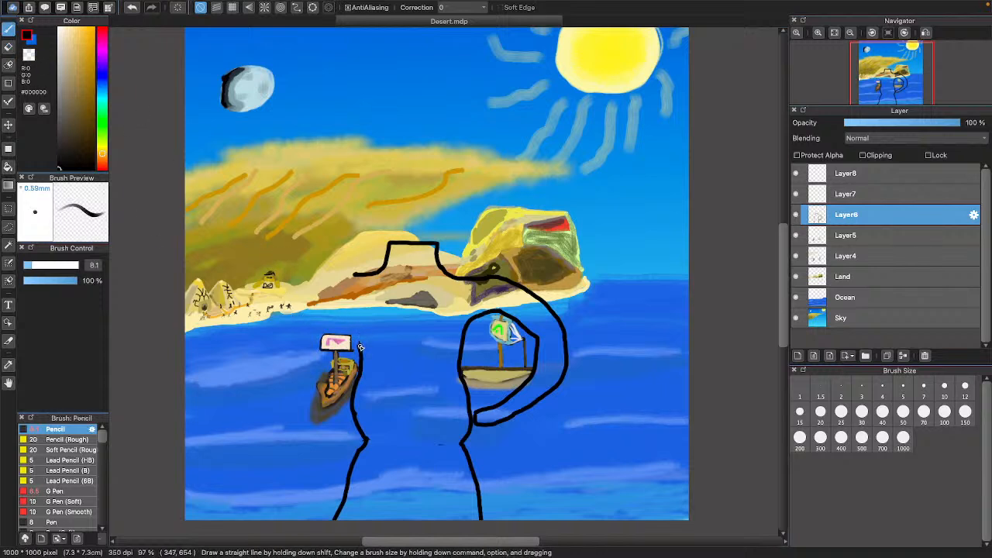
{"action": "mouse_move", "coordinate": [358, 346]}
{"action": "left_mouse_down"}
{"action": "mouse_move", "coordinate": [352, 314]}
{"action": "mouse_move", "coordinate": [317, 308]}
{"action": "left_mouse_up"}
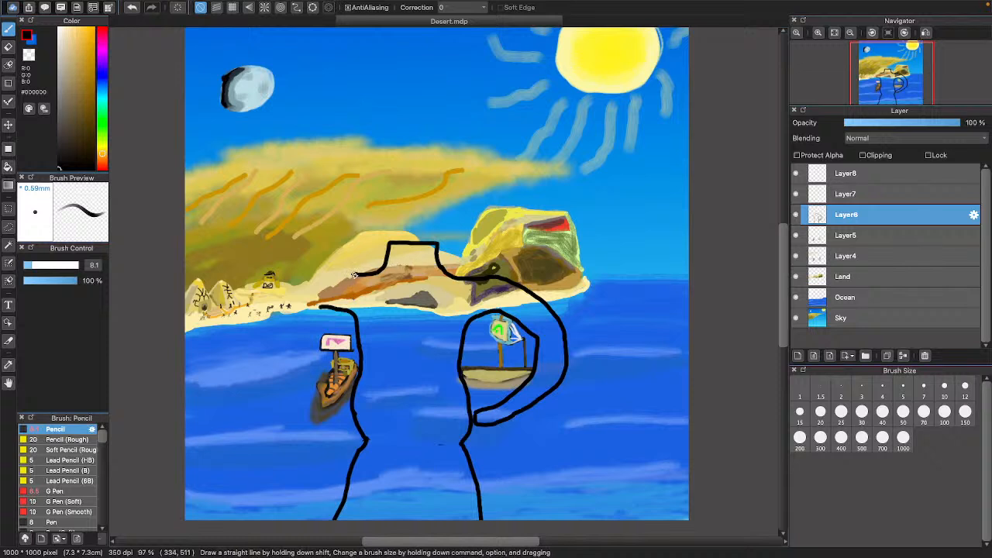
- Extend the upper black line left across the beach to the small hut, undoing the trial slanted strokes rising from its end
{"action": "mouse_move", "coordinate": [353, 274]}
{"action": "left_mouse_down"}
{"action": "mouse_move", "coordinate": [313, 276]}
{"action": "mouse_move", "coordinate": [361, 221]}
{"action": "mouse_move", "coordinate": [375, 222]}
{"action": "mouse_move", "coordinate": [364, 261]}
{"action": "left_mouse_up"}
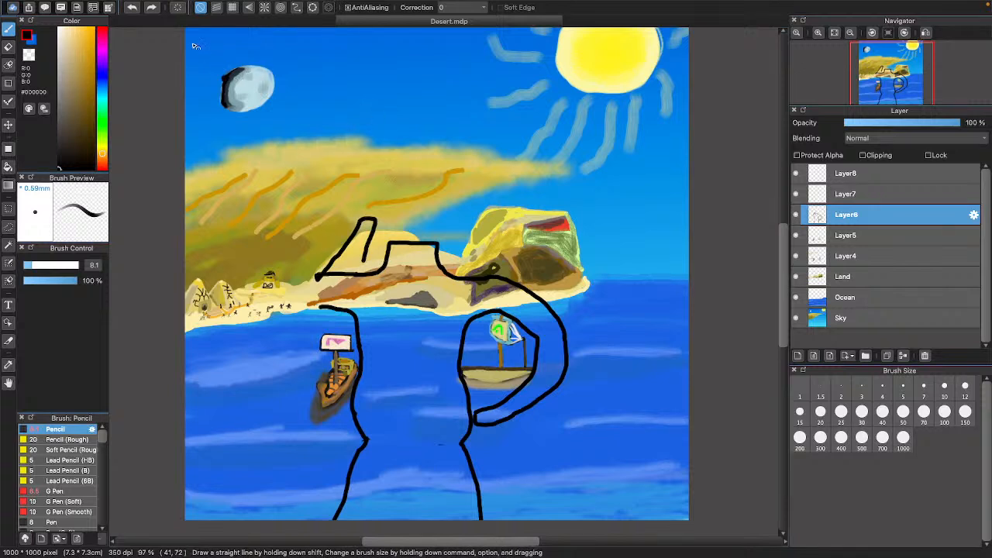
{"action": "left_click", "coordinate": [132, 8]}
{"action": "left_click", "coordinate": [132, 8]}
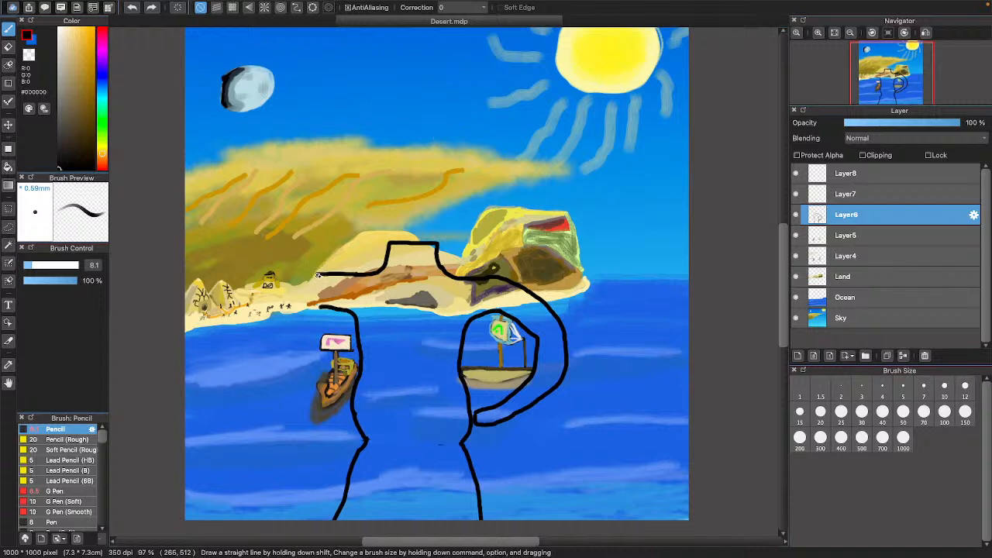
{"action": "mouse_move", "coordinate": [317, 275]}
{"action": "left_mouse_down"}
{"action": "mouse_move", "coordinate": [270, 279]}
{"action": "mouse_move", "coordinate": [299, 270]}
{"action": "mouse_move", "coordinate": [342, 226]}
{"action": "left_mouse_up"}
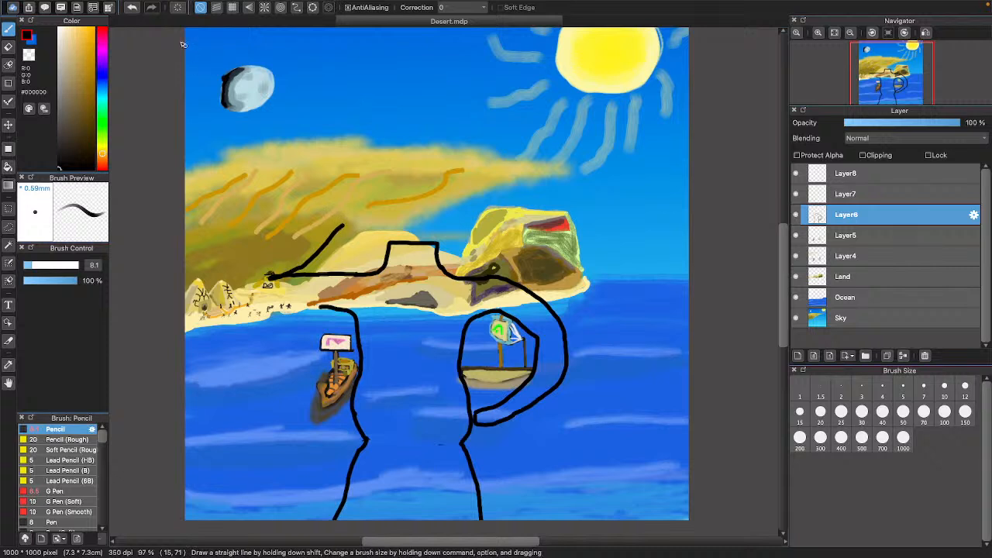
{"action": "key", "text": "super+z"}
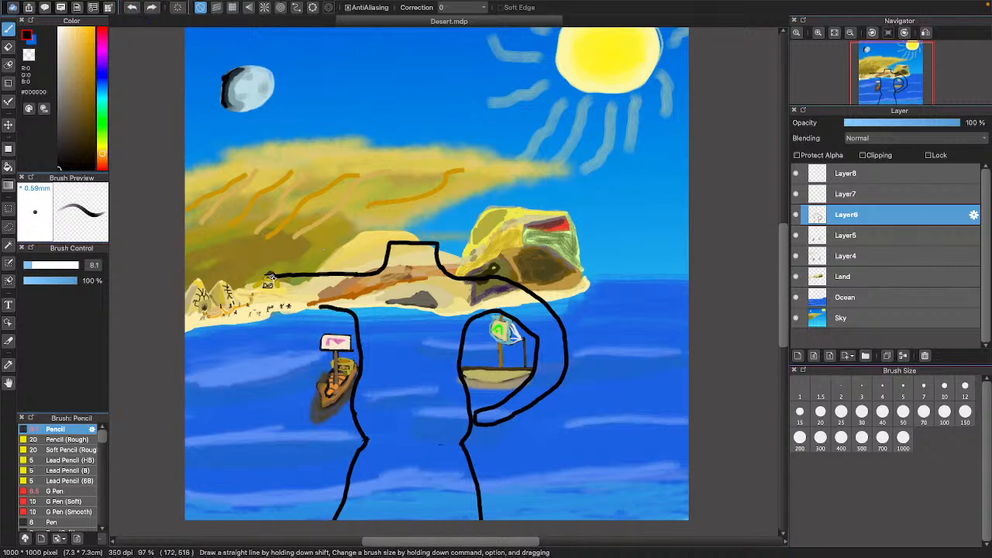
- Draw a slanted, round-tipped arm rising from the upper line's end at the hut, redoing its first stroke, and join its underside to the lower line
{"action": "left_click_drag", "start_coordinate": [270, 277], "coordinate": [383, 212]}
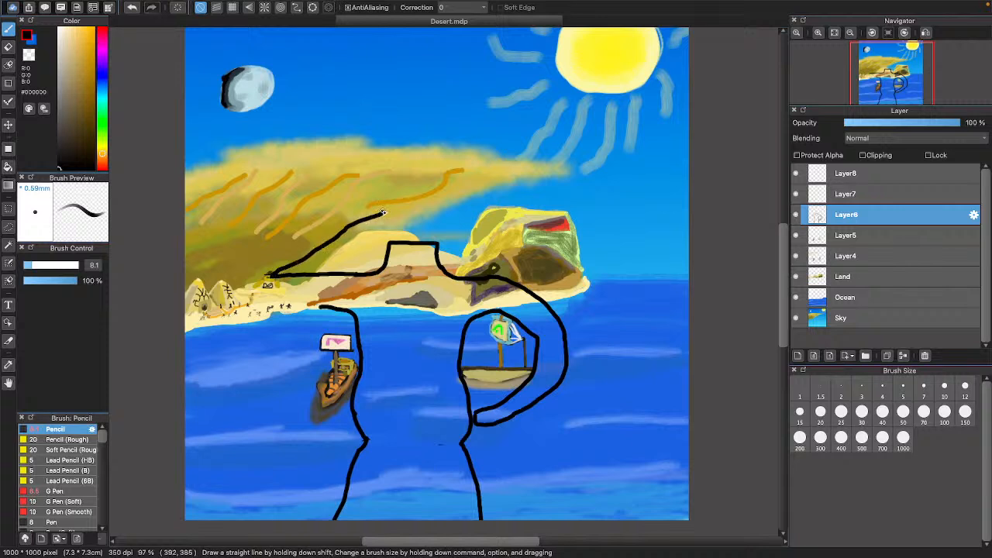
{"action": "left_click", "coordinate": [132, 7]}
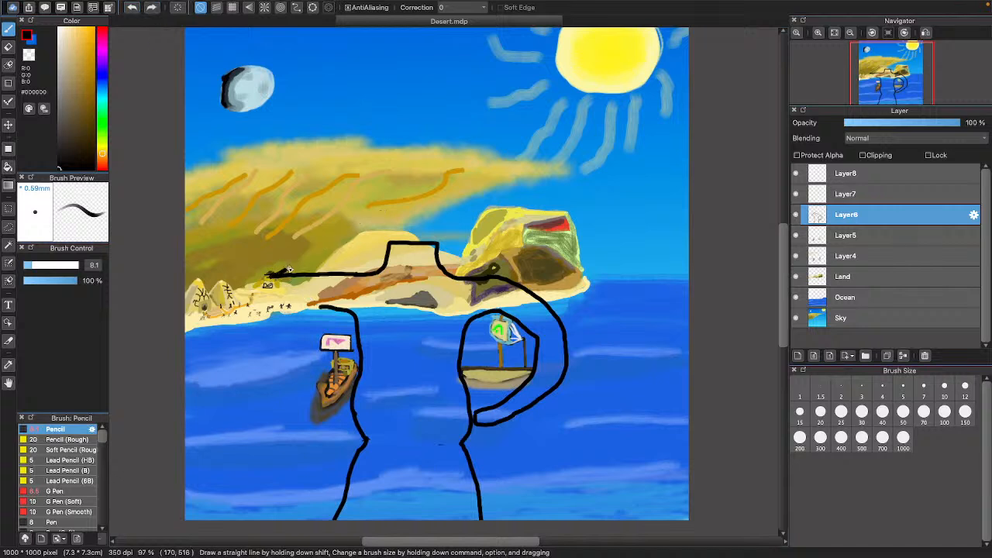
{"action": "left_click_drag", "start_coordinate": [288, 269], "coordinate": [331, 231]}
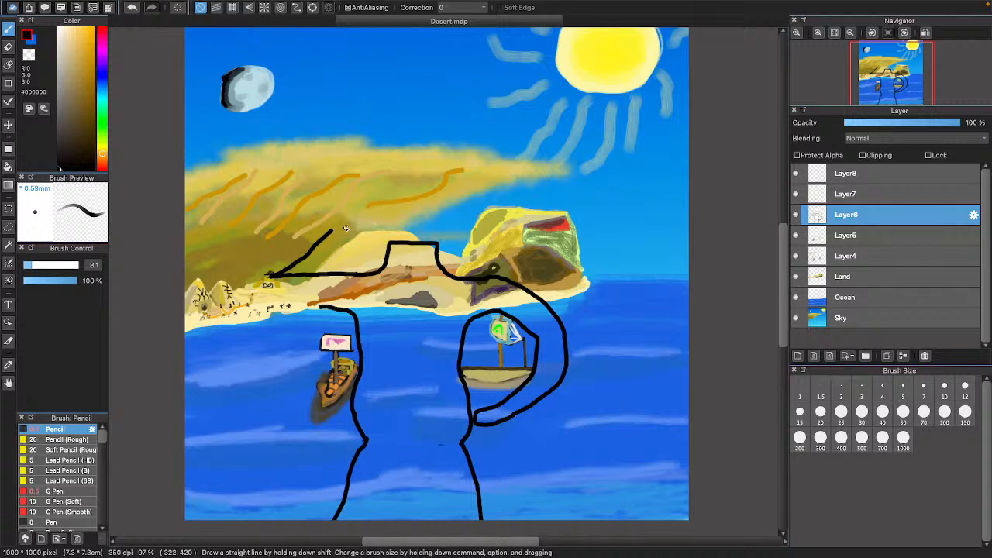
{"action": "mouse_move", "coordinate": [332, 230]}
{"action": "left_mouse_down"}
{"action": "mouse_move", "coordinate": [366, 225]}
{"action": "mouse_move", "coordinate": [333, 256]}
{"action": "left_mouse_up"}
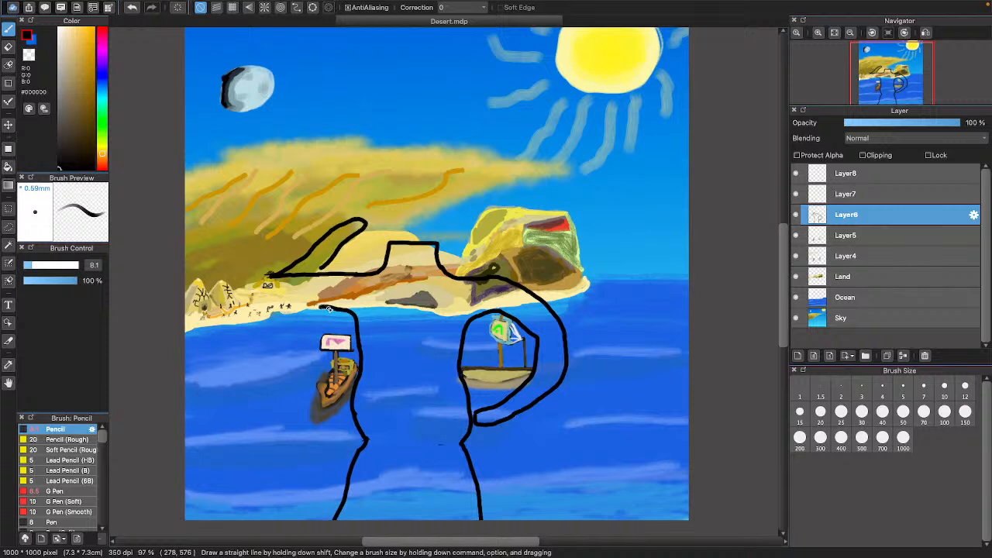
{"action": "mouse_move", "coordinate": [320, 307]}
{"action": "left_mouse_down"}
{"action": "mouse_move", "coordinate": [268, 305]}
{"action": "mouse_move", "coordinate": [326, 265]}
{"action": "left_mouse_up"}
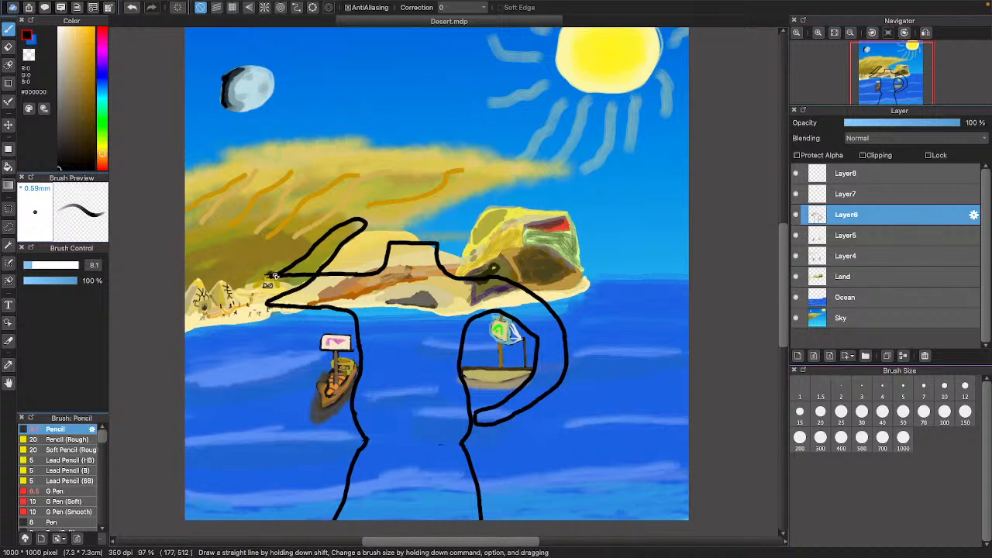
{"action": "scroll", "coordinate": [275, 276], "scroll_direction": "up", "scroll_amount": 2}
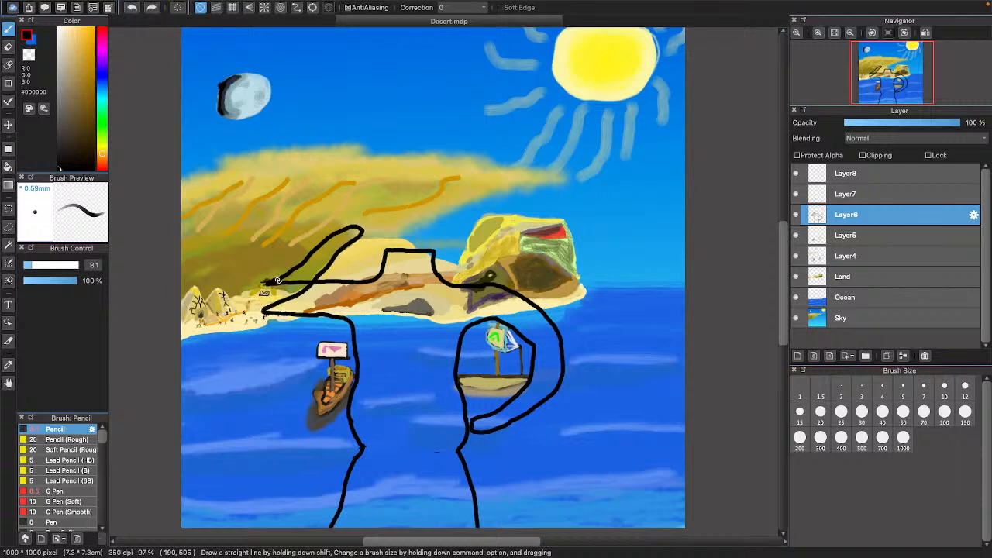
- Erase the black line segment between the bent arm's elbow and the start of the shoulder line, and return to the Pencil brush
{"action": "left_click", "coordinate": [8, 46]}
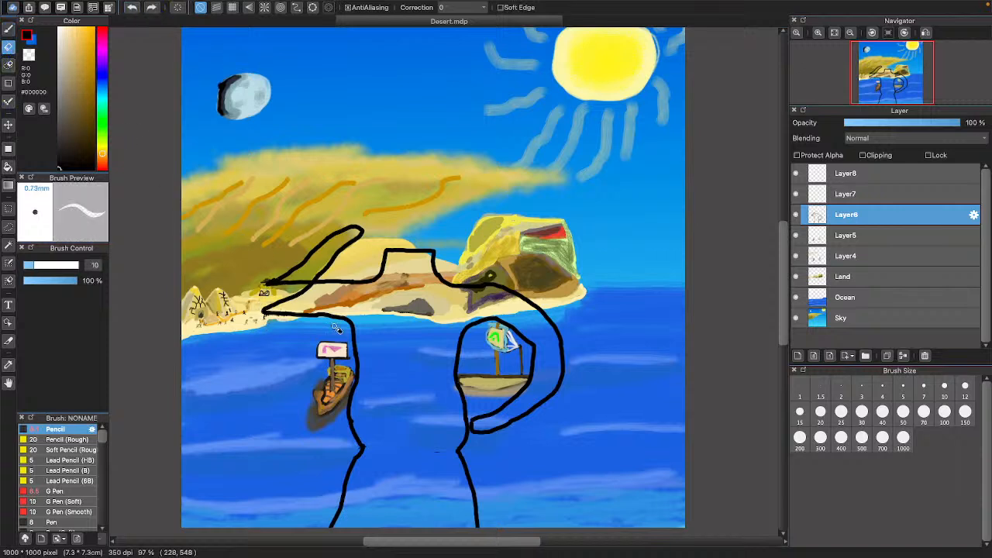
{"action": "left_click_drag", "start_coordinate": [310, 284], "coordinate": [266, 288]}
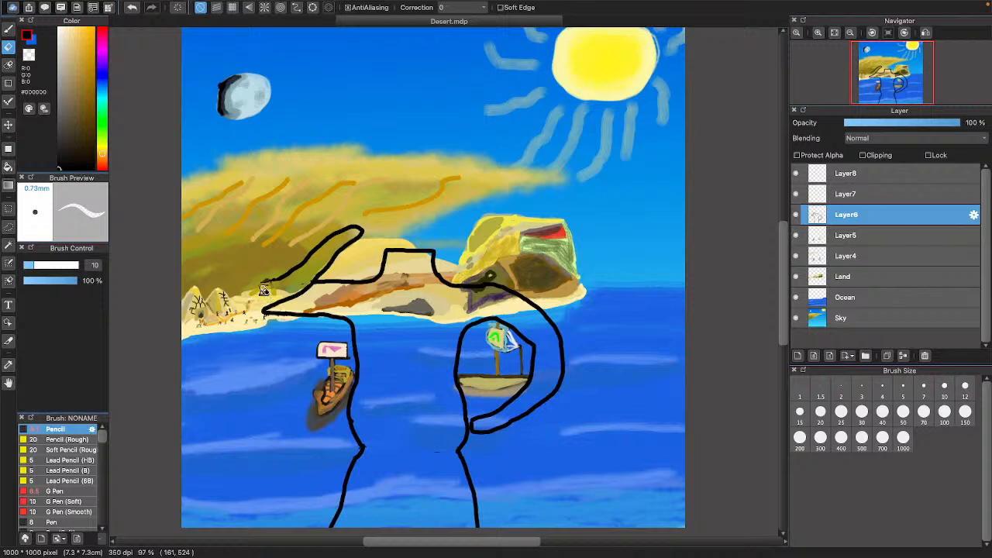
{"action": "left_click", "coordinate": [132, 9]}
{"action": "key", "text": "b"}
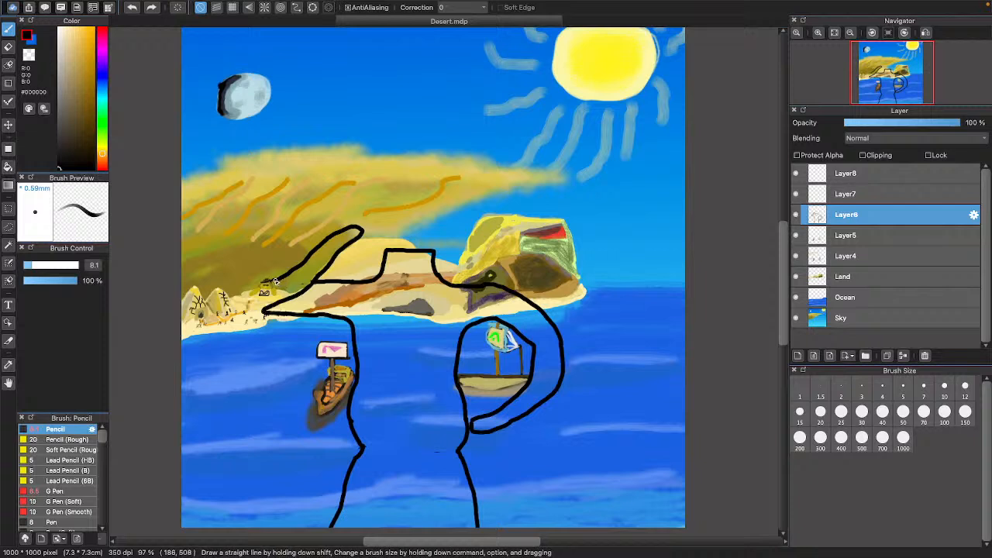
{"action": "left_click_drag", "start_coordinate": [266, 286], "coordinate": [262, 314]}
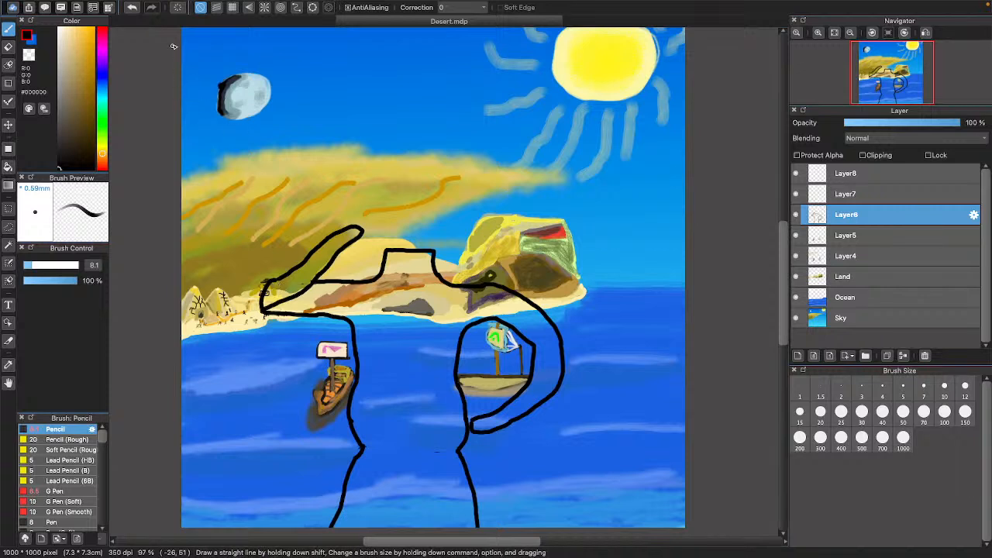
{"action": "left_click", "coordinate": [132, 8]}
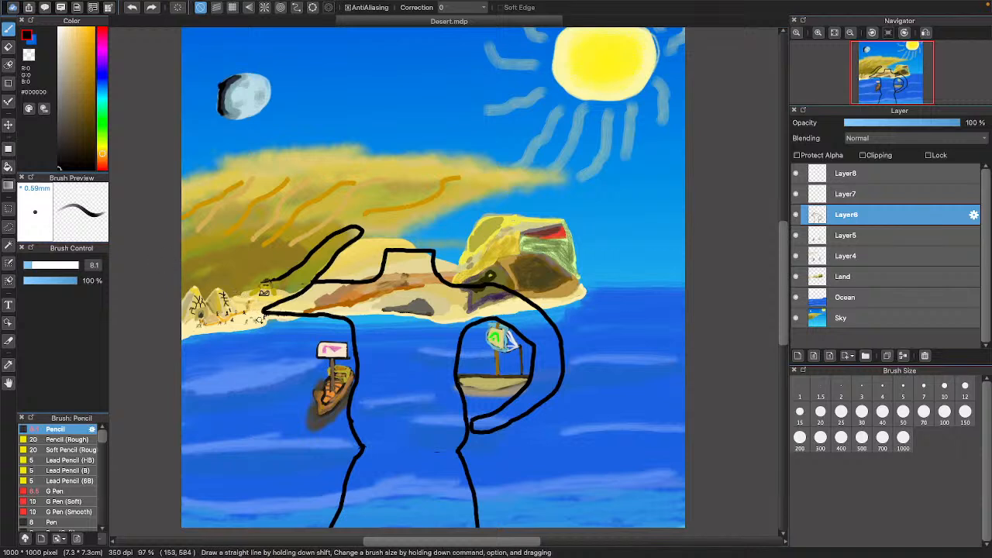
{"action": "left_click_drag", "start_coordinate": [262, 320], "coordinate": [282, 325]}
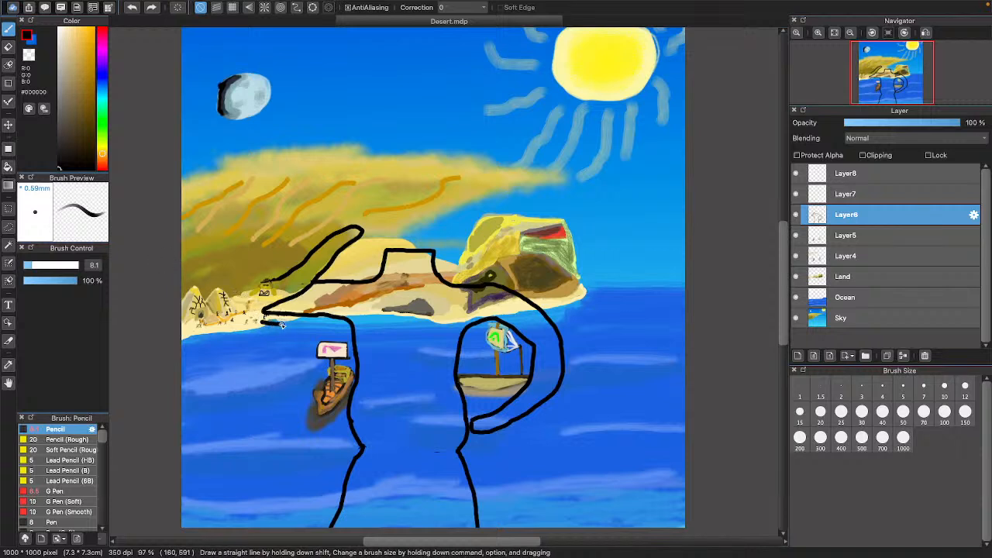
{"action": "left_click", "coordinate": [132, 7]}
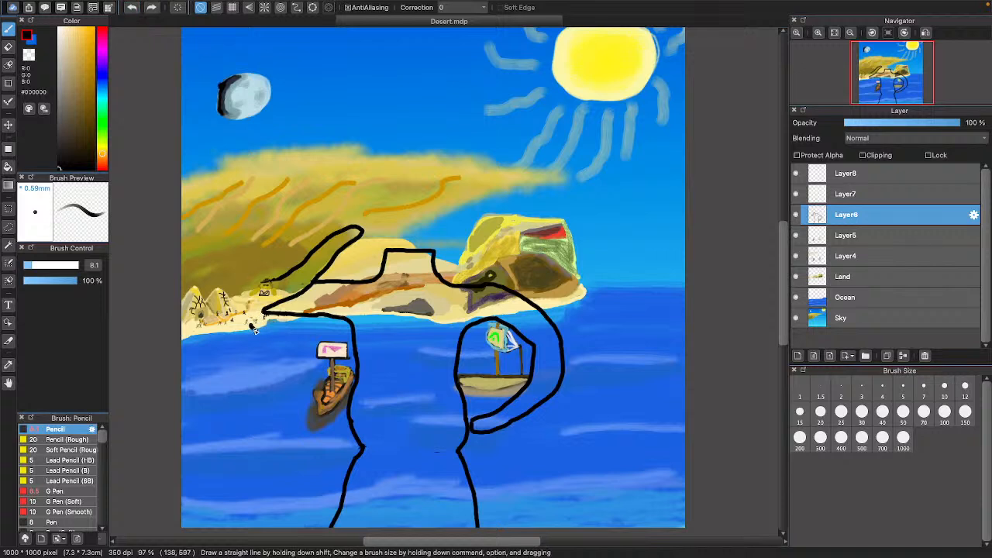
{"action": "mouse_move", "coordinate": [254, 329]}
{"action": "left_mouse_down"}
{"action": "mouse_move", "coordinate": [268, 331]}
{"action": "mouse_move", "coordinate": [250, 310]}
{"action": "mouse_move", "coordinate": [271, 283]}
{"action": "left_mouse_up"}
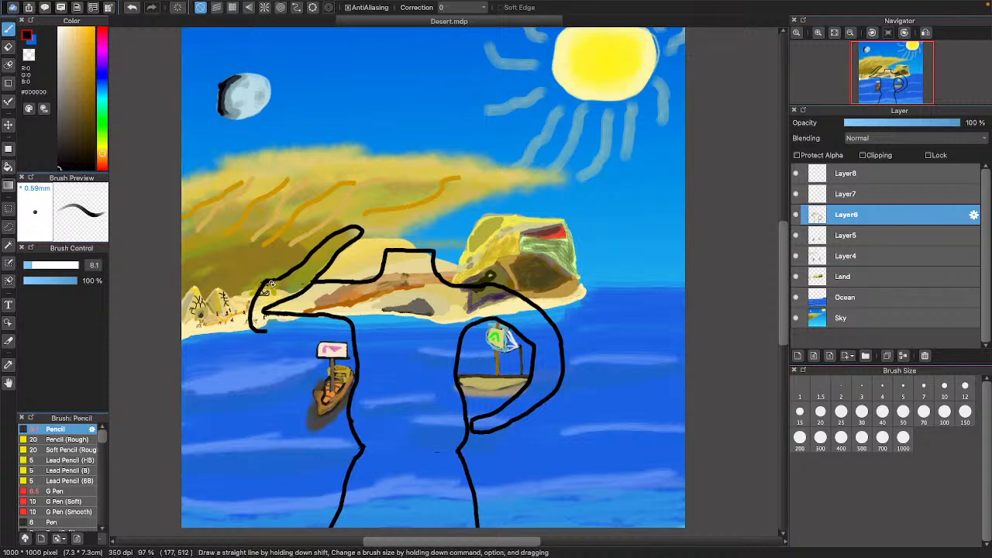
{"action": "key", "text": "super+z"}
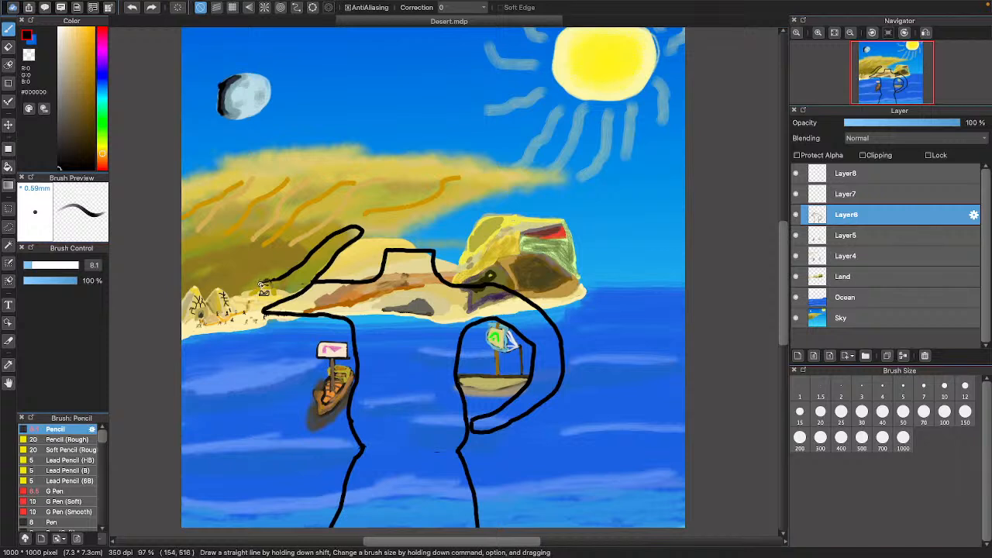
- Draw the bent arm's outer elbow curve down to the torso and two short flared strokes above the neck corners
{"action": "mouse_move", "coordinate": [273, 281]}
{"action": "left_mouse_down"}
{"action": "mouse_move", "coordinate": [247, 293]}
{"action": "mouse_move", "coordinate": [236, 322]}
{"action": "mouse_move", "coordinate": [316, 328]}
{"action": "mouse_move", "coordinate": [357, 349]}
{"action": "left_mouse_up"}
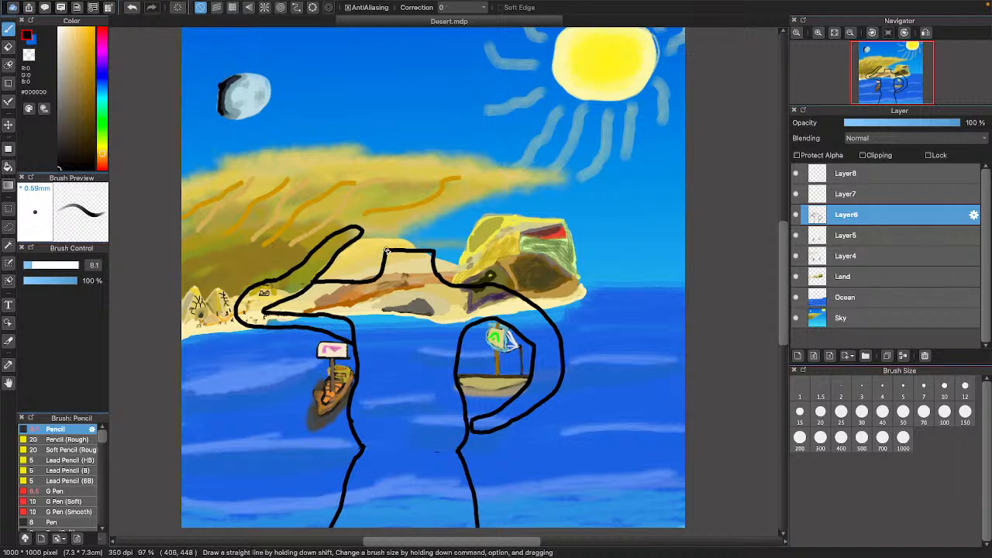
{"action": "left_click_drag", "start_coordinate": [387, 250], "coordinate": [382, 236]}
{"action": "left_click_drag", "start_coordinate": [434, 253], "coordinate": [448, 234]}
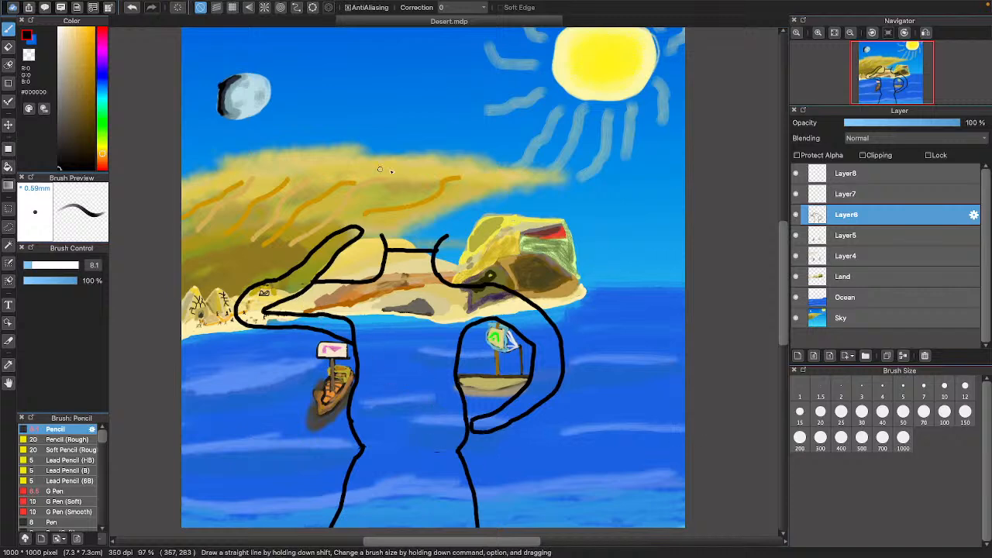
- Draw a closed black outline with pinched sides in the middle of the torso at 400% zoom
{"action": "left_click", "coordinate": [817, 33]}
{"action": "left_click", "coordinate": [817, 33]}
{"action": "left_click", "coordinate": [817, 32]}
{"action": "left_click", "coordinate": [817, 32]}
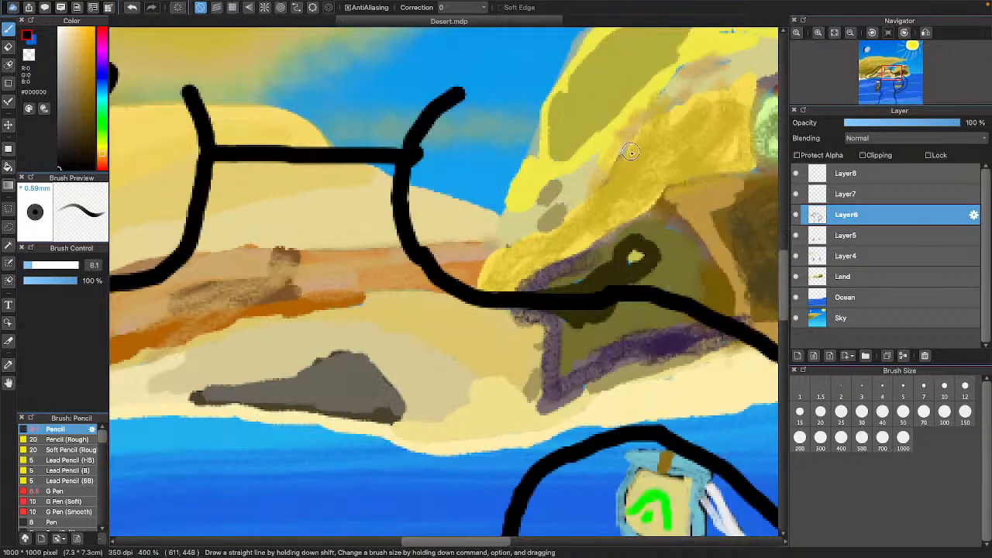
{"action": "scroll", "coordinate": [635, 150], "scroll_direction": "down", "scroll_amount": 9}
{"action": "scroll", "coordinate": [636, 150], "scroll_direction": "left", "scroll_amount": 2}
{"action": "scroll", "coordinate": [635, 151], "scroll_direction": "up", "scroll_amount": 6}
{"action": "scroll", "coordinate": [635, 150], "scroll_direction": "left", "scroll_amount": 2}
{"action": "scroll", "coordinate": [633, 149], "scroll_direction": "right", "scroll_amount": 2}
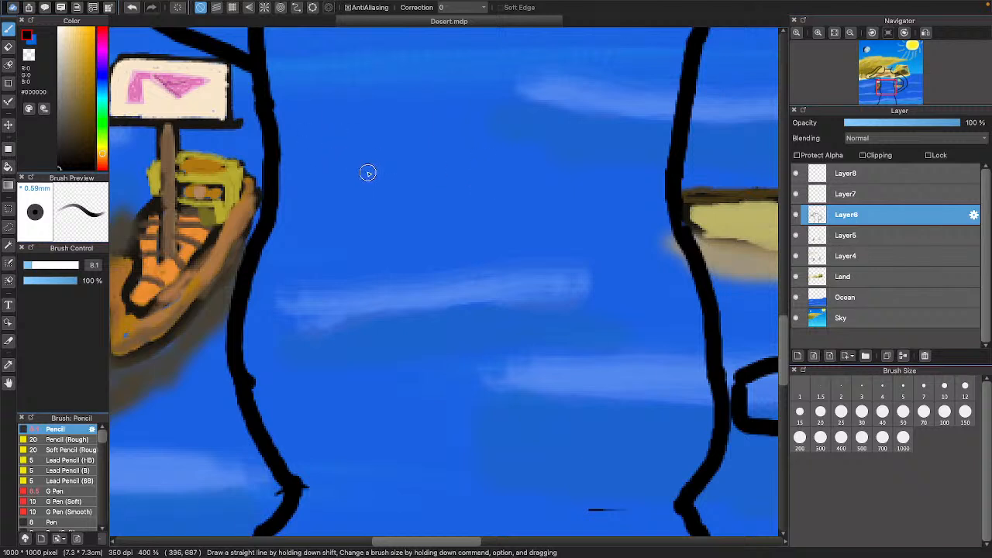
{"action": "mouse_move", "coordinate": [367, 172]}
{"action": "left_mouse_down"}
{"action": "mouse_move", "coordinate": [588, 179]}
{"action": "mouse_move", "coordinate": [561, 284]}
{"action": "left_mouse_up"}
{"action": "left_click", "coordinate": [131, 7]}
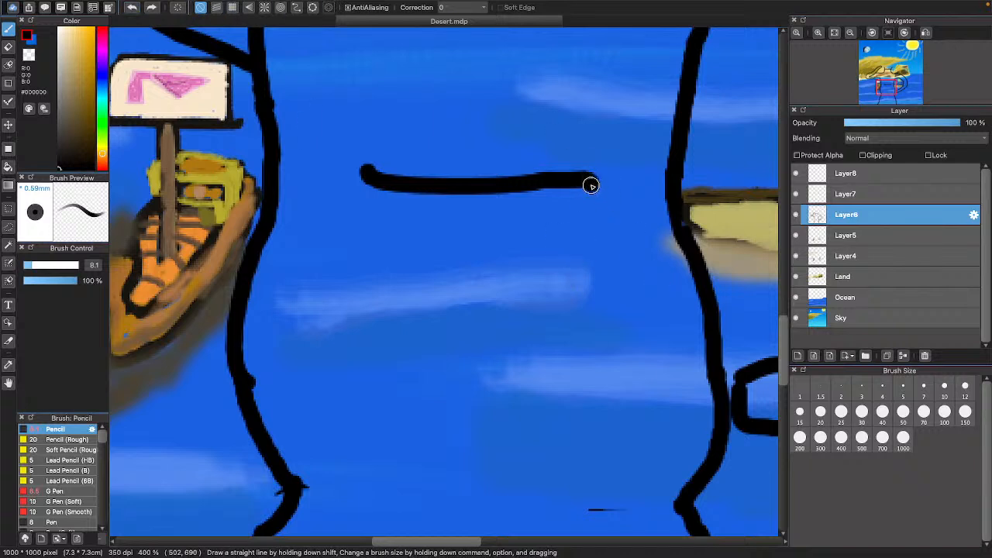
{"action": "left_click_drag", "start_coordinate": [590, 186], "coordinate": [558, 314]}
{"action": "key", "text": "super+z"}
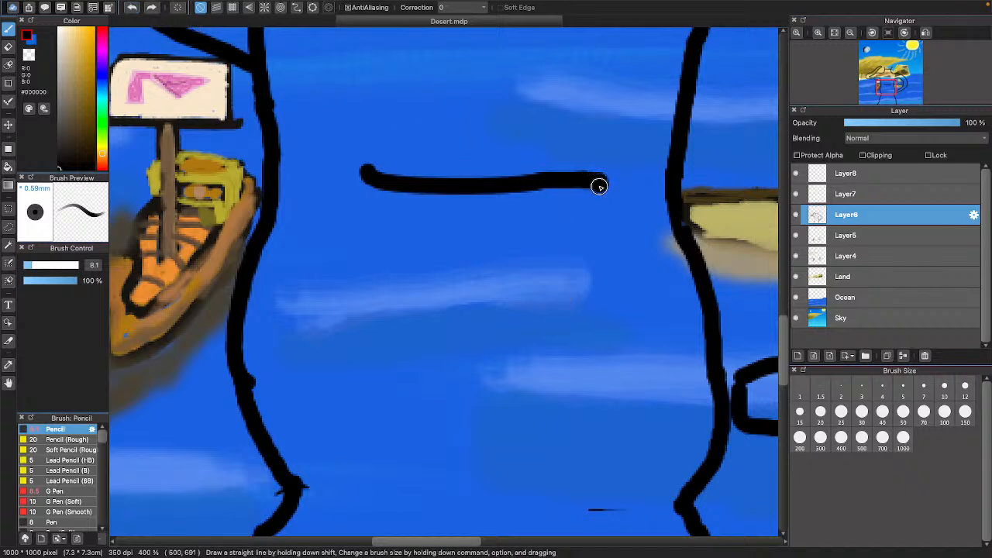
{"action": "left_click_drag", "start_coordinate": [591, 217], "coordinate": [574, 278]}
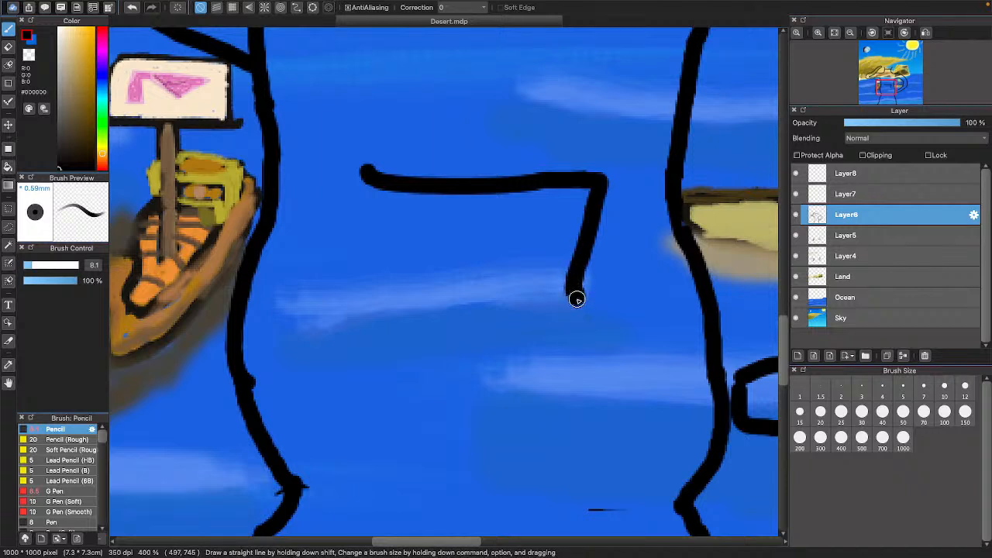
{"action": "left_click_drag", "start_coordinate": [581, 308], "coordinate": [593, 344]}
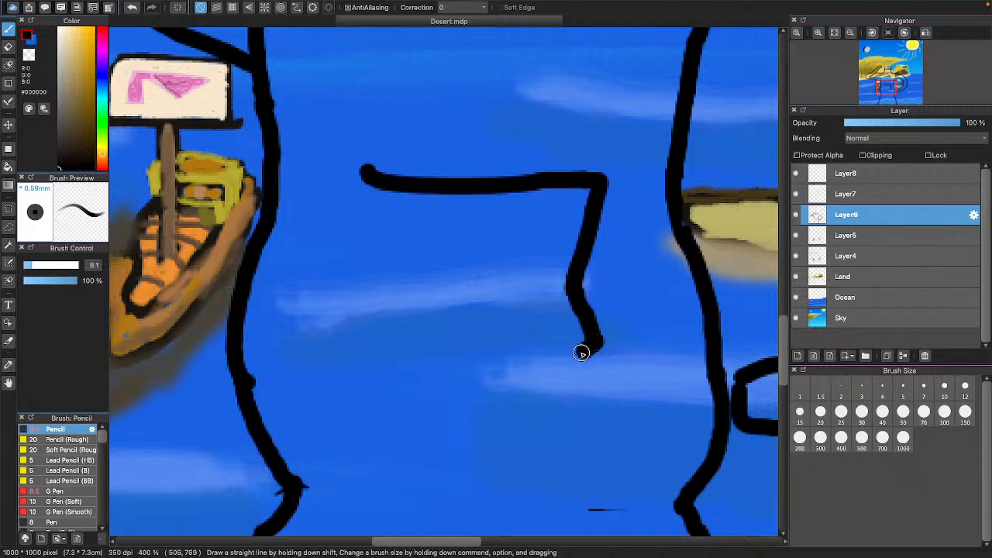
{"action": "mouse_move", "coordinate": [581, 353]}
{"action": "left_mouse_down"}
{"action": "mouse_move", "coordinate": [497, 369]}
{"action": "mouse_move", "coordinate": [345, 352]}
{"action": "mouse_move", "coordinate": [385, 291]}
{"action": "mouse_move", "coordinate": [364, 167]}
{"action": "left_mouse_up"}
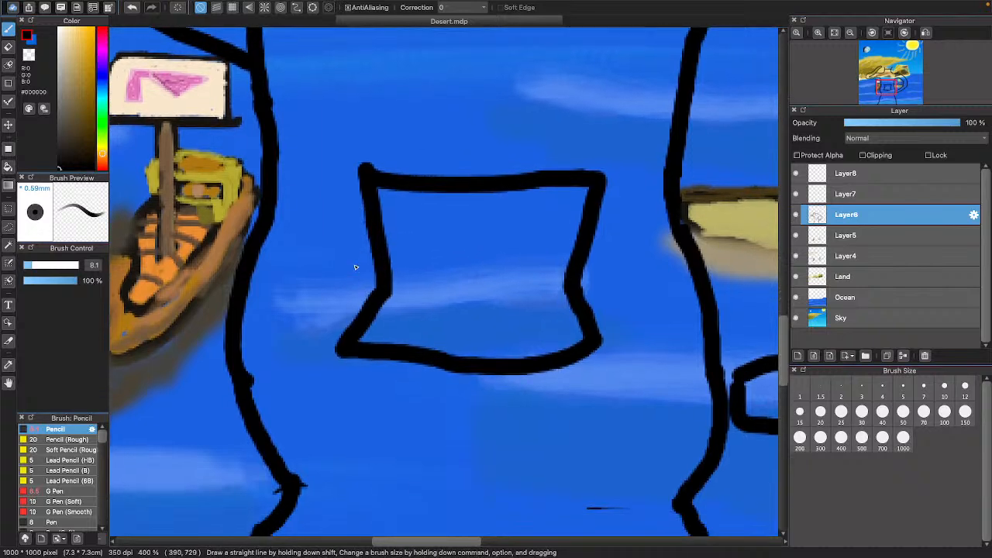
- Undo the torso shape's upper side stroke nearest the small orange boat and redraw it with a rounder outward bulge
{"action": "scroll", "coordinate": [355, 267], "scroll_direction": "down", "scroll_amount": 2}
{"action": "scroll", "coordinate": [355, 268], "scroll_direction": "right", "scroll_amount": 2}
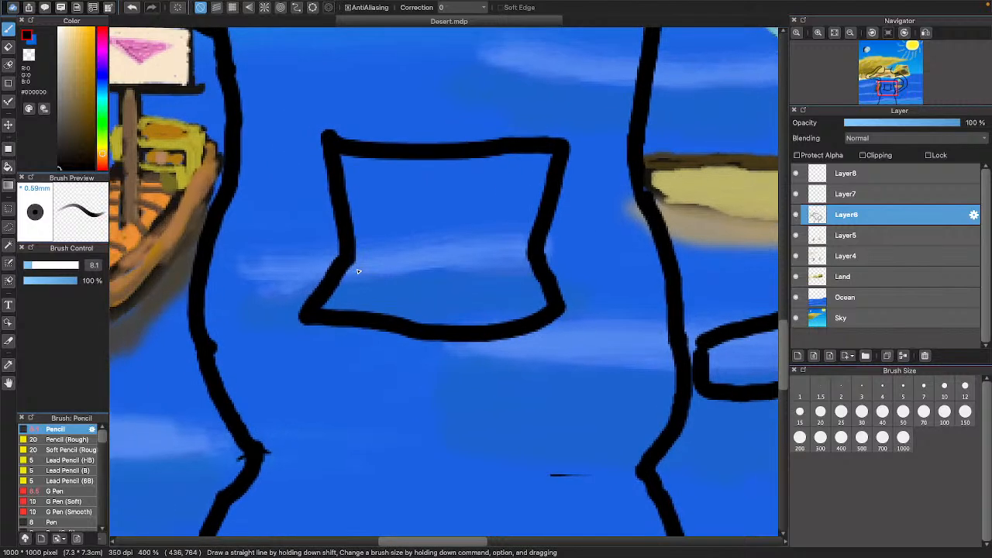
{"action": "scroll", "coordinate": [358, 271], "scroll_direction": "right", "scroll_amount": 3}
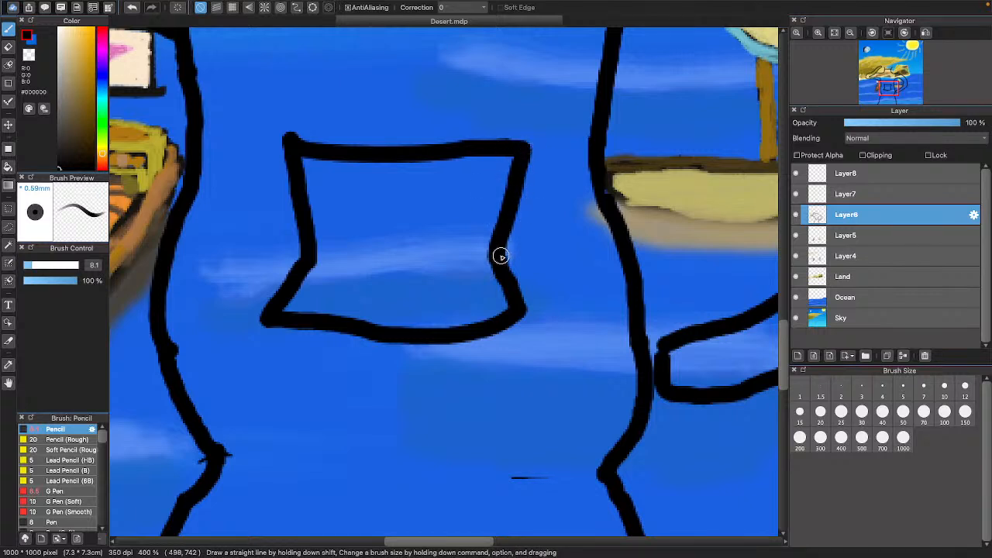
{"action": "left_click", "coordinate": [131, 8]}
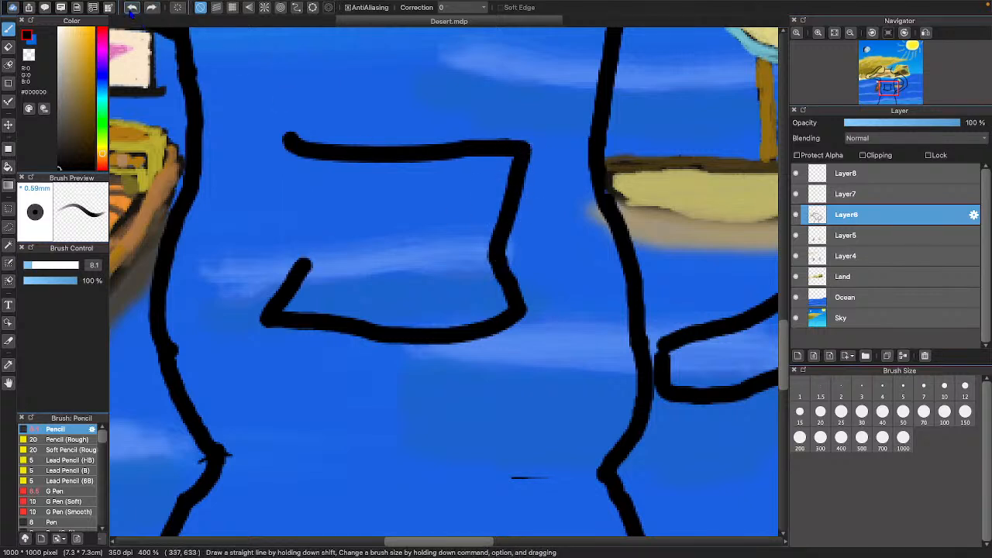
{"action": "left_click", "coordinate": [132, 7]}
{"action": "left_click", "coordinate": [152, 7]}
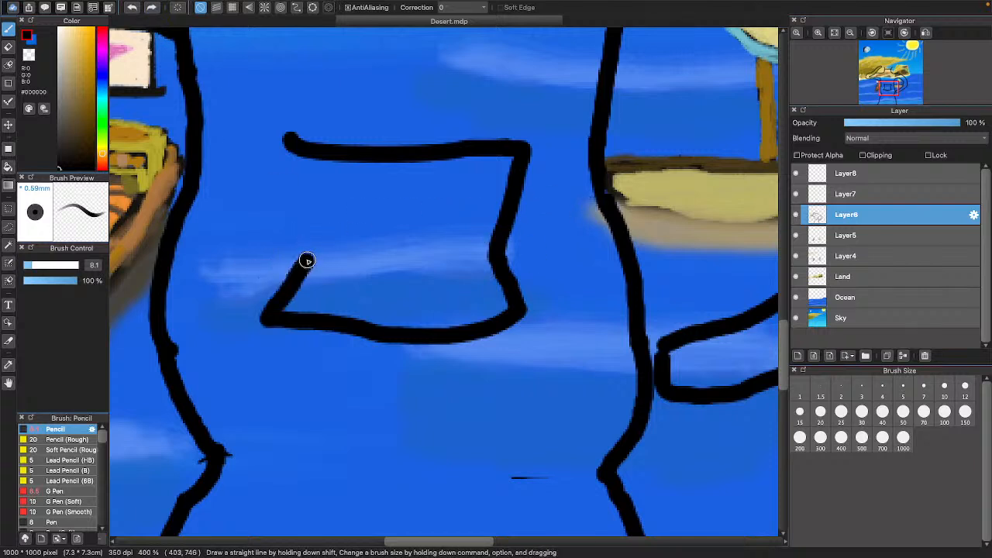
{"action": "mouse_move", "coordinate": [312, 255]}
{"action": "left_mouse_down"}
{"action": "mouse_move", "coordinate": [277, 210]}
{"action": "mouse_move", "coordinate": [290, 137]}
{"action": "left_mouse_up"}
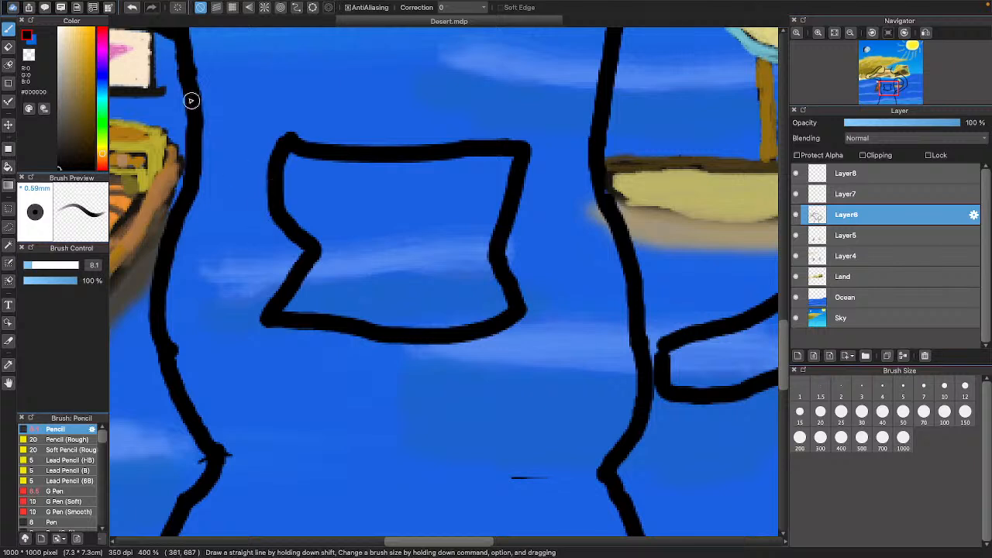
- Draw a diagonal stroke across the rounded corner where the bent arm meets the torso, and erase the old corner outline
{"action": "scroll", "coordinate": [191, 98], "scroll_direction": "up", "scroll_amount": 5}
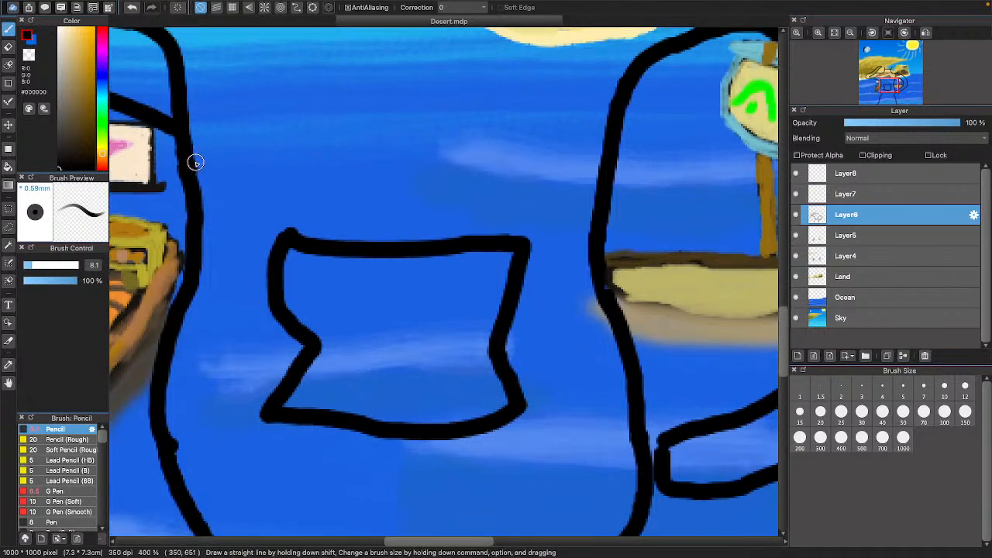
{"action": "scroll", "coordinate": [202, 174], "scroll_direction": "up", "scroll_amount": 2}
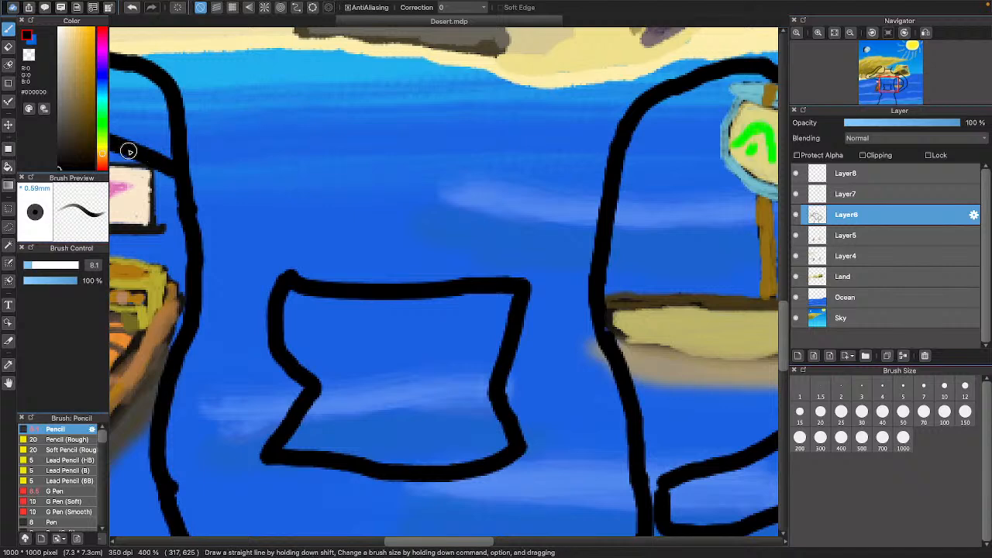
{"action": "scroll", "coordinate": [212, 217], "scroll_direction": "up", "scroll_amount": 4}
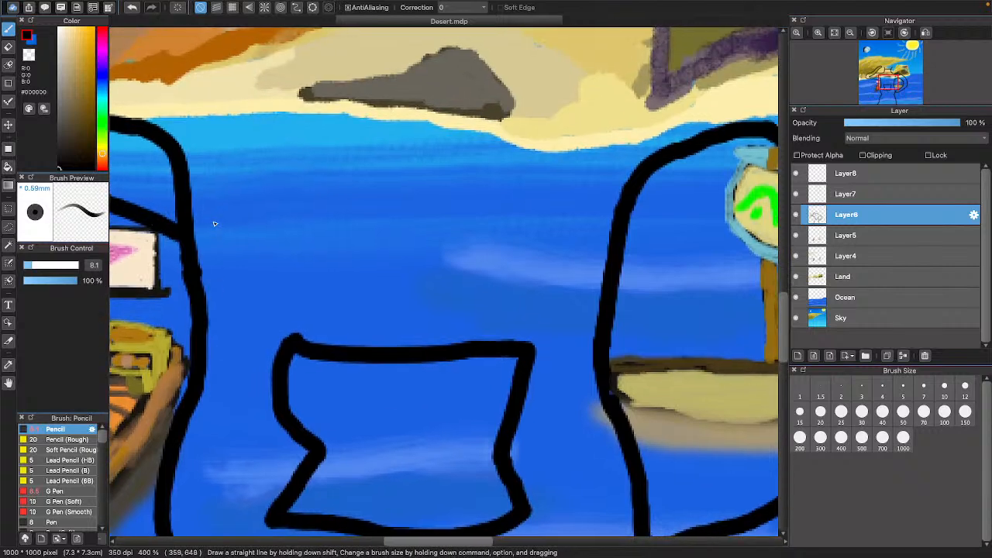
{"action": "scroll", "coordinate": [212, 219], "scroll_direction": "left", "scroll_amount": 7}
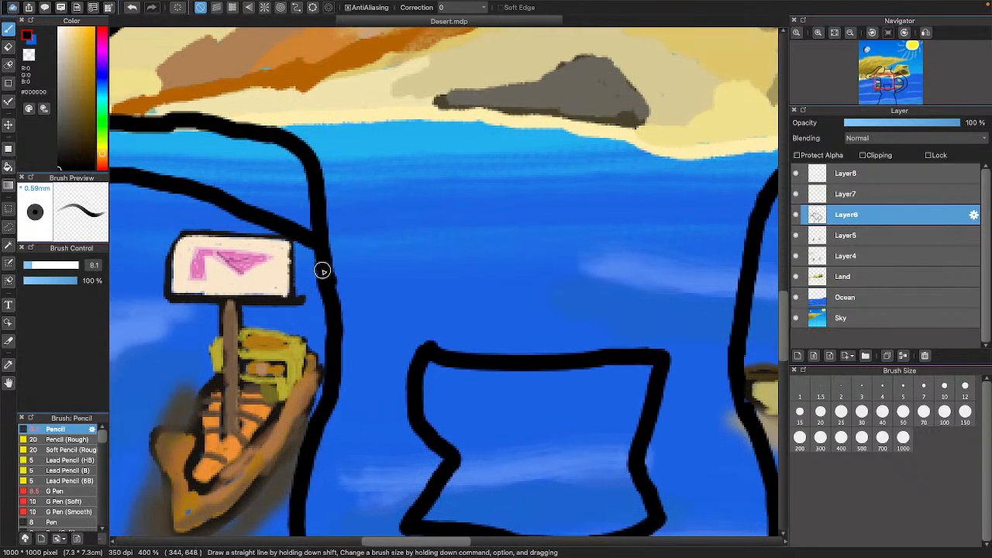
{"action": "scroll", "coordinate": [320, 270], "scroll_direction": "up", "scroll_amount": 2}
{"action": "scroll", "coordinate": [319, 270], "scroll_direction": "left", "scroll_amount": 1}
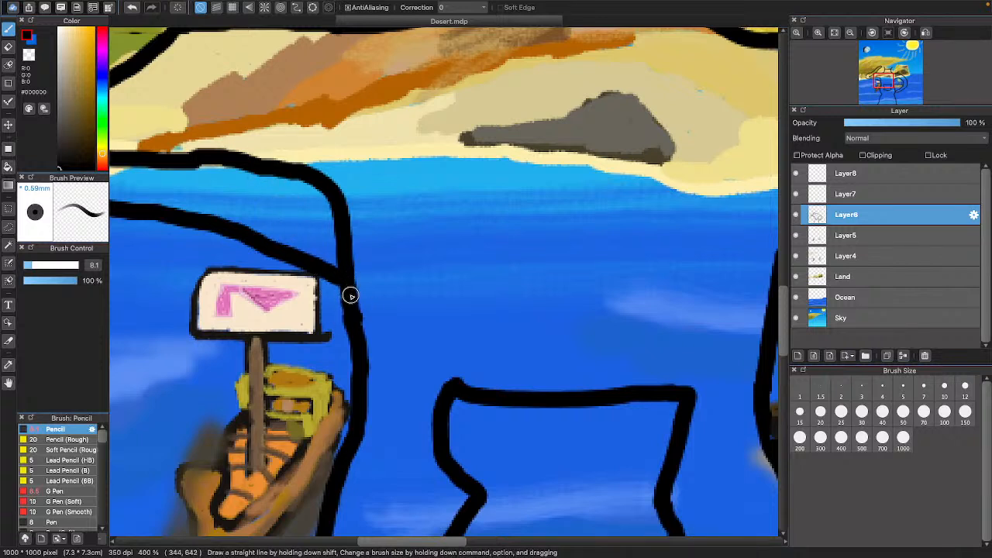
{"action": "mouse_move", "coordinate": [349, 307]}
{"action": "left_mouse_down"}
{"action": "mouse_move", "coordinate": [330, 258]}
{"action": "mouse_move", "coordinate": [265, 169]}
{"action": "left_mouse_up"}
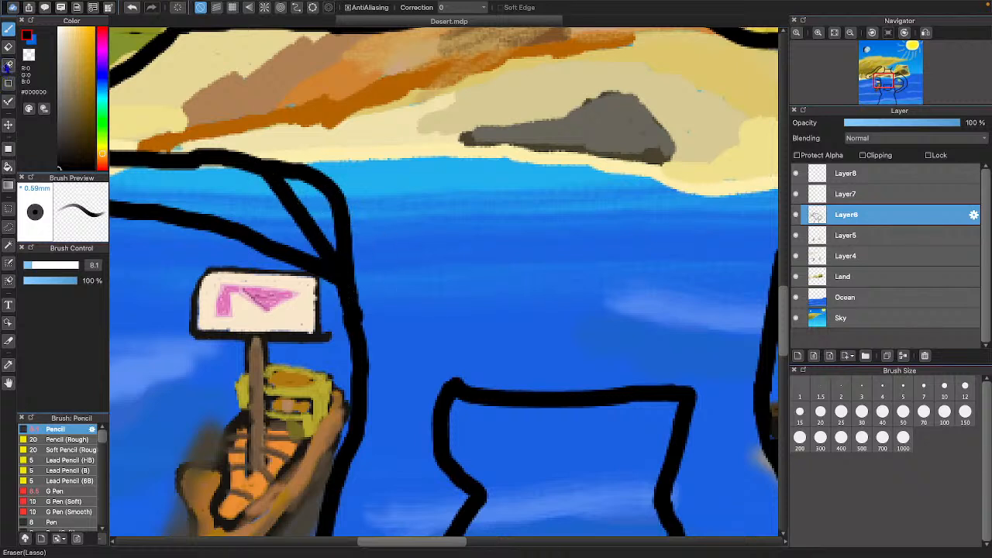
{"action": "key", "text": "e"}
{"action": "mouse_move", "coordinate": [349, 247]}
{"action": "left_mouse_down"}
{"action": "mouse_move", "coordinate": [336, 193]}
{"action": "mouse_move", "coordinate": [320, 170]}
{"action": "mouse_move", "coordinate": [295, 165]}
{"action": "mouse_move", "coordinate": [342, 208]}
{"action": "mouse_move", "coordinate": [355, 244]}
{"action": "left_mouse_up"}
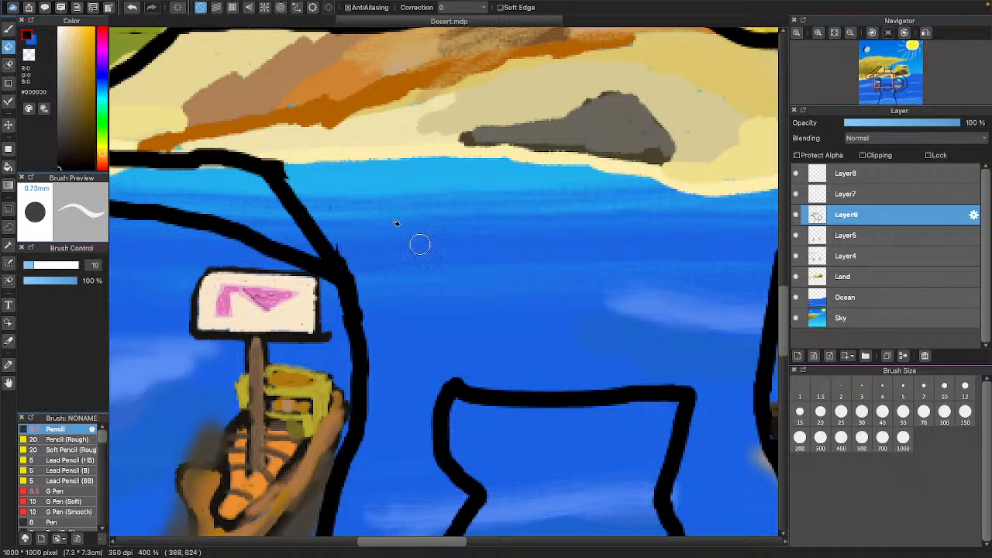
- Erase the closed pinched outline from the middle of the torso
{"action": "scroll", "coordinate": [490, 244], "scroll_direction": "right", "scroll_amount": 5}
{"action": "scroll", "coordinate": [491, 245], "scroll_direction": "left", "scroll_amount": 4}
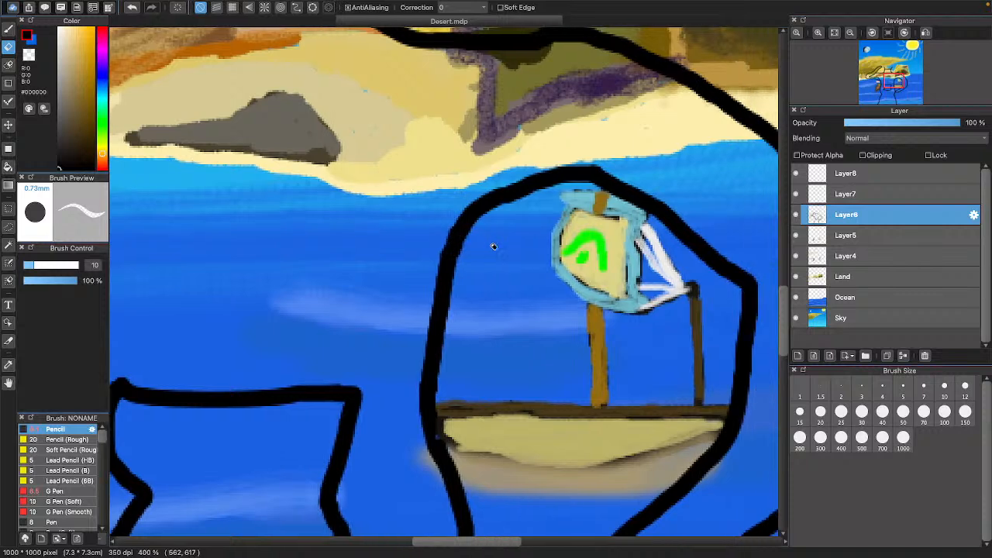
{"action": "scroll", "coordinate": [421, 265], "scroll_direction": "down", "scroll_amount": 1}
{"action": "scroll", "coordinate": [421, 266], "scroll_direction": "left", "scroll_amount": 2}
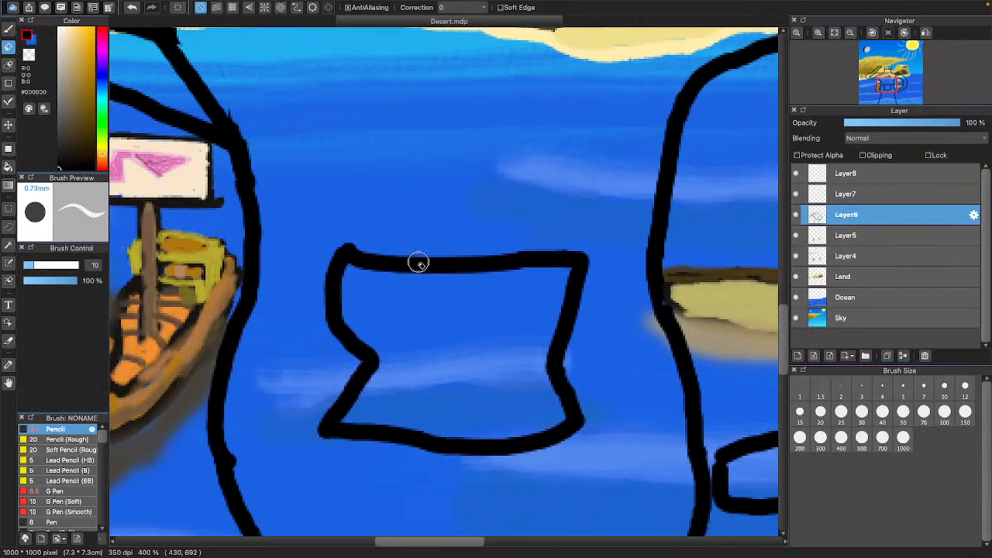
{"action": "mouse_move", "coordinate": [350, 237]}
{"action": "left_mouse_down"}
{"action": "mouse_move", "coordinate": [358, 299]}
{"action": "mouse_move", "coordinate": [348, 248]}
{"action": "mouse_move", "coordinate": [332, 253]}
{"action": "mouse_move", "coordinate": [361, 403]}
{"action": "mouse_move", "coordinate": [343, 361]}
{"action": "mouse_move", "coordinate": [422, 422]}
{"action": "mouse_move", "coordinate": [279, 414]}
{"action": "left_mouse_up"}
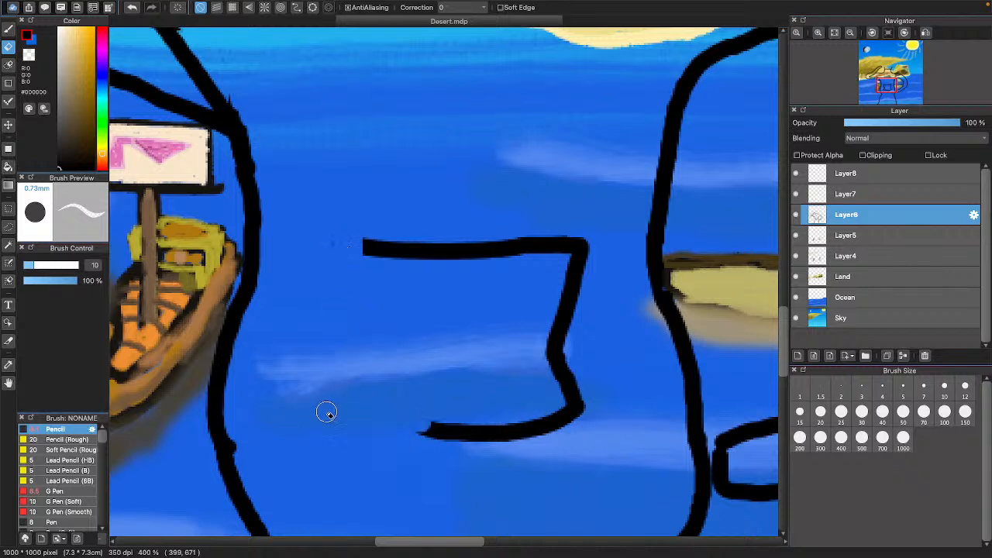
{"action": "mouse_move", "coordinate": [424, 421]}
{"action": "left_mouse_down"}
{"action": "mouse_move", "coordinate": [451, 428]}
{"action": "mouse_move", "coordinate": [523, 412]}
{"action": "left_mouse_up"}
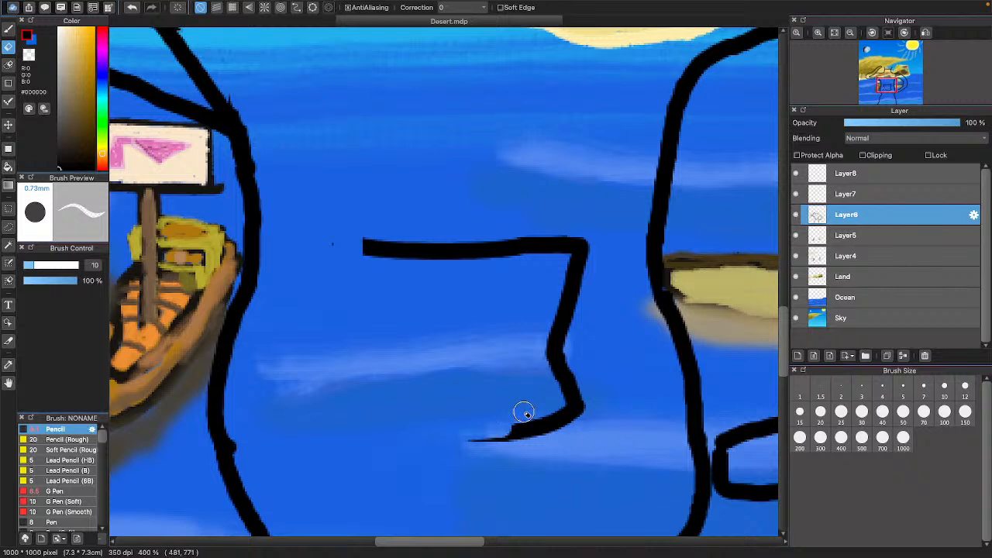
{"action": "mouse_move", "coordinate": [523, 412]}
{"action": "left_mouse_down"}
{"action": "mouse_move", "coordinate": [475, 447]}
{"action": "mouse_move", "coordinate": [529, 427]}
{"action": "mouse_move", "coordinate": [504, 465]}
{"action": "mouse_move", "coordinate": [582, 394]}
{"action": "mouse_move", "coordinate": [578, 413]}
{"action": "mouse_move", "coordinate": [547, 397]}
{"action": "mouse_move", "coordinate": [573, 337]}
{"action": "mouse_move", "coordinate": [569, 386]}
{"action": "mouse_move", "coordinate": [582, 280]}
{"action": "mouse_move", "coordinate": [550, 369]}
{"action": "mouse_move", "coordinate": [561, 274]}
{"action": "mouse_move", "coordinate": [583, 279]}
{"action": "mouse_move", "coordinate": [607, 252]}
{"action": "mouse_move", "coordinate": [366, 251]}
{"action": "mouse_move", "coordinate": [458, 240]}
{"action": "mouse_move", "coordinate": [412, 254]}
{"action": "mouse_move", "coordinate": [471, 248]}
{"action": "mouse_move", "coordinate": [381, 266]}
{"action": "mouse_move", "coordinate": [566, 235]}
{"action": "mouse_move", "coordinate": [587, 257]}
{"action": "left_mouse_up"}
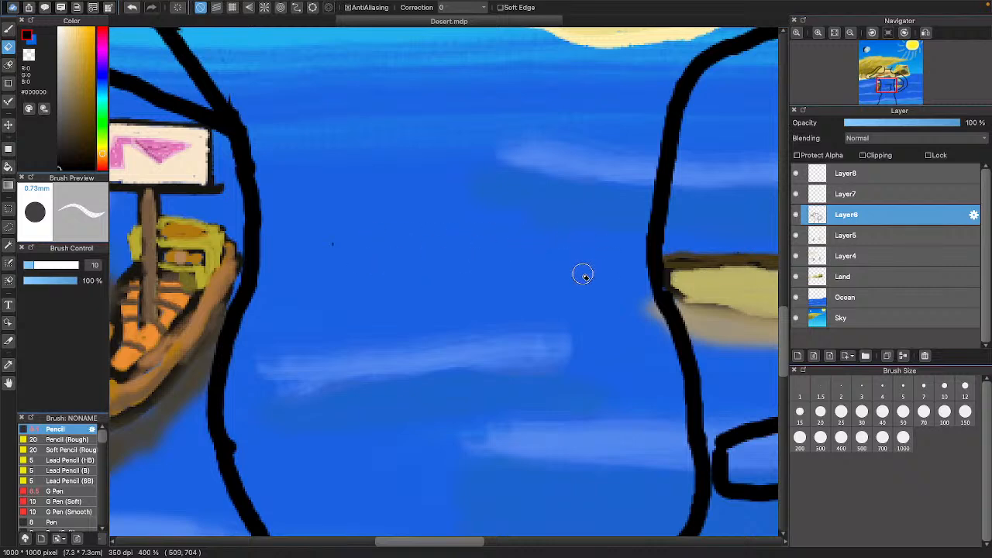
- Examine the torso outline from the chest down to the canvas's lower edge at 400% zoom
{"action": "scroll", "coordinate": [582, 275], "scroll_direction": "up", "scroll_amount": 3}
{"action": "scroll", "coordinate": [585, 277], "scroll_direction": "down", "scroll_amount": 2}
{"action": "scroll", "coordinate": [585, 277], "scroll_direction": "right", "scroll_amount": 2}
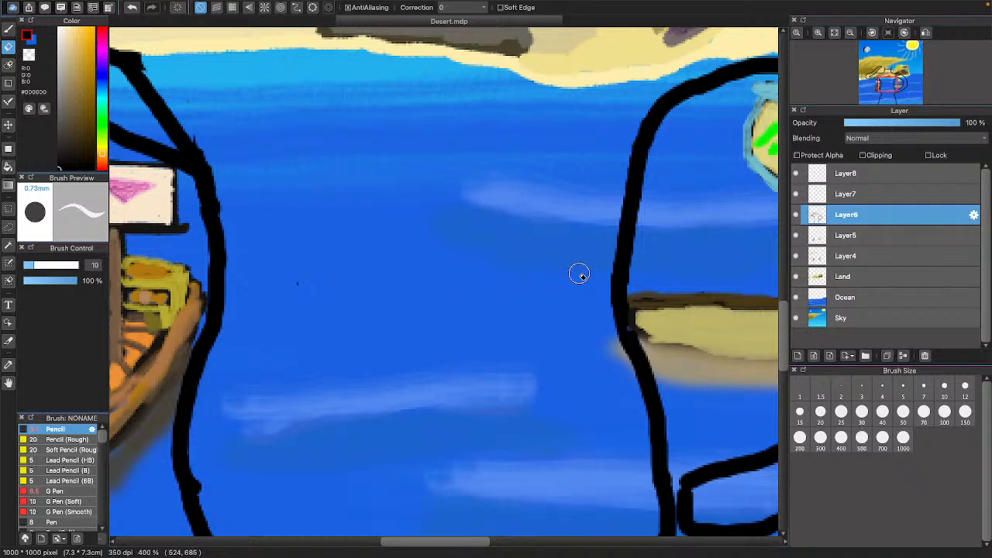
{"action": "scroll", "coordinate": [578, 275], "scroll_direction": "down", "scroll_amount": 5}
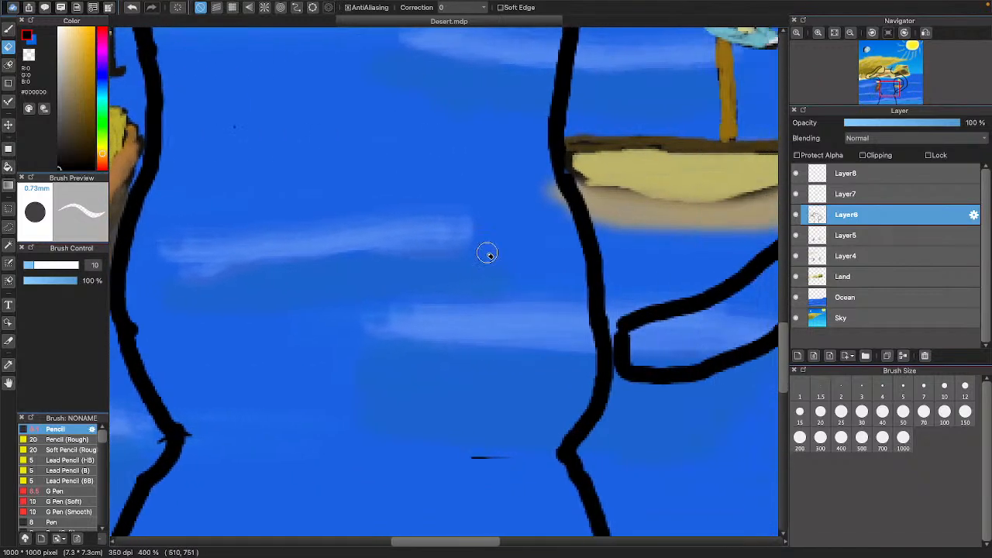
{"action": "scroll", "coordinate": [487, 254], "scroll_direction": "down", "scroll_amount": 10}
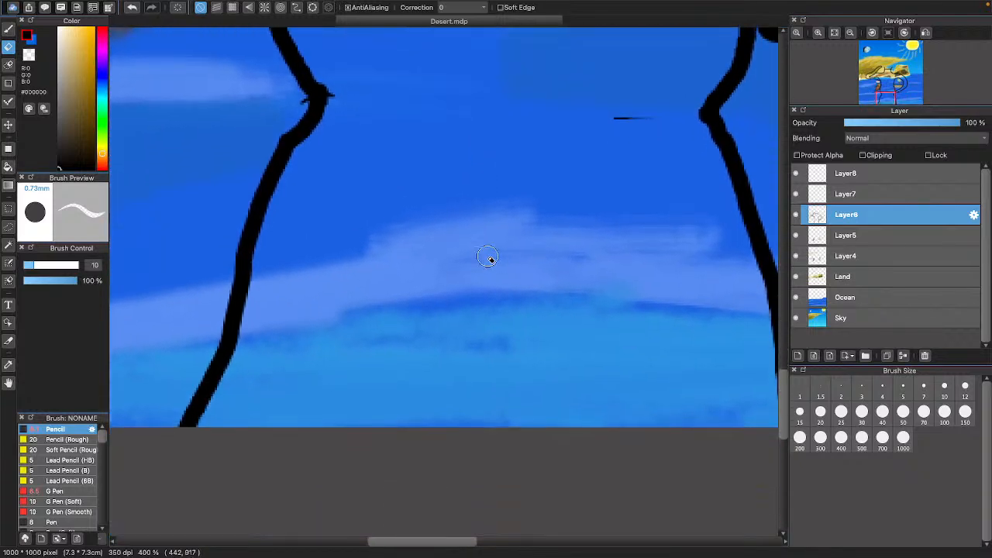
{"action": "scroll", "coordinate": [487, 256], "scroll_direction": "up", "scroll_amount": 5}
{"action": "scroll", "coordinate": [488, 258], "scroll_direction": "up", "scroll_amount": 4}
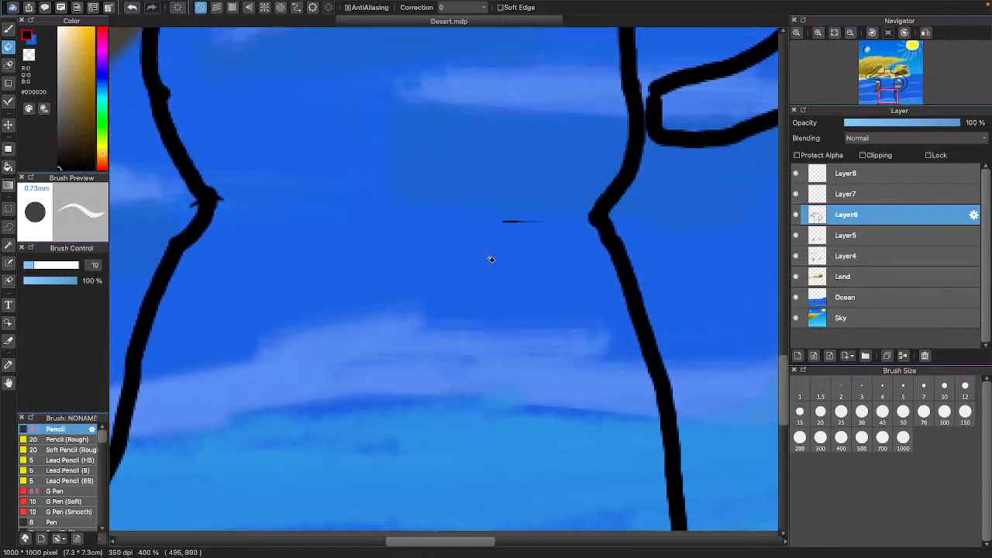
{"action": "scroll", "coordinate": [491, 259], "scroll_direction": "up", "scroll_amount": 5}
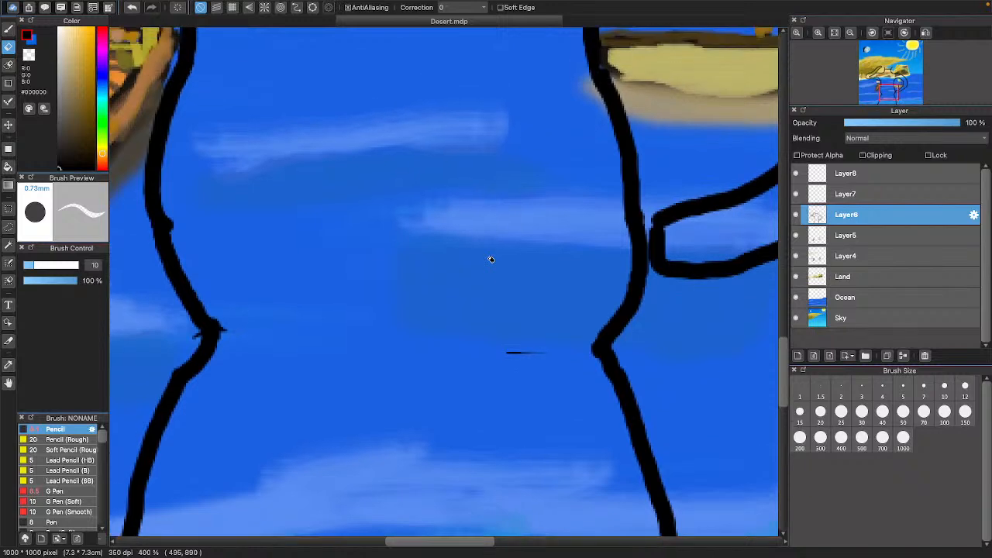
- Hide Layer5, Layer4, Land, Ocean and Sky to inspect the whole figure outline on its own at 100% zoom
{"action": "left_click", "coordinate": [795, 235]}
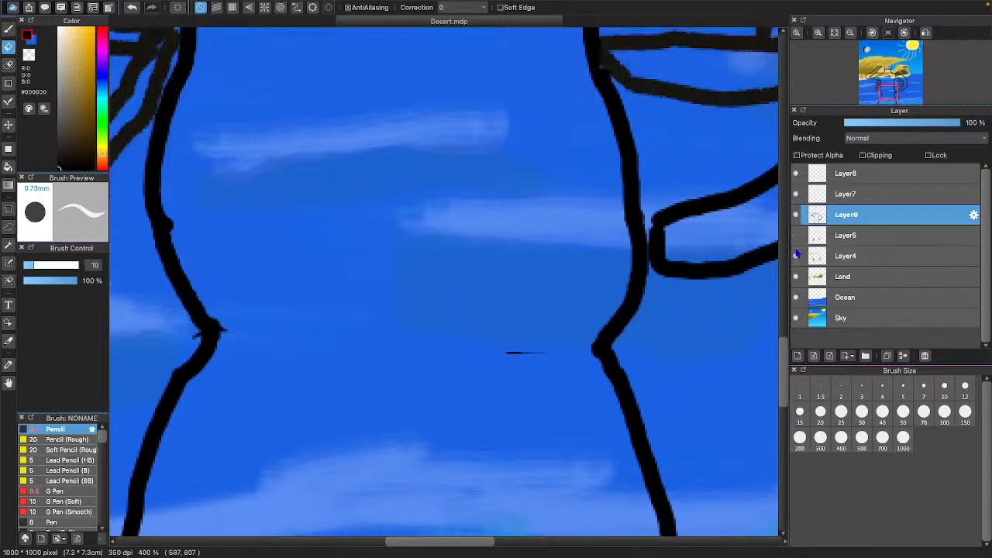
{"action": "left_click", "coordinate": [794, 255]}
{"action": "left_click", "coordinate": [795, 275]}
{"action": "left_click", "coordinate": [795, 297]}
{"action": "left_click", "coordinate": [795, 318]}
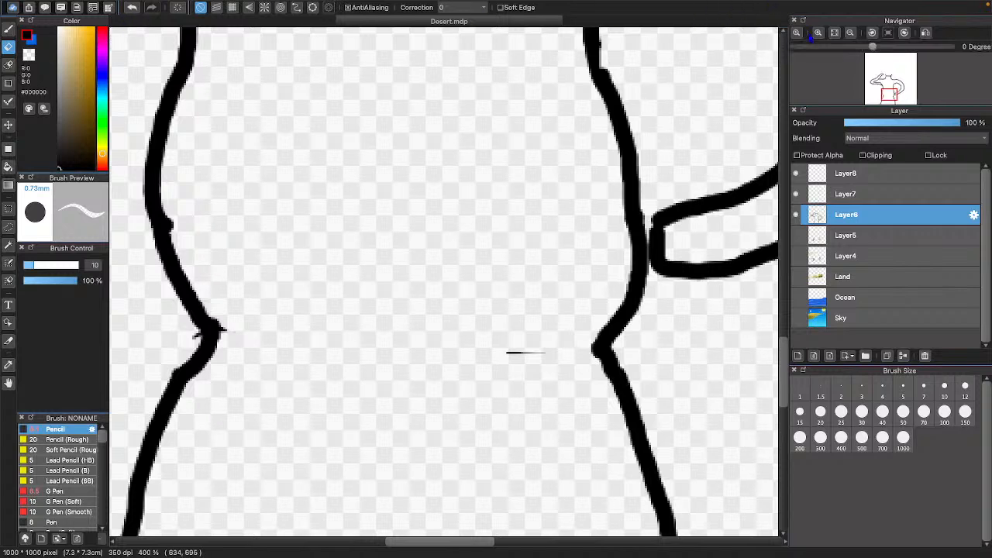
{"action": "left_click", "coordinate": [850, 33]}
{"action": "left_click", "coordinate": [849, 33]}
{"action": "left_click", "coordinate": [850, 33]}
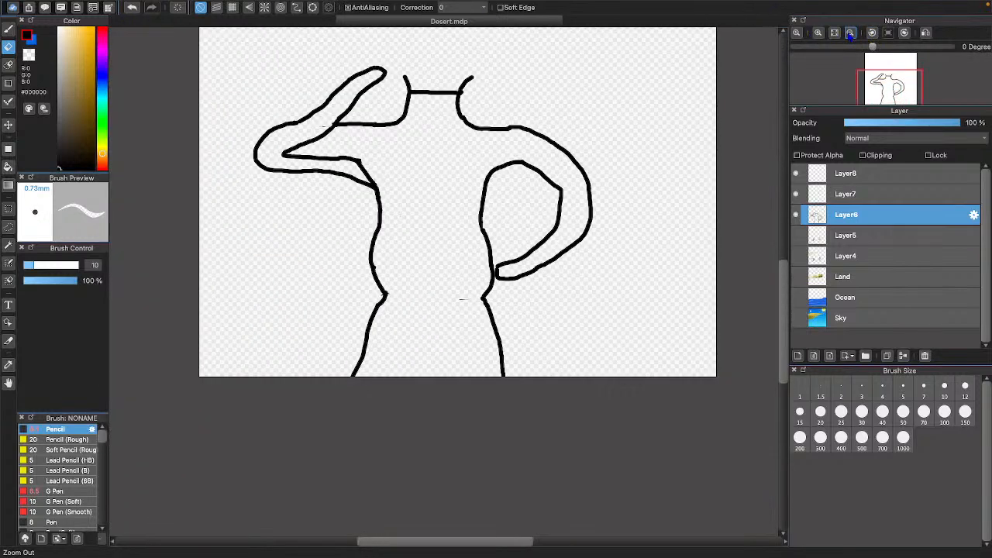
{"action": "scroll", "coordinate": [664, 77], "scroll_direction": "up", "scroll_amount": 3}
{"action": "scroll", "coordinate": [653, 77], "scroll_direction": "up", "scroll_amount": 1}
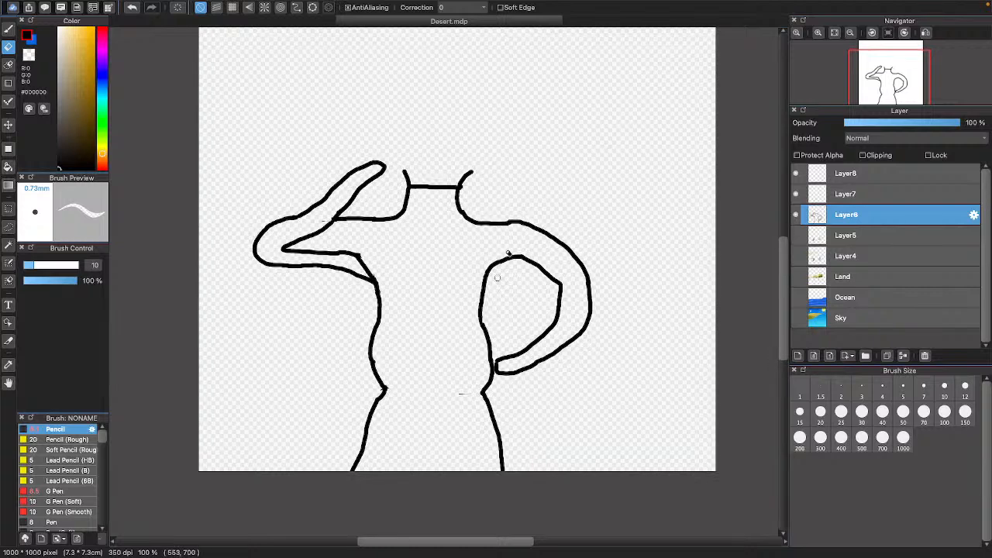
{"action": "scroll", "coordinate": [462, 304], "scroll_direction": "up", "scroll_amount": 1}
{"action": "scroll", "coordinate": [448, 329], "scroll_direction": "up", "scroll_amount": 2}
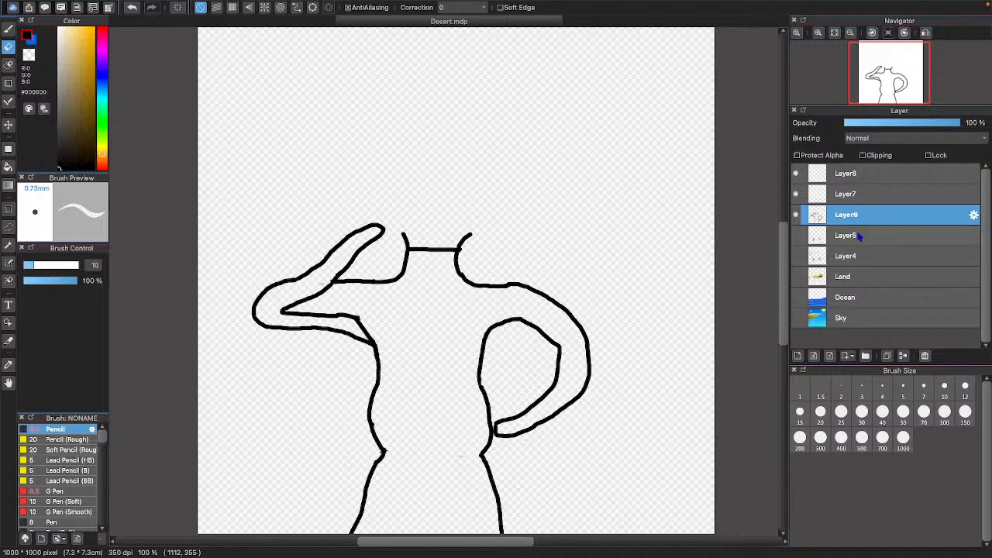
- Show the Layer5, Layer4, Land, Ocean and Sky layers again
{"action": "left_click", "coordinate": [795, 235]}
{"action": "left_click", "coordinate": [795, 256]}
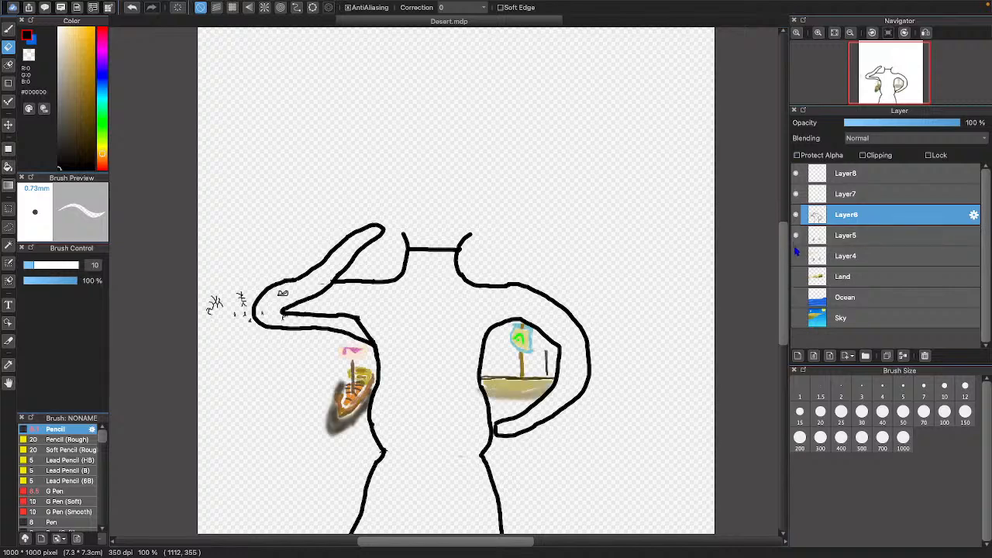
{"action": "left_click", "coordinate": [795, 258]}
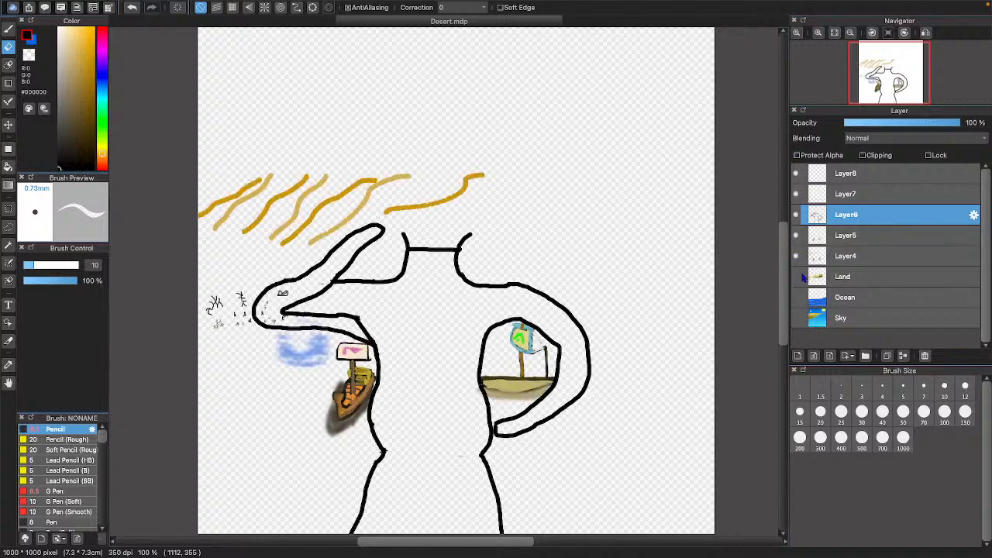
{"action": "left_click", "coordinate": [797, 277]}
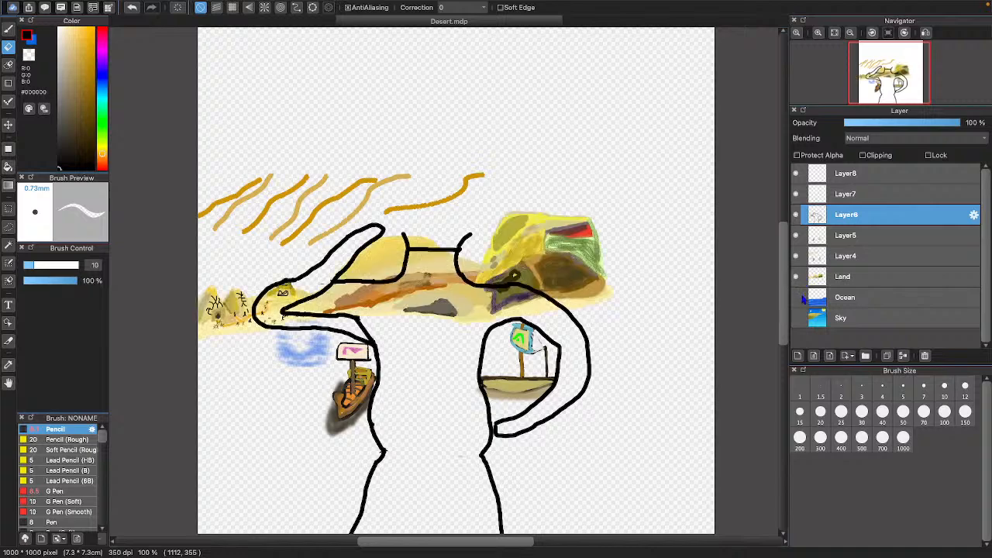
{"action": "left_click", "coordinate": [796, 298]}
{"action": "left_click", "coordinate": [797, 318]}
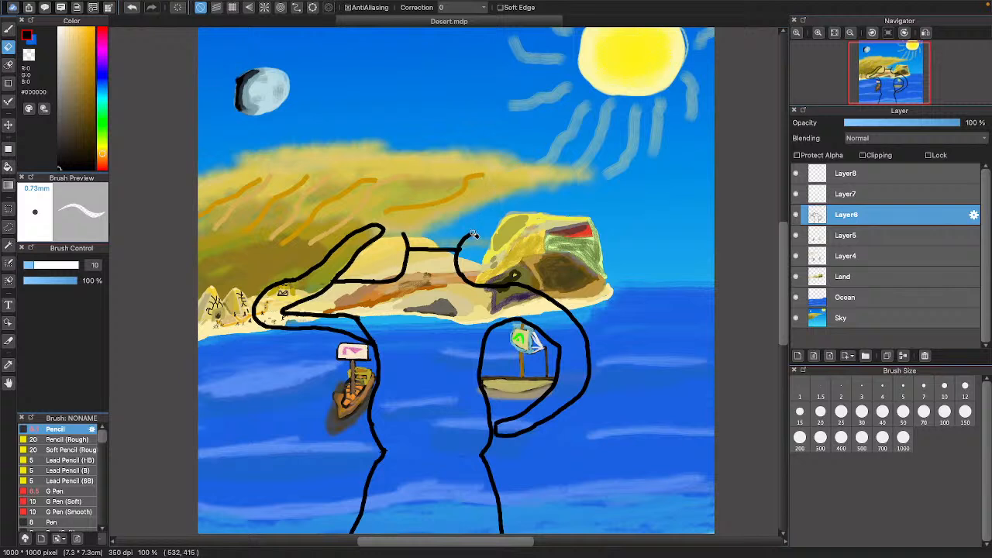
- Draw the side of the head nearest the large rock as a black curve from the neck up to the crown
{"action": "key", "text": "b"}
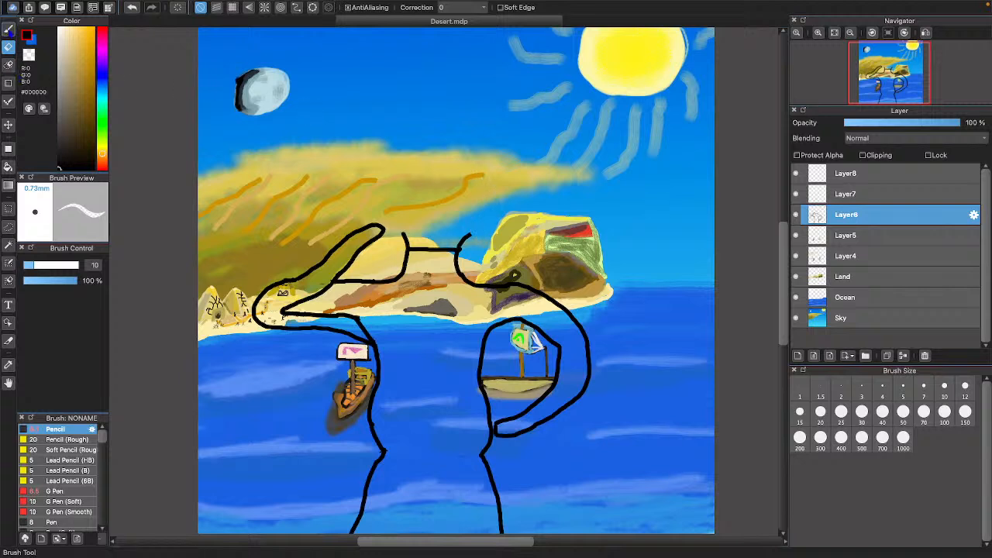
{"action": "left_click_drag", "start_coordinate": [471, 234], "coordinate": [485, 204]}
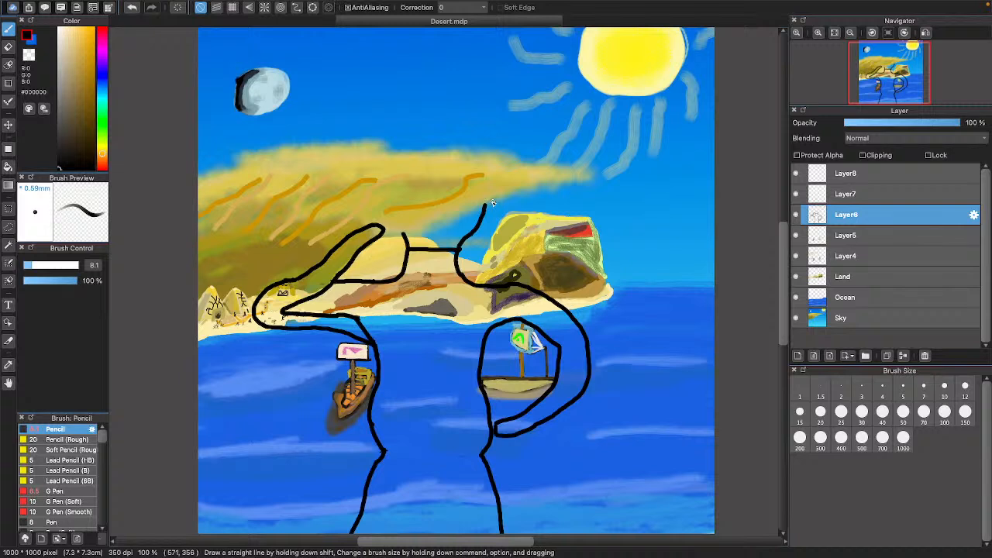
{"action": "mouse_move", "coordinate": [486, 206]}
{"action": "left_mouse_down"}
{"action": "mouse_move", "coordinate": [475, 152]}
{"action": "mouse_move", "coordinate": [423, 127]}
{"action": "left_mouse_up"}
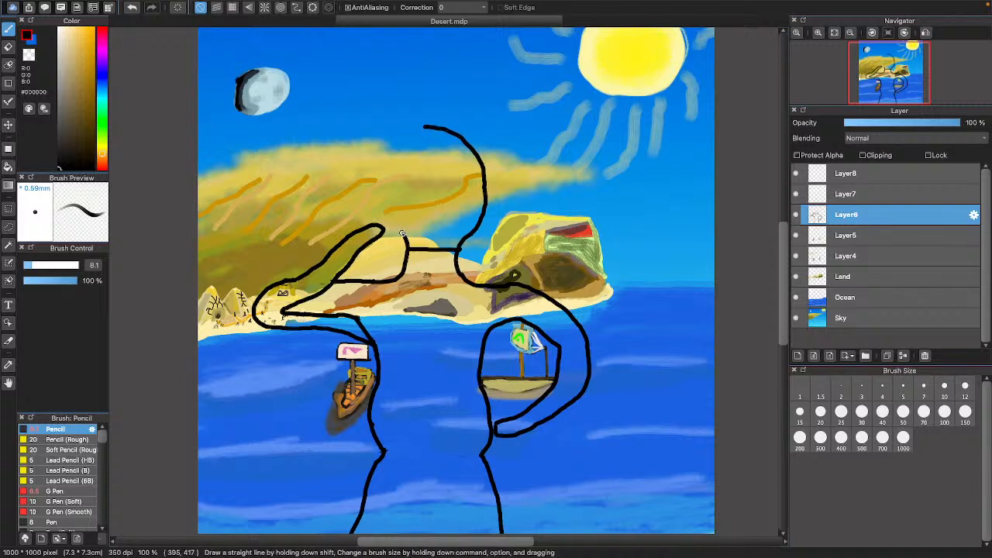
{"action": "left_click_drag", "start_coordinate": [398, 229], "coordinate": [390, 214]}
{"action": "left_click", "coordinate": [132, 8]}
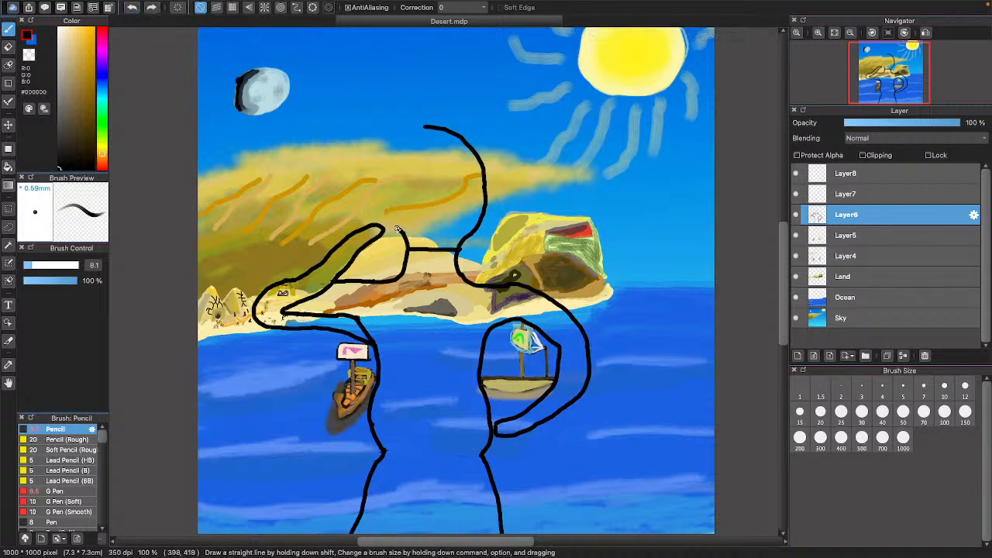
{"action": "left_click_drag", "start_coordinate": [393, 220], "coordinate": [399, 231]}
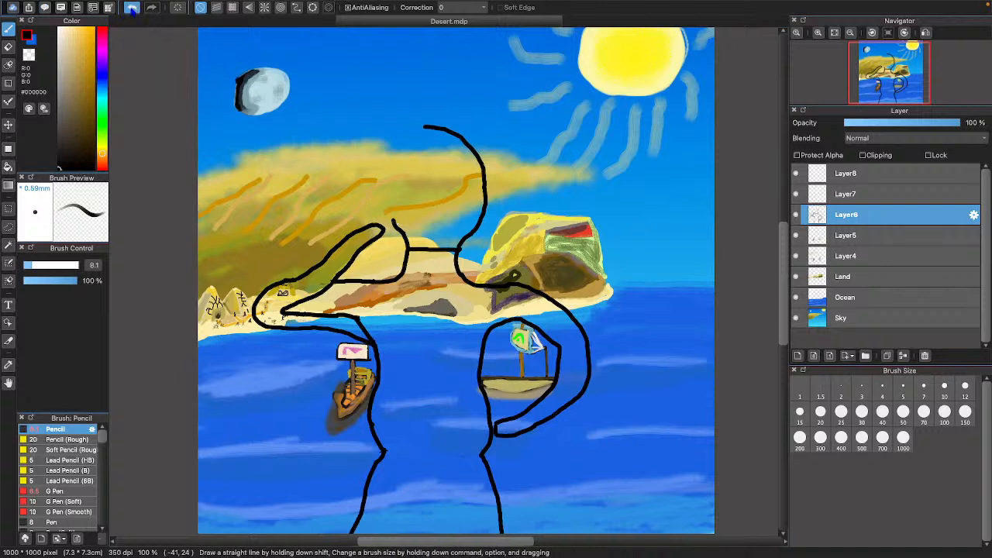
{"action": "left_click_drag", "start_coordinate": [402, 233], "coordinate": [404, 241]}
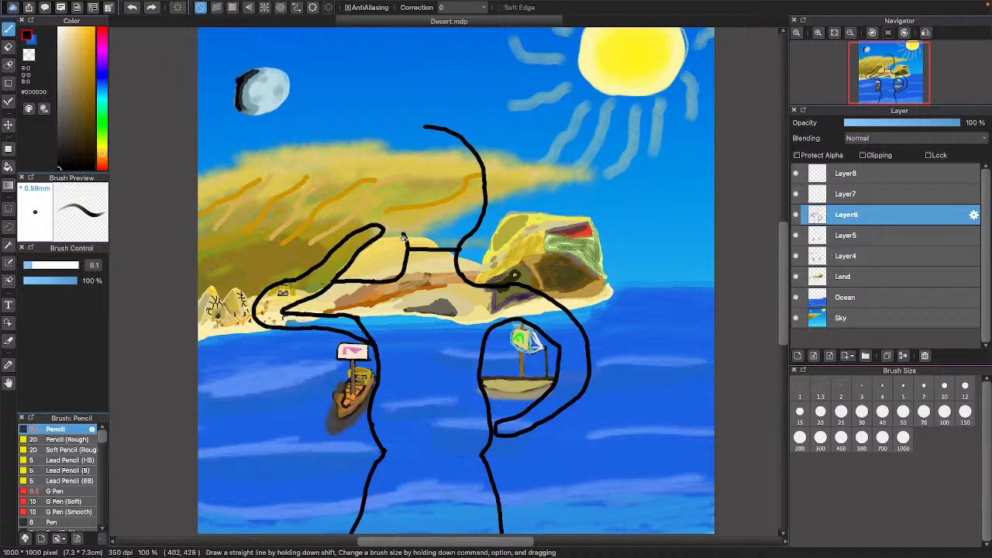
{"action": "left_click", "coordinate": [132, 7]}
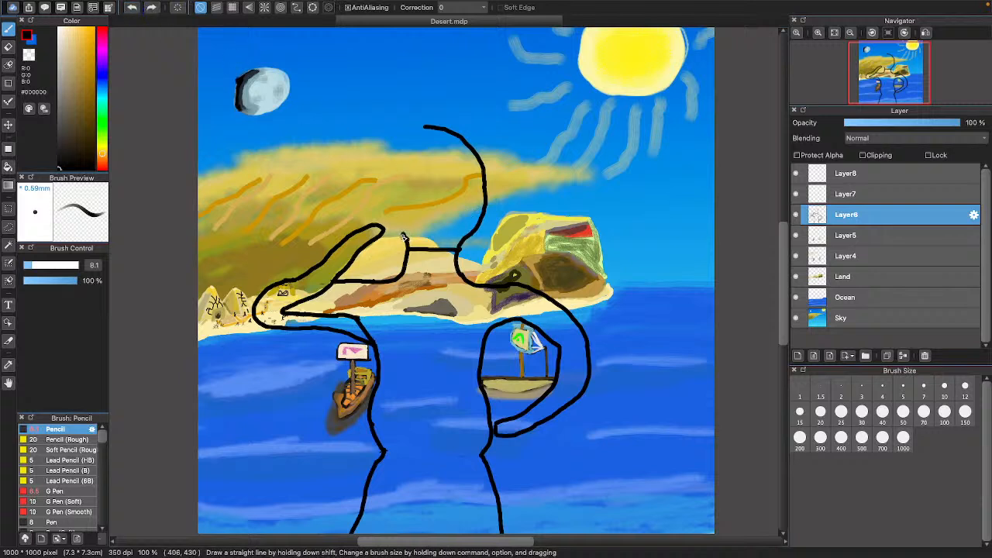
- Draw the opposite side of the head from the neck near the raised hand, closing the oval at the crown
{"action": "left_click_drag", "start_coordinate": [403, 232], "coordinate": [403, 241]}
{"action": "left_click_drag", "start_coordinate": [386, 196], "coordinate": [393, 167]}
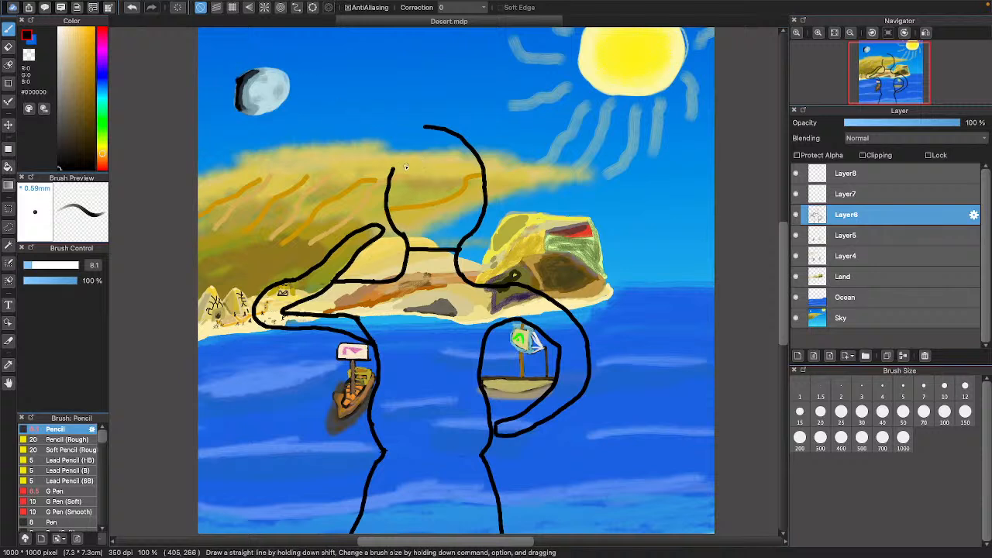
{"action": "left_click_drag", "start_coordinate": [390, 168], "coordinate": [427, 133]}
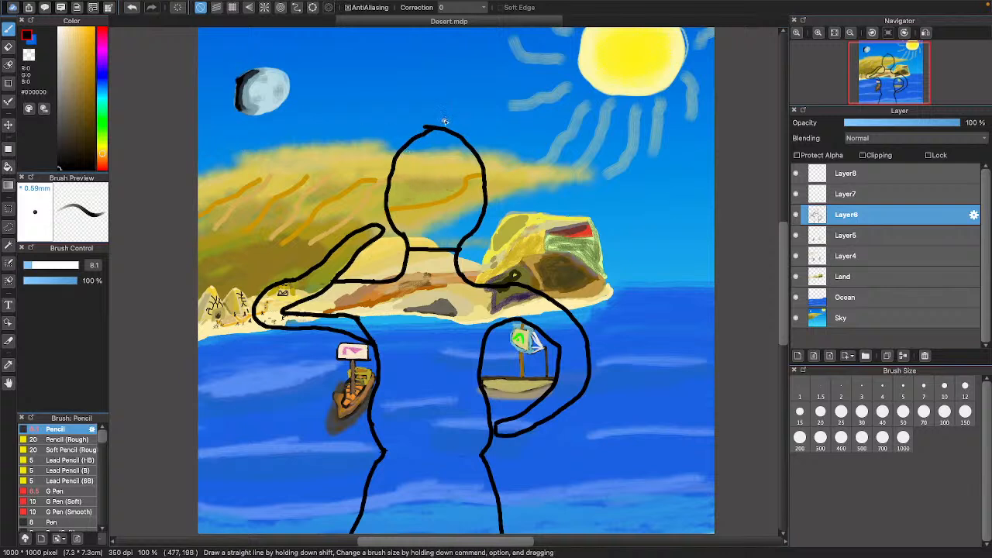
- Erase the pointed join at the top of the head and redraw it as a smooth rounded crown
{"action": "left_click", "coordinate": [9, 46]}
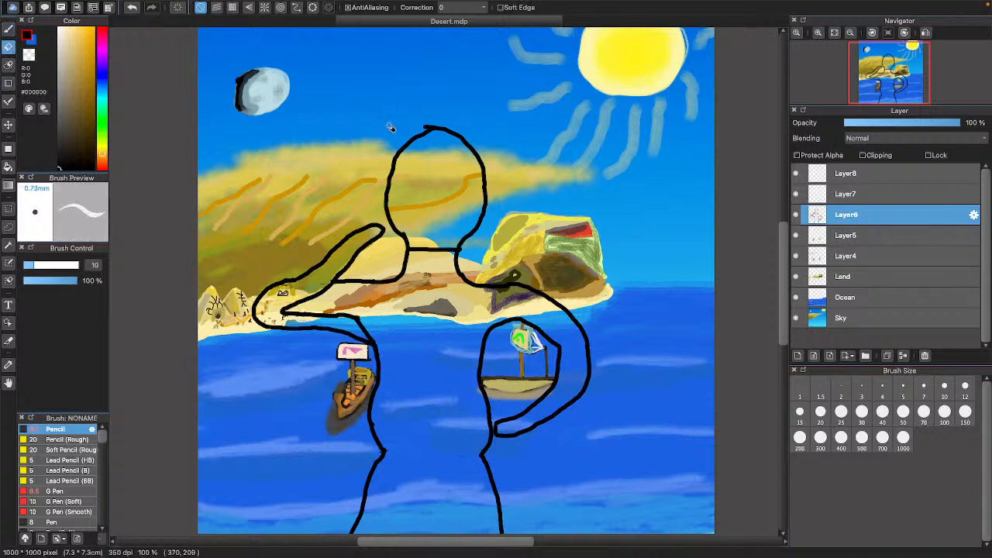
{"action": "mouse_move", "coordinate": [418, 128]}
{"action": "left_mouse_down"}
{"action": "mouse_move", "coordinate": [449, 124]}
{"action": "mouse_move", "coordinate": [417, 140]}
{"action": "mouse_move", "coordinate": [465, 141]}
{"action": "left_mouse_up"}
{"action": "left_click", "coordinate": [8, 28]}
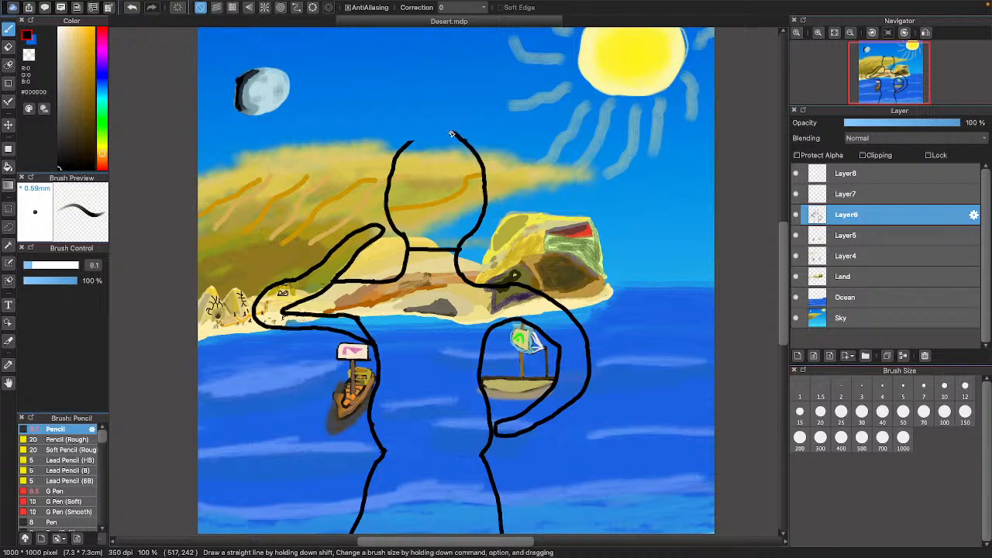
{"action": "left_click_drag", "start_coordinate": [441, 132], "coordinate": [406, 145]}
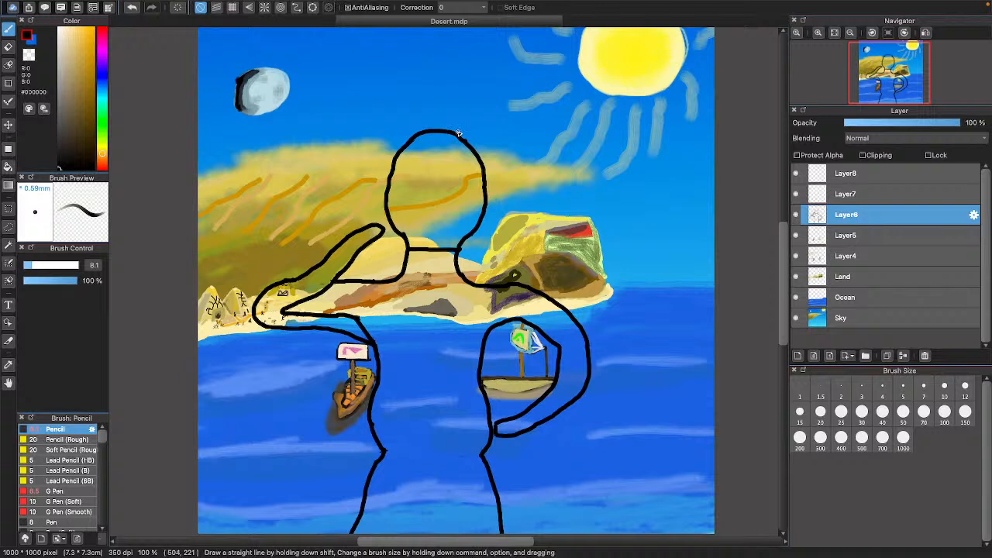
{"action": "key", "text": "e"}
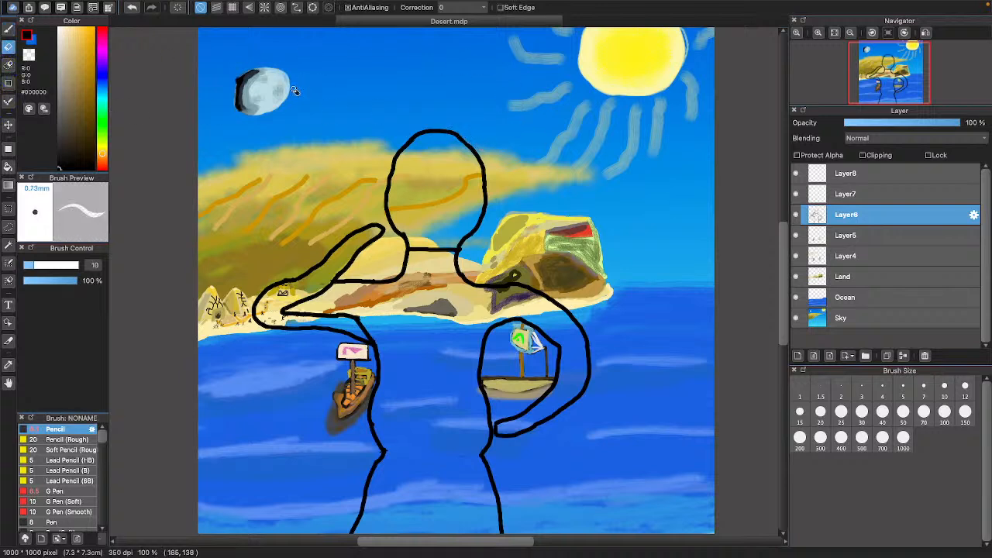
- Draw a horizontal guide line across the middle of the head, a vertical centre line down to the neck, and two eye dots
{"action": "left_click", "coordinate": [9, 29]}
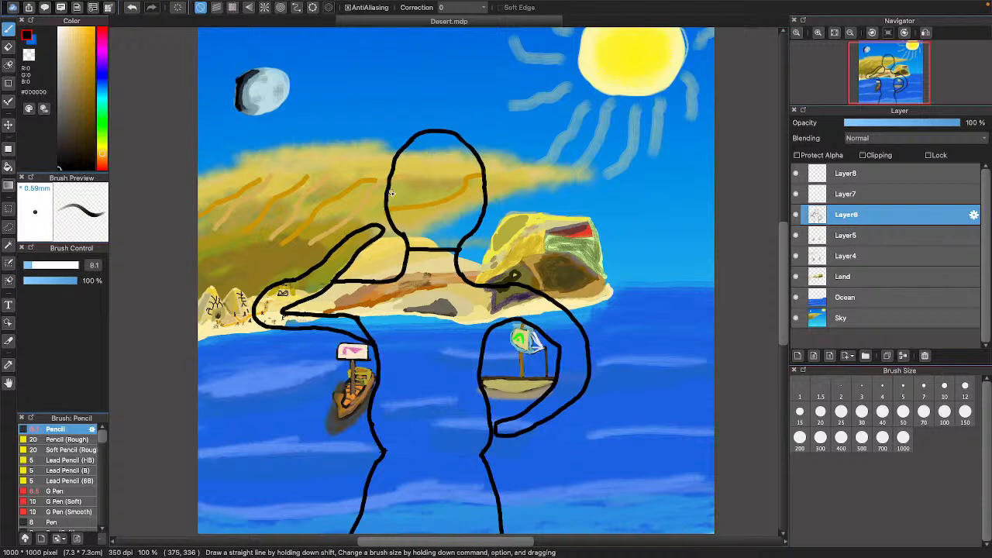
{"action": "left_click_drag", "start_coordinate": [390, 194], "coordinate": [482, 193]}
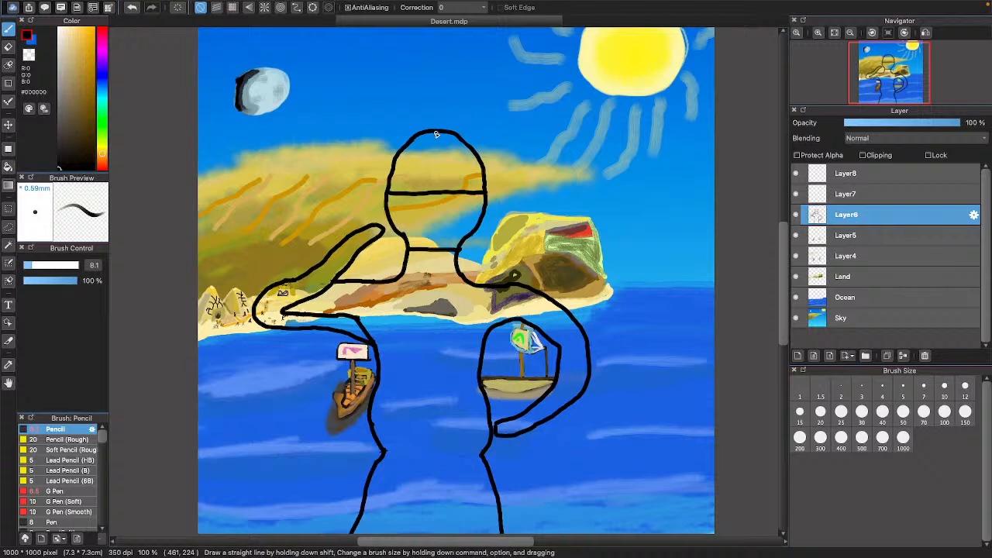
{"action": "left_click_drag", "start_coordinate": [439, 148], "coordinate": [438, 187]}
{"action": "left_click_drag", "start_coordinate": [437, 221], "coordinate": [437, 247]}
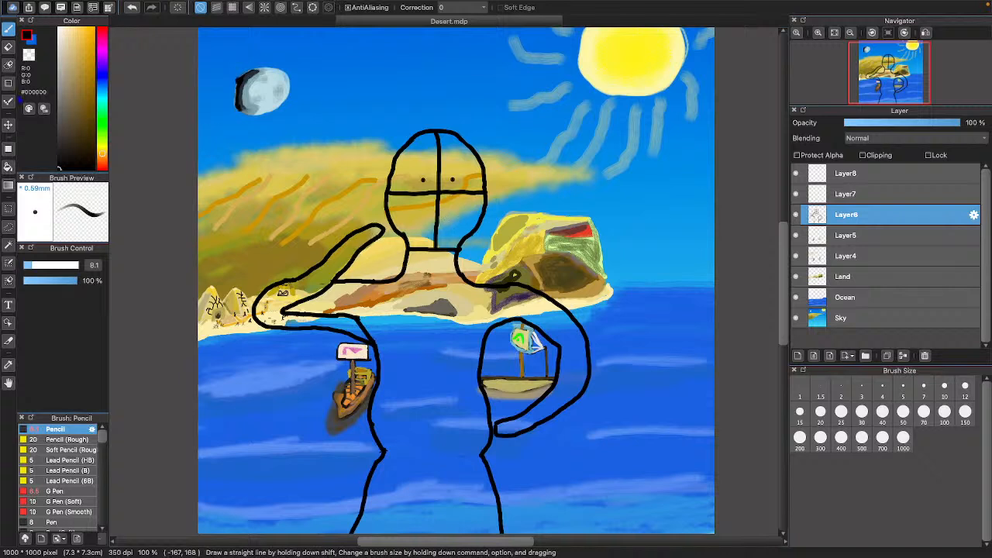
- Erase the tip of the raised arm and redraw it longer so that it reaches the side of the head
{"action": "left_click", "coordinate": [9, 46]}
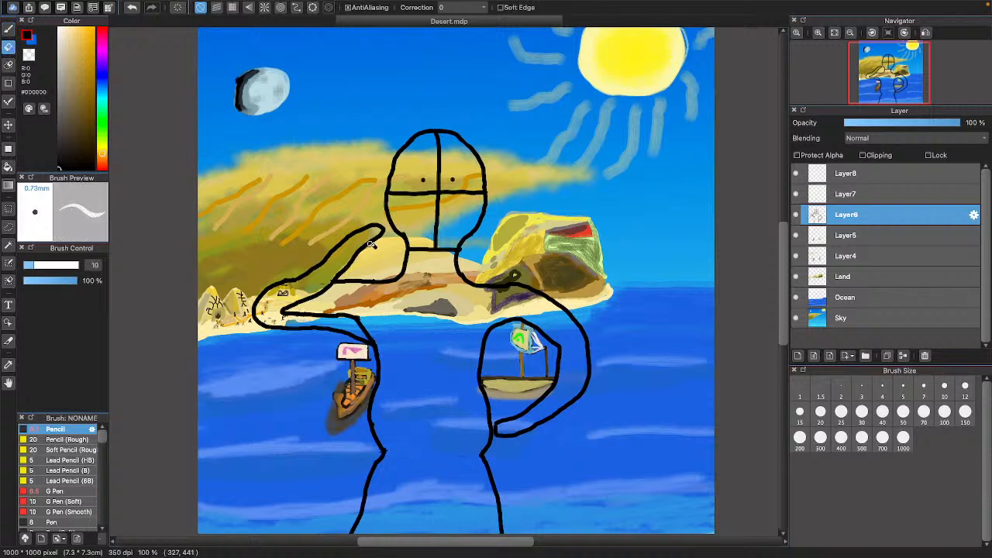
{"action": "mouse_move", "coordinate": [375, 243]}
{"action": "left_mouse_down"}
{"action": "mouse_move", "coordinate": [374, 226]}
{"action": "mouse_move", "coordinate": [358, 256]}
{"action": "mouse_move", "coordinate": [361, 236]}
{"action": "left_mouse_up"}
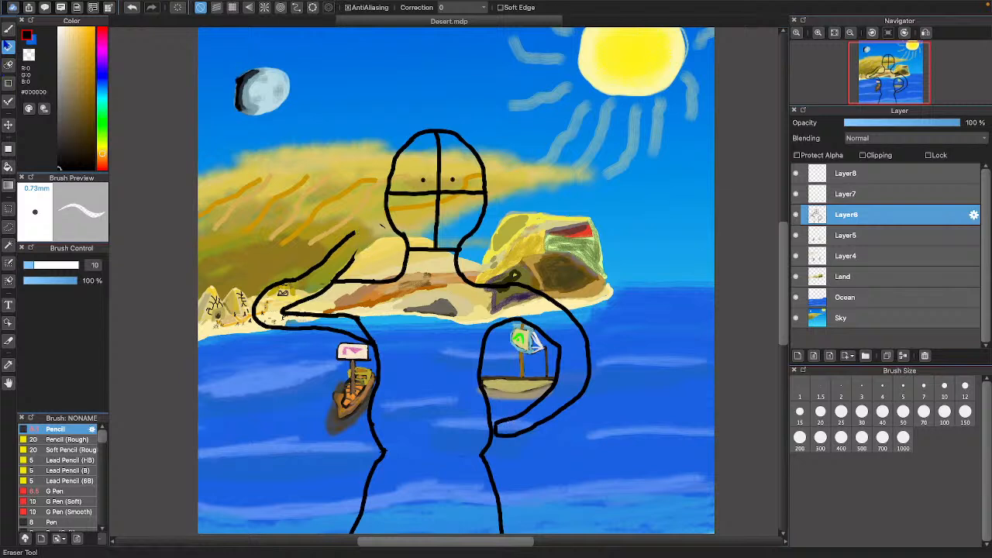
{"action": "left_click", "coordinate": [8, 29]}
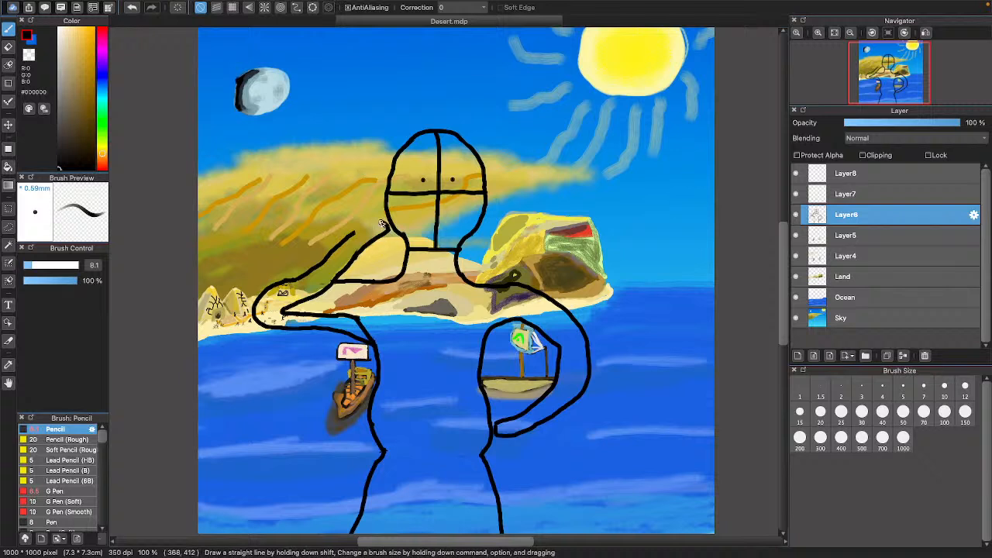
{"action": "left_click_drag", "start_coordinate": [372, 224], "coordinate": [351, 234]}
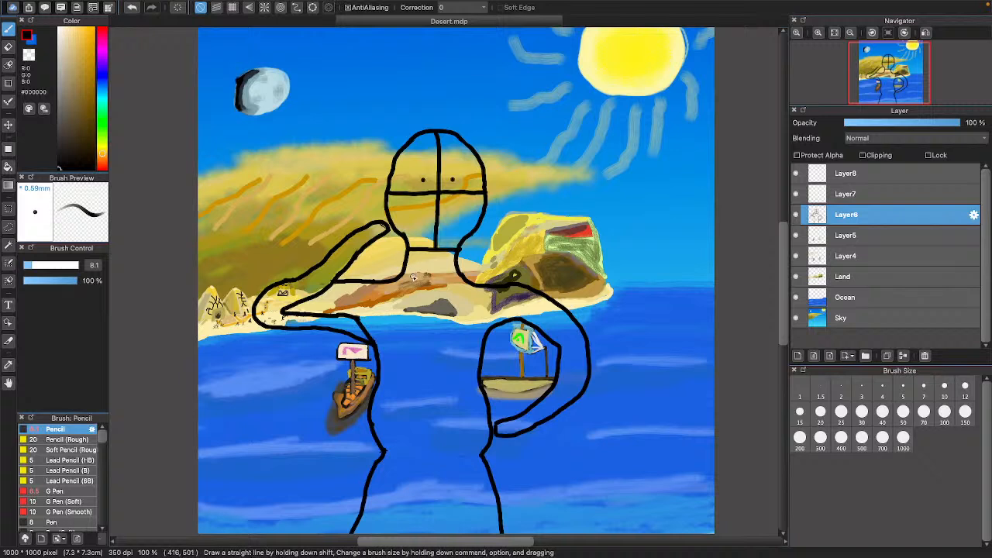
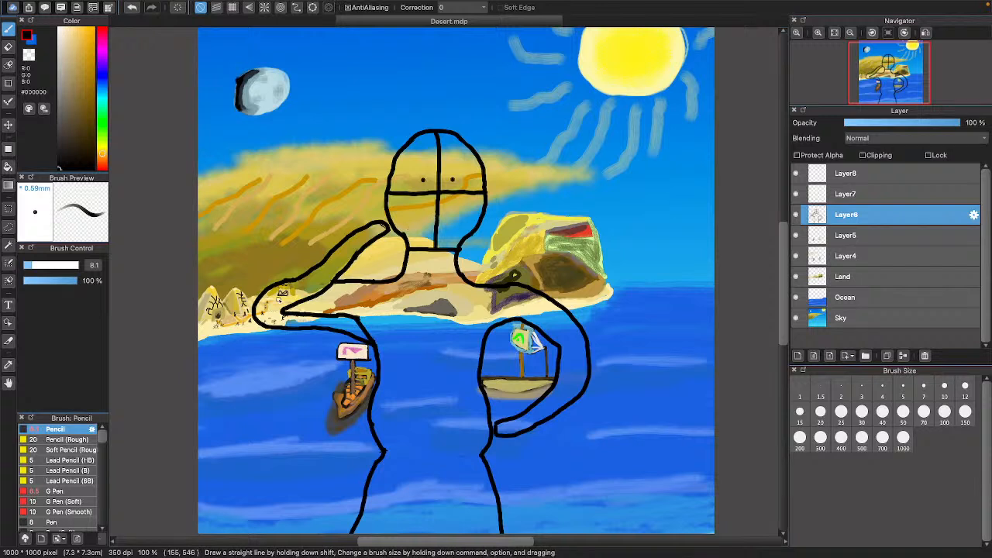
- Make Layer7 the active layer for drawing above the figure outline on Layer6
{"action": "scroll", "coordinate": [370, 333], "scroll_direction": "down", "scroll_amount": 3}
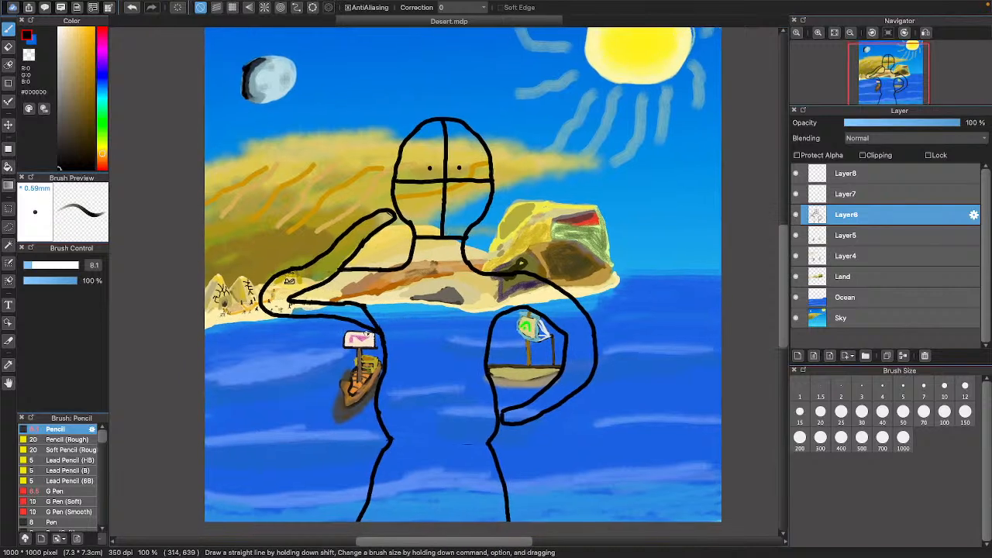
{"action": "scroll", "coordinate": [367, 330], "scroll_direction": "right", "scroll_amount": 3}
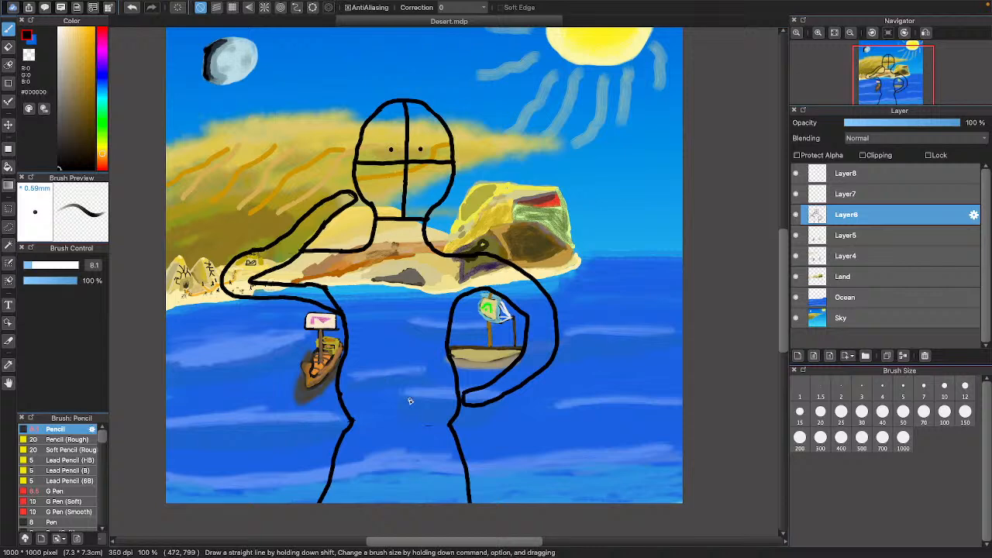
{"action": "scroll", "coordinate": [436, 365], "scroll_direction": "up", "scroll_amount": 5}
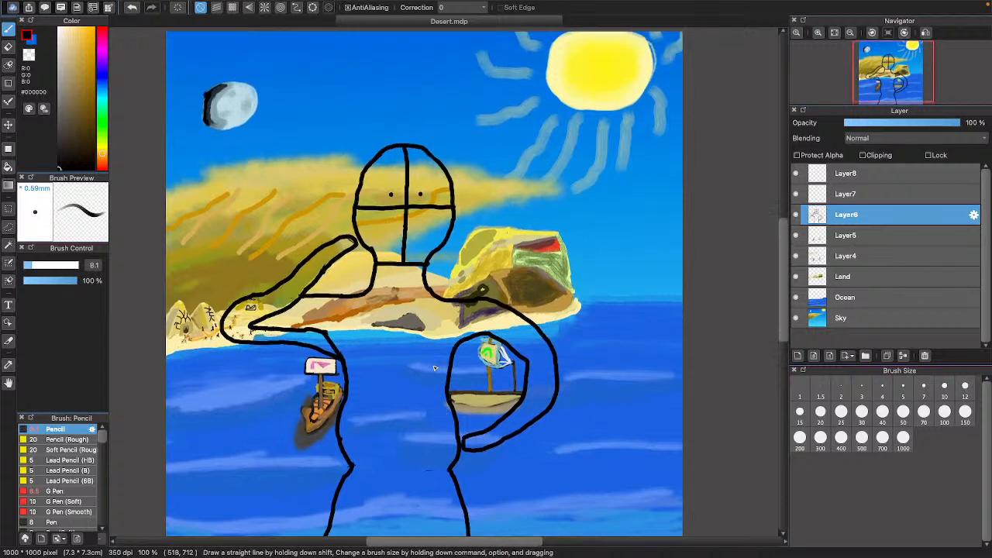
{"action": "scroll", "coordinate": [434, 368], "scroll_direction": "down", "scroll_amount": 2}
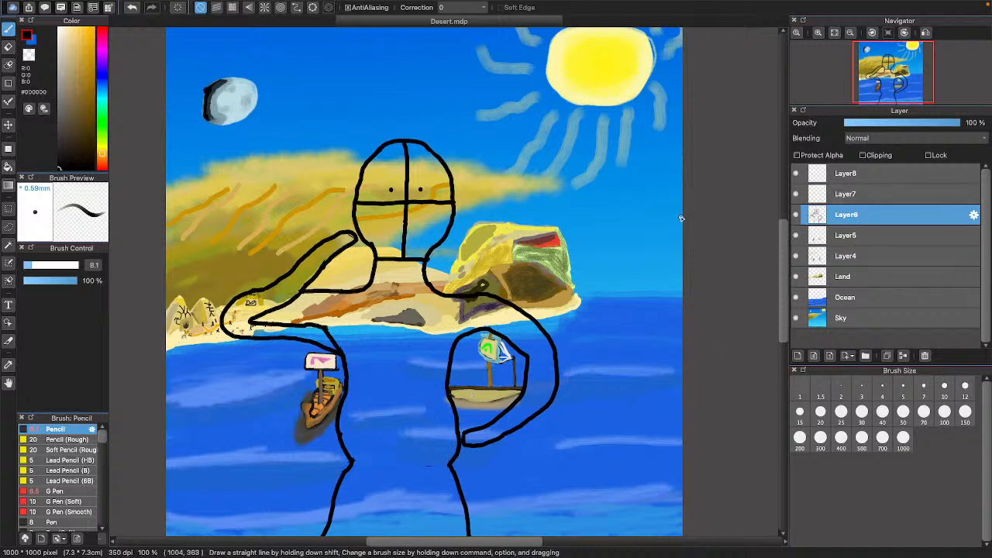
{"action": "left_click", "coordinate": [869, 197]}
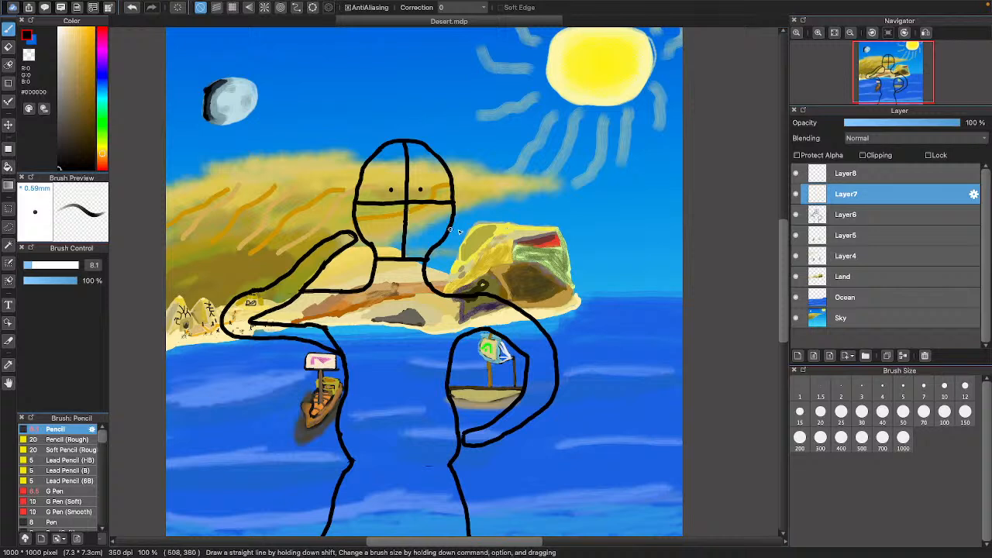
{"action": "left_click", "coordinate": [865, 215]}
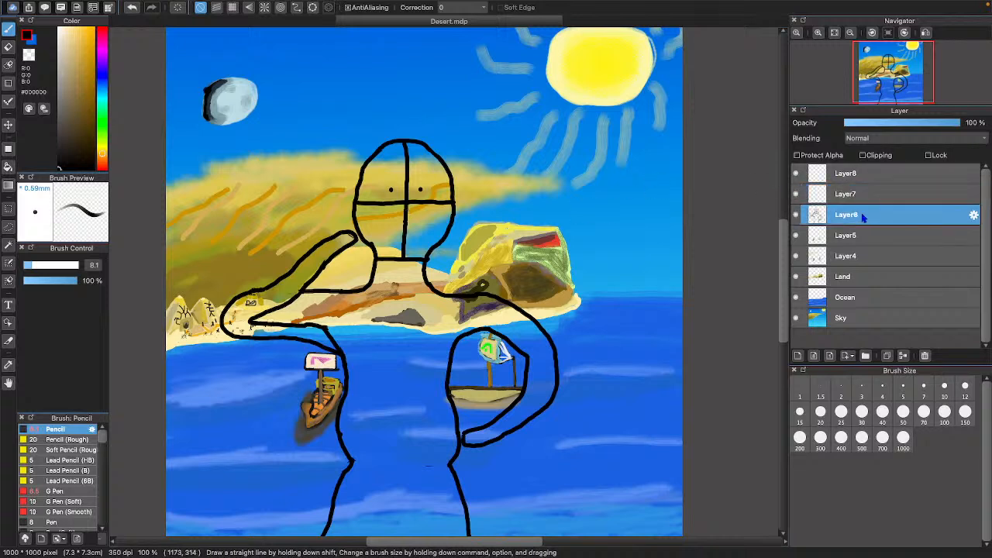
{"action": "left_click", "coordinate": [862, 196]}
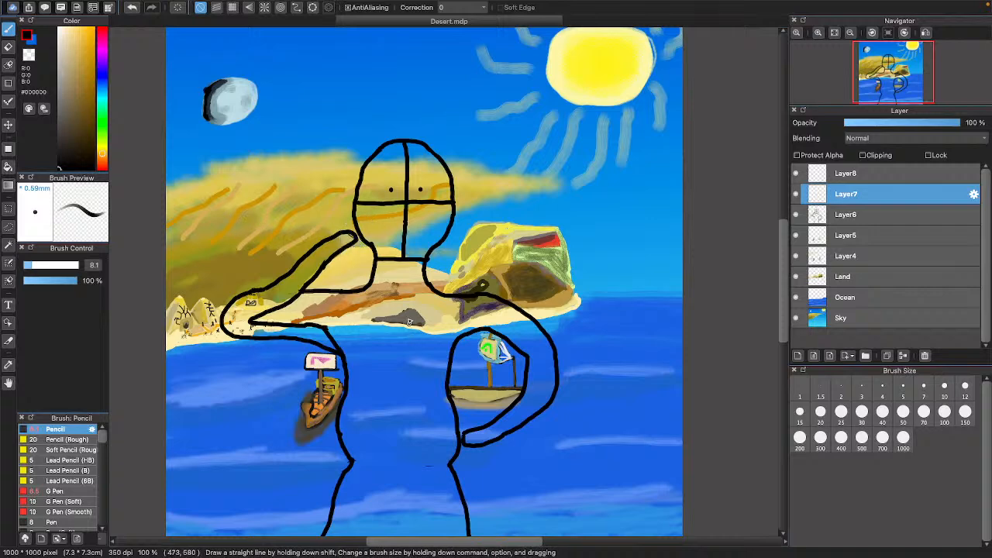
- Examine the figure's outline overall and at 300% zoom, covering the head, neck, both arms and torso
{"action": "scroll", "coordinate": [410, 323], "scroll_direction": "down", "scroll_amount": 3}
{"action": "scroll", "coordinate": [417, 340], "scroll_direction": "right", "scroll_amount": 2}
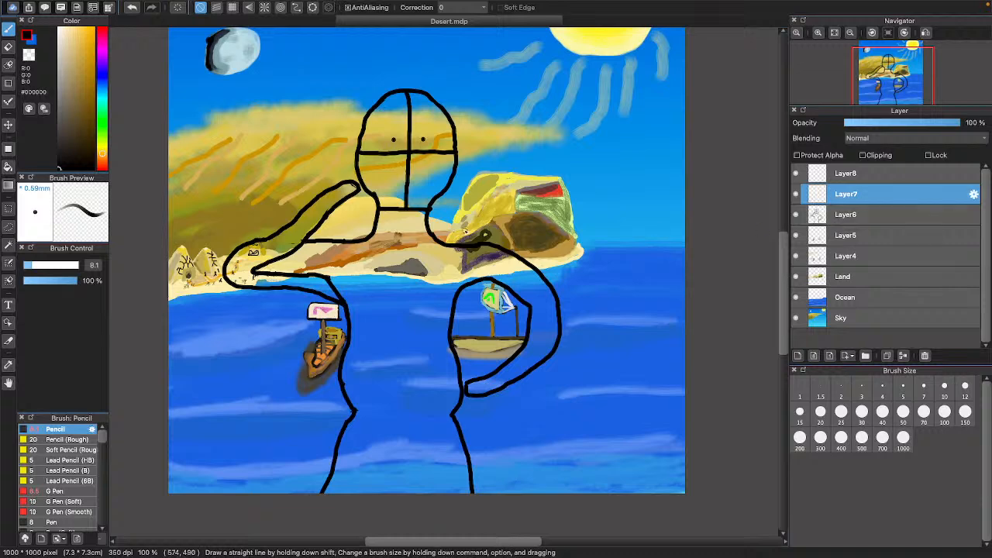
{"action": "scroll", "coordinate": [487, 222], "scroll_direction": "up", "scroll_amount": 3}
{"action": "scroll", "coordinate": [481, 224], "scroll_direction": "down", "scroll_amount": 2}
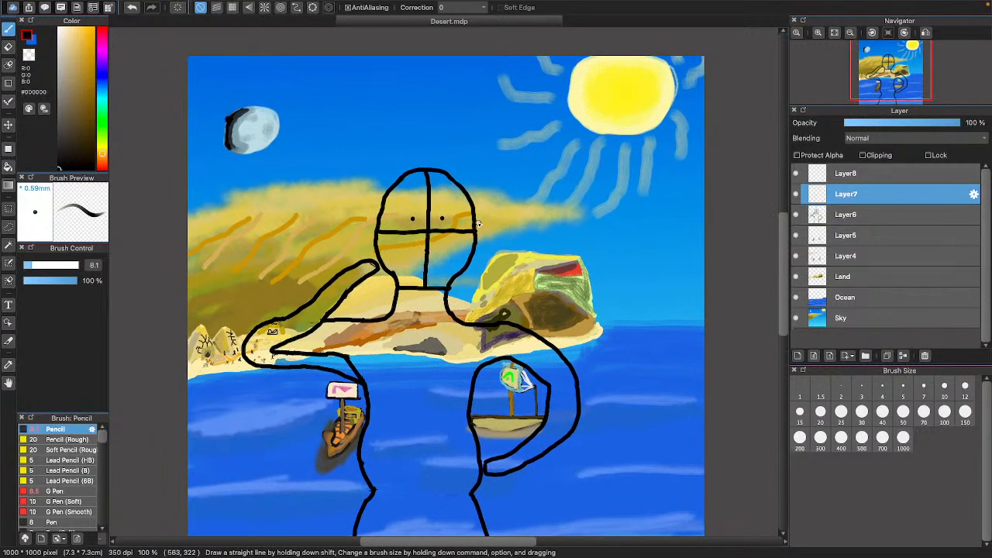
{"action": "scroll", "coordinate": [478, 223], "scroll_direction": "right", "scroll_amount": 1}
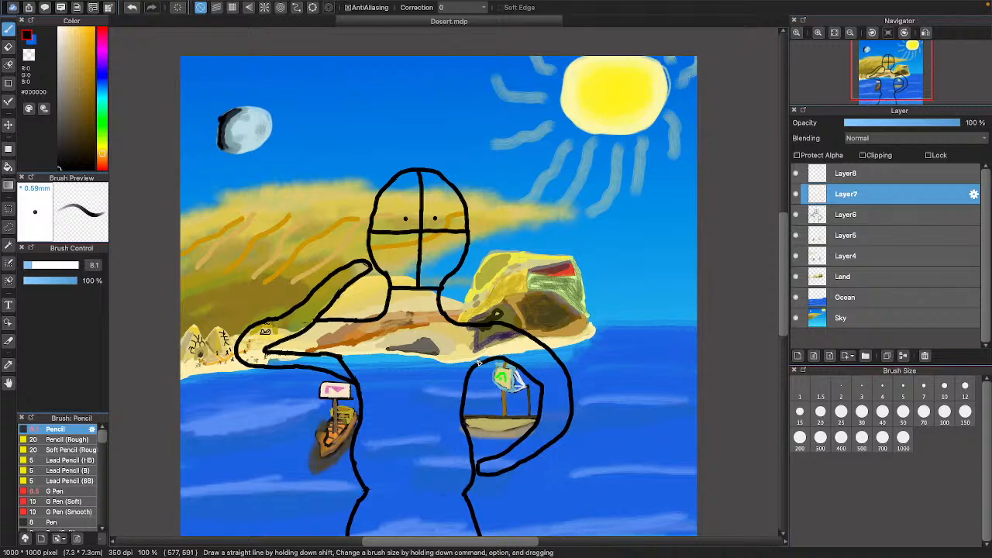
{"action": "scroll", "coordinate": [576, 253], "scroll_direction": "up", "scroll_amount": 3}
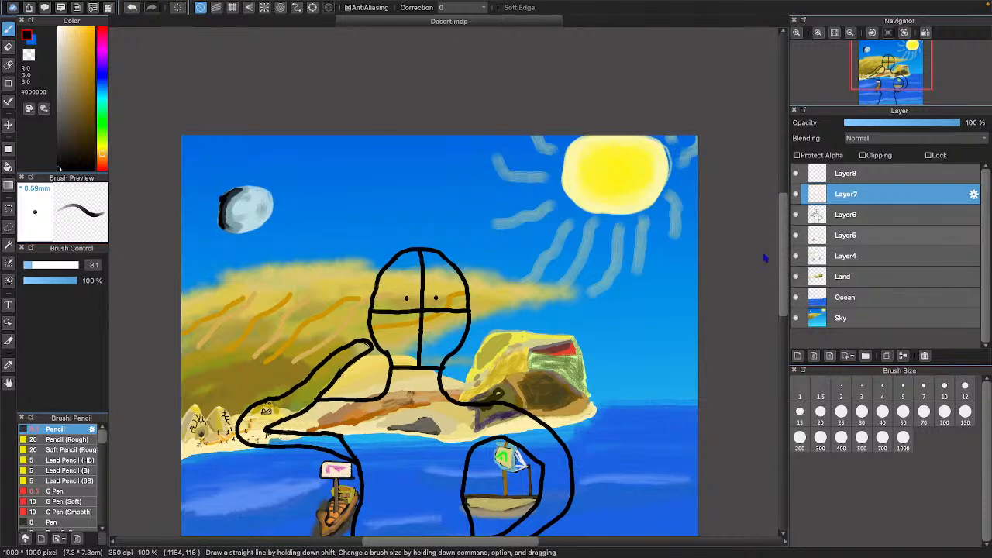
{"action": "scroll", "coordinate": [517, 273], "scroll_direction": "down", "scroll_amount": 3}
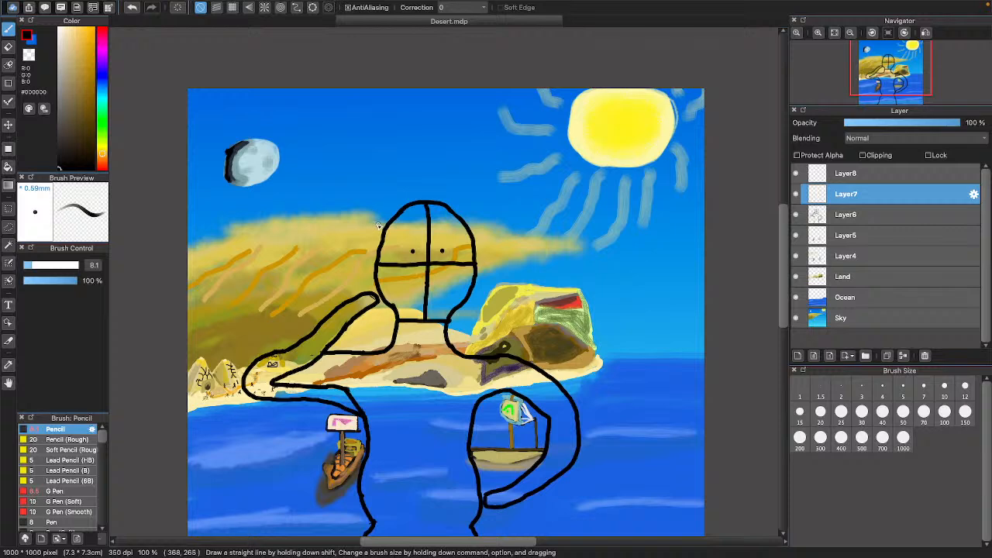
{"action": "scroll", "coordinate": [379, 226], "scroll_direction": "down", "scroll_amount": 2}
{"action": "scroll", "coordinate": [379, 226], "scroll_direction": "right", "scroll_amount": 3}
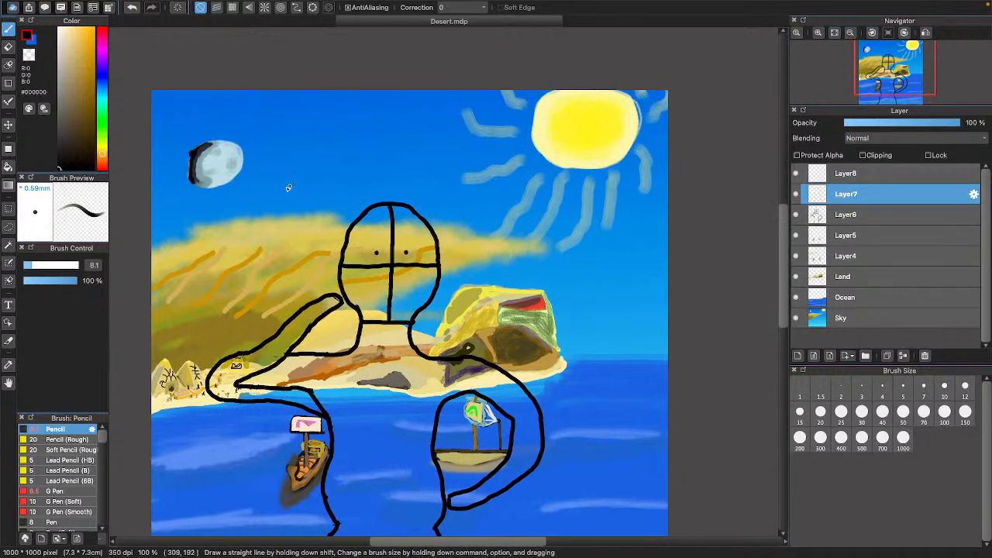
{"action": "key", "text": "super+plus"}
{"action": "key", "text": "super+plus"}
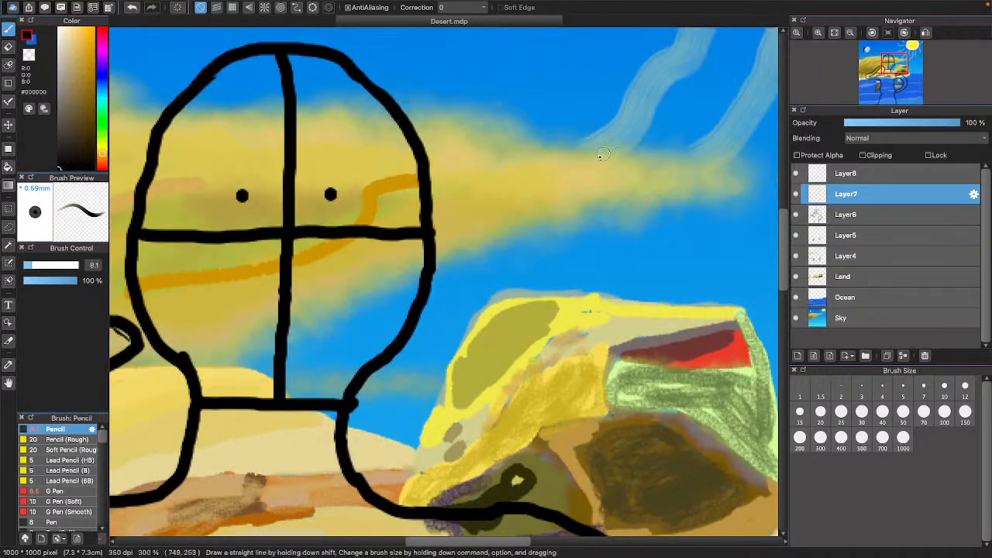
{"action": "scroll", "coordinate": [574, 155], "scroll_direction": "left", "scroll_amount": 2}
{"action": "scroll", "coordinate": [574, 155], "scroll_direction": "down", "scroll_amount": 10}
{"action": "scroll", "coordinate": [574, 155], "scroll_direction": "left", "scroll_amount": 3}
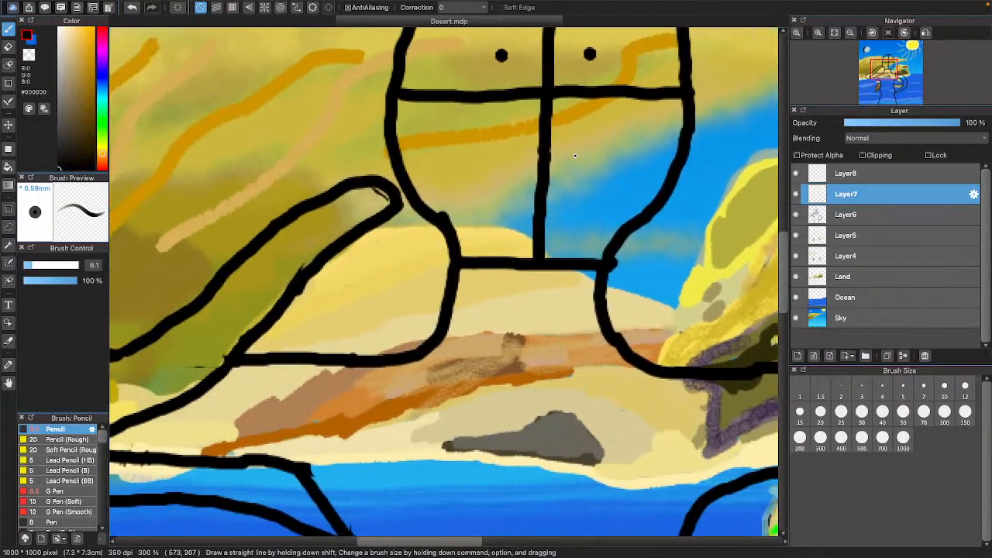
{"action": "scroll", "coordinate": [574, 155], "scroll_direction": "down", "scroll_amount": 5}
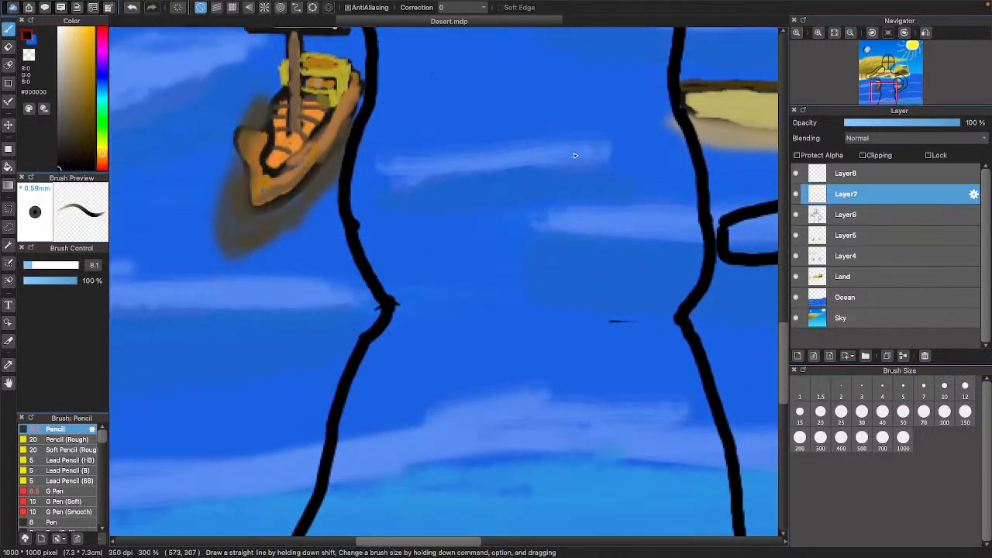
{"action": "scroll", "coordinate": [574, 155], "scroll_direction": "up", "scroll_amount": 3}
{"action": "scroll", "coordinate": [564, 222], "scroll_direction": "up", "scroll_amount": 6}
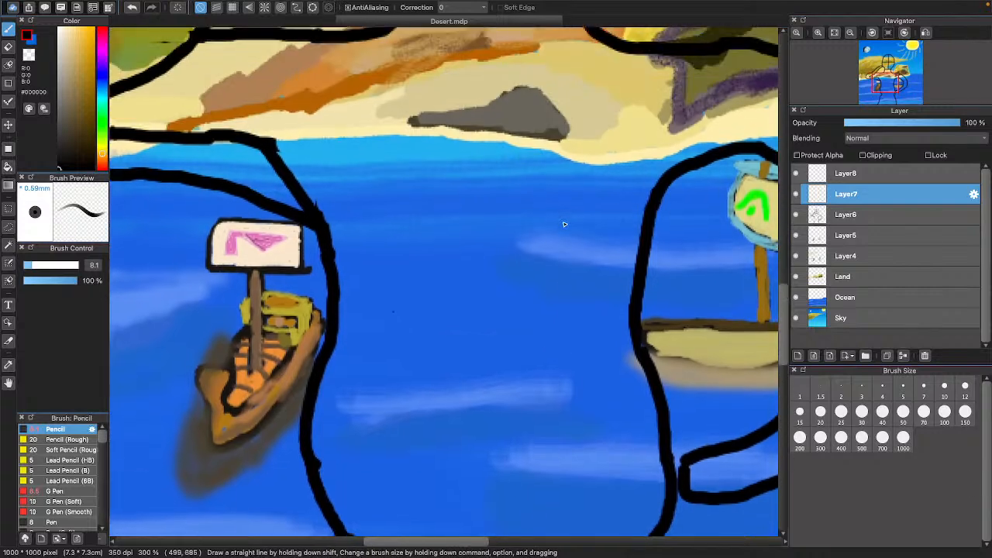
{"action": "scroll", "coordinate": [564, 223], "scroll_direction": "right", "scroll_amount": 2}
{"action": "scroll", "coordinate": [481, 220], "scroll_direction": "up", "scroll_amount": 6}
{"action": "scroll", "coordinate": [482, 220], "scroll_direction": "right", "scroll_amount": 1}
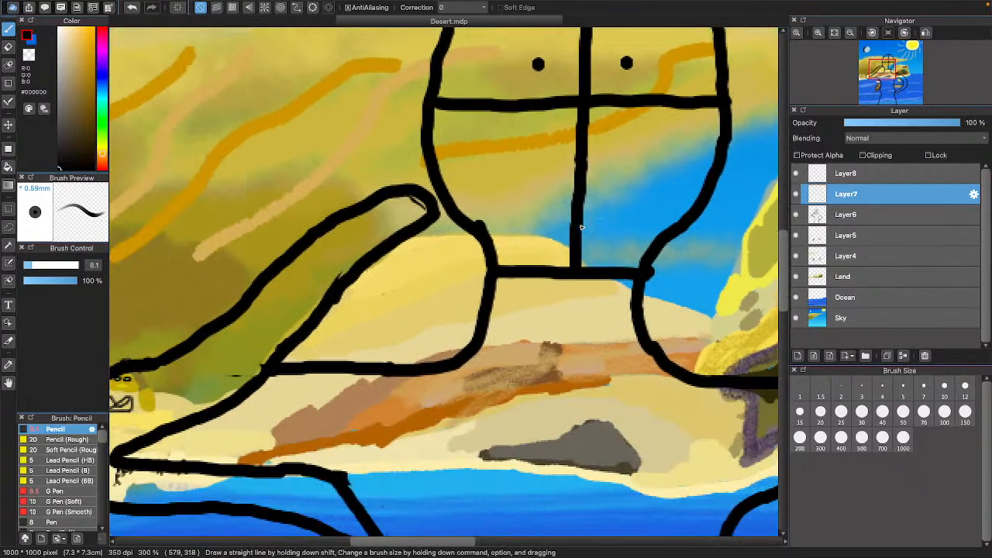
{"action": "scroll", "coordinate": [581, 227], "scroll_direction": "right", "scroll_amount": 4}
{"action": "scroll", "coordinate": [581, 227], "scroll_direction": "up", "scroll_amount": 1}
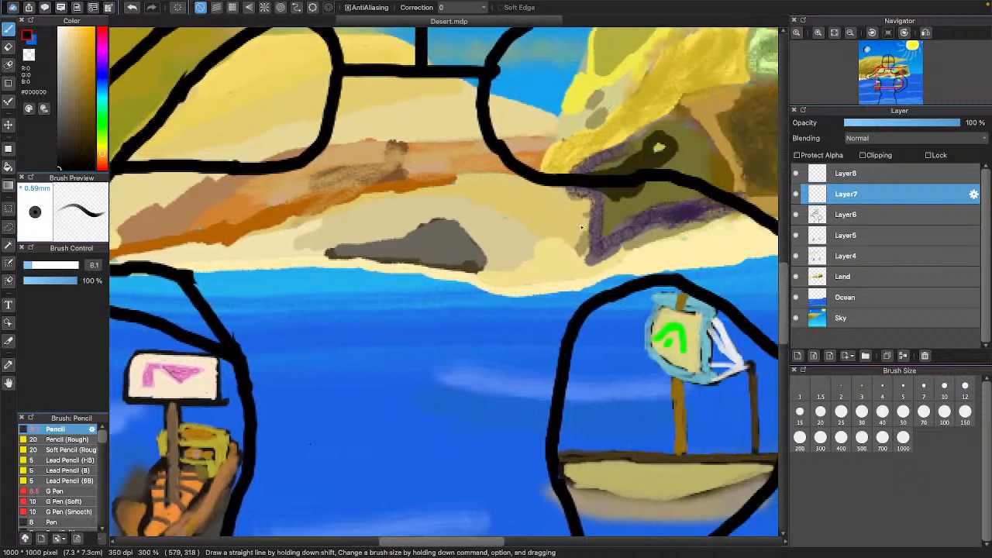
{"action": "scroll", "coordinate": [581, 227], "scroll_direction": "left", "scroll_amount": 3}
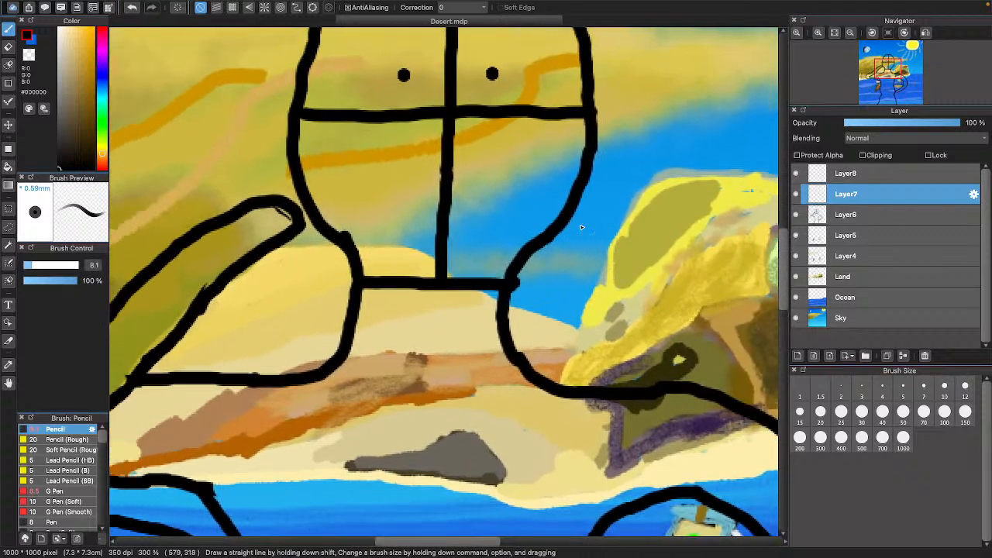
{"action": "scroll", "coordinate": [581, 227], "scroll_direction": "right", "scroll_amount": 7}
{"action": "scroll", "coordinate": [581, 227], "scroll_direction": "up", "scroll_amount": 3}
{"action": "scroll", "coordinate": [581, 227], "scroll_direction": "left", "scroll_amount": 2}
{"action": "scroll", "coordinate": [581, 227], "scroll_direction": "up", "scroll_amount": 1}
{"action": "scroll", "coordinate": [581, 227], "scroll_direction": "left", "scroll_amount": 1}
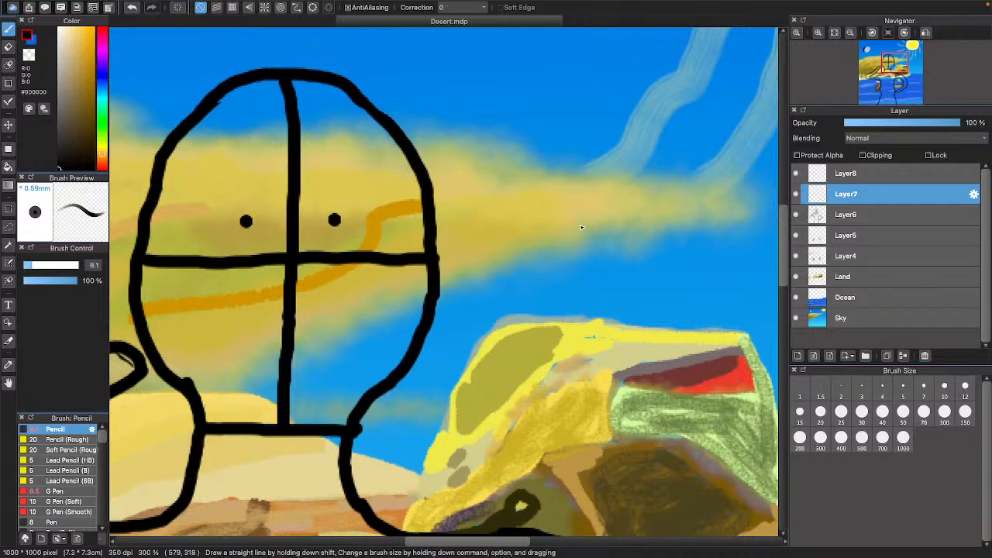
{"action": "scroll", "coordinate": [581, 227], "scroll_direction": "down", "scroll_amount": 8}
{"action": "scroll", "coordinate": [581, 227], "scroll_direction": "left", "scroll_amount": 8}
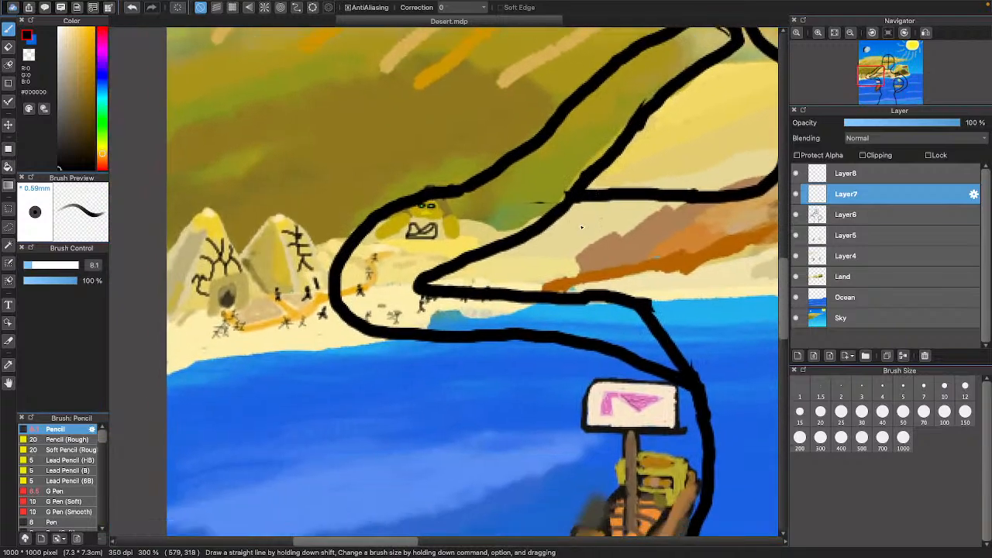
{"action": "scroll", "coordinate": [581, 227], "scroll_direction": "down", "scroll_amount": 2}
{"action": "scroll", "coordinate": [501, 209], "scroll_direction": "right", "scroll_amount": 8}
{"action": "scroll", "coordinate": [501, 209], "scroll_direction": "up", "scroll_amount": 4}
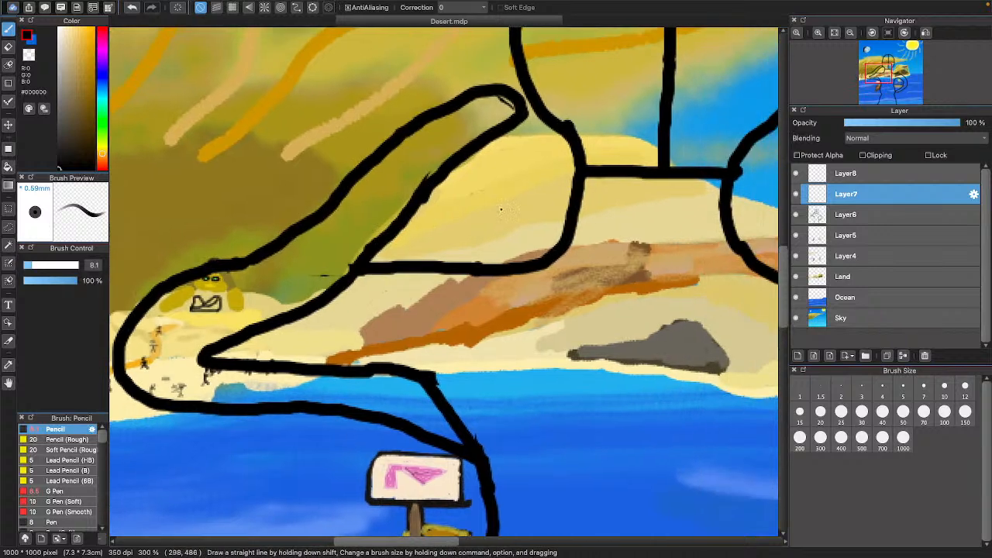
{"action": "scroll", "coordinate": [500, 209], "scroll_direction": "up", "scroll_amount": 5}
{"action": "scroll", "coordinate": [500, 208], "scroll_direction": "right", "scroll_amount": 3}
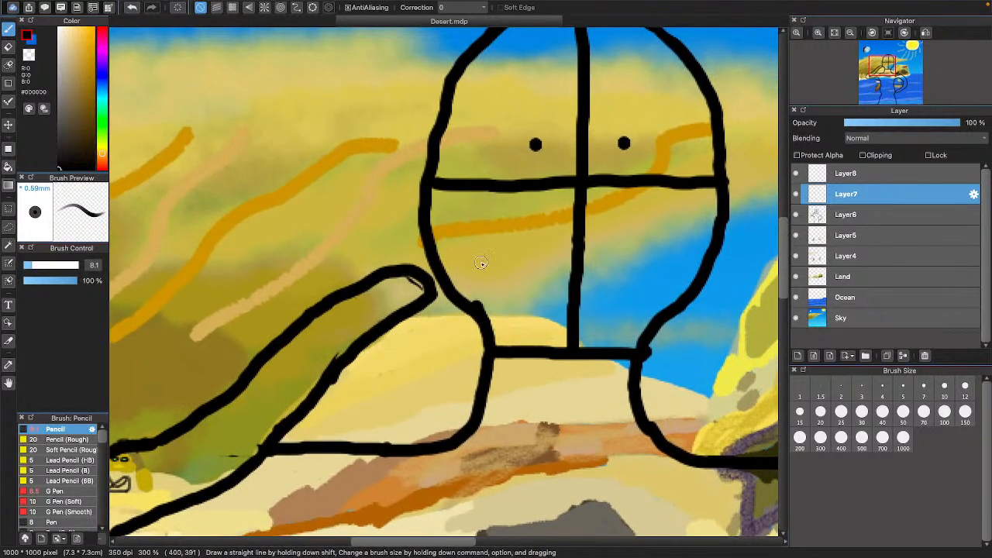
- Draw a short black stroke continuing the raised arm's lower edge across the jaw line into the face
{"action": "scroll", "coordinate": [483, 259], "scroll_direction": "up", "scroll_amount": 1}
{"action": "scroll", "coordinate": [482, 259], "scroll_direction": "right", "scroll_amount": 1}
{"action": "scroll", "coordinate": [480, 264], "scroll_direction": "up", "scroll_amount": 1}
{"action": "scroll", "coordinate": [481, 264], "scroll_direction": "right", "scroll_amount": 1}
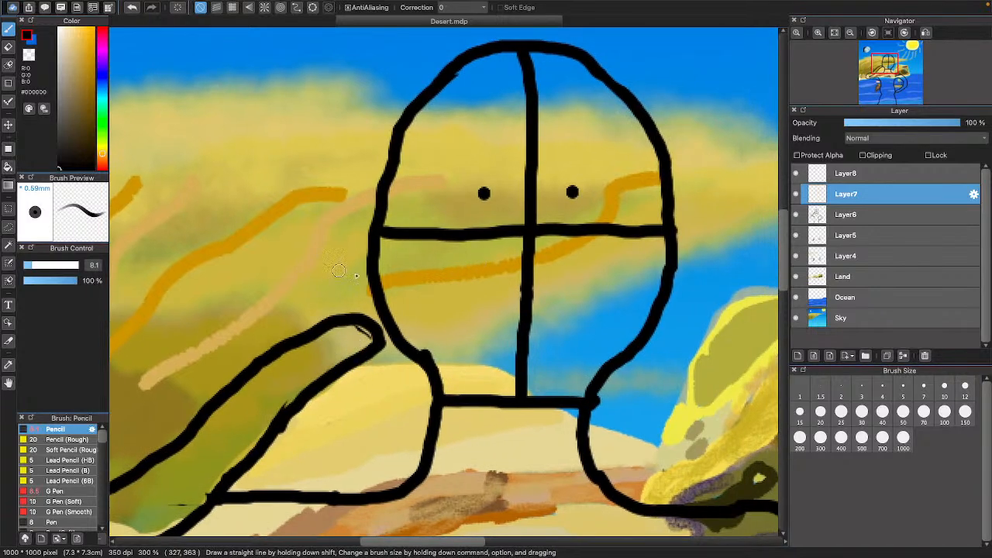
{"action": "scroll", "coordinate": [381, 285], "scroll_direction": "up", "scroll_amount": 1}
{"action": "scroll", "coordinate": [381, 285], "scroll_direction": "right", "scroll_amount": 1}
{"action": "scroll", "coordinate": [381, 285], "scroll_direction": "up", "scroll_amount": 1}
{"action": "scroll", "coordinate": [381, 285], "scroll_direction": "right", "scroll_amount": 2}
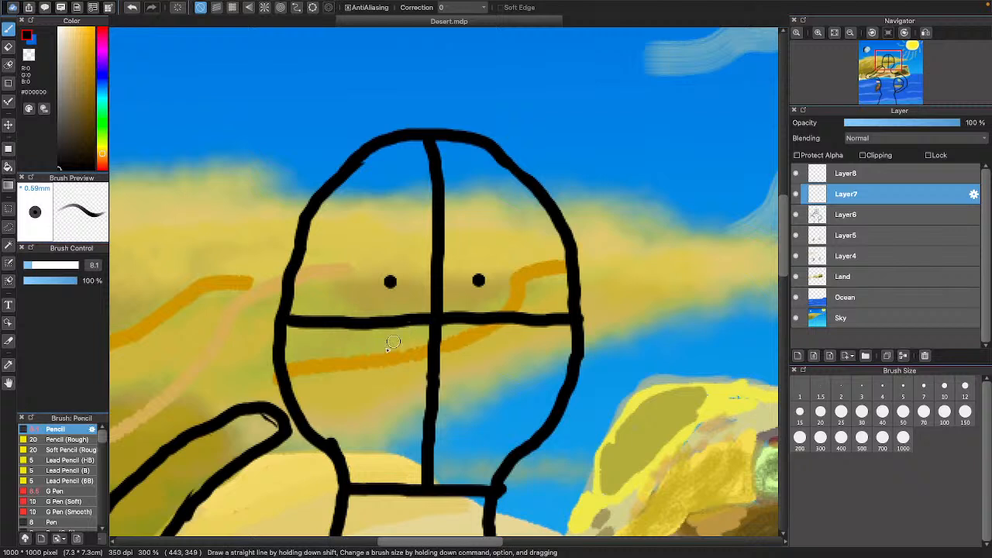
{"action": "left_click_drag", "start_coordinate": [287, 432], "coordinate": [361, 398]}
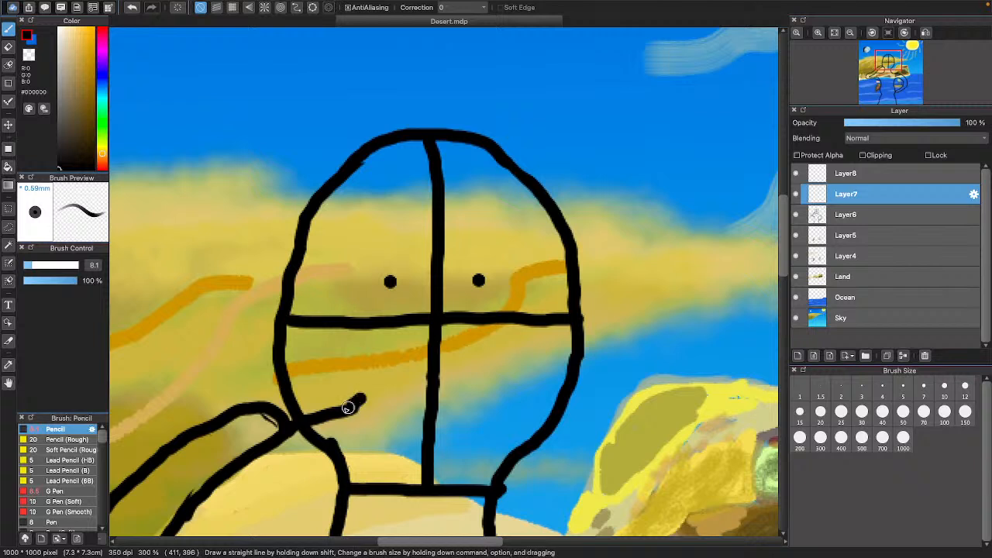
- Try to draw the hand's upper edge from the raised arm's tip to the cheek, with a small hooked fingertip
{"action": "left_click_drag", "start_coordinate": [265, 400], "coordinate": [277, 356]}
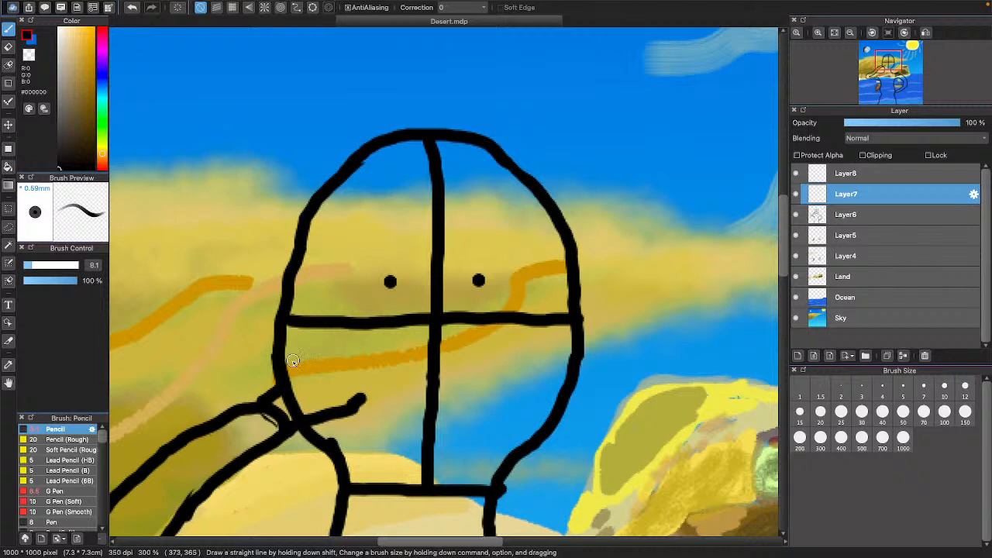
{"action": "left_click", "coordinate": [132, 7]}
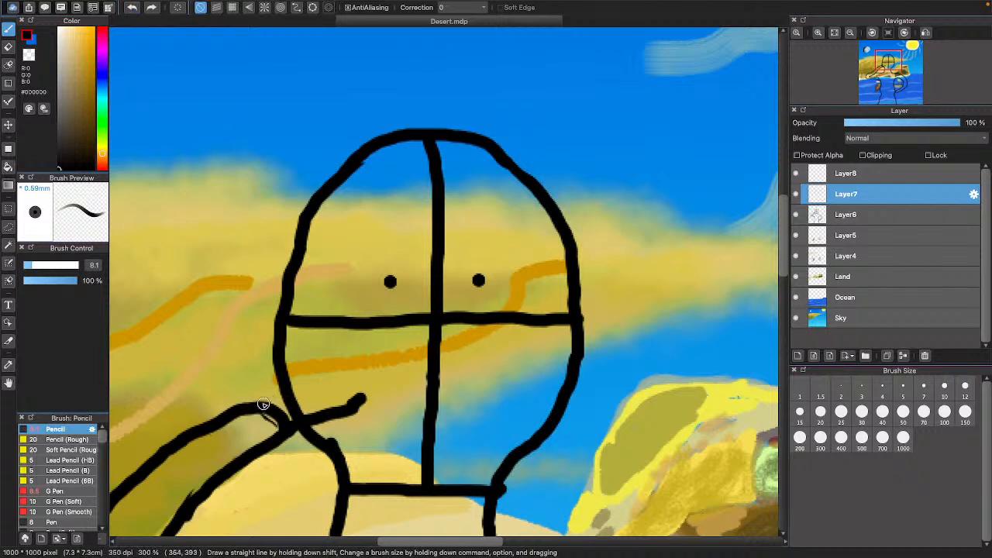
{"action": "left_click_drag", "start_coordinate": [273, 394], "coordinate": [294, 350]}
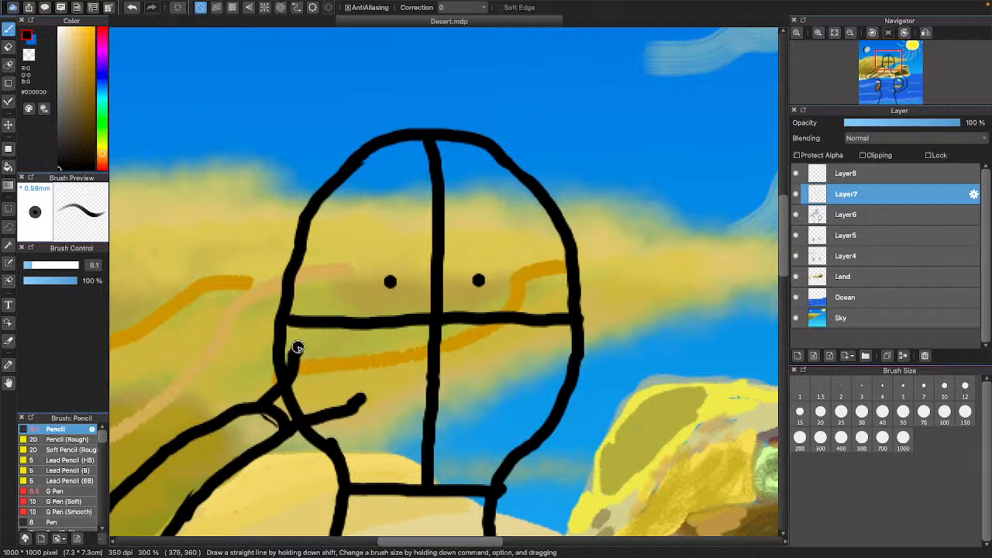
{"action": "left_click_drag", "start_coordinate": [298, 348], "coordinate": [316, 358]}
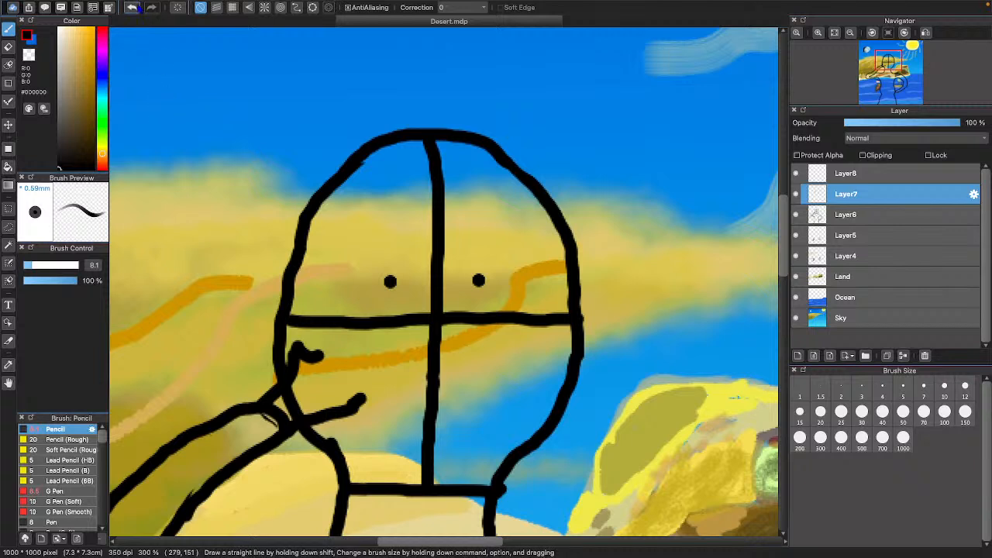
{"action": "left_click", "coordinate": [132, 7]}
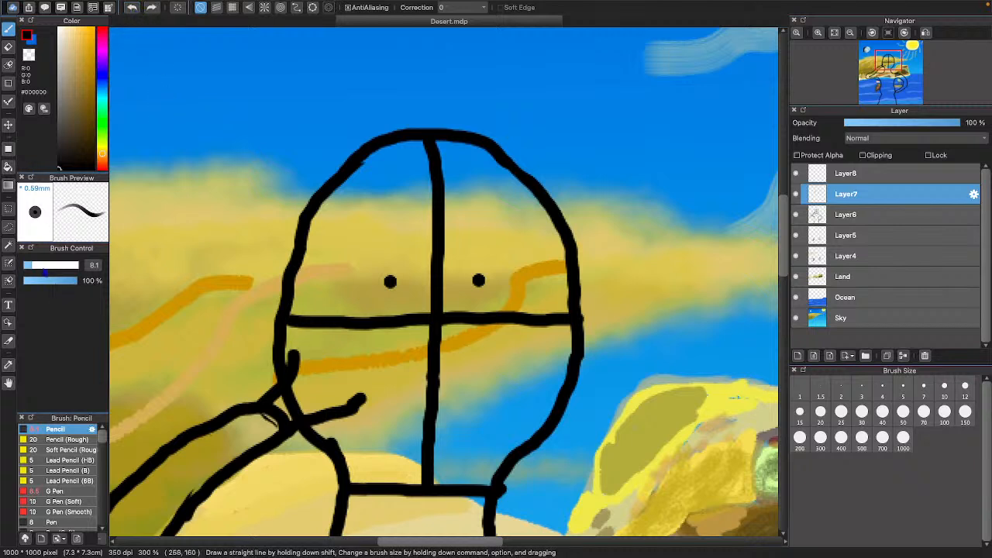
- Undo the remaining upper hand stroke and reduce the Pencil size to 5.9
{"action": "left_click", "coordinate": [37, 265]}
{"action": "left_click_drag", "start_coordinate": [443, 281], "coordinate": [439, 280]}
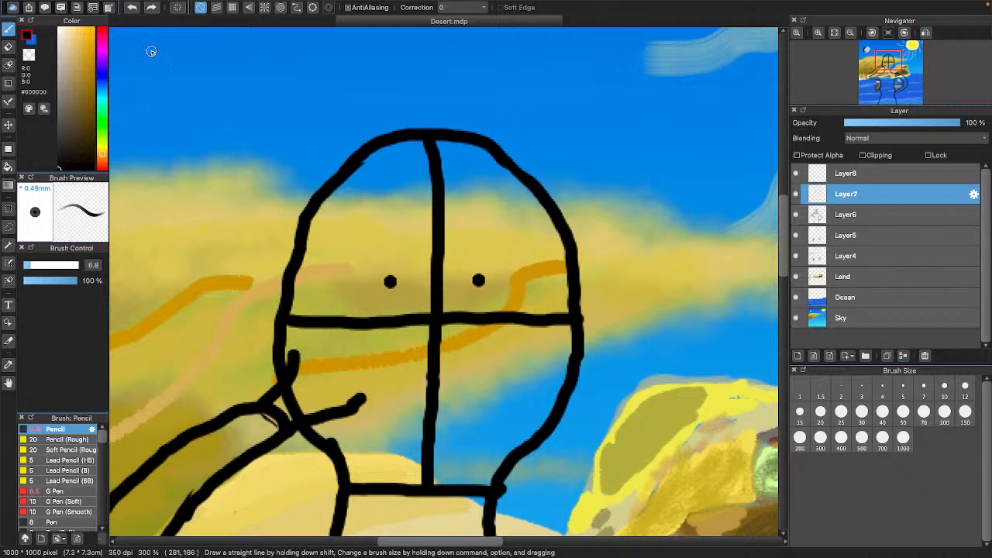
{"action": "left_click", "coordinate": [132, 8]}
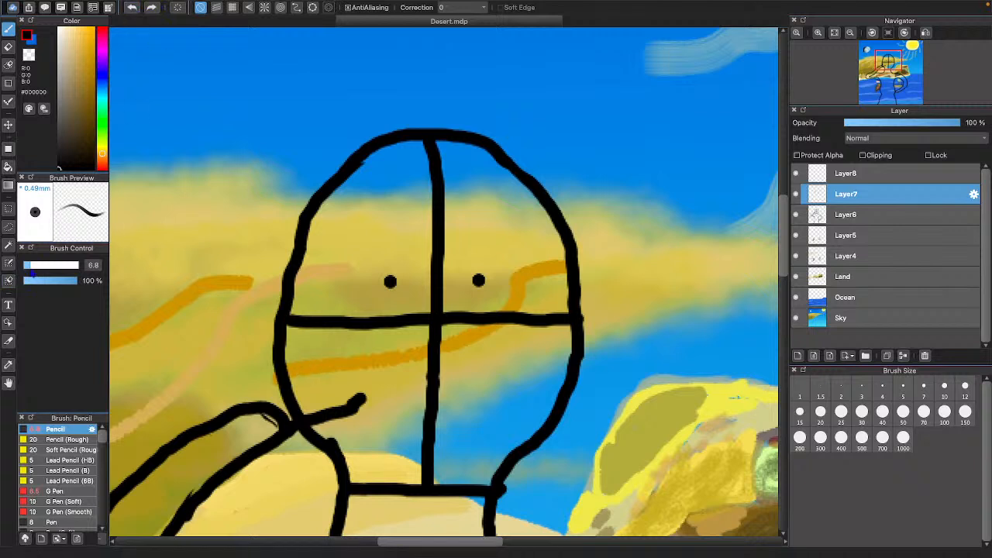
{"action": "key", "text": "bracketleft"}
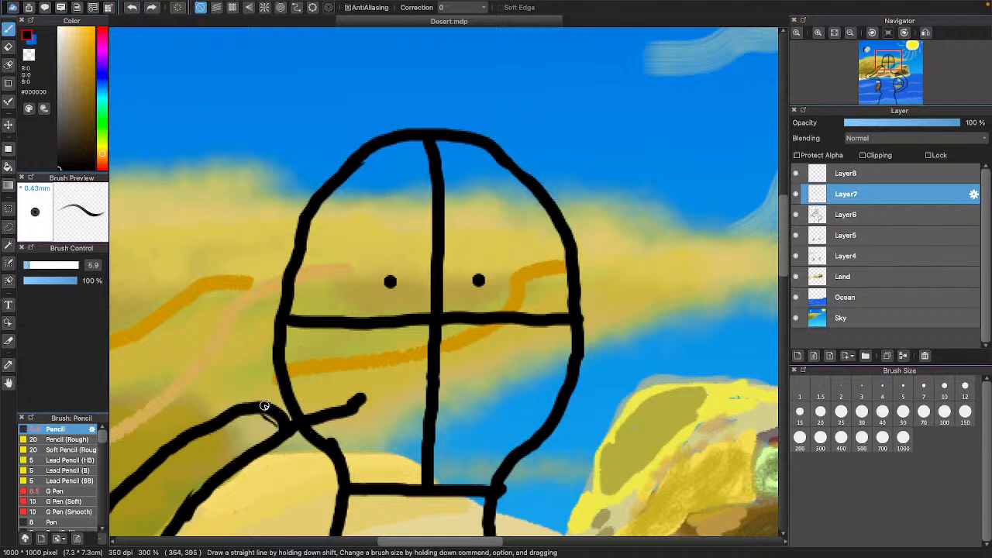
- Draw the raised hand in black over the cheek, with a small thumb, a rounded palm and one pointed finger toward the face's centre line
{"action": "left_click_drag", "start_coordinate": [262, 406], "coordinate": [286, 383]}
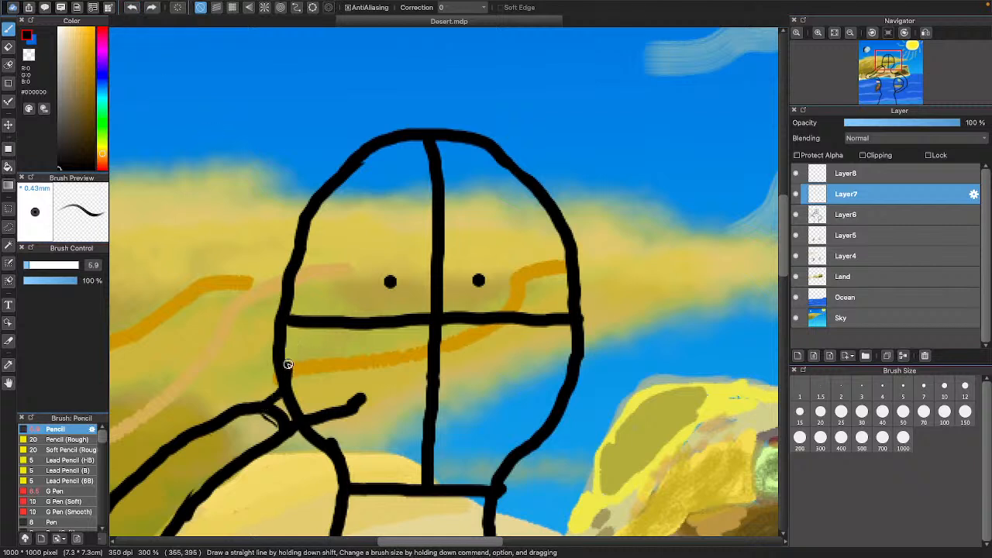
{"action": "left_click_drag", "start_coordinate": [290, 350], "coordinate": [290, 369]}
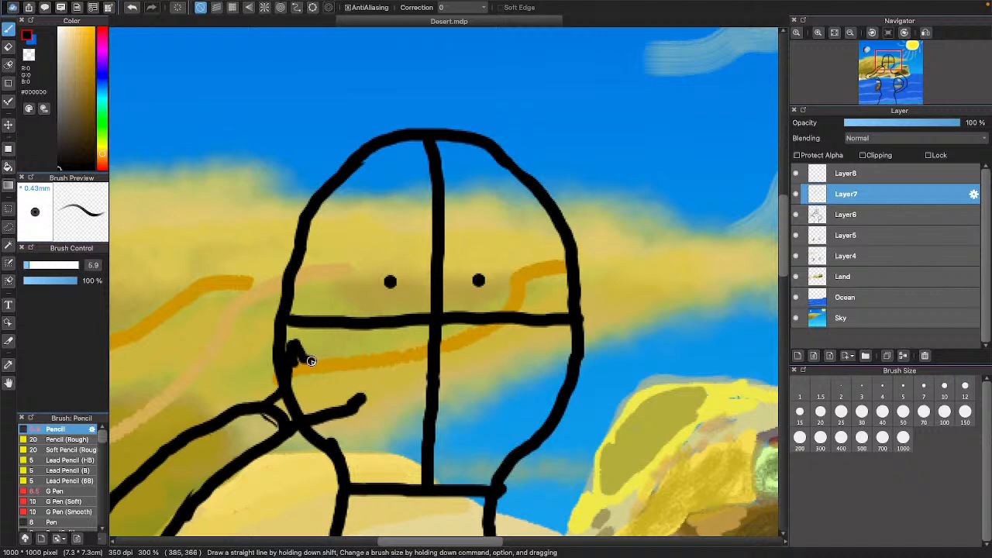
{"action": "mouse_move", "coordinate": [328, 357]}
{"action": "left_mouse_down"}
{"action": "mouse_move", "coordinate": [355, 377]}
{"action": "mouse_move", "coordinate": [365, 401]}
{"action": "left_mouse_up"}
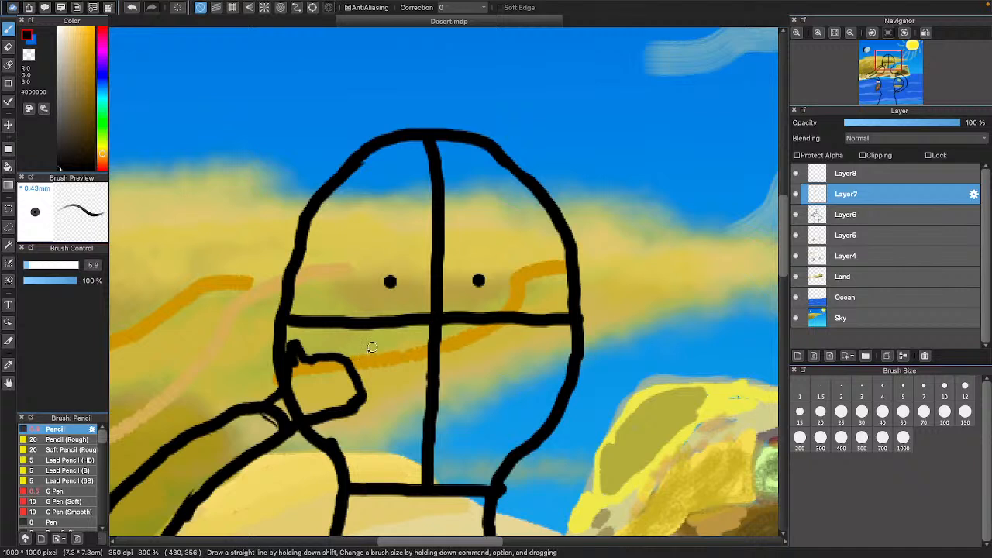
{"action": "mouse_move", "coordinate": [341, 357]}
{"action": "left_mouse_down"}
{"action": "mouse_move", "coordinate": [390, 344]}
{"action": "mouse_move", "coordinate": [350, 362]}
{"action": "mouse_move", "coordinate": [360, 365]}
{"action": "left_mouse_up"}
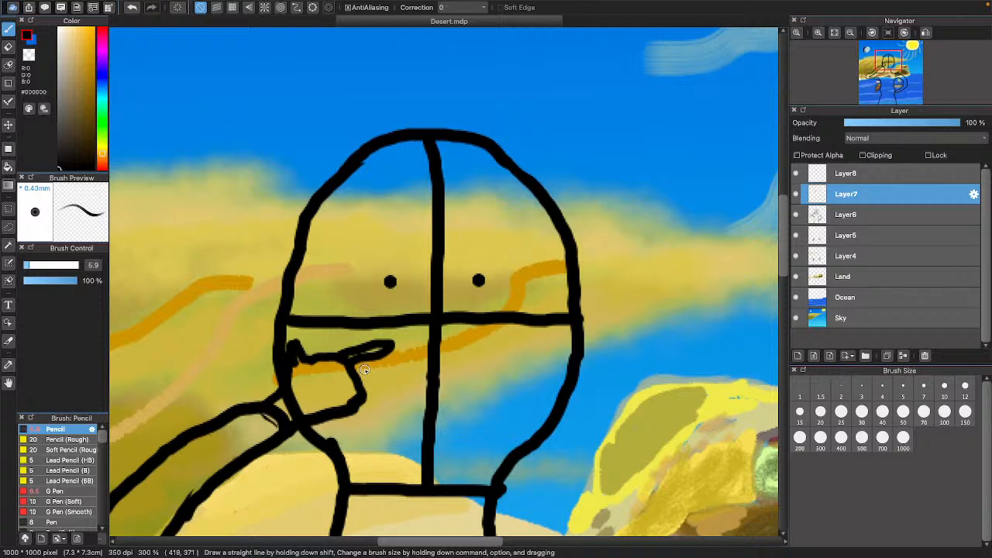
{"action": "left_click", "coordinate": [132, 8]}
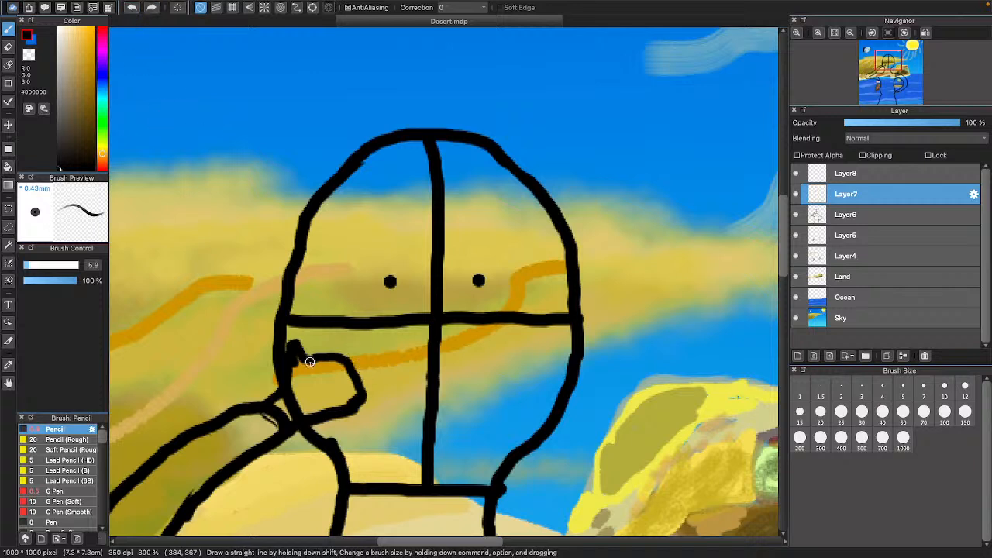
{"action": "mouse_move", "coordinate": [341, 354]}
{"action": "left_mouse_down"}
{"action": "mouse_move", "coordinate": [391, 339]}
{"action": "mouse_move", "coordinate": [349, 358]}
{"action": "left_mouse_up"}
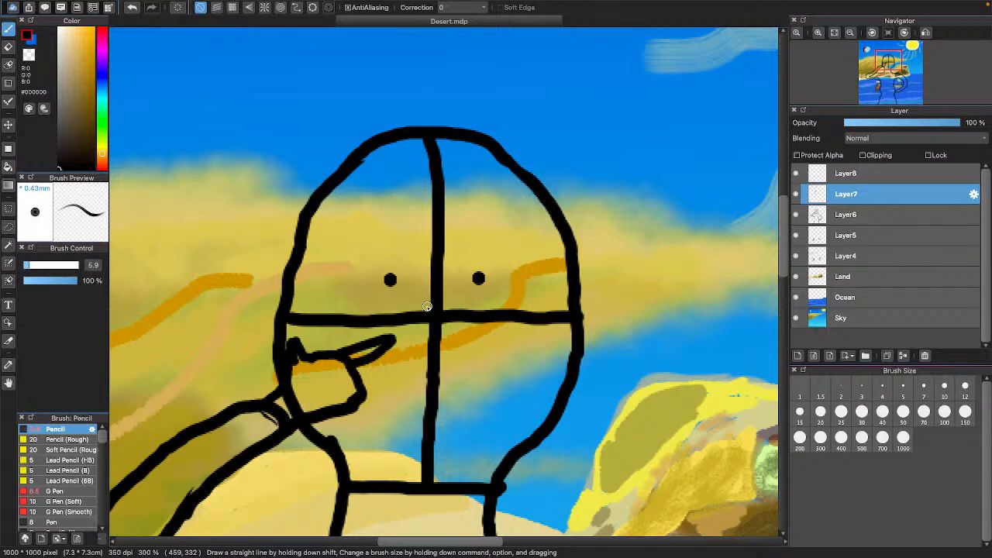
{"action": "scroll", "coordinate": [377, 317], "scroll_direction": "left", "scroll_amount": 3}
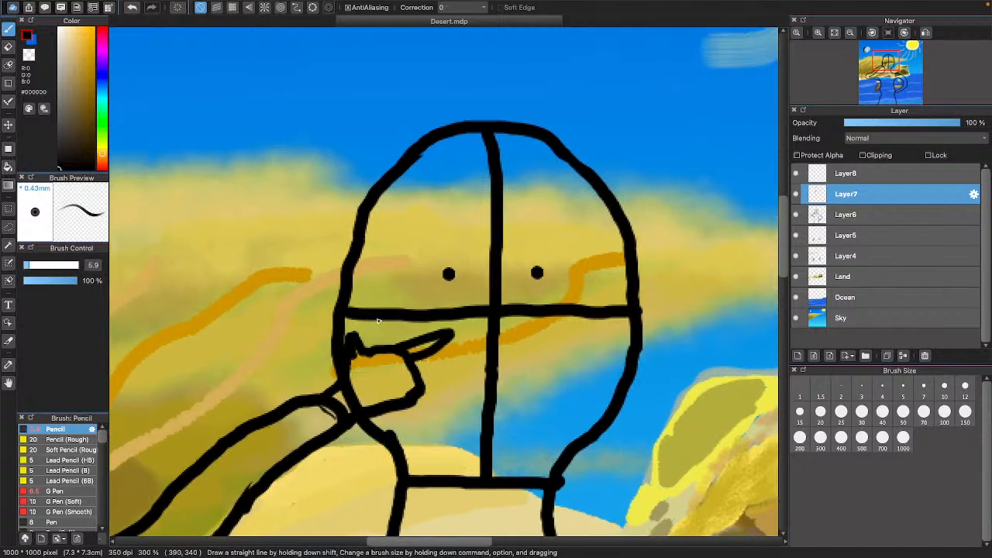
{"action": "scroll", "coordinate": [374, 319], "scroll_direction": "right", "scroll_amount": 2}
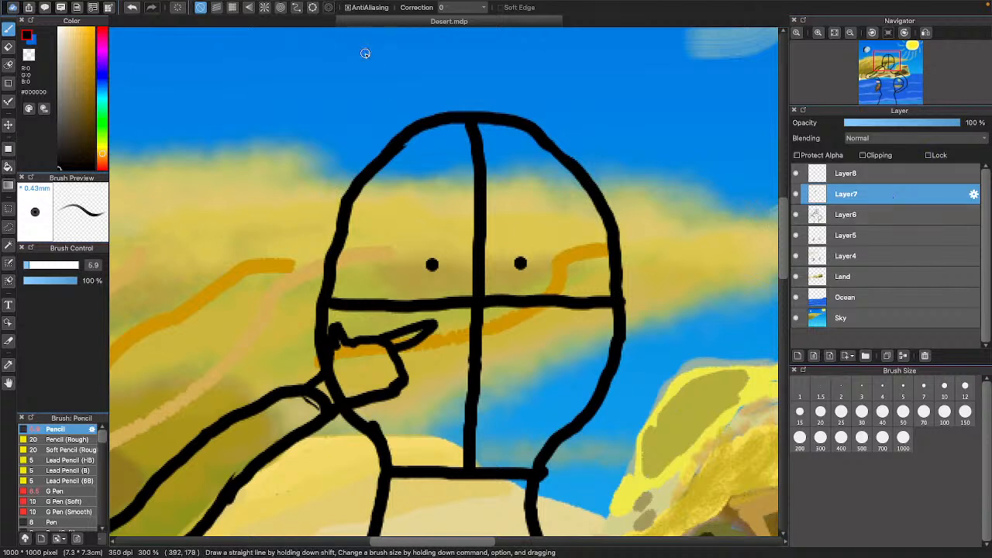
{"action": "left_click", "coordinate": [798, 218]}
{"action": "left_click", "coordinate": [798, 217]}
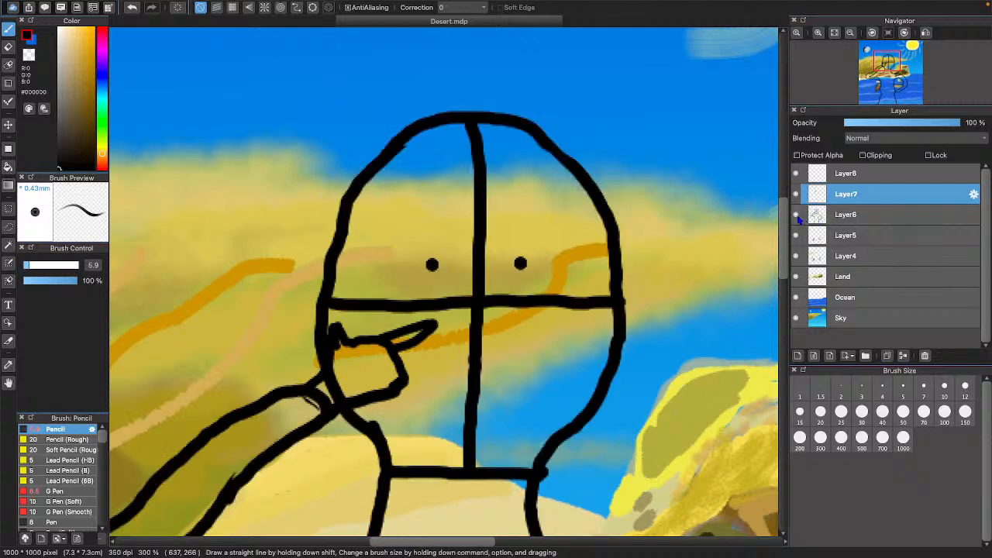
{"action": "left_click", "coordinate": [884, 221]}
{"action": "double_click", "coordinate": [884, 221]}
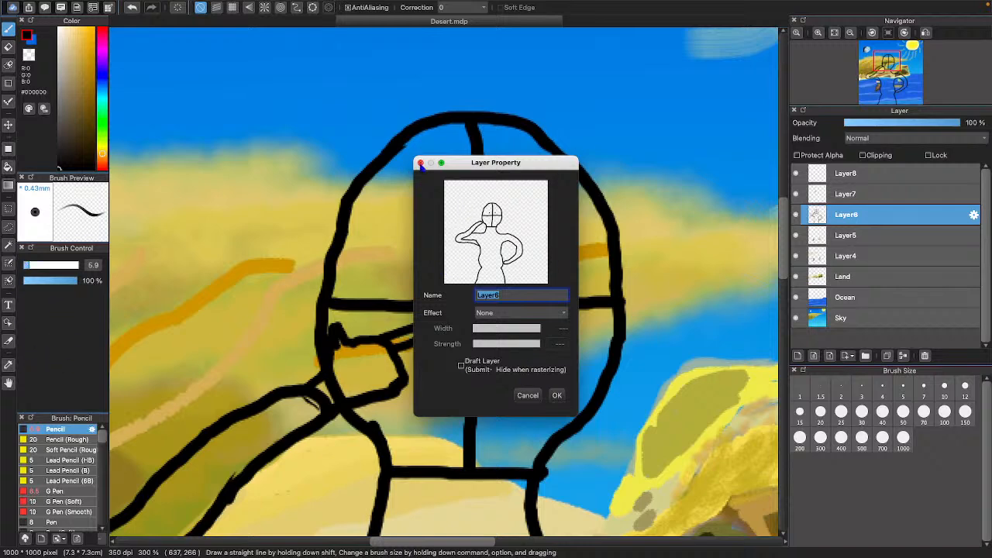
{"action": "left_click", "coordinate": [537, 395]}
{"action": "left_click", "coordinate": [662, 316]}
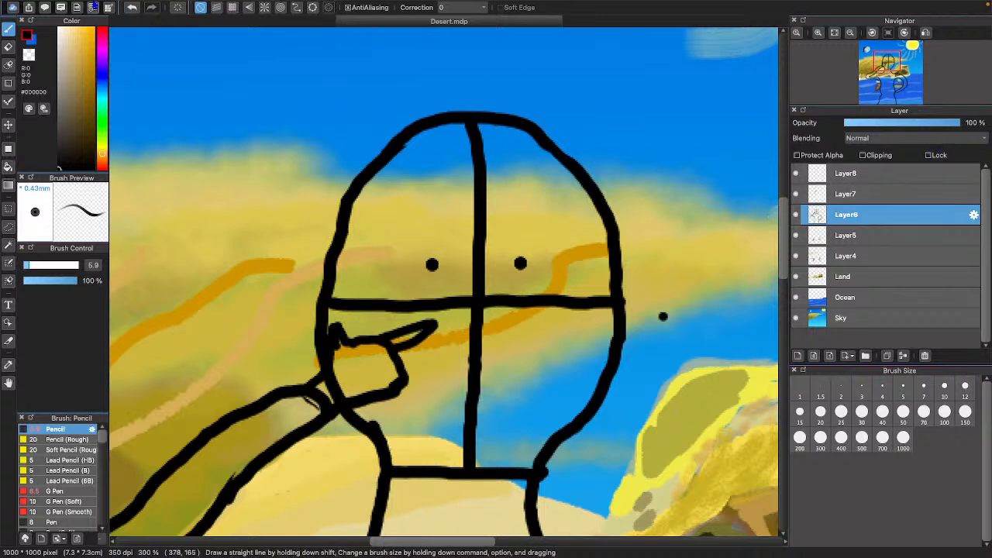
{"action": "left_click", "coordinate": [132, 8]}
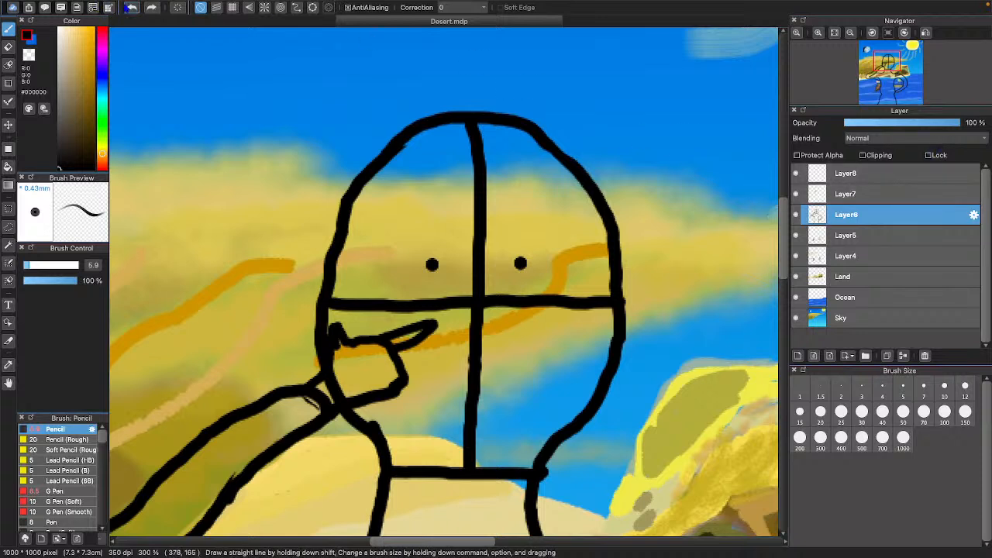
{"action": "left_click", "coordinate": [867, 195]}
- Draw a short black stroke on Layer7 from the lowered arm's wrist across the waist outline
{"action": "scroll", "coordinate": [477, 319], "scroll_direction": "down", "scroll_amount": 2}
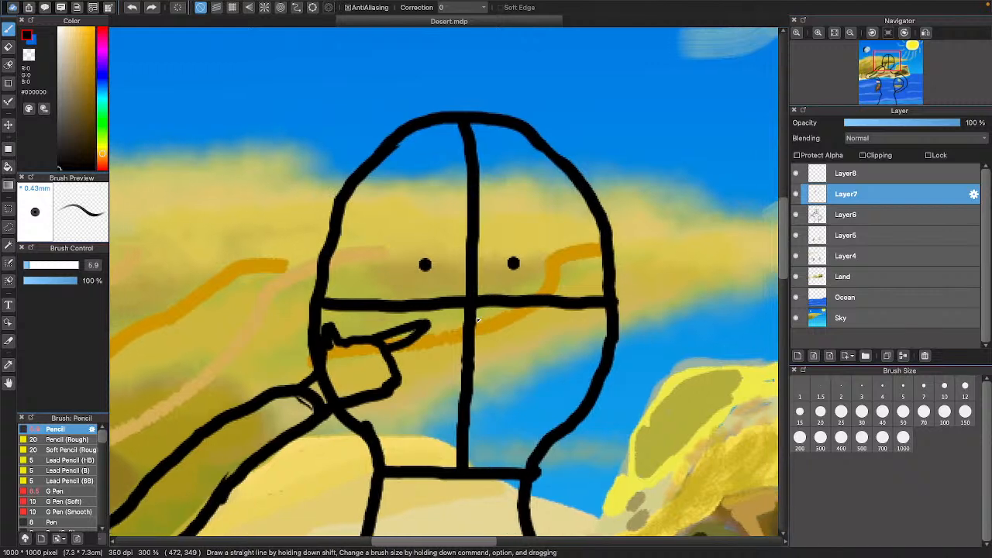
{"action": "scroll", "coordinate": [477, 319], "scroll_direction": "down", "scroll_amount": 1}
{"action": "scroll", "coordinate": [478, 321], "scroll_direction": "up", "scroll_amount": 3}
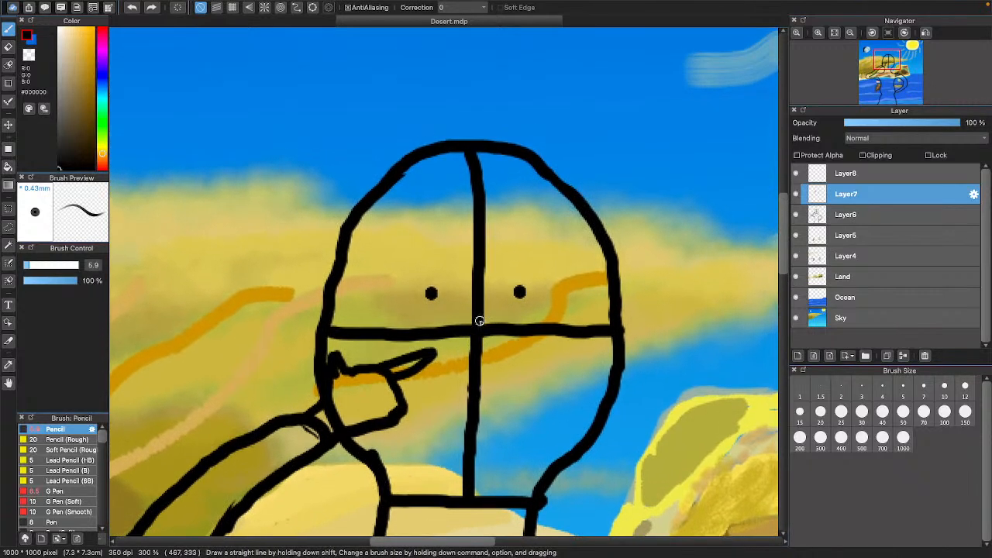
{"action": "scroll", "coordinate": [479, 320], "scroll_direction": "down", "scroll_amount": 10}
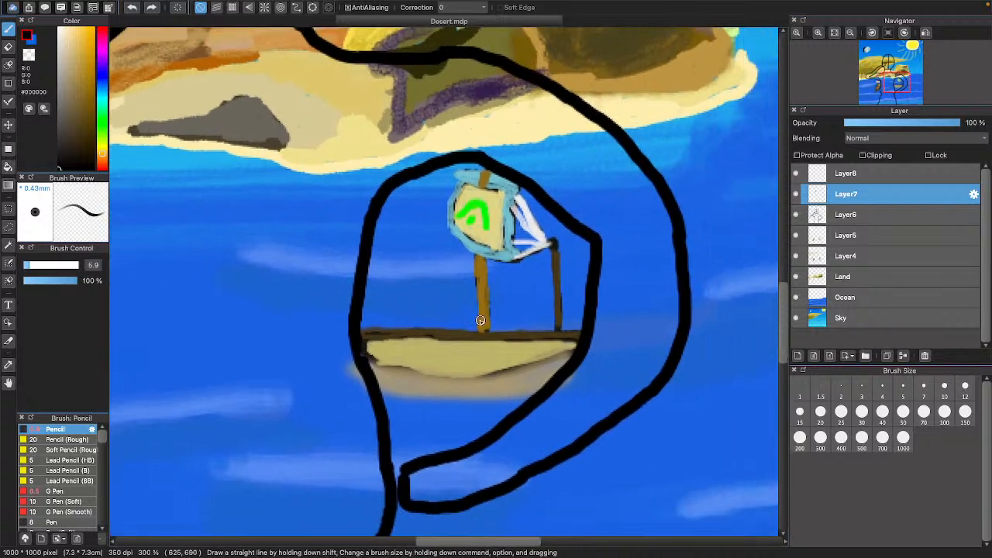
{"action": "scroll", "coordinate": [481, 320], "scroll_direction": "down", "scroll_amount": 5}
{"action": "scroll", "coordinate": [480, 320], "scroll_direction": "left", "scroll_amount": 5}
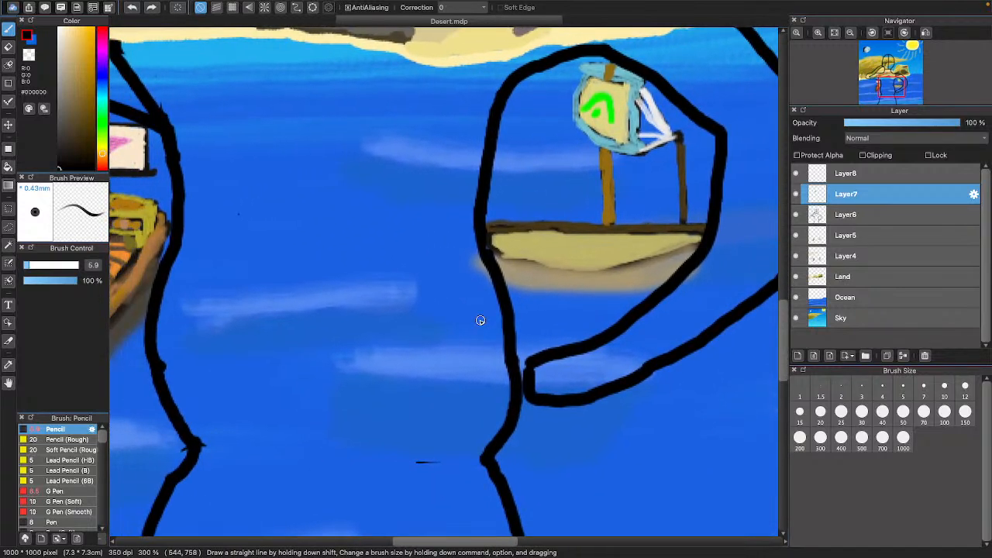
{"action": "scroll", "coordinate": [480, 320], "scroll_direction": "down", "scroll_amount": 1}
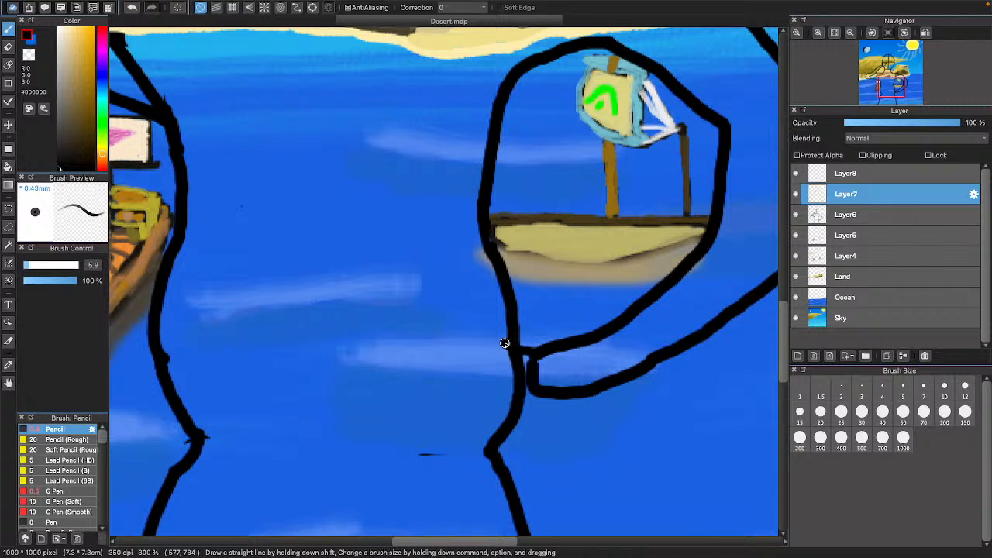
- Try to draw a short upright thumb stroke at the lowered arm's wrist, on either side of the waist outline
{"action": "mouse_move", "coordinate": [504, 343]}
{"action": "left_mouse_down"}
{"action": "mouse_move", "coordinate": [555, 352]}
{"action": "mouse_move", "coordinate": [535, 351]}
{"action": "mouse_move", "coordinate": [526, 324]}
{"action": "left_mouse_up"}
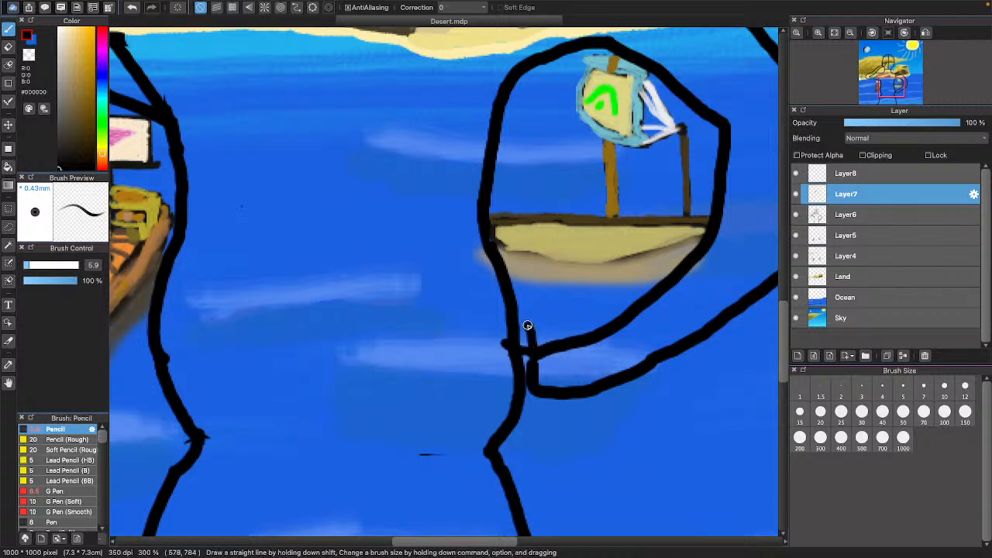
{"action": "left_click", "coordinate": [130, 8]}
{"action": "left_click_drag", "start_coordinate": [500, 339], "coordinate": [498, 303]}
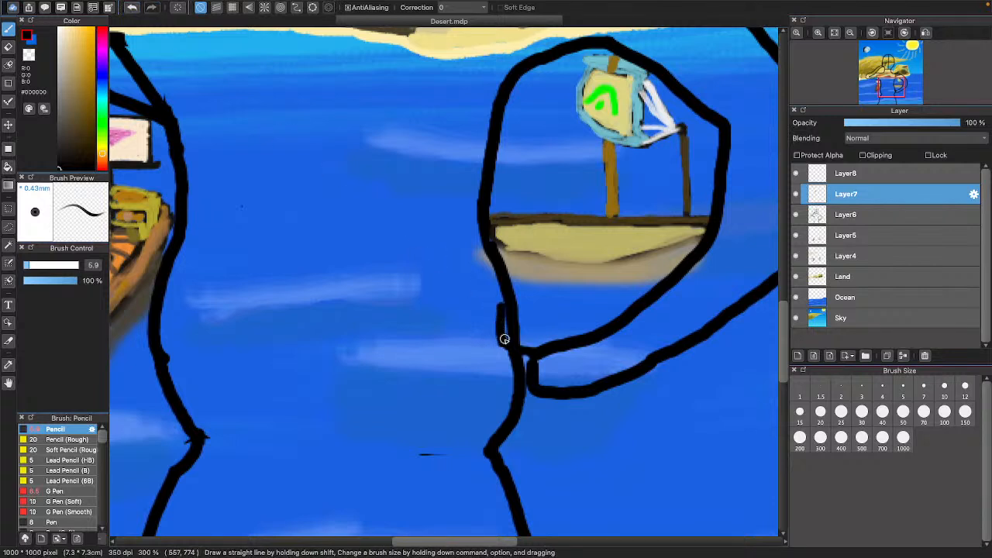
{"action": "left_click_drag", "start_coordinate": [505, 340], "coordinate": [502, 347]}
{"action": "left_click", "coordinate": [130, 8]}
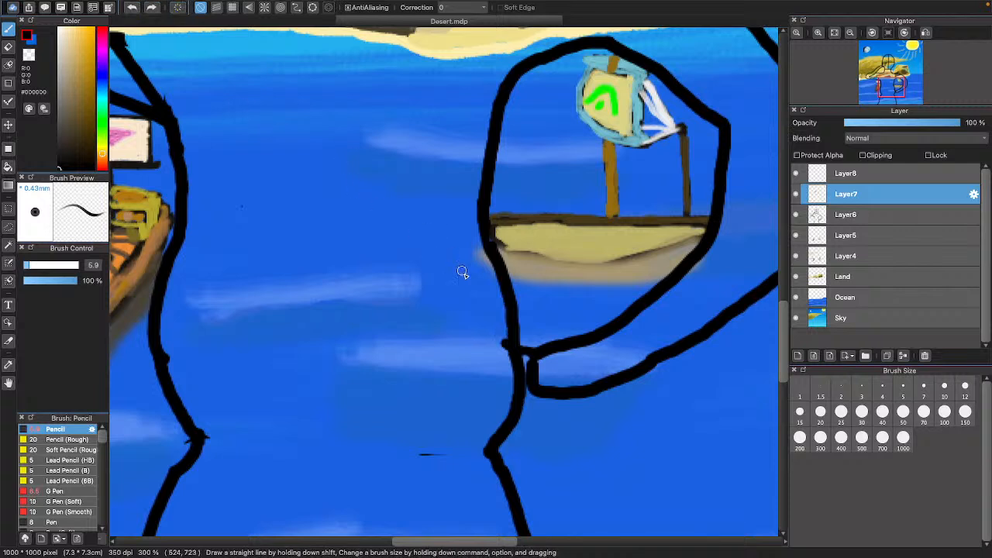
- Draw the lowered hand's looped thumb just inside the waist outline and undo the extra finger strokes beneath it
{"action": "mouse_move", "coordinate": [502, 342]}
{"action": "left_mouse_down"}
{"action": "mouse_move", "coordinate": [487, 325]}
{"action": "mouse_move", "coordinate": [496, 348]}
{"action": "mouse_move", "coordinate": [475, 368]}
{"action": "mouse_move", "coordinate": [504, 361]}
{"action": "left_mouse_up"}
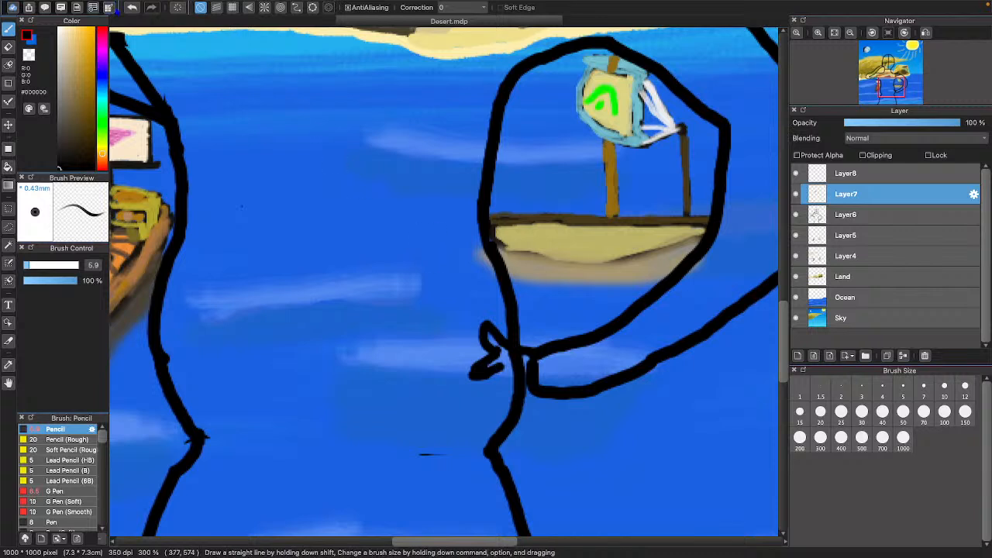
{"action": "left_click", "coordinate": [131, 8]}
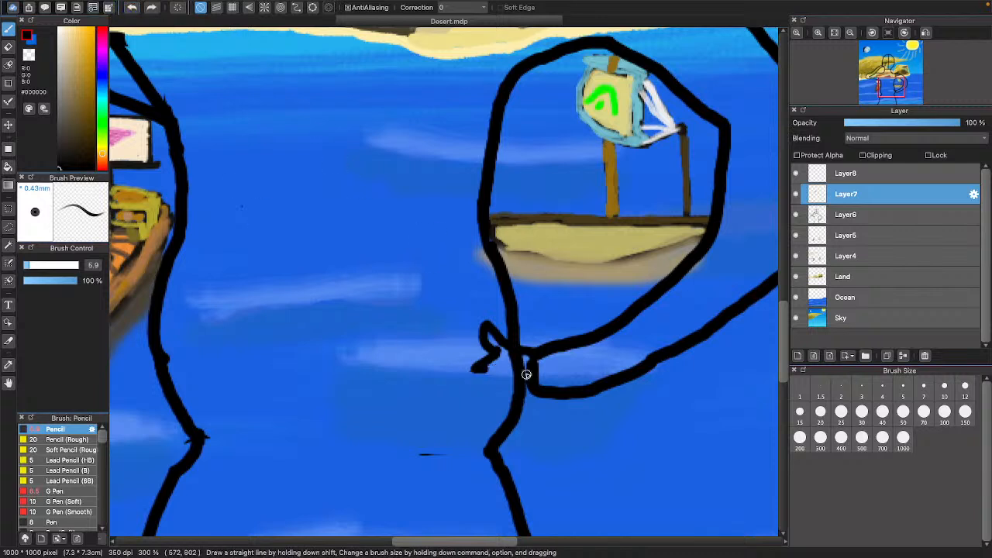
{"action": "scroll", "coordinate": [385, 202], "scroll_direction": "up", "scroll_amount": 10}
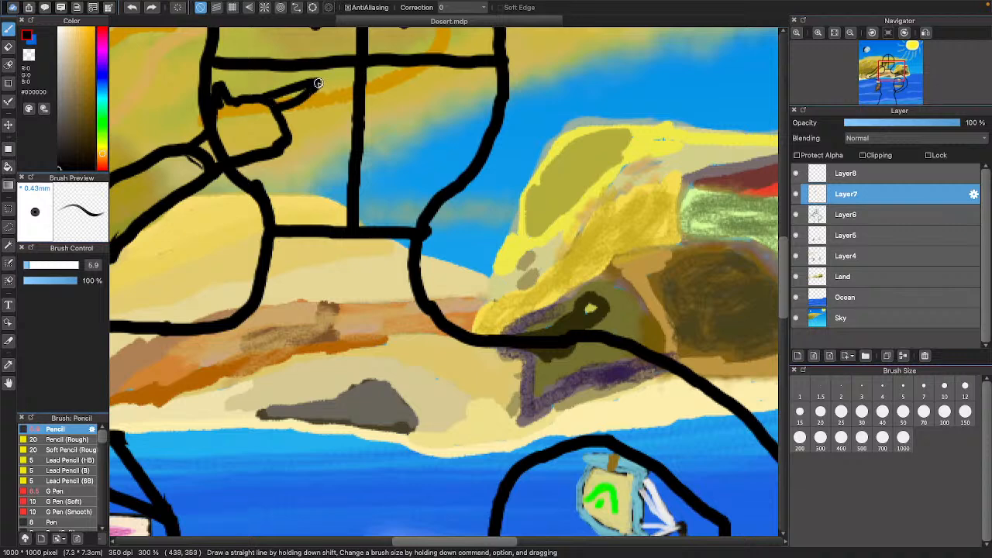
{"action": "scroll", "coordinate": [384, 191], "scroll_direction": "down", "scroll_amount": 10}
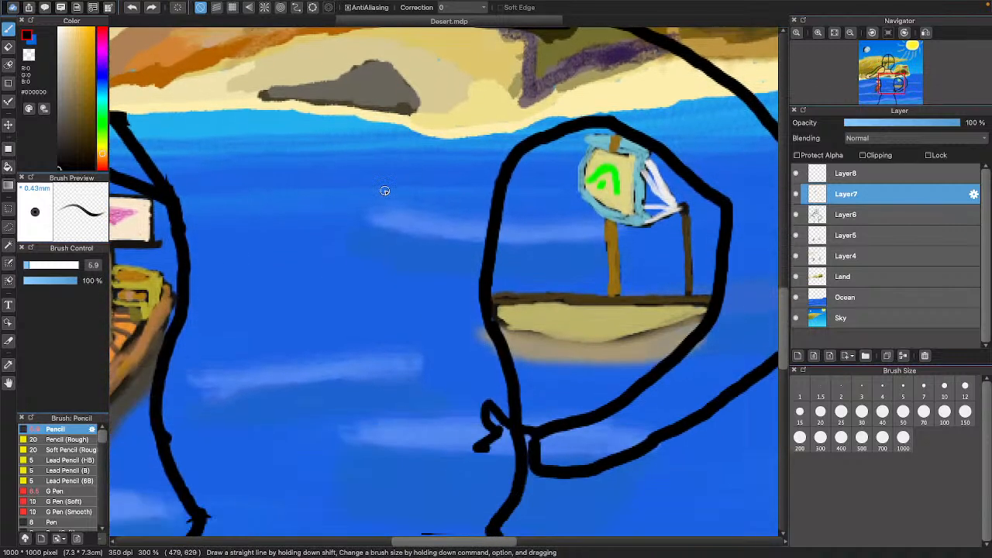
{"action": "scroll", "coordinate": [384, 191], "scroll_direction": "right", "scroll_amount": 3}
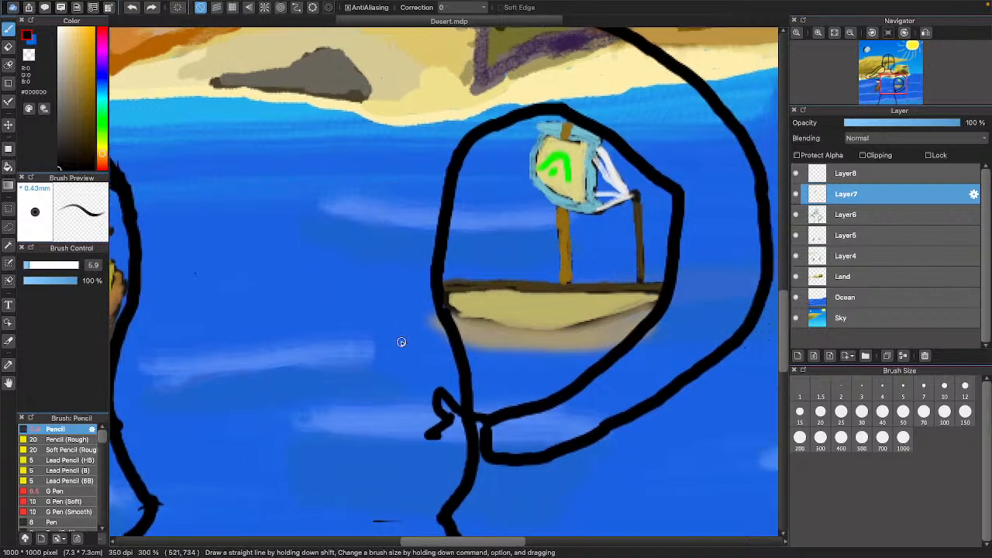
{"action": "left_click", "coordinate": [132, 8]}
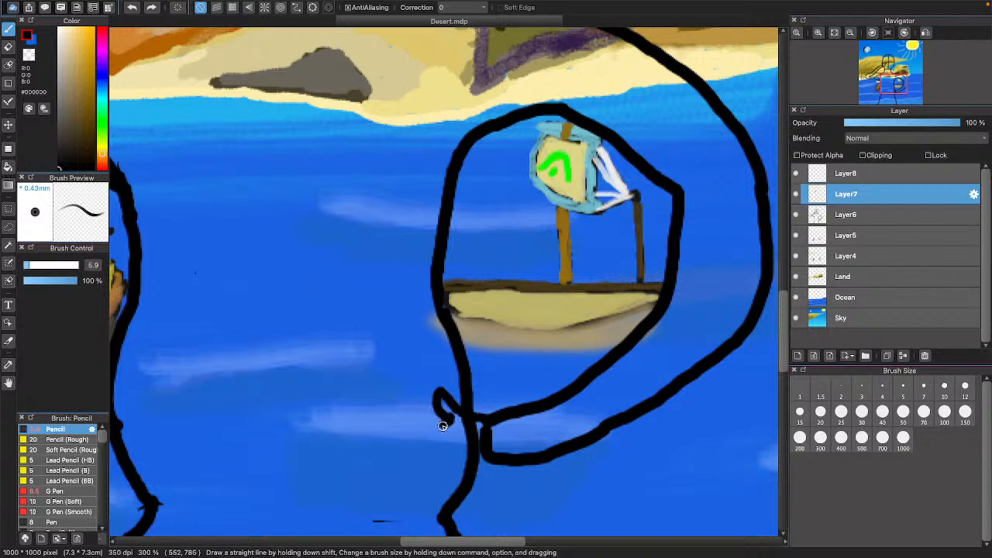
- Outline the lowered hand's palm from below the thumb to the wrist, undoing the trial finger stroke
{"action": "mouse_move", "coordinate": [442, 426]}
{"action": "left_mouse_down"}
{"action": "mouse_move", "coordinate": [439, 453]}
{"action": "mouse_move", "coordinate": [490, 457]}
{"action": "left_mouse_up"}
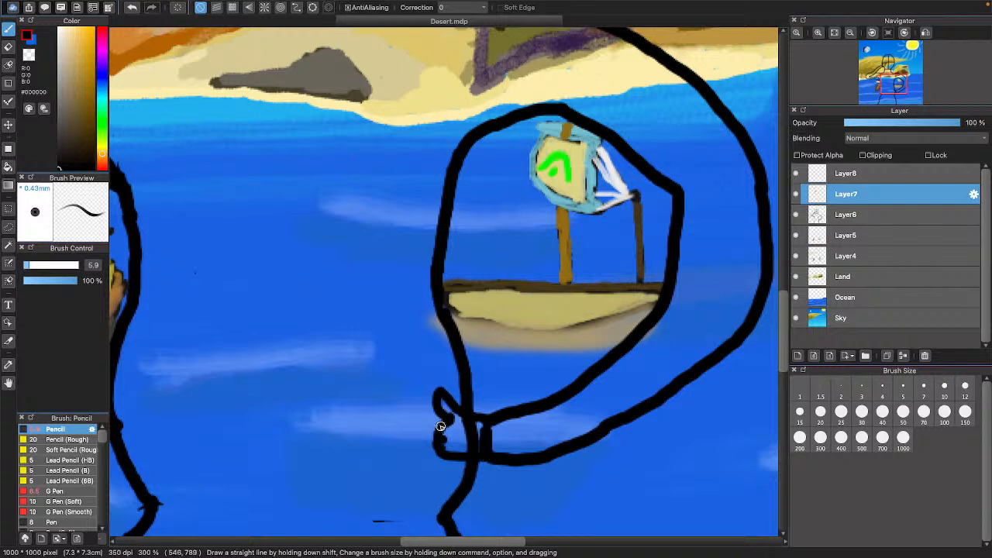
{"action": "mouse_move", "coordinate": [438, 425]}
{"action": "left_mouse_down"}
{"action": "mouse_move", "coordinate": [412, 427]}
{"action": "mouse_move", "coordinate": [439, 440]}
{"action": "left_mouse_up"}
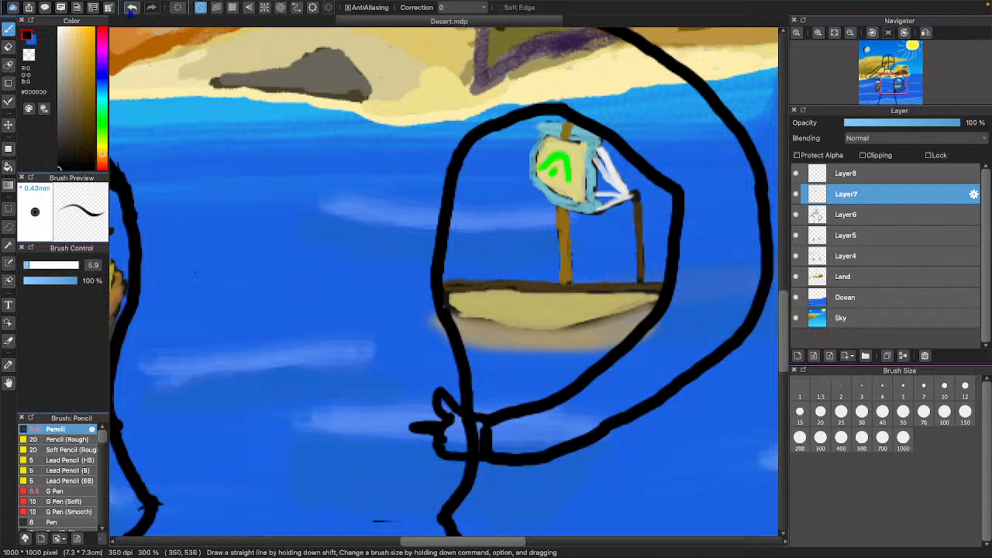
{"action": "key", "text": "super+z"}
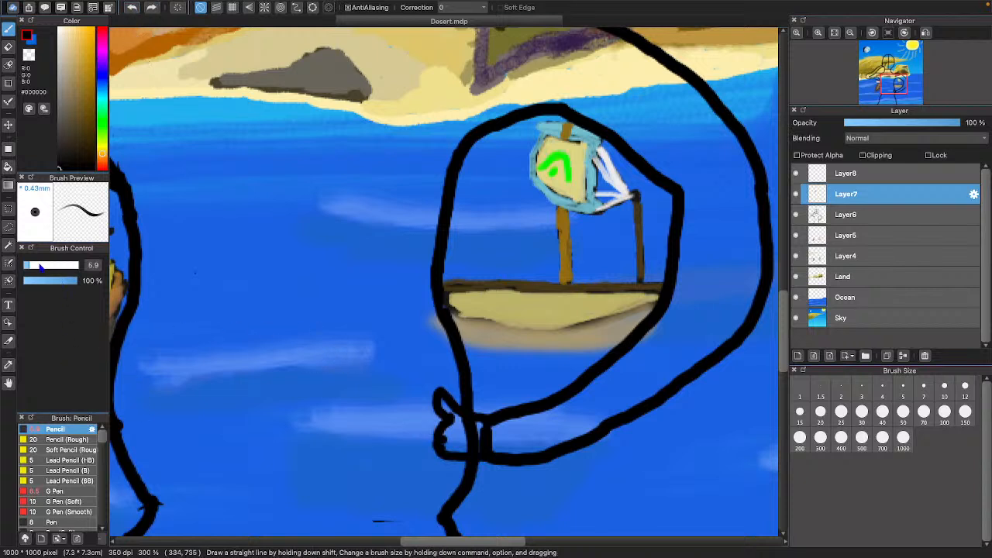
- Set the brush size to 4.1 and draw four narrow looped fingers extending from the lowered hand's palm, redoing the uneven third finger
{"action": "left_click_drag", "start_coordinate": [40, 266], "coordinate": [48, 272]}
{"action": "scroll", "coordinate": [394, 388], "scroll_direction": "down", "scroll_amount": 2}
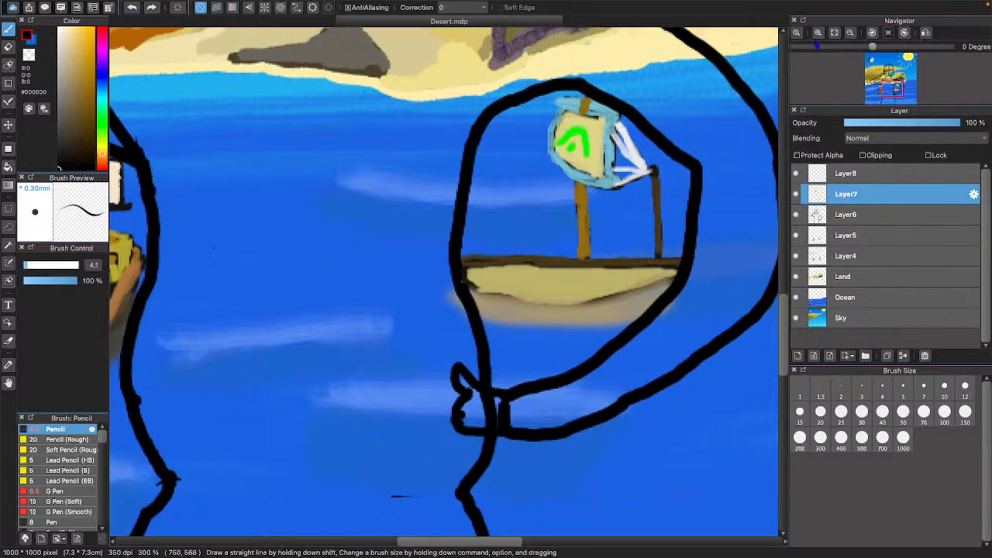
{"action": "left_click", "coordinate": [850, 32]}
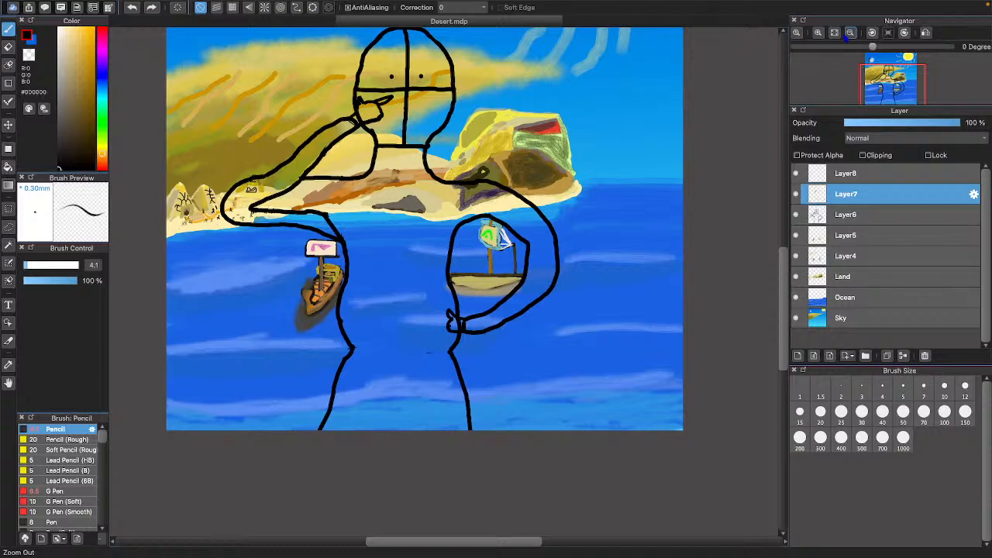
{"action": "left_click", "coordinate": [817, 32]}
{"action": "left_click", "coordinate": [817, 33]}
{"action": "left_click", "coordinate": [817, 32]}
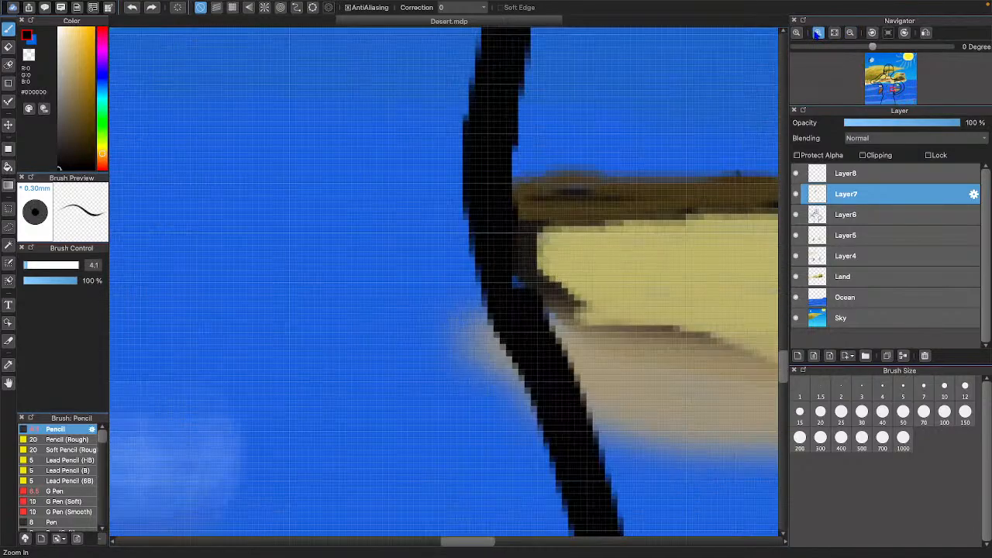
{"action": "scroll", "coordinate": [591, 116], "scroll_direction": "down", "scroll_amount": 10}
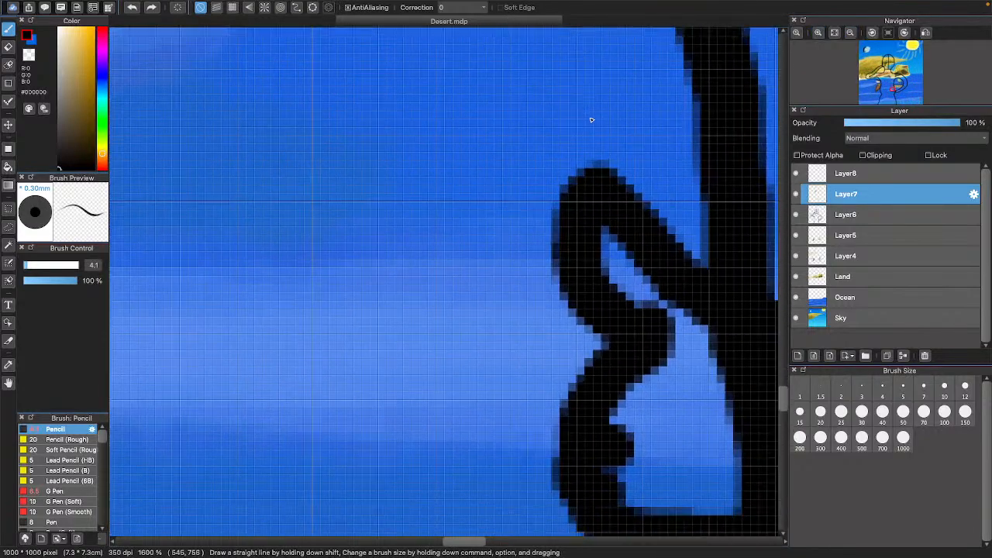
{"action": "scroll", "coordinate": [591, 120], "scroll_direction": "down", "scroll_amount": 5}
{"action": "scroll", "coordinate": [591, 120], "scroll_direction": "right", "scroll_amount": 3}
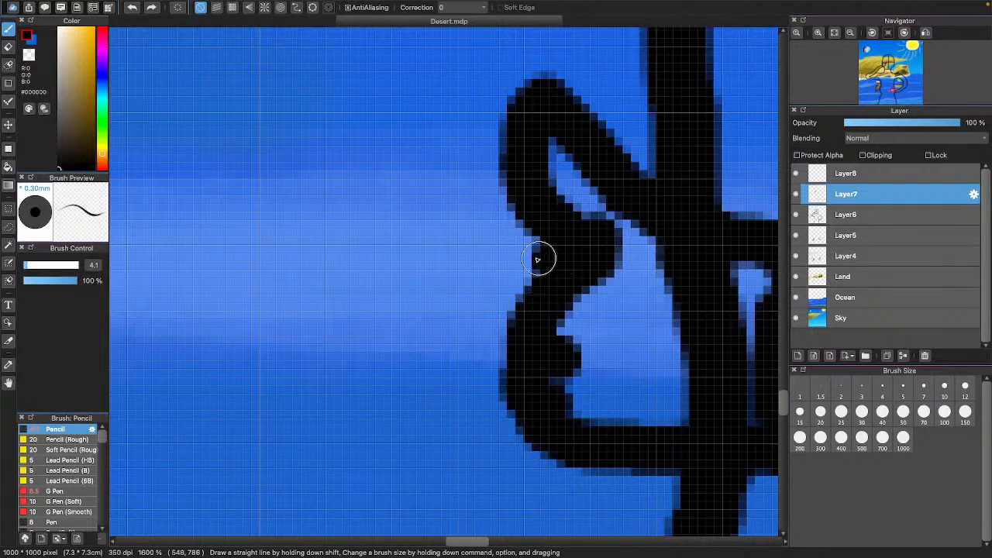
{"action": "mouse_move", "coordinate": [537, 260]}
{"action": "left_mouse_down"}
{"action": "mouse_move", "coordinate": [395, 249]}
{"action": "mouse_move", "coordinate": [379, 261]}
{"action": "mouse_move", "coordinate": [382, 273]}
{"action": "mouse_move", "coordinate": [423, 280]}
{"action": "mouse_move", "coordinate": [534, 287]}
{"action": "left_mouse_up"}
{"action": "left_click_drag", "start_coordinate": [509, 322], "coordinate": [345, 331]}
{"action": "mouse_move", "coordinate": [362, 352]}
{"action": "left_mouse_down"}
{"action": "mouse_move", "coordinate": [514, 359]}
{"action": "mouse_move", "coordinate": [506, 392]}
{"action": "mouse_move", "coordinate": [370, 405]}
{"action": "mouse_move", "coordinate": [367, 416]}
{"action": "mouse_move", "coordinate": [395, 428]}
{"action": "left_mouse_up"}
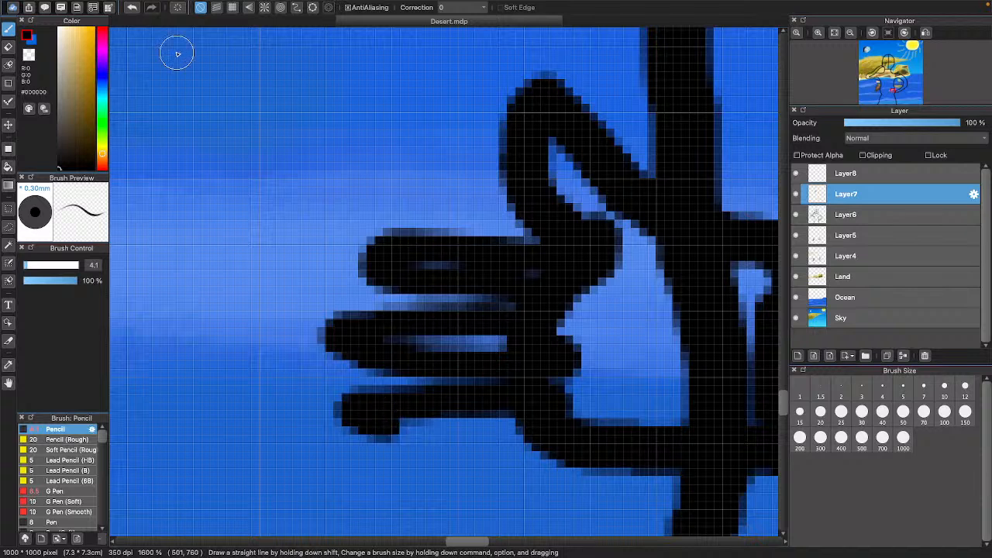
{"action": "left_click", "coordinate": [132, 7]}
{"action": "mouse_move", "coordinate": [474, 399]}
{"action": "left_mouse_down"}
{"action": "mouse_move", "coordinate": [392, 398]}
{"action": "mouse_move", "coordinate": [374, 412]}
{"action": "mouse_move", "coordinate": [416, 427]}
{"action": "mouse_move", "coordinate": [525, 432]}
{"action": "mouse_move", "coordinate": [540, 461]}
{"action": "mouse_move", "coordinate": [454, 485]}
{"action": "mouse_move", "coordinate": [470, 493]}
{"action": "mouse_move", "coordinate": [525, 489]}
{"action": "mouse_move", "coordinate": [562, 460]}
{"action": "left_mouse_up"}
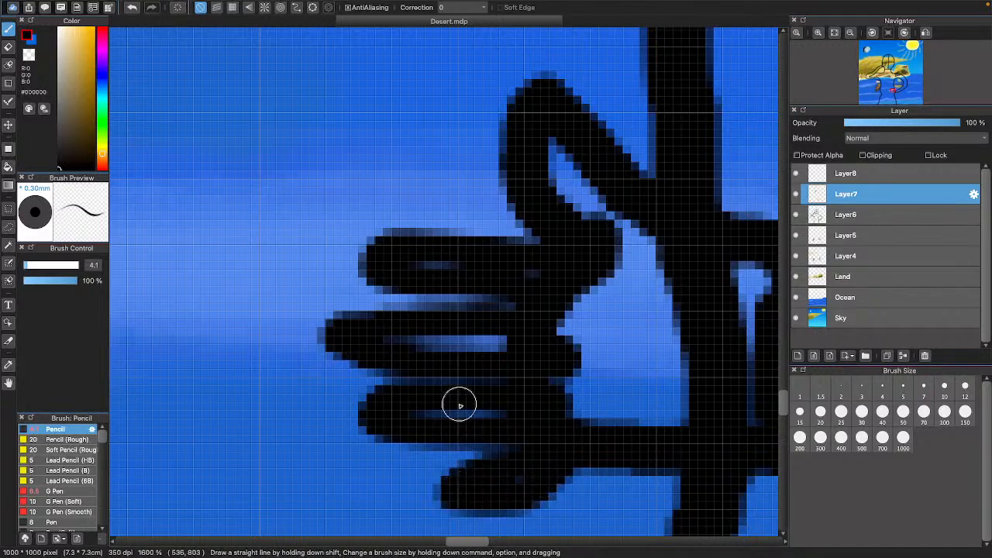
- Look over the figure at several zoom levels, examining the lowered hand, the waist, the legs and both arms
{"action": "scroll", "coordinate": [458, 401], "scroll_direction": "up", "scroll_amount": 10}
{"action": "scroll", "coordinate": [508, 356], "scroll_direction": "up", "scroll_amount": 20}
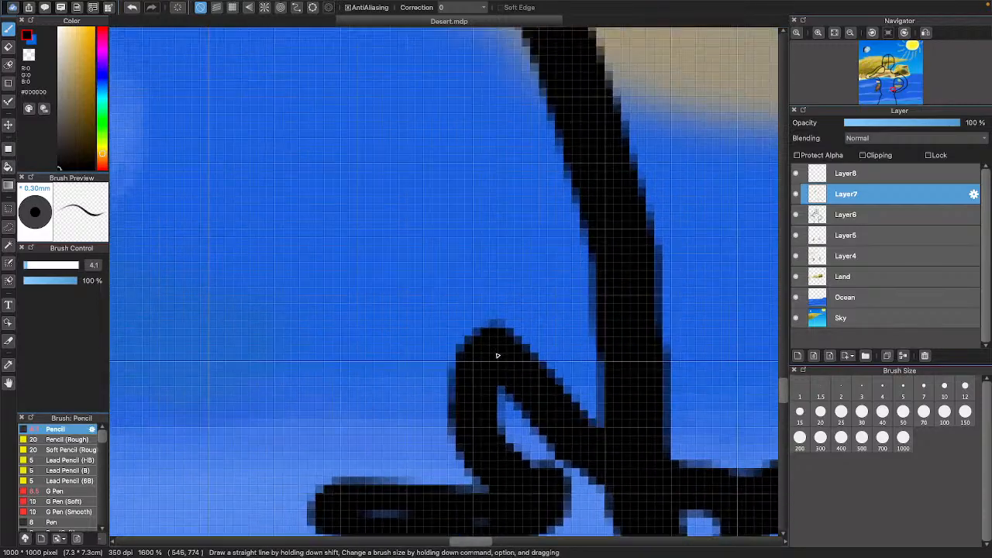
{"action": "scroll", "coordinate": [443, 252], "scroll_direction": "up", "scroll_amount": 20}
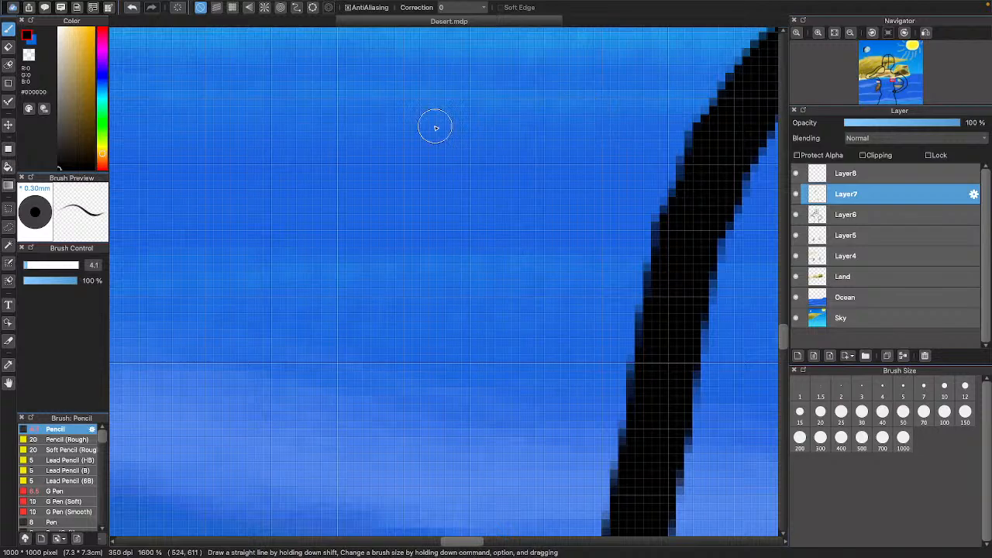
{"action": "scroll", "coordinate": [442, 133], "scroll_direction": "left", "scroll_amount": 10}
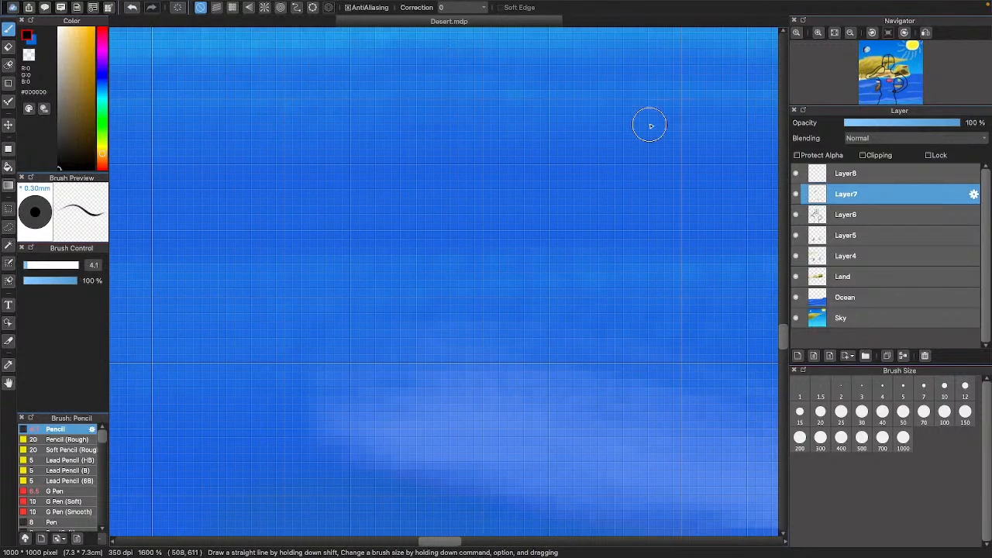
{"action": "mouse_move", "coordinate": [868, 44]}
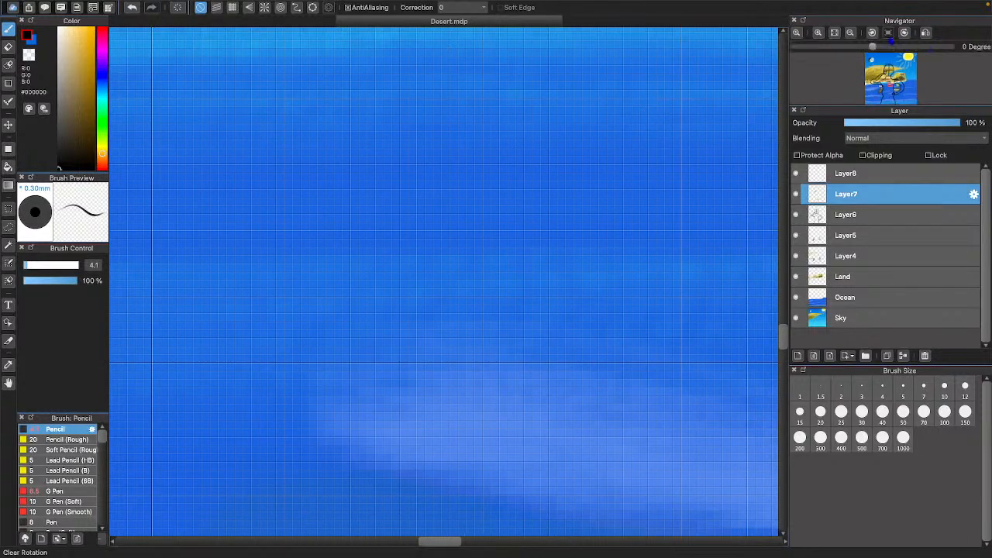
{"action": "left_click", "coordinate": [850, 33]}
{"action": "left_click", "coordinate": [850, 32]}
{"action": "left_click", "coordinate": [850, 33]}
{"action": "left_click", "coordinate": [850, 33]}
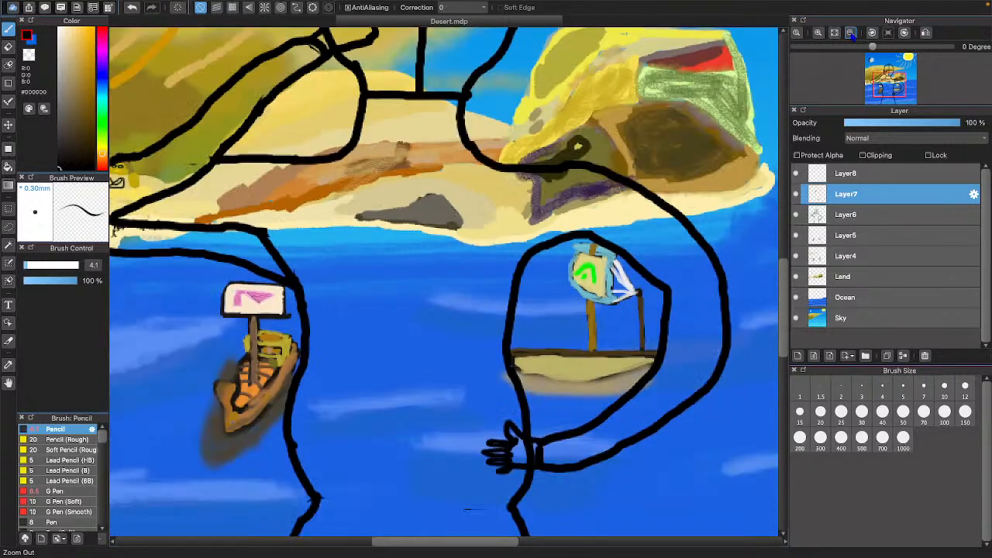
{"action": "left_click", "coordinate": [850, 32]}
{"action": "left_click", "coordinate": [850, 33]}
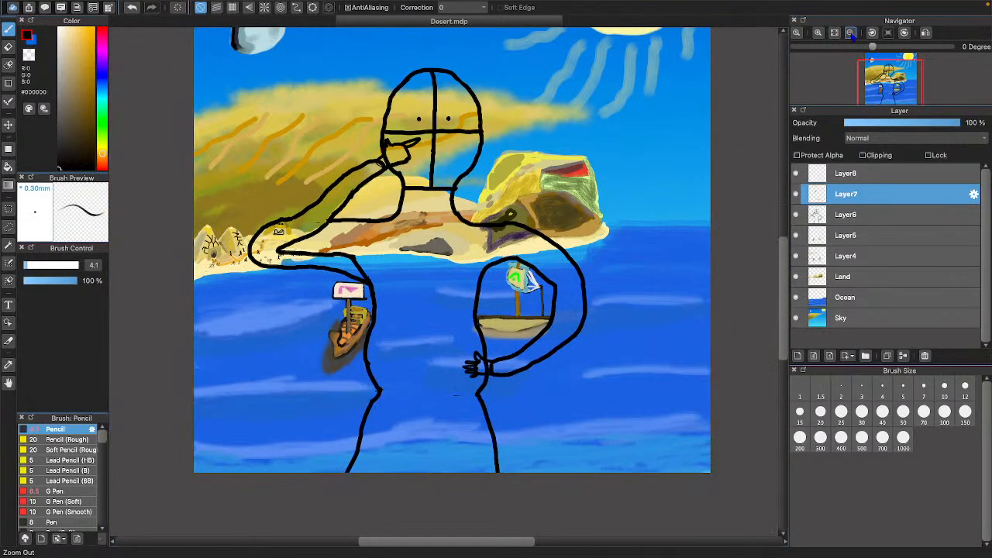
{"action": "left_click", "coordinate": [817, 33]}
{"action": "left_click", "coordinate": [818, 32]}
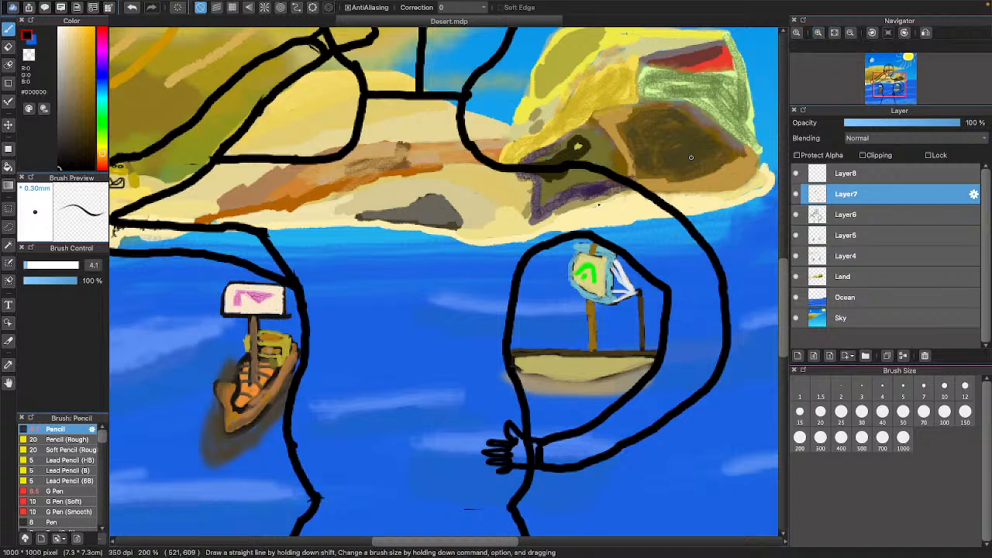
{"action": "scroll", "coordinate": [542, 211], "scroll_direction": "down", "scroll_amount": 4}
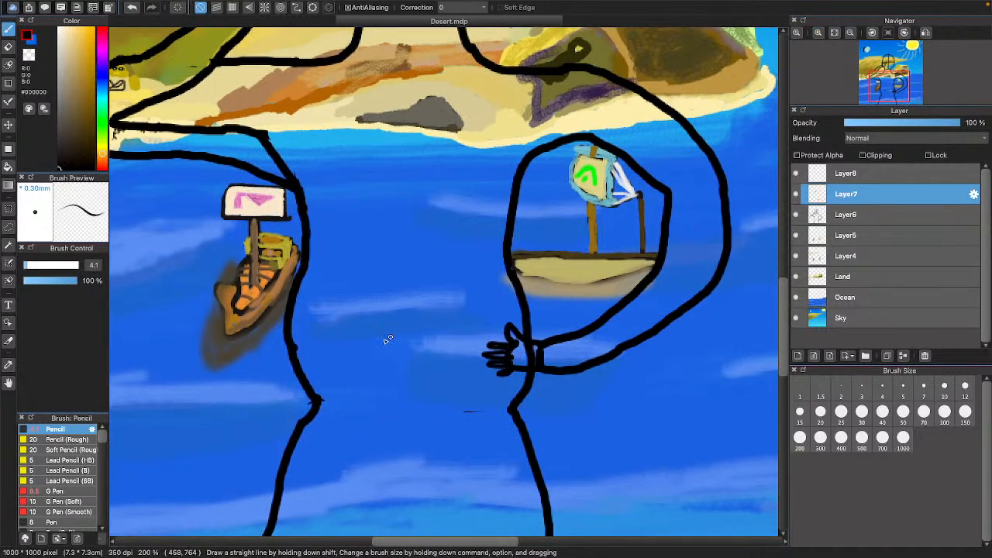
{"action": "scroll", "coordinate": [407, 335], "scroll_direction": "down", "scroll_amount": 1}
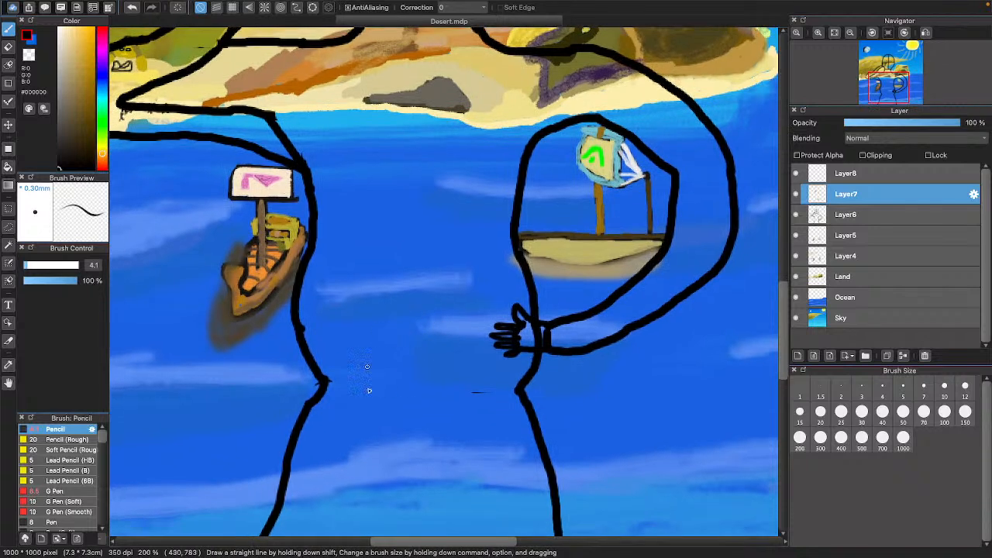
{"action": "scroll", "coordinate": [496, 355], "scroll_direction": "down", "scroll_amount": 2}
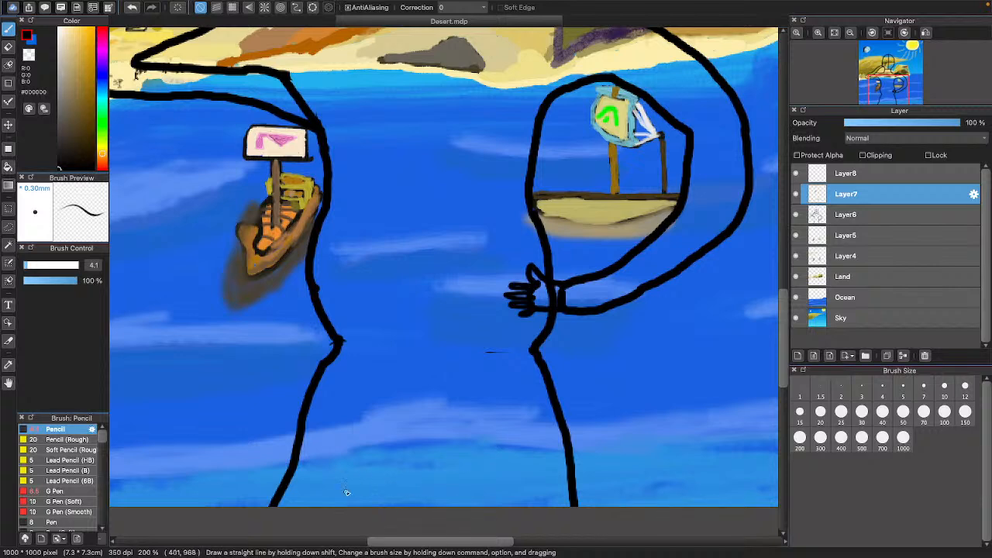
{"action": "scroll", "coordinate": [464, 377], "scroll_direction": "up", "scroll_amount": 5}
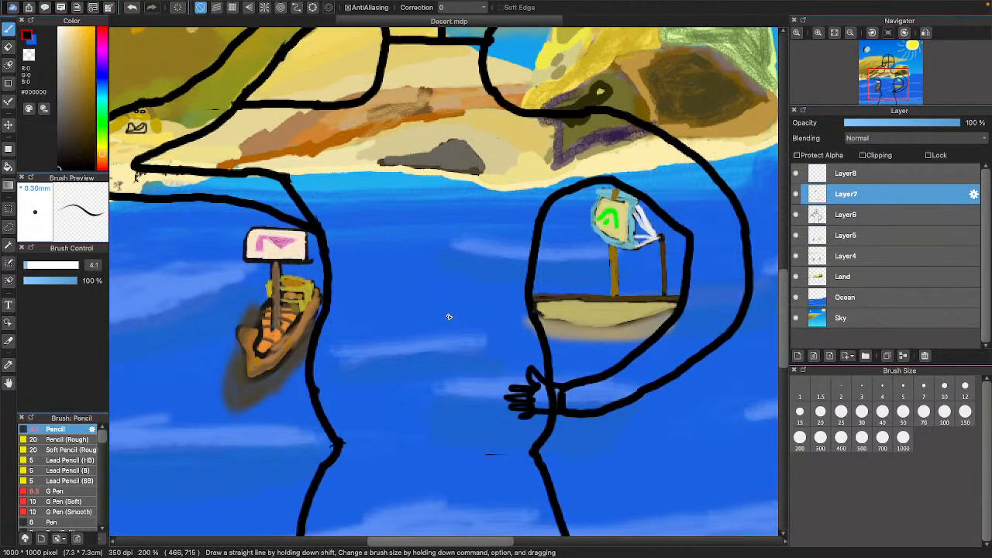
{"action": "scroll", "coordinate": [448, 317], "scroll_direction": "down", "scroll_amount": 1}
{"action": "scroll", "coordinate": [449, 316], "scroll_direction": "up", "scroll_amount": 2}
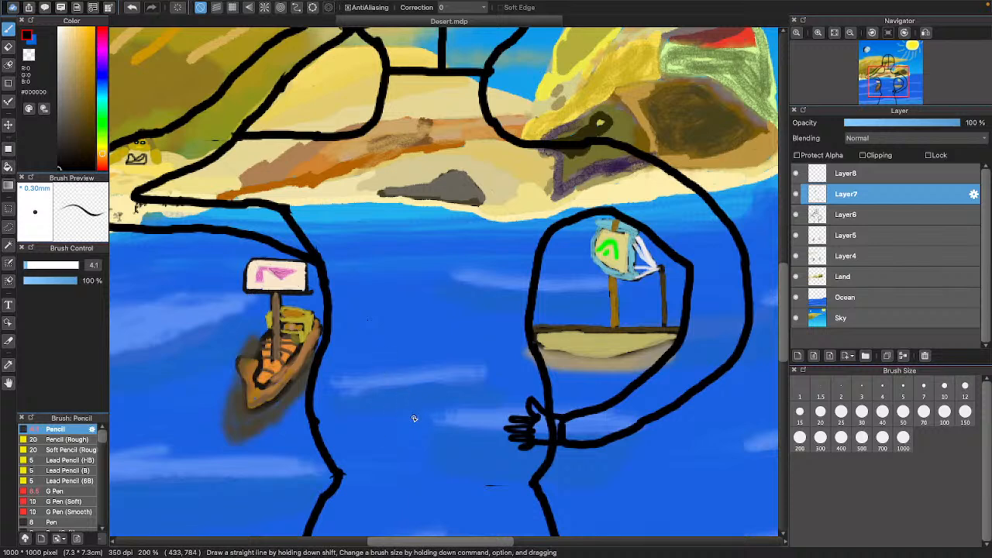
{"action": "scroll", "coordinate": [413, 418], "scroll_direction": "right", "scroll_amount": 1}
{"action": "scroll", "coordinate": [414, 418], "scroll_direction": "up", "scroll_amount": 3}
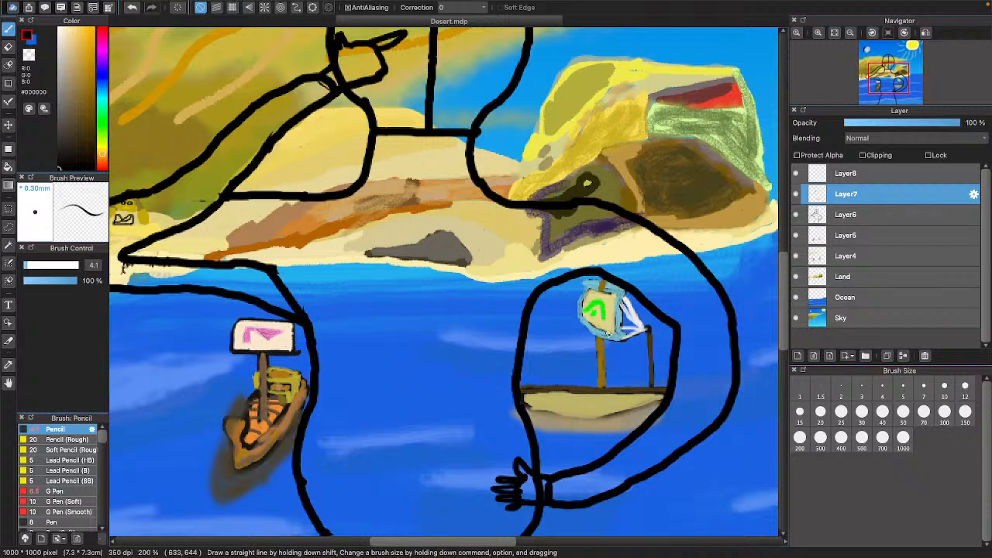
- Draw a narrow curved patch with cross lines just inside the lowered arm's outer elbow, undoing the first long stroke
{"action": "scroll", "coordinate": [504, 329], "scroll_direction": "right", "scroll_amount": 5}
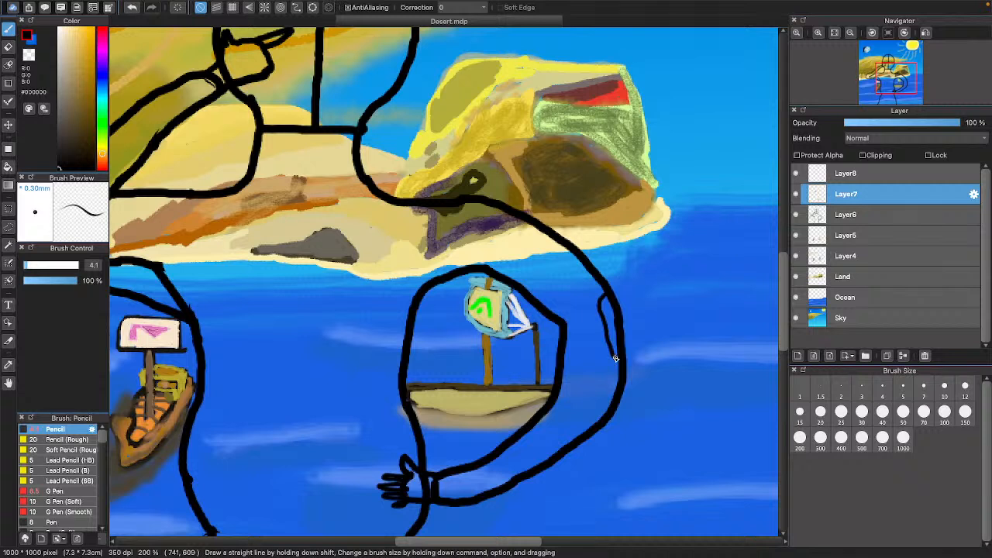
{"action": "left_click", "coordinate": [131, 7]}
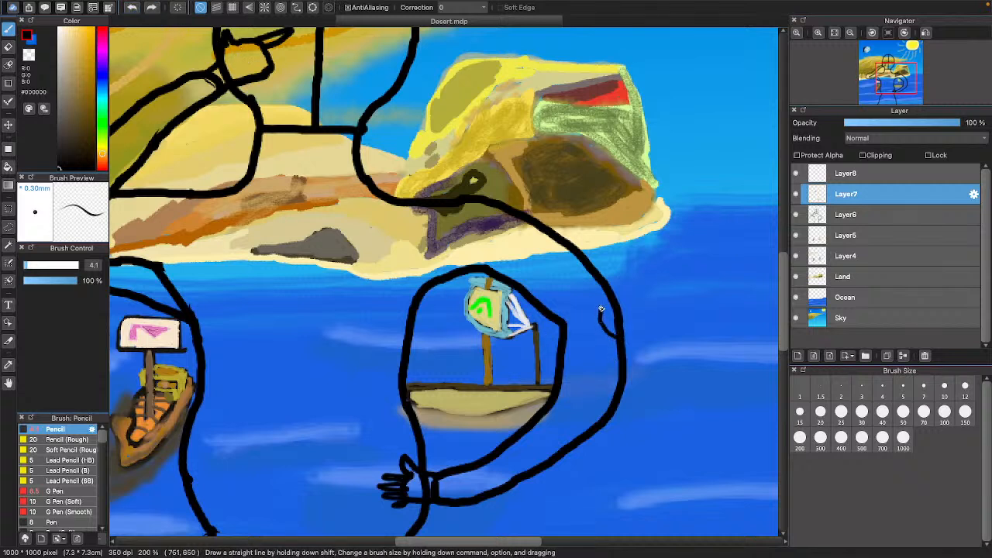
{"action": "left_click_drag", "start_coordinate": [590, 276], "coordinate": [599, 301]}
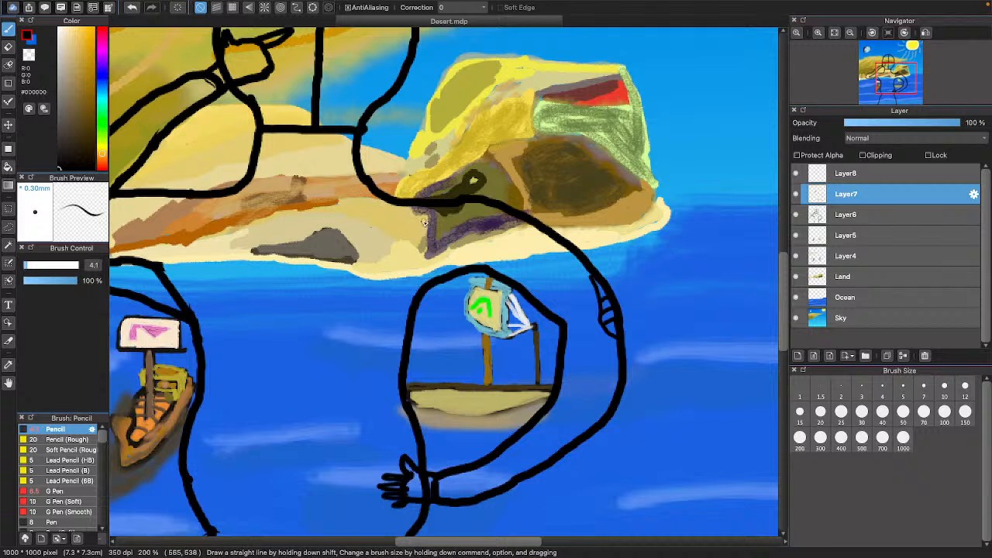
{"action": "left_click_drag", "start_coordinate": [442, 222], "coordinate": [482, 213]}
{"action": "left_click", "coordinate": [132, 8]}
{"action": "left_click", "coordinate": [133, 7]}
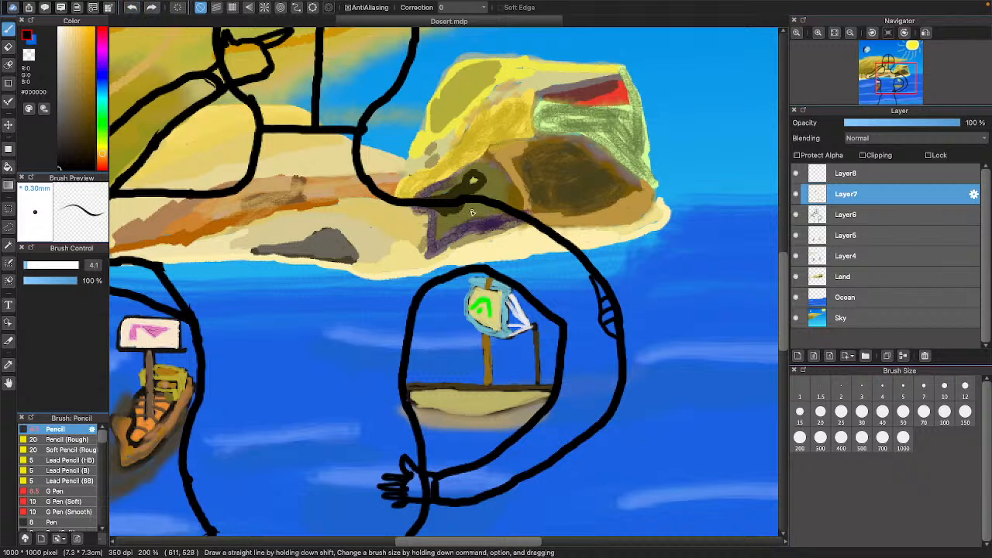
- Outline a flat band beneath the lowered arm's shoulder and an arc over the inner elbow above the sailboat, undoing the trial squiggle
{"action": "mouse_move", "coordinate": [397, 217]}
{"action": "left_mouse_down"}
{"action": "mouse_move", "coordinate": [430, 223]}
{"action": "mouse_move", "coordinate": [470, 206]}
{"action": "left_mouse_up"}
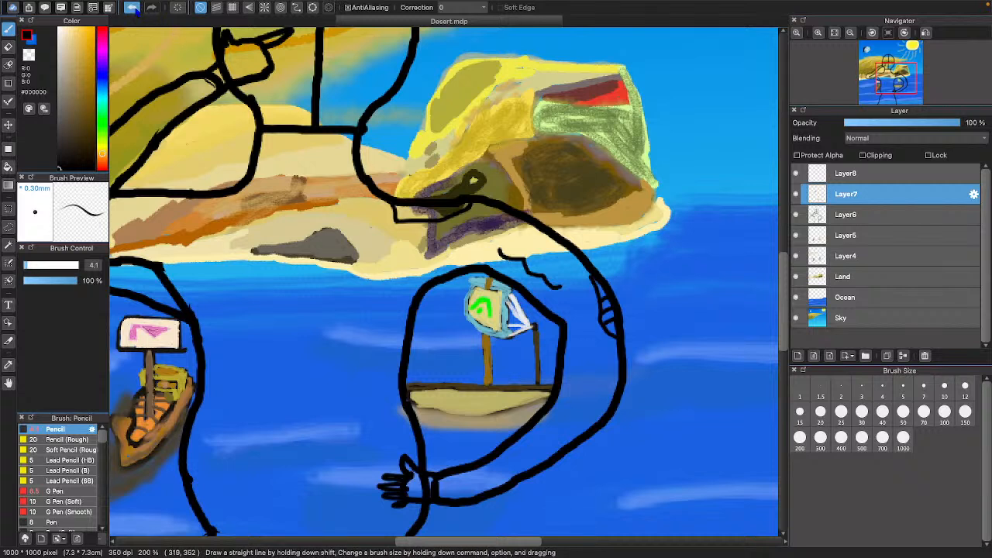
{"action": "left_click", "coordinate": [132, 8]}
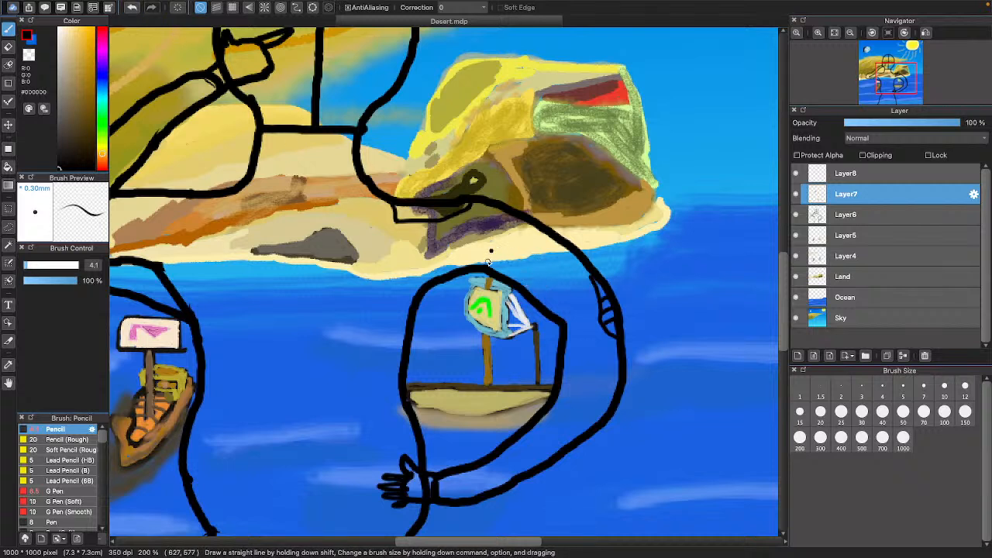
{"action": "mouse_move", "coordinate": [496, 258]}
{"action": "left_mouse_down"}
{"action": "mouse_move", "coordinate": [549, 277]}
{"action": "mouse_move", "coordinate": [556, 302]}
{"action": "left_mouse_up"}
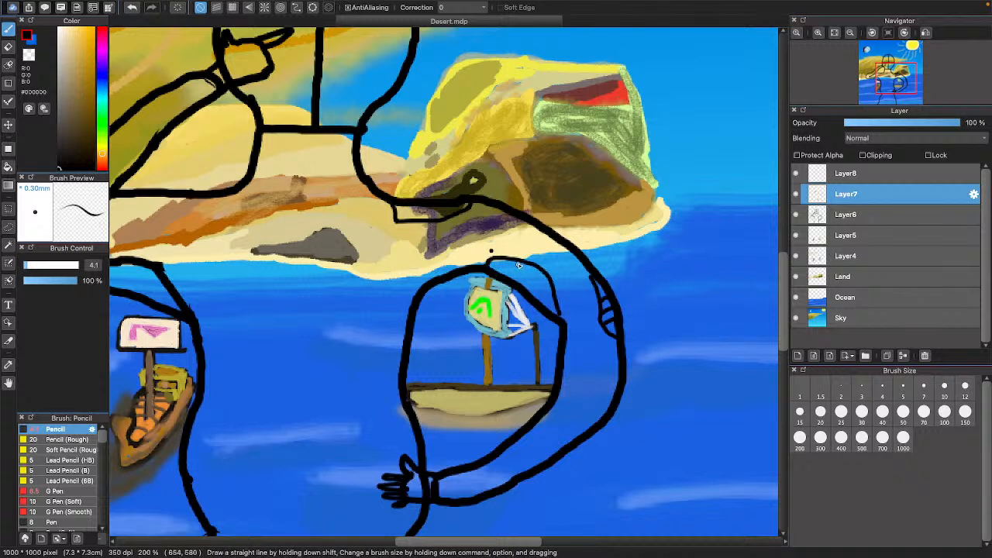
{"action": "left_click", "coordinate": [132, 8]}
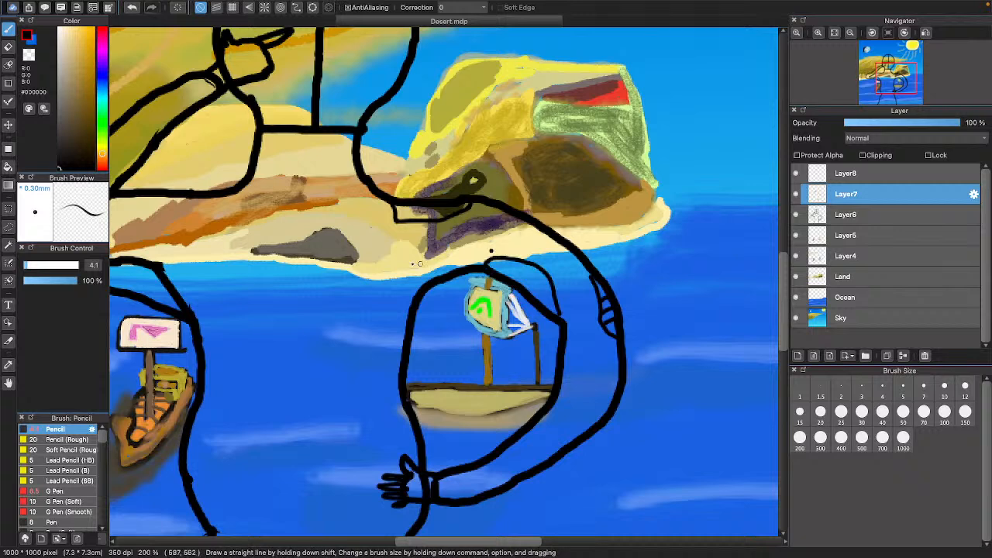
- Draw a flat, elongated closed shape on the raised arm's upper section, just below the shoulder line
{"action": "scroll", "coordinate": [237, 252], "scroll_direction": "left", "scroll_amount": 5}
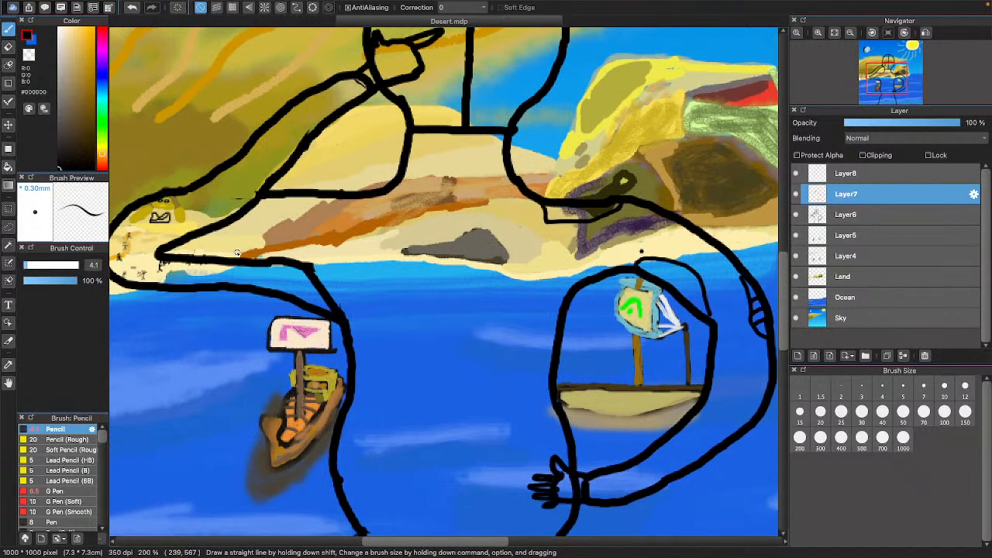
{"action": "scroll", "coordinate": [237, 253], "scroll_direction": "right", "scroll_amount": 1}
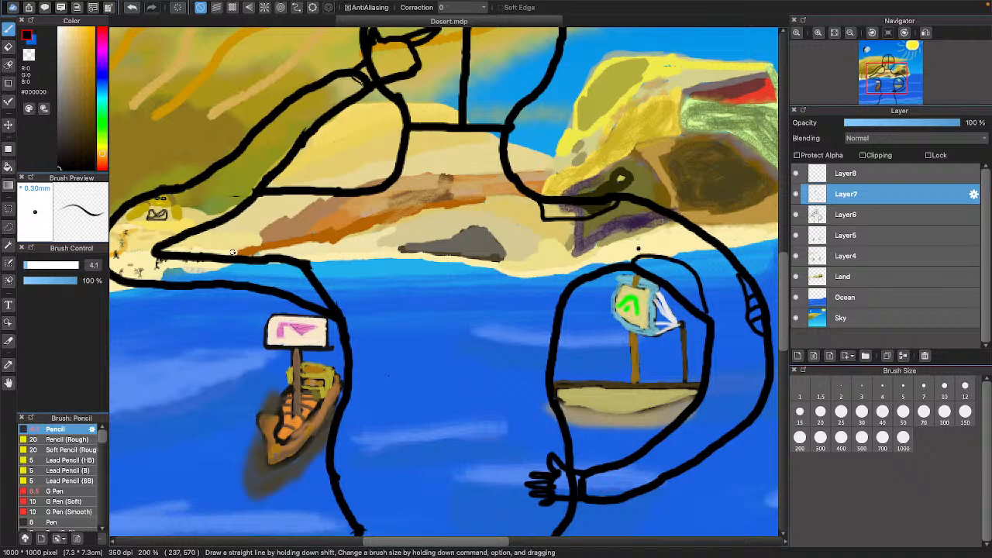
{"action": "mouse_move", "coordinate": [254, 216]}
{"action": "left_mouse_down"}
{"action": "mouse_move", "coordinate": [310, 216]}
{"action": "mouse_move", "coordinate": [310, 229]}
{"action": "mouse_move", "coordinate": [235, 231]}
{"action": "mouse_move", "coordinate": [258, 215]}
{"action": "left_mouse_up"}
- Draw a curved elbow patch with cross lines inside the bend of the raised arm
{"action": "scroll", "coordinate": [303, 261], "scroll_direction": "up", "scroll_amount": 2}
{"action": "scroll", "coordinate": [303, 261], "scroll_direction": "left", "scroll_amount": 2}
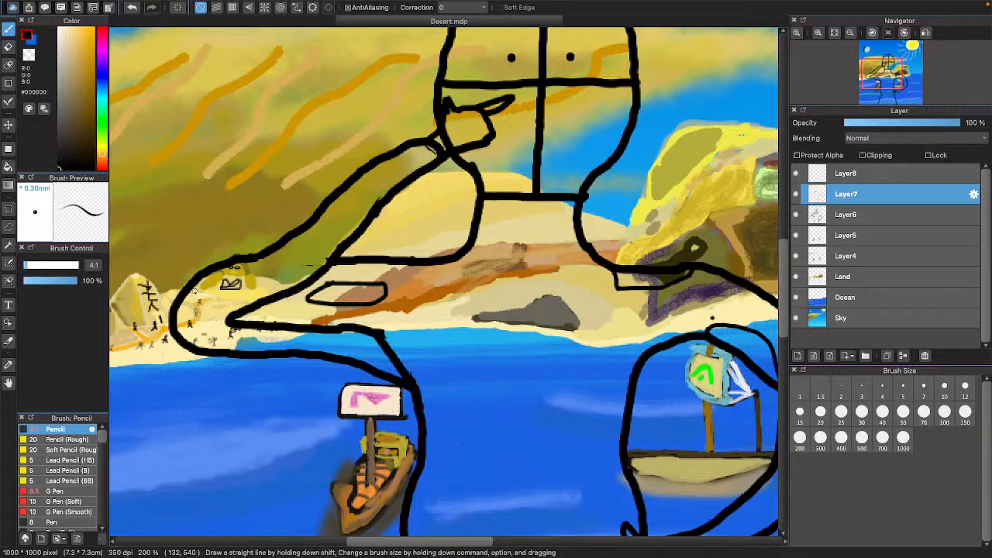
{"action": "left_click_drag", "start_coordinate": [207, 313], "coordinate": [203, 347]}
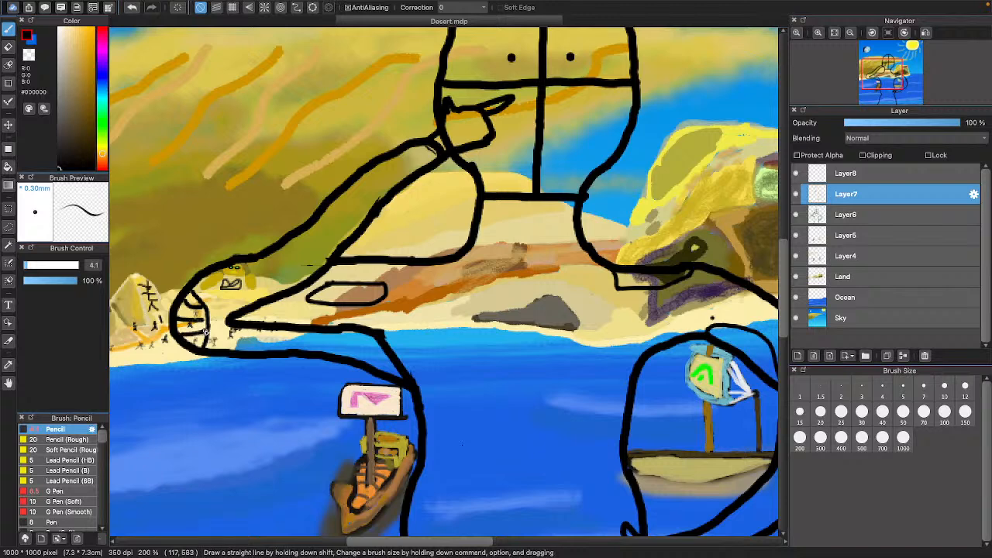
- Set the pencil size to 1.9 and outline an almond-shaped eye with an extended upper lid around the face's right-hand dot, undoing one stray stroke
{"action": "scroll", "coordinate": [284, 275], "scroll_direction": "up", "scroll_amount": 3}
{"action": "scroll", "coordinate": [284, 275], "scroll_direction": "right", "scroll_amount": 4}
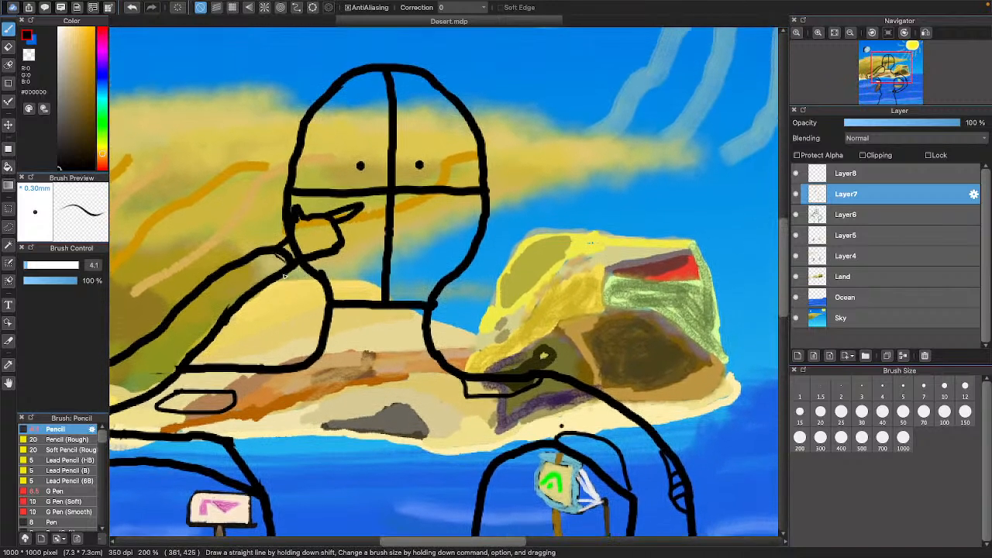
{"action": "scroll", "coordinate": [283, 275], "scroll_direction": "up", "scroll_amount": 1}
{"action": "scroll", "coordinate": [280, 275], "scroll_direction": "up", "scroll_amount": 1}
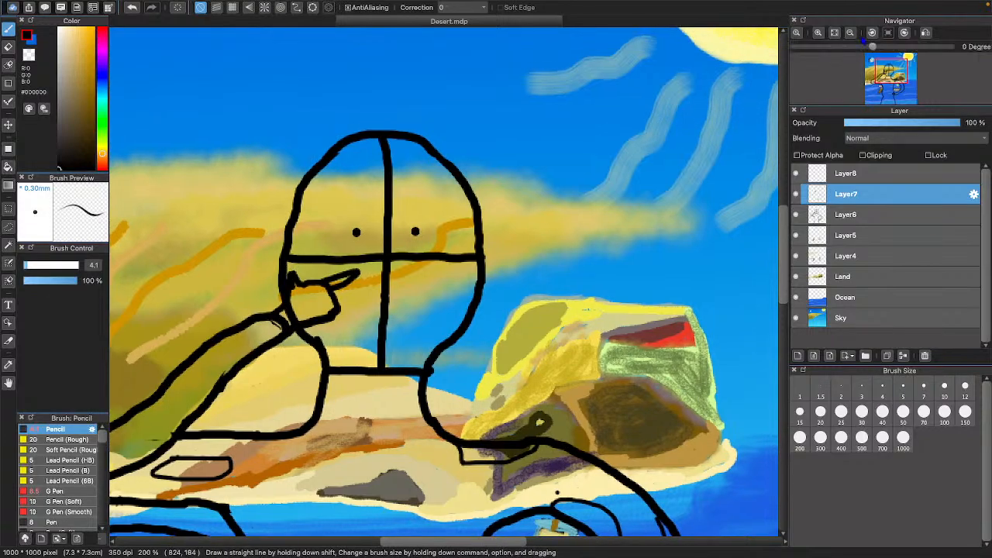
{"action": "left_click", "coordinate": [817, 32]}
{"action": "left_click", "coordinate": [818, 32]}
{"action": "scroll", "coordinate": [383, 150], "scroll_direction": "up", "scroll_amount": 3}
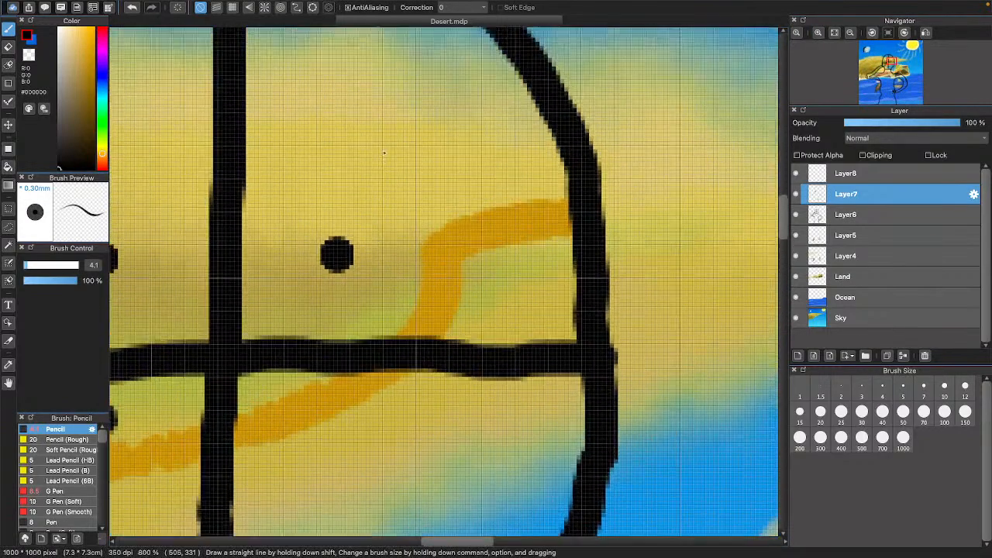
{"action": "scroll", "coordinate": [383, 149], "scroll_direction": "left", "scroll_amount": 3}
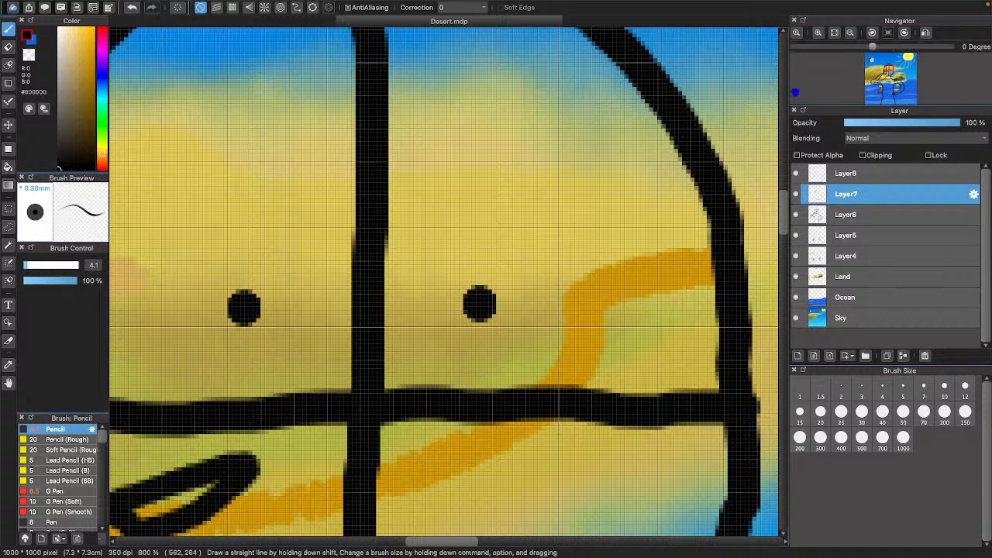
{"action": "left_click", "coordinate": [817, 33]}
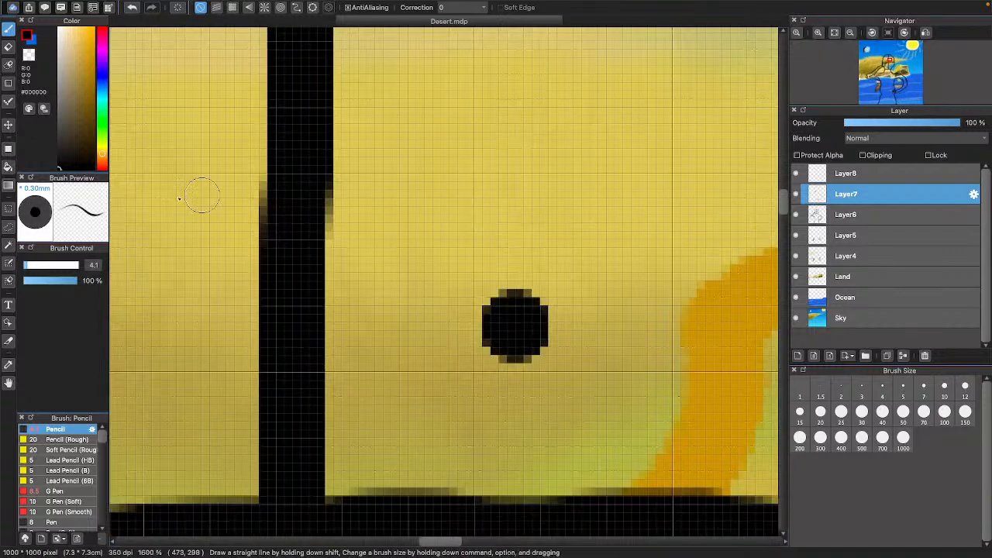
{"action": "left_click_drag", "start_coordinate": [33, 267], "coordinate": [25, 266]}
{"action": "scroll", "coordinate": [393, 210], "scroll_direction": "right", "scroll_amount": 2}
{"action": "scroll", "coordinate": [356, 221], "scroll_direction": "right", "scroll_amount": 3}
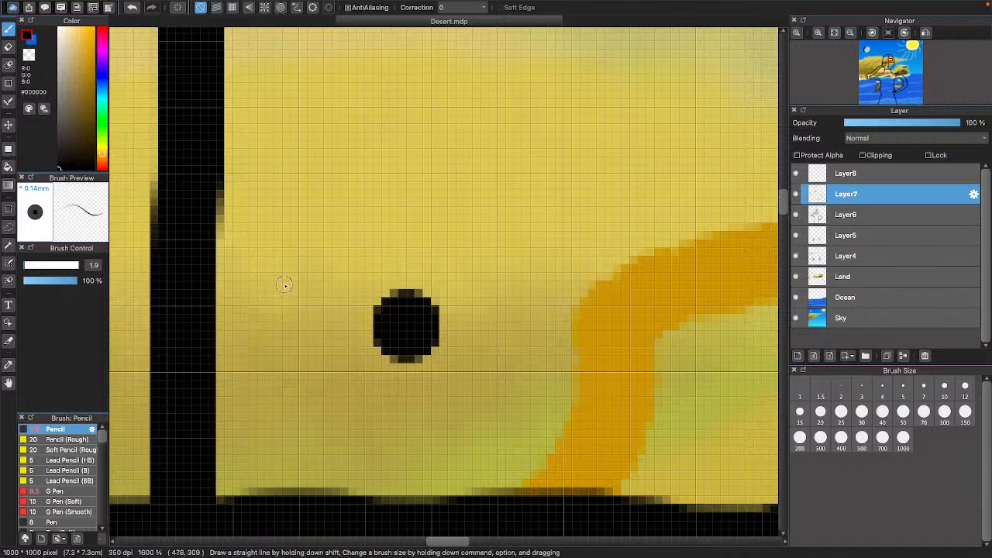
{"action": "mouse_move", "coordinate": [283, 284]}
{"action": "left_mouse_down"}
{"action": "mouse_move", "coordinate": [306, 264]}
{"action": "mouse_move", "coordinate": [349, 254]}
{"action": "mouse_move", "coordinate": [583, 245]}
{"action": "mouse_move", "coordinate": [502, 357]}
{"action": "left_mouse_up"}
{"action": "left_click", "coordinate": [132, 7]}
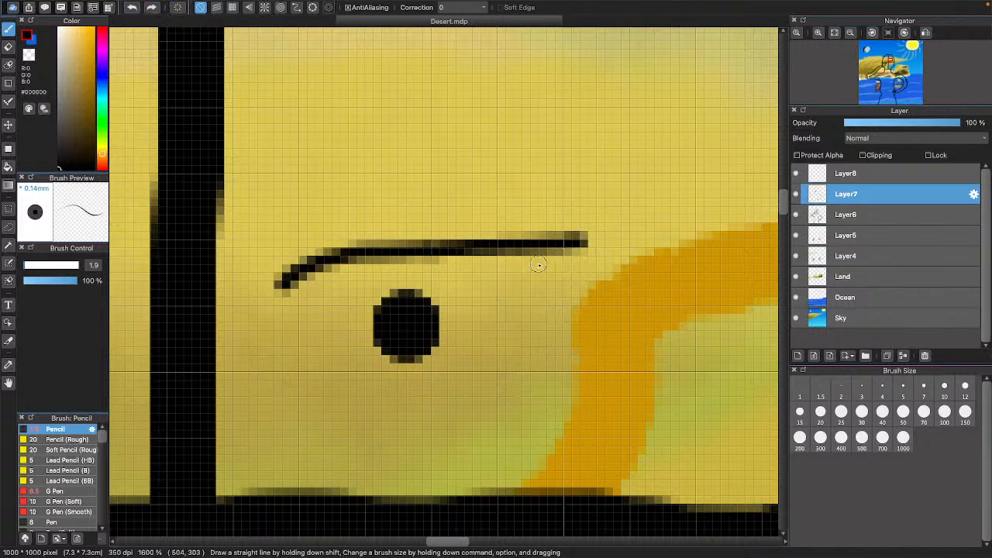
{"action": "mouse_move", "coordinate": [454, 250]}
{"action": "left_mouse_down"}
{"action": "mouse_move", "coordinate": [501, 260]}
{"action": "mouse_move", "coordinate": [553, 289]}
{"action": "mouse_move", "coordinate": [577, 338]}
{"action": "mouse_move", "coordinate": [542, 373]}
{"action": "mouse_move", "coordinate": [496, 393]}
{"action": "mouse_move", "coordinate": [371, 411]}
{"action": "mouse_move", "coordinate": [323, 397]}
{"action": "mouse_move", "coordinate": [260, 333]}
{"action": "left_mouse_up"}
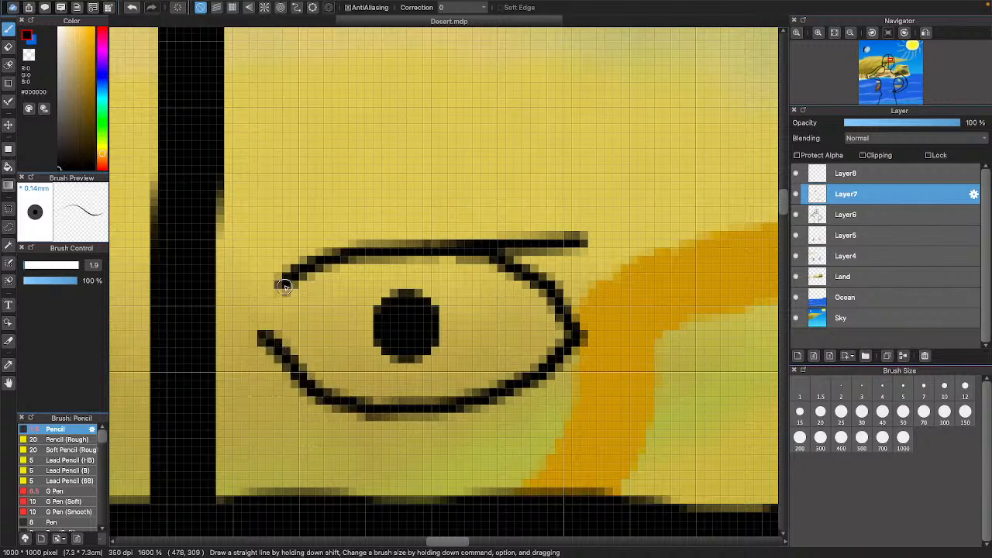
{"action": "mouse_move", "coordinate": [270, 294]}
{"action": "left_mouse_down"}
{"action": "mouse_move", "coordinate": [255, 310]}
{"action": "mouse_move", "coordinate": [260, 334]}
{"action": "left_mouse_up"}
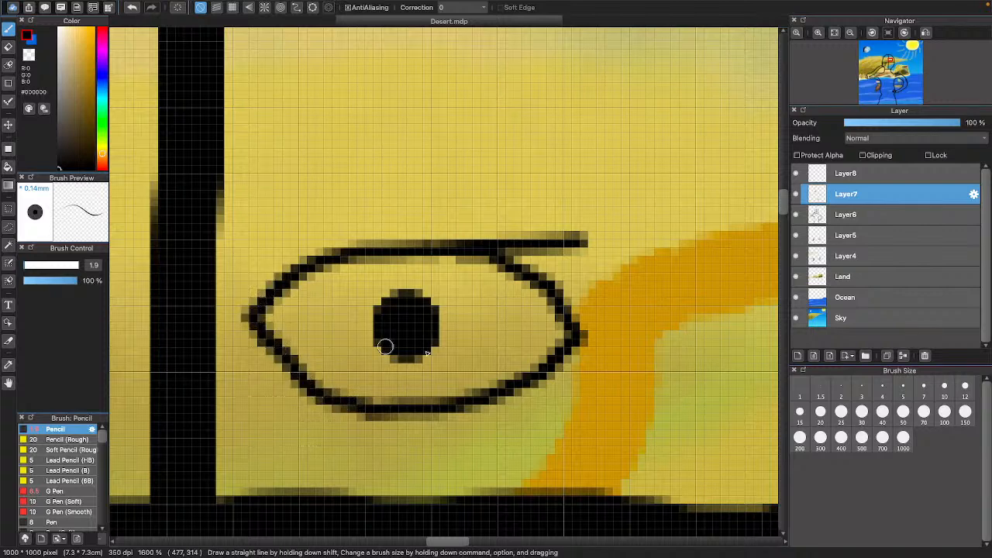
- Outline a matching almond-shaped eye around the dot on the other side of the face's vertical guide line
{"action": "scroll", "coordinate": [466, 304], "scroll_direction": "left", "scroll_amount": 10}
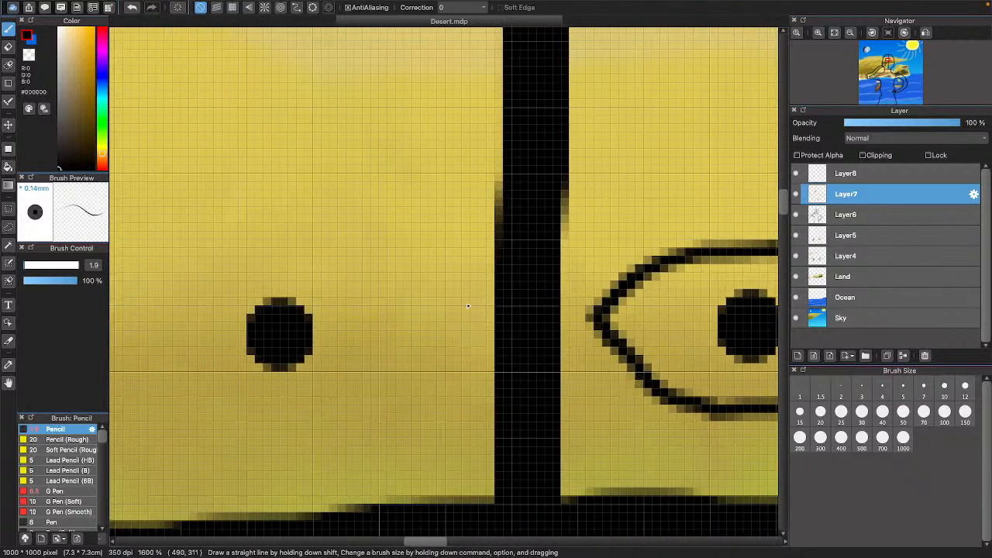
{"action": "left_click", "coordinate": [369, 381]}
{"action": "mouse_move", "coordinate": [379, 379]}
{"action": "left_mouse_down"}
{"action": "mouse_move", "coordinate": [427, 319]}
{"action": "mouse_move", "coordinate": [368, 275]}
{"action": "mouse_move", "coordinate": [298, 253]}
{"action": "left_mouse_up"}
{"action": "scroll", "coordinate": [295, 259], "scroll_direction": "left", "scroll_amount": 5}
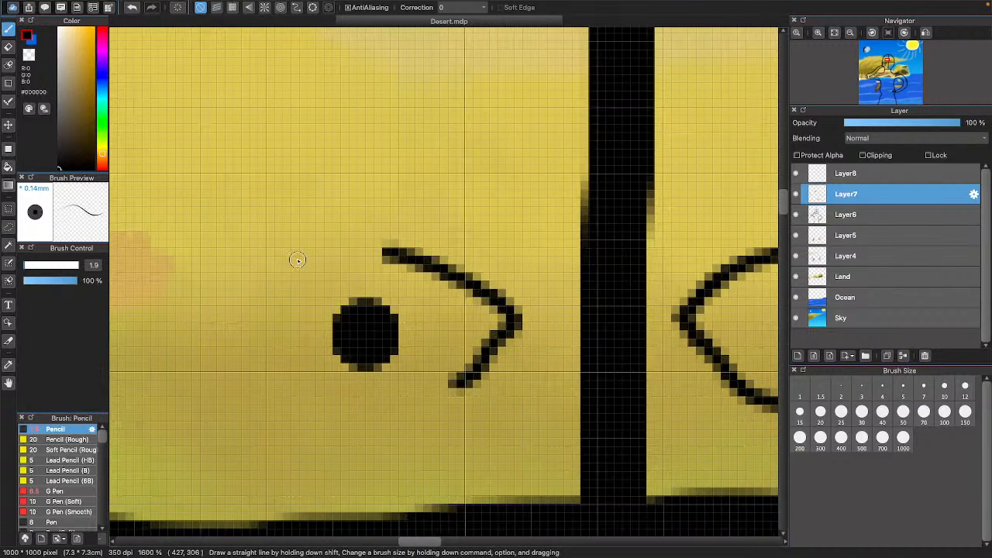
{"action": "scroll", "coordinate": [298, 260], "scroll_direction": "down", "scroll_amount": 1}
{"action": "scroll", "coordinate": [298, 260], "scroll_direction": "left", "scroll_amount": 1}
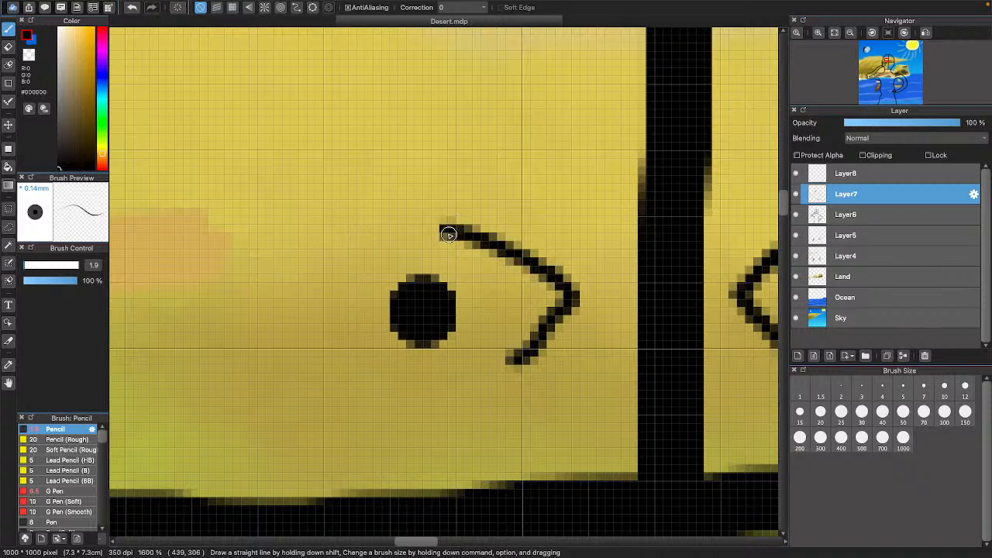
{"action": "mouse_move", "coordinate": [447, 235]}
{"action": "left_mouse_down"}
{"action": "mouse_move", "coordinate": [338, 238]}
{"action": "mouse_move", "coordinate": [306, 254]}
{"action": "mouse_move", "coordinate": [276, 286]}
{"action": "mouse_move", "coordinate": [284, 329]}
{"action": "mouse_move", "coordinate": [357, 373]}
{"action": "mouse_move", "coordinate": [455, 373]}
{"action": "mouse_move", "coordinate": [494, 351]}
{"action": "left_mouse_up"}
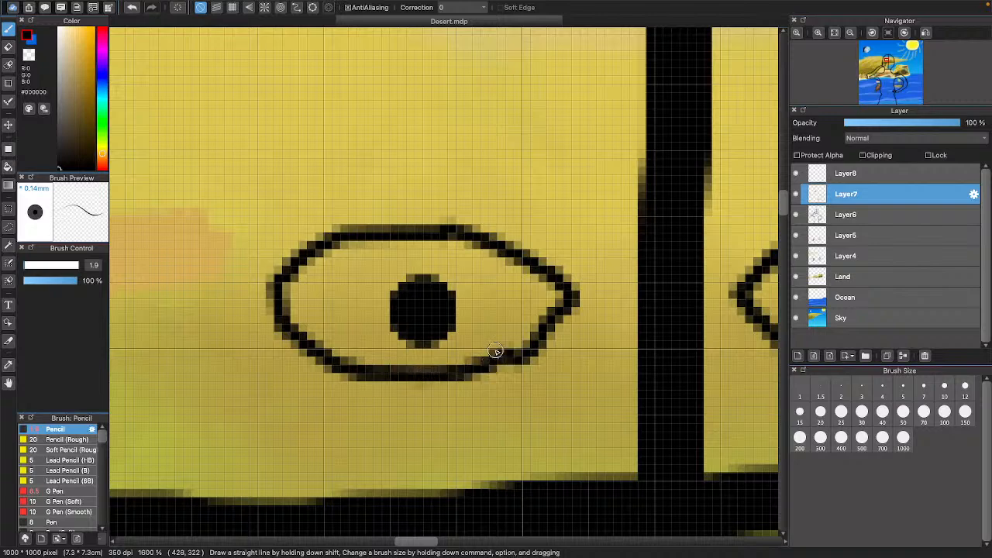
- Undo the lower lid stroke of the left-hand eye and redraw it as a smoother curve joining the inner corner
{"action": "scroll", "coordinate": [494, 351], "scroll_direction": "right", "scroll_amount": 10}
{"action": "scroll", "coordinate": [478, 322], "scroll_direction": "left", "scroll_amount": 6}
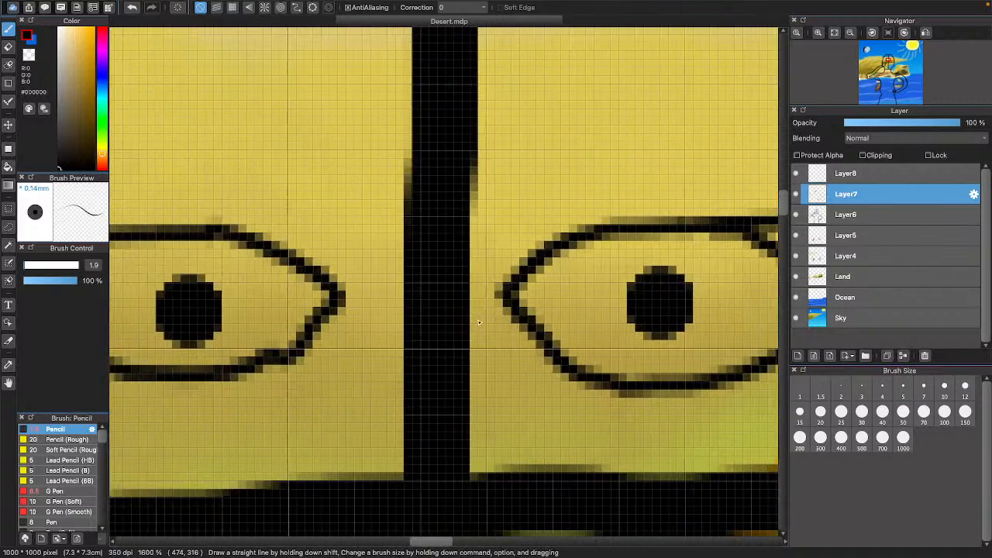
{"action": "scroll", "coordinate": [478, 322], "scroll_direction": "left", "scroll_amount": 4}
{"action": "scroll", "coordinate": [480, 325], "scroll_direction": "right", "scroll_amount": 4}
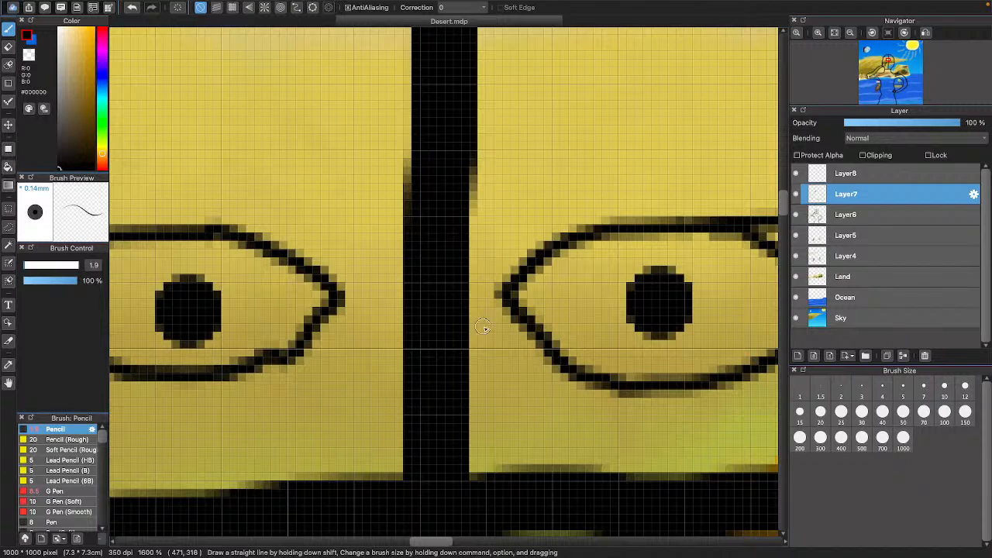
{"action": "scroll", "coordinate": [483, 328], "scroll_direction": "down", "scroll_amount": 5}
{"action": "scroll", "coordinate": [484, 329], "scroll_direction": "left", "scroll_amount": 3}
{"action": "scroll", "coordinate": [486, 330], "scroll_direction": "left", "scroll_amount": 5}
{"action": "scroll", "coordinate": [487, 330], "scroll_direction": "up", "scroll_amount": 3}
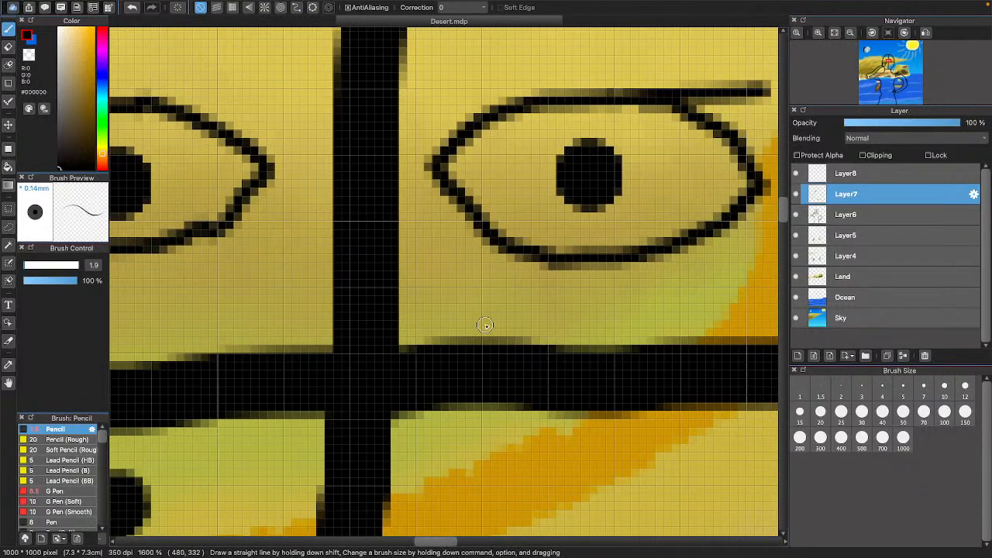
{"action": "scroll", "coordinate": [476, 312], "scroll_direction": "right", "scroll_amount": 5}
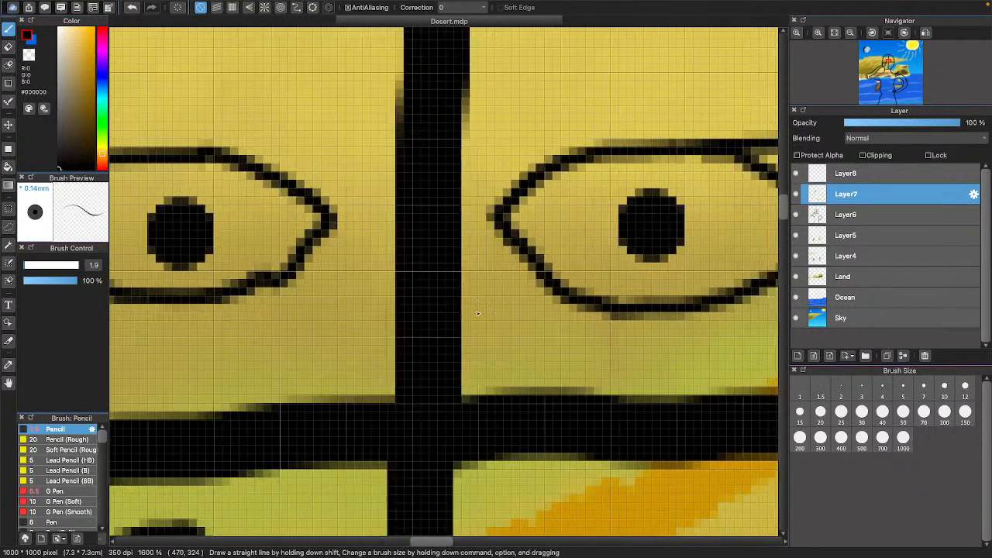
{"action": "scroll", "coordinate": [496, 317], "scroll_direction": "left", "scroll_amount": 4}
{"action": "scroll", "coordinate": [518, 326], "scroll_direction": "up", "scroll_amount": 2}
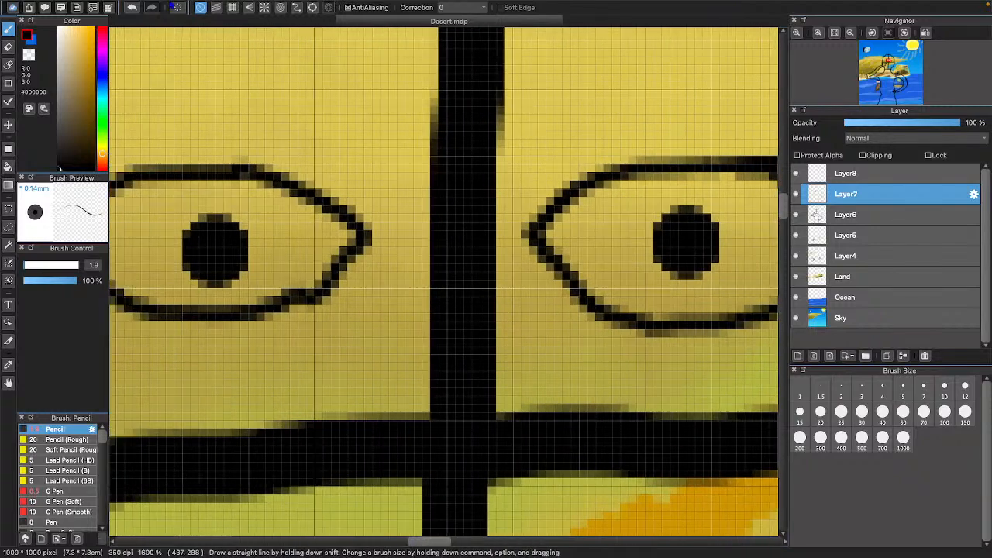
{"action": "left_click", "coordinate": [132, 8]}
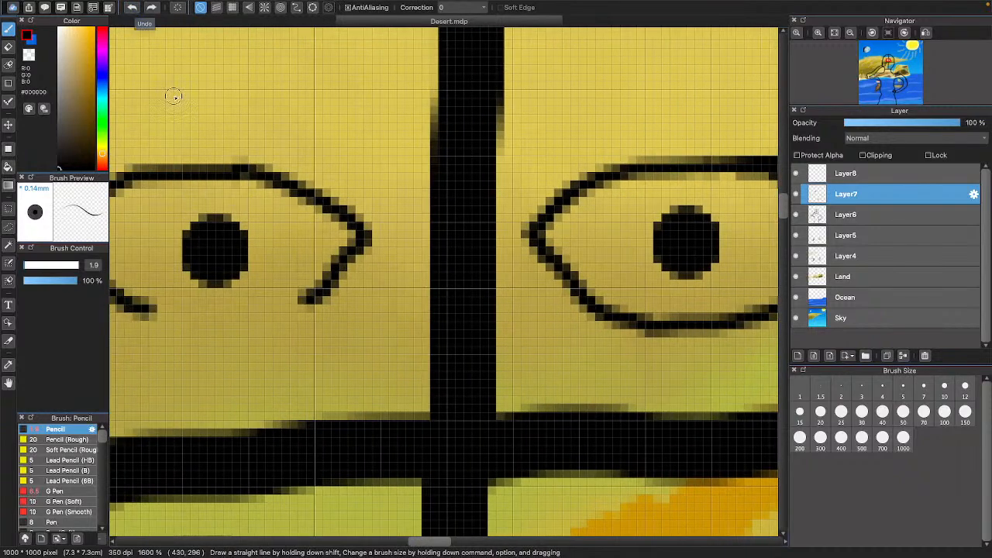
{"action": "scroll", "coordinate": [178, 100], "scroll_direction": "left", "scroll_amount": 5}
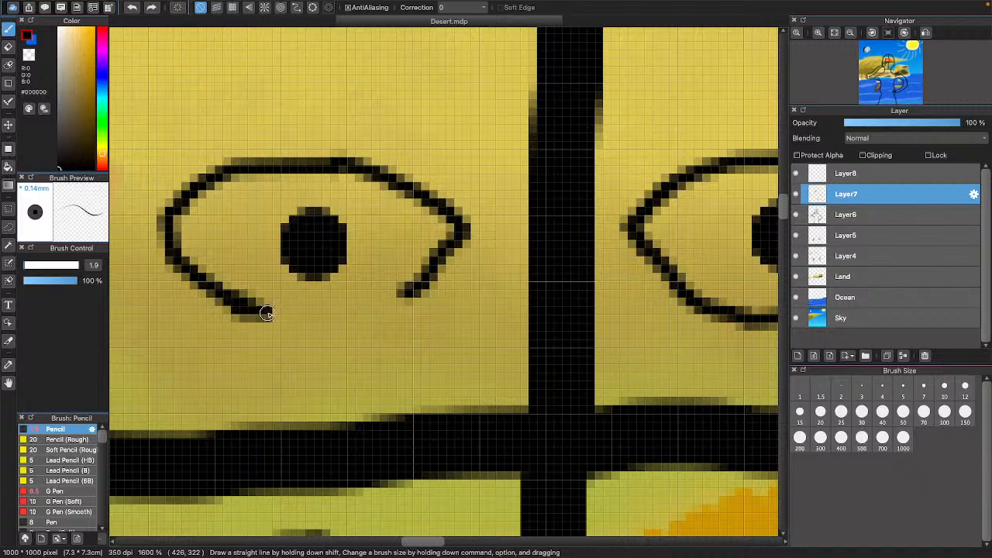
{"action": "mouse_move", "coordinate": [265, 312]}
{"action": "left_mouse_down"}
{"action": "mouse_move", "coordinate": [325, 319]}
{"action": "mouse_move", "coordinate": [412, 287]}
{"action": "left_mouse_up"}
- Examine the shape and spacing of both eyes up close and in the context of the whole head
{"action": "scroll", "coordinate": [410, 283], "scroll_direction": "right", "scroll_amount": 6}
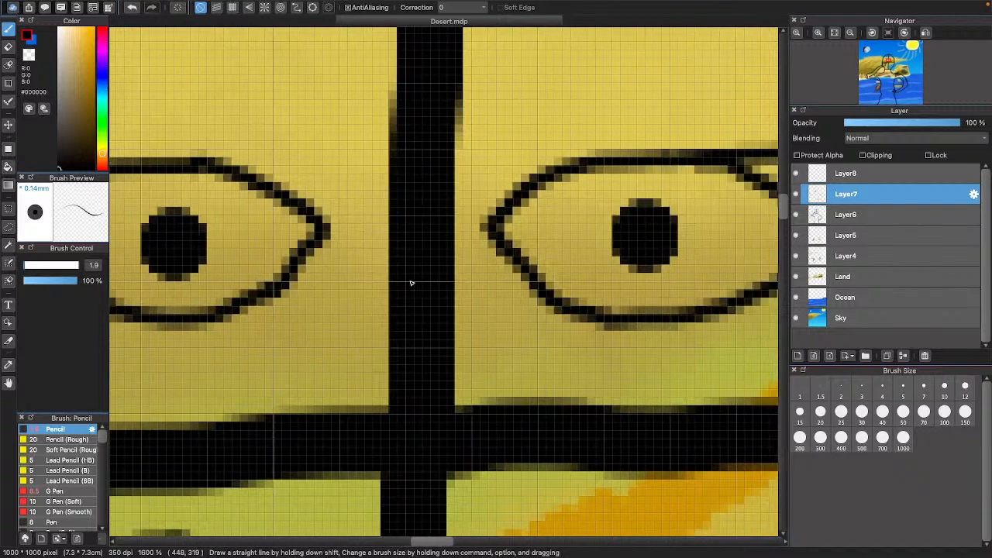
{"action": "scroll", "coordinate": [412, 283], "scroll_direction": "right", "scroll_amount": 7}
{"action": "scroll", "coordinate": [412, 283], "scroll_direction": "up", "scroll_amount": 2}
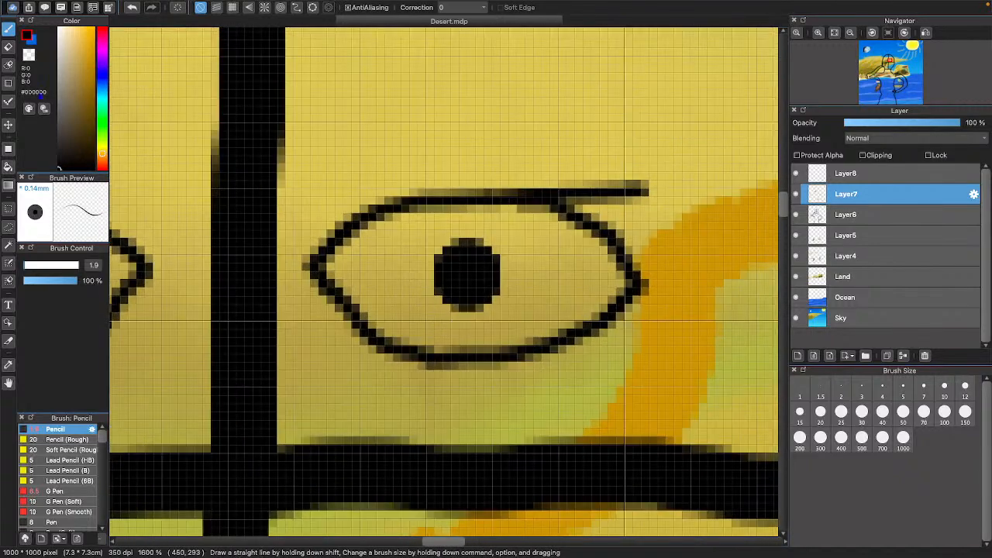
{"action": "scroll", "coordinate": [375, 206], "scroll_direction": "left", "scroll_amount": 4}
{"action": "scroll", "coordinate": [375, 206], "scroll_direction": "right", "scroll_amount": 3}
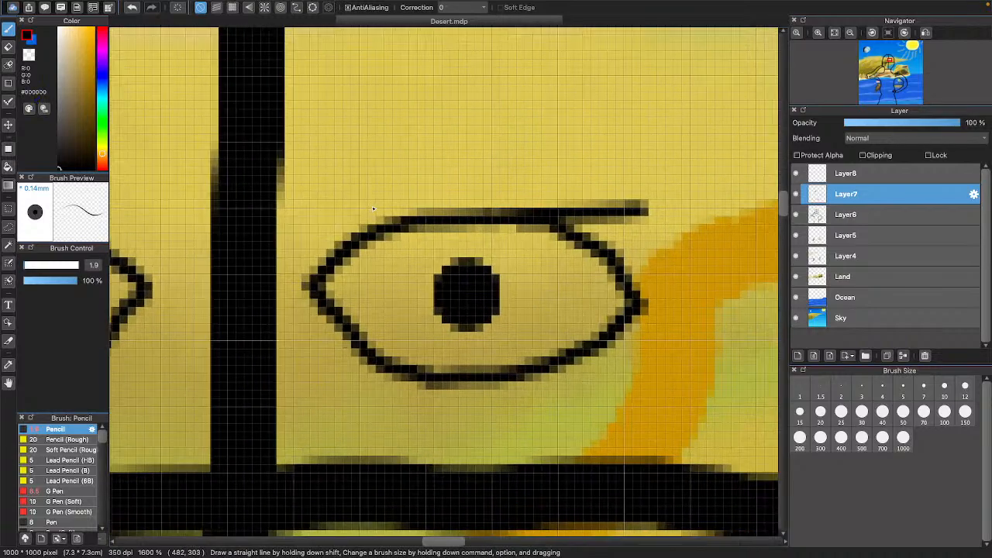
{"action": "scroll", "coordinate": [375, 206], "scroll_direction": "left", "scroll_amount": 4}
{"action": "scroll", "coordinate": [375, 206], "scroll_direction": "up", "scroll_amount": 1}
{"action": "scroll", "coordinate": [375, 206], "scroll_direction": "left", "scroll_amount": 4}
{"action": "scroll", "coordinate": [383, 221], "scroll_direction": "down", "scroll_amount": 4}
{"action": "scroll", "coordinate": [400, 241], "scroll_direction": "down", "scroll_amount": 1}
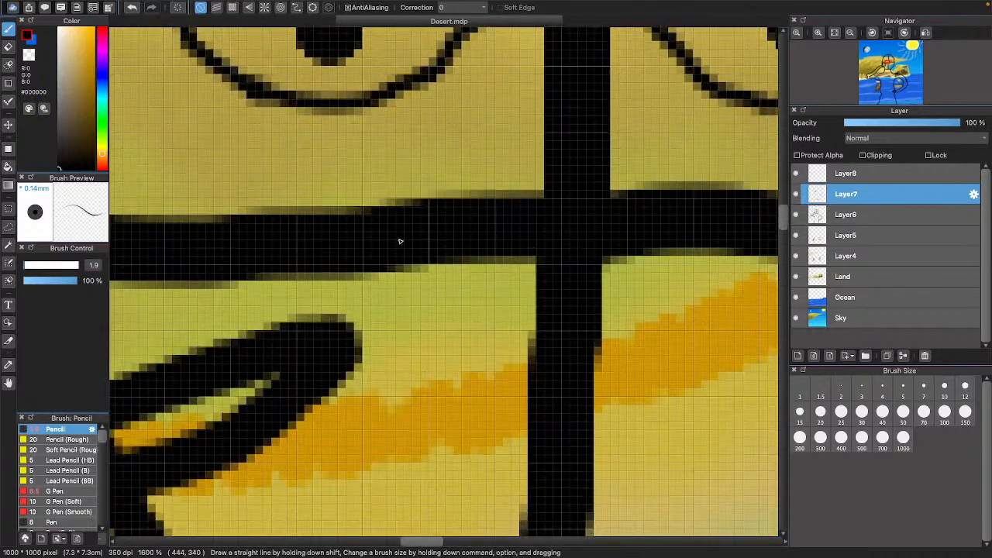
{"action": "scroll", "coordinate": [240, 82], "scroll_direction": "up", "scroll_amount": 3}
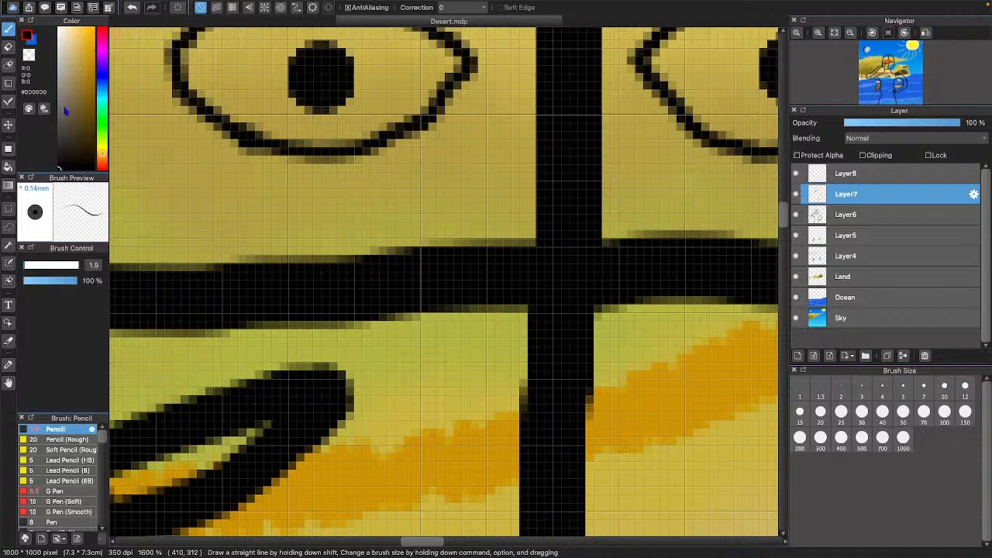
{"action": "left_click", "coordinate": [888, 32]}
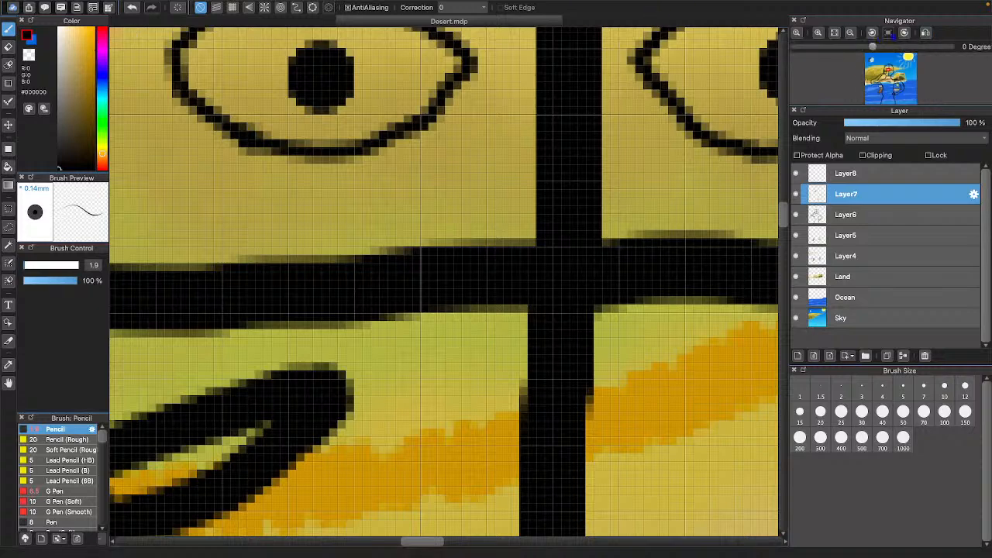
{"action": "left_click", "coordinate": [850, 33]}
{"action": "left_click", "coordinate": [850, 33]}
{"action": "left_click", "coordinate": [850, 33]}
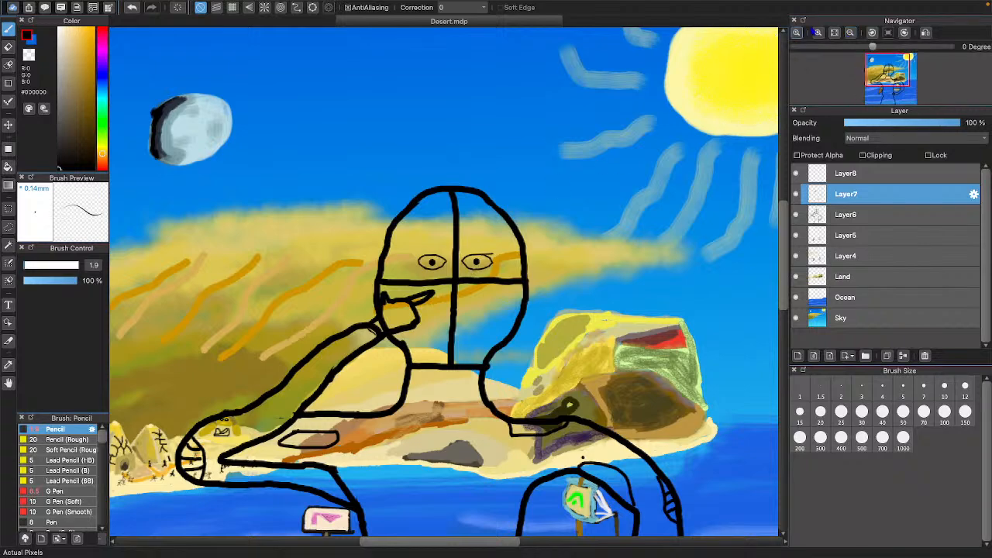
- Erase the outer end of the right-hand eye and redraw it with a pointed corner meeting the upper lid
{"action": "left_click", "coordinate": [818, 33]}
{"action": "left_click", "coordinate": [818, 33]}
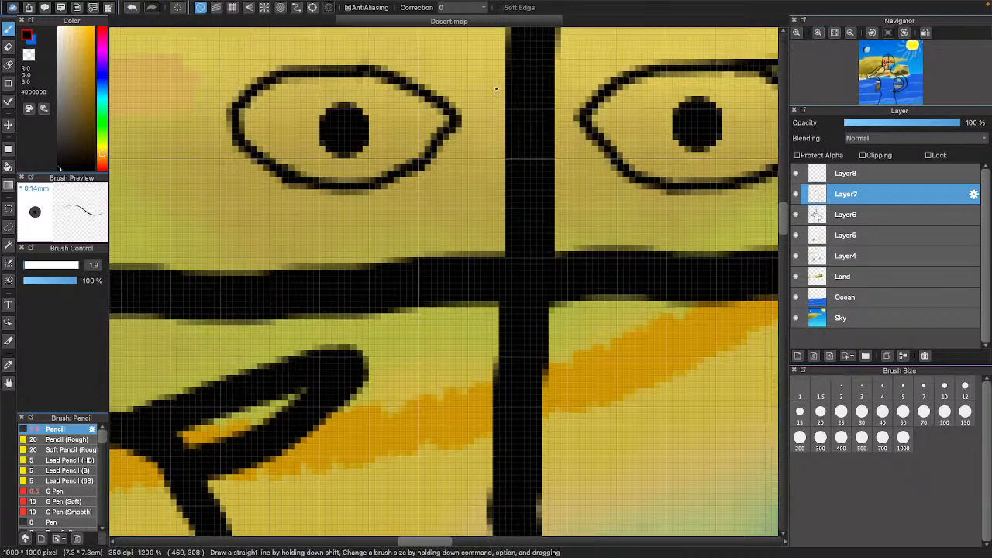
{"action": "scroll", "coordinate": [496, 89], "scroll_direction": "right", "scroll_amount": 5}
{"action": "scroll", "coordinate": [494, 85], "scroll_direction": "up", "scroll_amount": 2}
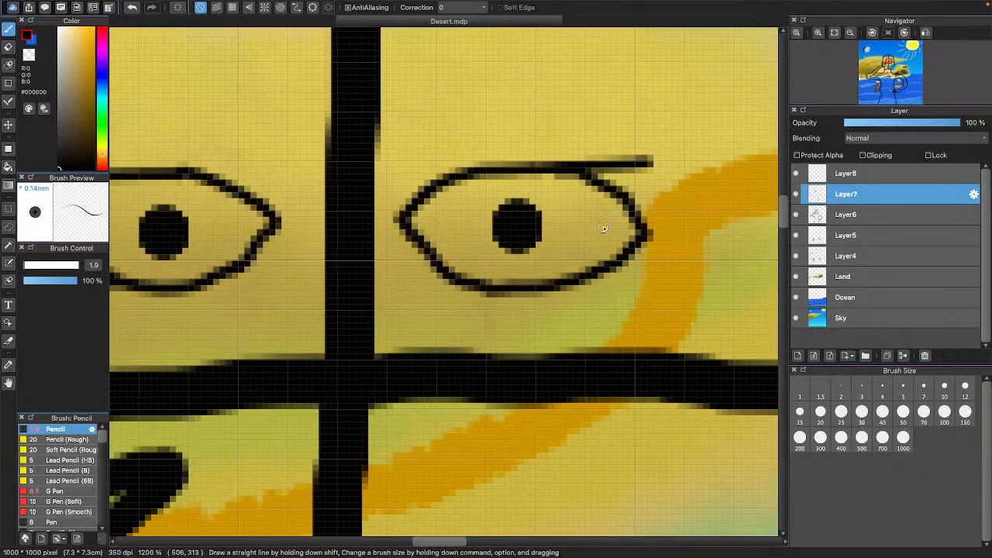
{"action": "scroll", "coordinate": [451, 179], "scroll_direction": "left", "scroll_amount": 1}
{"action": "key", "text": "e"}
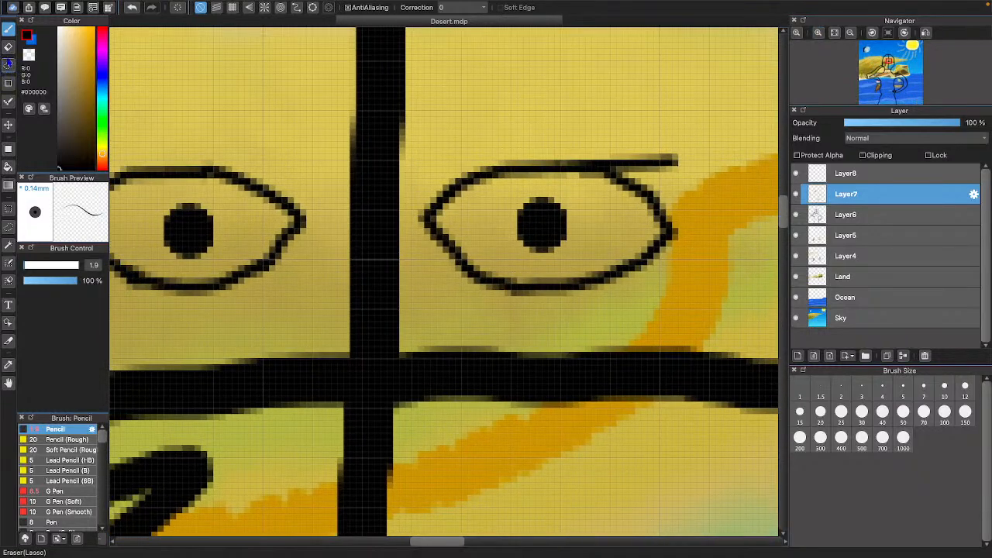
{"action": "mouse_move", "coordinate": [611, 236]}
{"action": "left_mouse_down"}
{"action": "mouse_move", "coordinate": [675, 237]}
{"action": "mouse_move", "coordinate": [649, 204]}
{"action": "mouse_move", "coordinate": [655, 180]}
{"action": "left_mouse_up"}
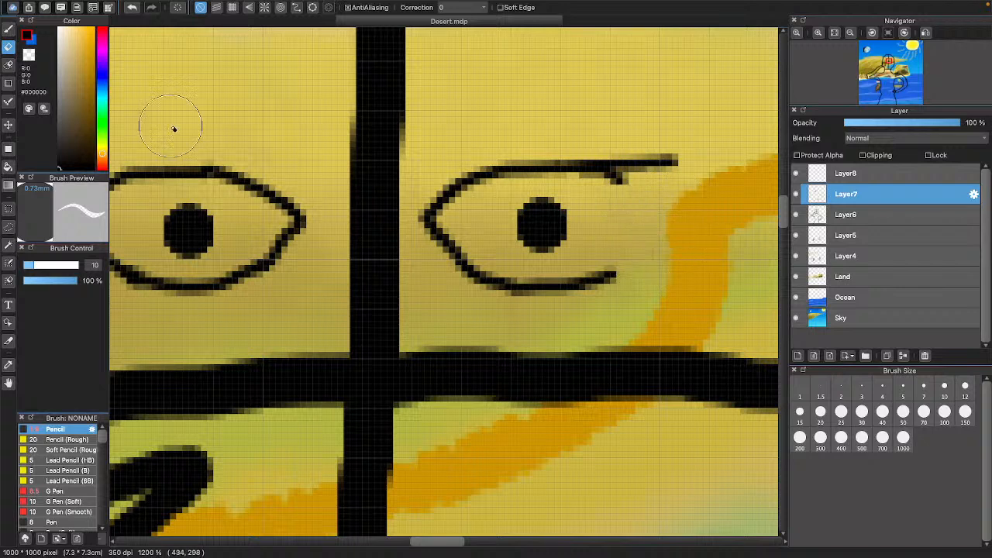
{"action": "left_click", "coordinate": [8, 28]}
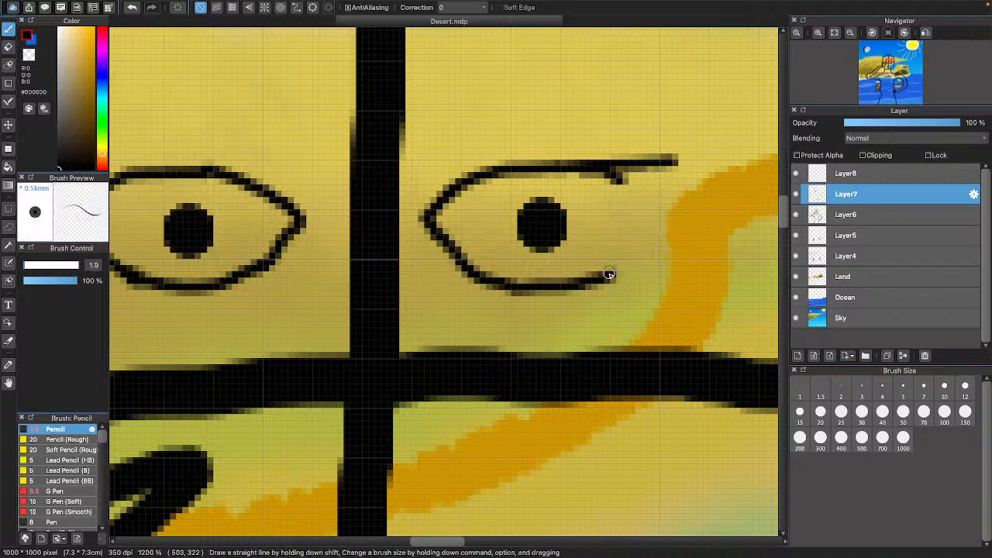
{"action": "mouse_move", "coordinate": [609, 276]}
{"action": "left_mouse_down"}
{"action": "mouse_move", "coordinate": [649, 230]}
{"action": "mouse_move", "coordinate": [612, 172]}
{"action": "left_mouse_up"}
{"action": "scroll", "coordinate": [464, 298], "scroll_direction": "up", "scroll_amount": 3}
{"action": "scroll", "coordinate": [465, 298], "scroll_direction": "left", "scroll_amount": 3}
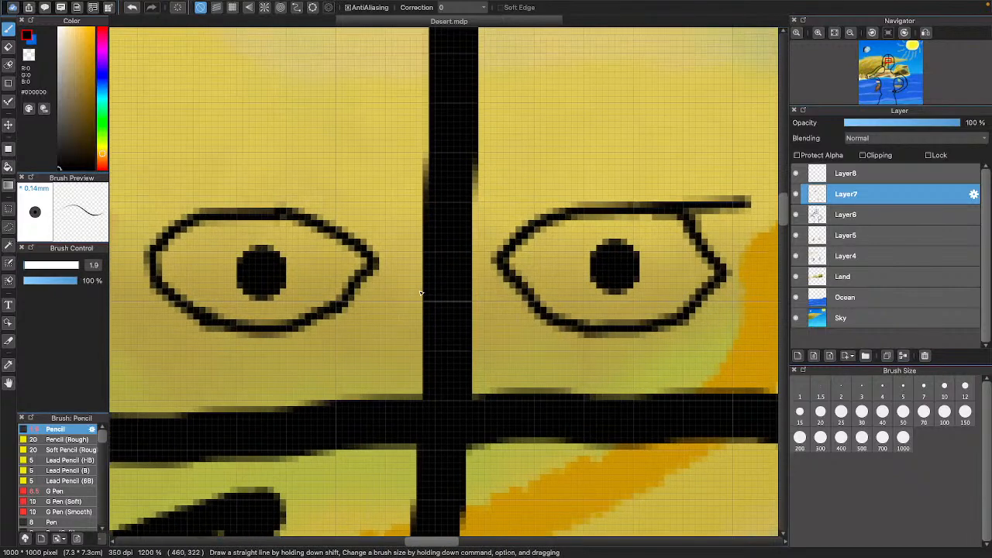
{"action": "scroll", "coordinate": [419, 302], "scroll_direction": "down", "scroll_amount": 6}
{"action": "scroll", "coordinate": [419, 302], "scroll_direction": "left", "scroll_amount": 2}
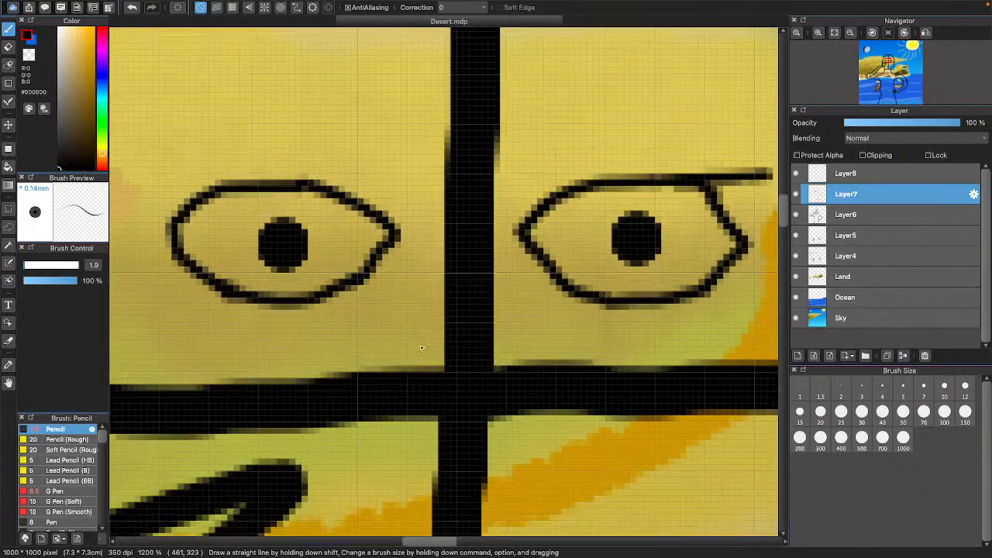
{"action": "scroll", "coordinate": [422, 347], "scroll_direction": "right", "scroll_amount": 2}
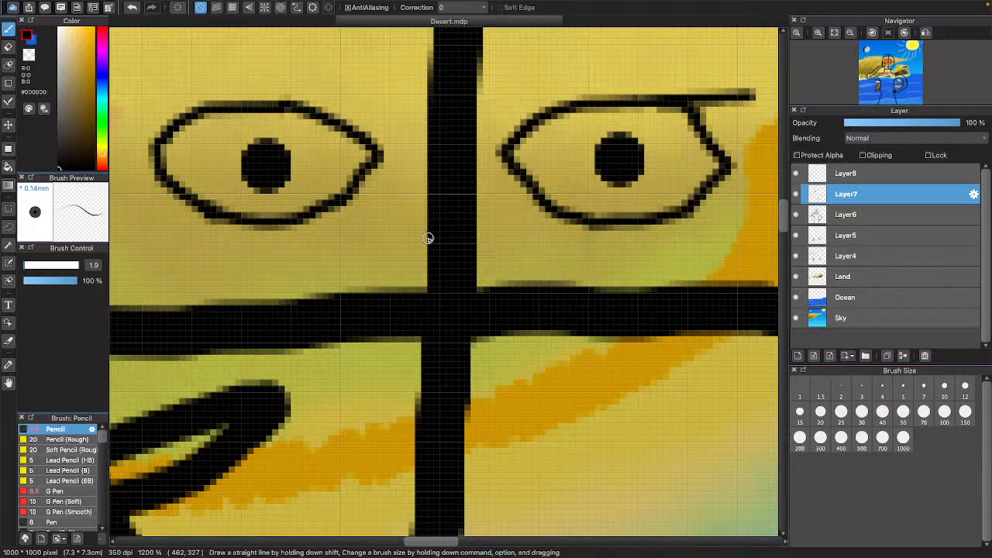
- Draw the nose as two thin lines flaring outward from the vertical guide to the horizontal guide between the eyes
{"action": "scroll", "coordinate": [430, 256], "scroll_direction": "up", "scroll_amount": 4}
{"action": "scroll", "coordinate": [436, 335], "scroll_direction": "down", "scroll_amount": 3}
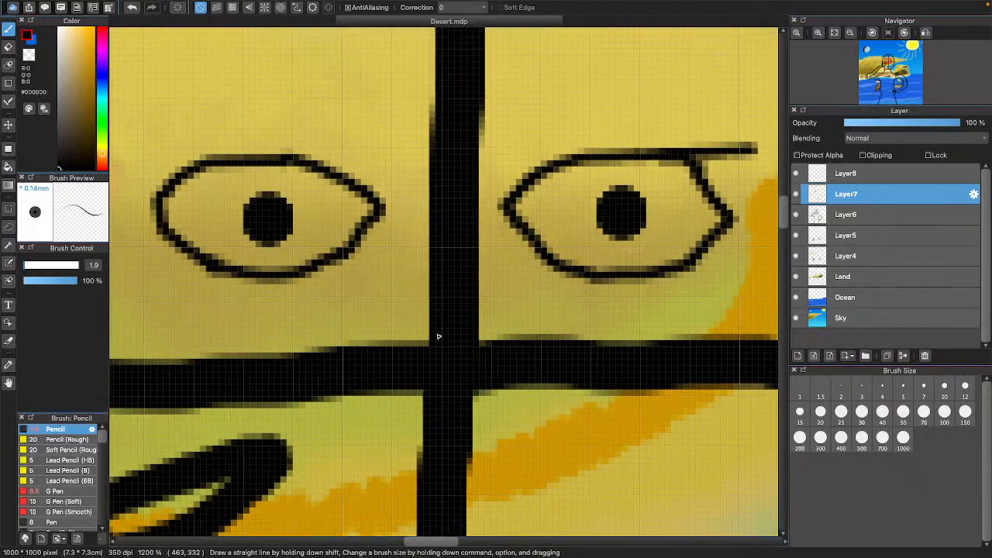
{"action": "scroll", "coordinate": [436, 341], "scroll_direction": "left", "scroll_amount": 2}
{"action": "scroll", "coordinate": [439, 352], "scroll_direction": "down", "scroll_amount": 3}
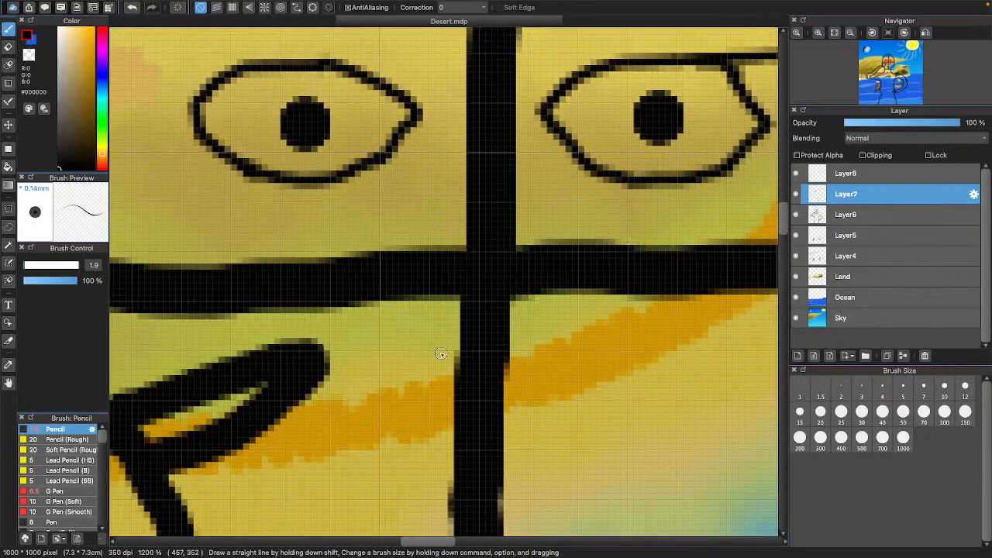
{"action": "scroll", "coordinate": [440, 353], "scroll_direction": "up", "scroll_amount": 2}
{"action": "scroll", "coordinate": [434, 325], "scroll_direction": "right", "scroll_amount": 2}
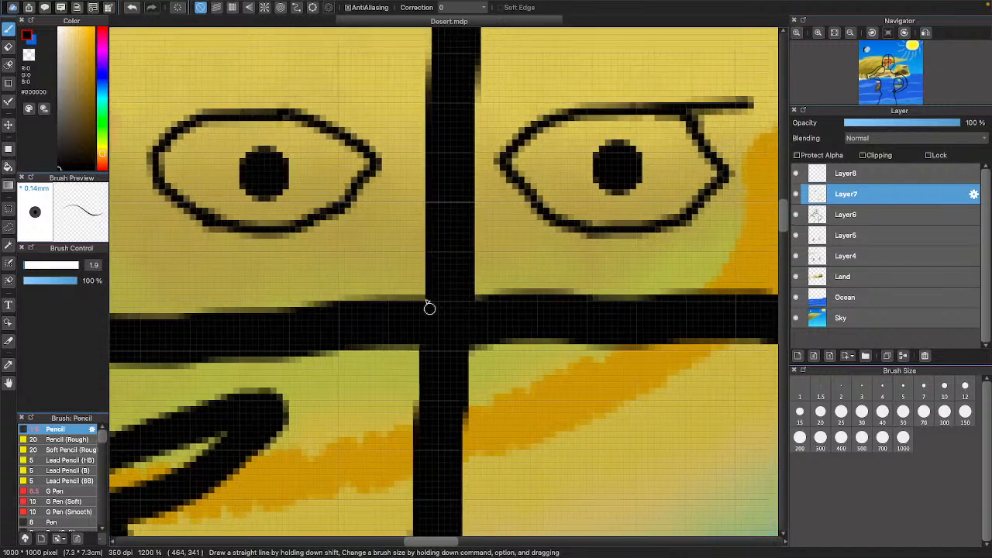
{"action": "left_click_drag", "start_coordinate": [423, 216], "coordinate": [375, 303]}
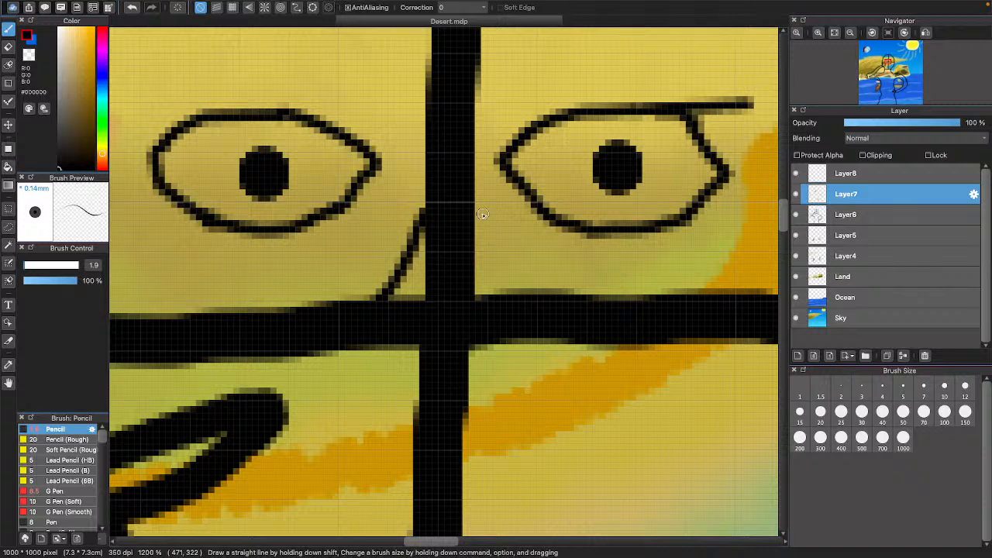
{"action": "left_click_drag", "start_coordinate": [475, 210], "coordinate": [509, 289]}
{"action": "scroll", "coordinate": [450, 167], "scroll_direction": "up", "scroll_amount": 2}
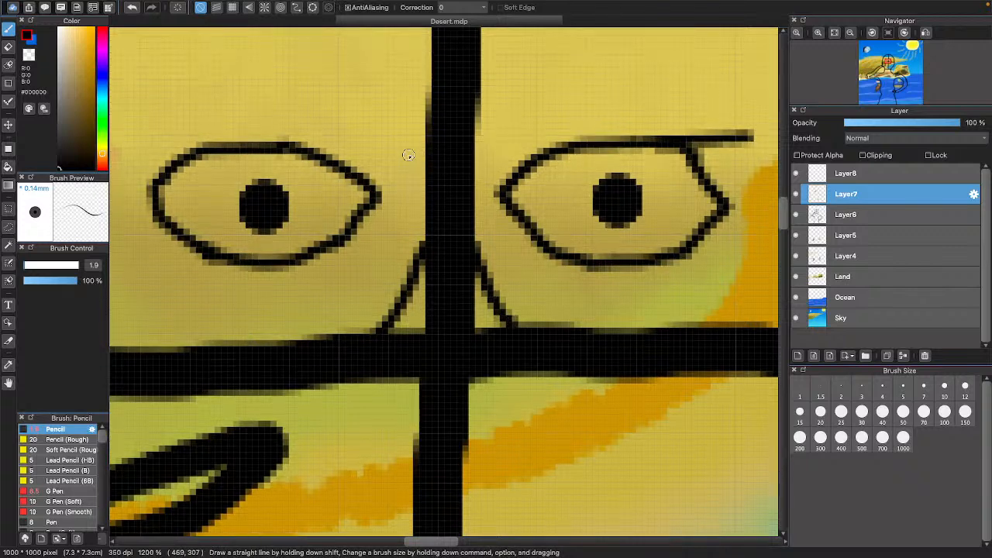
- Undo a short trial stroke below the horizontal guide and extend the left-hand nose line's upper end to the vertical guide
{"action": "scroll", "coordinate": [409, 155], "scroll_direction": "up", "scroll_amount": 2}
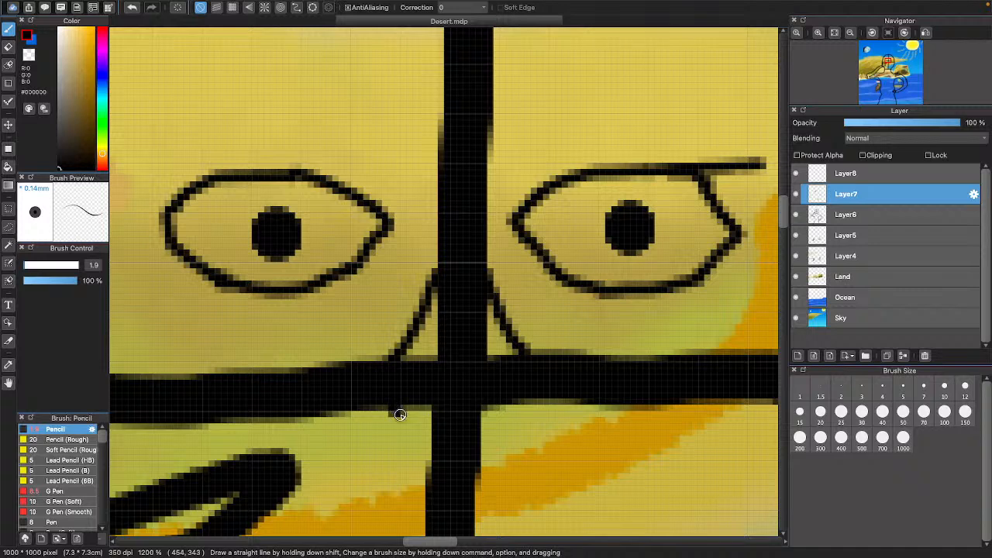
{"action": "left_click_drag", "start_coordinate": [400, 415], "coordinate": [423, 419]}
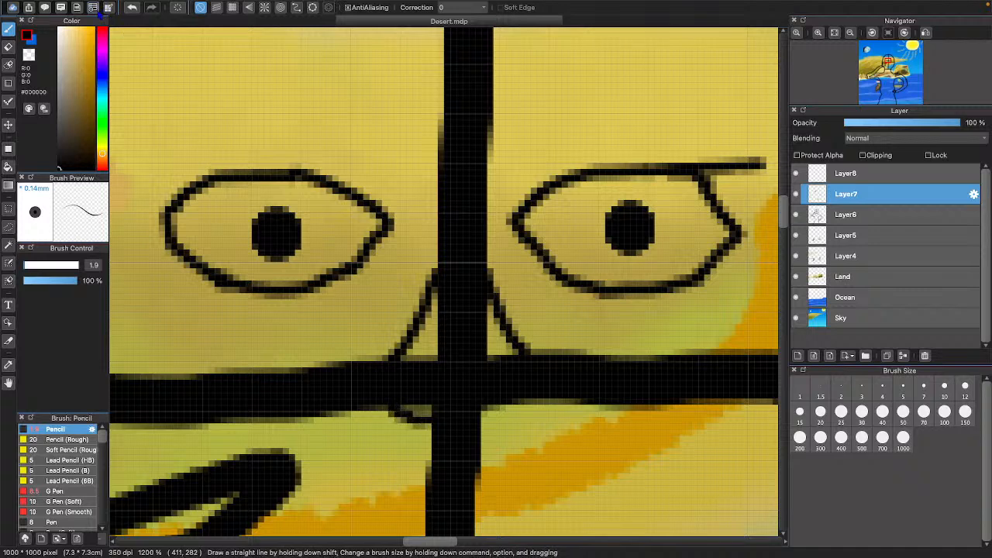
{"action": "left_click", "coordinate": [130, 8]}
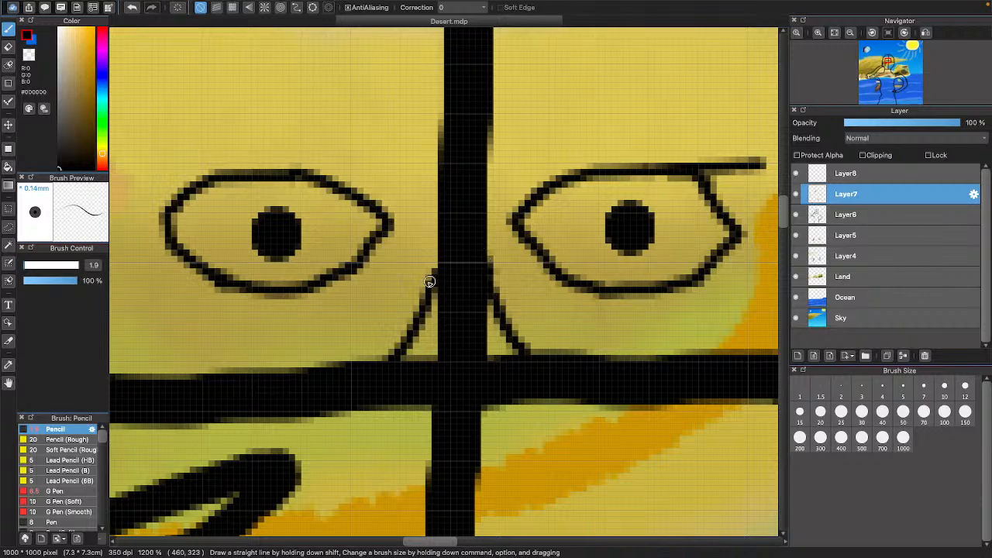
{"action": "left_click_drag", "start_coordinate": [429, 279], "coordinate": [444, 246]}
- Outline the right-hand half of the lips below the horizontal guide, with a peaked upper lip and a curved lower lip
{"action": "scroll", "coordinate": [462, 228], "scroll_direction": "up", "scroll_amount": 5}
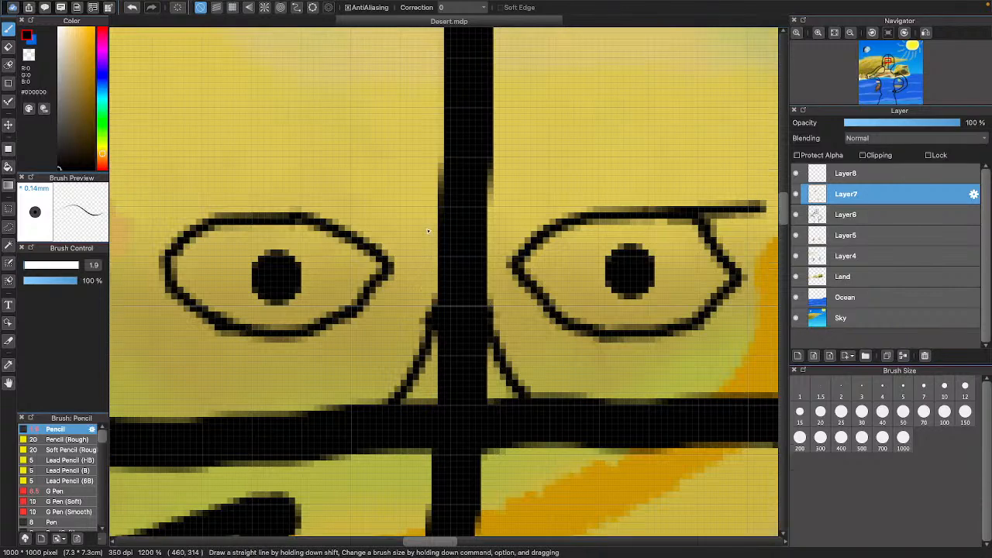
{"action": "scroll", "coordinate": [428, 265], "scroll_direction": "up", "scroll_amount": 4}
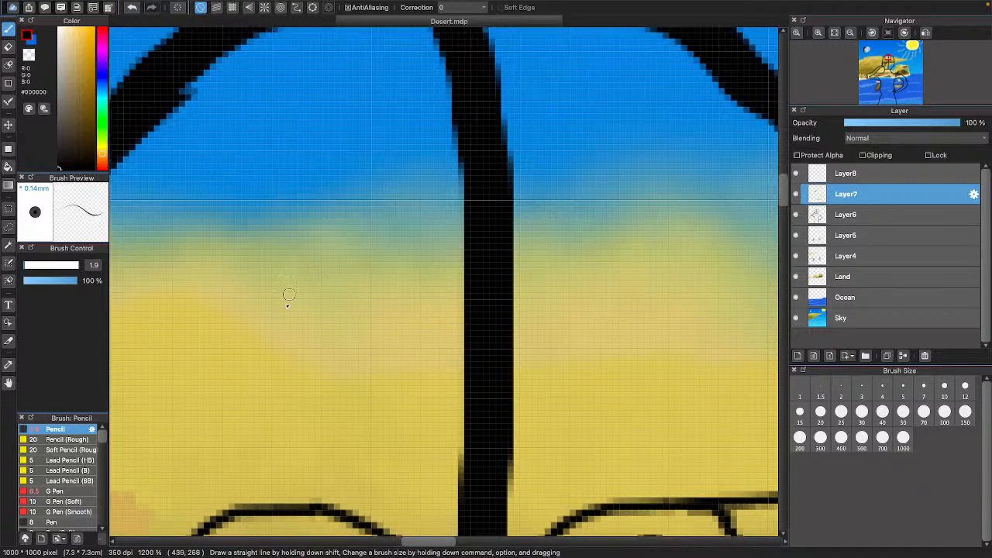
{"action": "scroll", "coordinate": [287, 290], "scroll_direction": "down", "scroll_amount": 8}
{"action": "scroll", "coordinate": [662, 314], "scroll_direction": "down", "scroll_amount": 4}
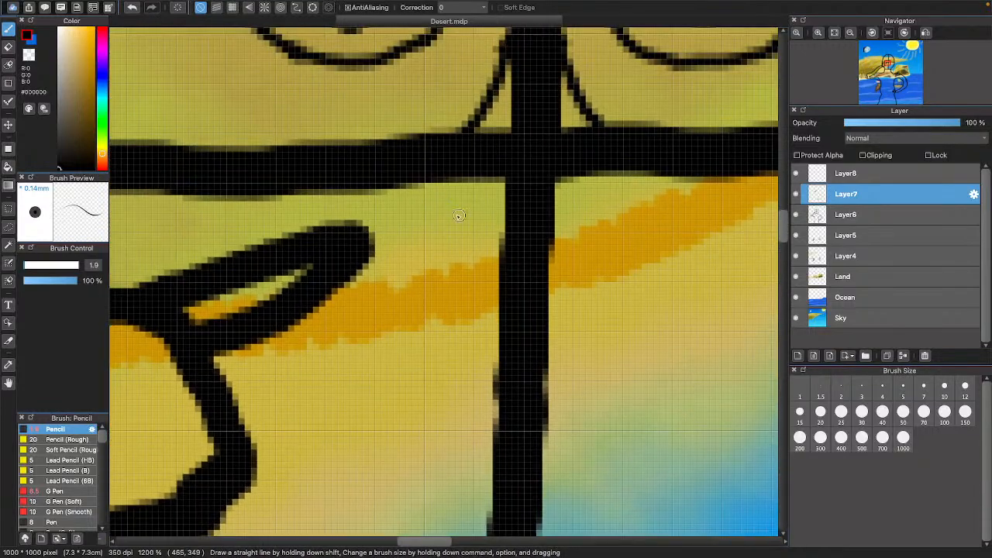
{"action": "scroll", "coordinate": [459, 216], "scroll_direction": "right", "scroll_amount": 2}
{"action": "scroll", "coordinate": [457, 216], "scroll_direction": "up", "scroll_amount": 2}
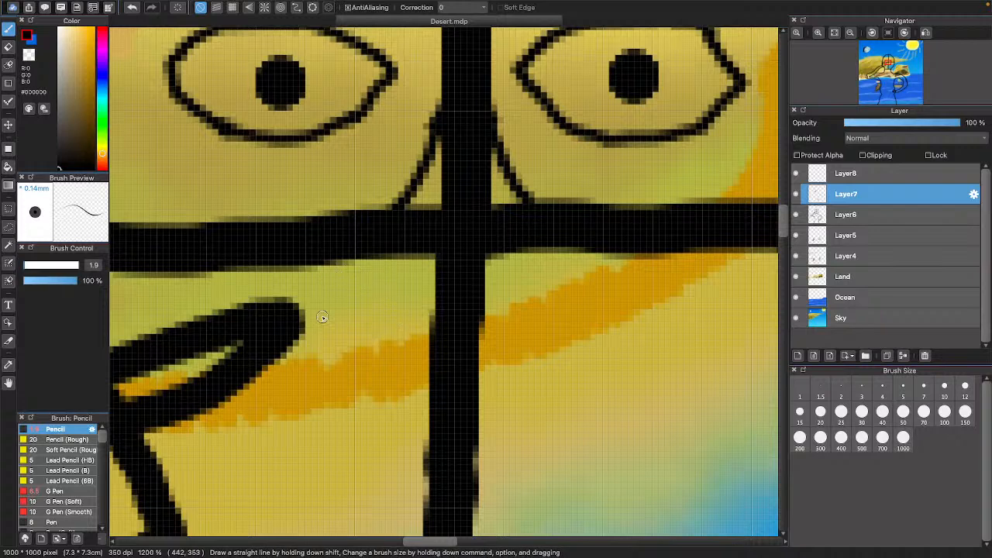
{"action": "scroll", "coordinate": [336, 291], "scroll_direction": "up", "scroll_amount": 2}
{"action": "scroll", "coordinate": [335, 291], "scroll_direction": "down", "scroll_amount": 2}
{"action": "scroll", "coordinate": [335, 292], "scroll_direction": "left", "scroll_amount": 2}
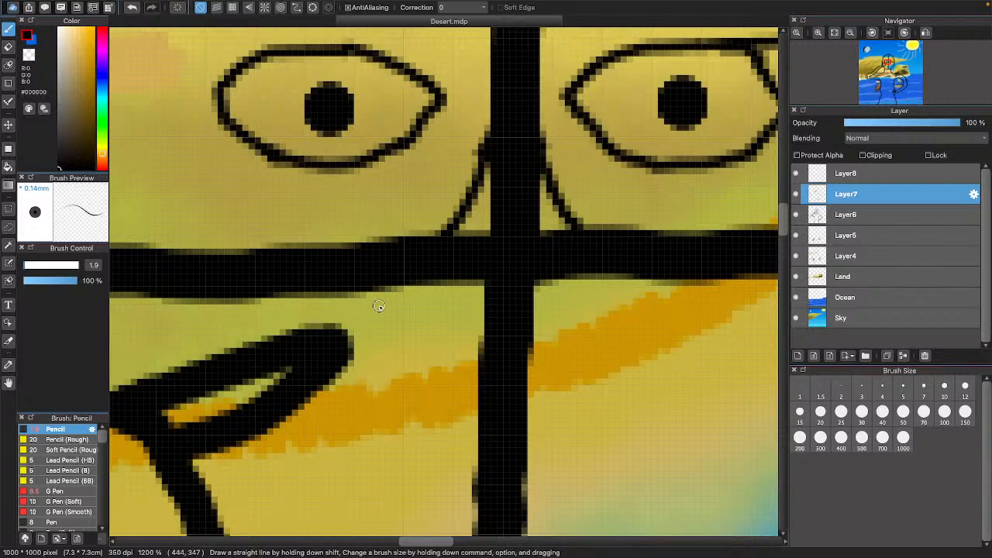
{"action": "scroll", "coordinate": [348, 310], "scroll_direction": "right", "scroll_amount": 5}
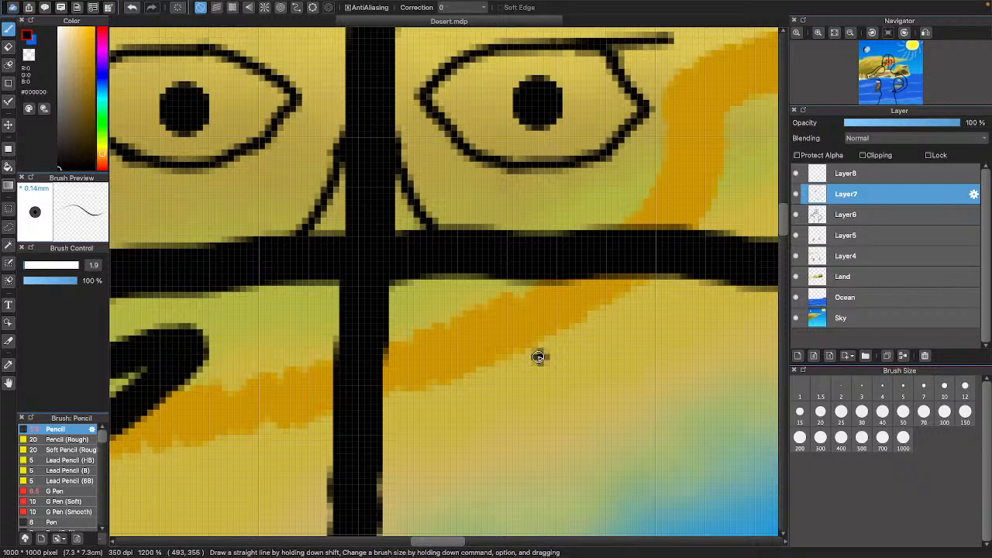
{"action": "left_click_drag", "start_coordinate": [506, 341], "coordinate": [391, 320]}
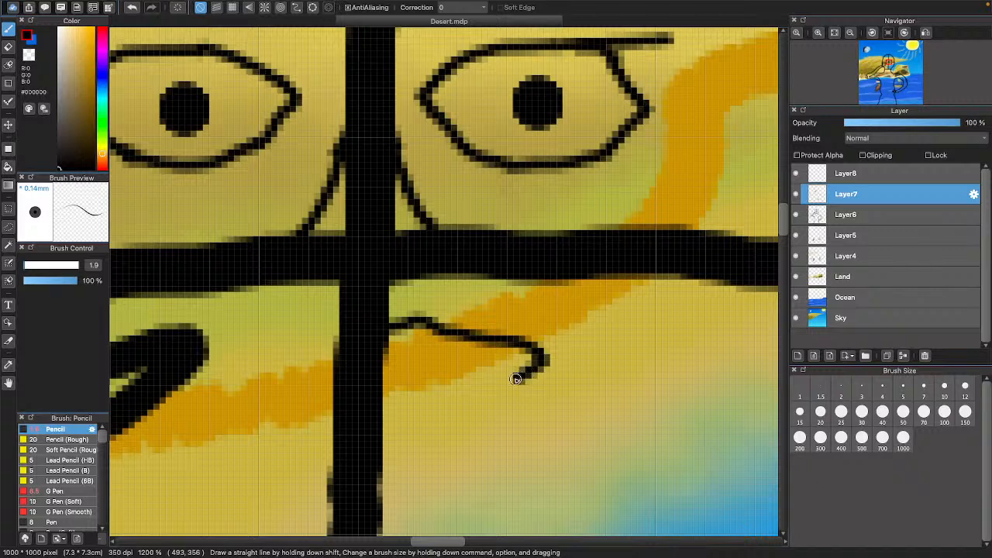
{"action": "left_click_drag", "start_coordinate": [515, 379], "coordinate": [388, 406]}
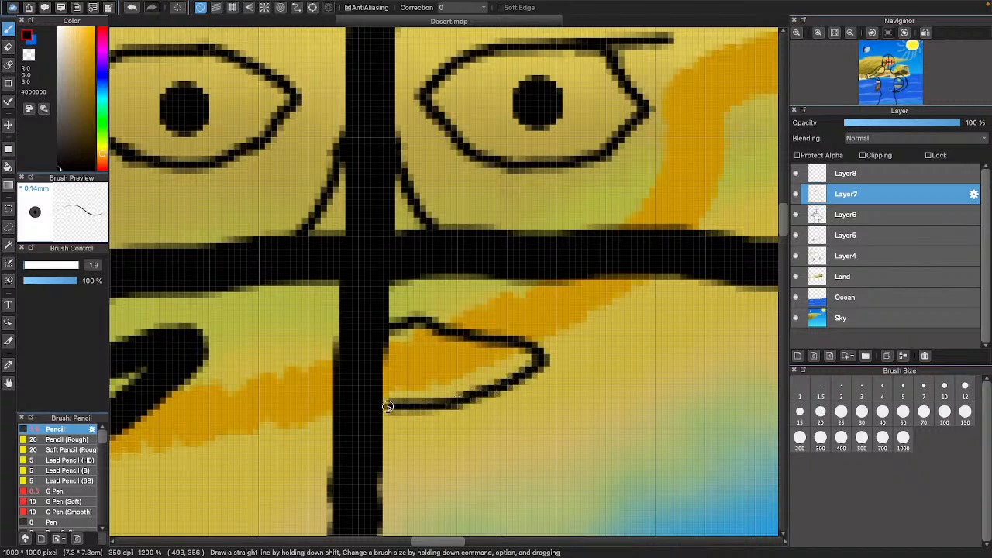
- Outline the left-hand half of the lips from the vertical guide toward the raised hand's fingertip, closing it in a corner
{"action": "scroll", "coordinate": [387, 406], "scroll_direction": "left", "scroll_amount": 6}
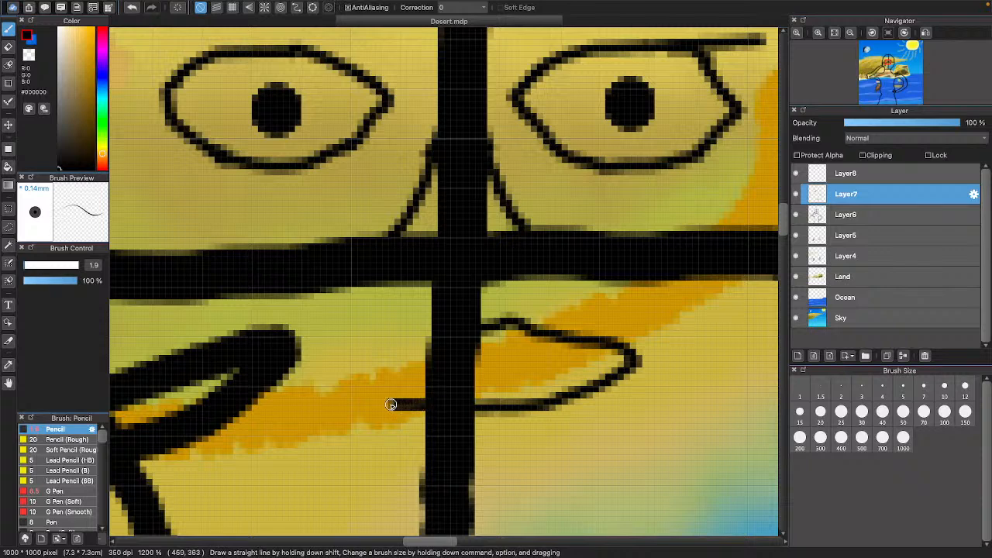
{"action": "left_click_drag", "start_coordinate": [390, 404], "coordinate": [347, 402]}
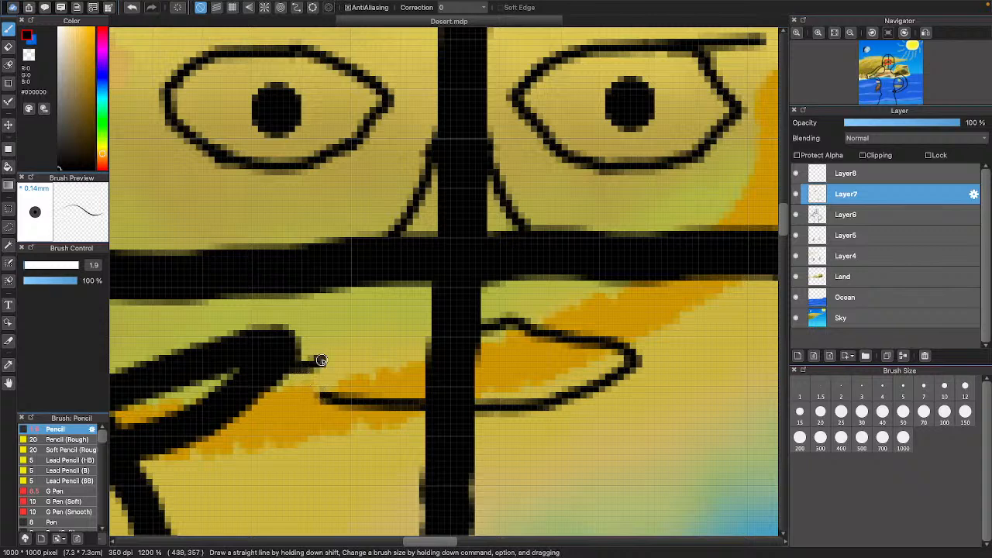
{"action": "mouse_move", "coordinate": [322, 360]}
{"action": "left_mouse_down"}
{"action": "mouse_move", "coordinate": [396, 322]}
{"action": "mouse_move", "coordinate": [430, 335]}
{"action": "left_mouse_up"}
{"action": "left_click_drag", "start_coordinate": [320, 398], "coordinate": [297, 374]}
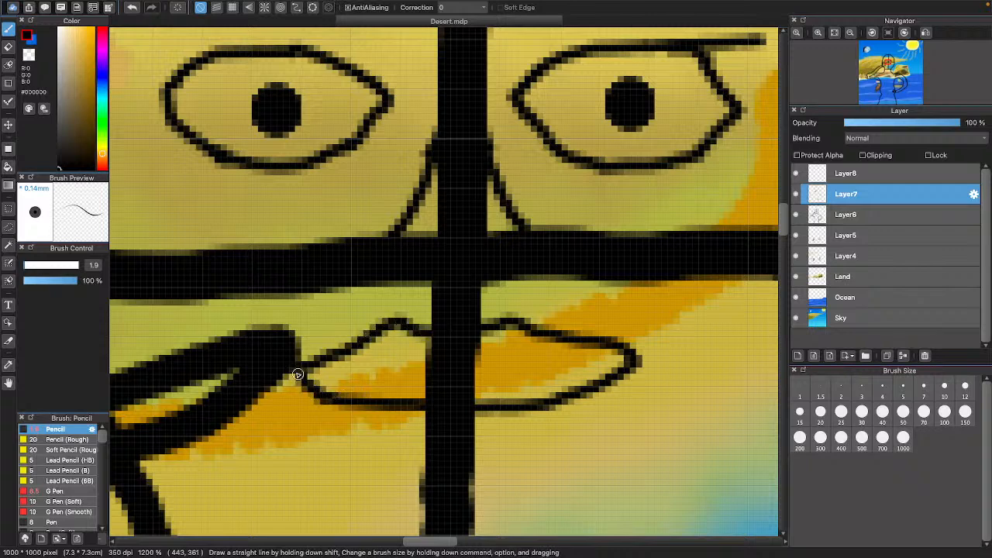
- Undo the left-hand upper lip and corner strokes and redraw them as fuller curves that run into the fingertip
{"action": "scroll", "coordinate": [527, 438], "scroll_direction": "up", "scroll_amount": 2}
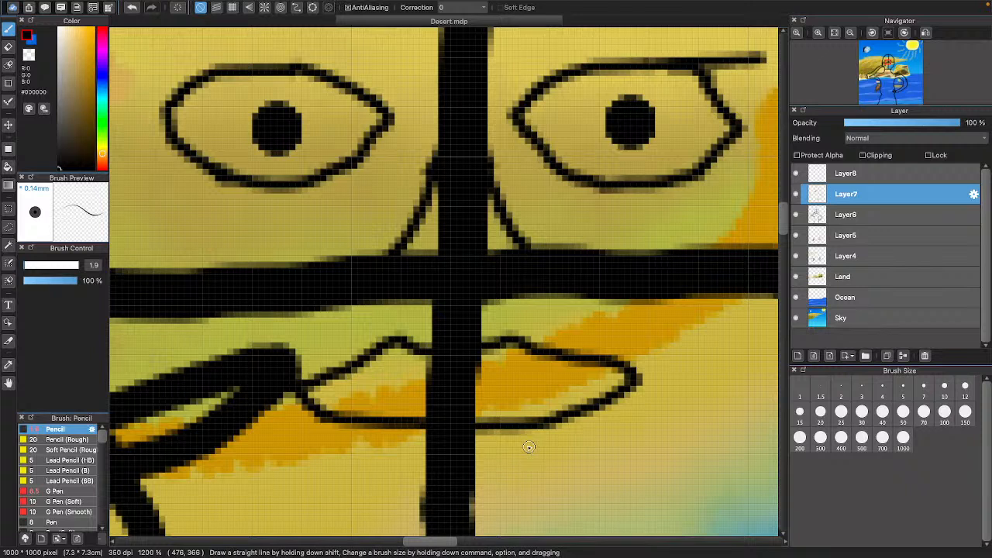
{"action": "left_click", "coordinate": [131, 8]}
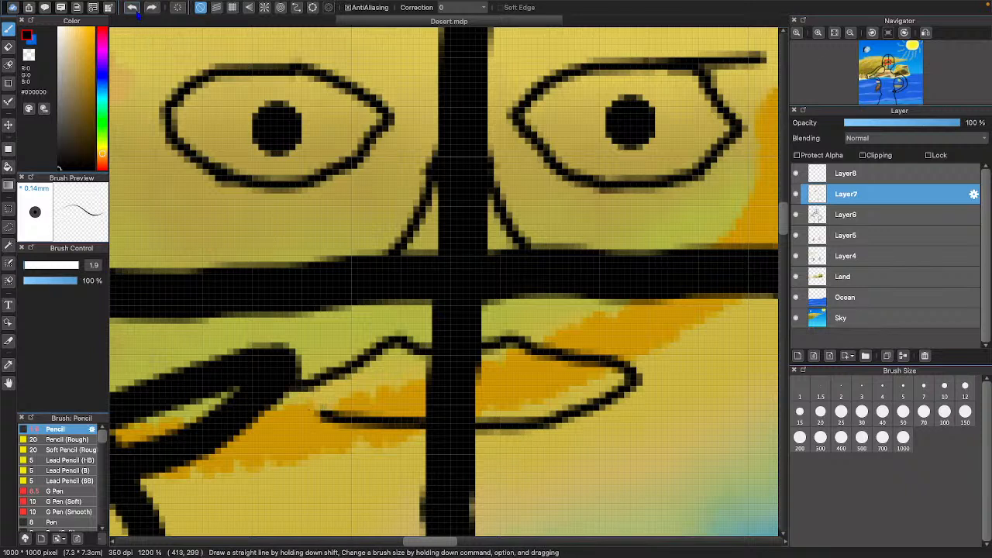
{"action": "left_click", "coordinate": [132, 8]}
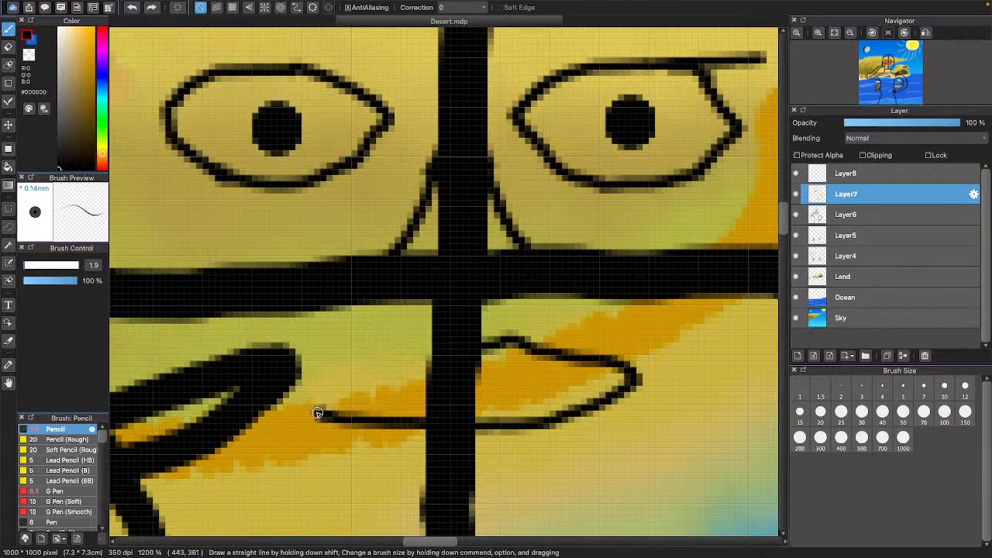
{"action": "left_click_drag", "start_coordinate": [318, 413], "coordinate": [278, 394]}
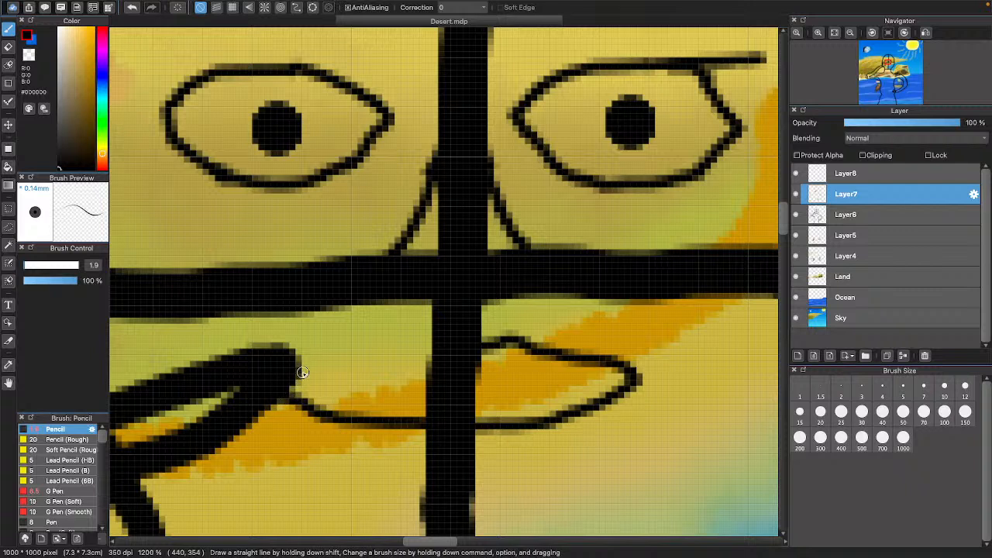
{"action": "mouse_move", "coordinate": [424, 350]}
{"action": "left_mouse_down"}
{"action": "mouse_move", "coordinate": [401, 339]}
{"action": "mouse_move", "coordinate": [296, 361]}
{"action": "left_mouse_up"}
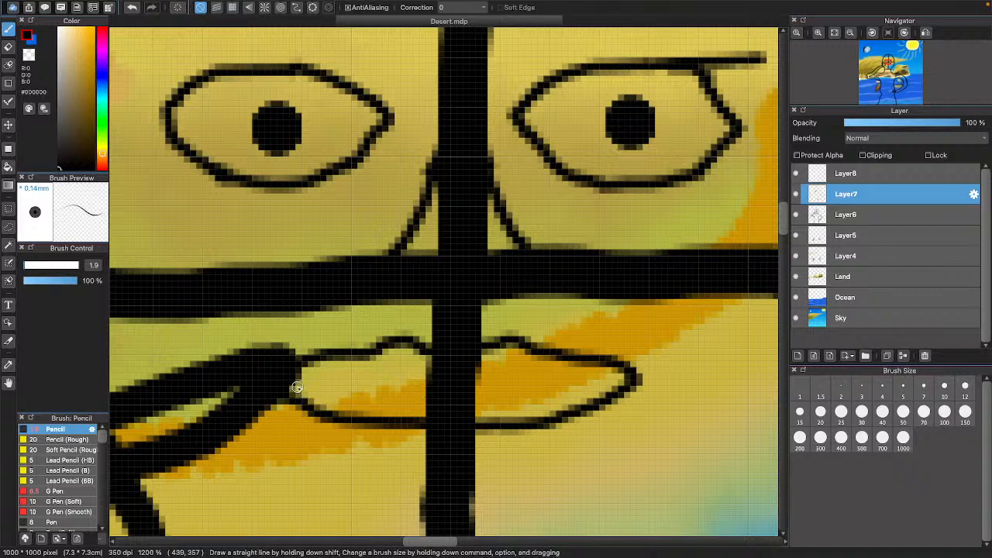
- Draw the parting line between the upper and lower lips on both sides of the vertical guide
{"action": "left_click_drag", "start_coordinate": [294, 381], "coordinate": [419, 385]}
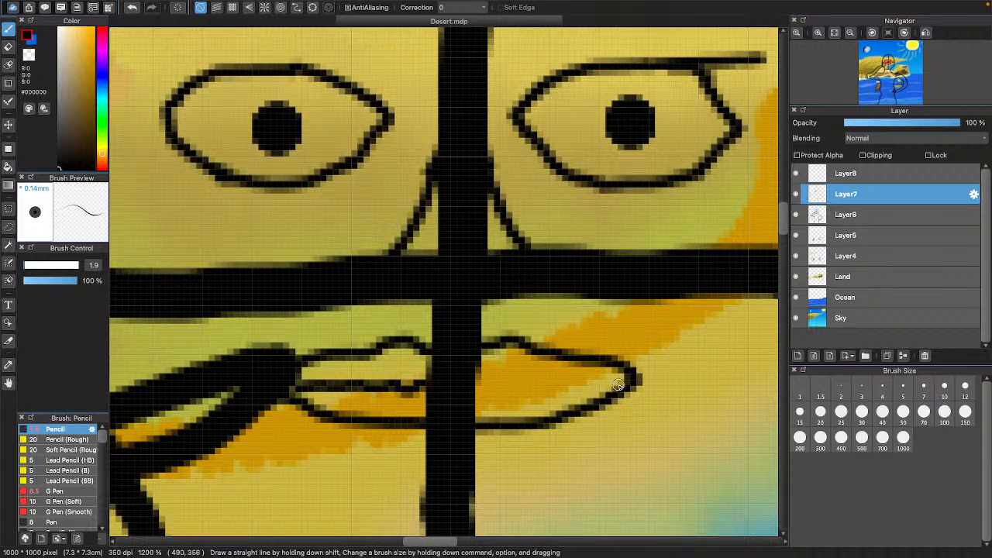
{"action": "left_click_drag", "start_coordinate": [603, 377], "coordinate": [475, 382]}
{"action": "scroll", "coordinate": [474, 354], "scroll_direction": "right", "scroll_amount": 10}
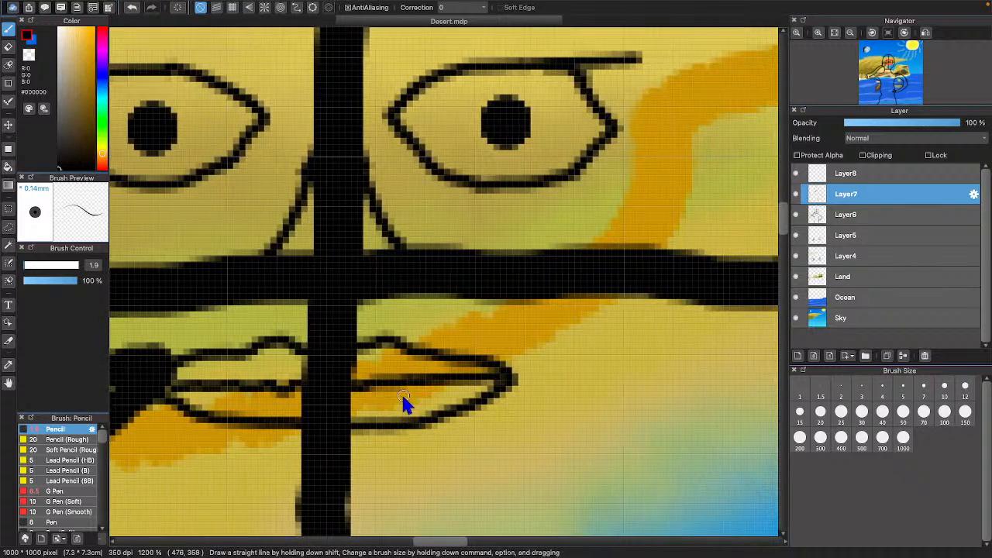
- Examine the chin and neck area up close and the new facial features in the context of the whole figure
{"action": "scroll", "coordinate": [419, 375], "scroll_direction": "down", "scroll_amount": 15}
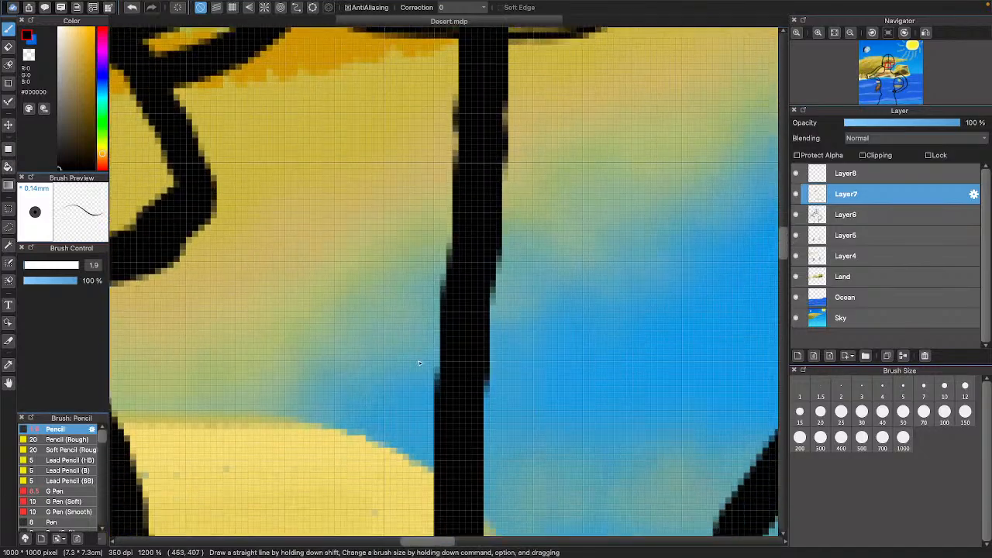
{"action": "scroll", "coordinate": [421, 362], "scroll_direction": "up", "scroll_amount": 10}
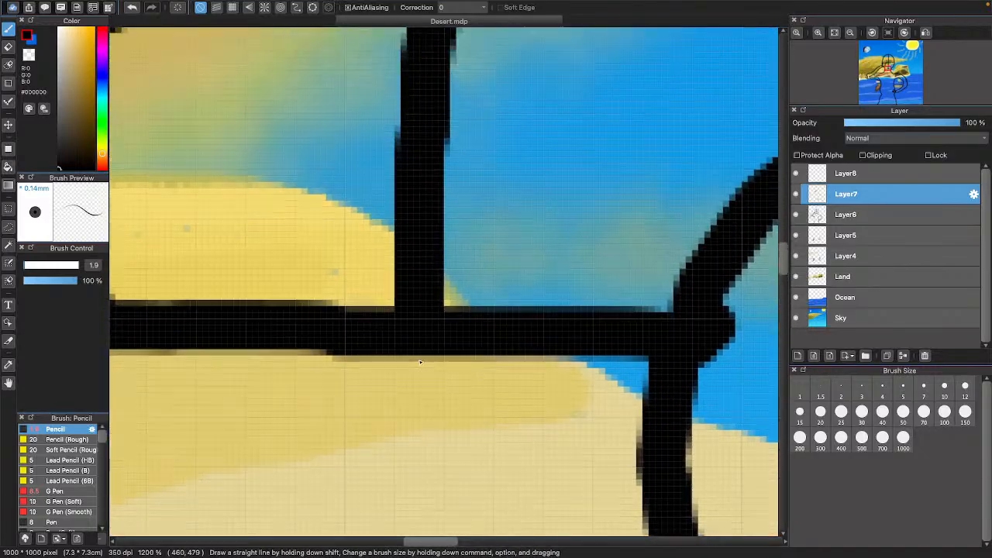
{"action": "scroll", "coordinate": [398, 341], "scroll_direction": "up", "scroll_amount": 4}
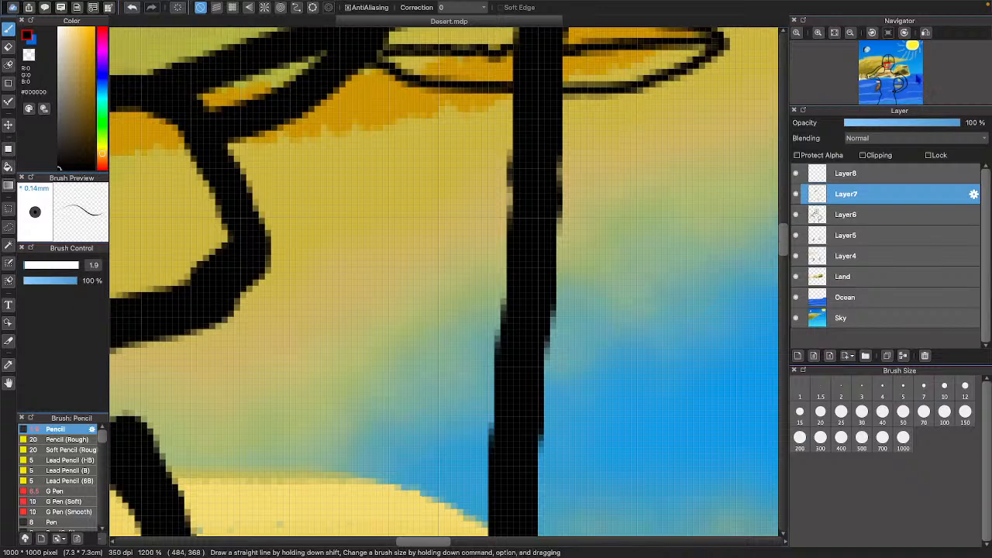
{"action": "left_click", "coordinate": [850, 32]}
{"action": "left_click", "coordinate": [850, 33]}
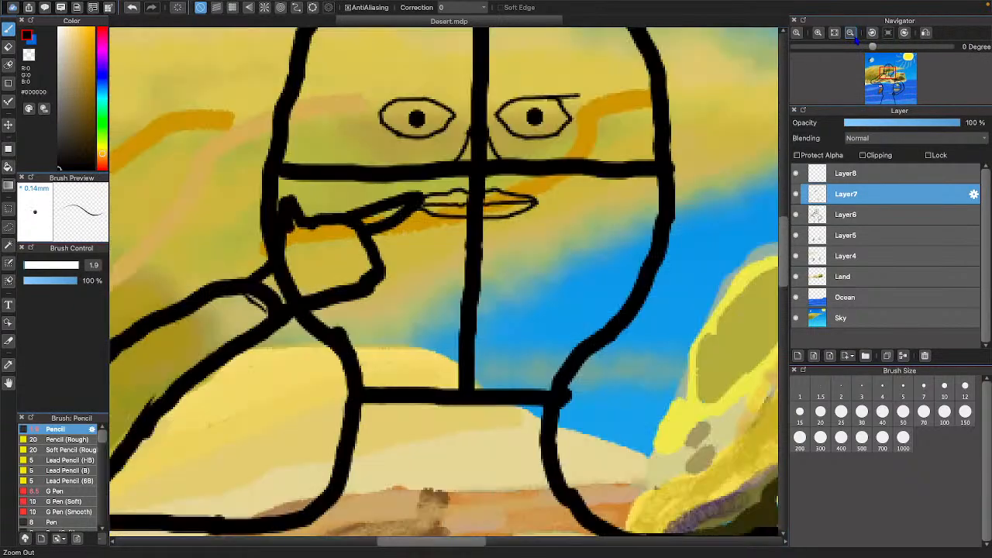
{"action": "left_click", "coordinate": [850, 32]}
{"action": "left_click", "coordinate": [850, 33]}
{"action": "left_click", "coordinate": [850, 33]}
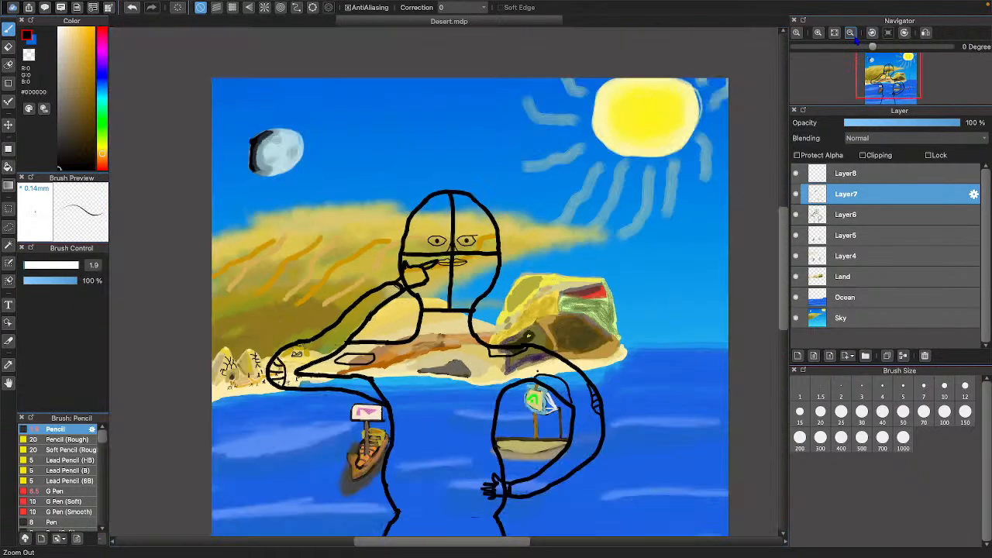
- Compare the contents of Layer6 and Layer7 by hiding each layer in turn
{"action": "scroll", "coordinate": [479, 202], "scroll_direction": "down", "scroll_amount": 3}
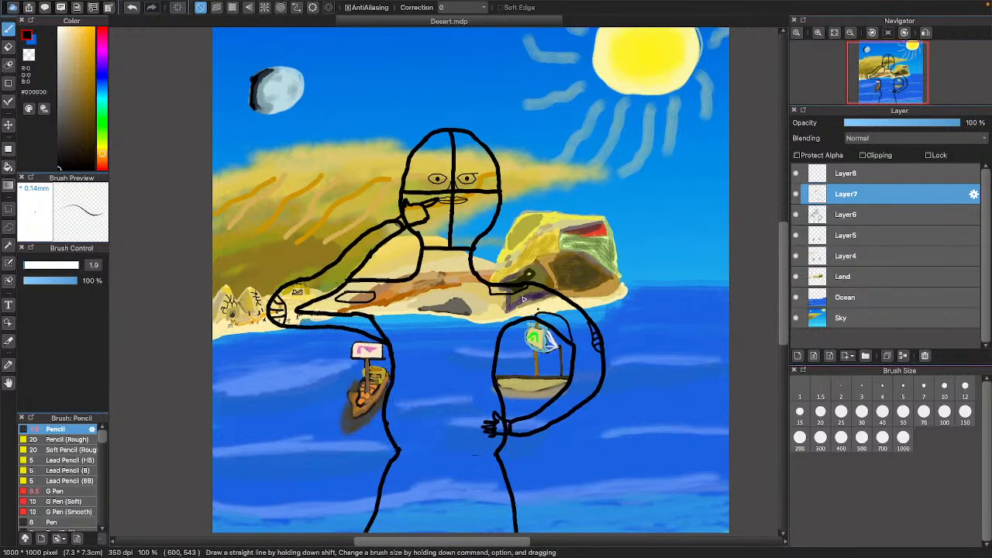
{"action": "scroll", "coordinate": [523, 299], "scroll_direction": "down", "scroll_amount": 2}
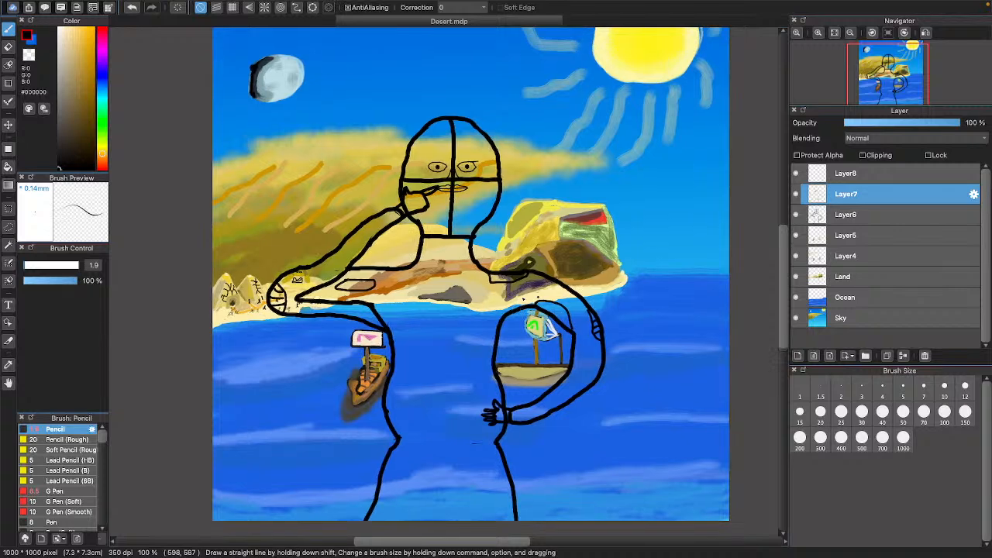
{"action": "left_click", "coordinate": [795, 215]}
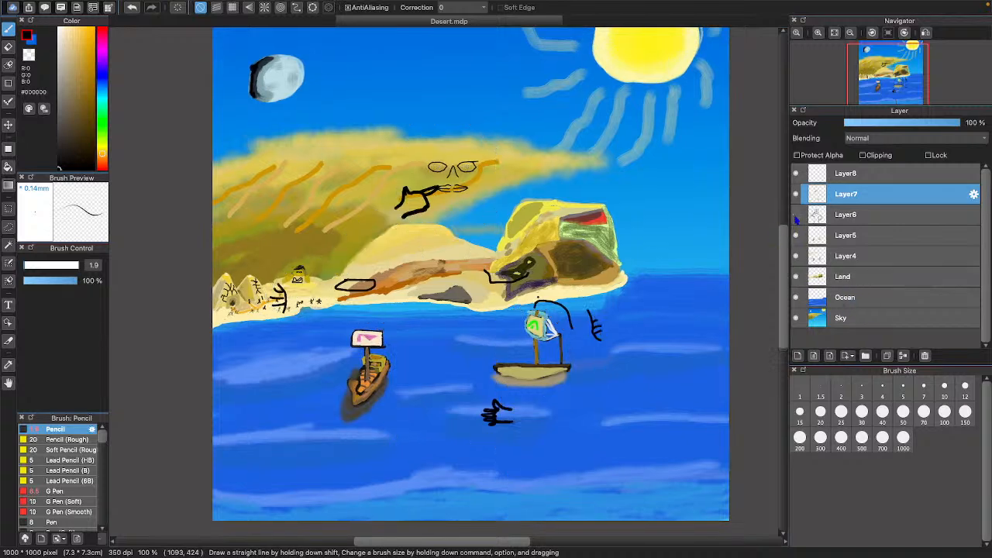
{"action": "left_click", "coordinate": [794, 216]}
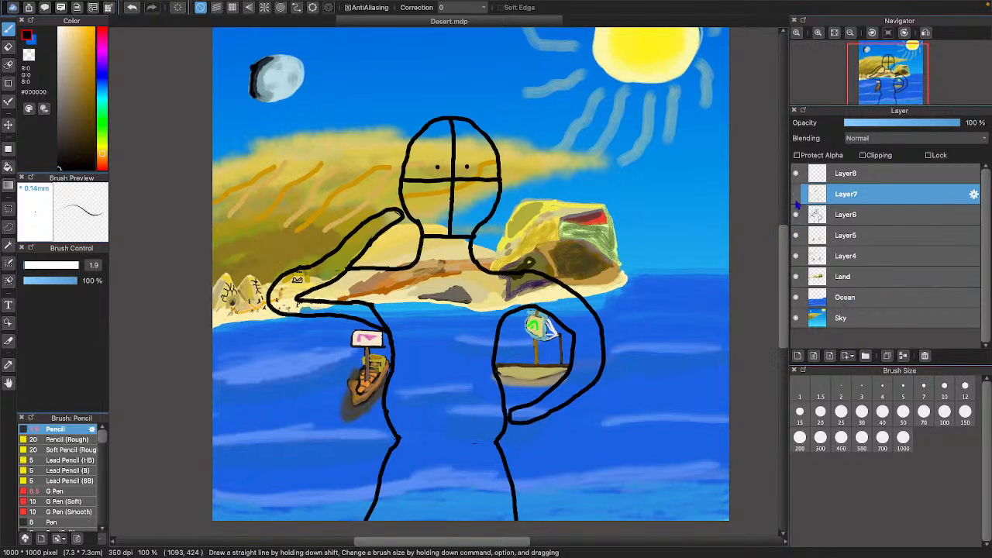
- Hide and show Layer6 and Layer7 to view the desert seascape with and without the figure drawing
{"action": "left_click", "coordinate": [795, 215]}
{"action": "left_click", "coordinate": [795, 195]}
{"action": "left_click", "coordinate": [795, 200]}
{"action": "left_click", "coordinate": [795, 201]}
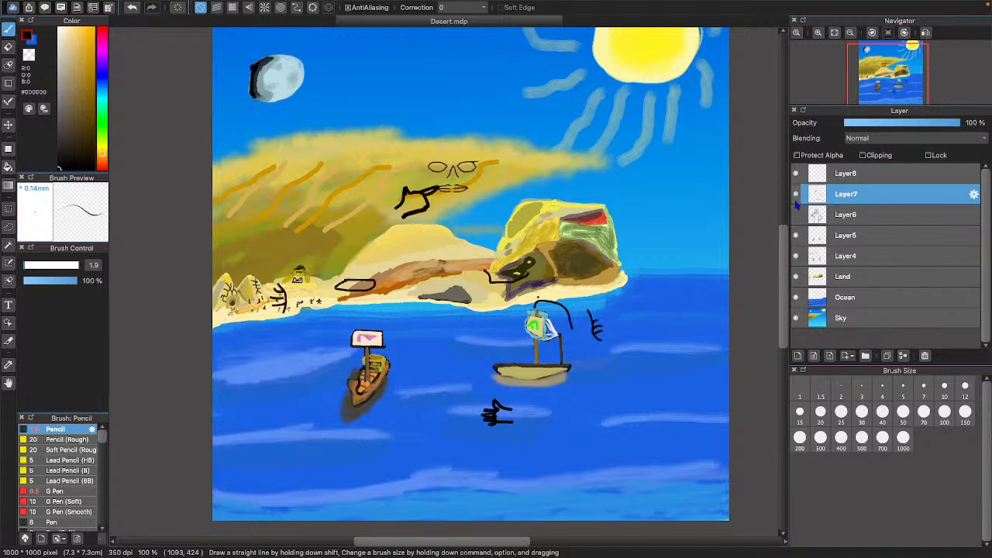
{"action": "left_click", "coordinate": [795, 200]}
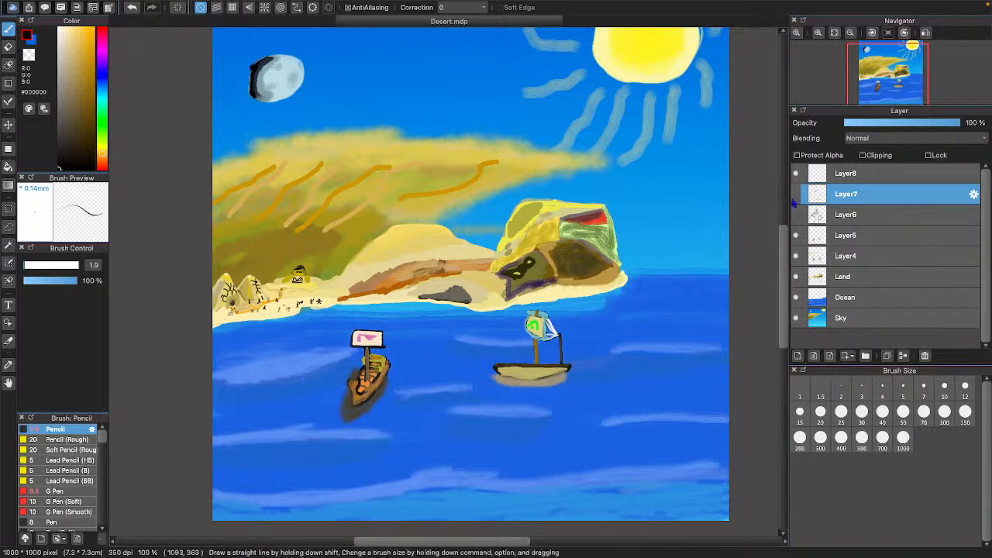
{"action": "left_click", "coordinate": [899, 217]}
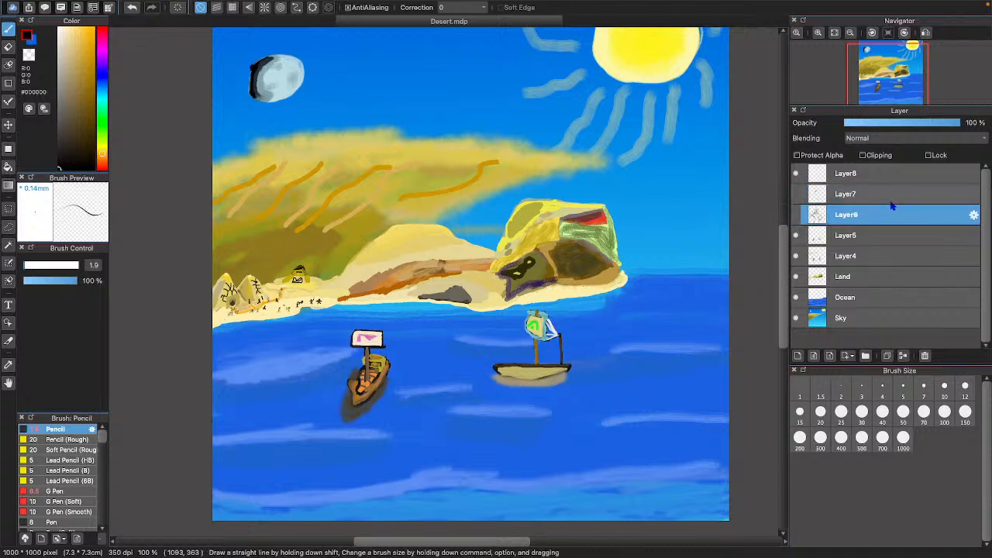
{"action": "left_click", "coordinate": [878, 194]}
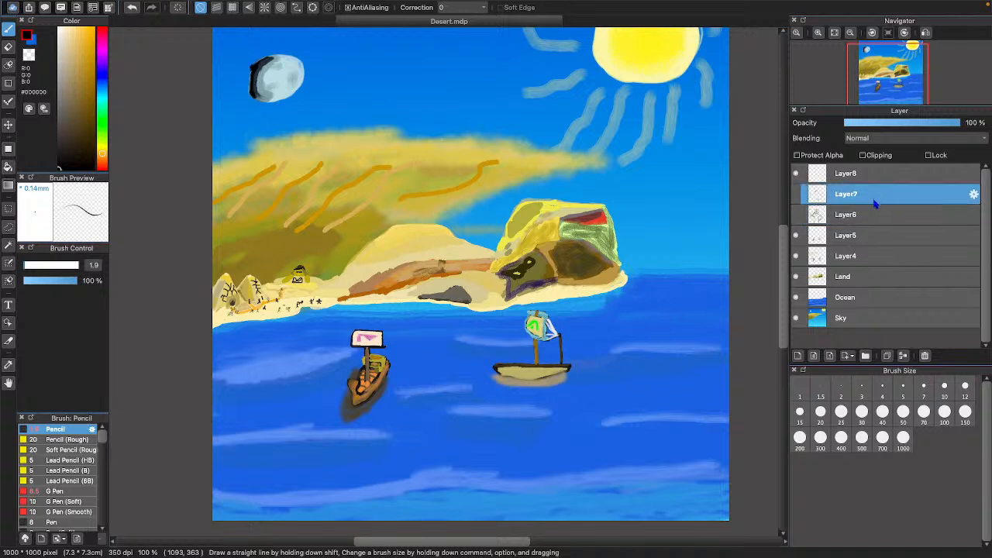
{"action": "left_click", "coordinate": [870, 211]}
{"action": "left_click", "coordinate": [869, 200]}
{"action": "left_click", "coordinate": [866, 217]}
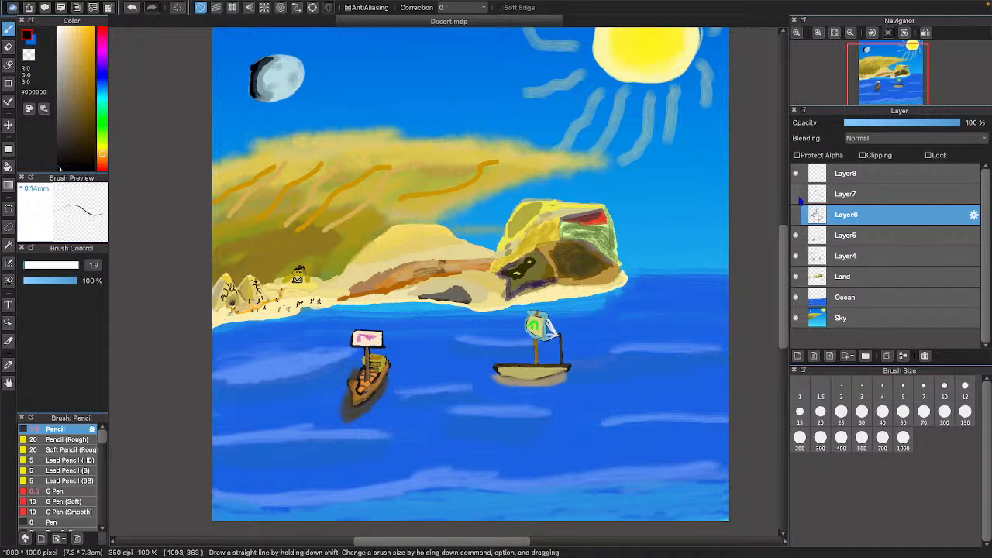
- Show Layer7 and switch Layer6 on and off to compare the body outline with the facial features and hands
{"action": "left_click", "coordinate": [798, 199]}
{"action": "left_click", "coordinate": [795, 217]}
{"action": "left_click", "coordinate": [796, 217]}
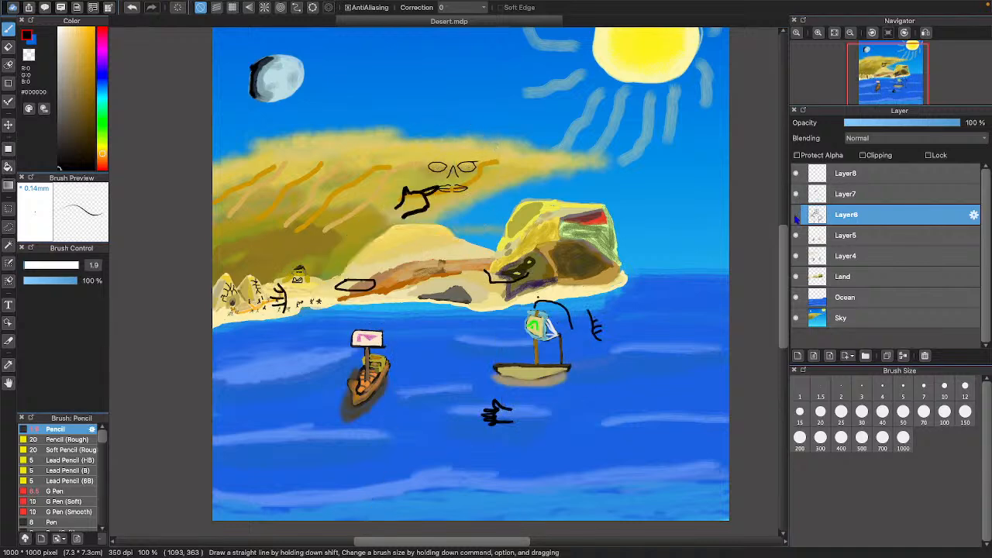
{"action": "left_click", "coordinate": [795, 219]}
{"action": "left_click", "coordinate": [795, 218]}
{"action": "left_click", "coordinate": [796, 218]}
{"action": "left_click", "coordinate": [796, 219]}
{"action": "left_click", "coordinate": [796, 218]}
{"action": "left_click", "coordinate": [795, 218]}
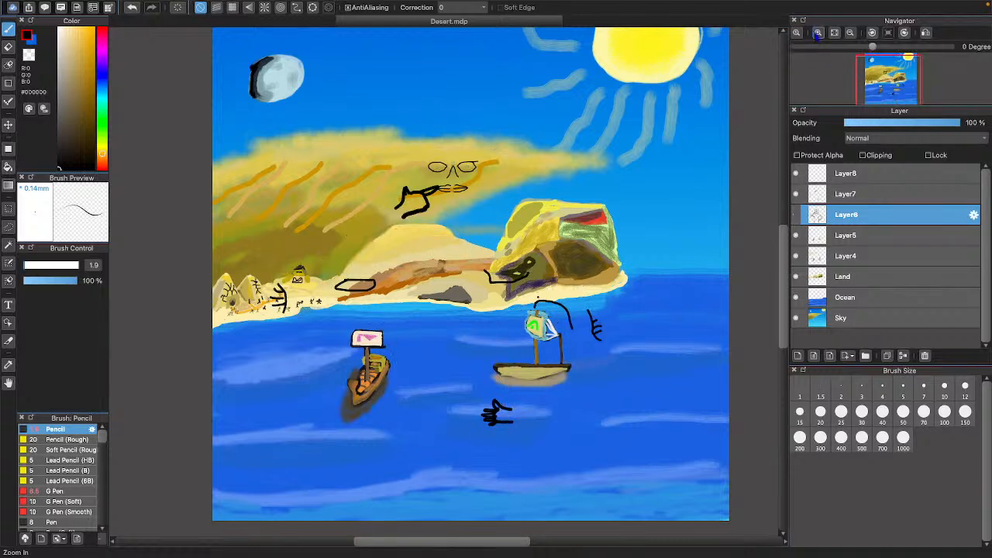
- Hide Layer6 and join the upper lip, parting line and lower lip across the central gap on Layer7
{"action": "left_click", "coordinate": [817, 32]}
{"action": "left_click", "coordinate": [817, 33]}
{"action": "left_click", "coordinate": [817, 33]}
{"action": "left_click", "coordinate": [817, 33]}
{"action": "scroll", "coordinate": [694, 48], "scroll_direction": "up", "scroll_amount": 6}
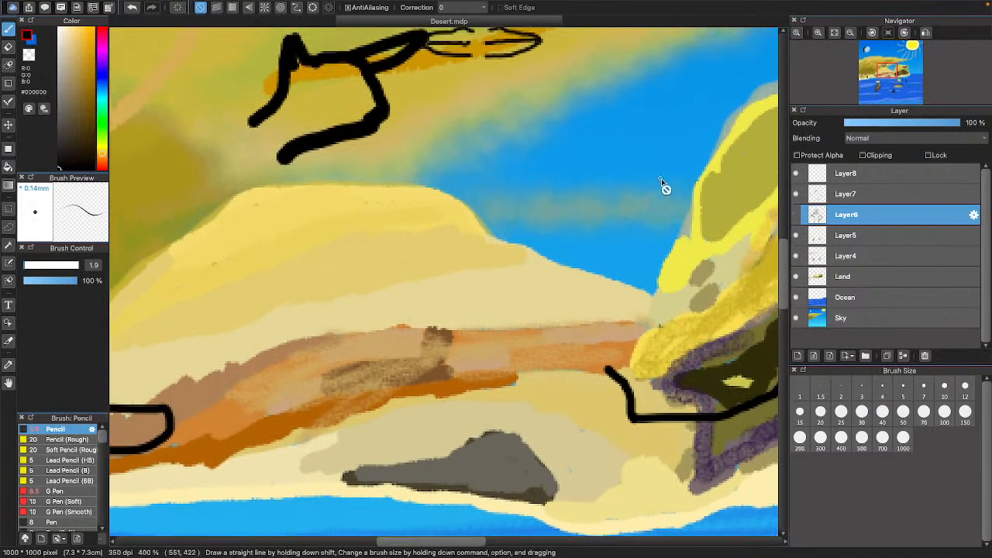
{"action": "scroll", "coordinate": [640, 197], "scroll_direction": "up", "scroll_amount": 2}
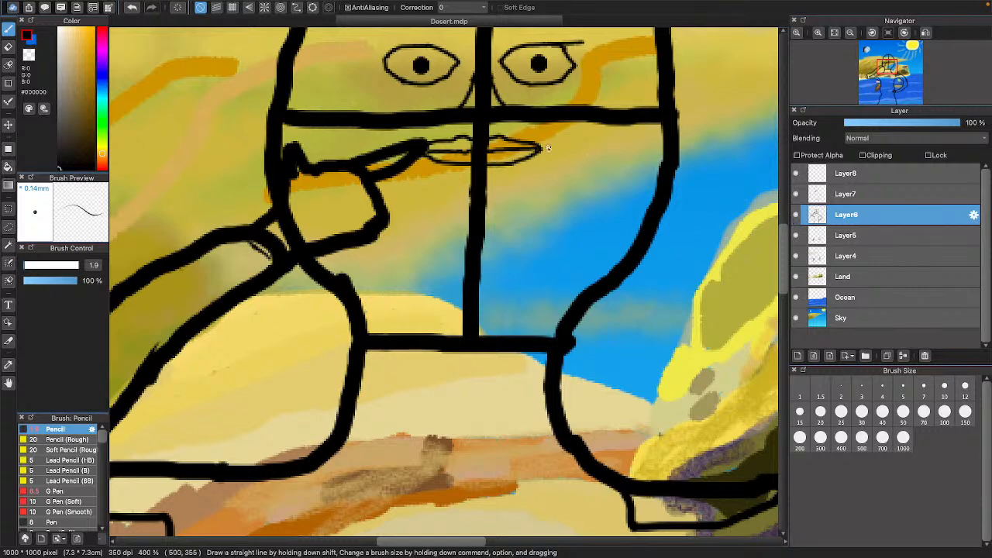
{"action": "left_click", "coordinate": [796, 194]}
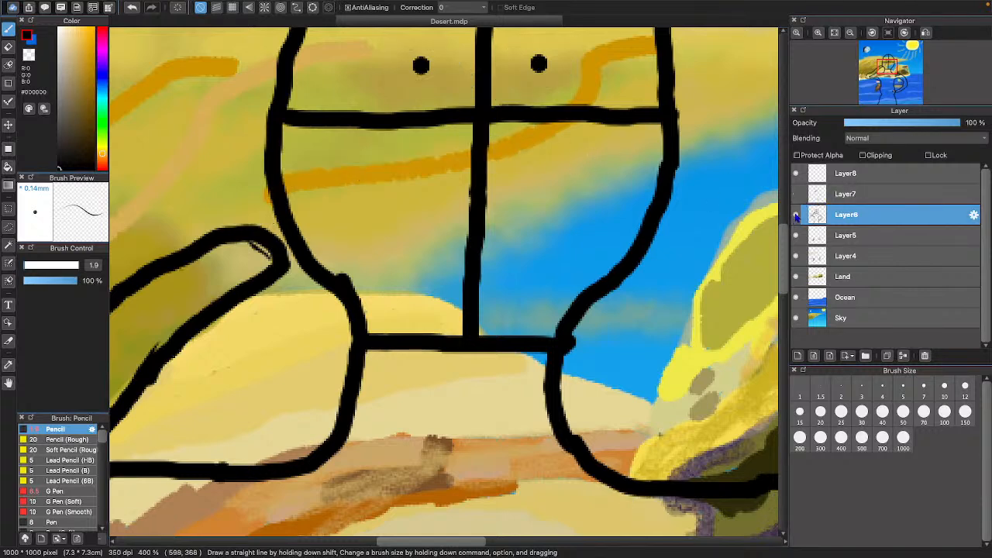
{"action": "left_click", "coordinate": [796, 215]}
{"action": "left_click", "coordinate": [795, 194]}
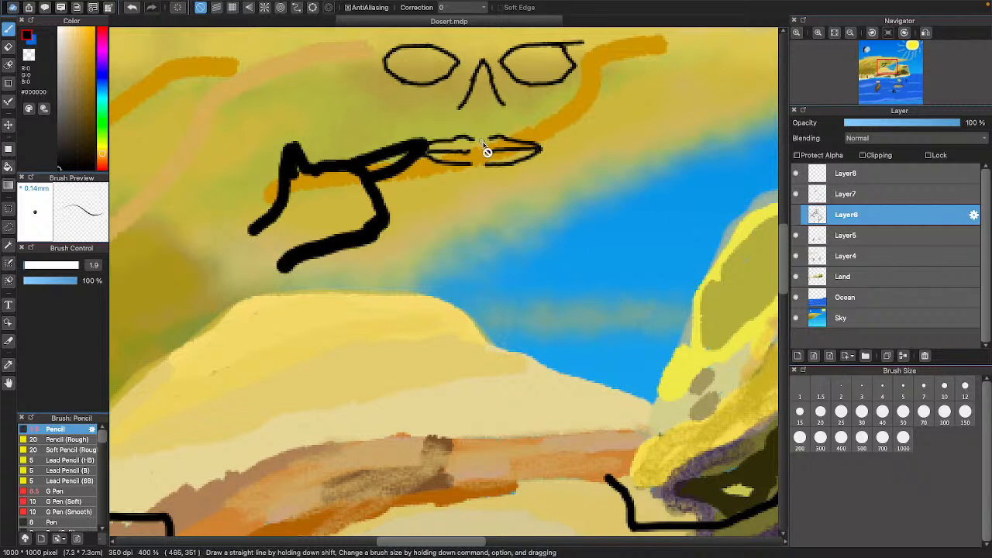
{"action": "left_click", "coordinate": [881, 197]}
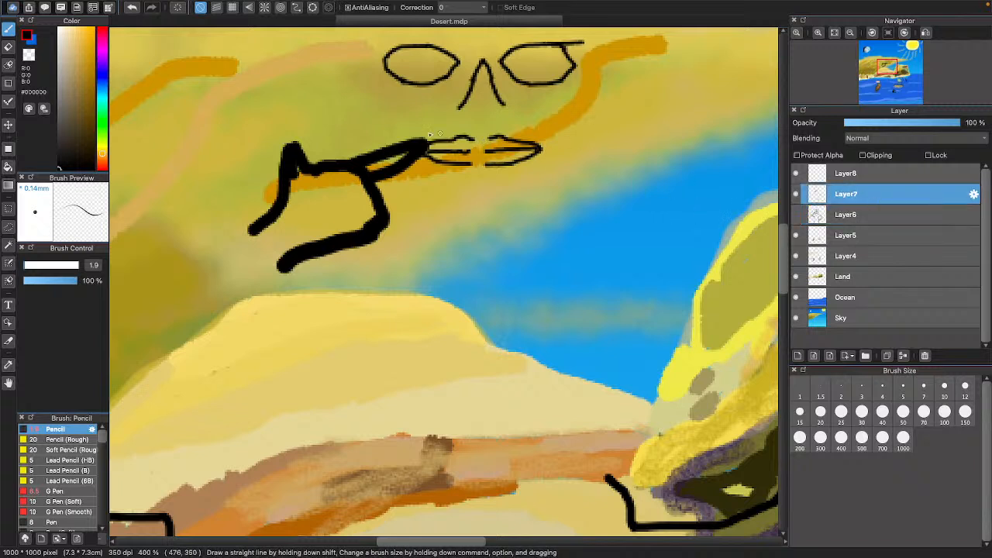
{"action": "left_click_drag", "start_coordinate": [474, 142], "coordinate": [489, 140]}
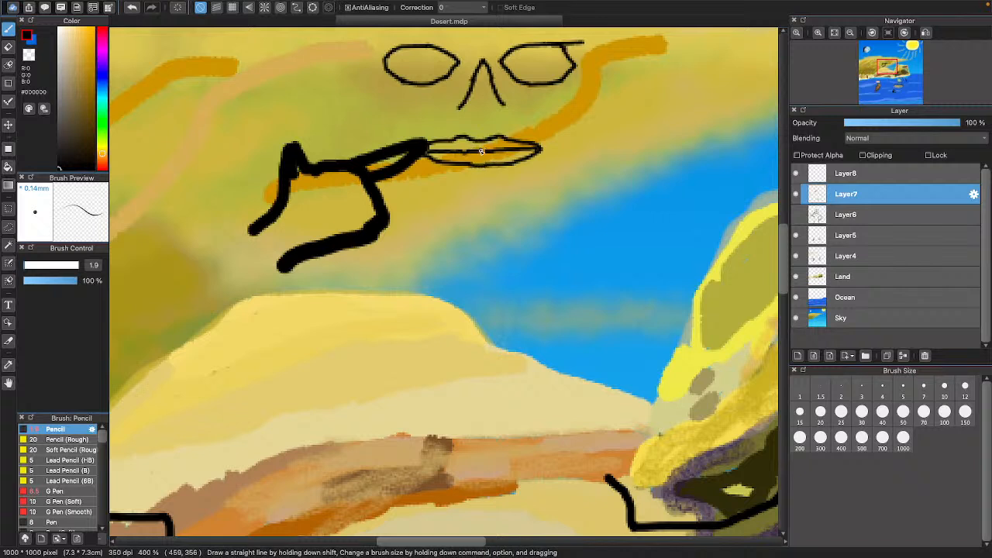
- Examine the joined lips, the pointing hand and the nearby landscape up close, then the painting at reduced size
{"action": "scroll", "coordinate": [409, 193], "scroll_direction": "up", "scroll_amount": 3}
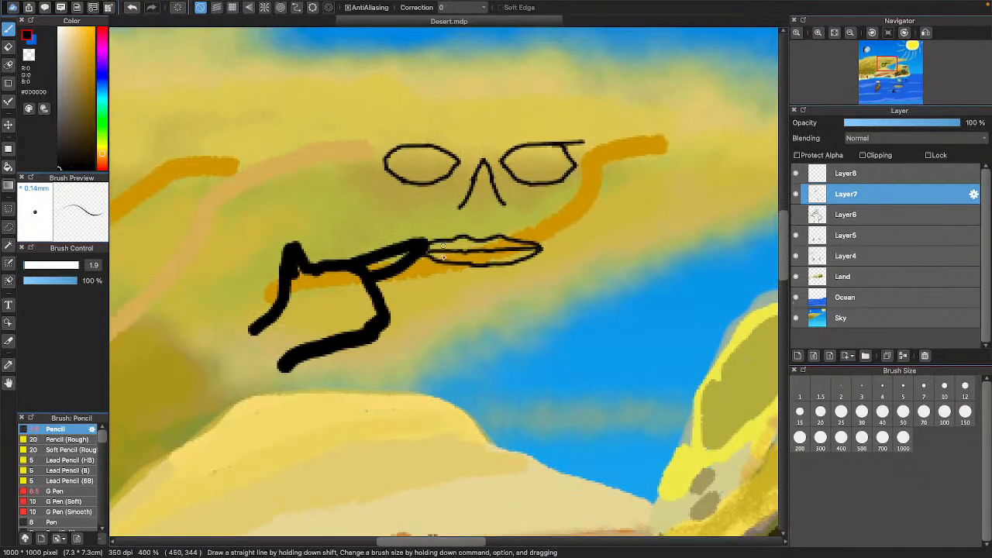
{"action": "scroll", "coordinate": [465, 248], "scroll_direction": "down", "scroll_amount": 5}
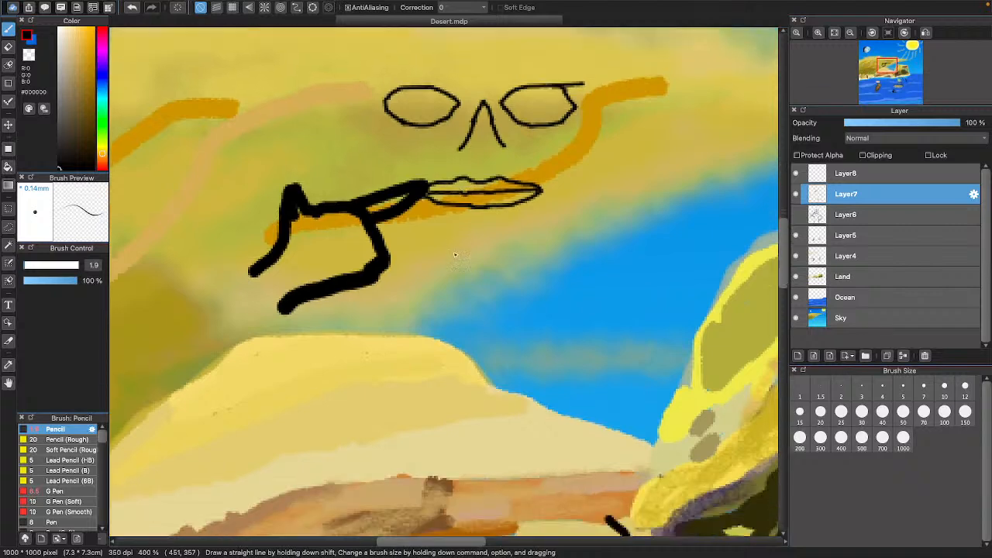
{"action": "scroll", "coordinate": [522, 166], "scroll_direction": "up", "scroll_amount": 2}
{"action": "scroll", "coordinate": [522, 166], "scroll_direction": "up", "scroll_amount": 2}
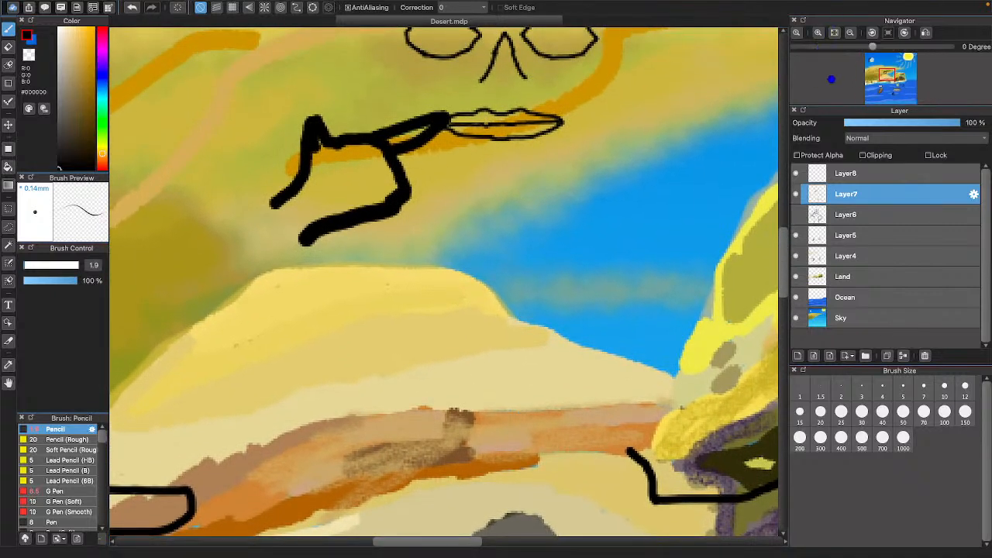
{"action": "key", "text": "super+plus"}
{"action": "scroll", "coordinate": [695, 178], "scroll_direction": "up", "scroll_amount": 3}
{"action": "key", "text": "super+minus"}
{"action": "key", "text": "super+minus"}
{"action": "key", "text": "super+minus"}
{"action": "key", "text": "super+minus"}
{"action": "key", "text": "super+minus"}
{"action": "key", "text": "super+minus"}
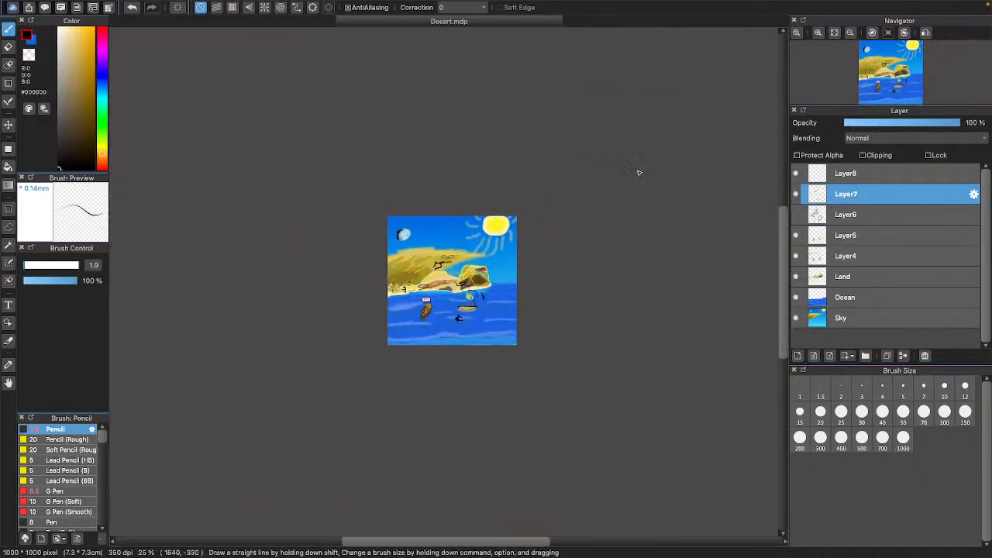
- Hide Layer7 and fit the whole canvas in view
{"action": "left_click", "coordinate": [834, 33]}
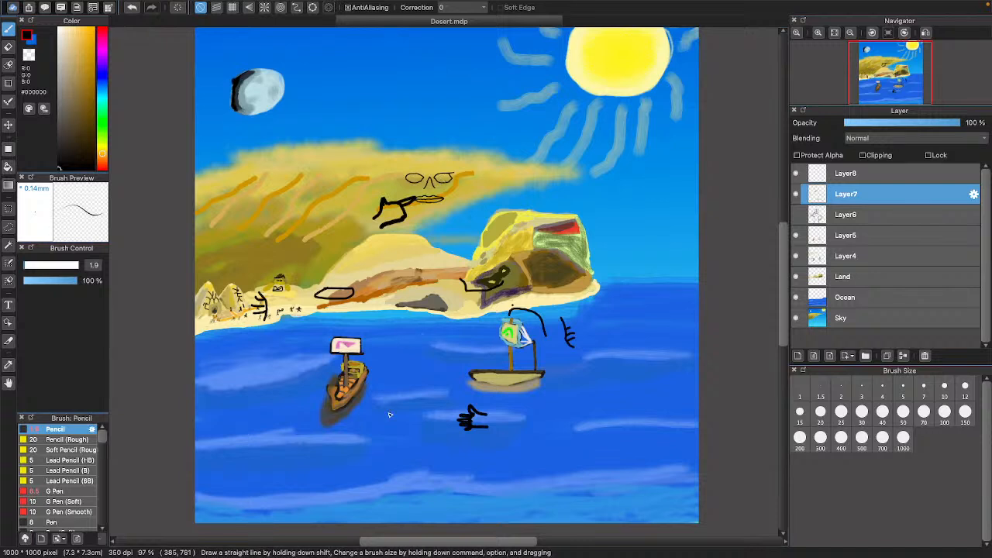
{"action": "left_click", "coordinate": [795, 194]}
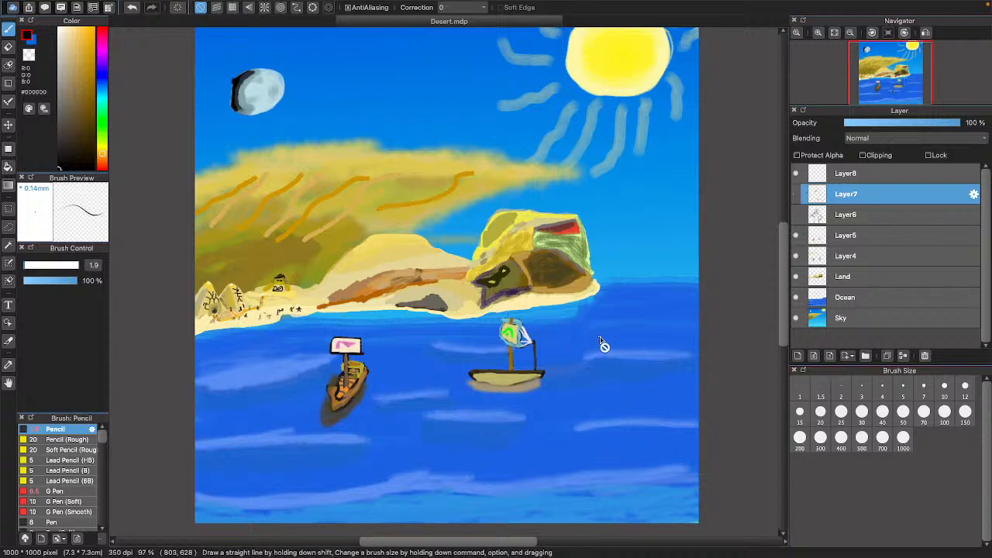
{"action": "left_click", "coordinate": [835, 32]}
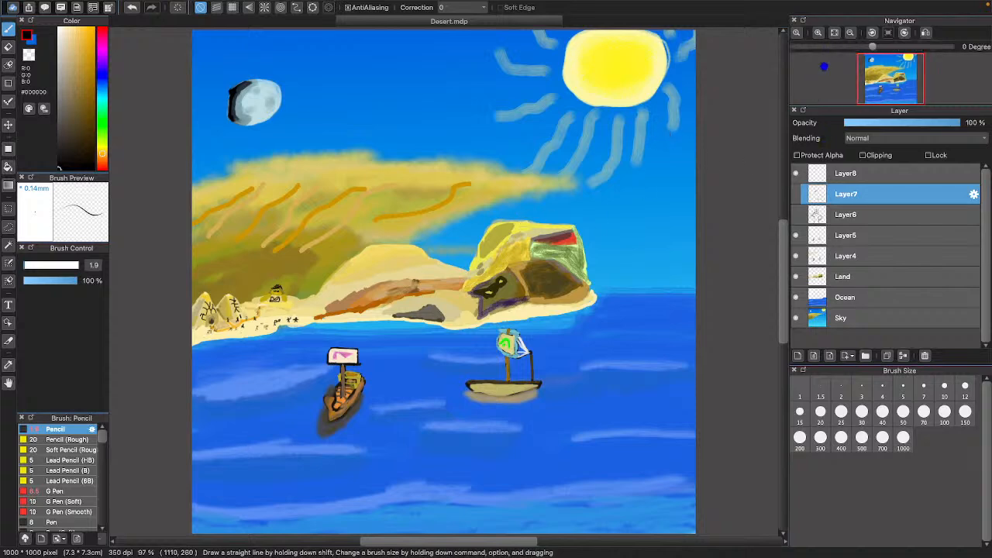
- Examine the shoreline, the small beach figures and the marked pyramids in close-up
{"action": "left_click", "coordinate": [817, 32]}
{"action": "left_click", "coordinate": [817, 32]}
{"action": "left_click", "coordinate": [817, 32]}
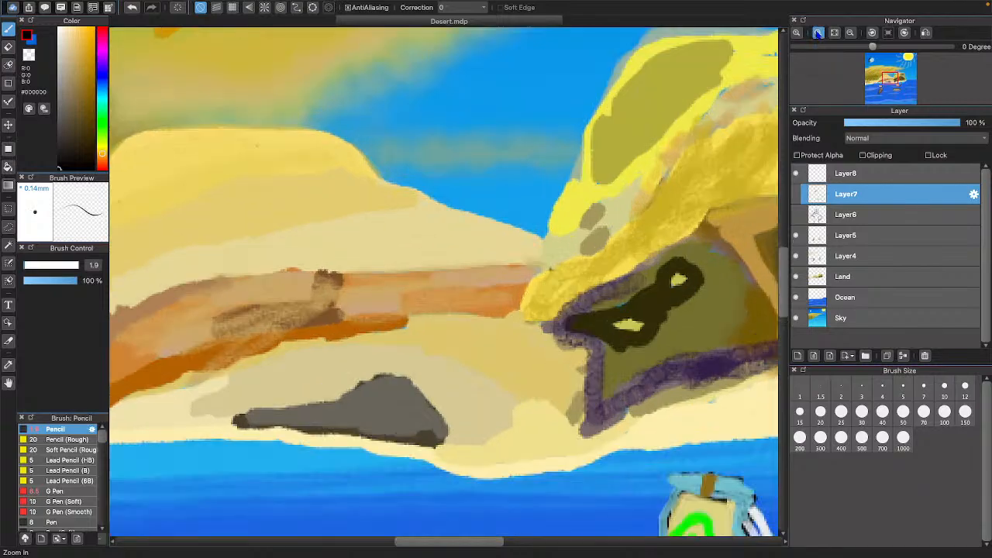
{"action": "left_click", "coordinate": [818, 33]}
{"action": "left_click", "coordinate": [817, 33]}
{"action": "scroll", "coordinate": [614, 159], "scroll_direction": "down", "scroll_amount": 5}
{"action": "scroll", "coordinate": [614, 159], "scroll_direction": "left", "scroll_amount": 5}
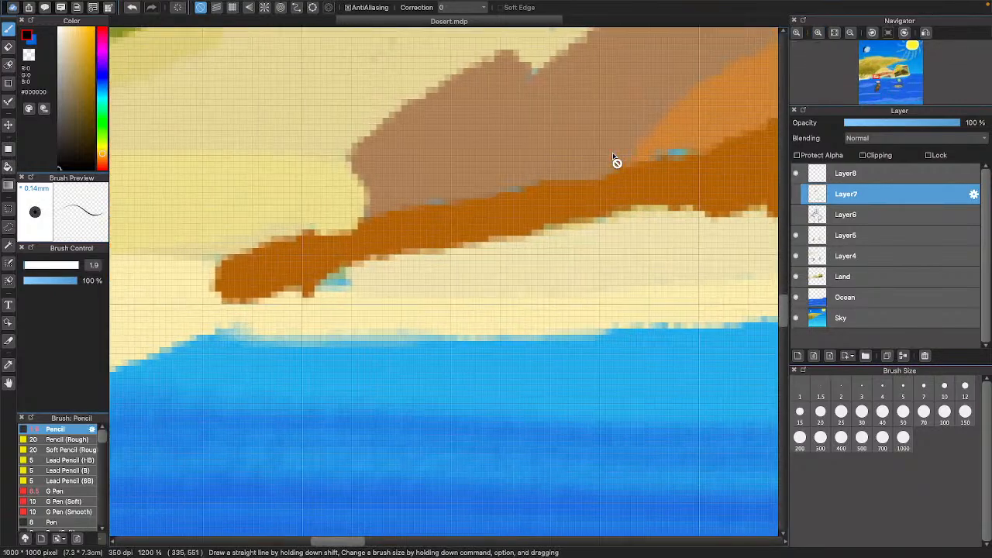
{"action": "scroll", "coordinate": [614, 159], "scroll_direction": "up", "scroll_amount": 5}
{"action": "scroll", "coordinate": [613, 159], "scroll_direction": "left", "scroll_amount": 5}
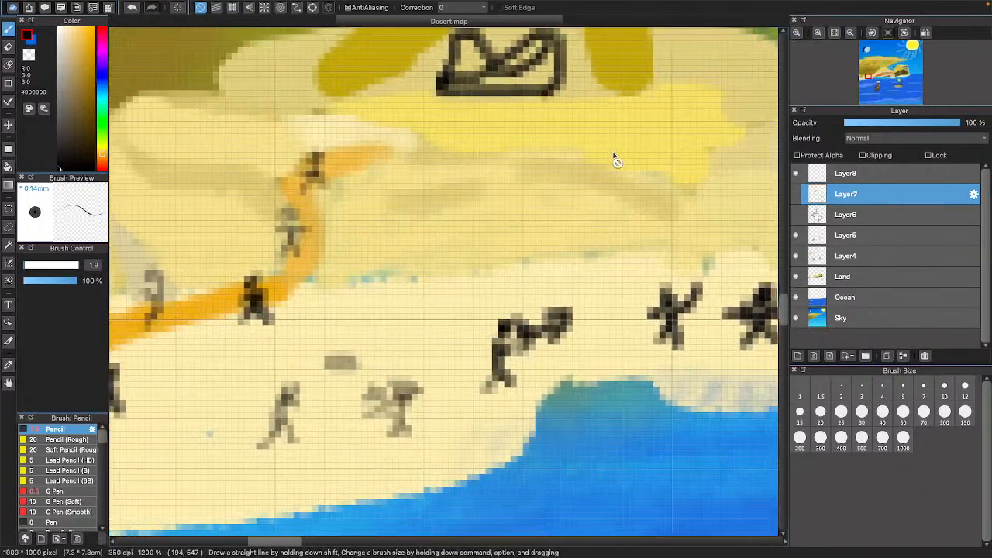
{"action": "scroll", "coordinate": [614, 159], "scroll_direction": "left", "scroll_amount": 10}
{"action": "scroll", "coordinate": [615, 159], "scroll_direction": "up", "scroll_amount": 1}
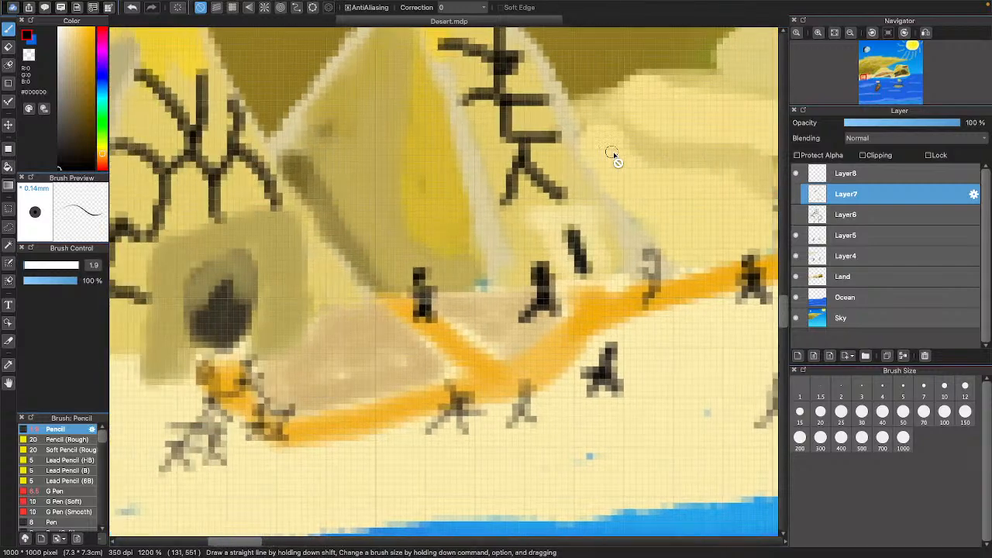
{"action": "scroll", "coordinate": [615, 159], "scroll_direction": "up", "scroll_amount": 3}
{"action": "scroll", "coordinate": [614, 159], "scroll_direction": "right", "scroll_amount": 13}
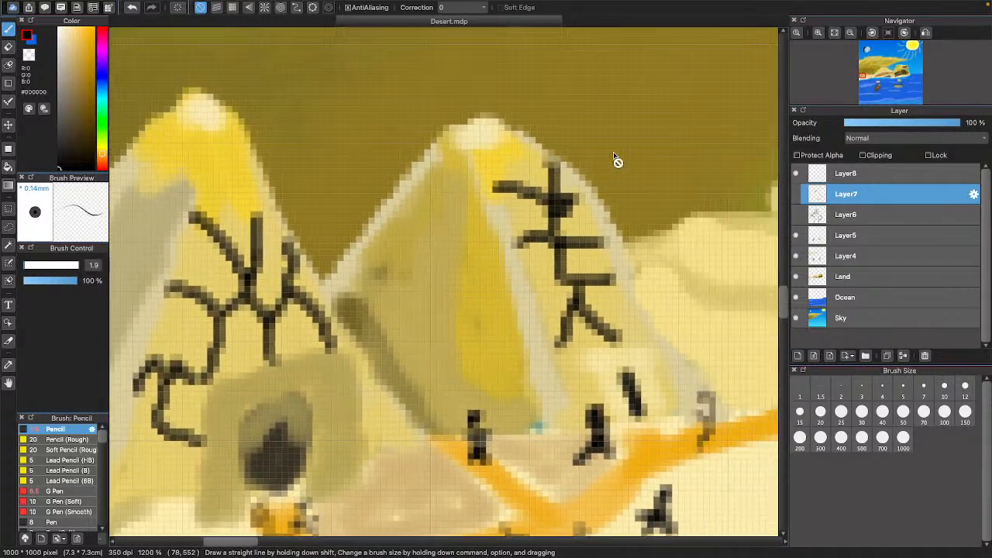
- Examine the hatted character, the streaked hillside, the orange slope and the purple-edged rock opening in close-up
{"action": "scroll", "coordinate": [614, 159], "scroll_direction": "right", "scroll_amount": 12}
{"action": "scroll", "coordinate": [614, 159], "scroll_direction": "up", "scroll_amount": 18}
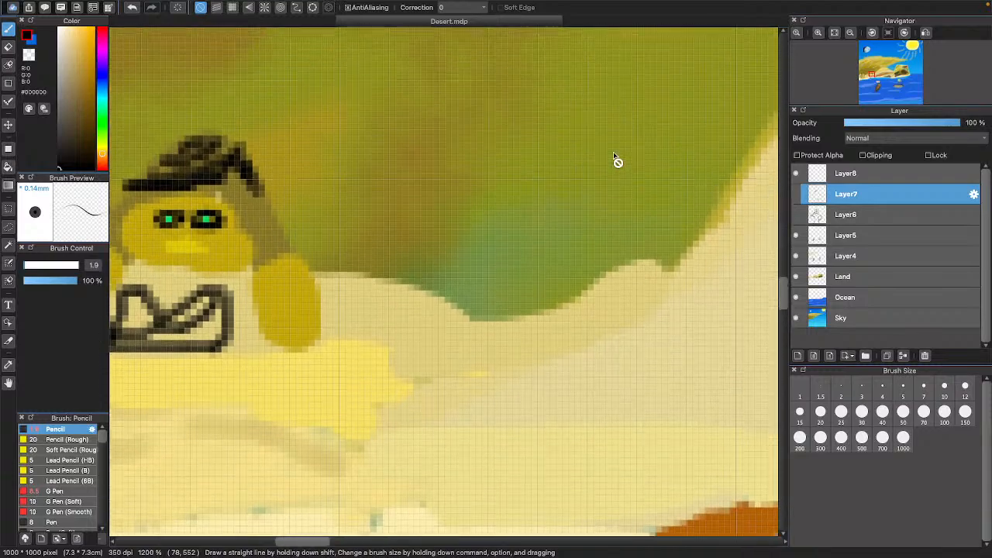
{"action": "scroll", "coordinate": [615, 159], "scroll_direction": "up", "scroll_amount": 20}
{"action": "scroll", "coordinate": [615, 159], "scroll_direction": "right", "scroll_amount": 6}
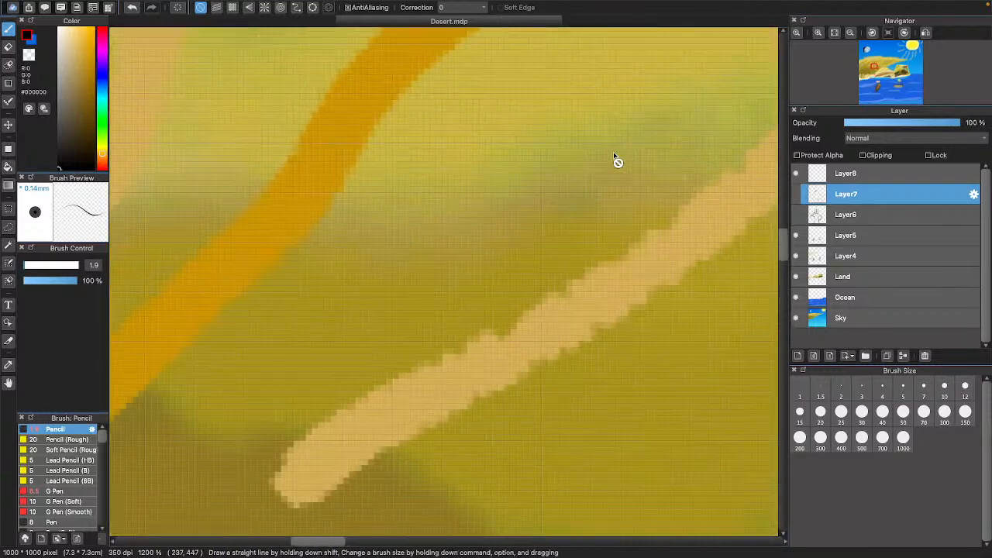
{"action": "scroll", "coordinate": [615, 159], "scroll_direction": "down", "scroll_amount": 20}
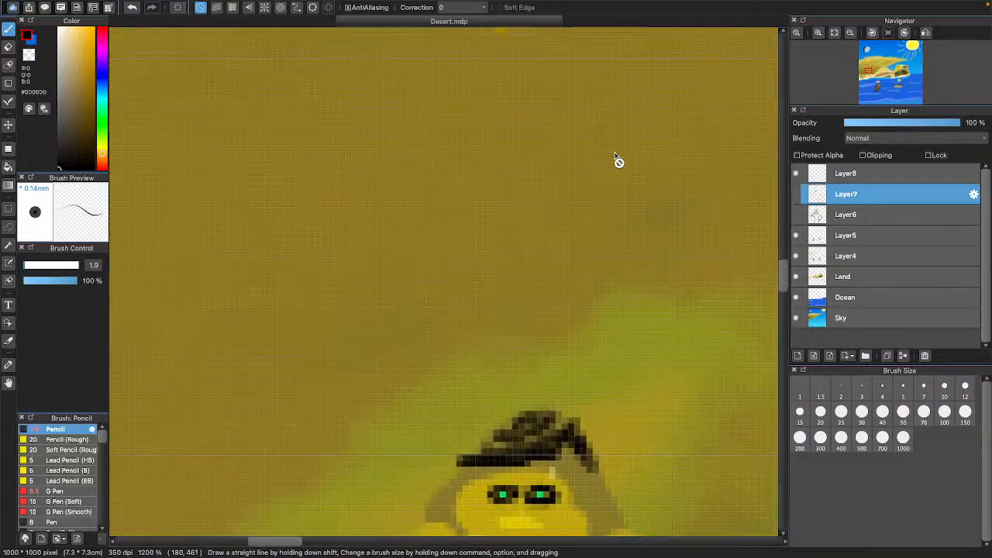
{"action": "scroll", "coordinate": [614, 159], "scroll_direction": "right", "scroll_amount": 10}
{"action": "scroll", "coordinate": [614, 159], "scroll_direction": "down", "scroll_amount": 20}
{"action": "scroll", "coordinate": [614, 159], "scroll_direction": "right", "scroll_amount": 6}
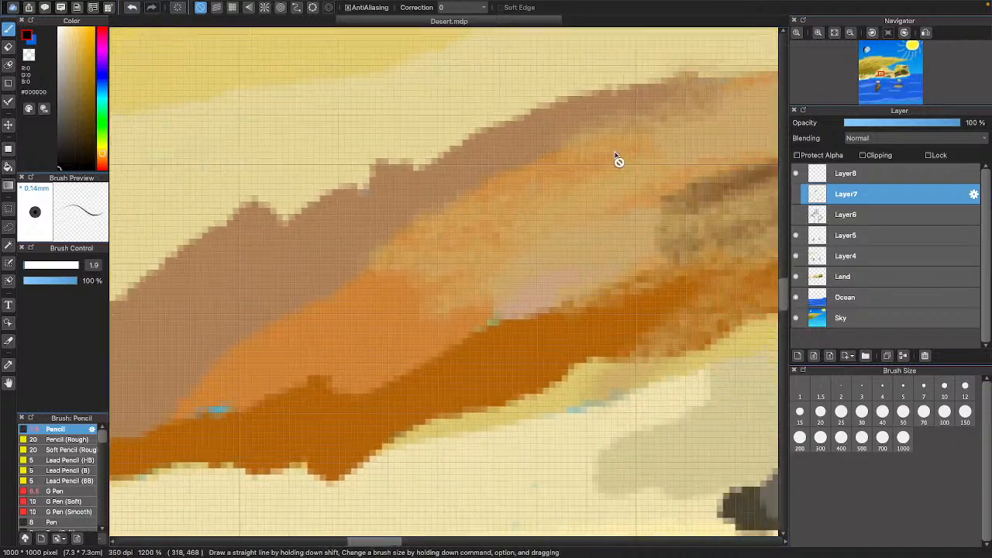
{"action": "scroll", "coordinate": [618, 161], "scroll_direction": "down", "scroll_amount": 10}
{"action": "scroll", "coordinate": [618, 160], "scroll_direction": "right", "scroll_amount": 20}
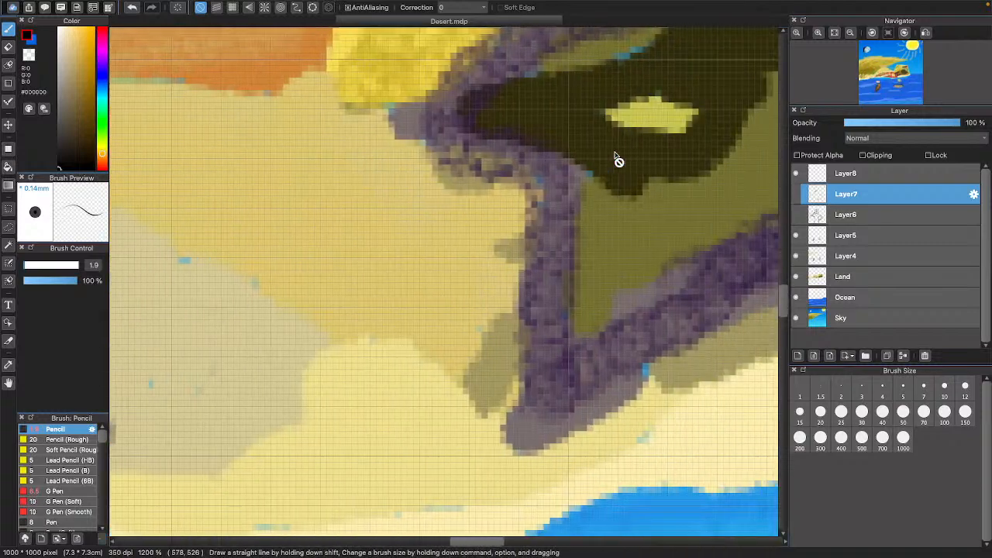
- Examine the sails and hulls of the two boats in close-up, ending with the whole painting in view
{"action": "scroll", "coordinate": [619, 160], "scroll_direction": "down", "scroll_amount": 15}
{"action": "scroll", "coordinate": [619, 160], "scroll_direction": "left", "scroll_amount": 8}
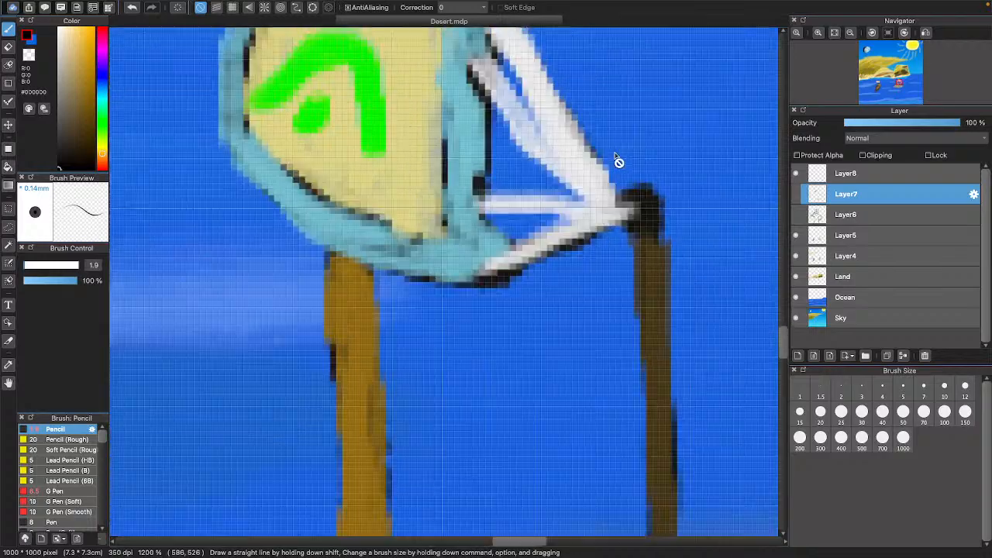
{"action": "scroll", "coordinate": [618, 161], "scroll_direction": "down", "scroll_amount": 20}
{"action": "scroll", "coordinate": [618, 161], "scroll_direction": "left", "scroll_amount": 15}
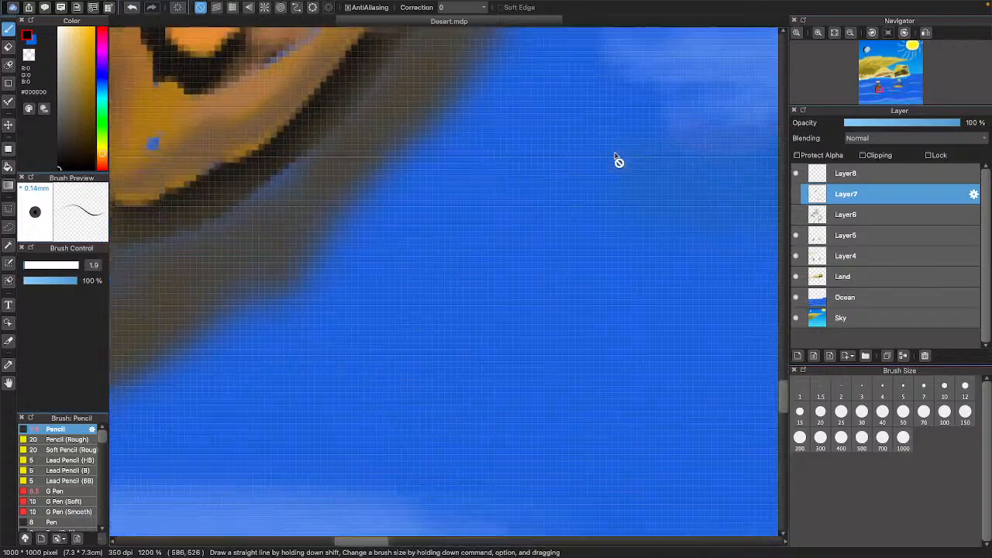
{"action": "scroll", "coordinate": [618, 161], "scroll_direction": "right", "scroll_amount": 15}
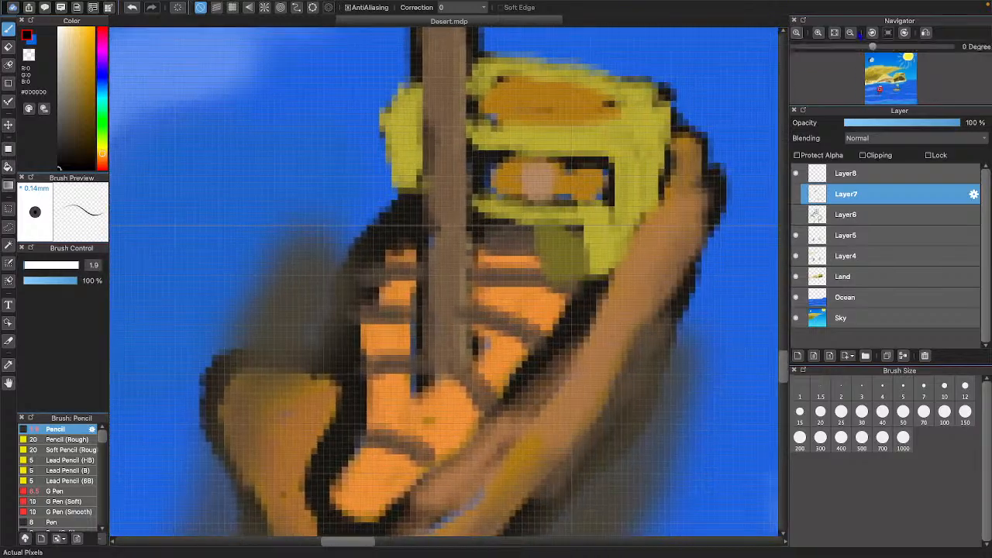
{"action": "left_click", "coordinate": [850, 33]}
{"action": "left_click", "coordinate": [850, 32]}
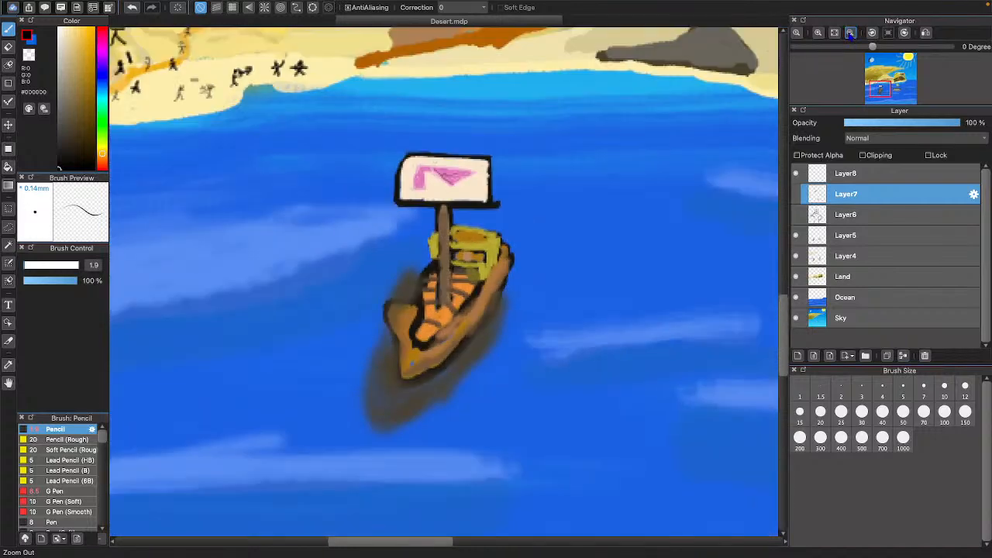
{"action": "left_click", "coordinate": [850, 33]}
{"action": "left_click", "coordinate": [834, 33]}
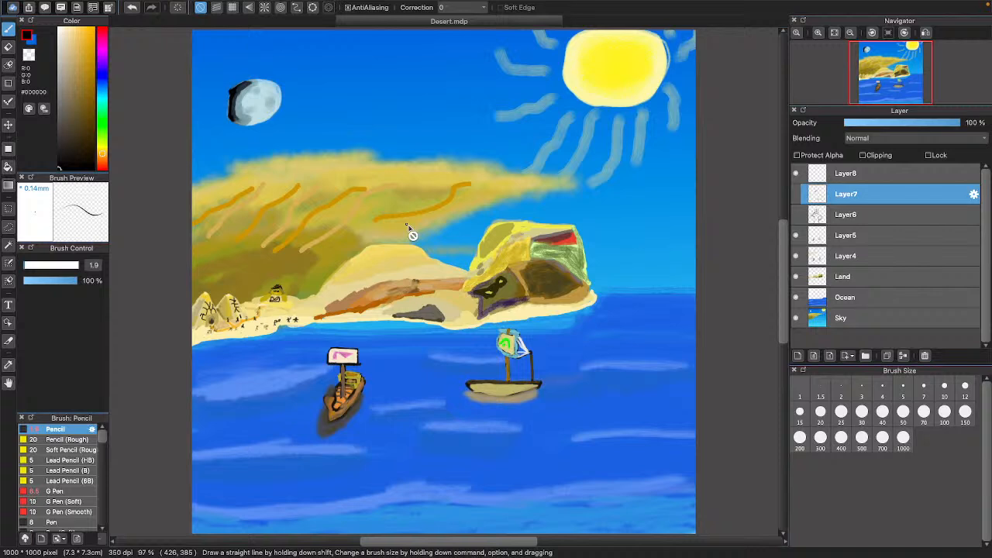
- Compare the painting with Layer5 and Layer4 each shown and hidden, ending with both hidden
{"action": "left_click", "coordinate": [795, 237]}
{"action": "left_click", "coordinate": [794, 236]}
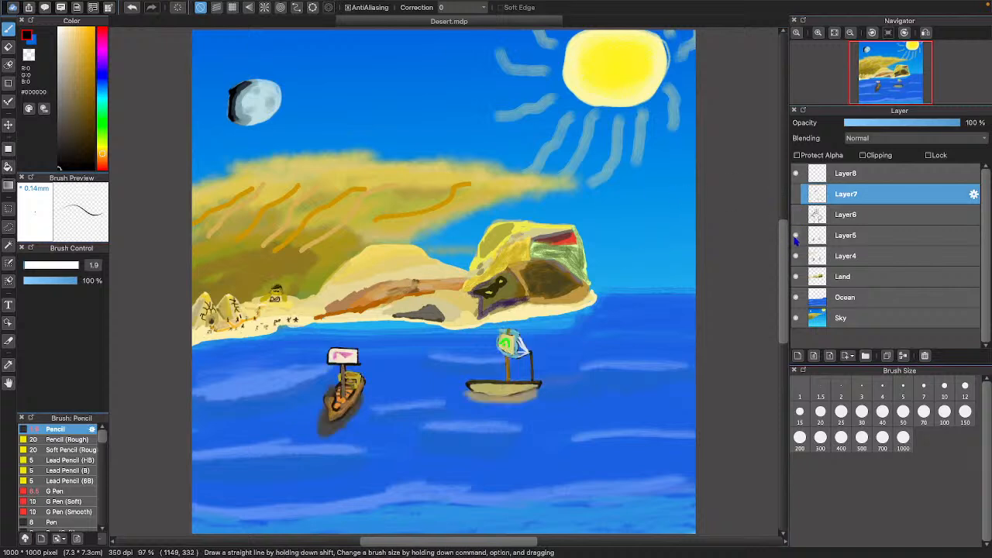
{"action": "left_click", "coordinate": [795, 256]}
{"action": "left_click", "coordinate": [795, 256]}
{"action": "left_click", "coordinate": [795, 255]}
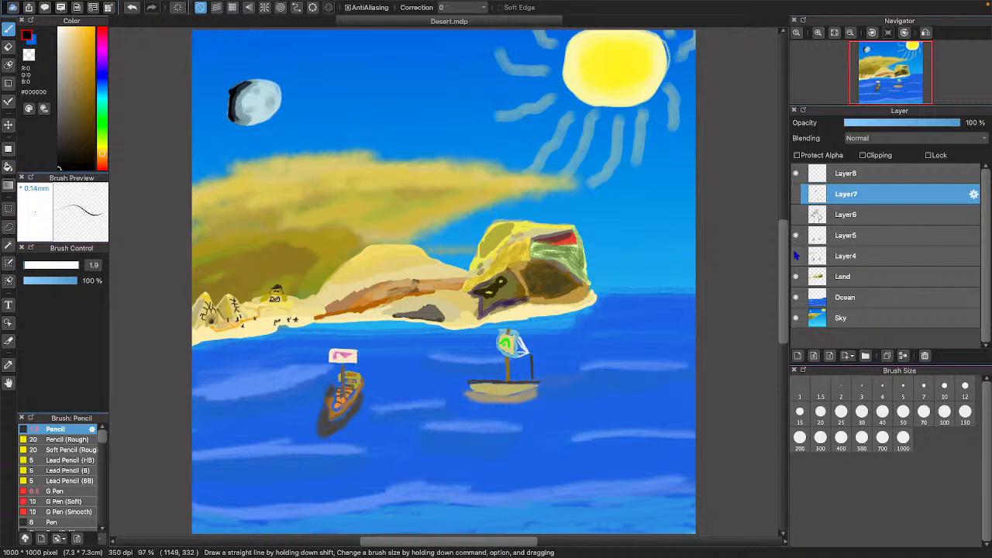
{"action": "left_click", "coordinate": [795, 256]}
{"action": "left_click", "coordinate": [795, 256]}
{"action": "left_click", "coordinate": [795, 236]}
{"action": "left_click", "coordinate": [795, 237]}
{"action": "left_click", "coordinate": [796, 237]}
{"action": "left_click", "coordinate": [795, 236]}
{"action": "left_click", "coordinate": [796, 237]}
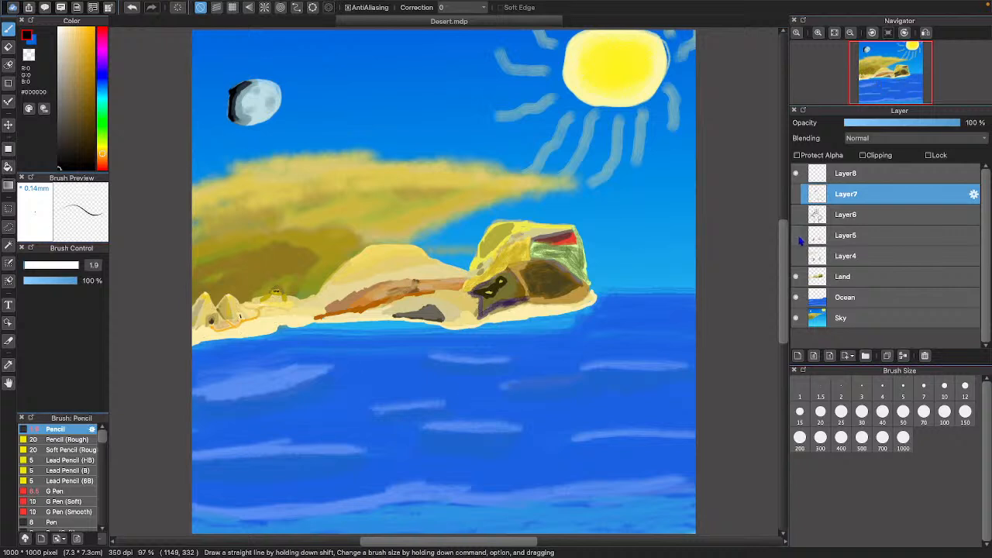
- Check the scene with the Land layer hidden and shown, and inspect what Layer4 adds, leaving both visible
{"action": "left_click", "coordinate": [795, 278]}
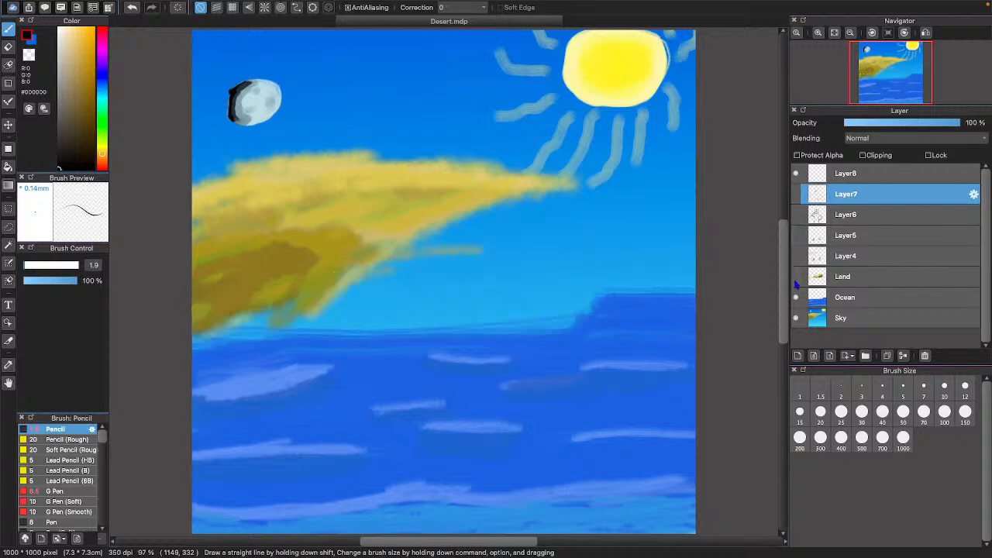
{"action": "left_click", "coordinate": [795, 278]}
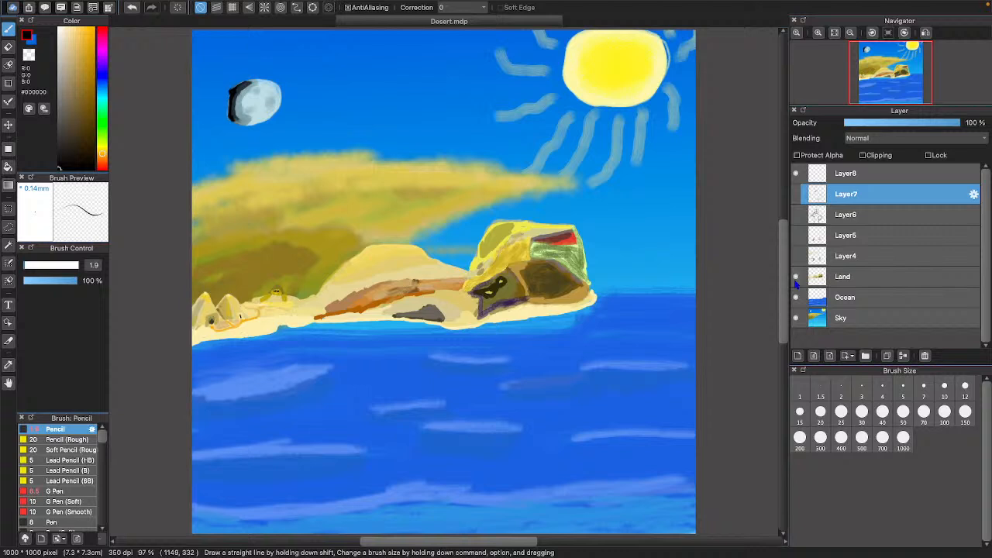
{"action": "left_click", "coordinate": [795, 263]}
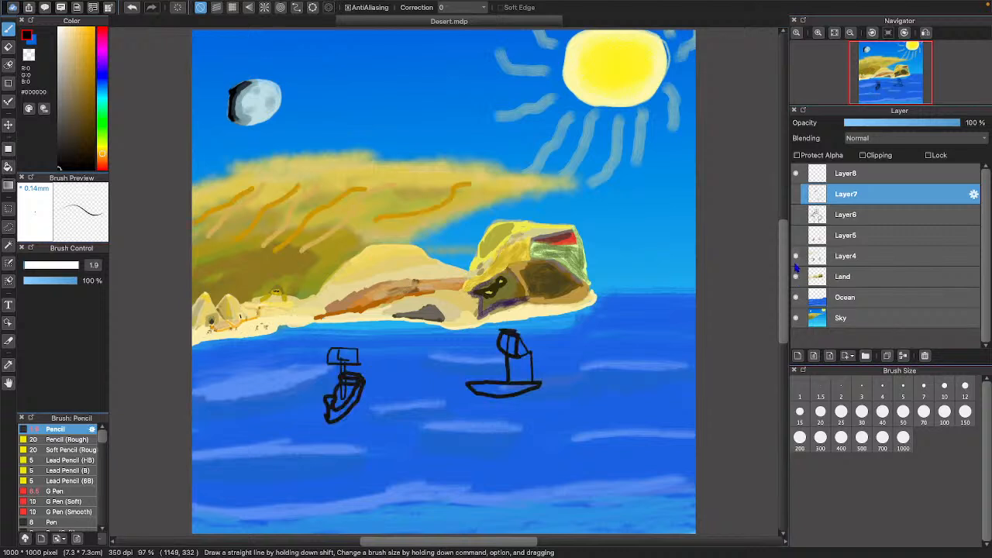
{"action": "left_click", "coordinate": [795, 263]}
{"action": "left_click", "coordinate": [794, 263]}
{"action": "left_click", "coordinate": [796, 257]}
{"action": "left_click", "coordinate": [796, 256]}
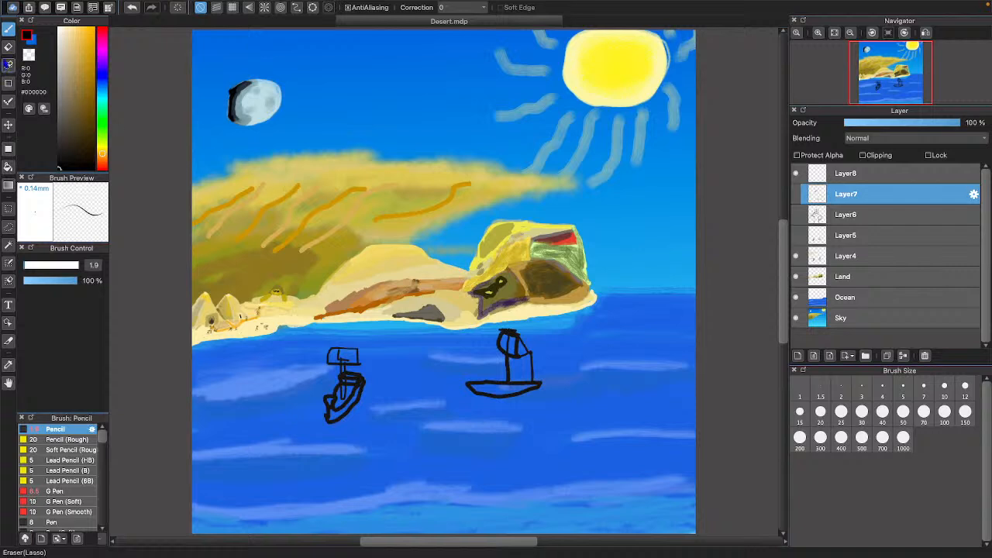
- Erase most of the rightmost orange streak on Layer4 with the Eraser at size 10
{"action": "key", "text": "e"}
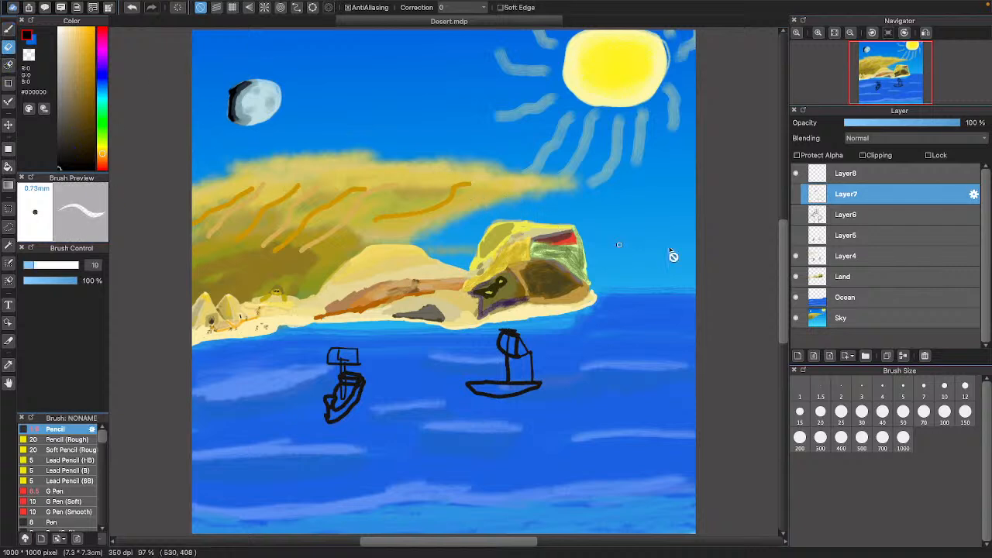
{"action": "left_click", "coordinate": [868, 265]}
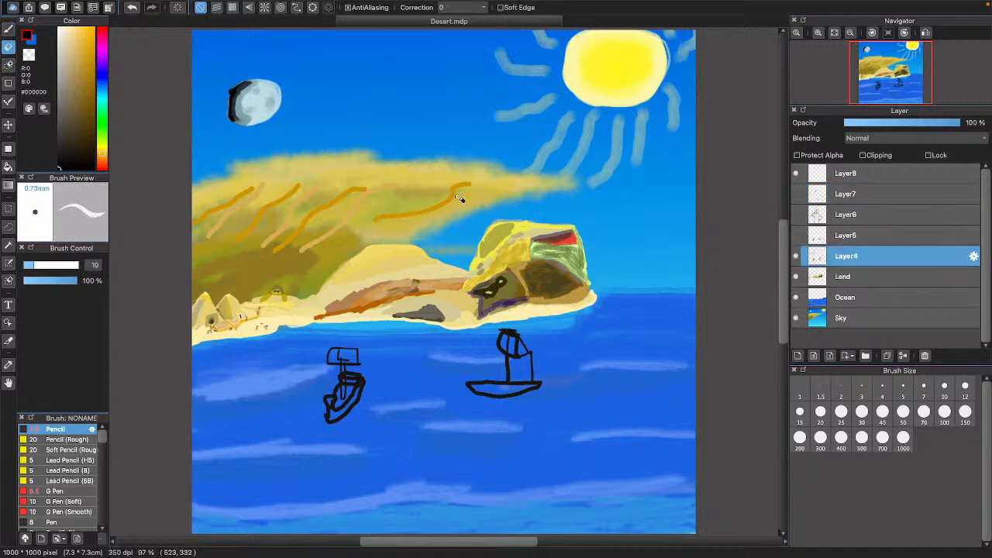
{"action": "mouse_move", "coordinate": [460, 197]}
{"action": "left_mouse_down"}
{"action": "mouse_move", "coordinate": [468, 188]}
{"action": "mouse_move", "coordinate": [449, 202]}
{"action": "left_mouse_up"}
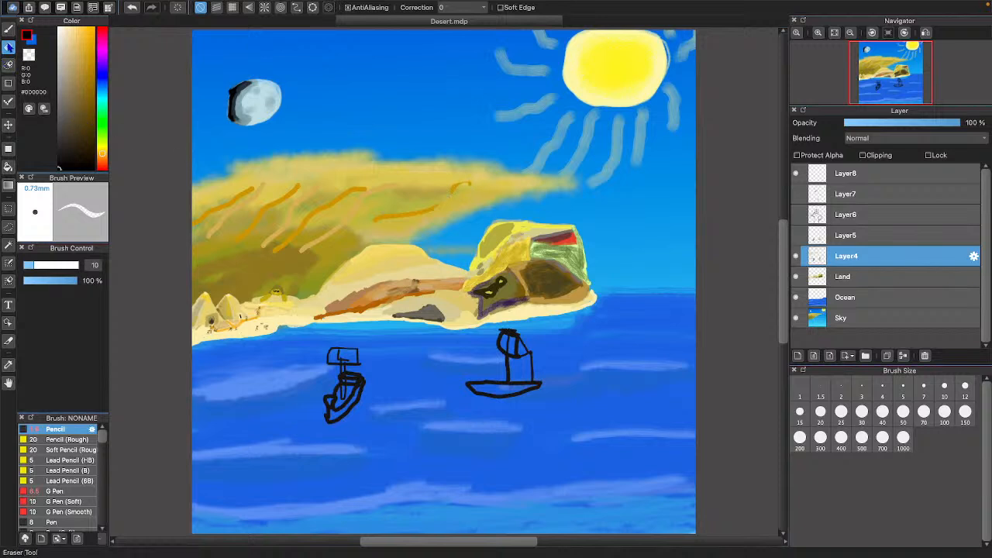
{"action": "left_click", "coordinate": [8, 29]}
{"action": "left_click", "coordinate": [8, 47]}
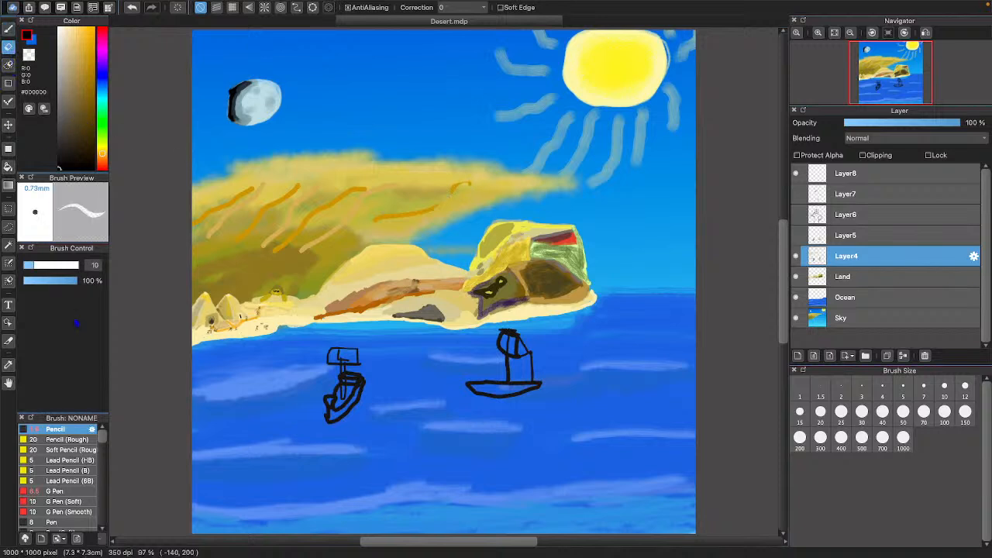
- Erase the remaining orange and tan streaks across the sandy hillside on Layer4 with the Eraser at size 21
{"action": "left_click", "coordinate": [49, 266]}
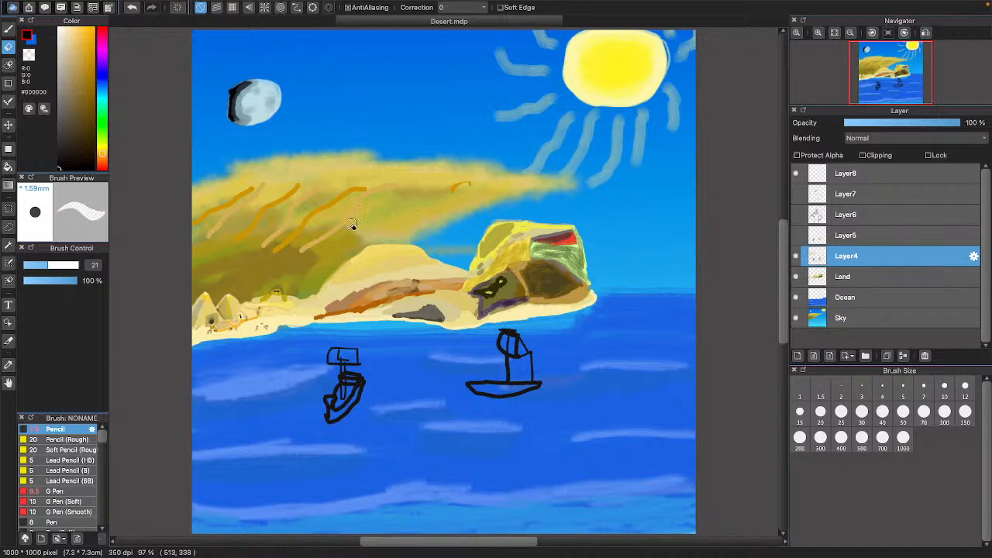
{"action": "mouse_move", "coordinate": [290, 252]}
{"action": "left_mouse_down"}
{"action": "mouse_move", "coordinate": [266, 243]}
{"action": "mouse_move", "coordinate": [303, 210]}
{"action": "mouse_move", "coordinate": [207, 230]}
{"action": "mouse_move", "coordinate": [292, 219]}
{"action": "mouse_move", "coordinate": [257, 187]}
{"action": "mouse_move", "coordinate": [203, 192]}
{"action": "mouse_move", "coordinate": [268, 187]}
{"action": "mouse_move", "coordinate": [229, 226]}
{"action": "left_mouse_up"}
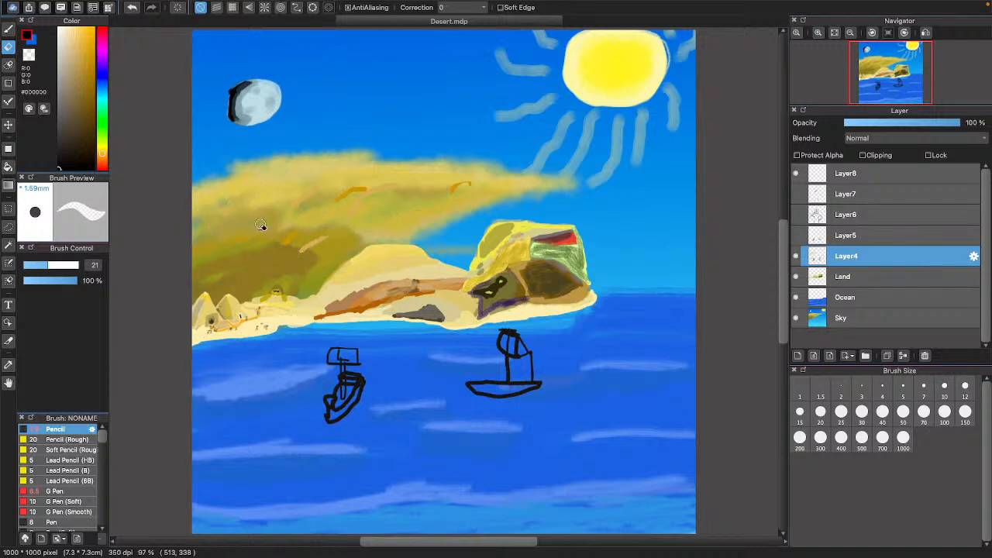
{"action": "mouse_move", "coordinate": [310, 237]}
{"action": "left_mouse_down"}
{"action": "mouse_move", "coordinate": [325, 250]}
{"action": "mouse_move", "coordinate": [291, 252]}
{"action": "left_mouse_up"}
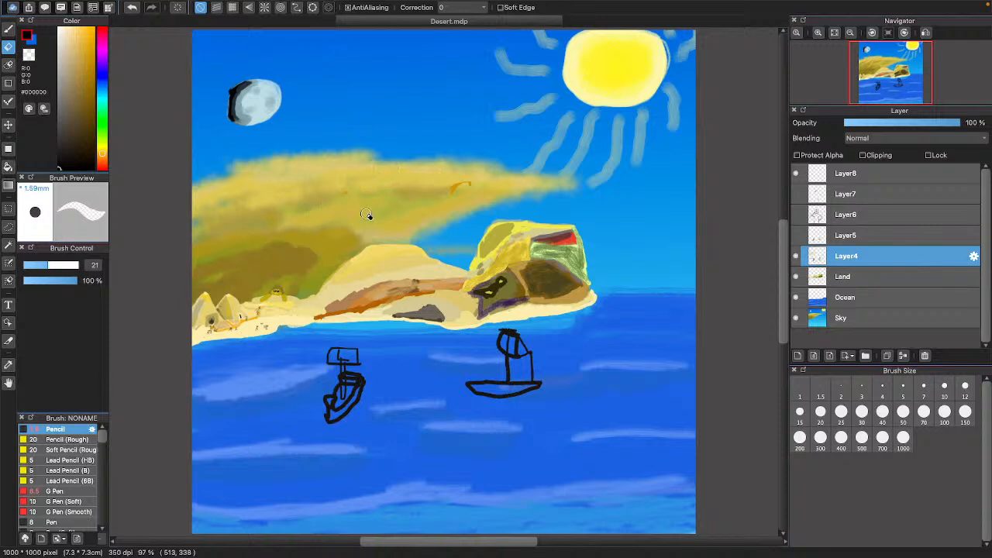
{"action": "left_click_drag", "start_coordinate": [427, 192], "coordinate": [464, 193]}
{"action": "left_click", "coordinate": [9, 29]}
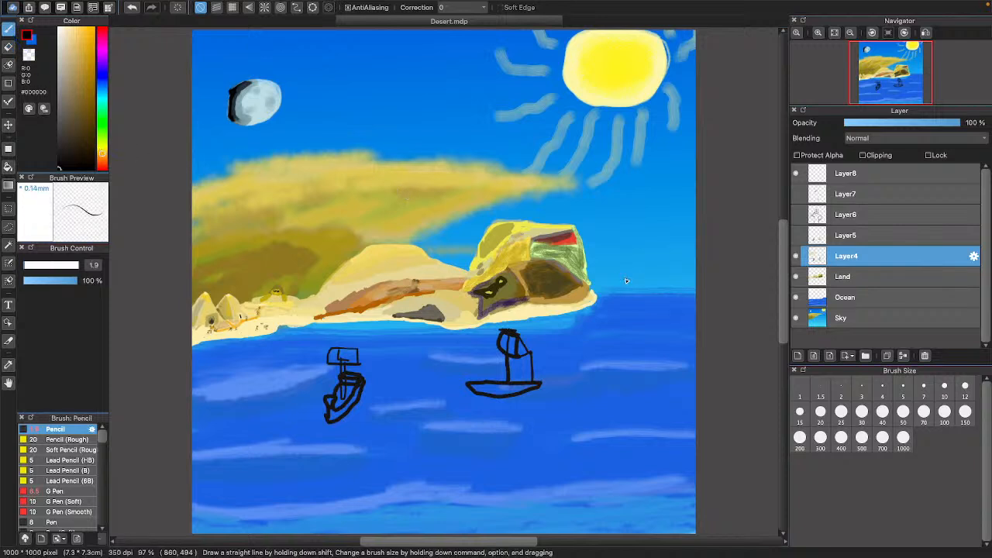
- Compare the cleaned hillside and the boat outlines with Layer4 and Layer5 shown and hidden
{"action": "left_click", "coordinate": [795, 256]}
{"action": "left_click", "coordinate": [795, 256]}
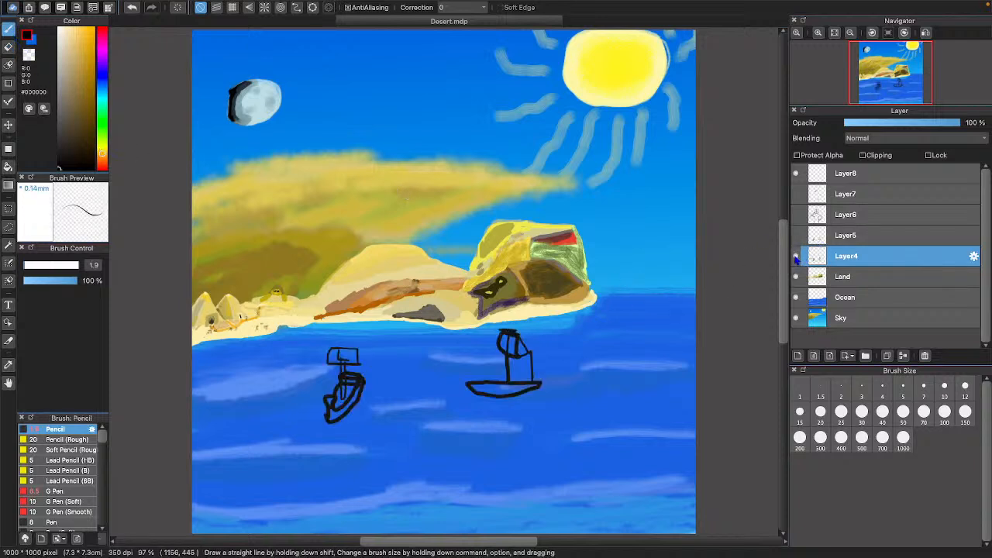
{"action": "left_click", "coordinate": [795, 236]}
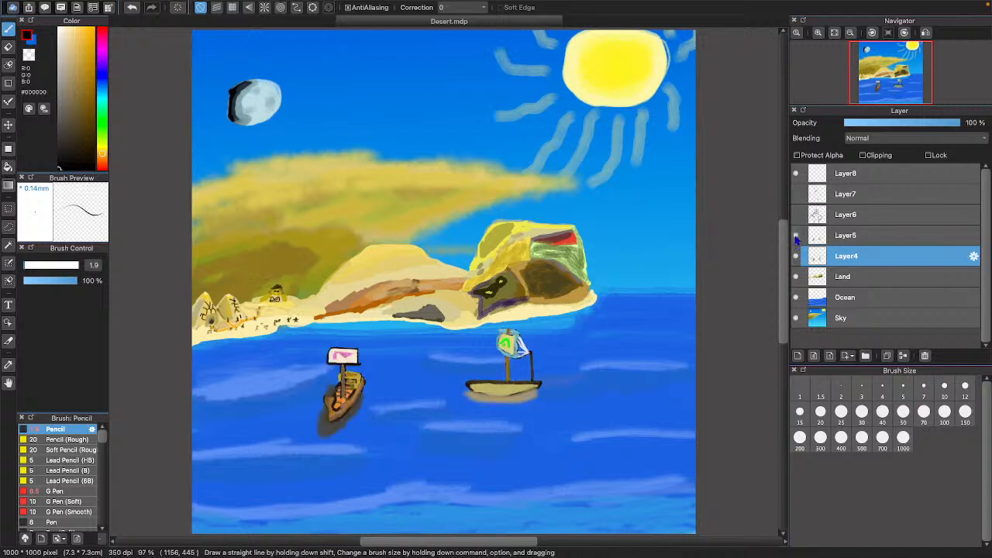
{"action": "left_click", "coordinate": [795, 236]}
{"action": "left_click", "coordinate": [794, 236]}
{"action": "left_click", "coordinate": [794, 236]}
{"action": "left_click", "coordinate": [795, 236]}
{"action": "left_click", "coordinate": [795, 236]}
{"action": "left_click", "coordinate": [795, 236]}
{"action": "left_click", "coordinate": [795, 236]}
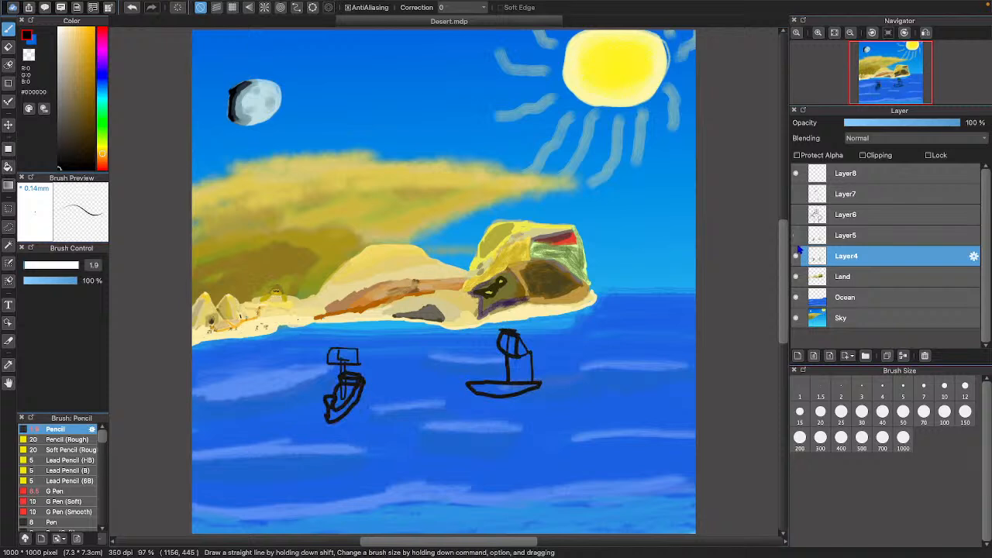
{"action": "left_click", "coordinate": [795, 257]}
{"action": "left_click", "coordinate": [795, 257]}
- Compare the boats with Layer5 shown and hidden, and check the scene with Layer6's figure outline briefly visible
{"action": "left_click", "coordinate": [795, 235]}
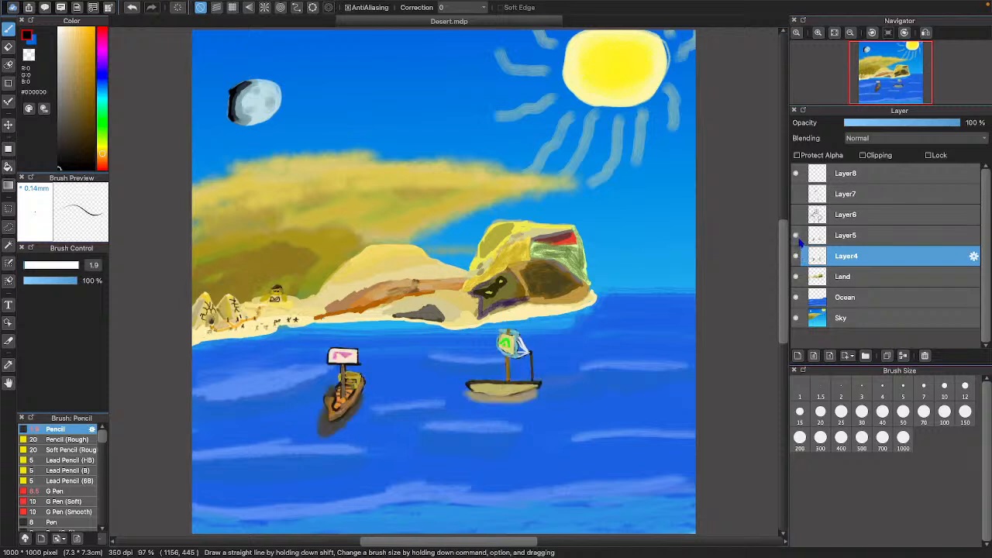
{"action": "left_click", "coordinate": [795, 235]}
{"action": "left_click", "coordinate": [795, 236]}
{"action": "left_click", "coordinate": [795, 235]}
{"action": "left_click", "coordinate": [794, 236]}
{"action": "left_click", "coordinate": [795, 235]}
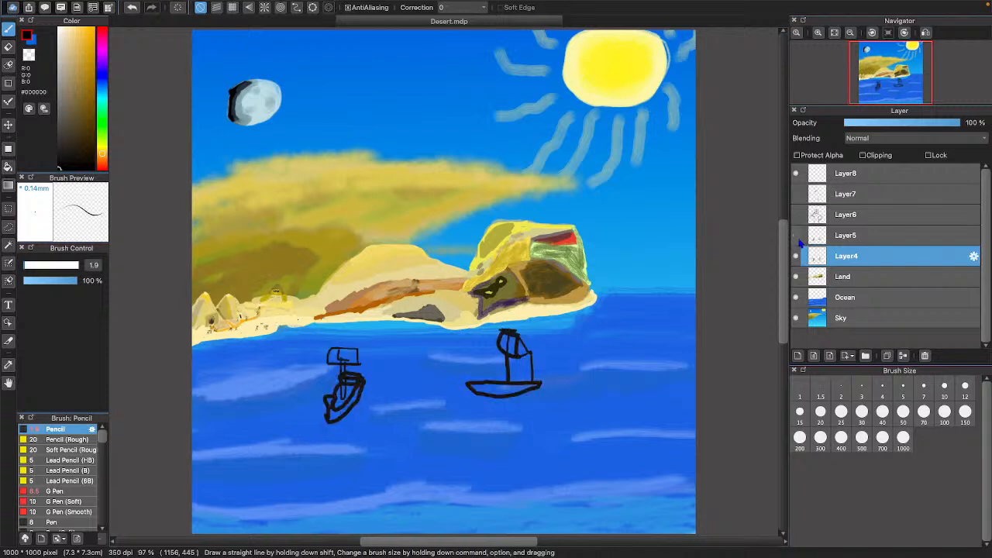
{"action": "left_click", "coordinate": [798, 240]}
{"action": "left_click", "coordinate": [795, 222]}
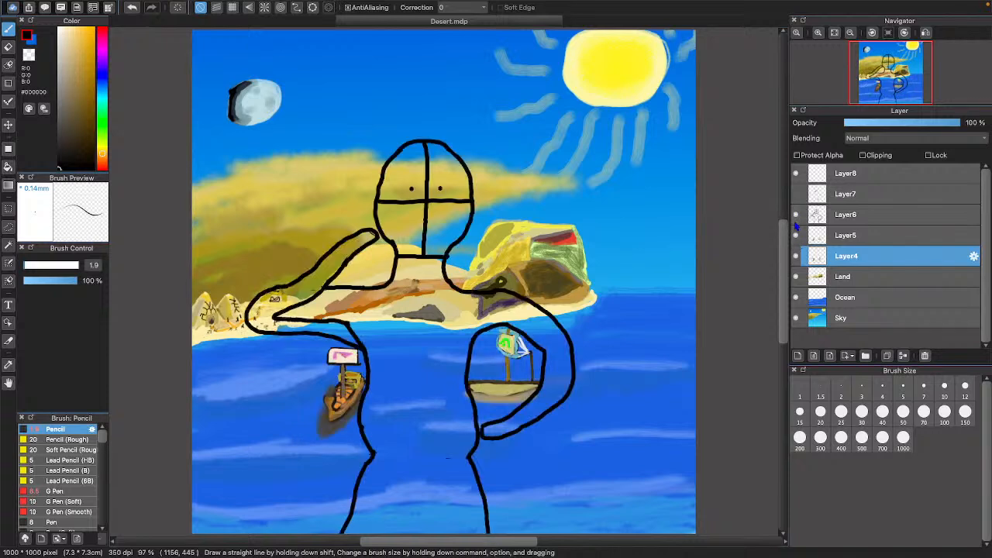
{"action": "left_click", "coordinate": [795, 217]}
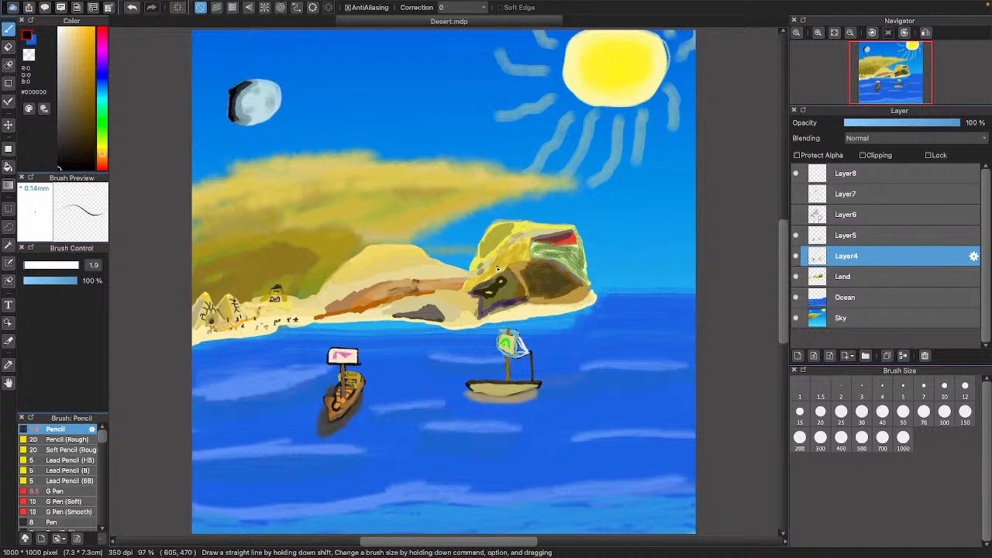
- Hide Layer4 and Layer5, and compare the land and sea with the Sky layer shown and hidden, leaving Sky visible
{"action": "left_click", "coordinate": [795, 255]}
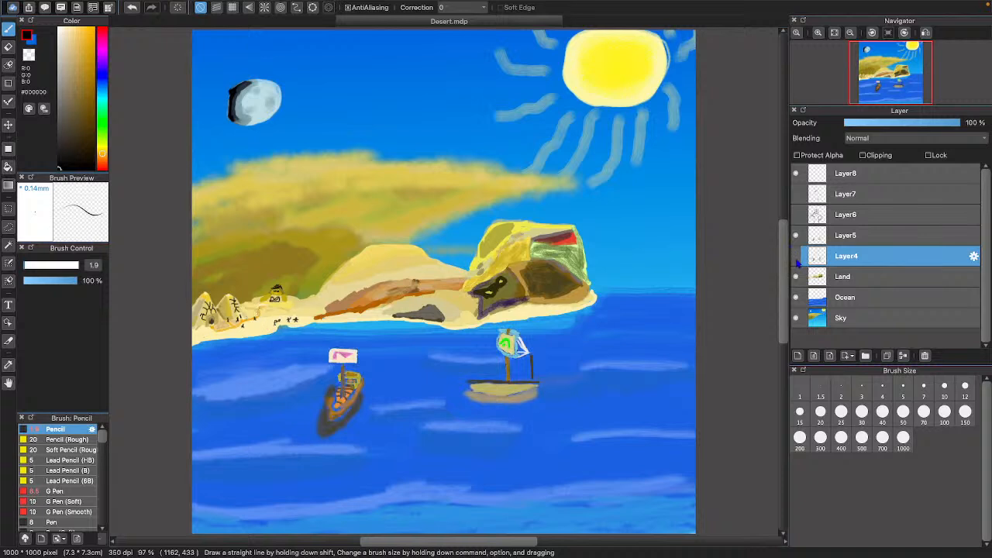
{"action": "left_click", "coordinate": [795, 235]}
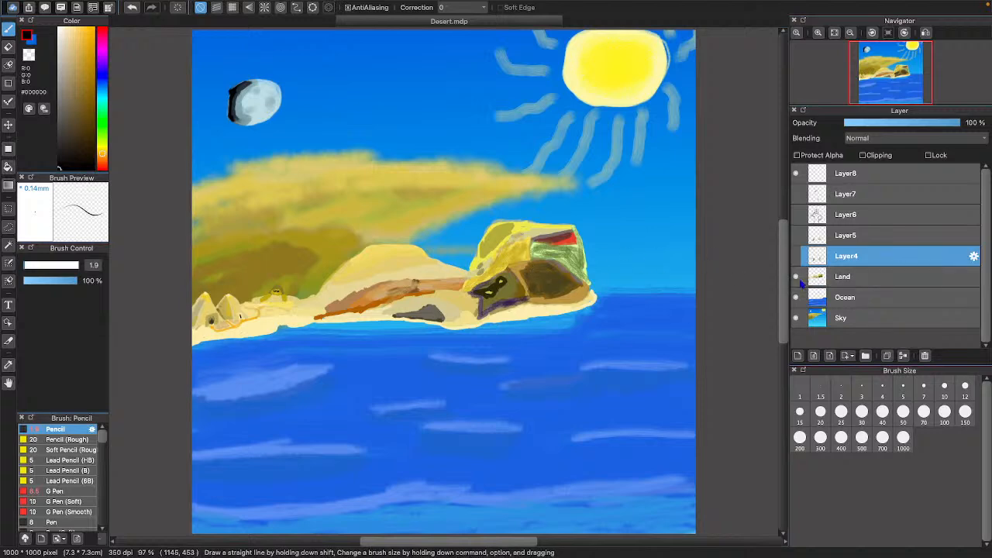
{"action": "left_click", "coordinate": [796, 317]}
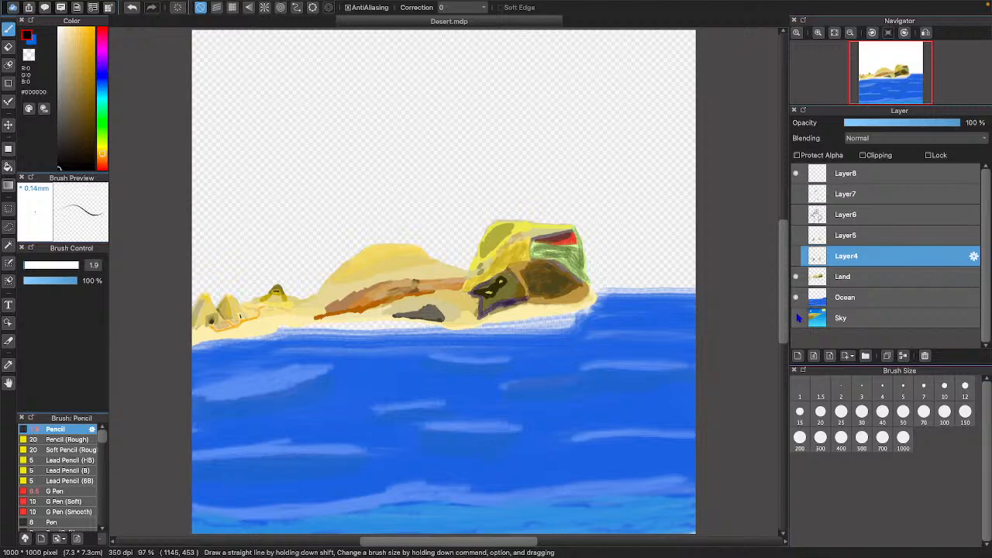
{"action": "left_click", "coordinate": [795, 318]}
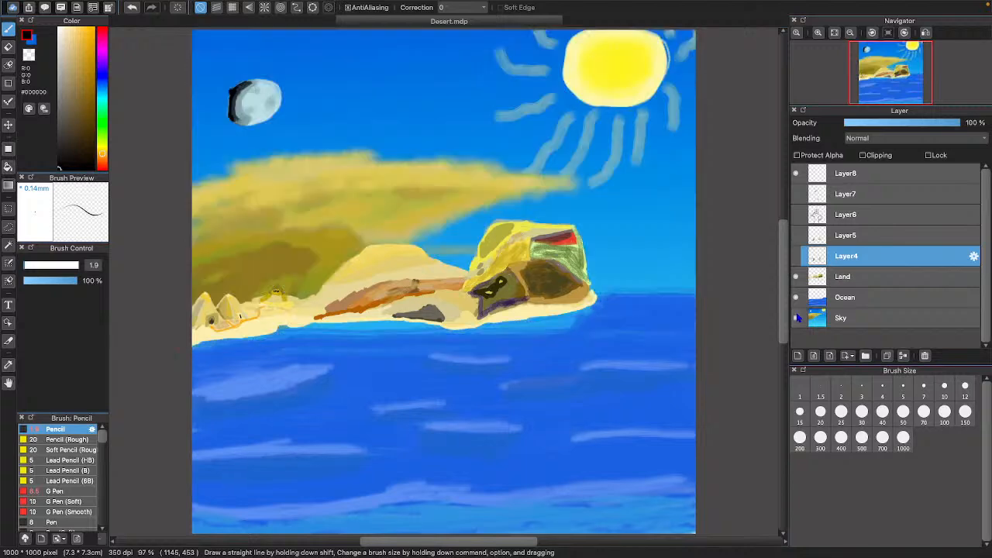
{"action": "left_click", "coordinate": [795, 318]}
{"action": "left_click", "coordinate": [796, 317]}
{"action": "left_click", "coordinate": [796, 318]}
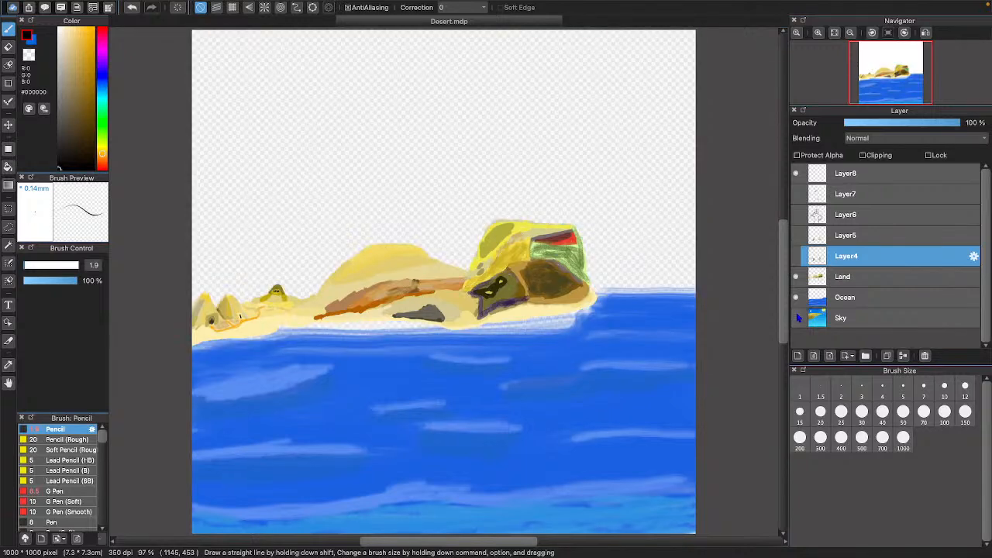
{"action": "left_click", "coordinate": [796, 318]}
{"action": "left_click", "coordinate": [796, 317]}
{"action": "left_click", "coordinate": [796, 317]}
{"action": "left_click", "coordinate": [795, 317]}
{"action": "left_click", "coordinate": [795, 318]}
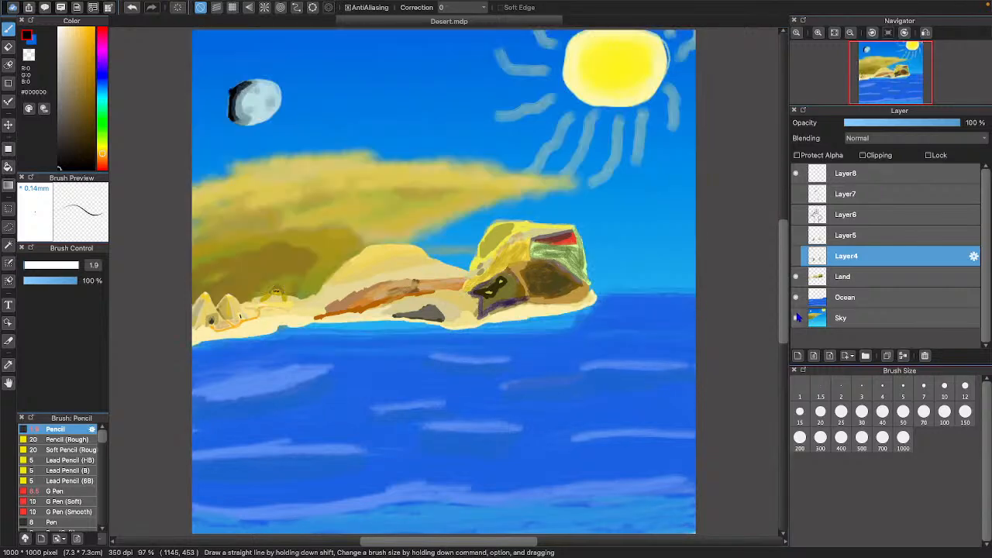
{"action": "left_click", "coordinate": [795, 318]}
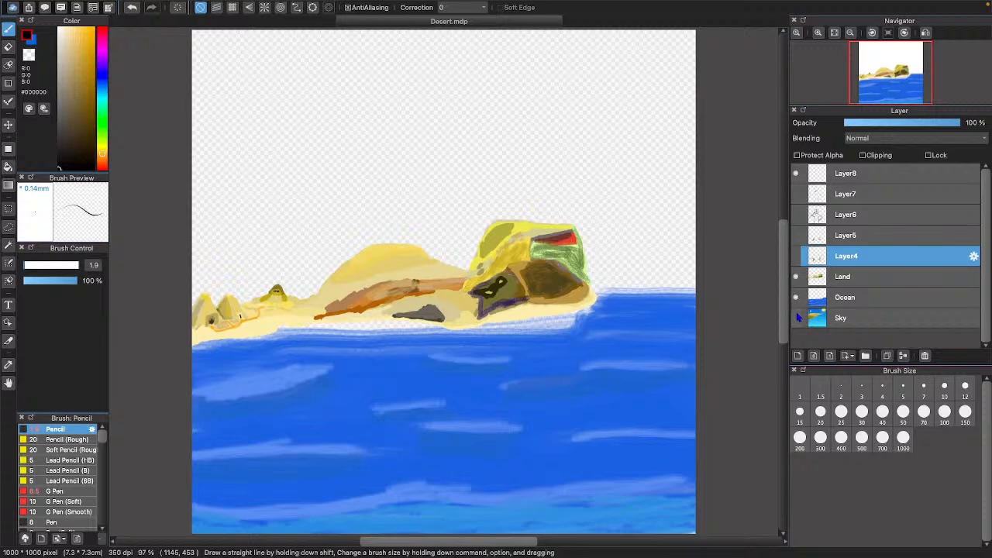
{"action": "left_click", "coordinate": [796, 318]}
{"action": "left_click", "coordinate": [796, 318]}
{"action": "left_click", "coordinate": [795, 318]}
{"action": "left_click", "coordinate": [796, 317]}
{"action": "left_click", "coordinate": [795, 317]}
{"action": "left_click", "coordinate": [796, 317]}
{"action": "left_click", "coordinate": [795, 317]}
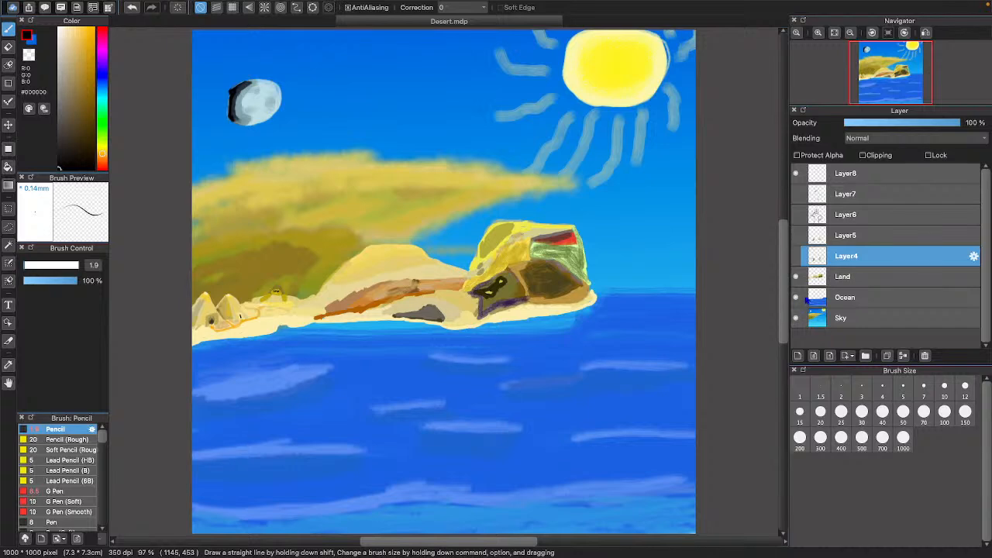
{"action": "left_click", "coordinate": [798, 320]}
{"action": "left_click", "coordinate": [798, 320]}
{"action": "left_click", "coordinate": [798, 320]}
{"action": "left_click", "coordinate": [798, 320]}
{"action": "left_click", "coordinate": [798, 320]}
{"action": "left_click", "coordinate": [798, 319]}
{"action": "left_click", "coordinate": [797, 320]}
{"action": "left_click", "coordinate": [798, 320]}
- Examine the land against the sky with the Ocean layer temporarily hidden, and show Ocean again
{"action": "left_click", "coordinate": [795, 296]}
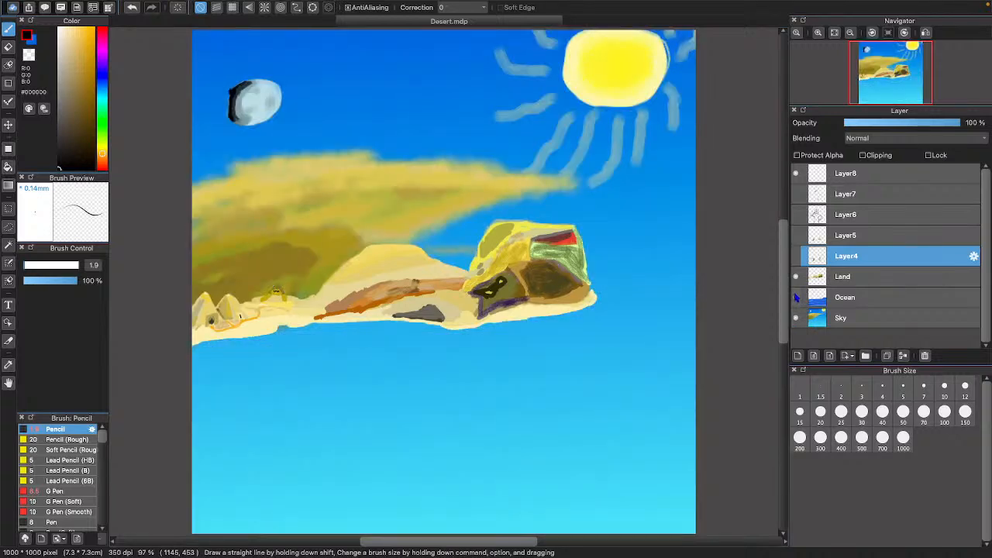
{"action": "left_click", "coordinate": [798, 320]}
{"action": "left_click", "coordinate": [798, 320]}
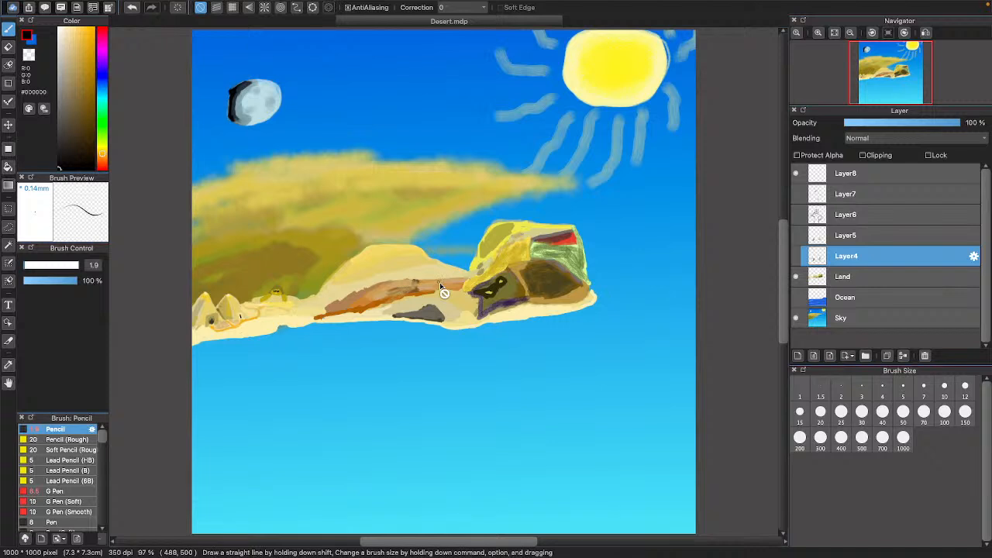
{"action": "left_click", "coordinate": [798, 300]}
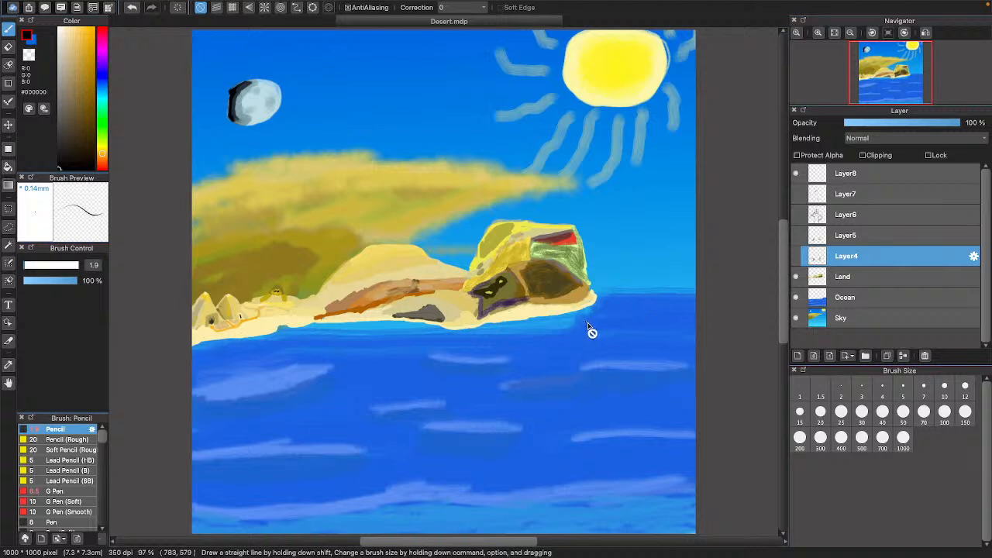
- Select the Ocean layer, sample the blue of the water just below the shore, and choose the Oil Paint(Dry) brush
{"action": "left_click", "coordinate": [911, 298]}
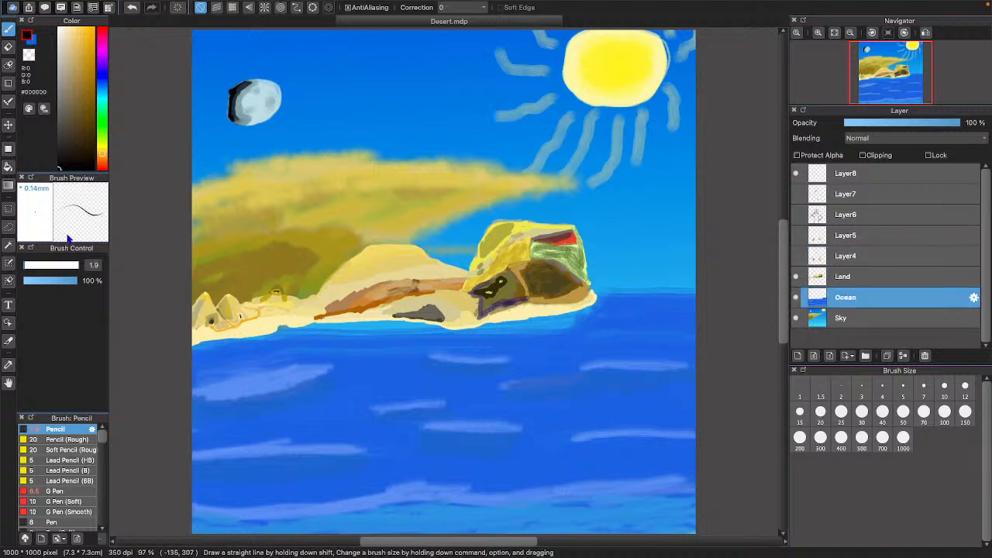
{"action": "left_click", "coordinate": [9, 364]}
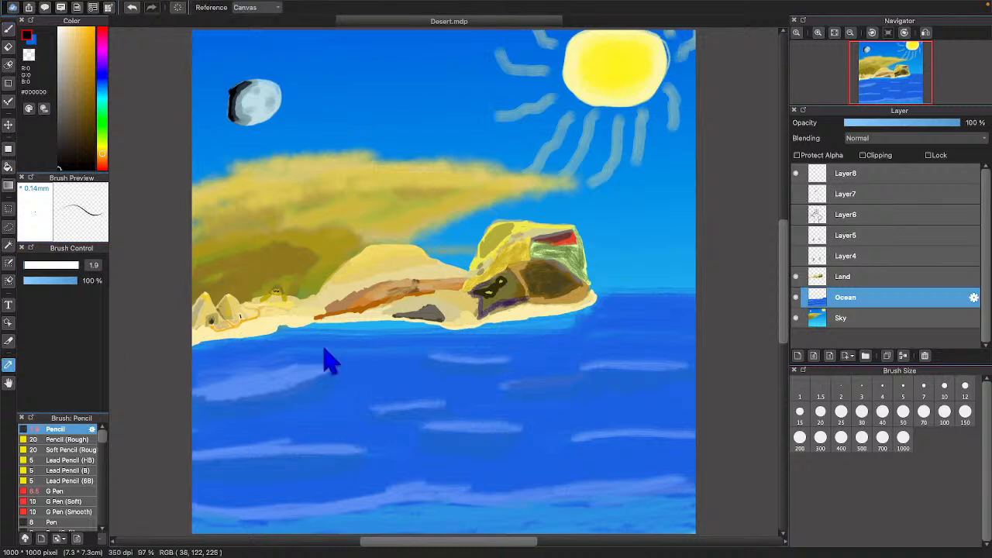
{"action": "left_click", "coordinate": [350, 334]}
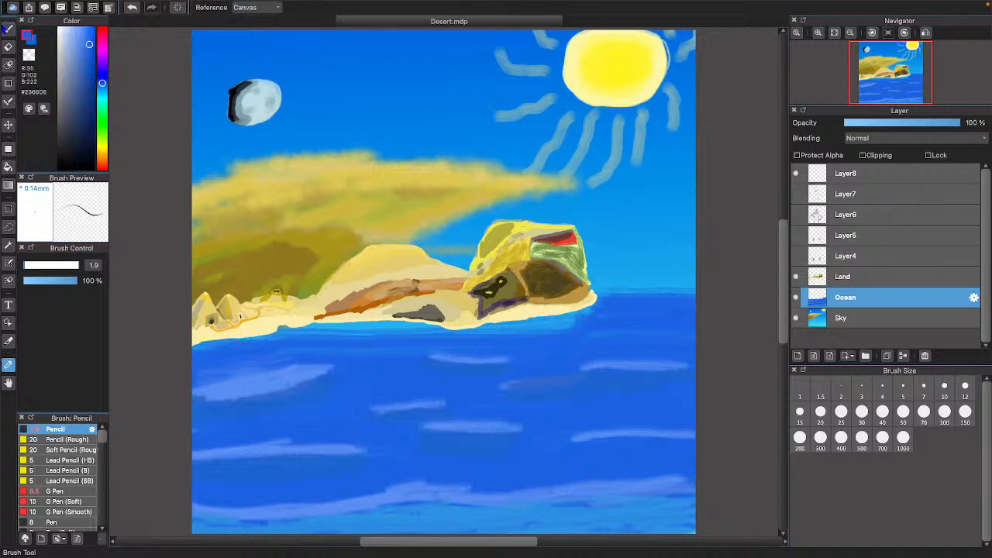
{"action": "left_click", "coordinate": [9, 28]}
{"action": "scroll", "coordinate": [70, 480], "scroll_direction": "down", "scroll_amount": 10}
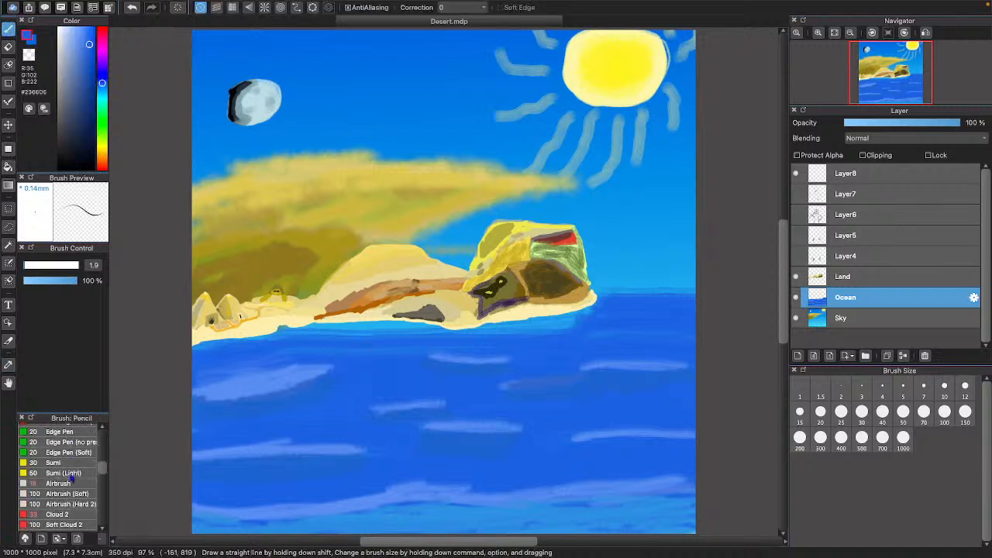
{"action": "scroll", "coordinate": [72, 478], "scroll_direction": "up", "scroll_amount": 8}
{"action": "scroll", "coordinate": [72, 476], "scroll_direction": "down", "scroll_amount": 6}
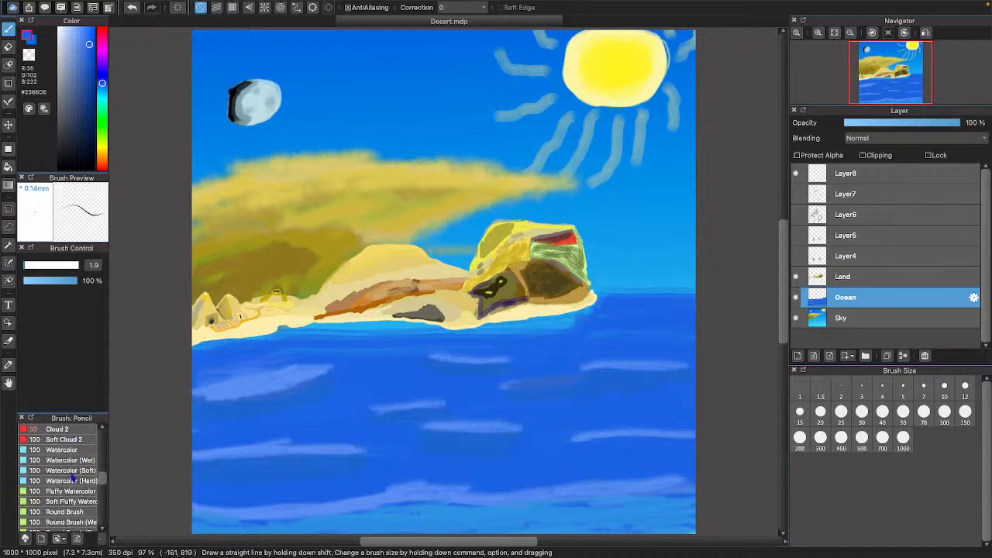
{"action": "scroll", "coordinate": [72, 476], "scroll_direction": "down", "scroll_amount": 10}
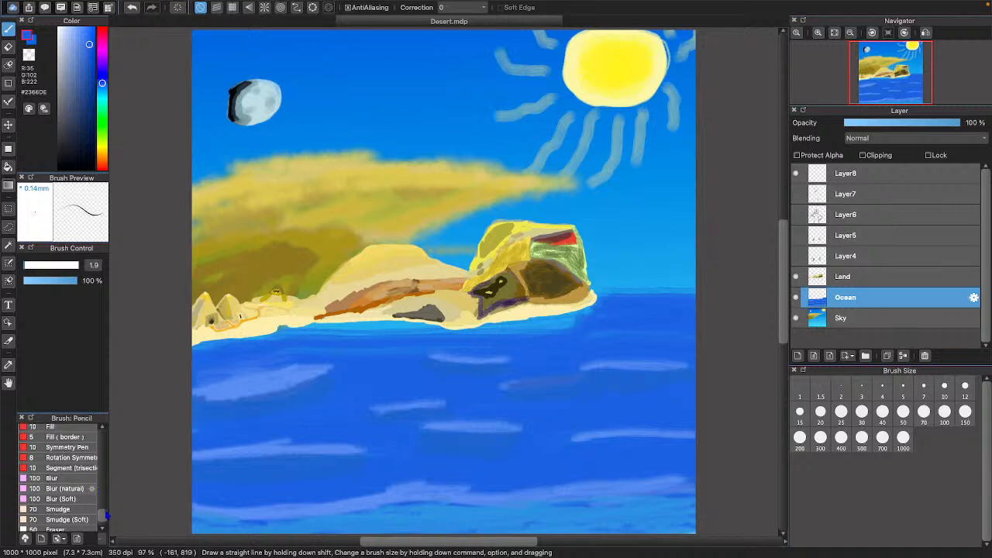
{"action": "left_click_drag", "start_coordinate": [104, 510], "coordinate": [103, 493]}
{"action": "left_click", "coordinate": [76, 504]}
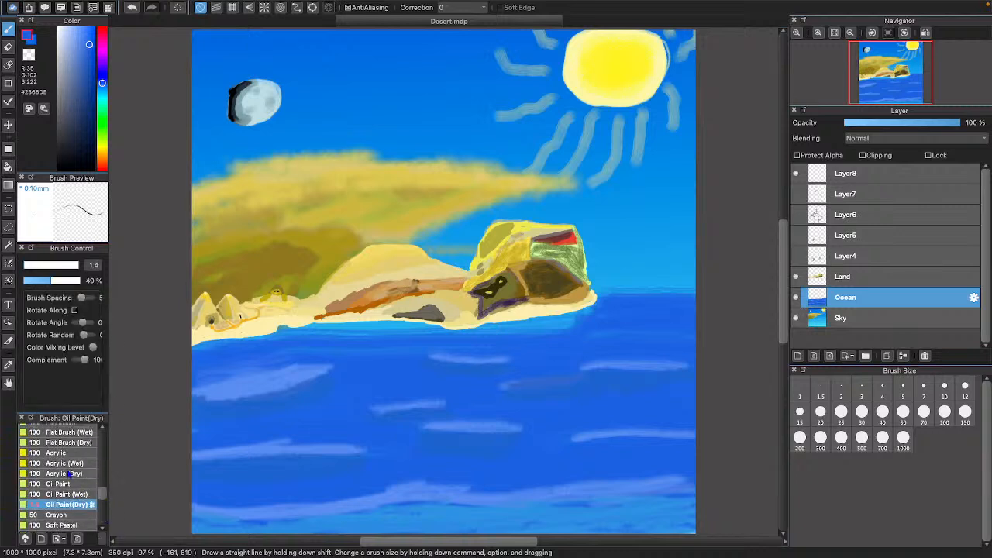
- Paint shallow water along the shoreline with brush size 11.7 in light blue #6CA2CA, adding #5AB3F3 below the large rock
{"action": "left_click", "coordinate": [41, 267]}
{"action": "left_click_drag", "start_coordinate": [40, 267], "coordinate": [36, 267]}
{"action": "left_click_drag", "start_coordinate": [101, 83], "coordinate": [75, 56]}
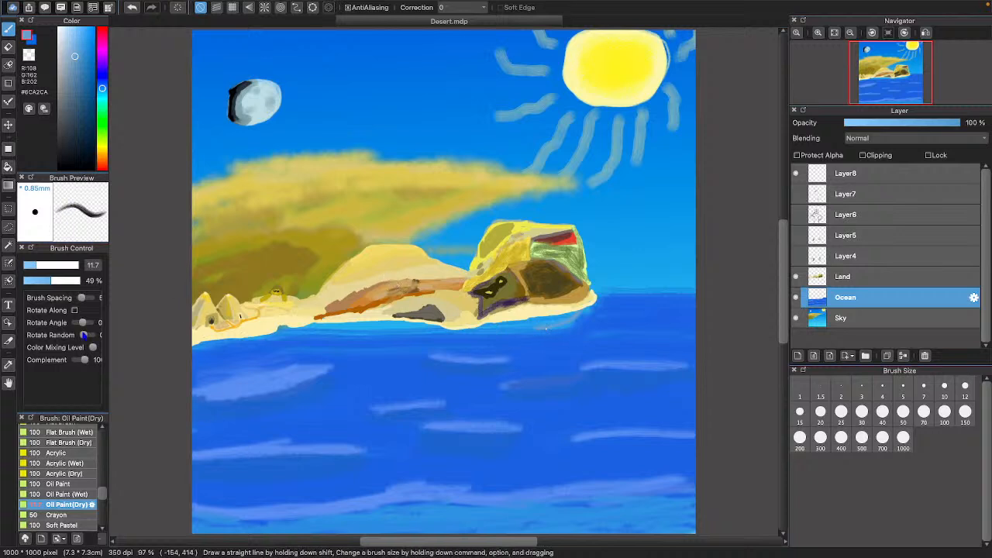
{"action": "scroll", "coordinate": [62, 477], "scroll_direction": "up", "scroll_amount": 3}
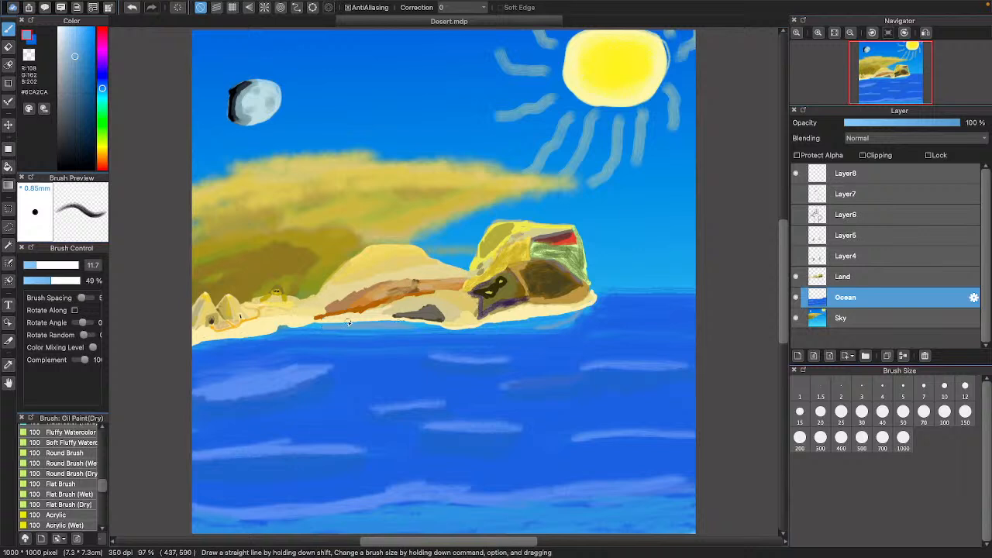
{"action": "left_click_drag", "start_coordinate": [298, 327], "coordinate": [383, 328]}
{"action": "mouse_move", "coordinate": [308, 331]}
{"action": "left_mouse_down"}
{"action": "mouse_move", "coordinate": [387, 322]}
{"action": "mouse_move", "coordinate": [333, 340]}
{"action": "mouse_move", "coordinate": [457, 329]}
{"action": "mouse_move", "coordinate": [362, 325]}
{"action": "mouse_move", "coordinate": [451, 320]}
{"action": "mouse_move", "coordinate": [385, 335]}
{"action": "mouse_move", "coordinate": [441, 333]}
{"action": "mouse_move", "coordinate": [350, 340]}
{"action": "mouse_move", "coordinate": [328, 336]}
{"action": "mouse_move", "coordinate": [537, 324]}
{"action": "left_mouse_up"}
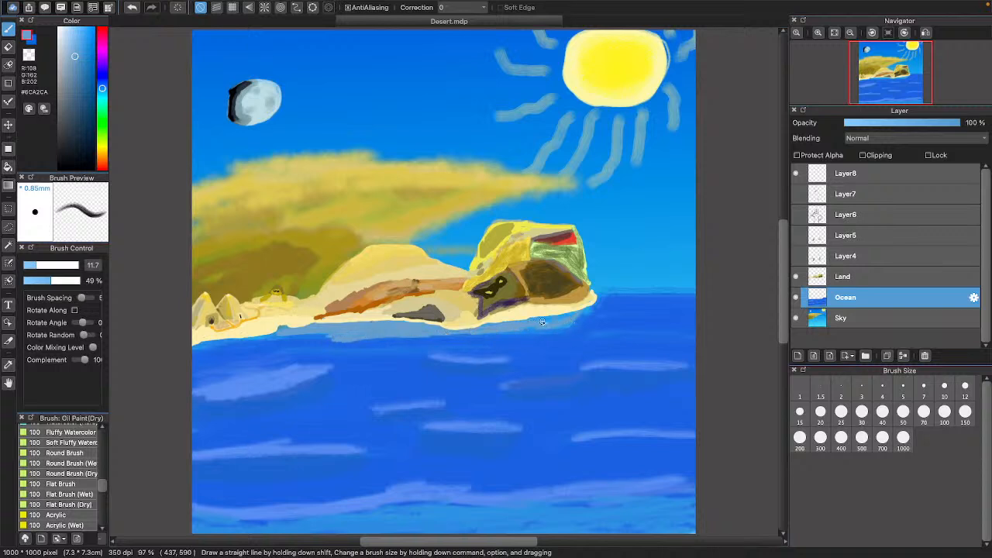
{"action": "left_click_drag", "start_coordinate": [87, 42], "coordinate": [81, 33]}
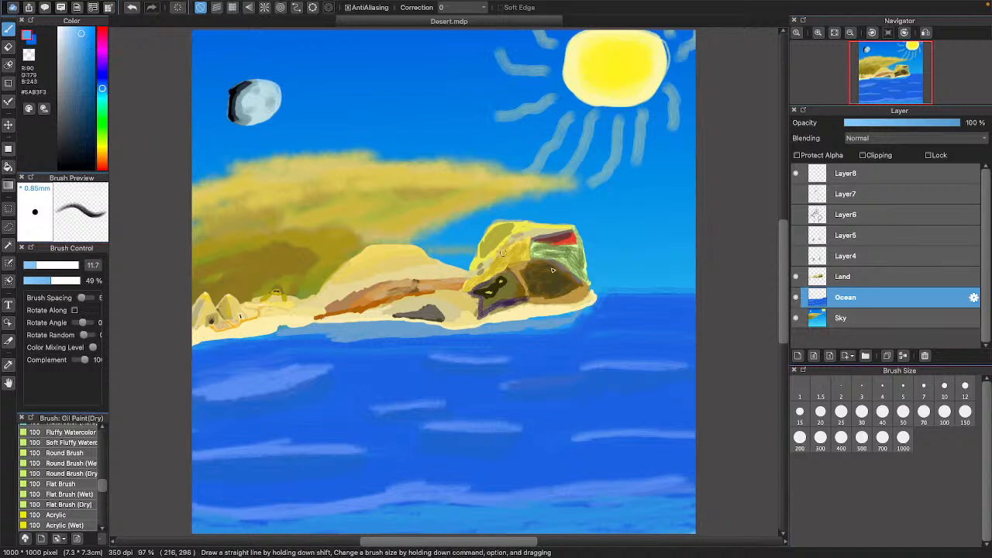
{"action": "mouse_move", "coordinate": [563, 322]}
{"action": "left_mouse_down"}
{"action": "mouse_move", "coordinate": [577, 314]}
{"action": "mouse_move", "coordinate": [545, 328]}
{"action": "left_mouse_up"}
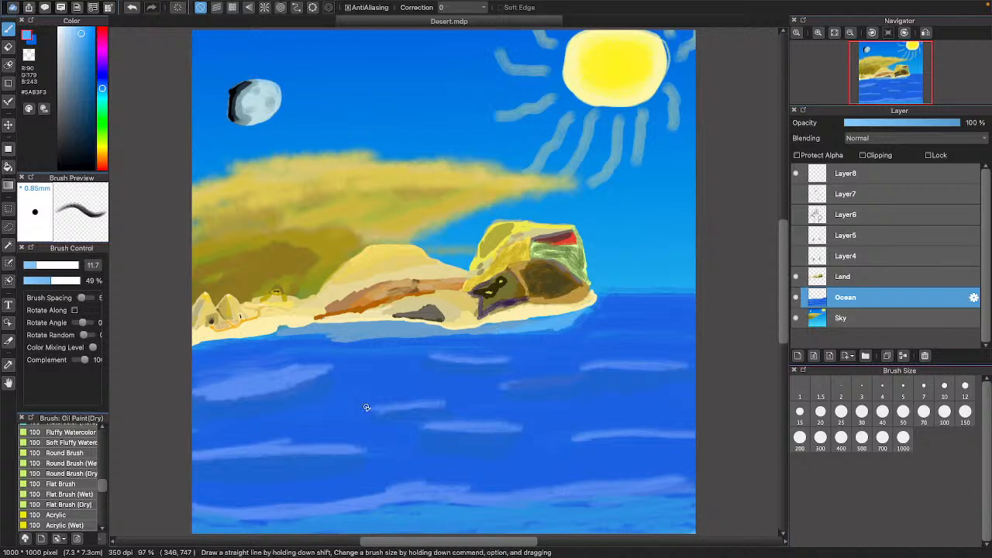
- Paint a broad light-blue band of shallow water along the shoreline with the Flat Brush at size 100
{"action": "scroll", "coordinate": [91, 465], "scroll_direction": "up", "scroll_amount": 5}
{"action": "scroll", "coordinate": [89, 465], "scroll_direction": "down", "scroll_amount": 10}
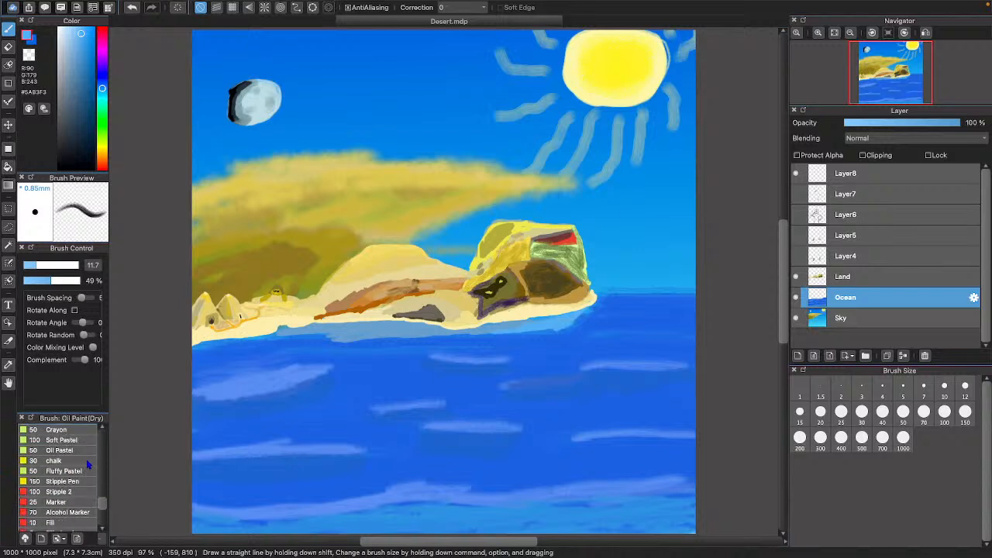
{"action": "scroll", "coordinate": [88, 463], "scroll_direction": "down", "scroll_amount": 3}
{"action": "scroll", "coordinate": [88, 463], "scroll_direction": "up", "scroll_amount": 2}
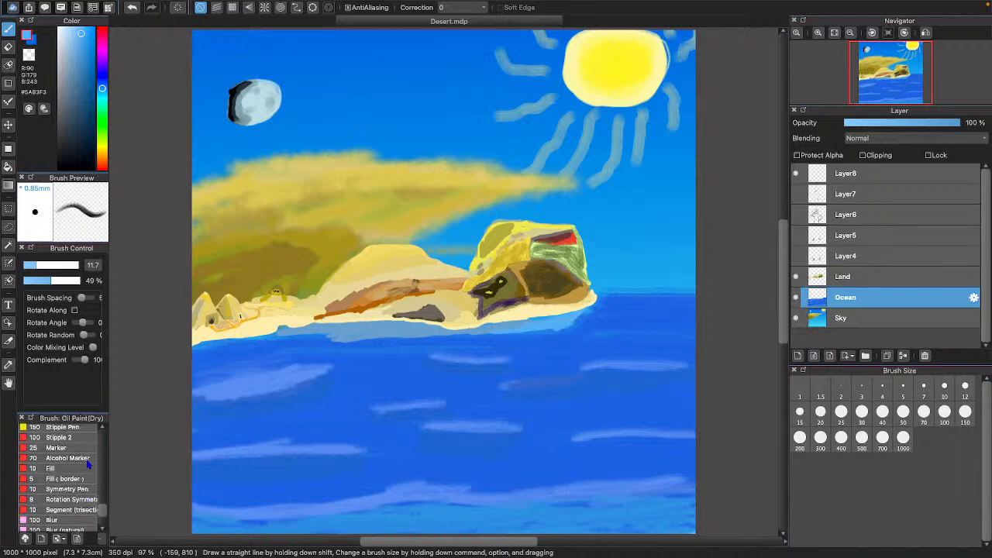
{"action": "scroll", "coordinate": [89, 463], "scroll_direction": "up", "scroll_amount": 8}
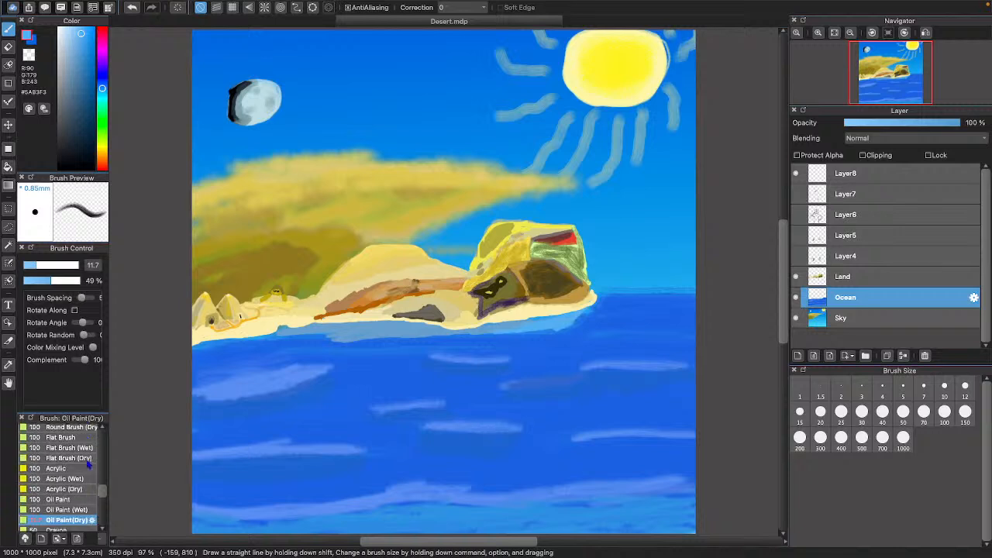
{"action": "left_click", "coordinate": [80, 438]}
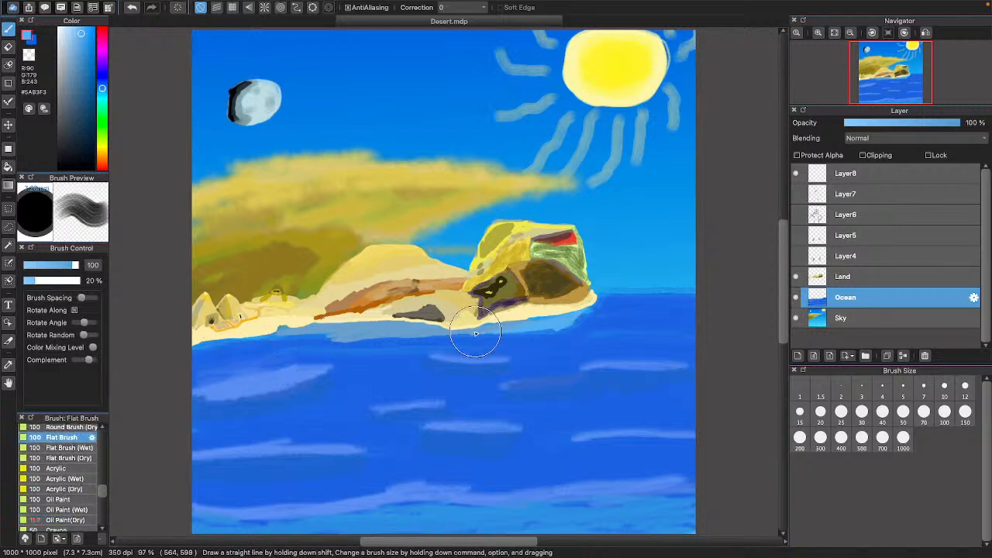
{"action": "left_click_drag", "start_coordinate": [447, 335], "coordinate": [243, 342]}
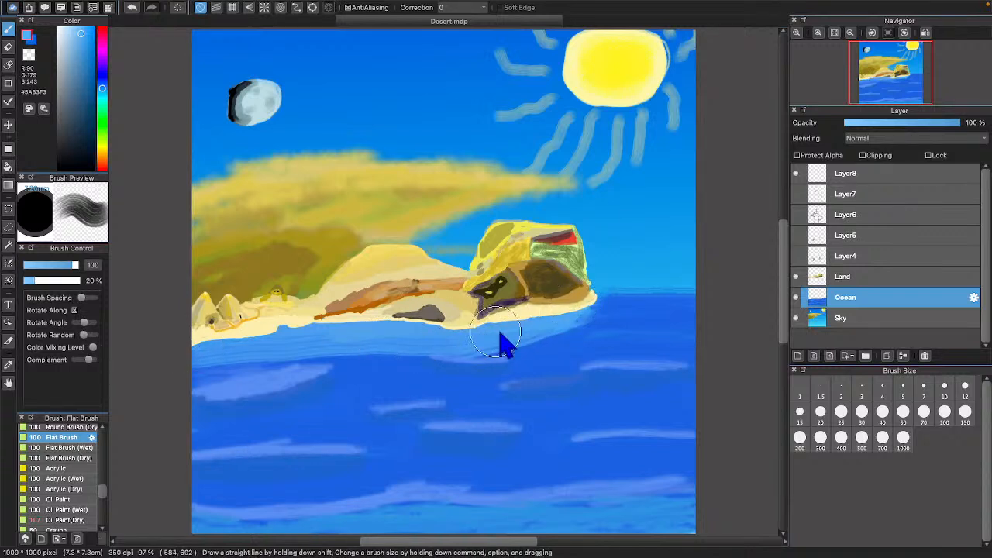
{"action": "left_click", "coordinate": [565, 334], "text": "alt"}
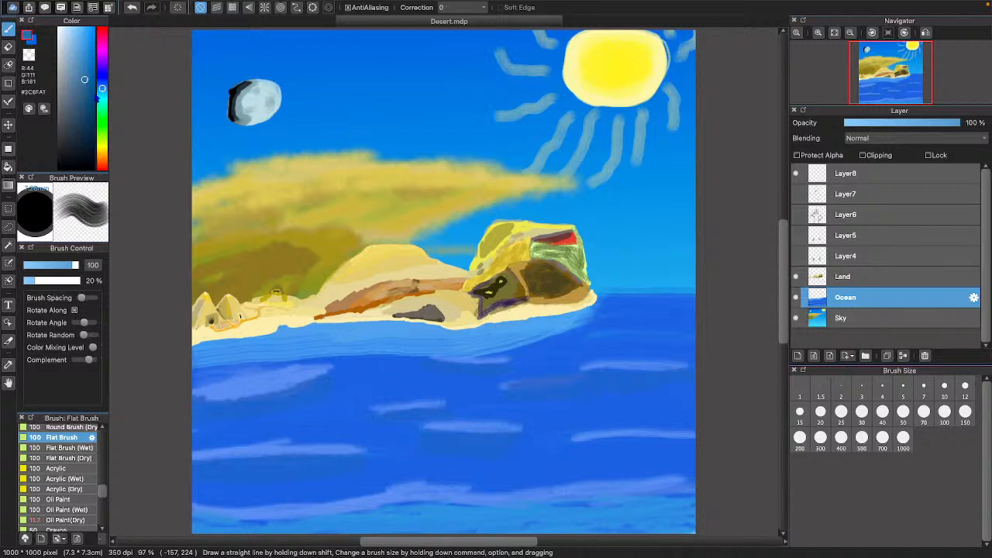
{"action": "mouse_move", "coordinate": [581, 325]}
{"action": "left_mouse_down"}
{"action": "mouse_move", "coordinate": [433, 359]}
{"action": "mouse_move", "coordinate": [385, 354]}
{"action": "left_mouse_up"}
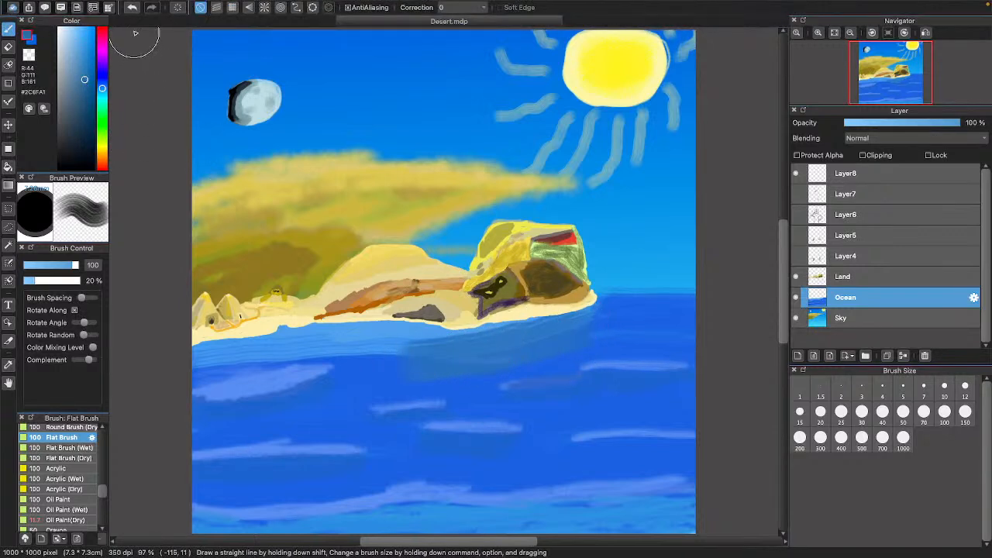
{"action": "left_click", "coordinate": [132, 8]}
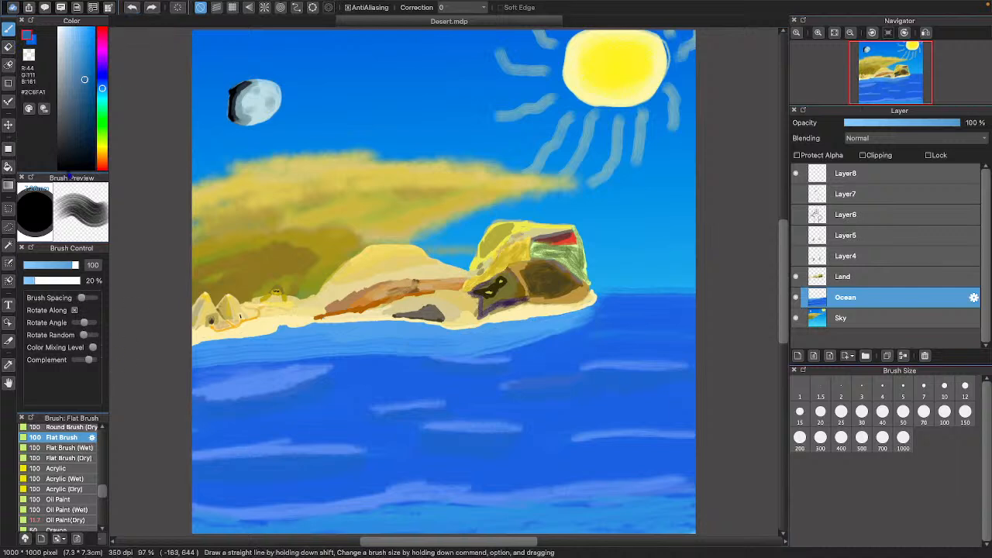
- Shade the shallow water along the shoreline using the Flat Brush at size 13.9 in medium blue #2A80C0
{"action": "left_click_drag", "start_coordinate": [64, 265], "coordinate": [38, 266]}
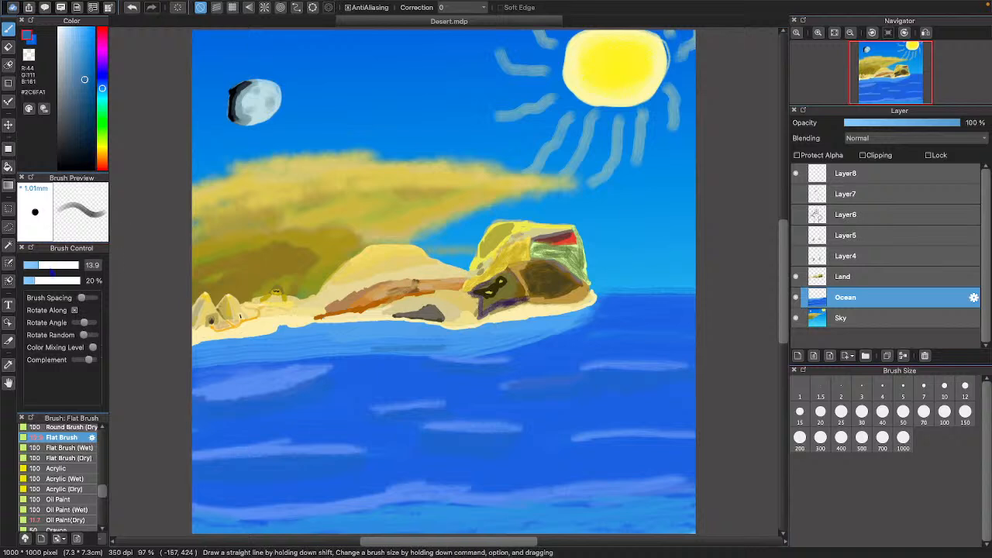
{"action": "left_click_drag", "start_coordinate": [85, 80], "coordinate": [87, 62]}
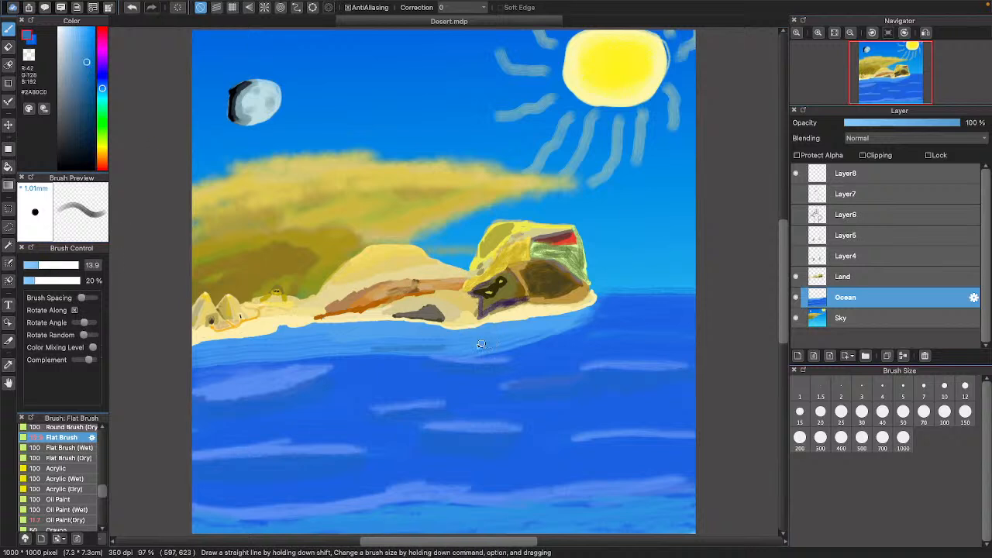
{"action": "left_click_drag", "start_coordinate": [490, 335], "coordinate": [271, 352]}
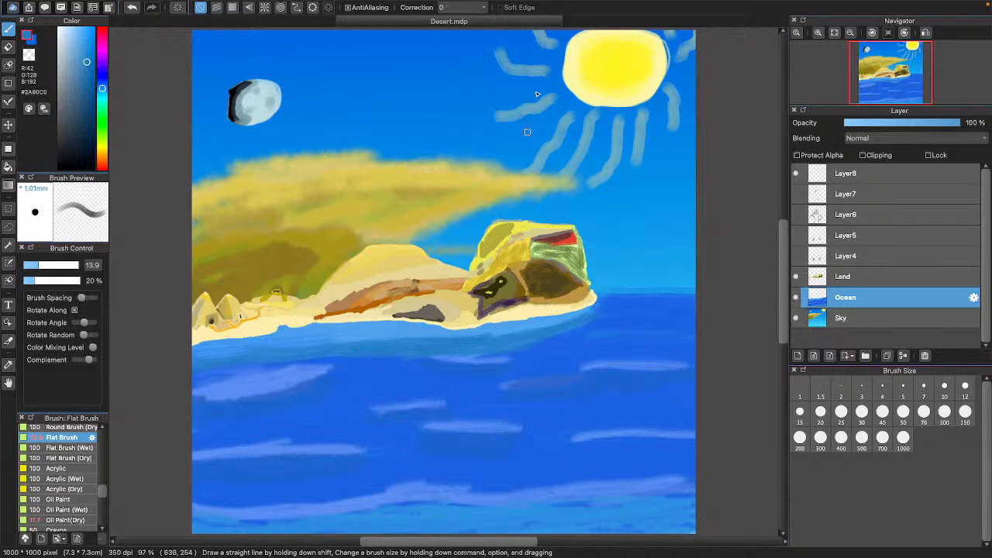
- Compare the scene with Layer4 shown and hidden, leaving both Layer4 and Layer5 visible
{"action": "left_click", "coordinate": [800, 259]}
{"action": "left_click", "coordinate": [799, 260]}
{"action": "left_click", "coordinate": [799, 259]}
{"action": "left_click", "coordinate": [798, 259]}
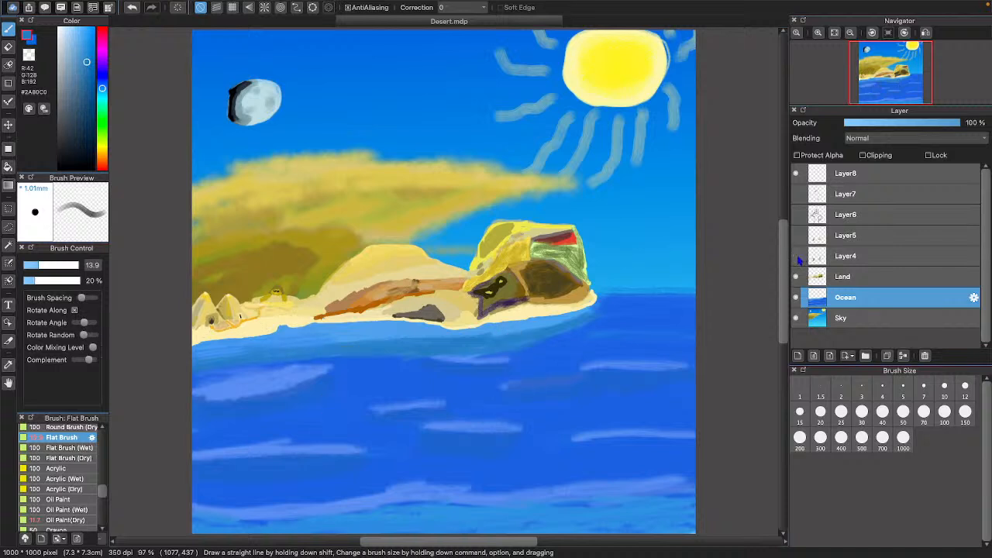
{"action": "left_click", "coordinate": [798, 259]}
{"action": "left_click", "coordinate": [798, 260]}
{"action": "left_click", "coordinate": [798, 260]}
{"action": "left_click", "coordinate": [798, 260]}
{"action": "left_click", "coordinate": [798, 259]}
{"action": "left_click", "coordinate": [798, 260]}
{"action": "left_click", "coordinate": [798, 260]}
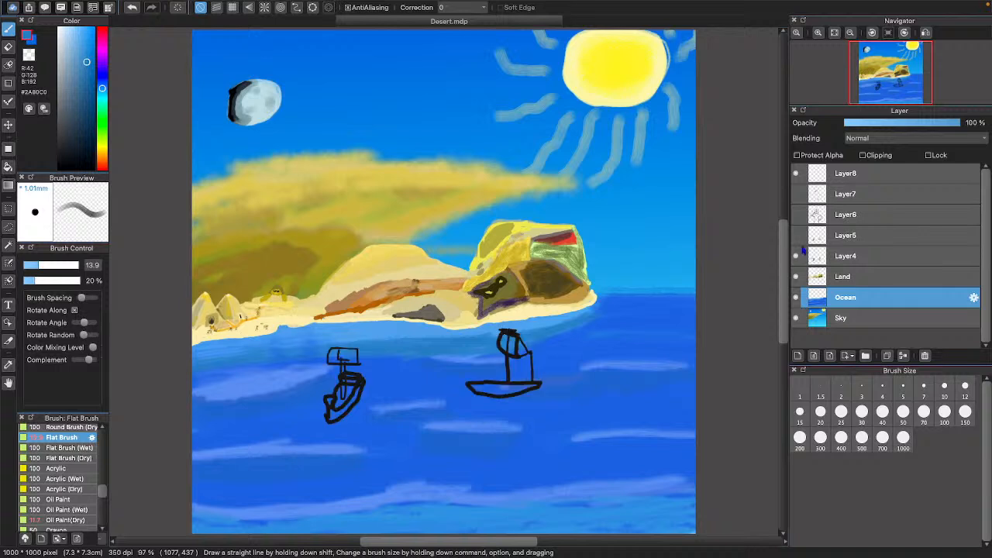
{"action": "left_click", "coordinate": [795, 235]}
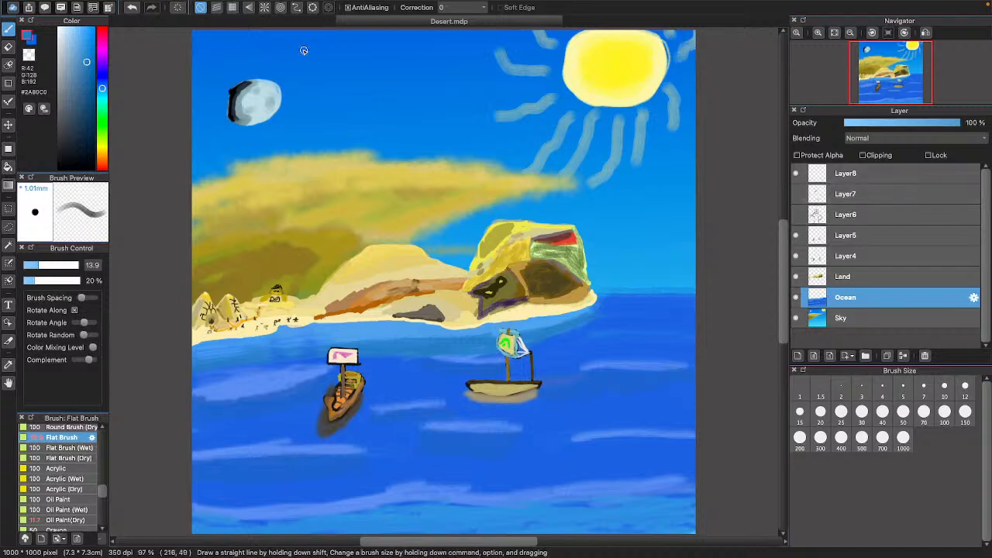
- Save the Desert.mdp painting
{"action": "mouse_move", "coordinate": [142, 8]}
{"action": "left_click", "coordinate": [108, 6]}
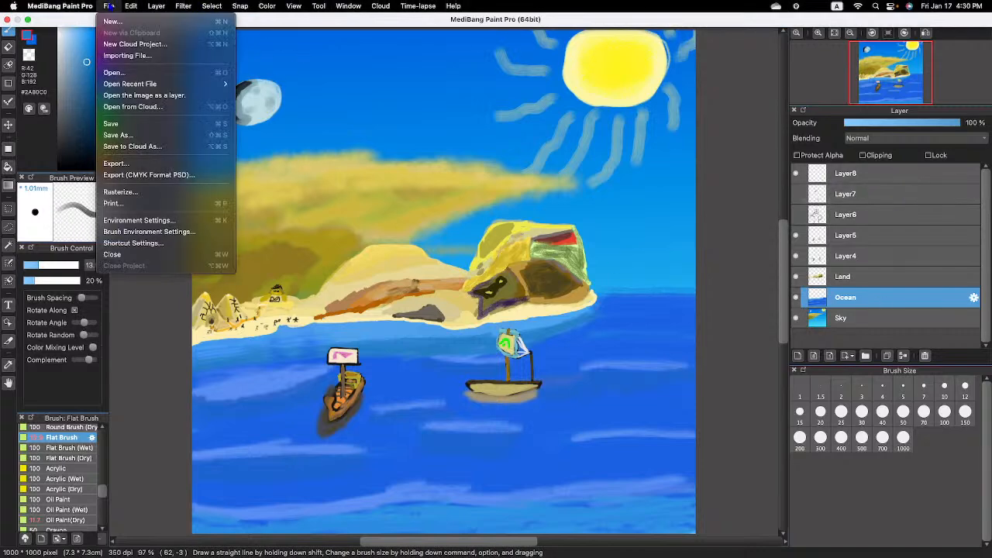
{"action": "left_click", "coordinate": [116, 124]}
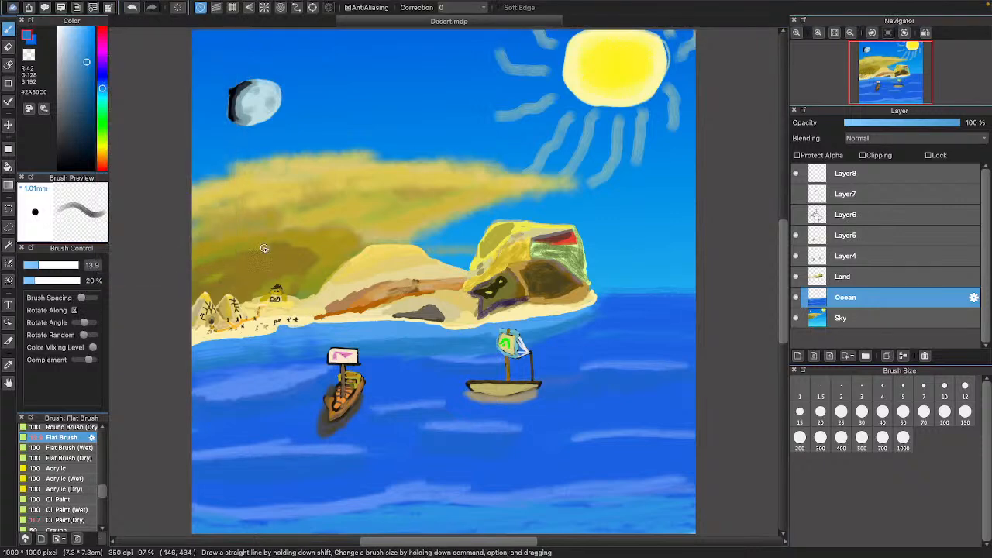
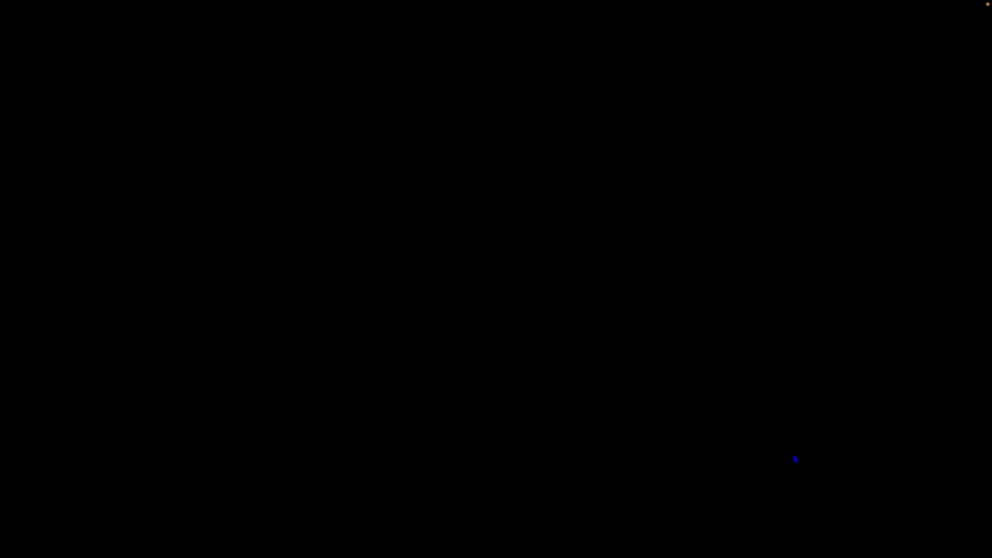
- Switch back to MediBang Paint Pro and look over the Hurricane Imelda map
{"action": "mouse_move", "coordinate": [801, 543]}
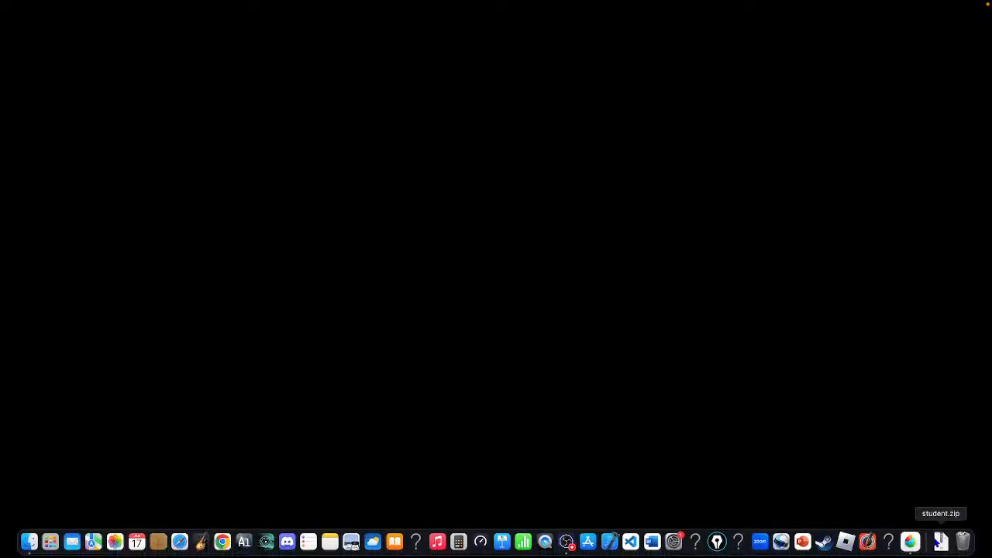
{"action": "left_click", "coordinate": [914, 543]}
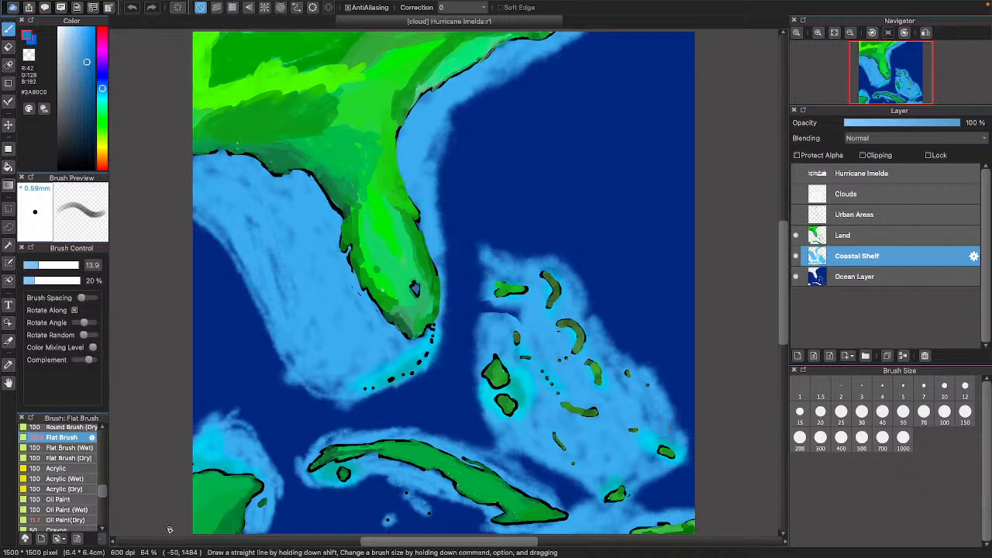
{"action": "mouse_move", "coordinate": [287, 541]}
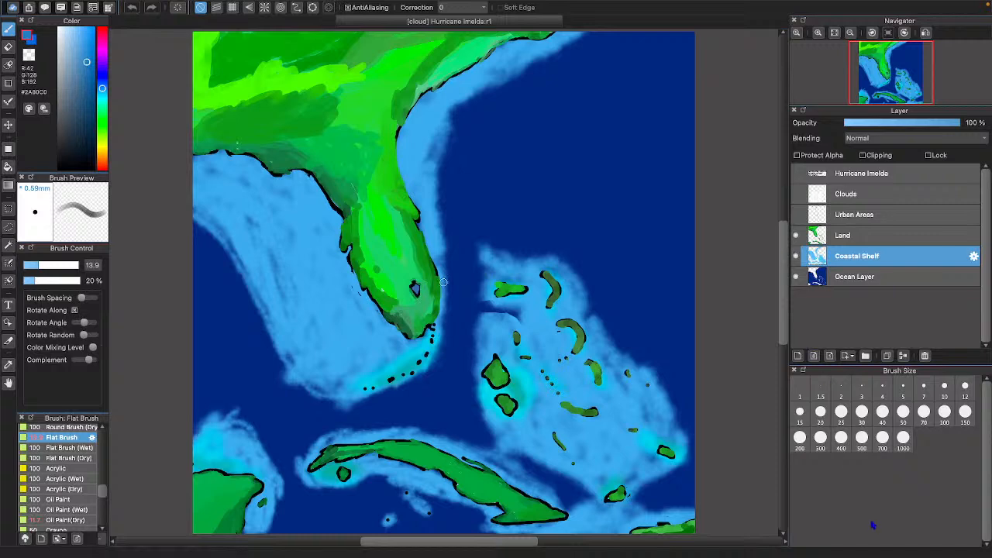
{"action": "mouse_move", "coordinate": [872, 546]}
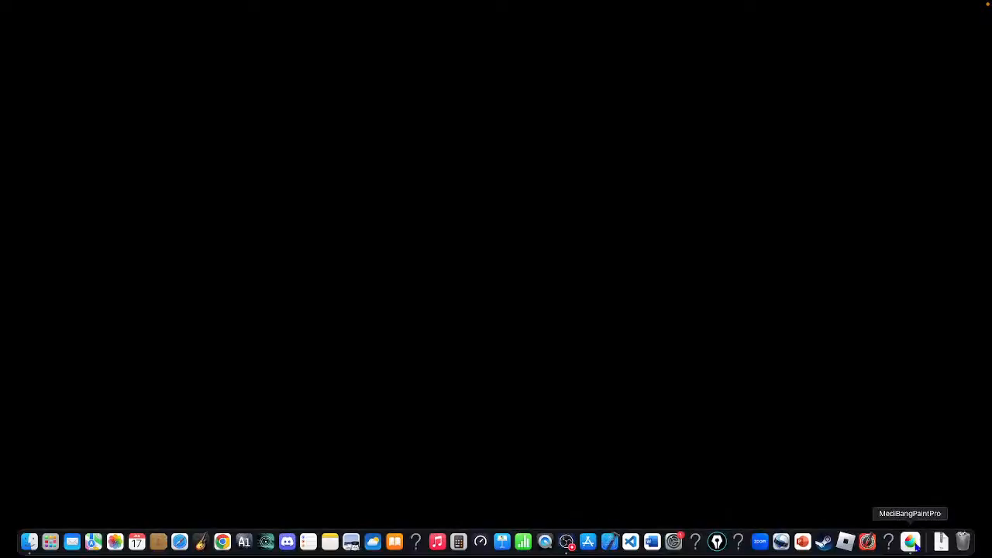
{"action": "left_click", "coordinate": [912, 544]}
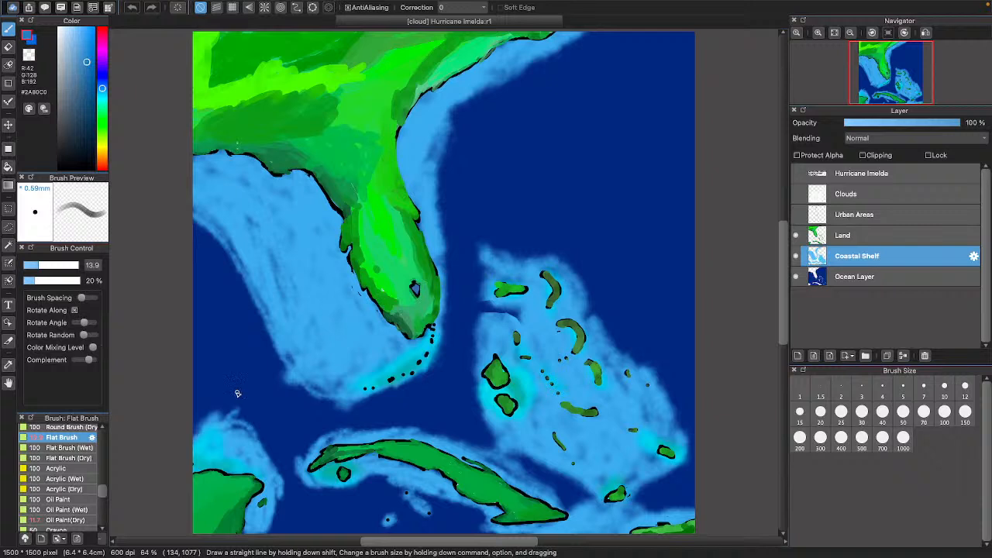
{"action": "scroll", "coordinate": [246, 475], "scroll_direction": "down", "scroll_amount": 2}
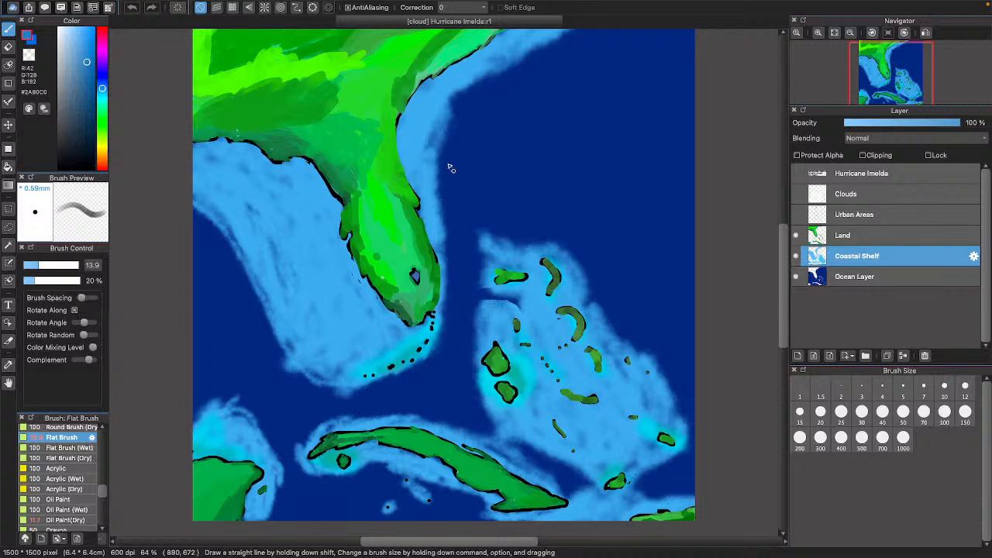
- Select the Ocean Layer and hide the Coastal Shelf and Land layers to examine the ocean painting on its own
{"action": "scroll", "coordinate": [444, 79], "scroll_direction": "up", "scroll_amount": 3}
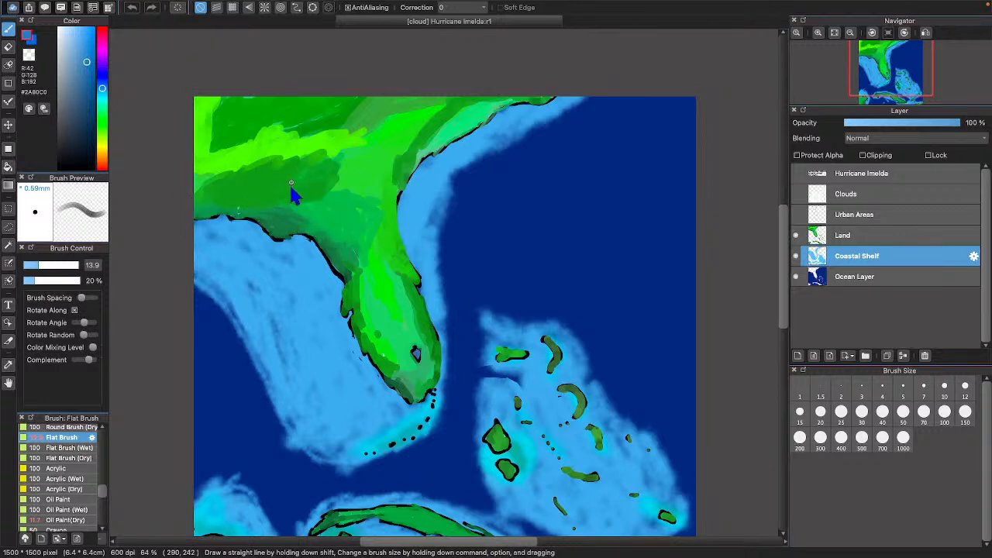
{"action": "scroll", "coordinate": [291, 190], "scroll_direction": "down", "scroll_amount": 5}
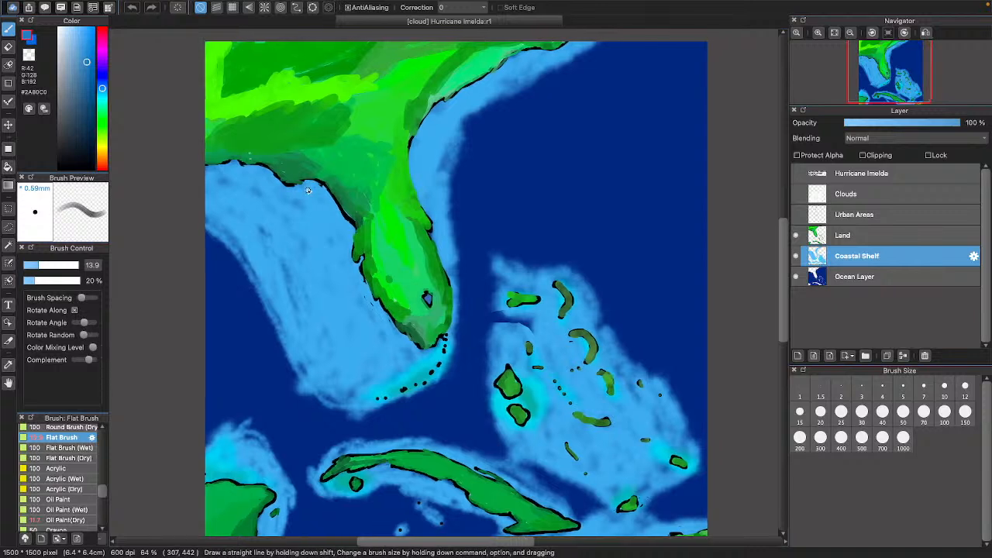
{"action": "scroll", "coordinate": [370, 288], "scroll_direction": "down", "scroll_amount": 1}
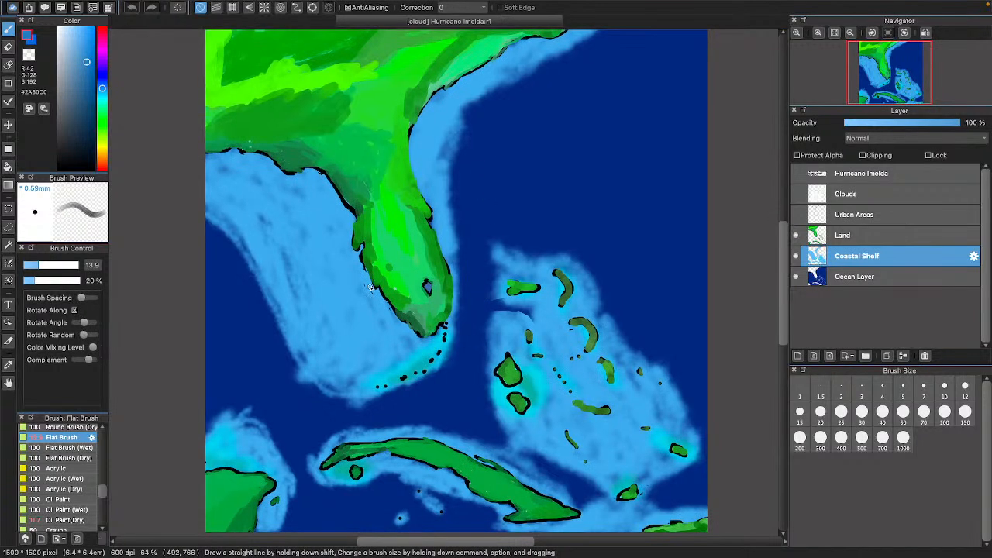
{"action": "scroll", "coordinate": [387, 298], "scroll_direction": "down", "scroll_amount": 4}
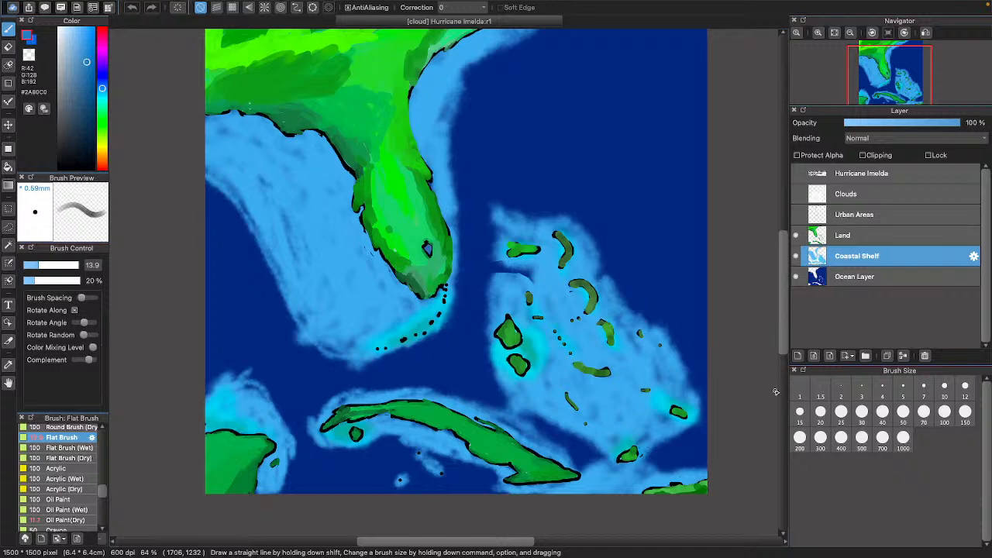
{"action": "left_click", "coordinate": [821, 277]}
{"action": "left_click", "coordinate": [795, 256]}
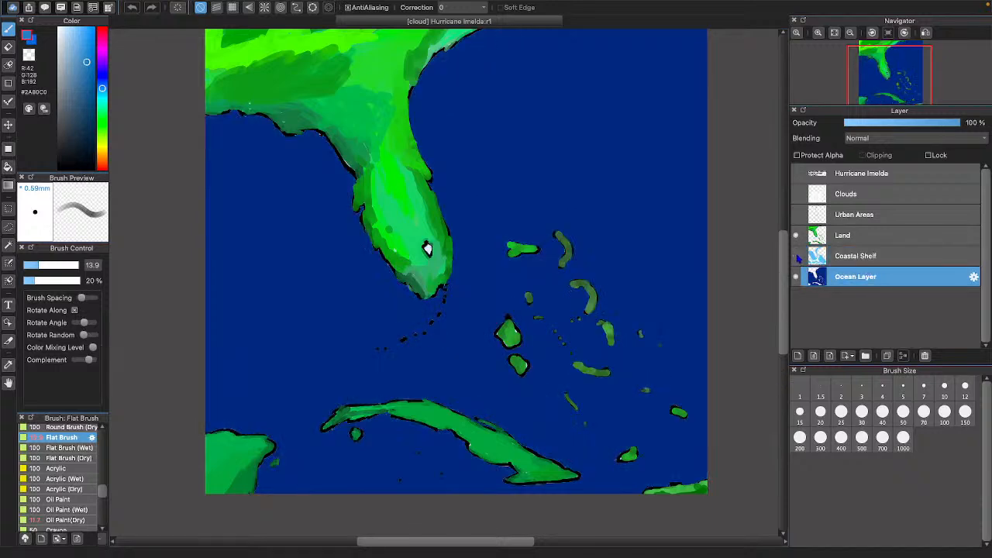
{"action": "left_click", "coordinate": [795, 234]}
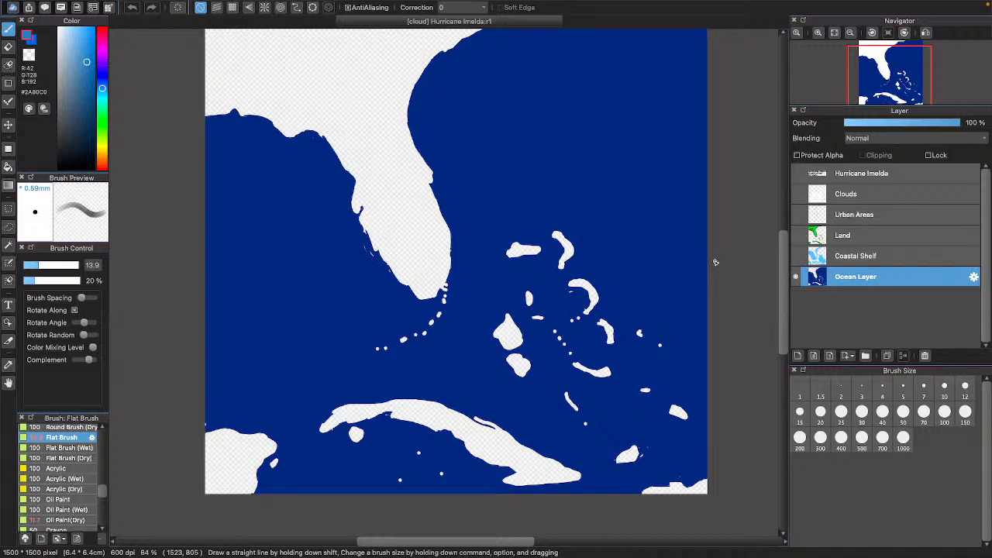
{"action": "scroll", "coordinate": [732, 283], "scroll_direction": "up", "scroll_amount": 2}
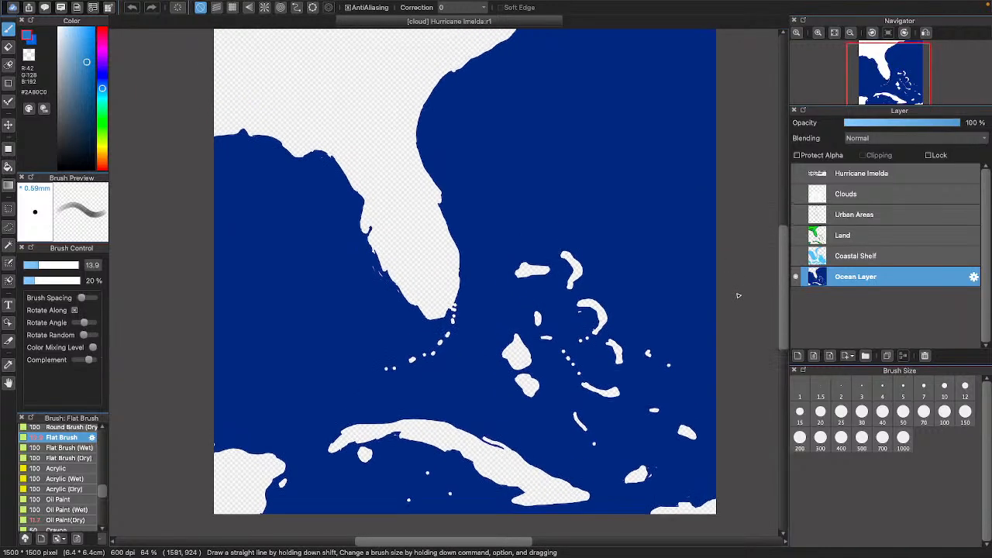
{"action": "scroll", "coordinate": [738, 295], "scroll_direction": "up", "scroll_amount": 3}
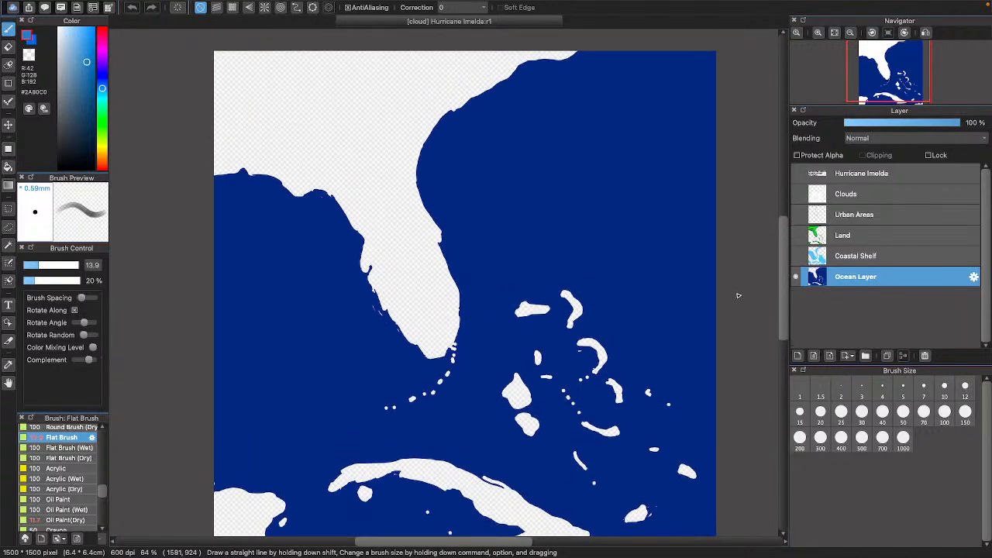
{"action": "scroll", "coordinate": [738, 295], "scroll_direction": "down", "scroll_amount": 2}
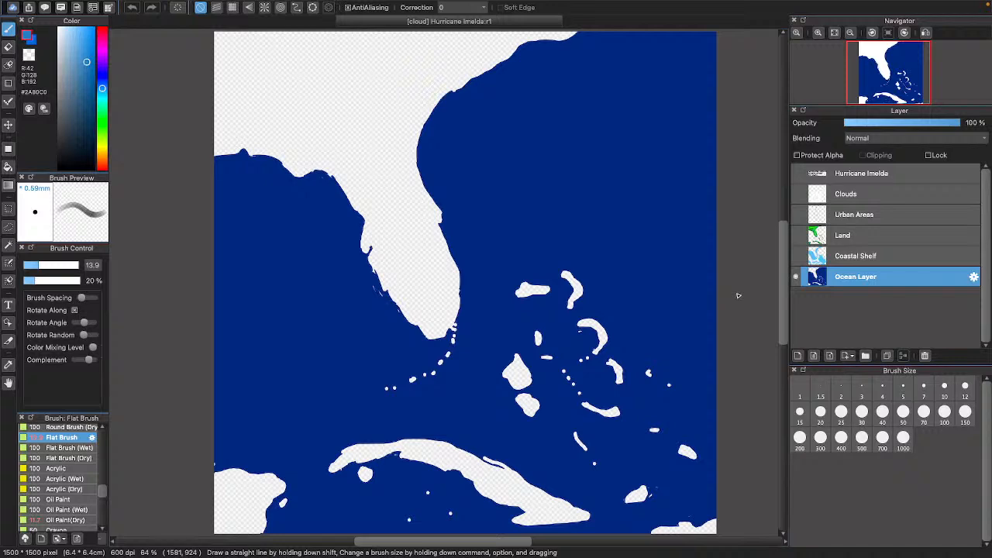
- Show the Coastal Shelf layer over the Ocean Layer and examine the shallow water around the Florida peninsula and the islands
{"action": "left_click", "coordinate": [796, 257]}
{"action": "left_click", "coordinate": [796, 257]}
{"action": "left_click", "coordinate": [795, 257]}
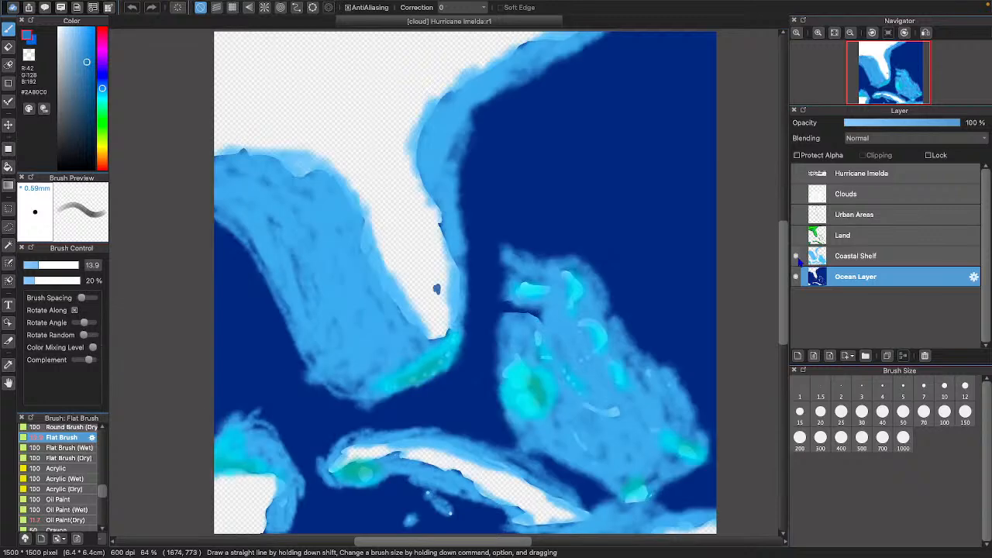
{"action": "left_click", "coordinate": [437, 289]}
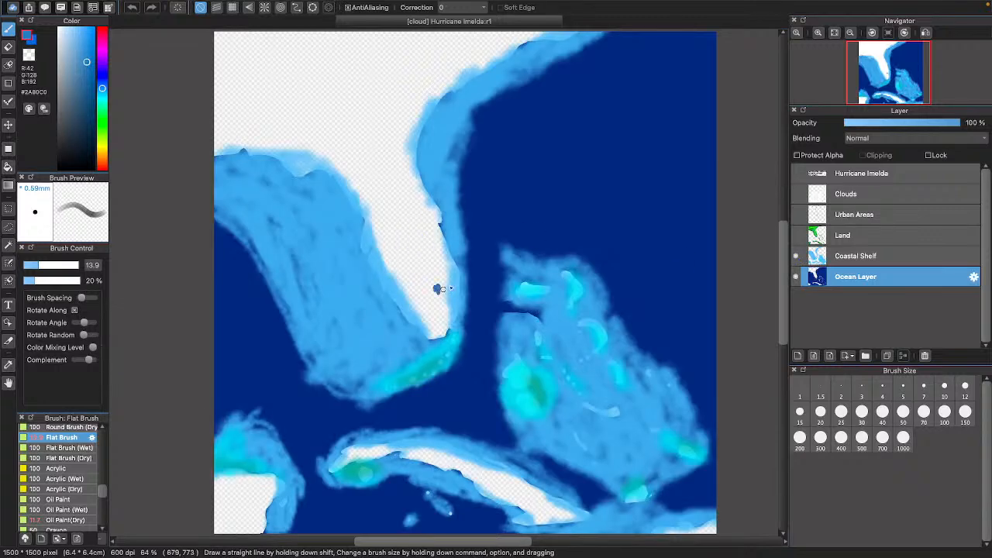
{"action": "scroll", "coordinate": [504, 253], "scroll_direction": "down", "scroll_amount": 1}
{"action": "scroll", "coordinate": [504, 254], "scroll_direction": "down", "scroll_amount": 3}
{"action": "scroll", "coordinate": [495, 263], "scroll_direction": "right", "scroll_amount": 5}
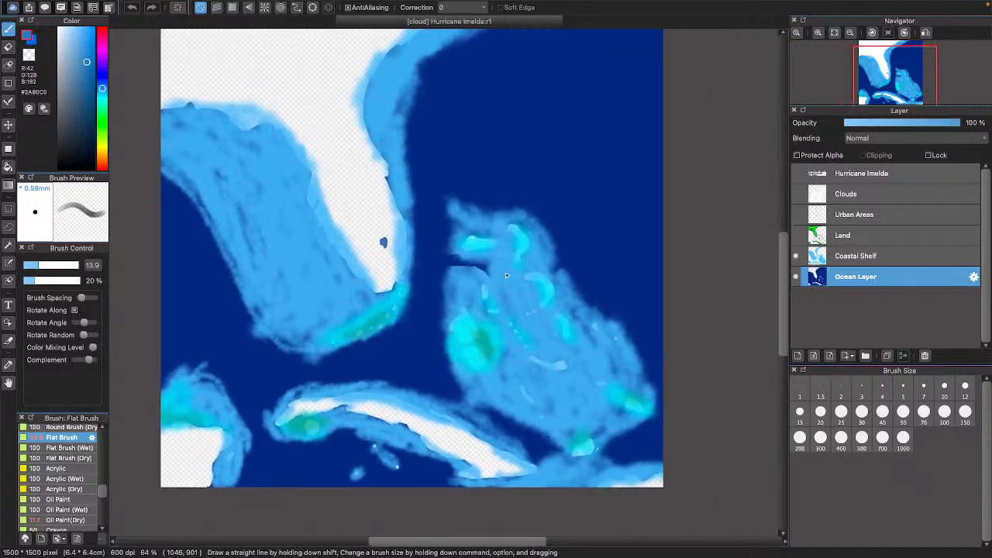